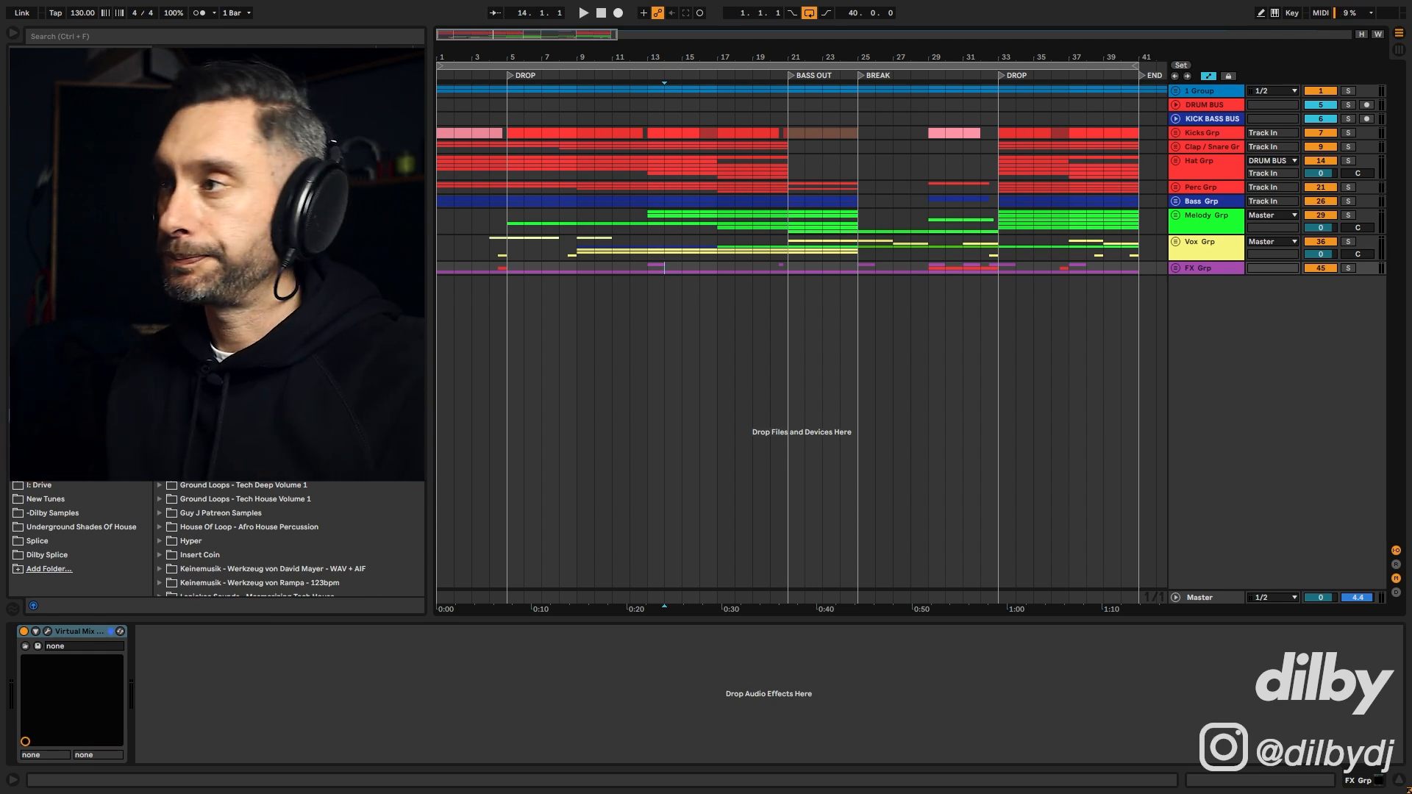
Step: Solo the Kicks group, the first Clap track, Main Hat and Rim, unfolding their groups as needed
left_click(1226, 137)
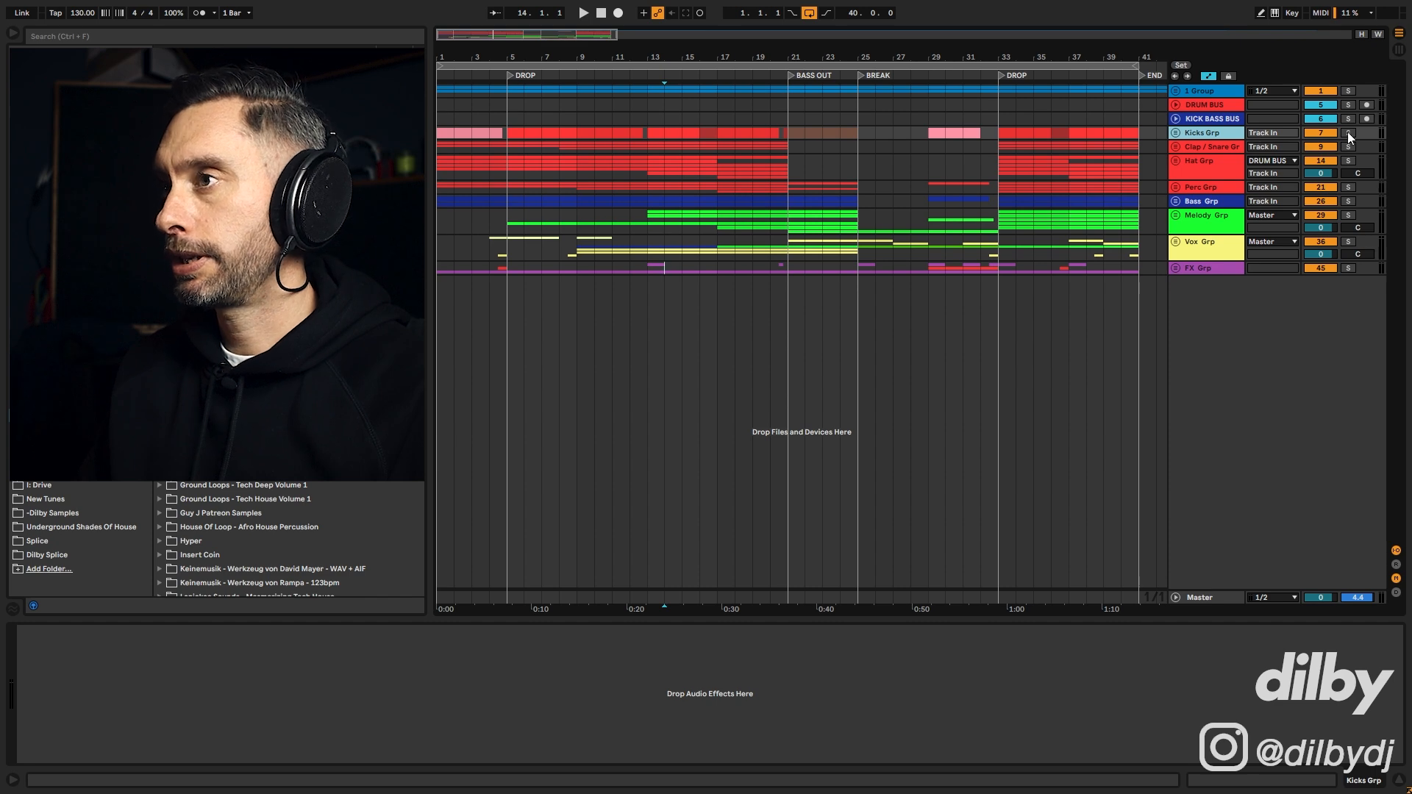
left_click(776, 156)
left_click(1175, 147)
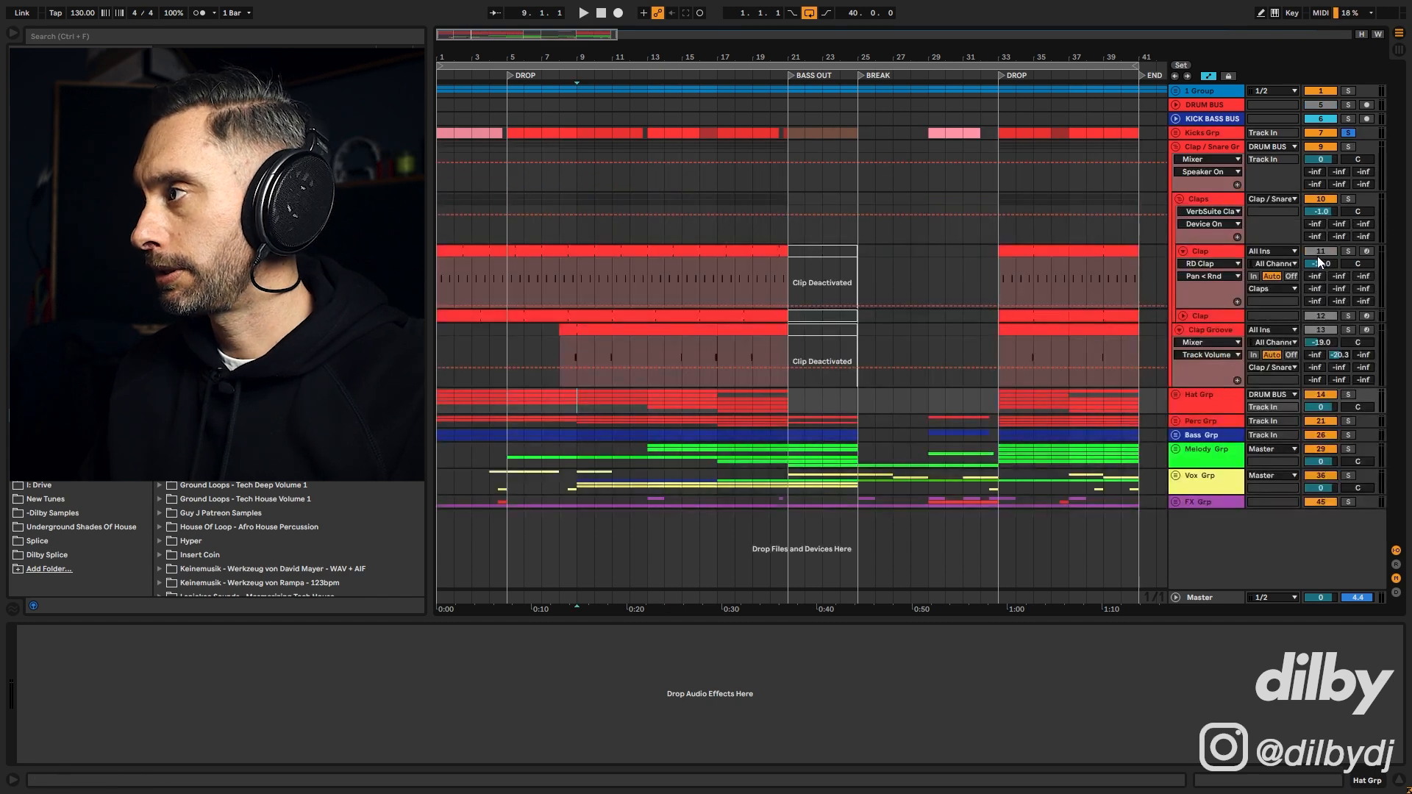
left_click(1348, 253)
left_click(1346, 408)
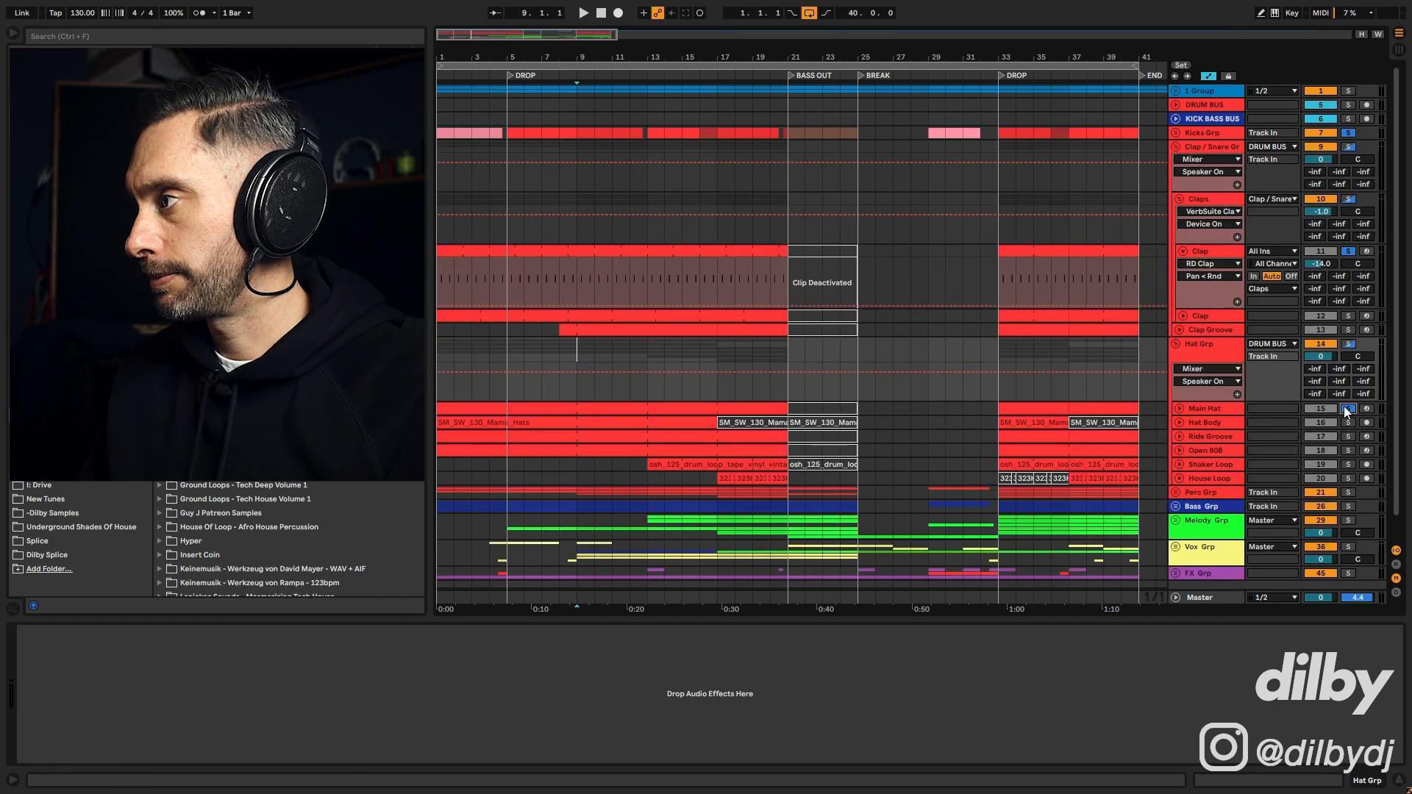
scroll(1188, 294, "down", 1)
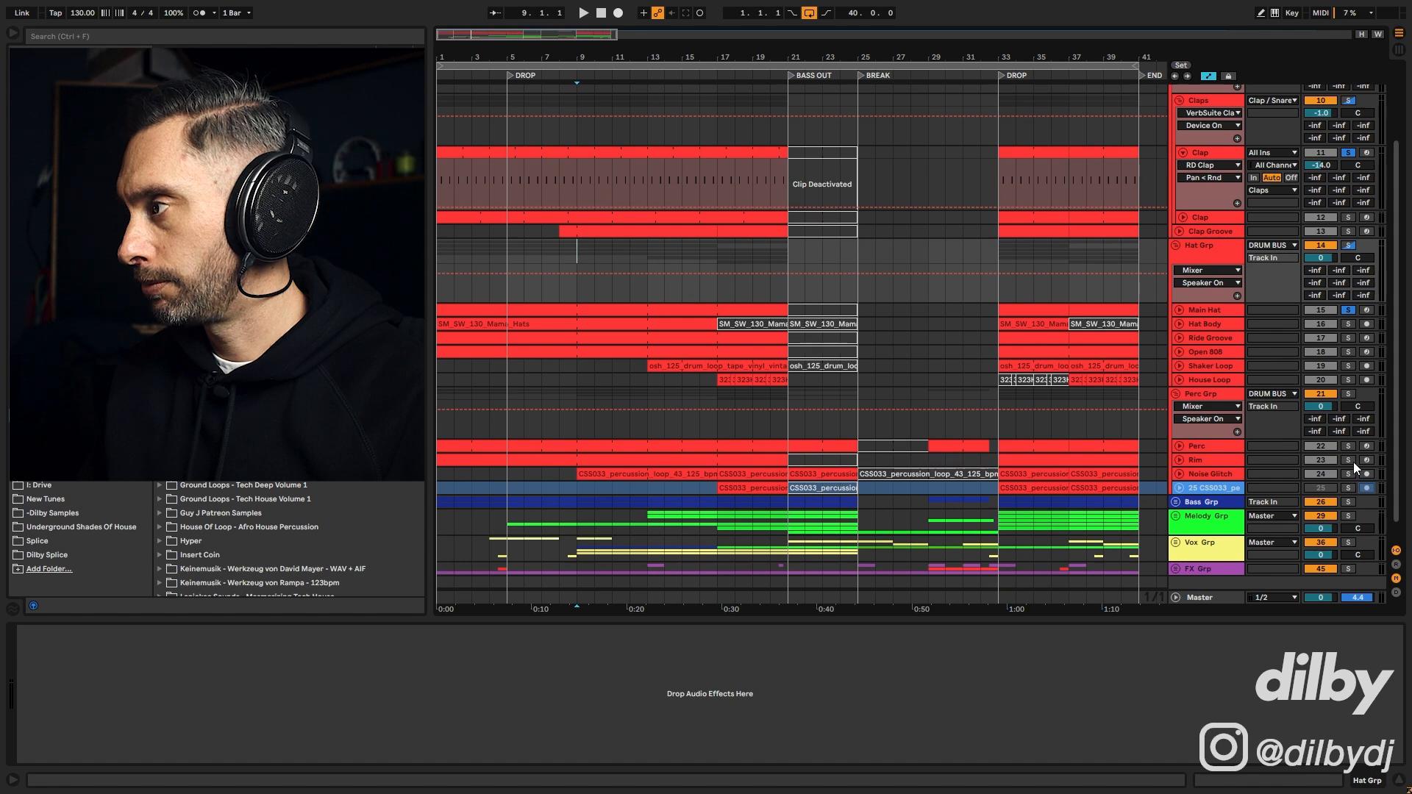
left_click(1348, 460)
scroll(708, 390, "down", 1)
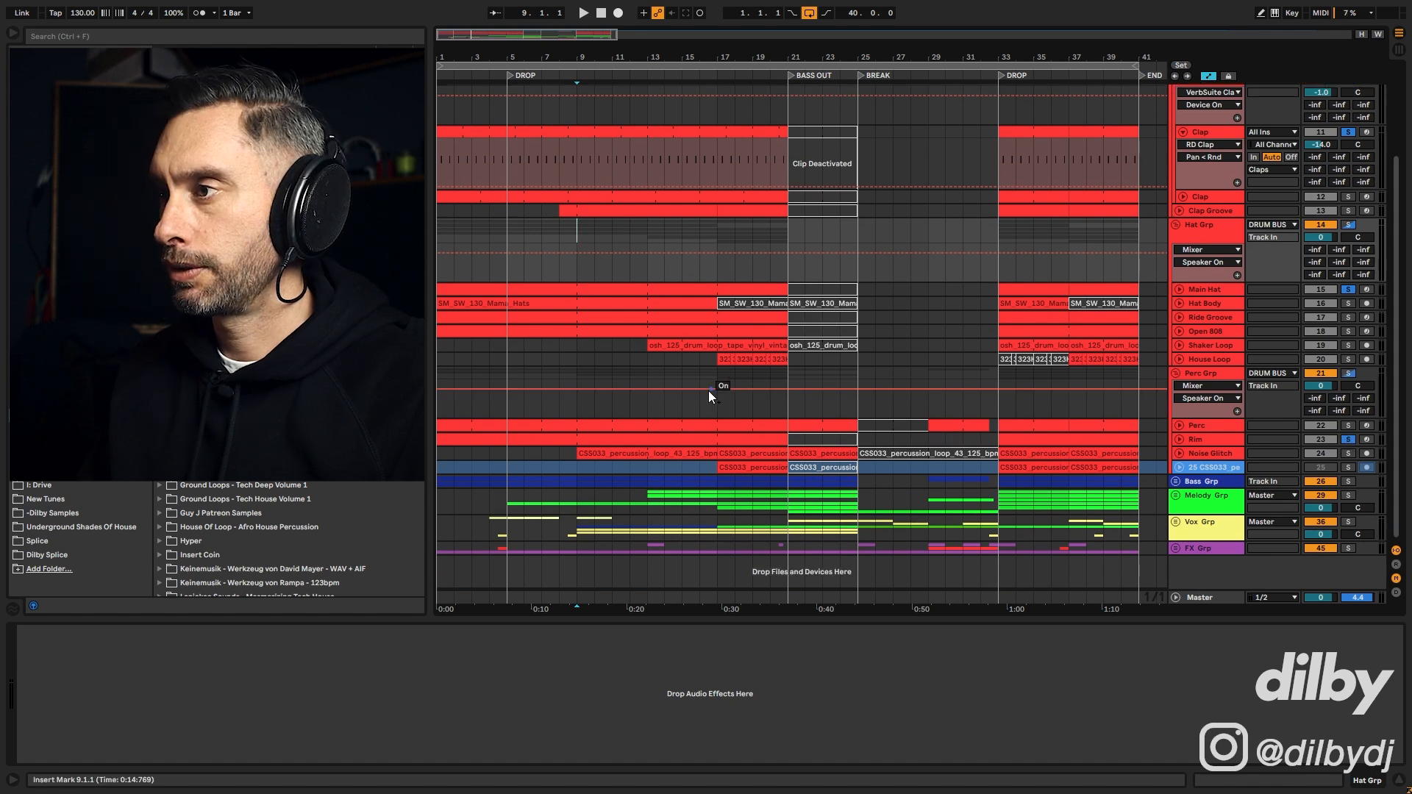
Step: Play the soloed drum tracks from bar 13 for a couple of bars and stop playback
left_click(645, 367)
key("space")
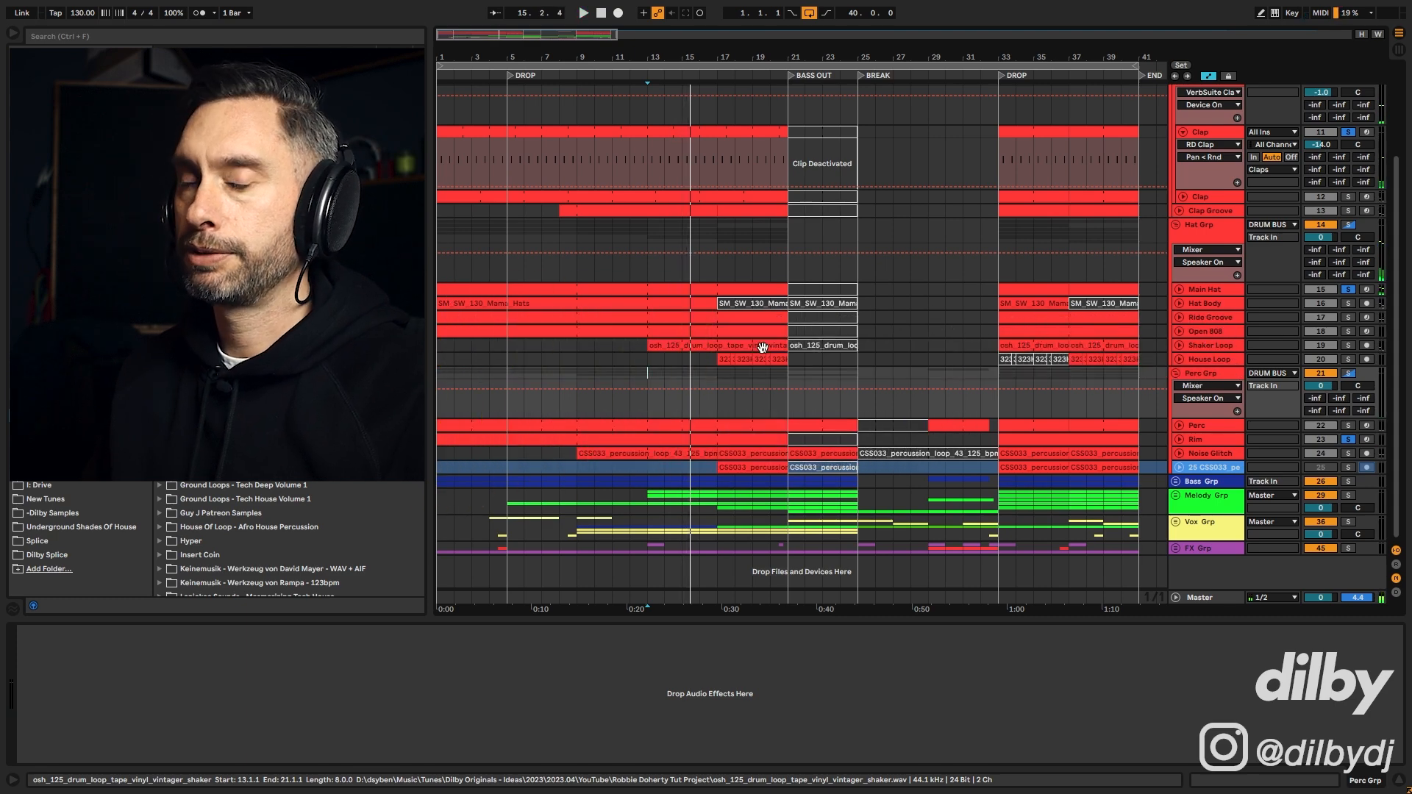
key("space")
Step: Unfold the Vox group and select the Heartbeat clip at bar 4 on the Vox Parts track
left_click(1187, 507)
left_click(1176, 522)
scroll(1186, 397, "down", 2)
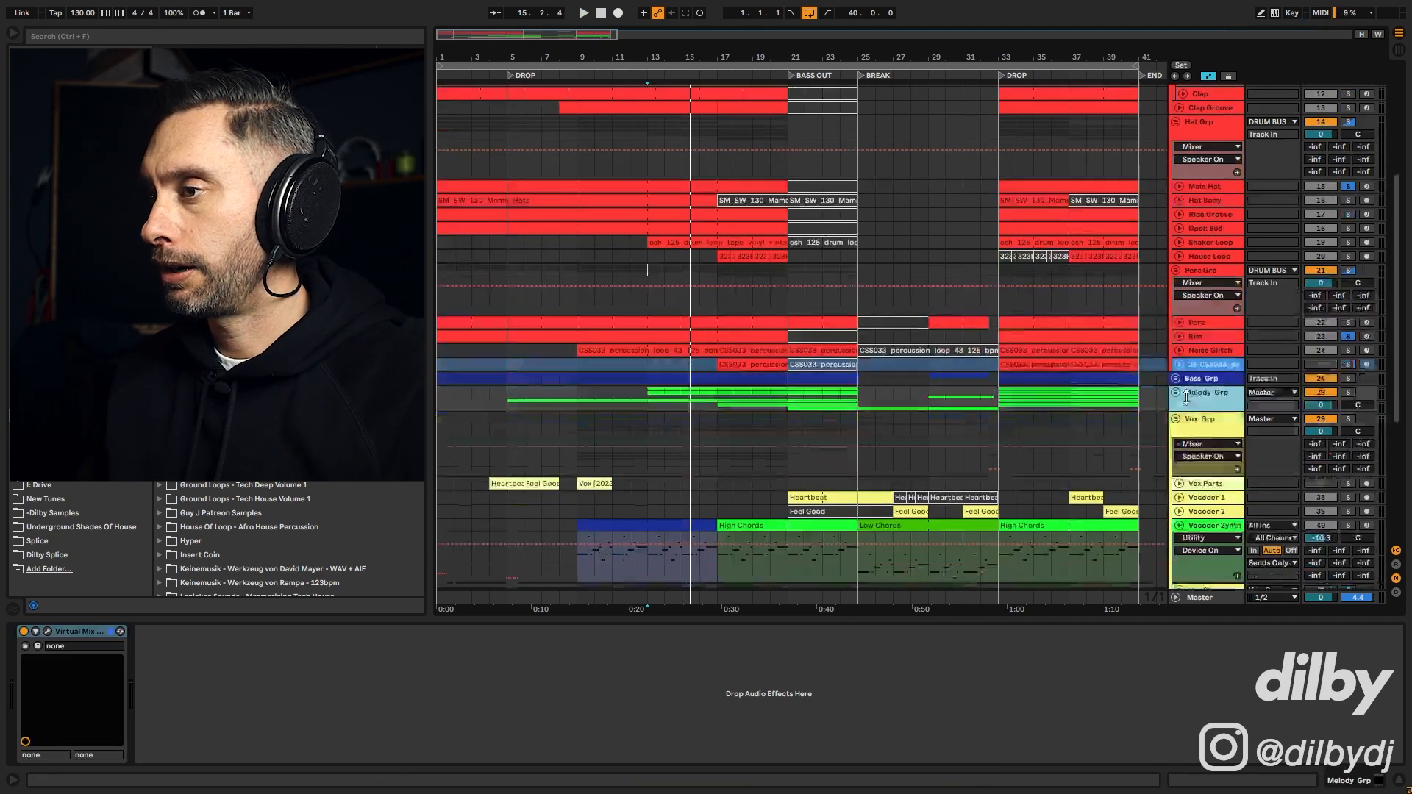
scroll(1187, 397, "down", 1)
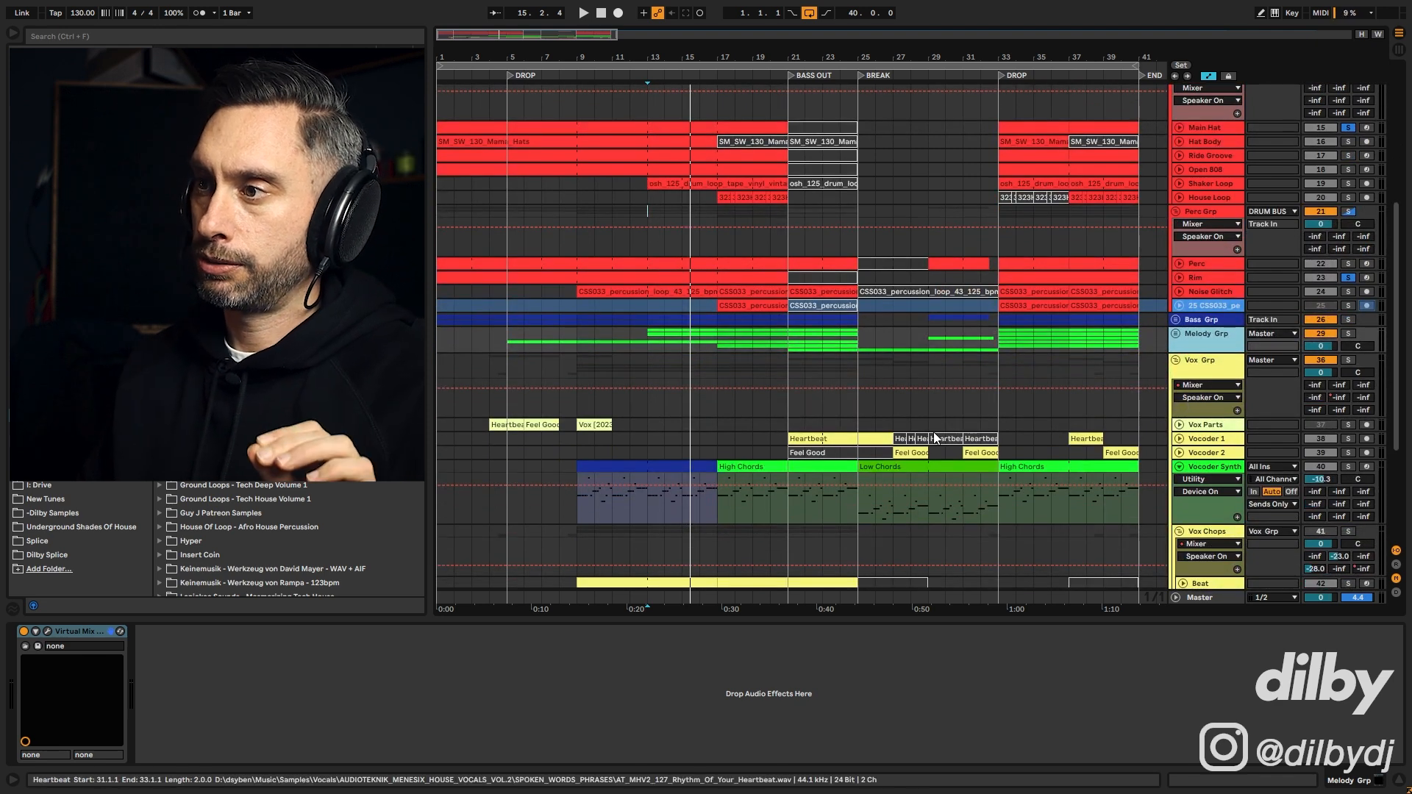
left_click(513, 425)
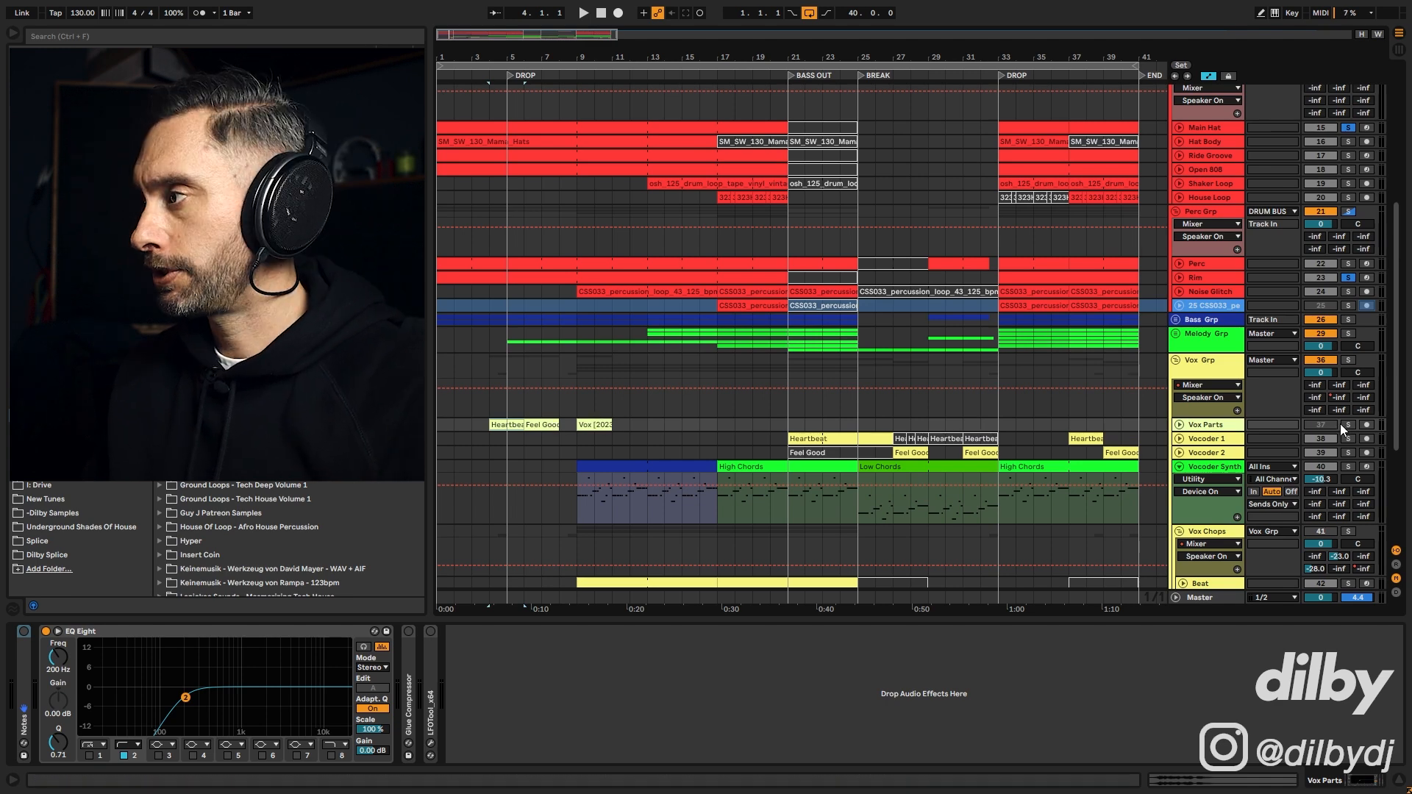
Step: Solo Vox Parts, open the recorded Vox clip at bar 9 and listen to it with the drums
left_click(594, 424)
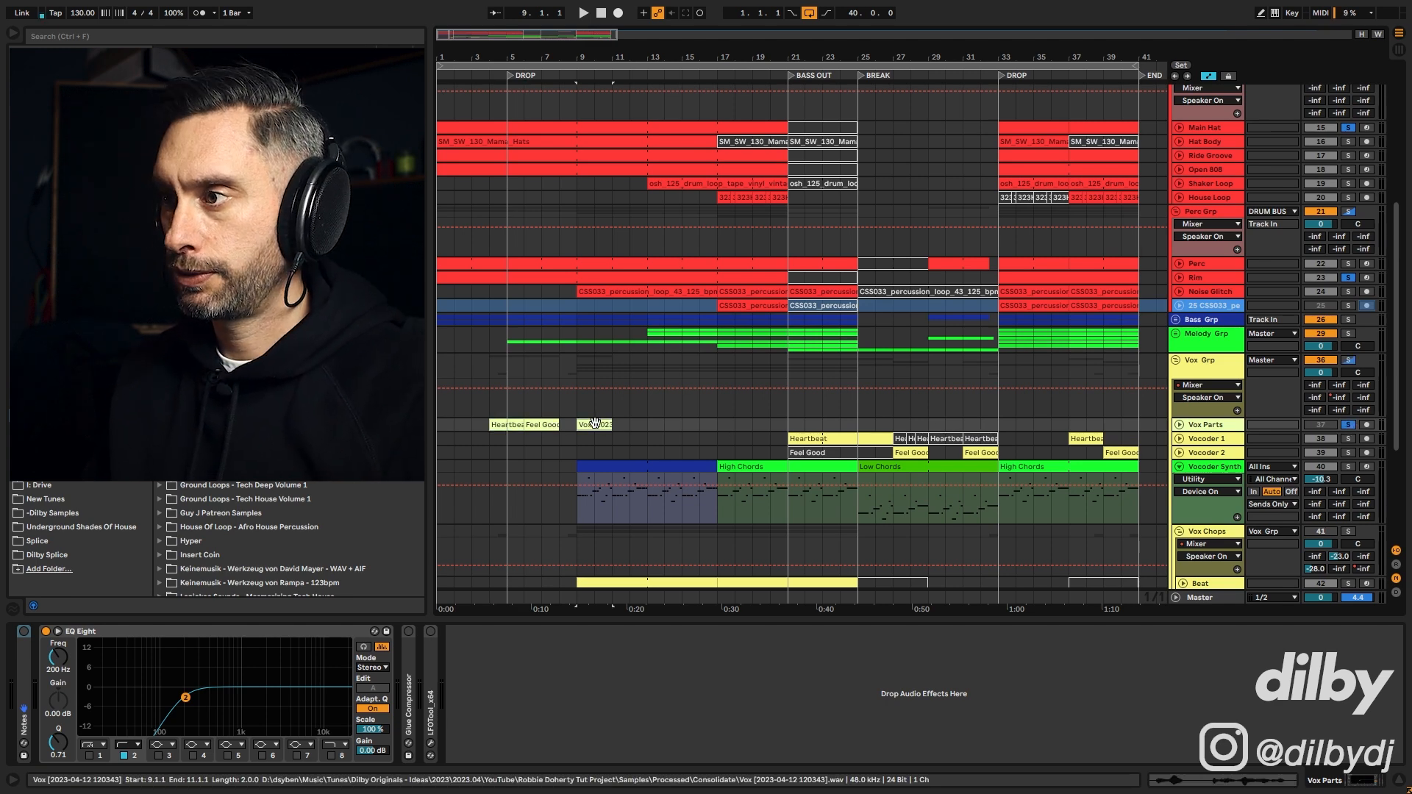
double_click(594, 423)
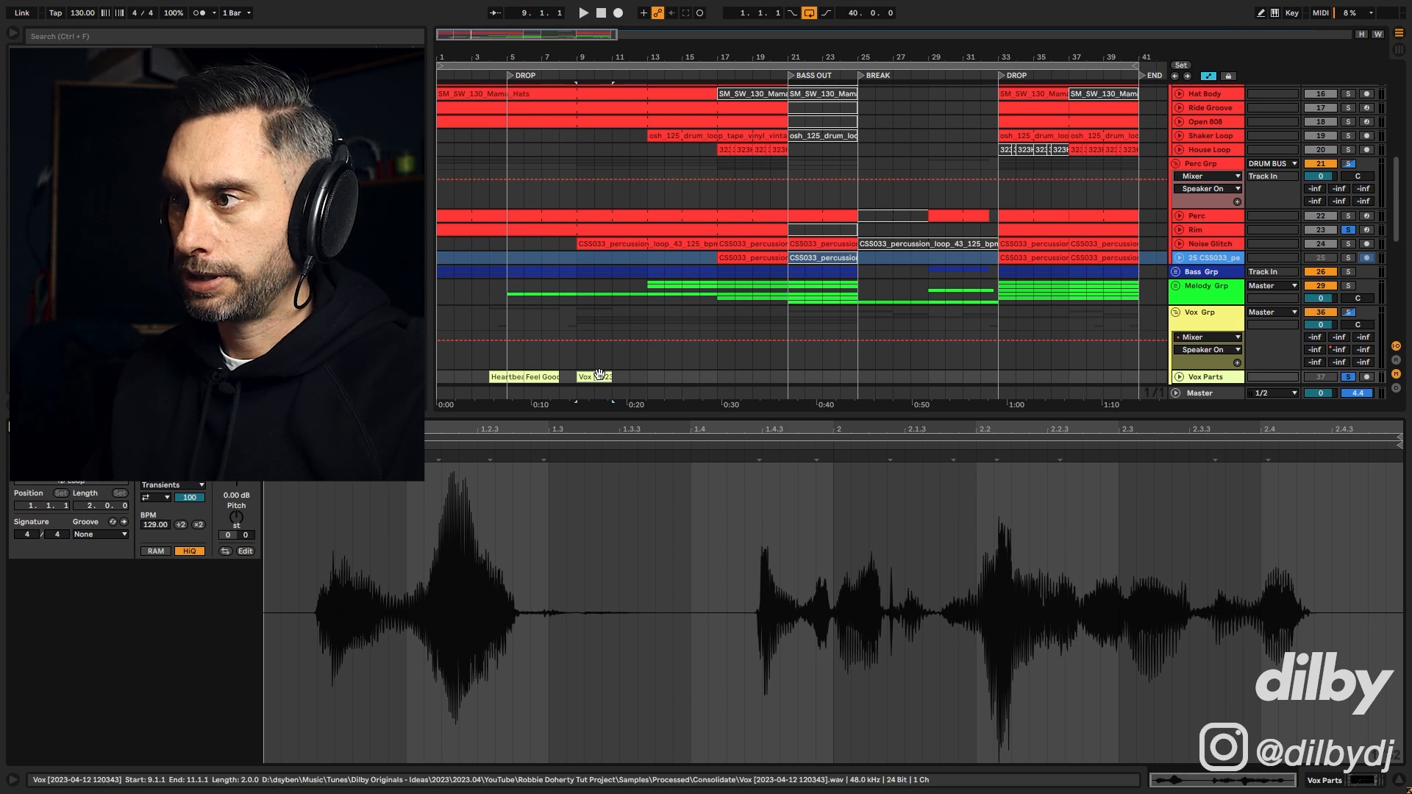
scroll(809, 364, "down", 1)
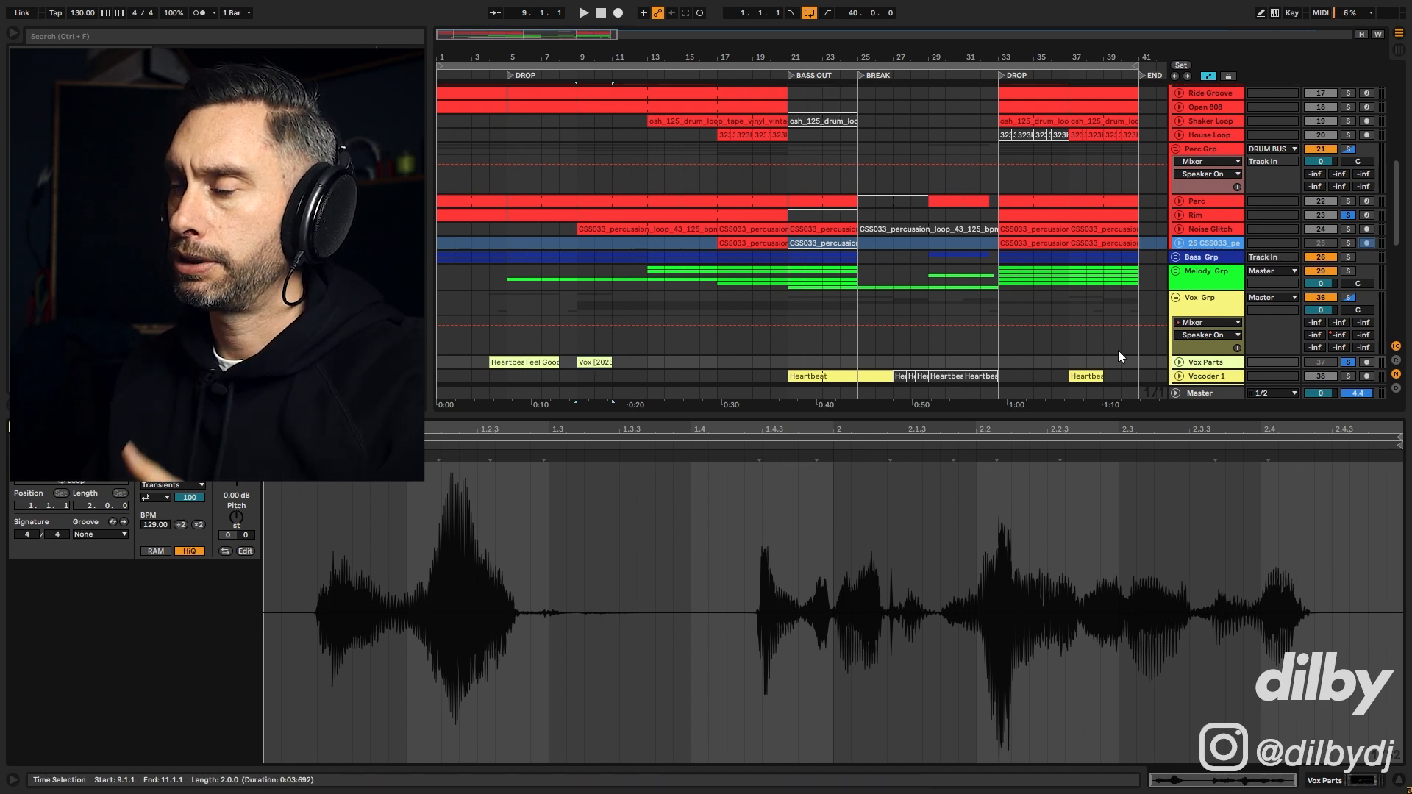
scroll(631, 375, "down", 3)
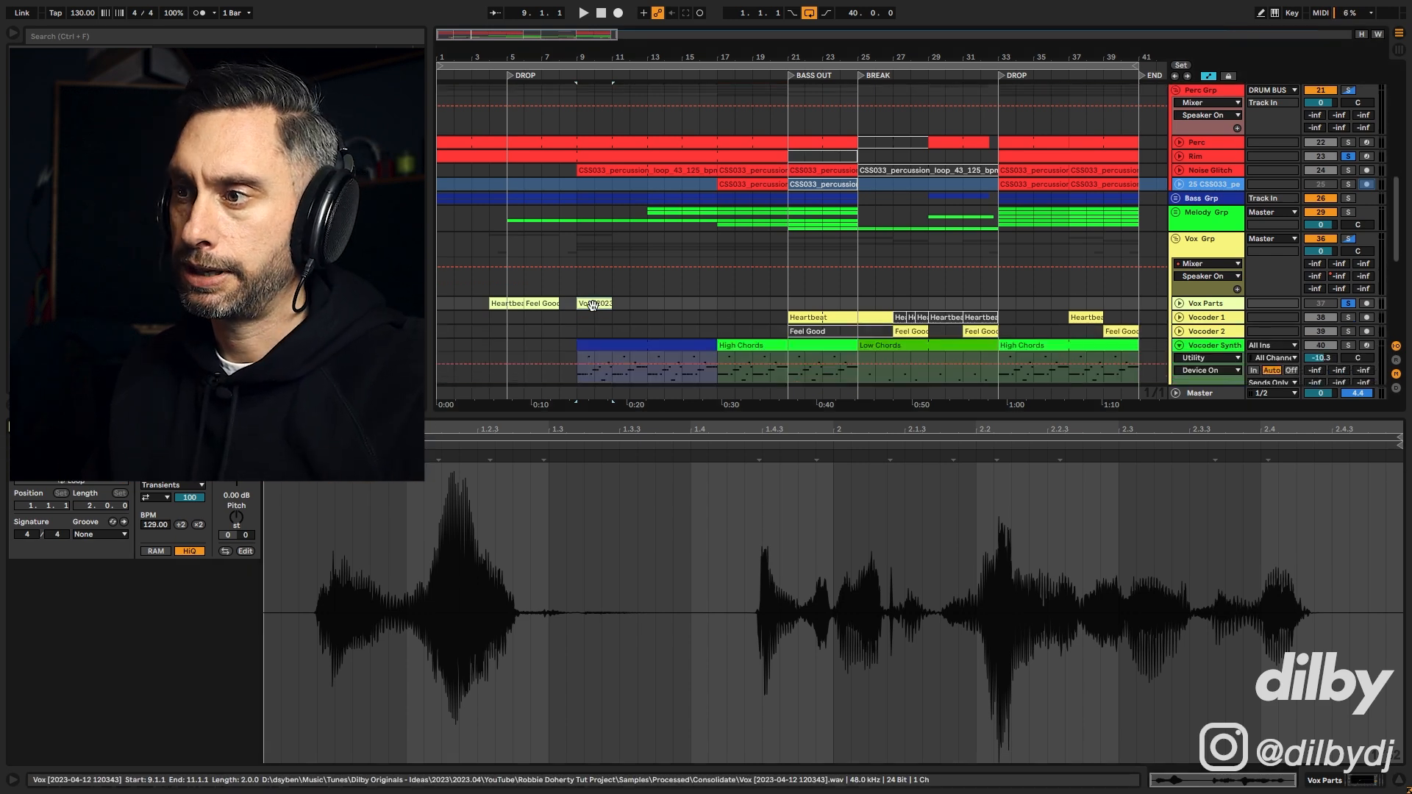
key("space")
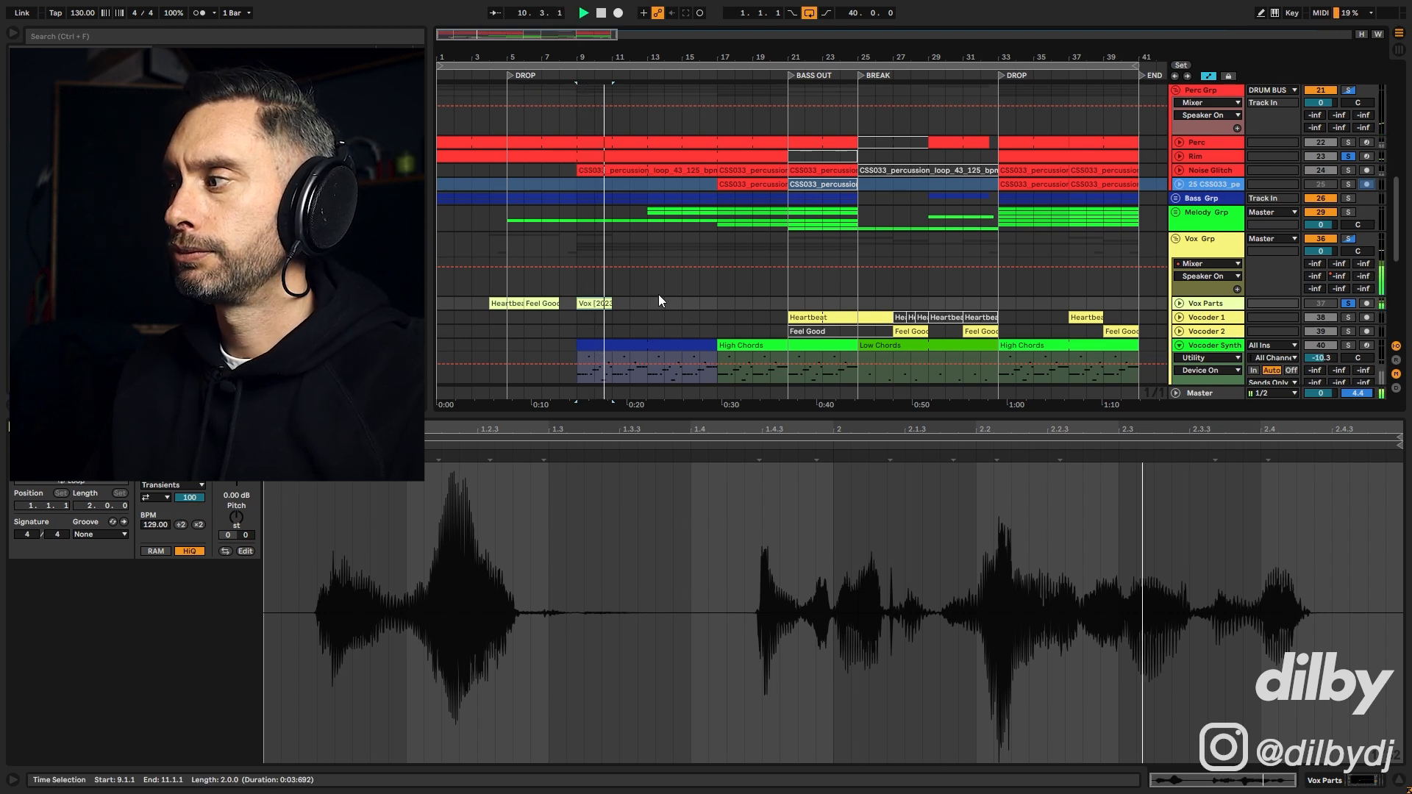
key("space")
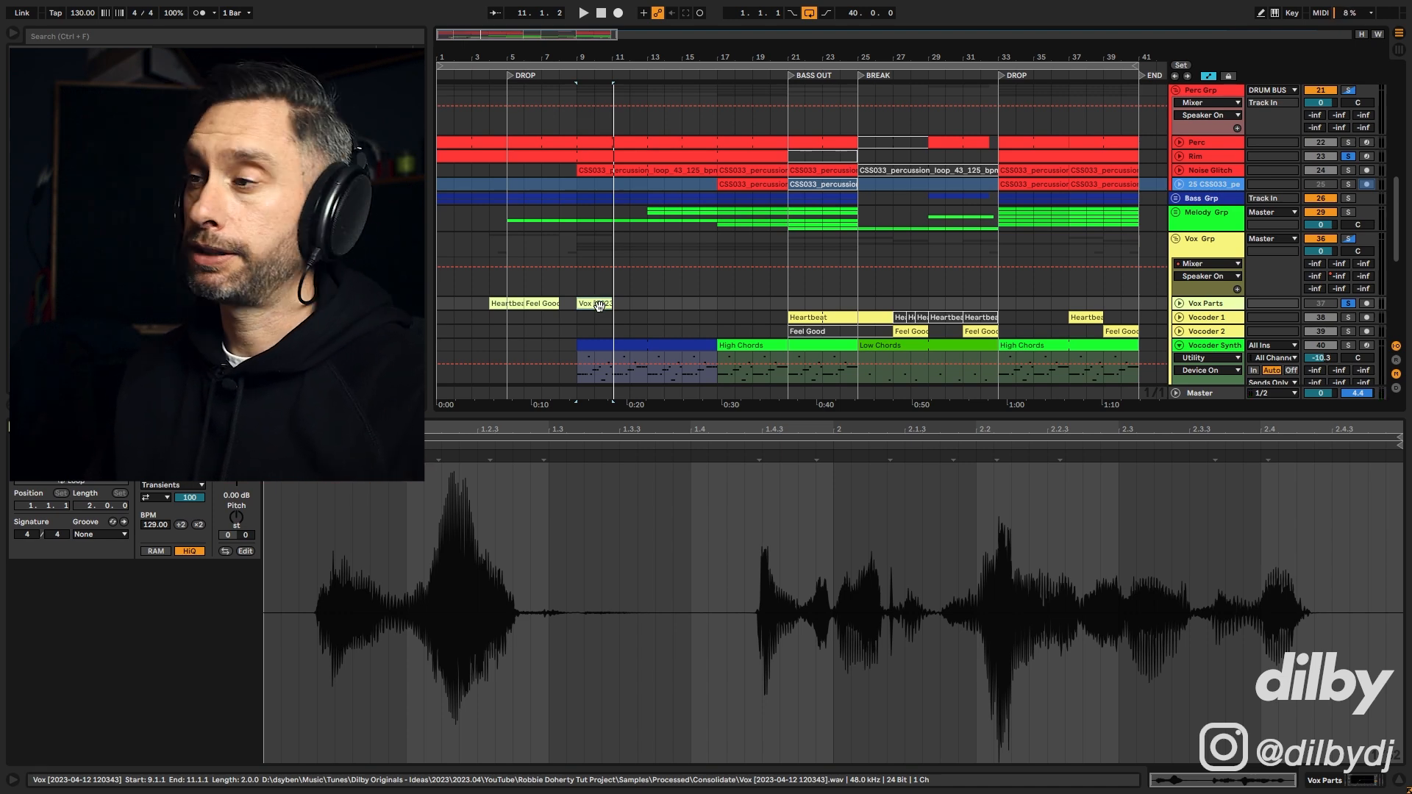
Step: Listen to the Heartbeat and Feel Good vocal clips from bar 4, and set the insert marker at bar 13
left_click(516, 305)
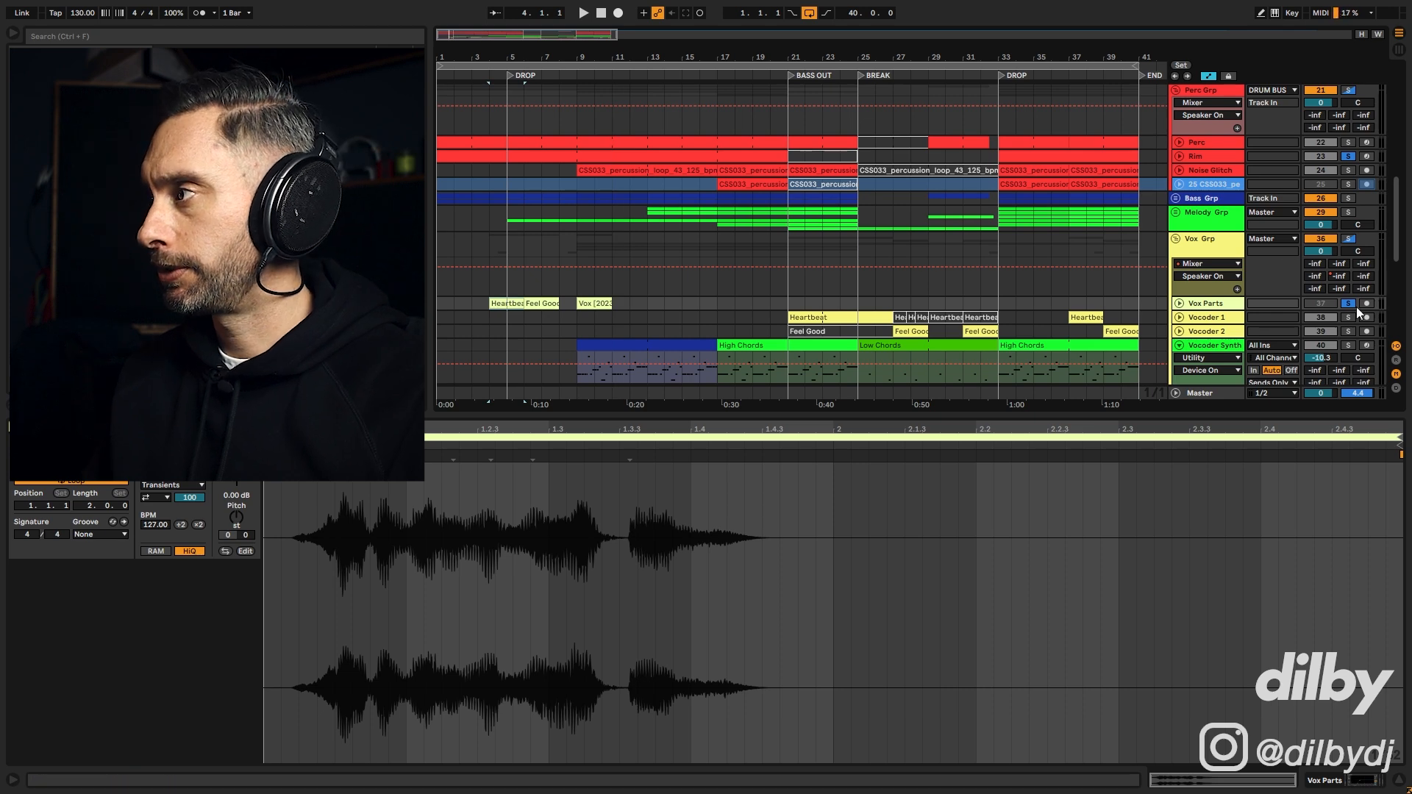
key("space")
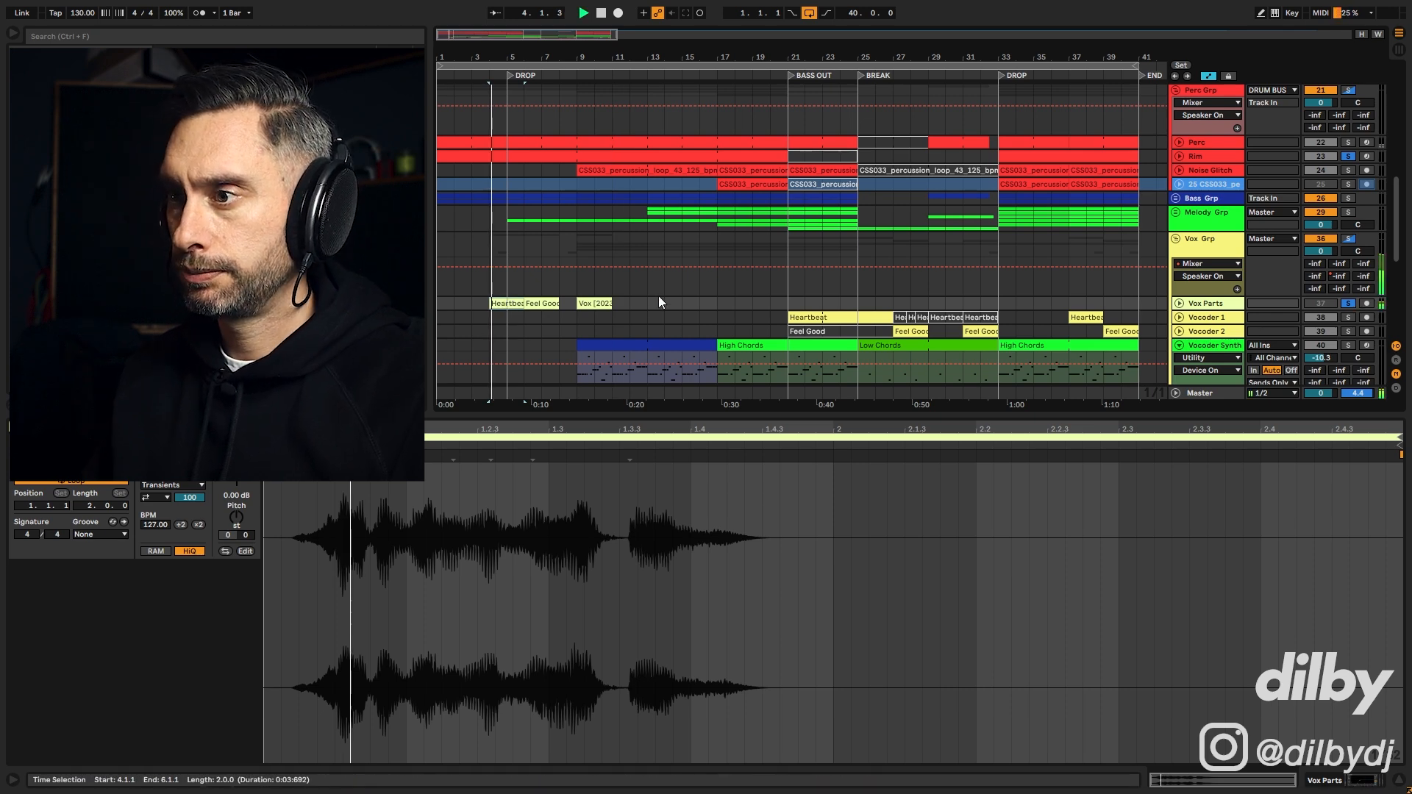
left_click(544, 302)
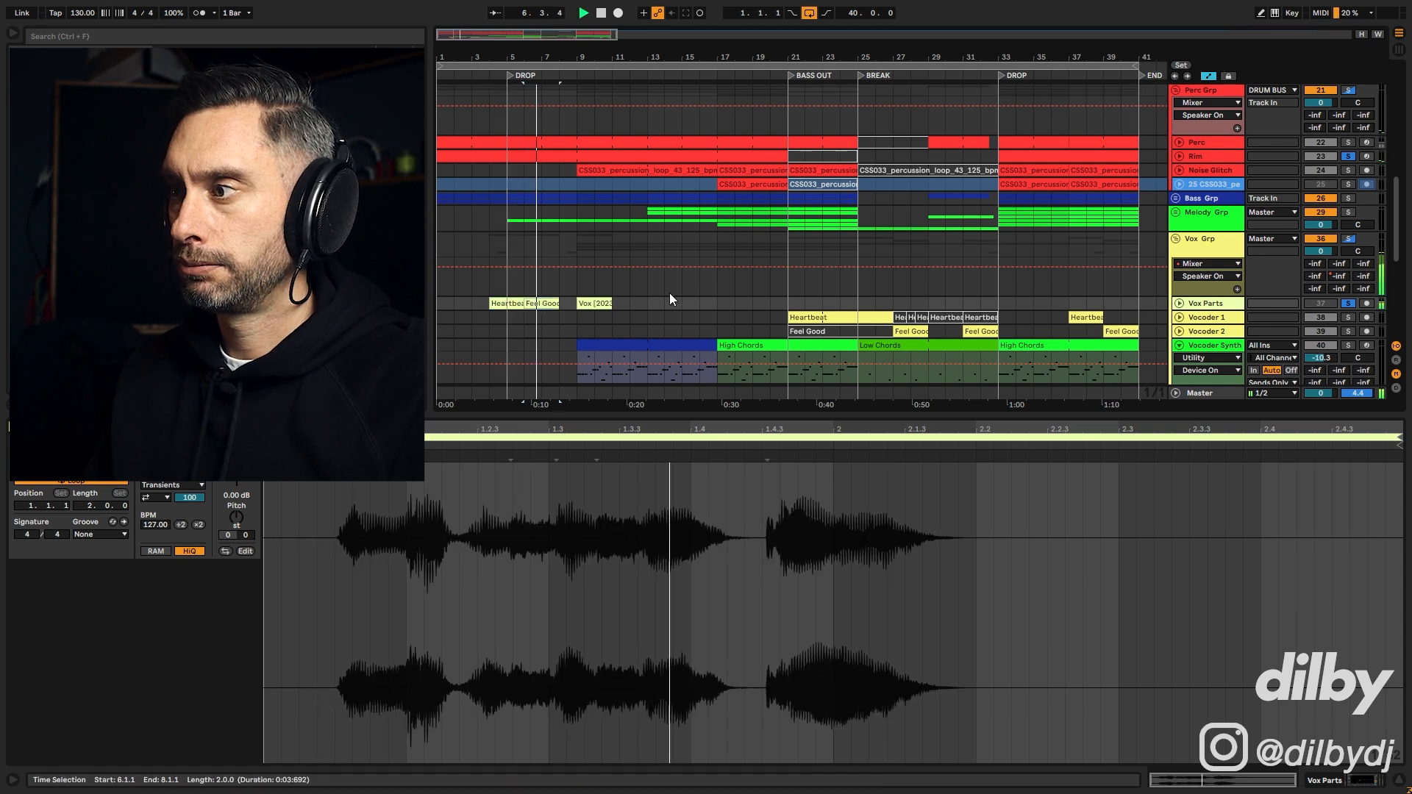
key("space")
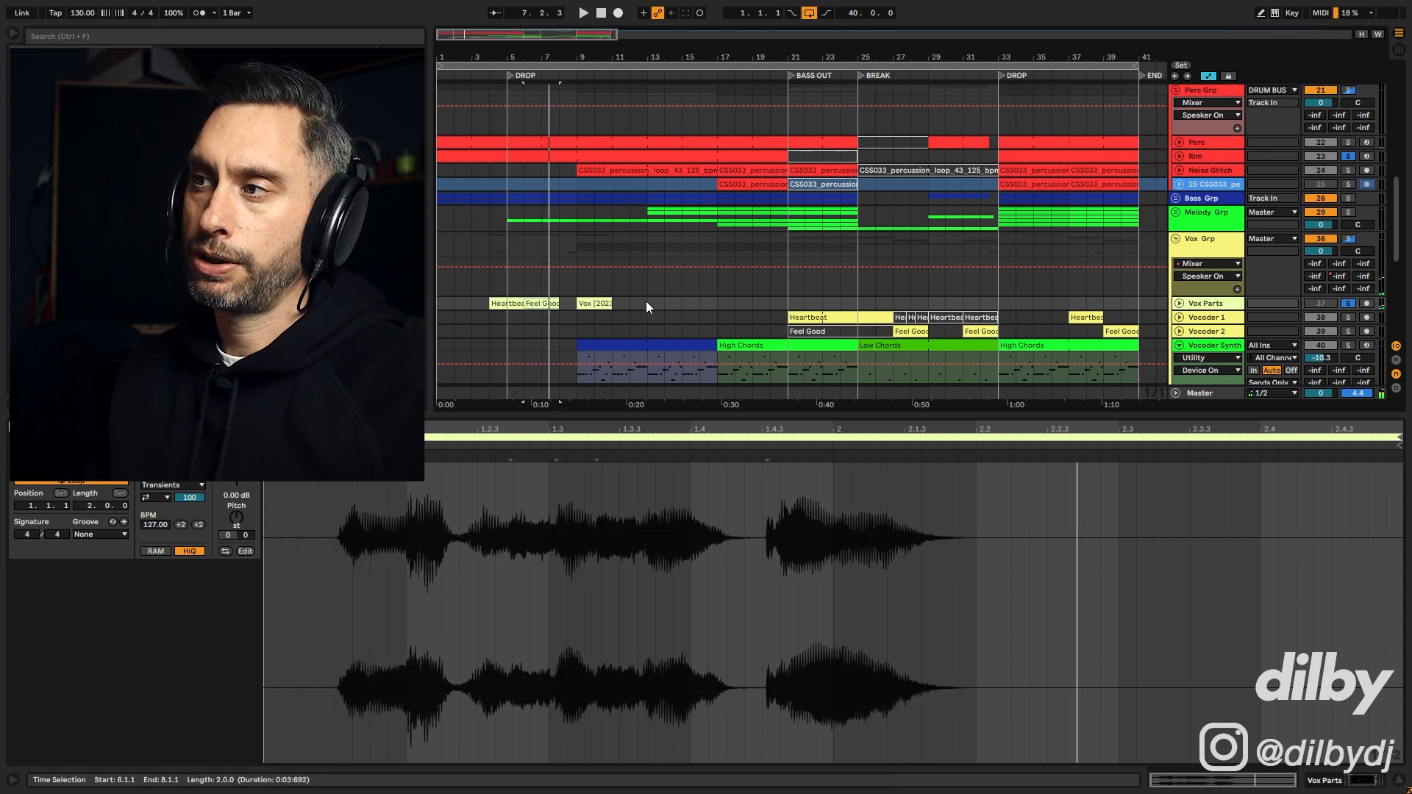
left_click(647, 303)
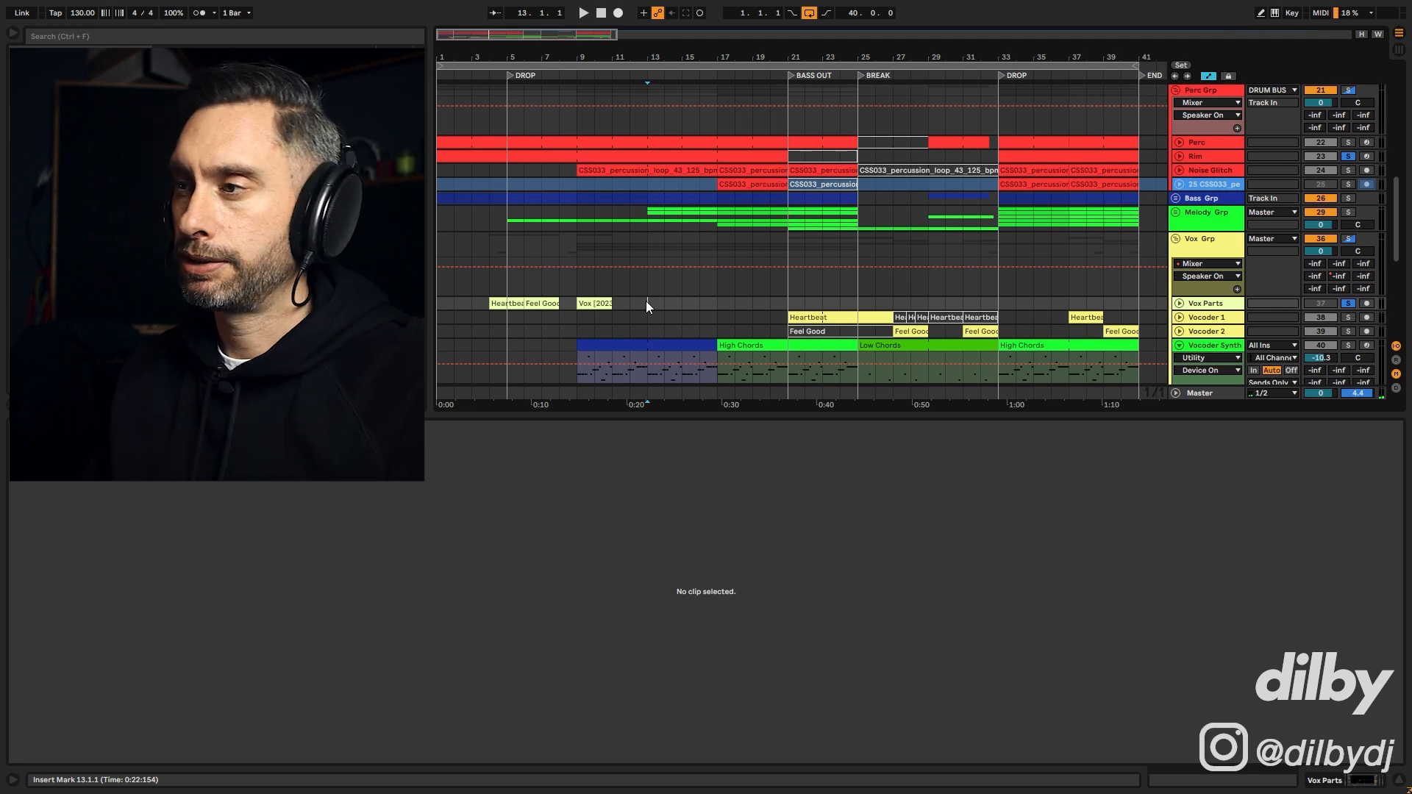
Step: Solo the Sub track alongside the drums and play the arrangement from bar 9
scroll(647, 302, "down", 1)
scroll(647, 301, "down", 5)
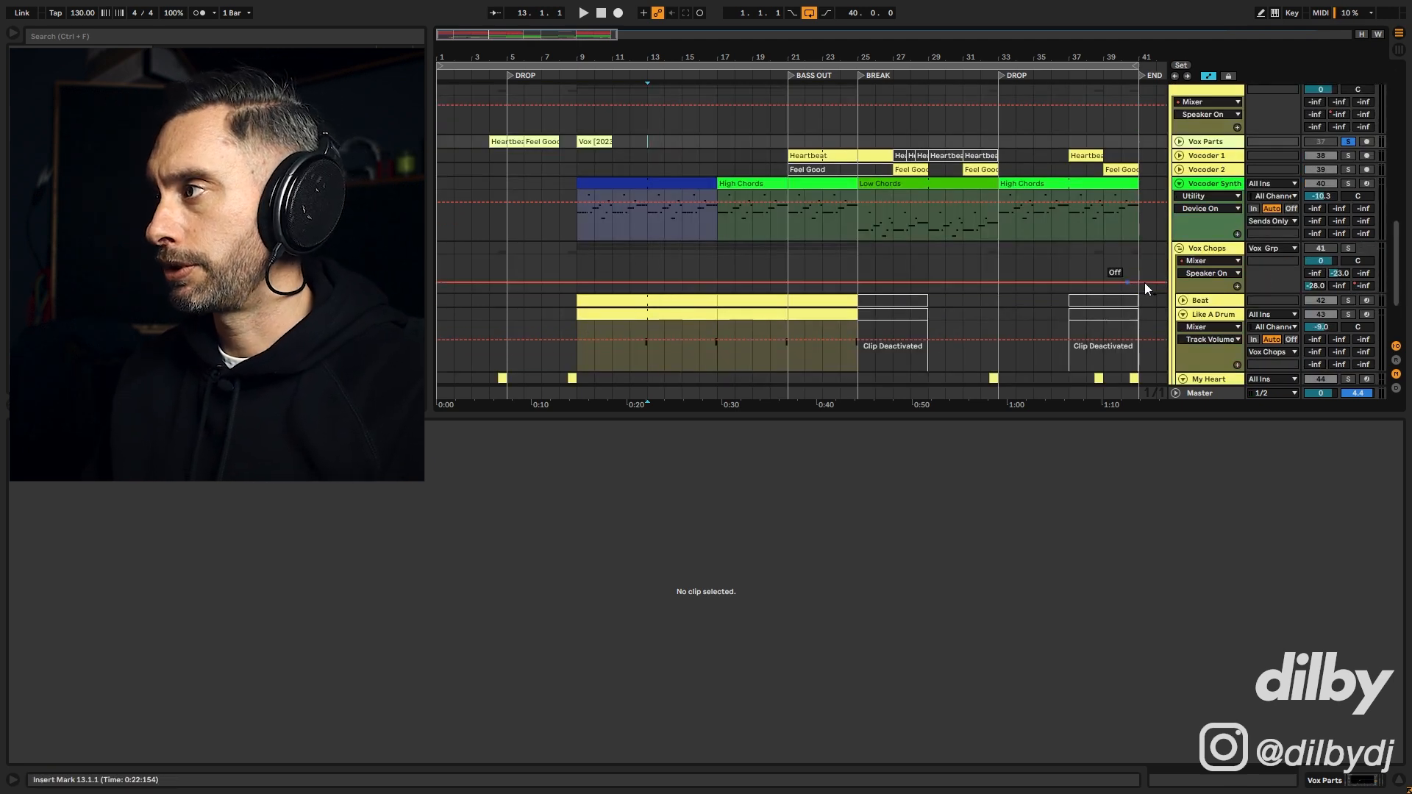
left_click(597, 141)
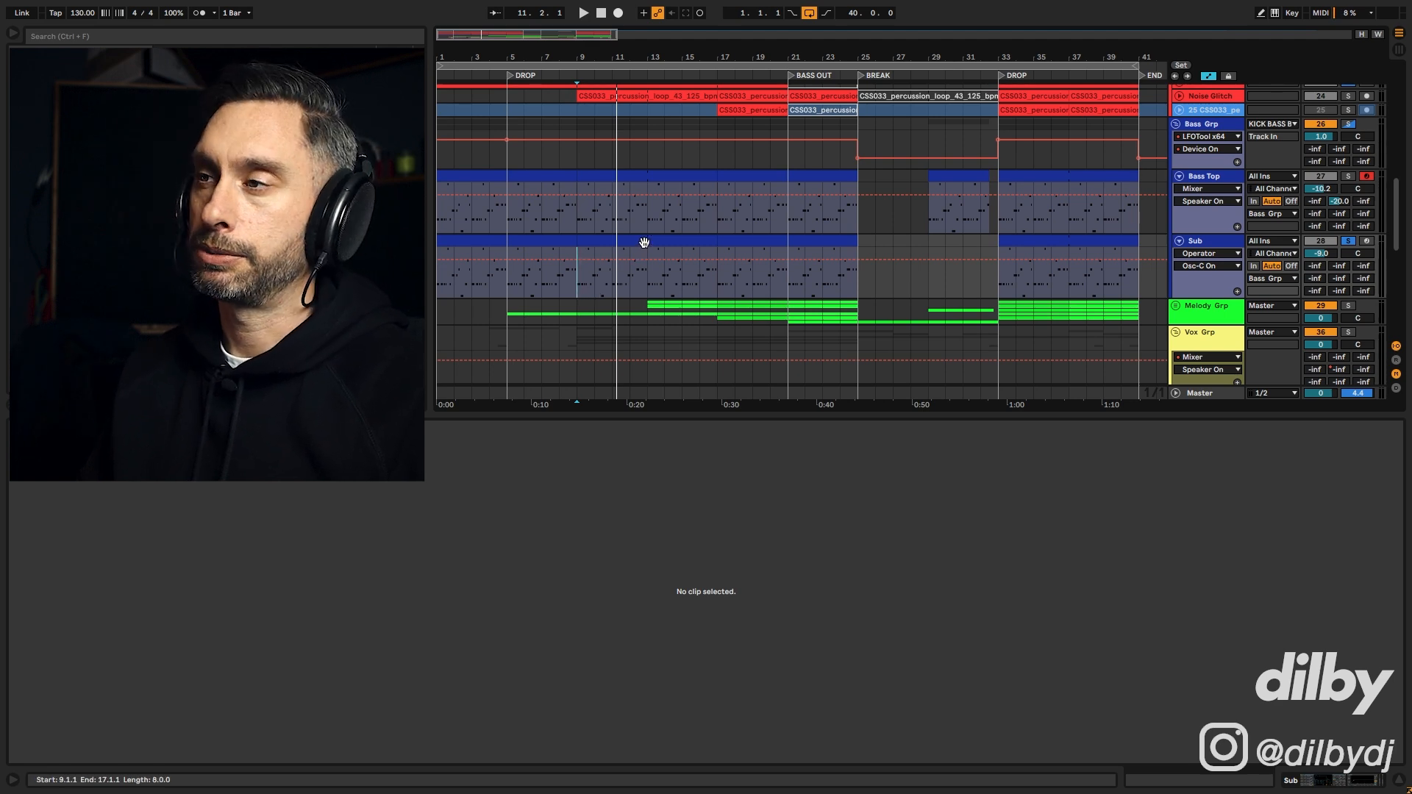
key("space")
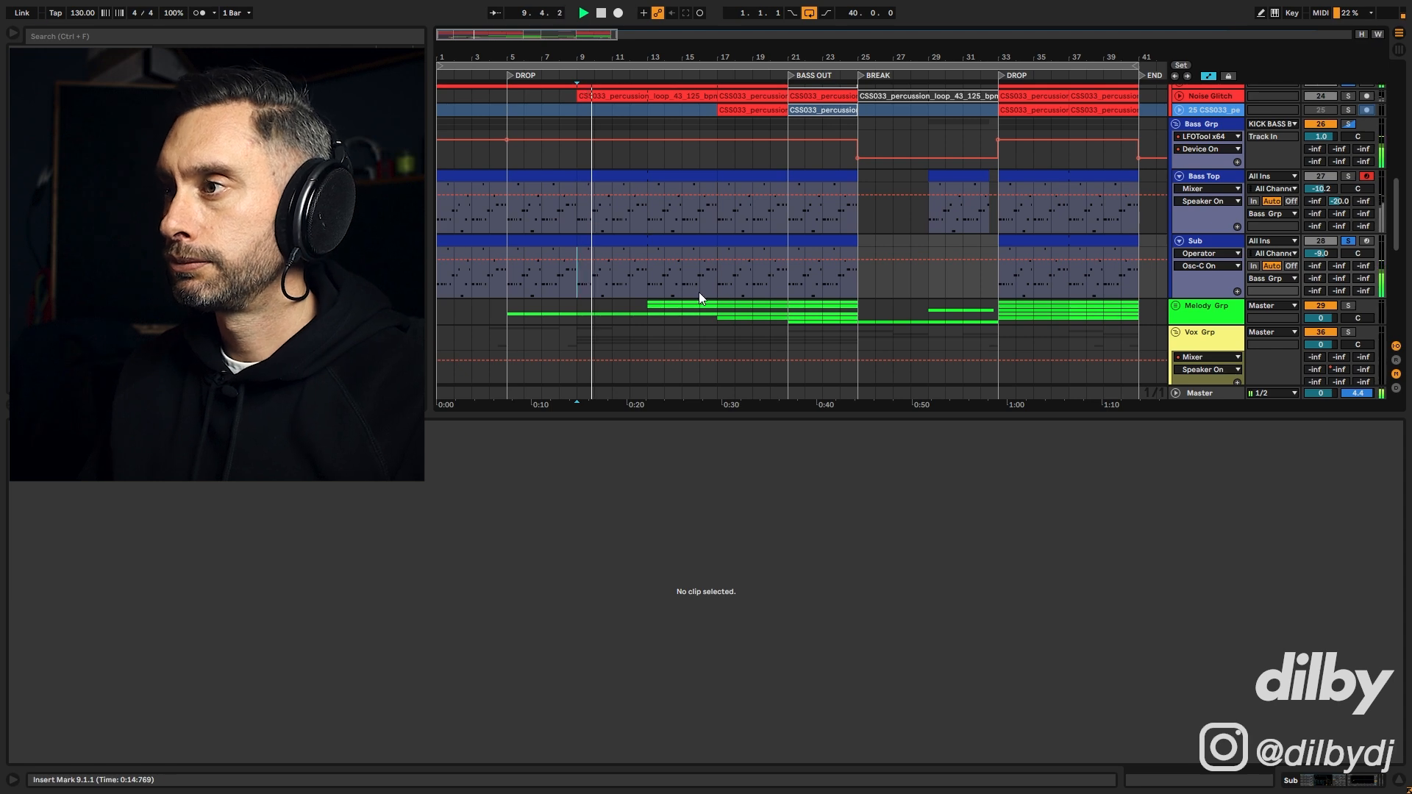
scroll(698, 293, "down", 3)
scroll(705, 293, "down", 6)
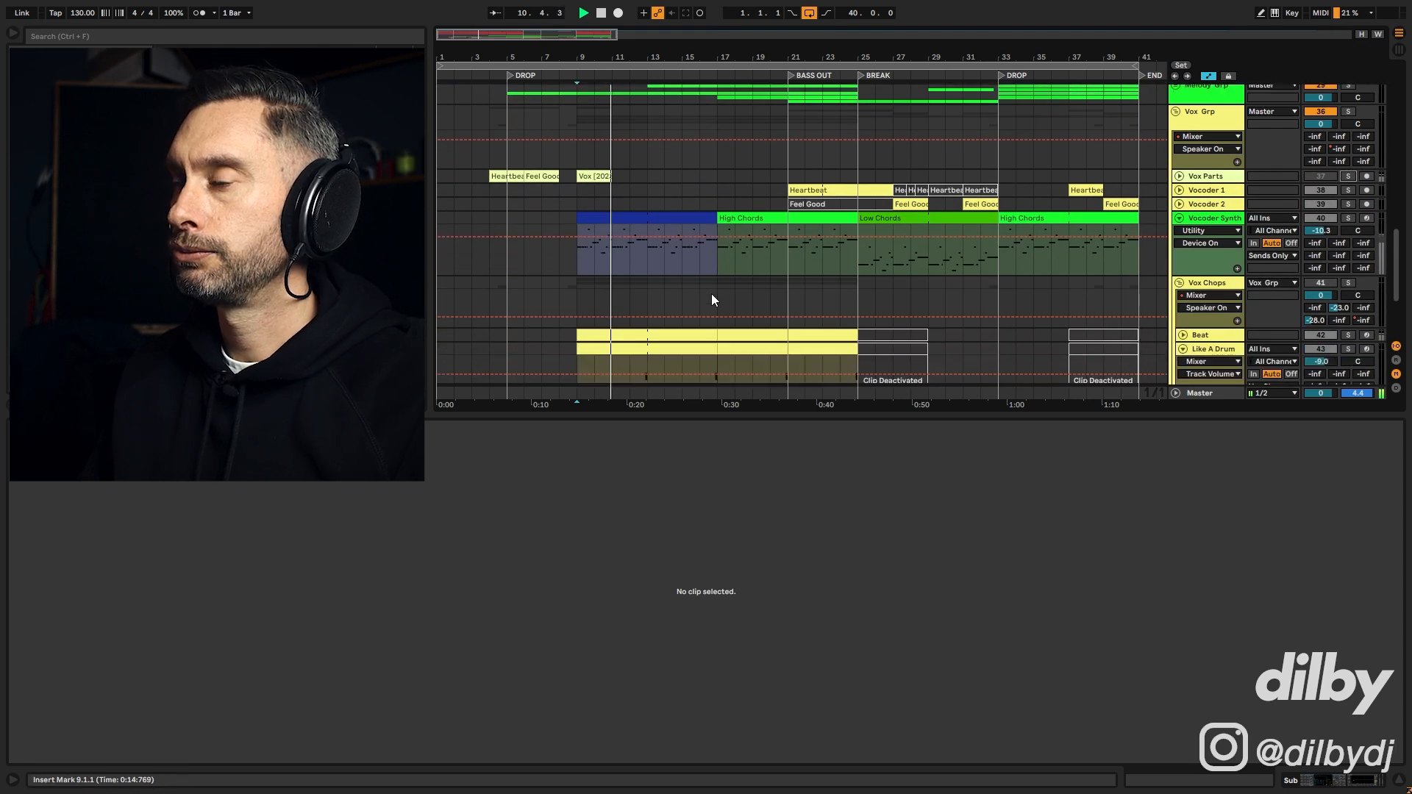
Step: Show the sampler devices of the Like A Drum and My Heart tracks inside the Vox Chops group
scroll(711, 293, "down", 4)
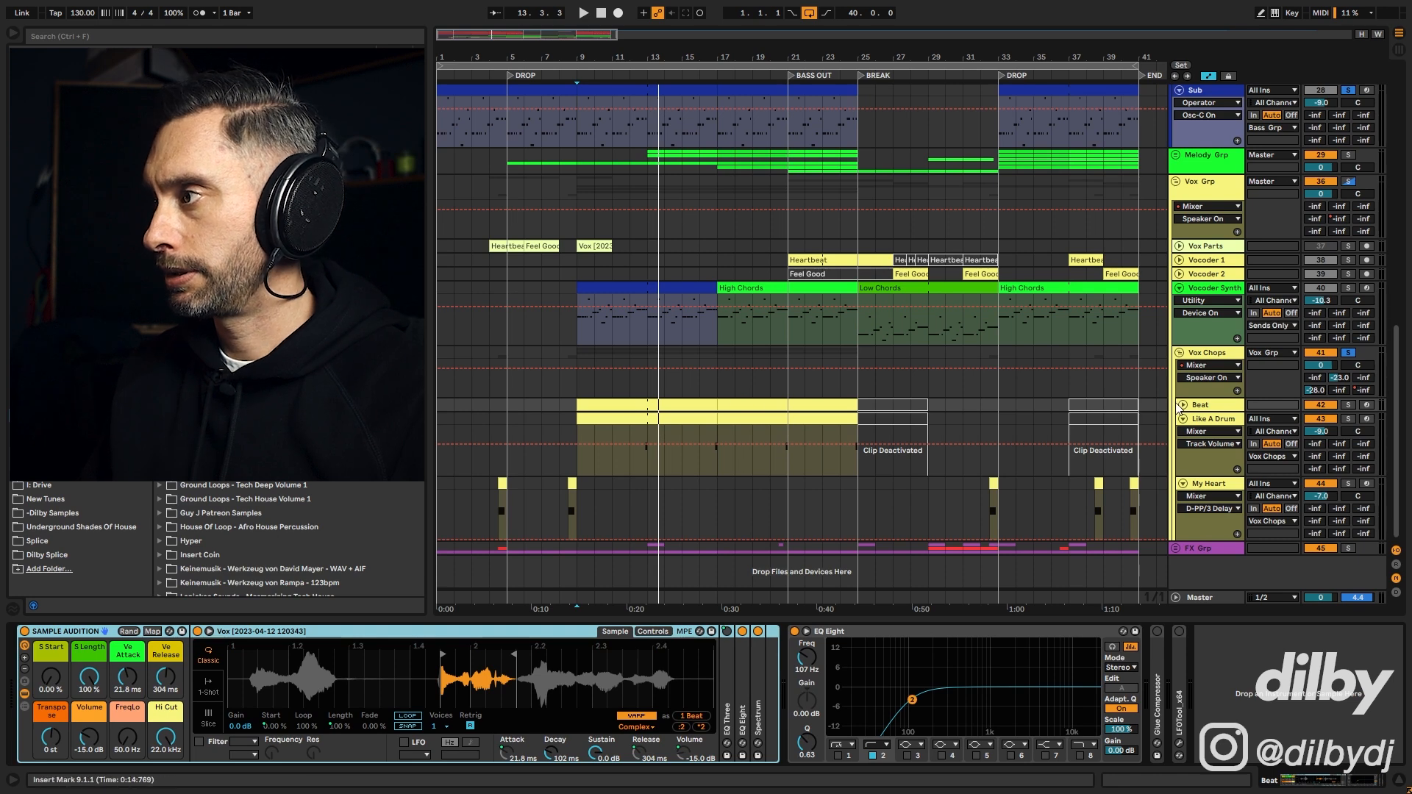
left_click(1206, 431)
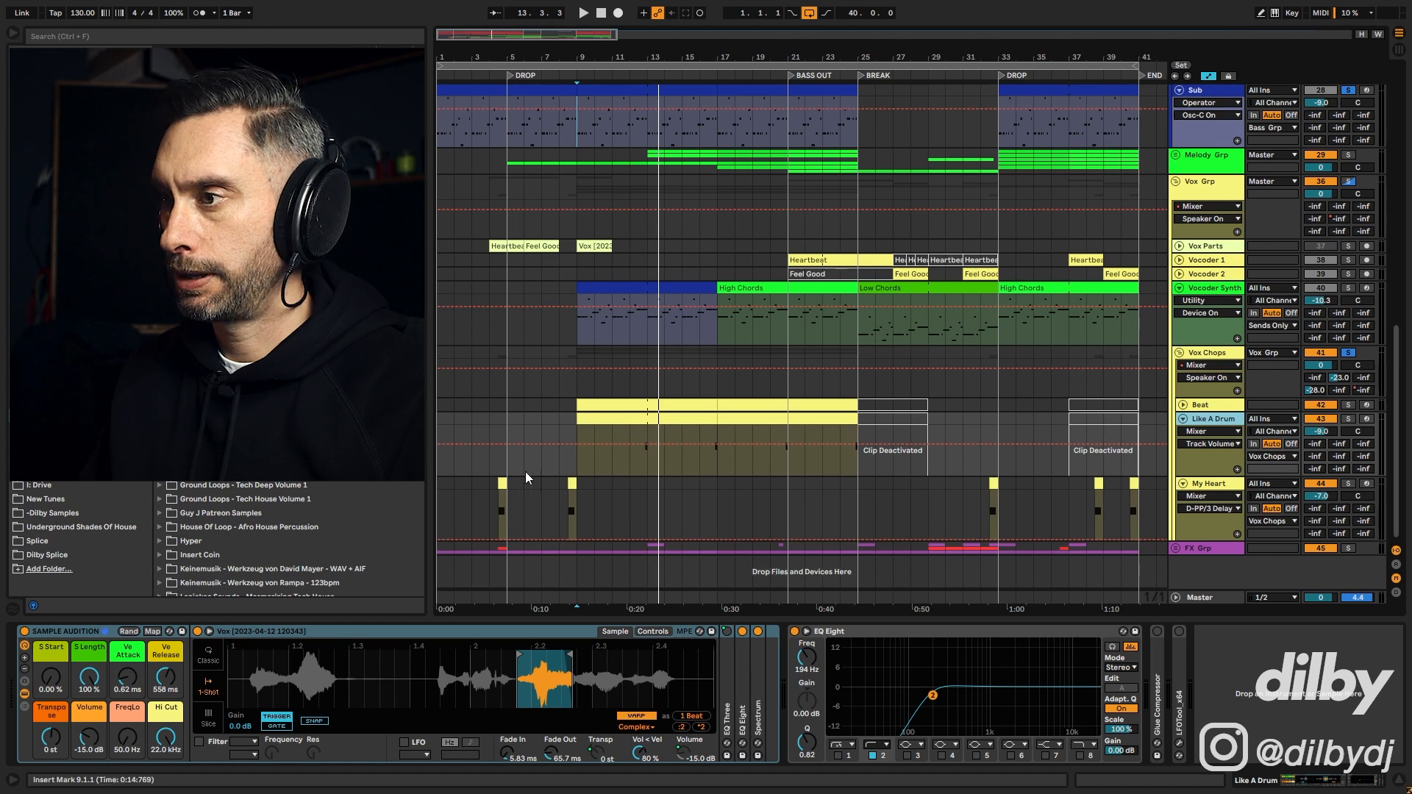
left_click(573, 484)
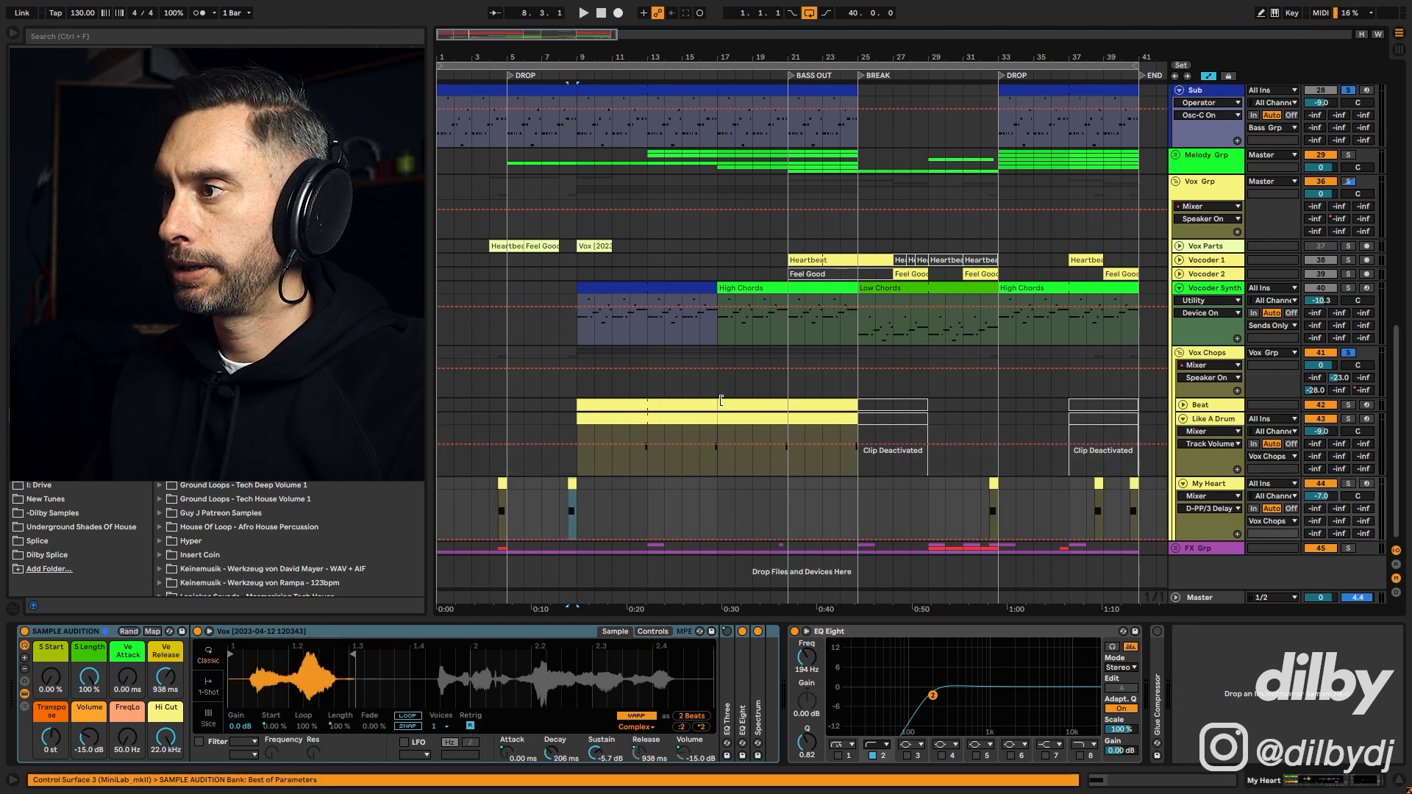
Step: Open the Beat track's MIDI clip, play the vocal chops from bar 9, and view the Like A Drum clip's notes at bar 13
double_click(724, 402)
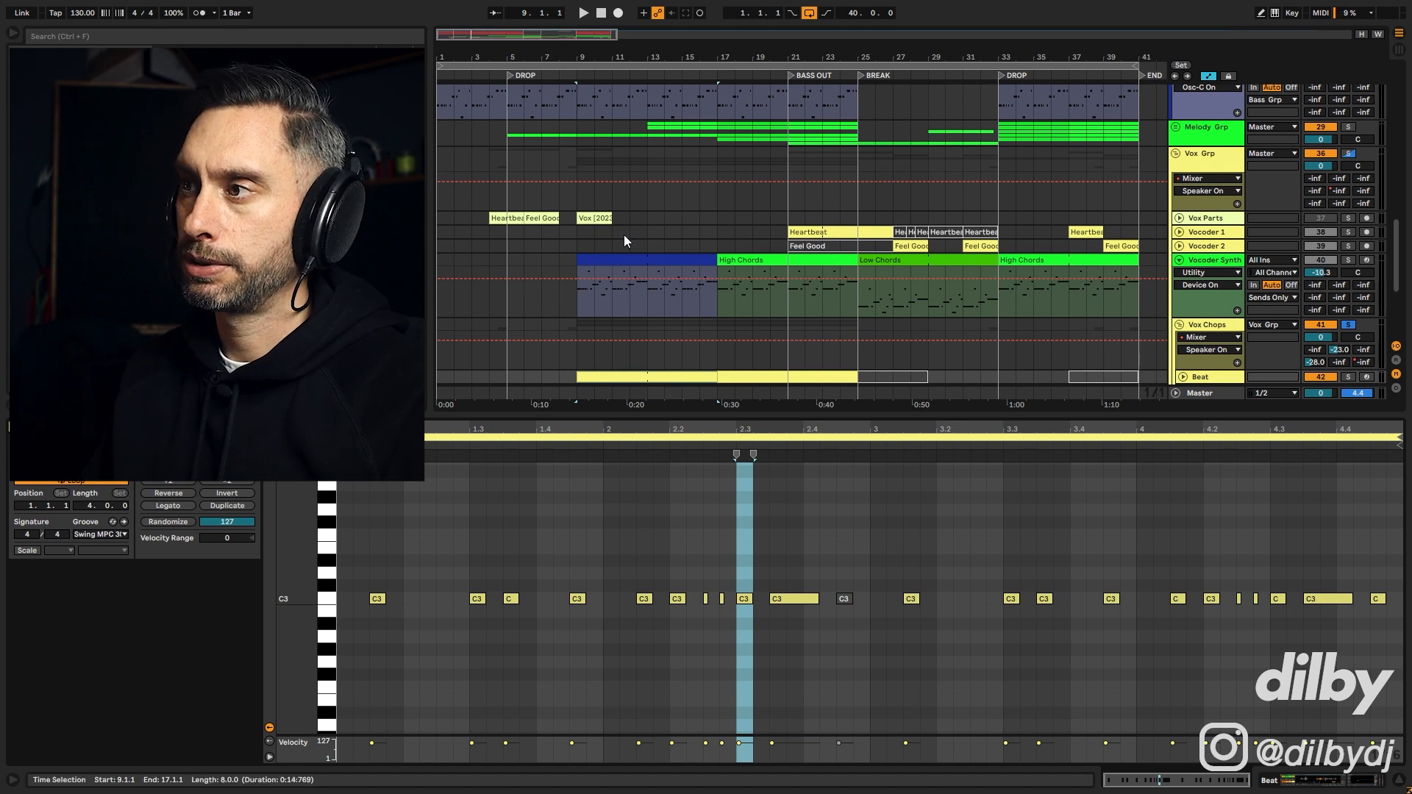
key("space")
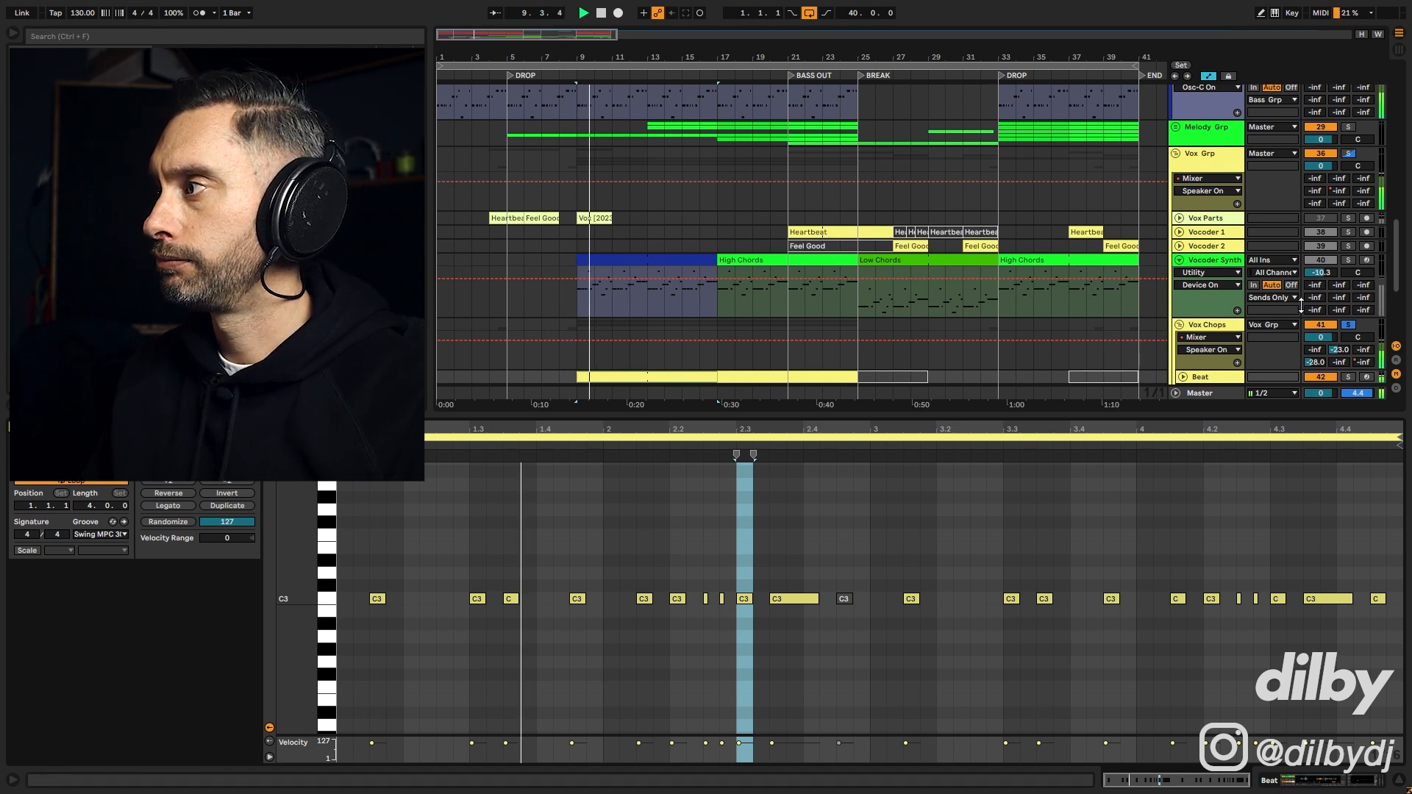
scroll(673, 335, "down", 2)
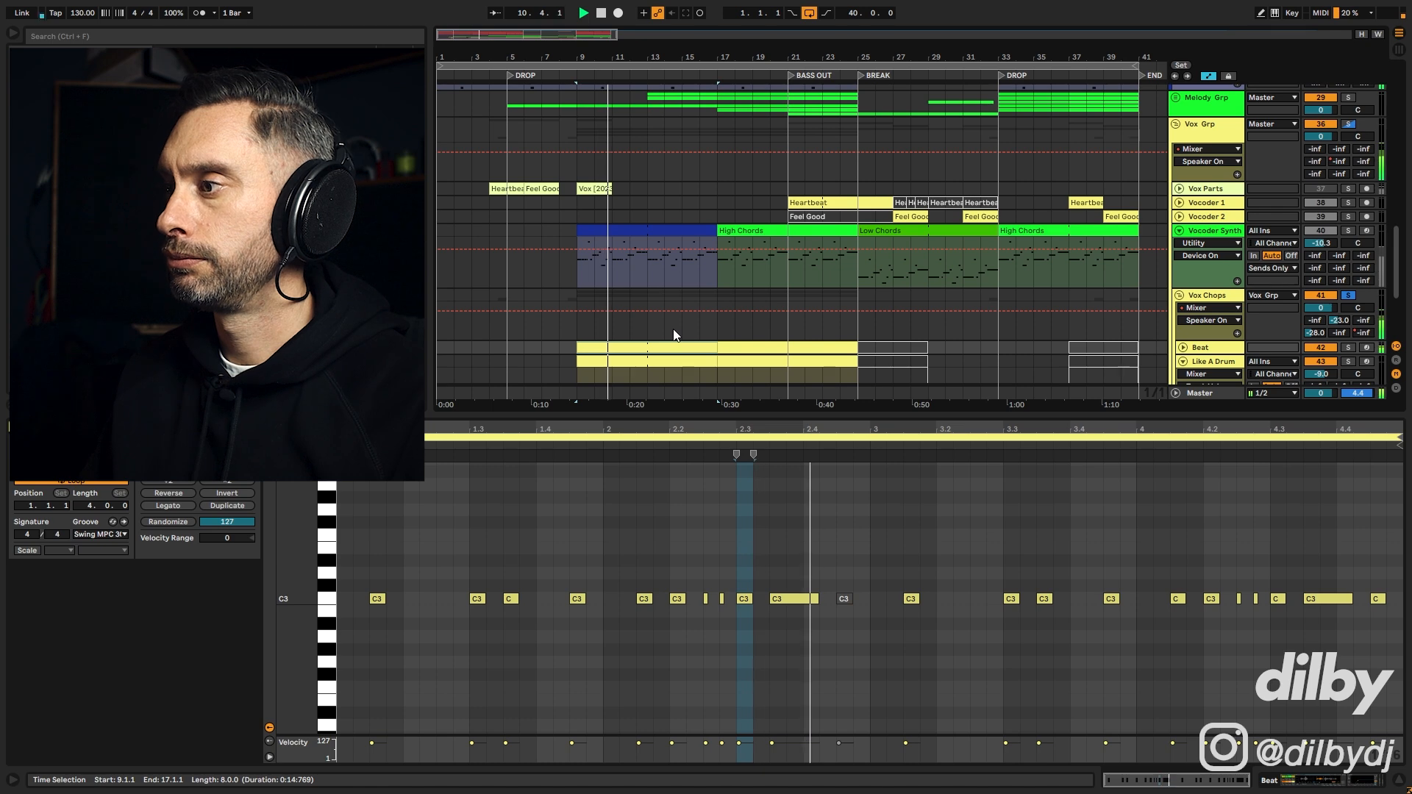
scroll(674, 334, "down", 5)
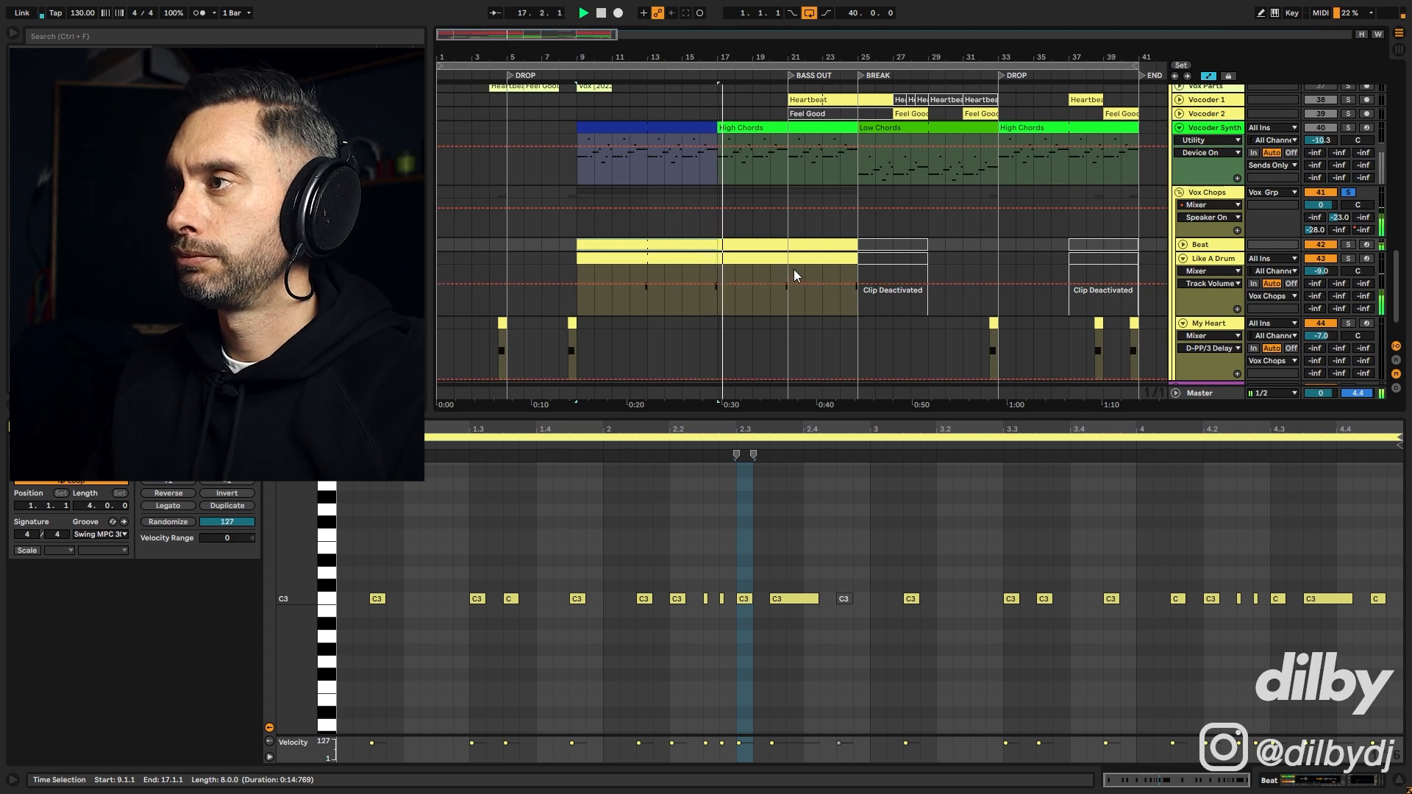
key("space")
left_click(659, 308)
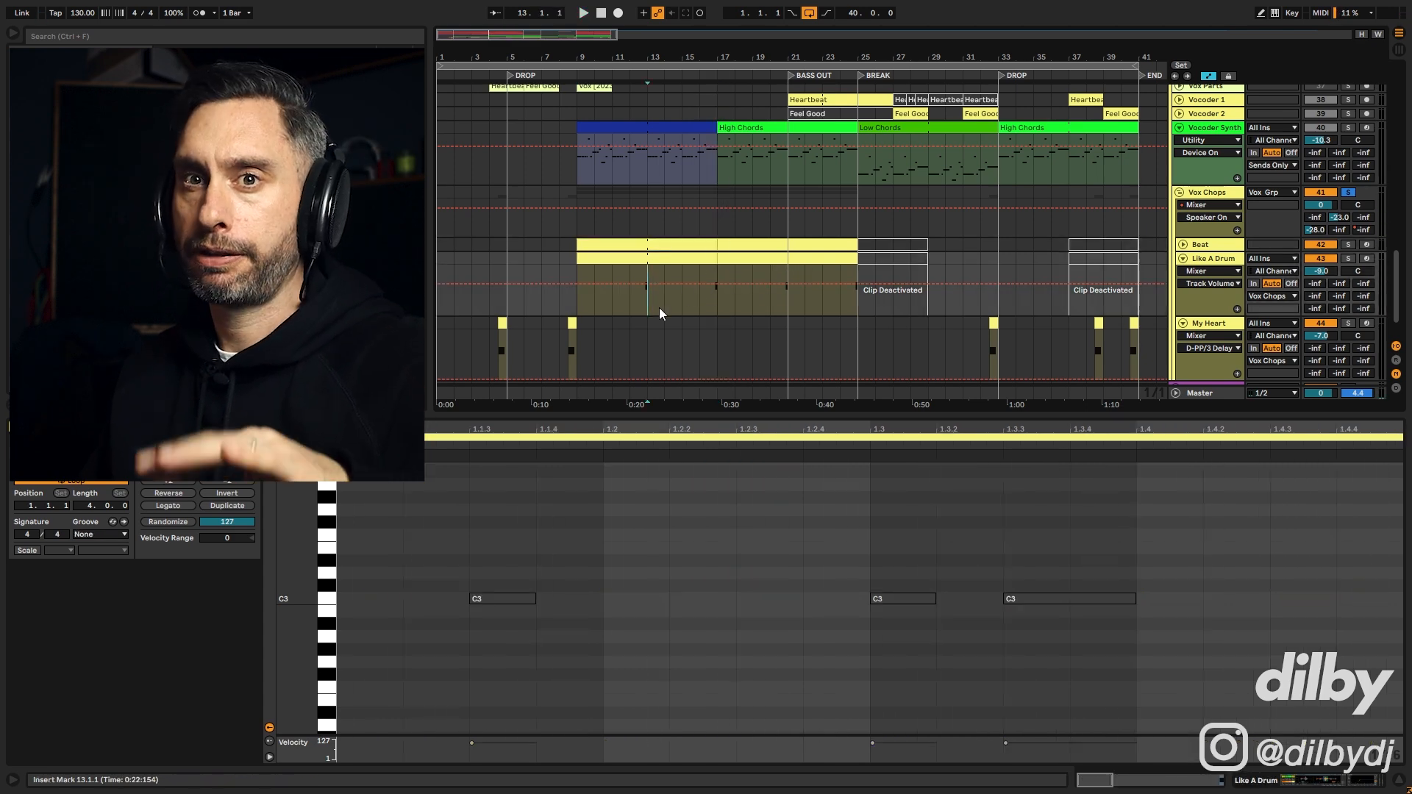
Step: View the Feel Good clip's waveform on Vox Parts and place the insert marker at bar 21
scroll(890, 199, "up", 4)
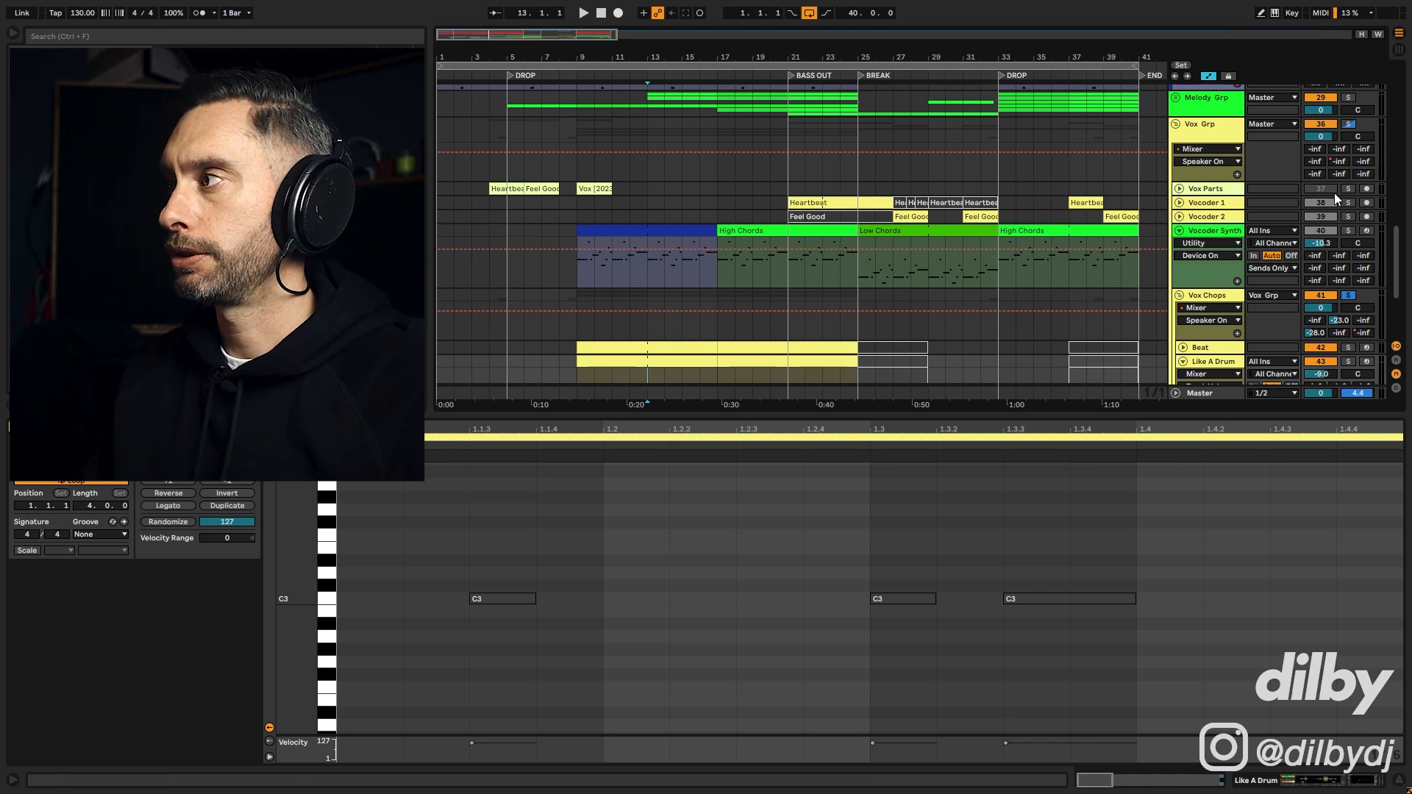
left_click(541, 189)
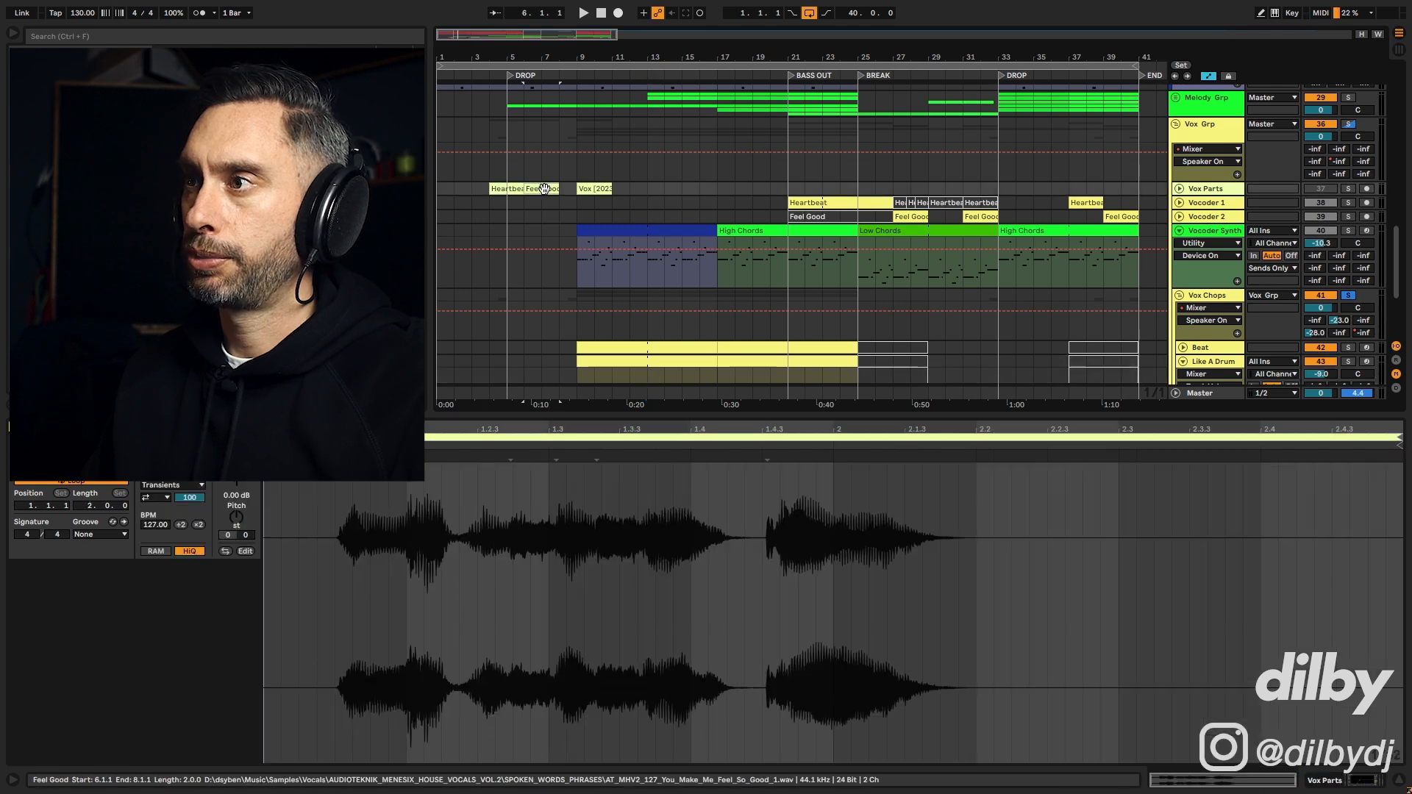
left_click(787, 190)
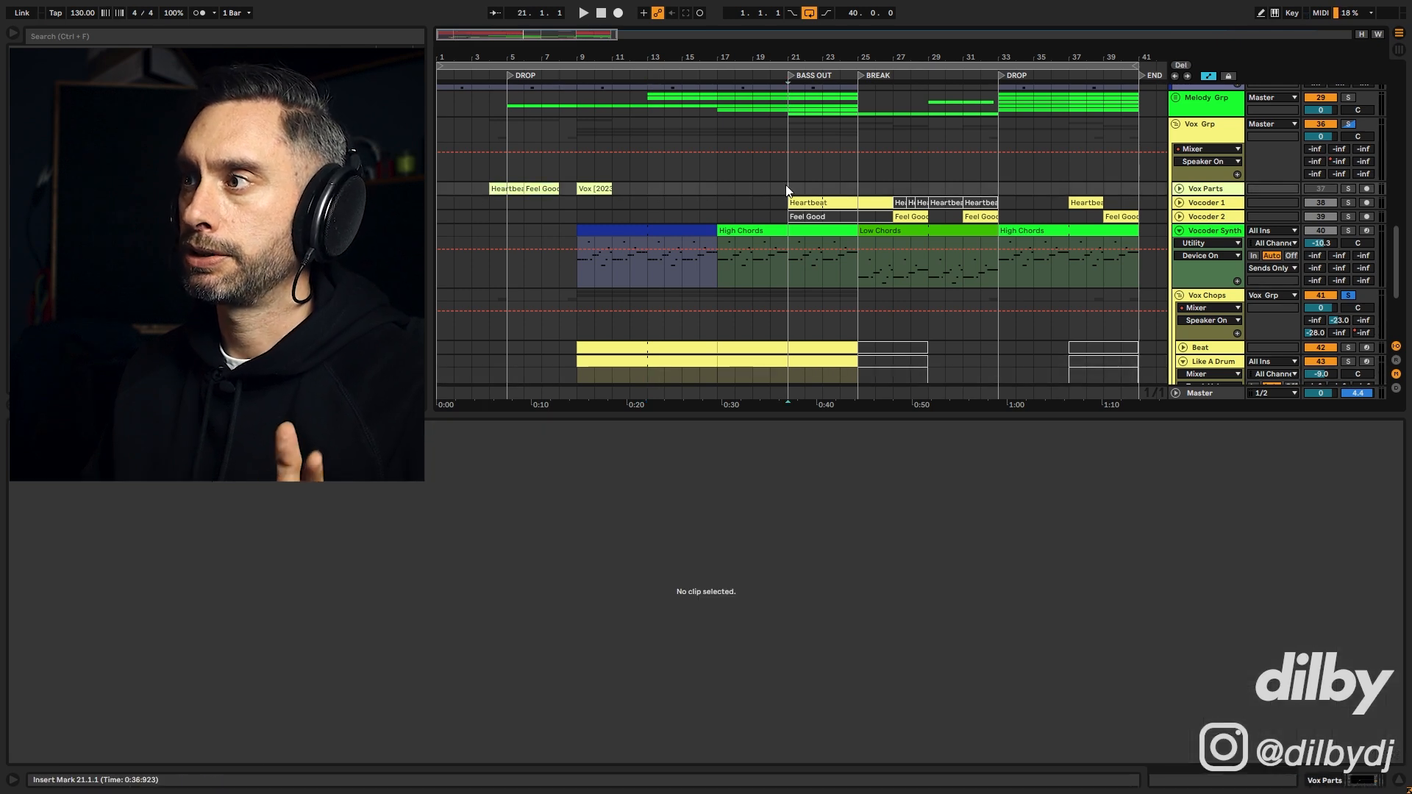
Step: Select bars 21 to 25 on Vocoder Synth, and play the soloed Vocoder 1 and Vocoder 2 clips from bars 21 and 37
left_click_drag(778, 262, 850, 257)
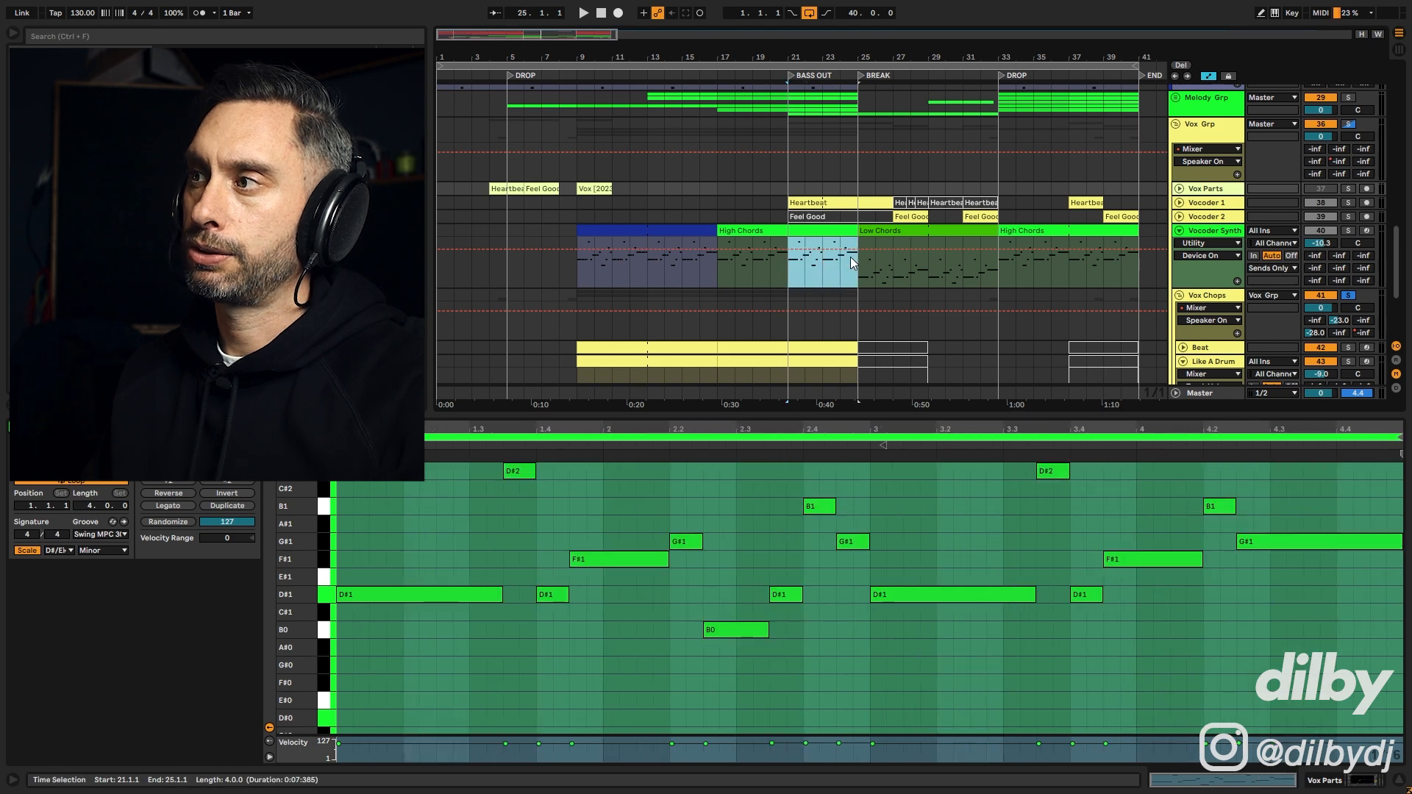
left_click(801, 202)
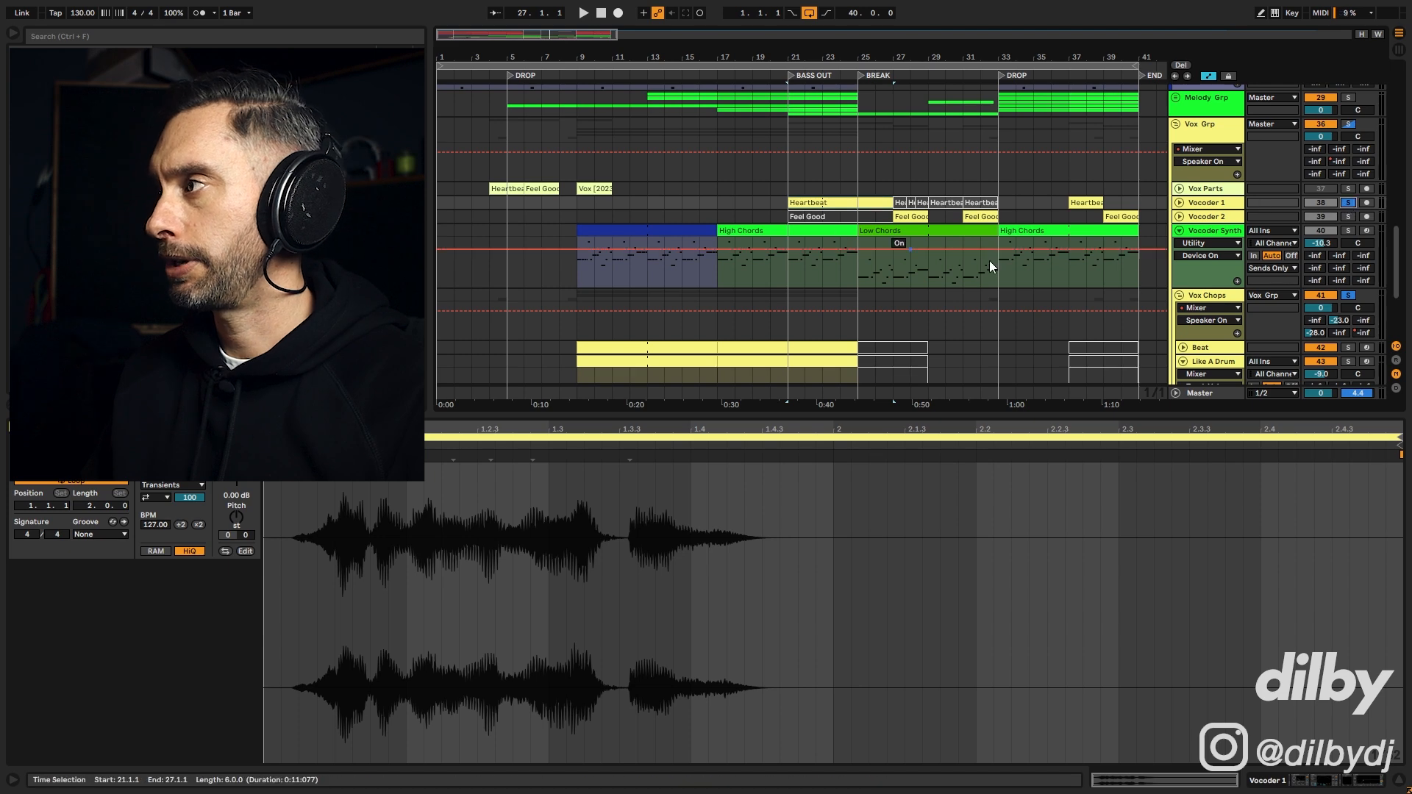
key("space")
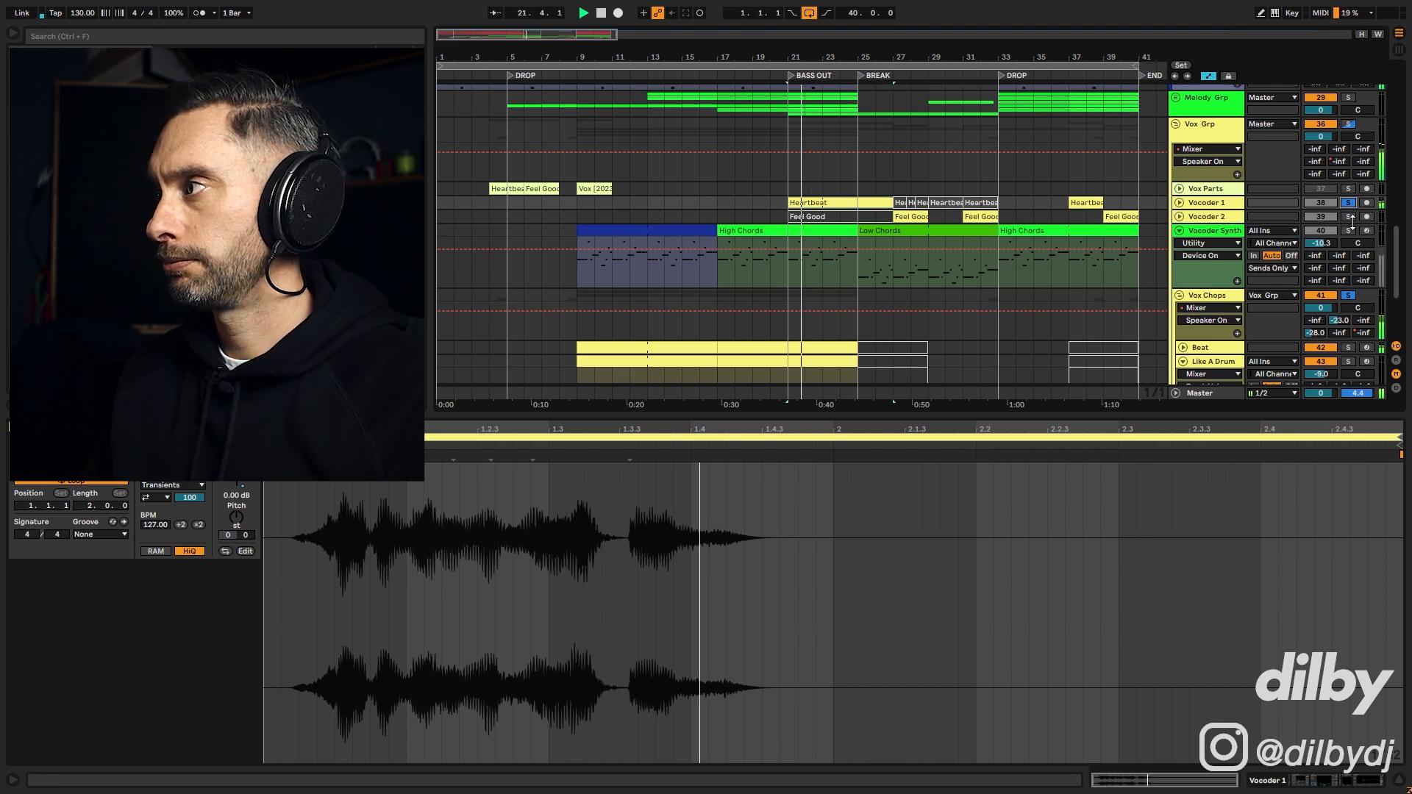
key("space")
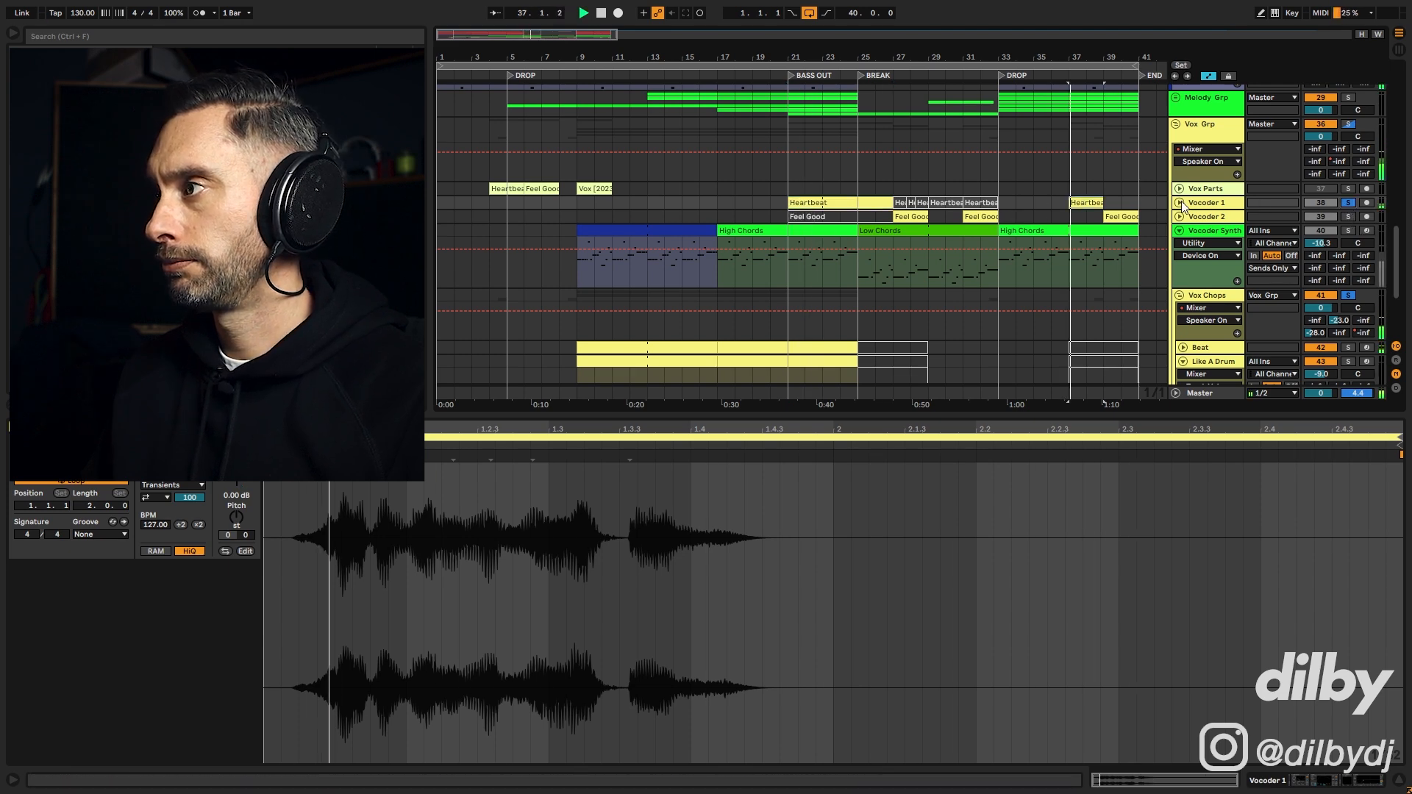
left_click(1349, 216)
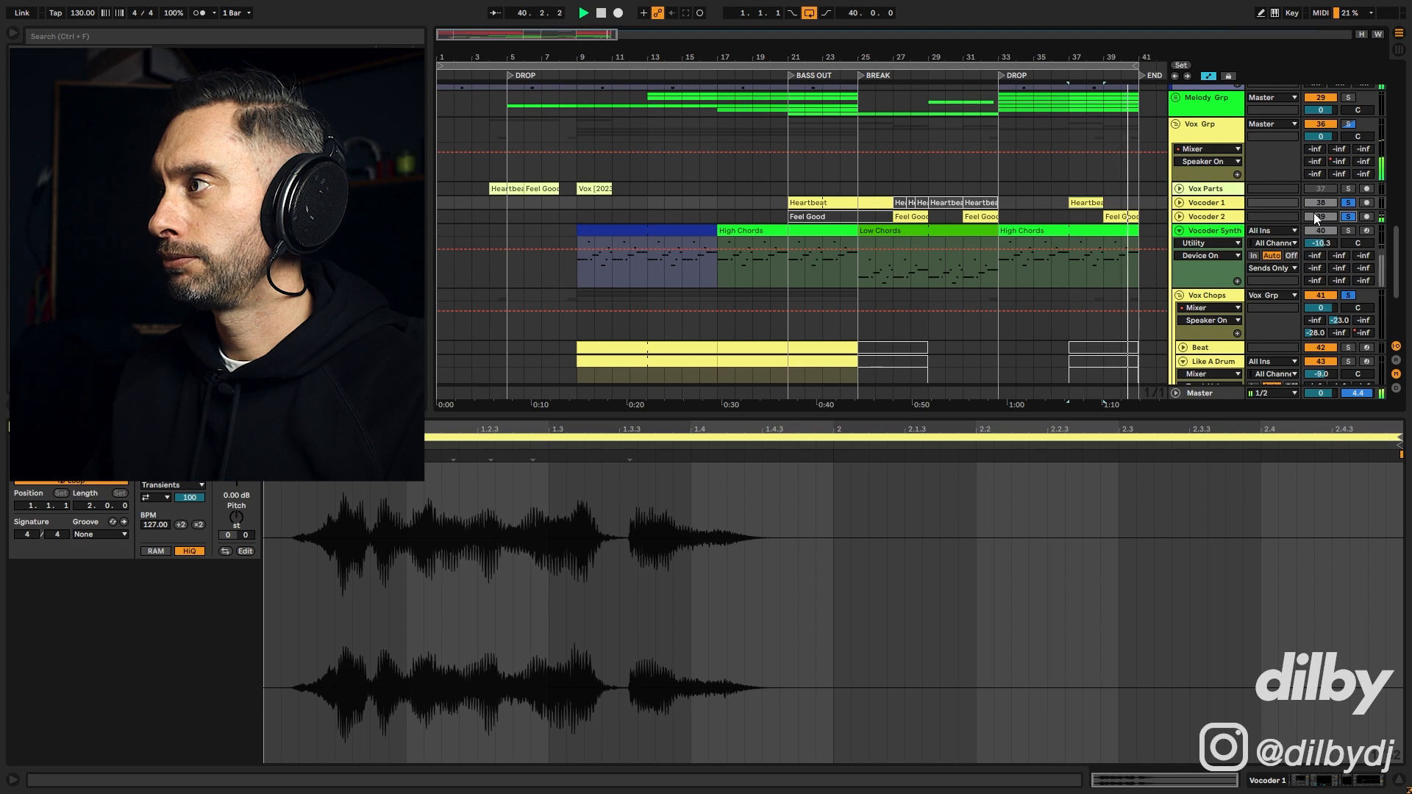
key("space")
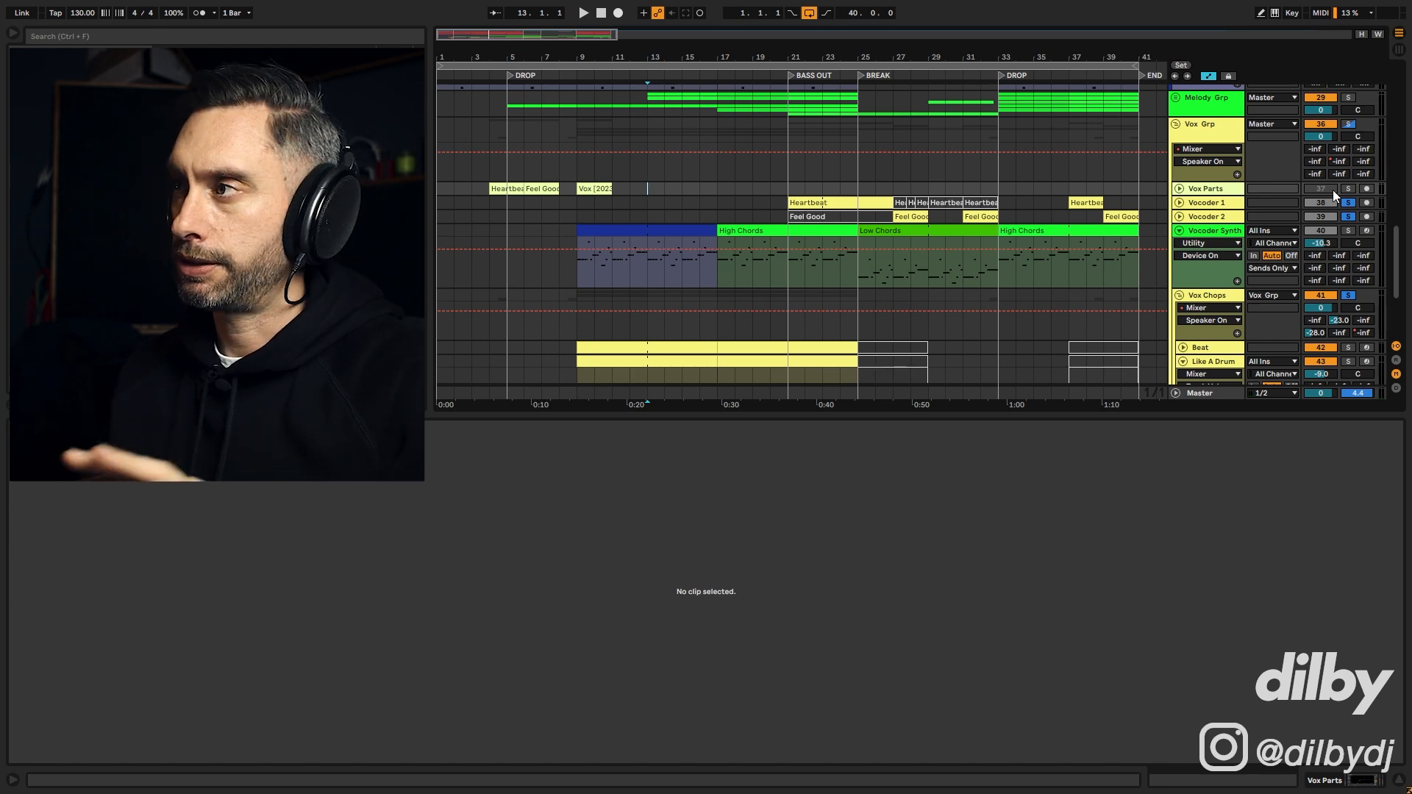
Step: Select bars 17 to 21 on the Perc Grp track and take the Main Hat track out of solo
scroll(1162, 243, "up", 4)
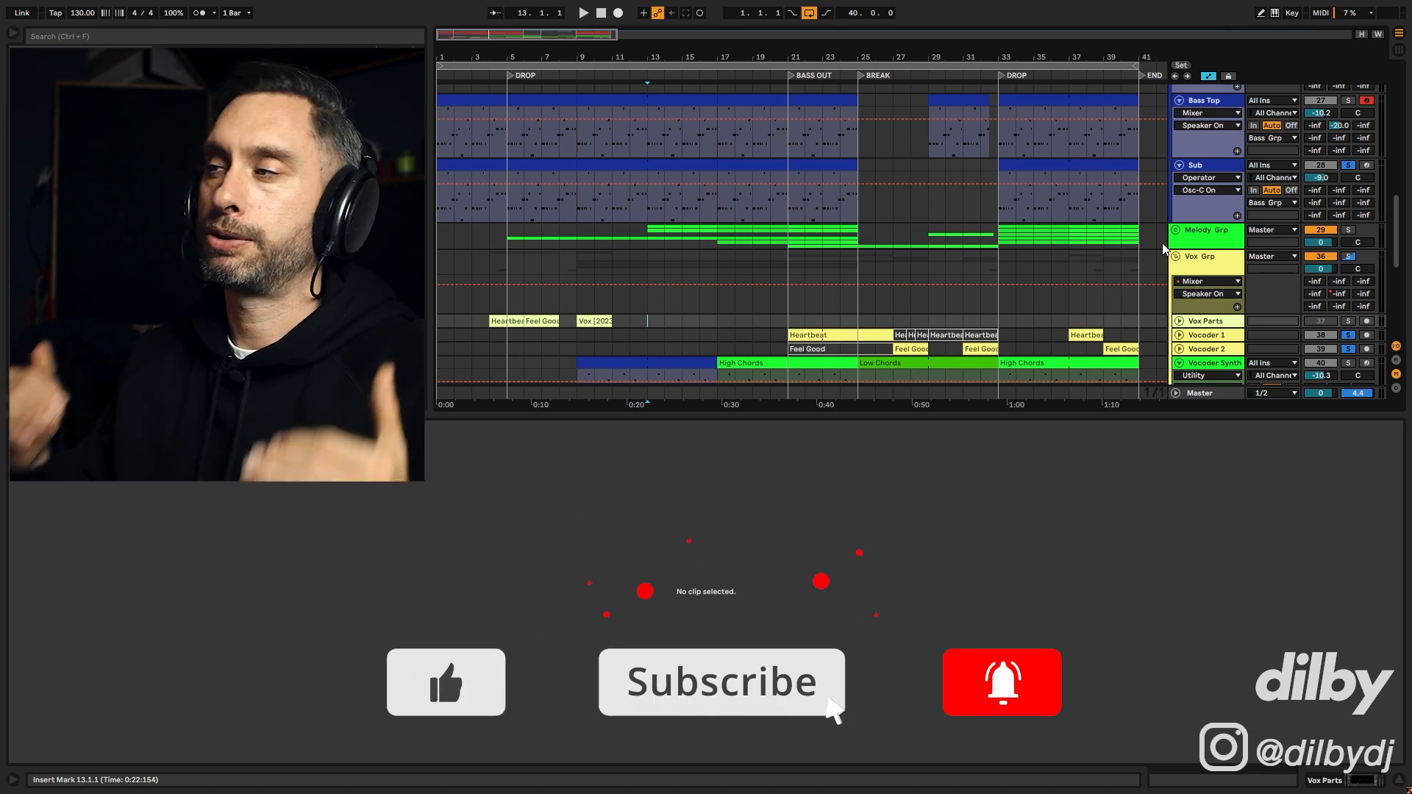
scroll(1214, 285, "up", 1)
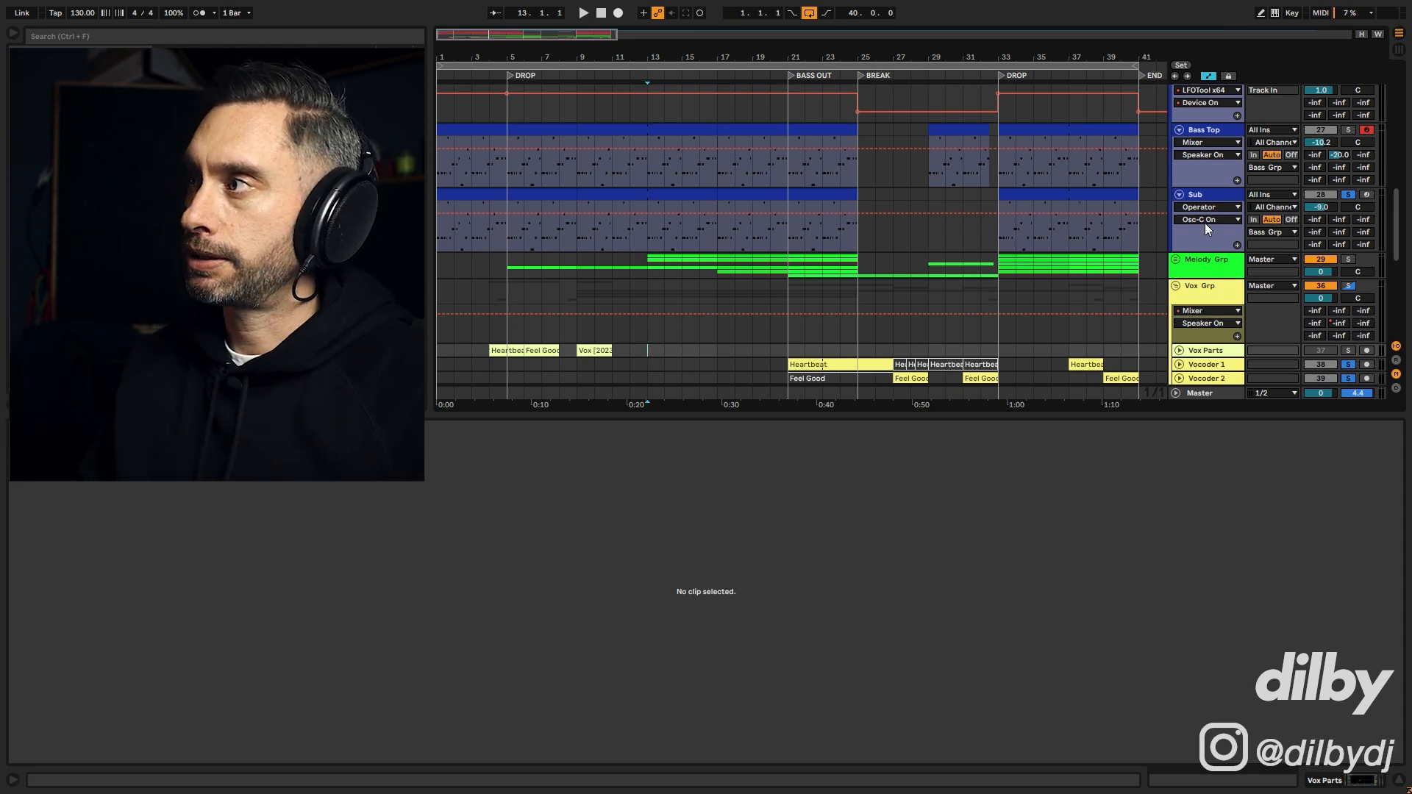
scroll(696, 122, "up", 7)
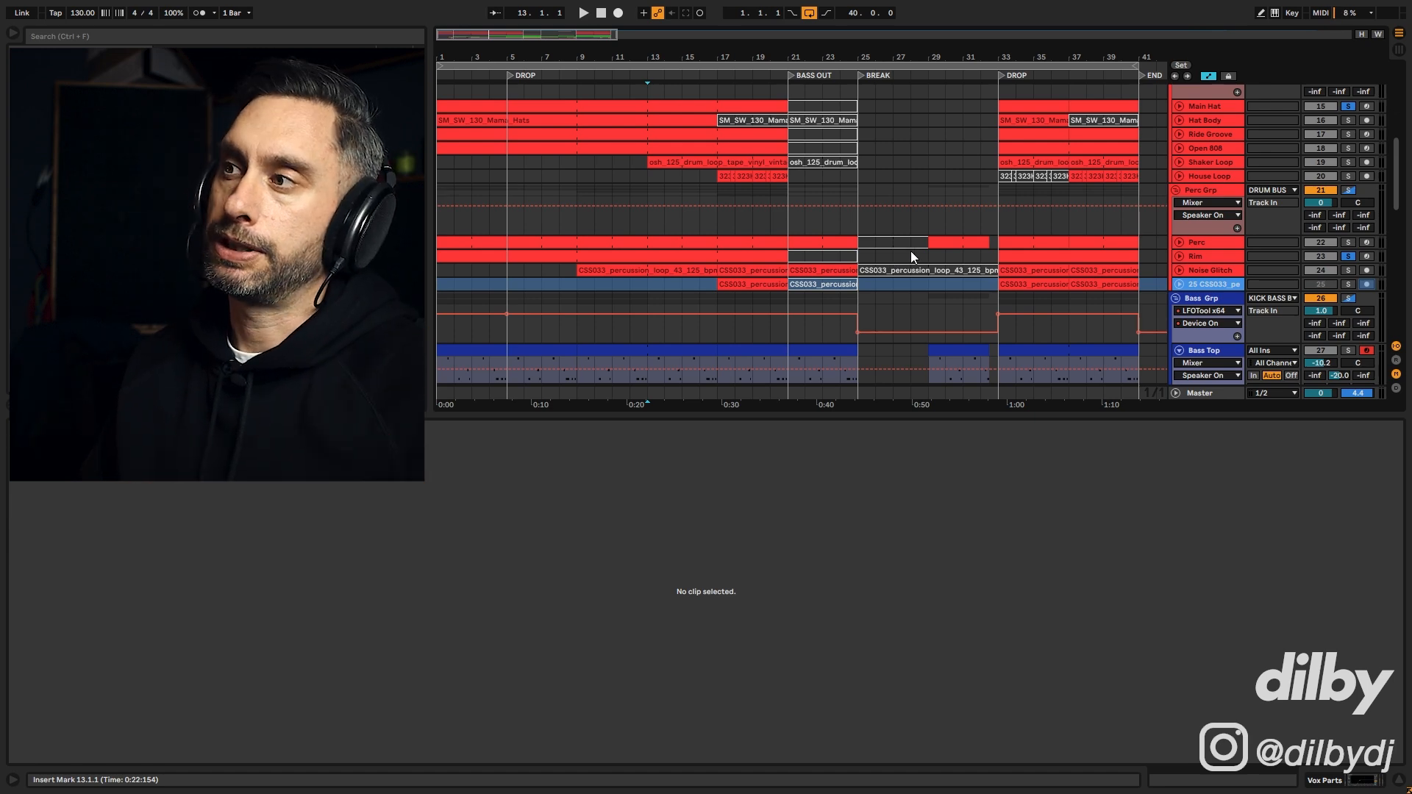
left_click(743, 223)
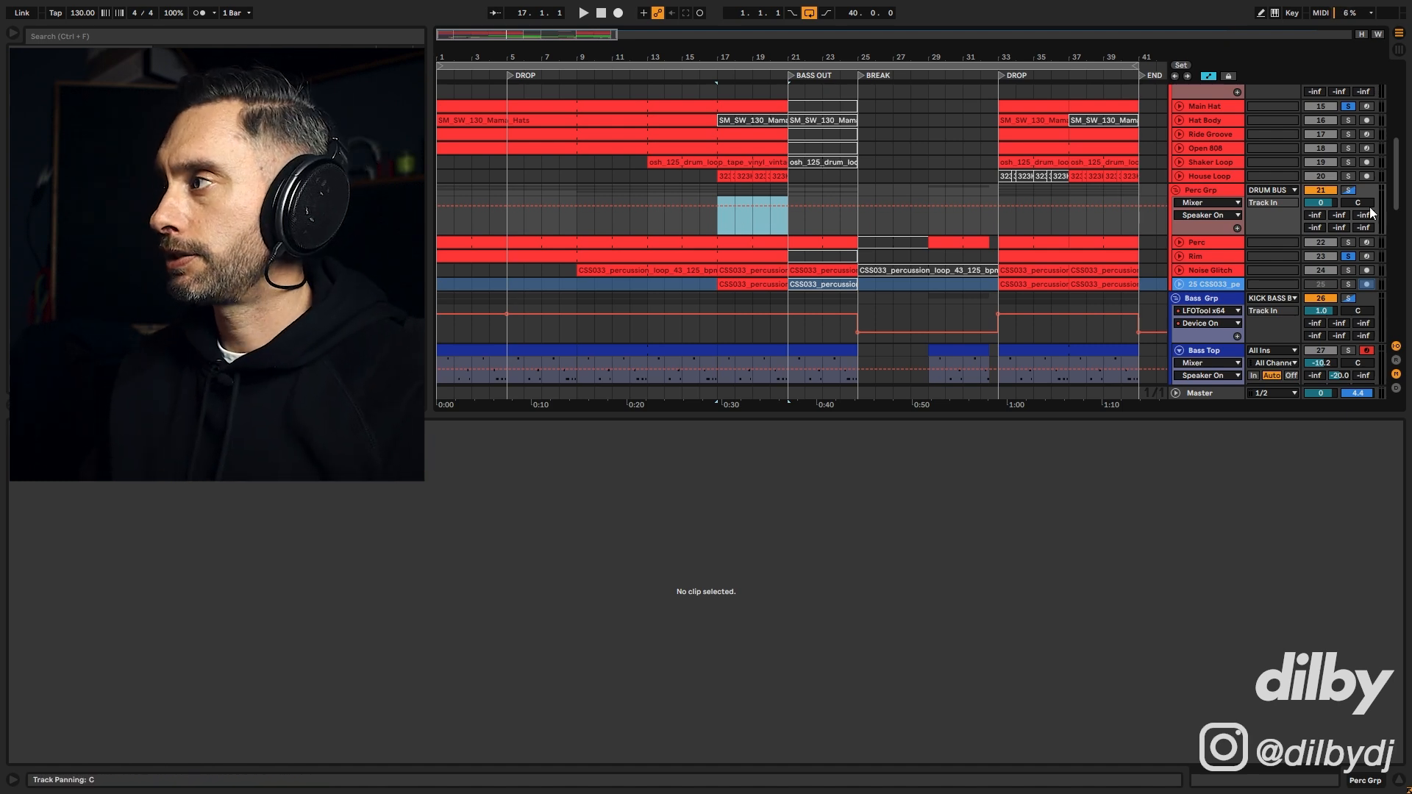
left_click(1348, 106)
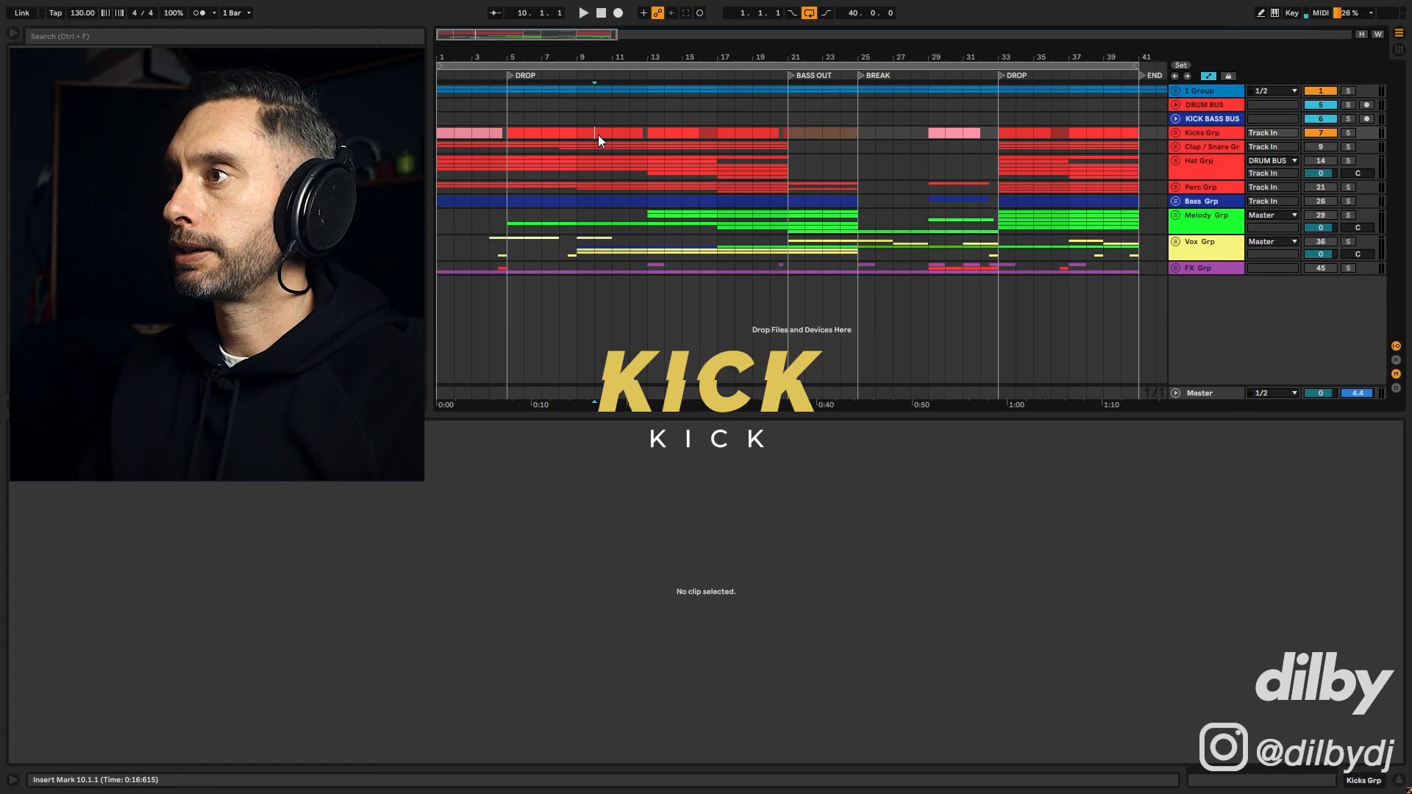
Step: Unfold the Kicks Grp, solo its Kick track and play it from bar 10
left_click(1175, 133)
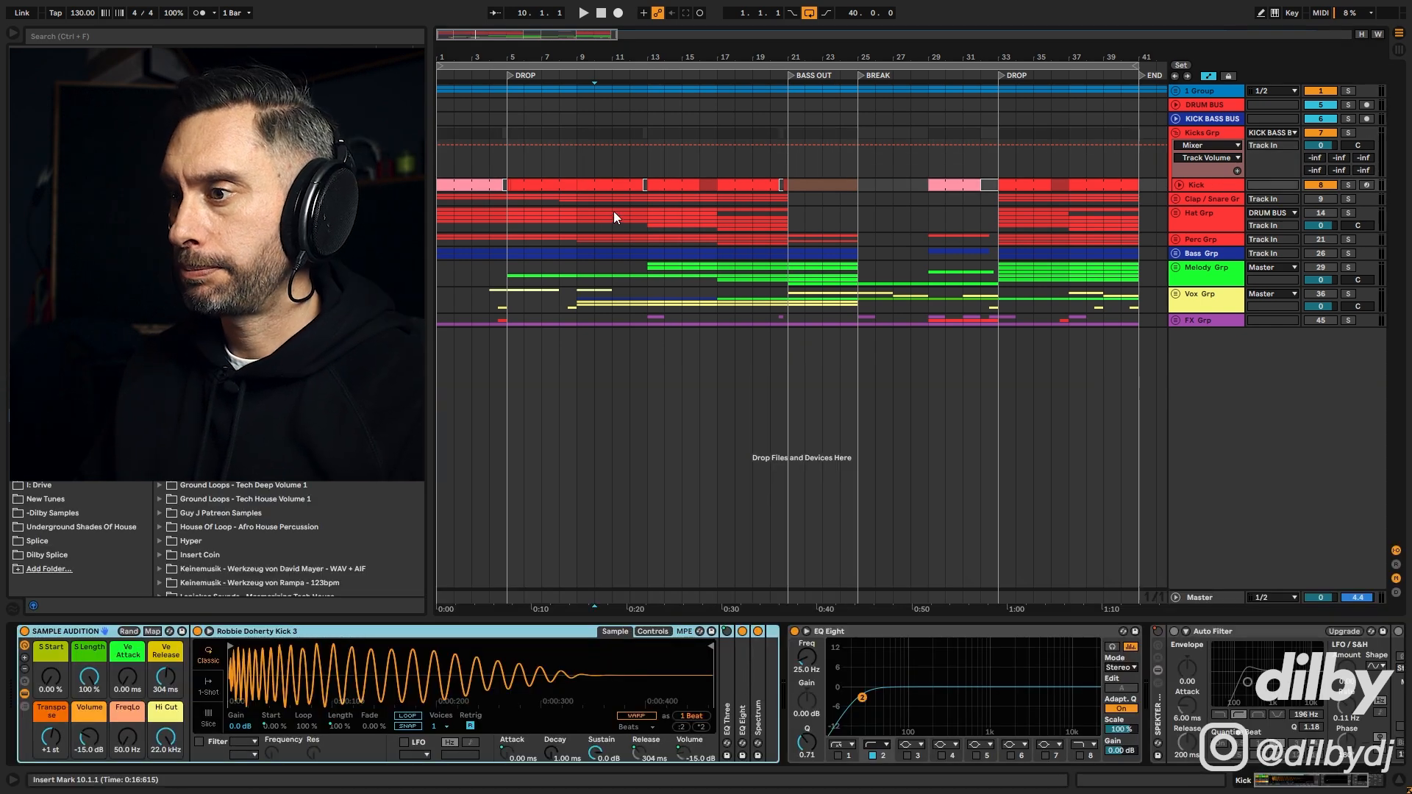
left_click(1348, 185)
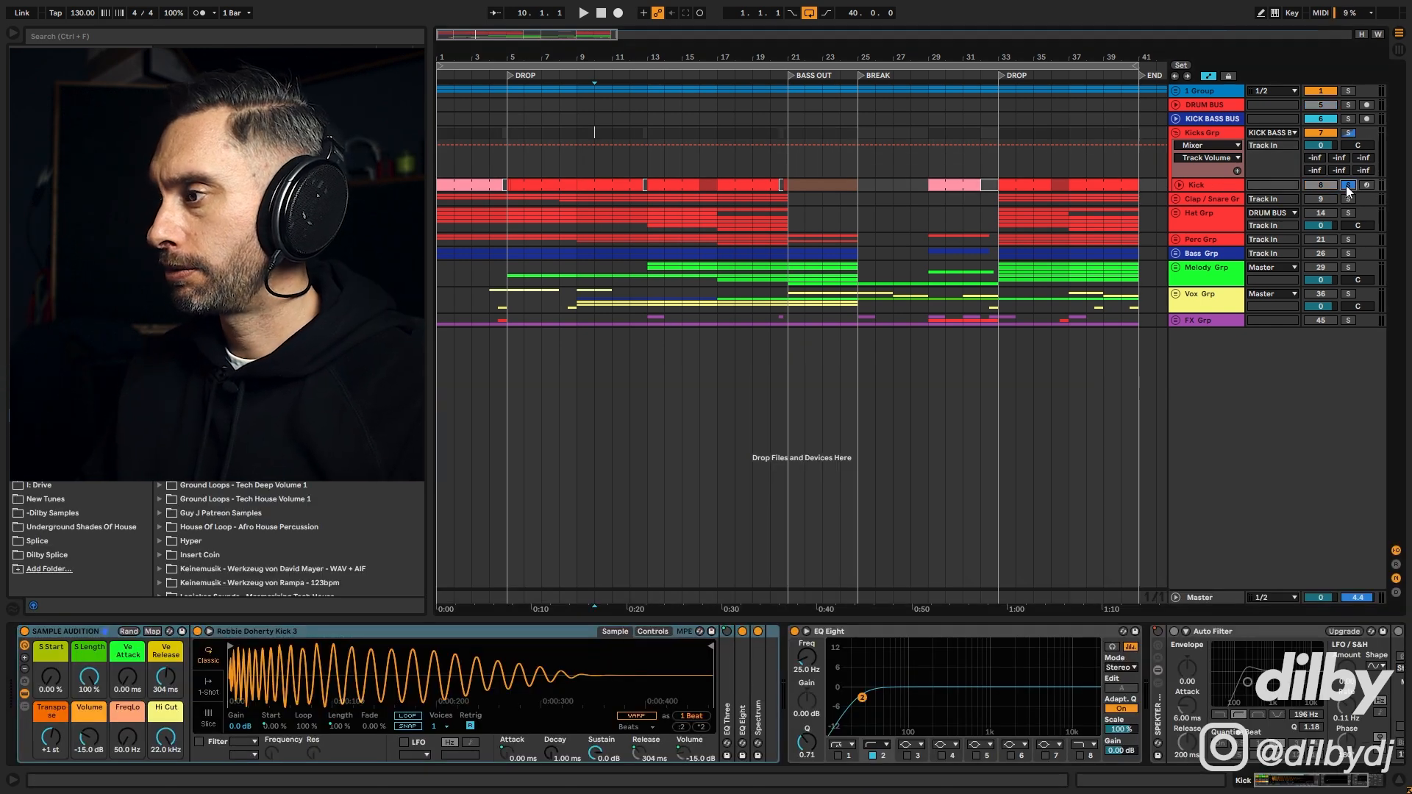
key("space")
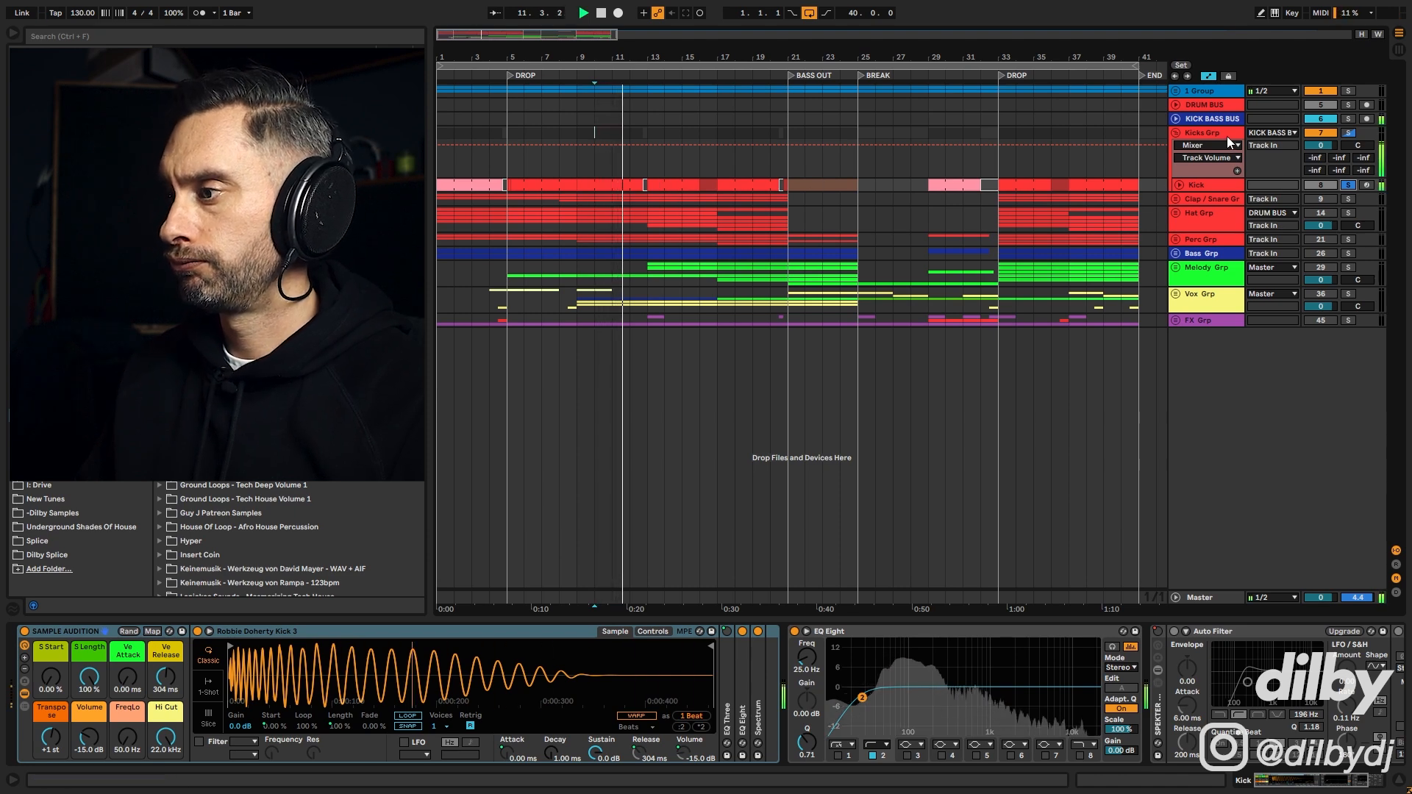
Step: View the notes of the Kick clip at bar 5 and play the kick variation clip just before bar 17
double_click(545, 186)
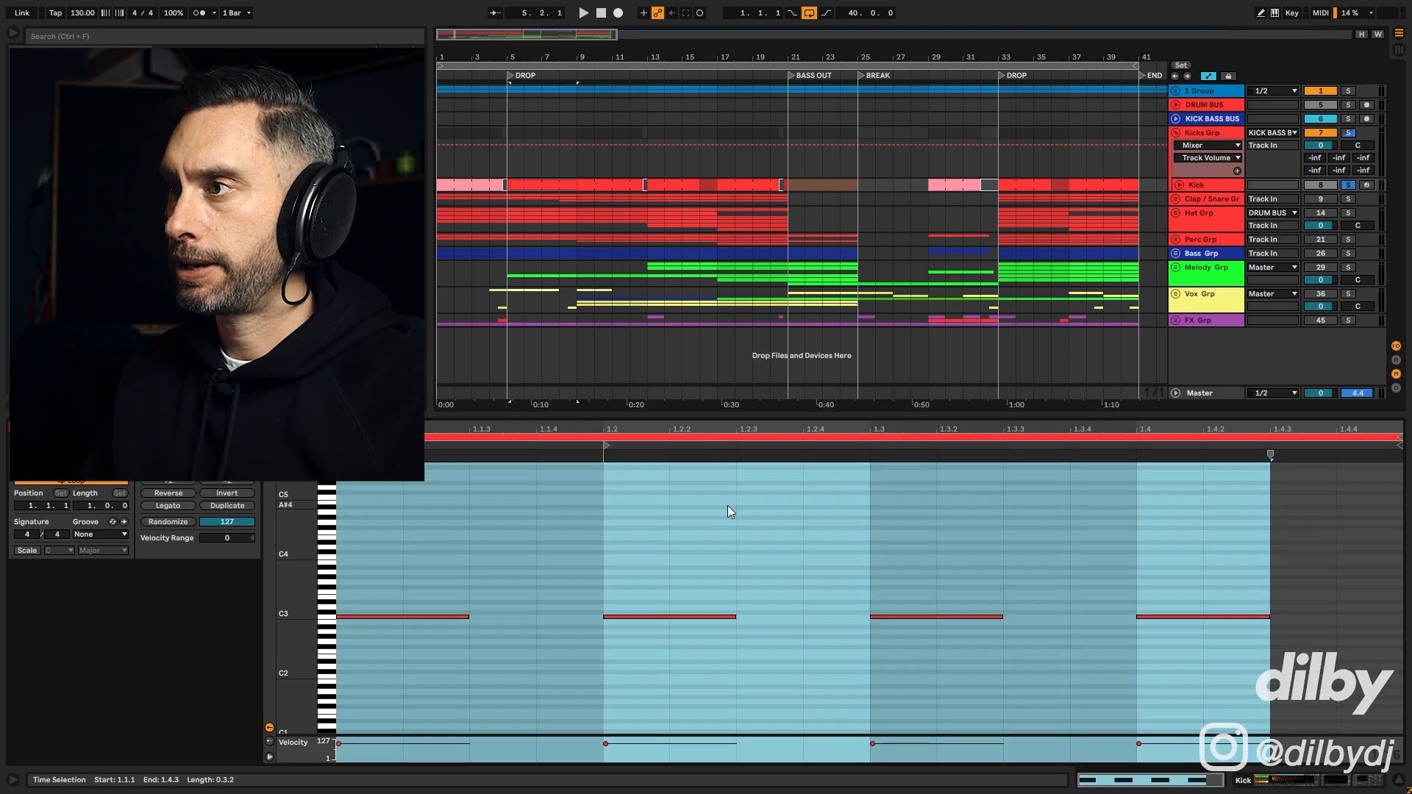
left_click_drag(634, 50, 553, 59)
left_click(922, 187)
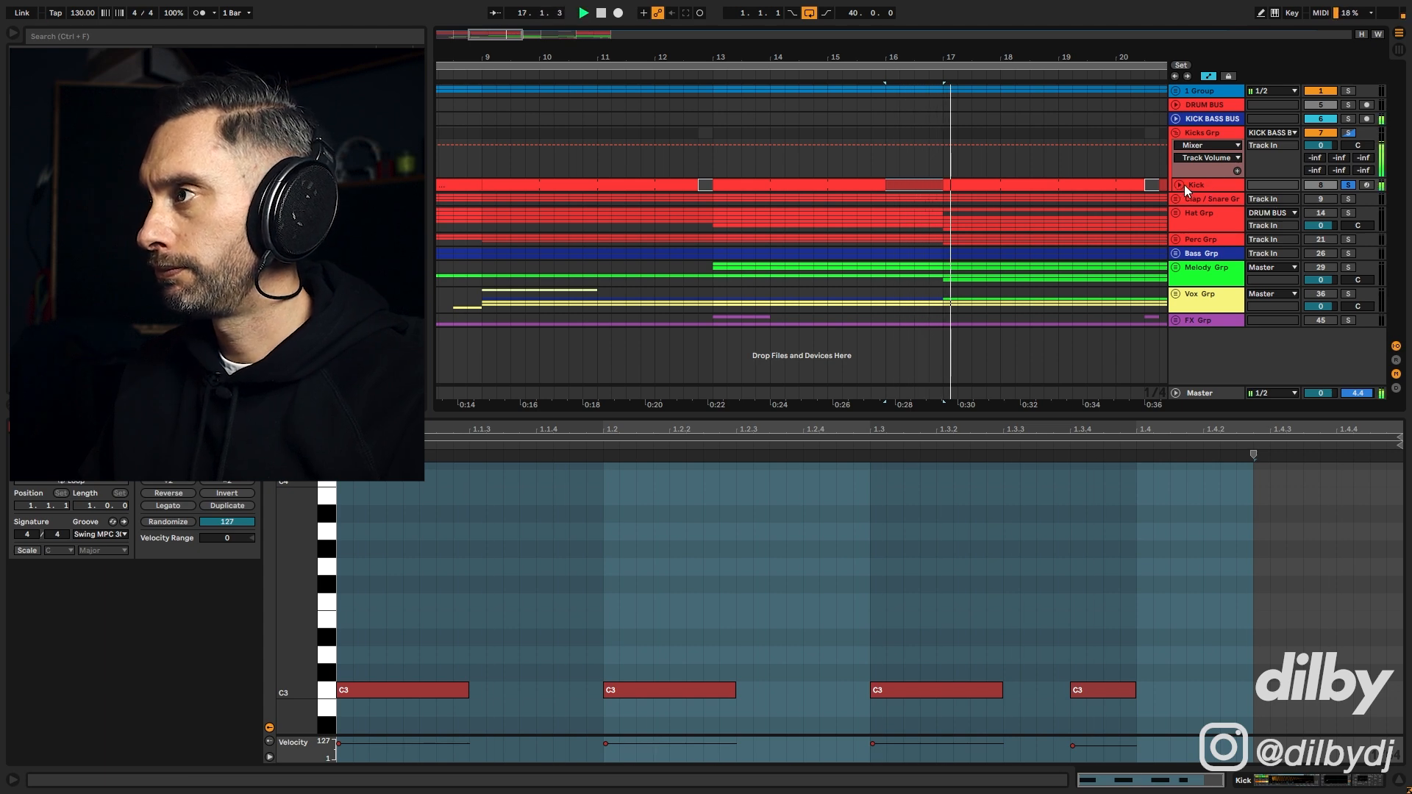
Step: View the Kick clip's notes in the BASS OUT section at bar 21 and select the kick clip at bar 29
left_click_drag(574, 62, 573, 55)
left_click(903, 184)
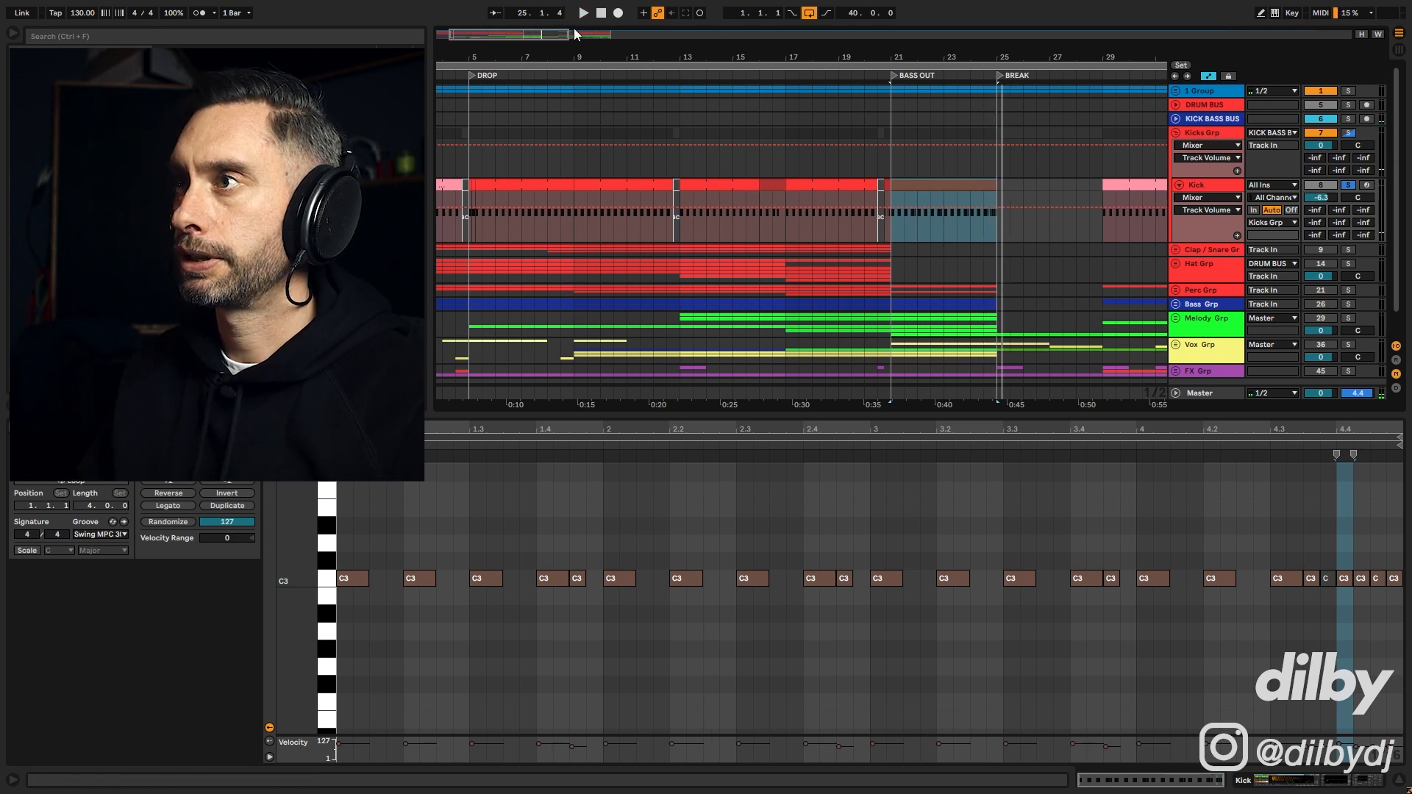
left_click_drag(556, 34, 556, 15)
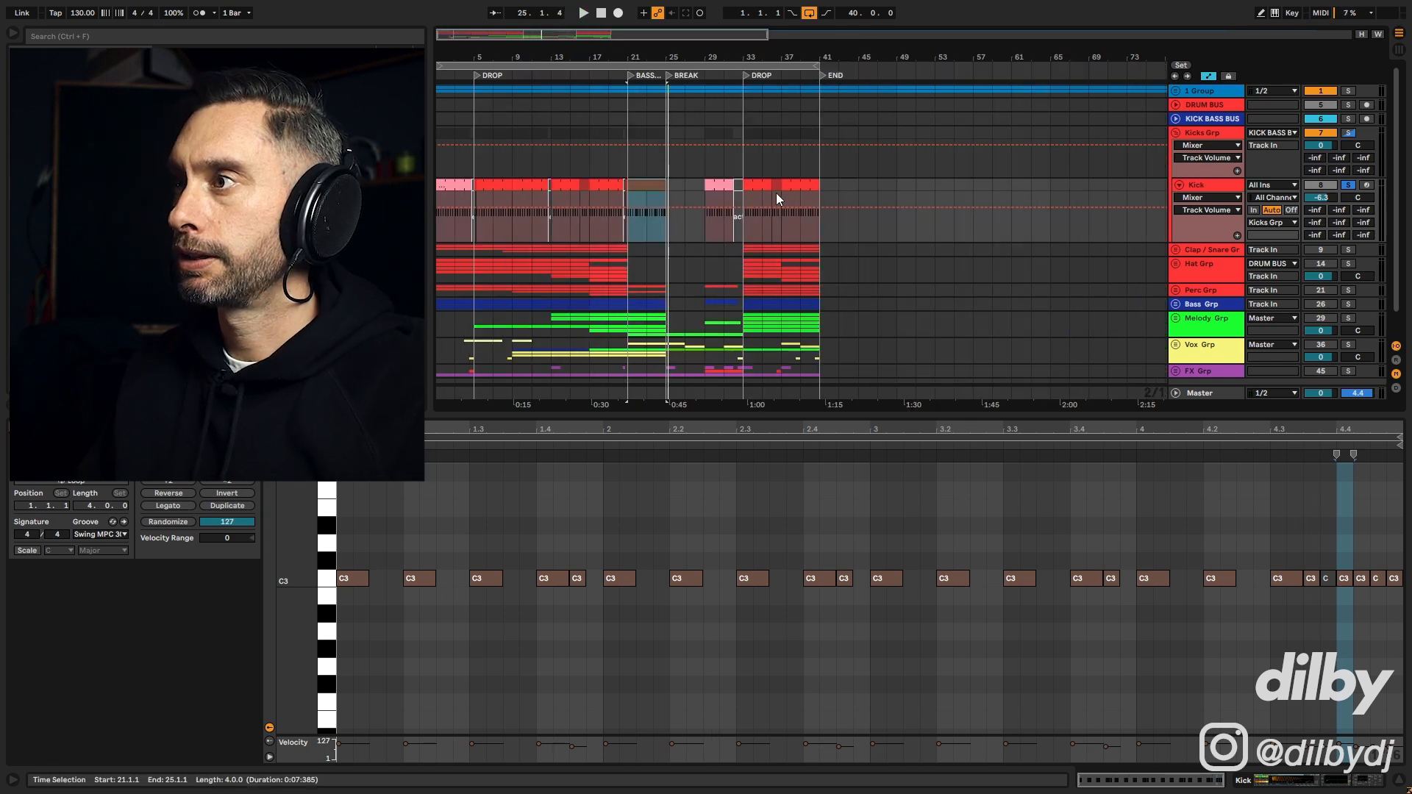
left_click(730, 197)
Step: Show the RD Clap track's sampler devices, open its MIDI clip and play the soloed clap from bar 1
key("shift+Tab")
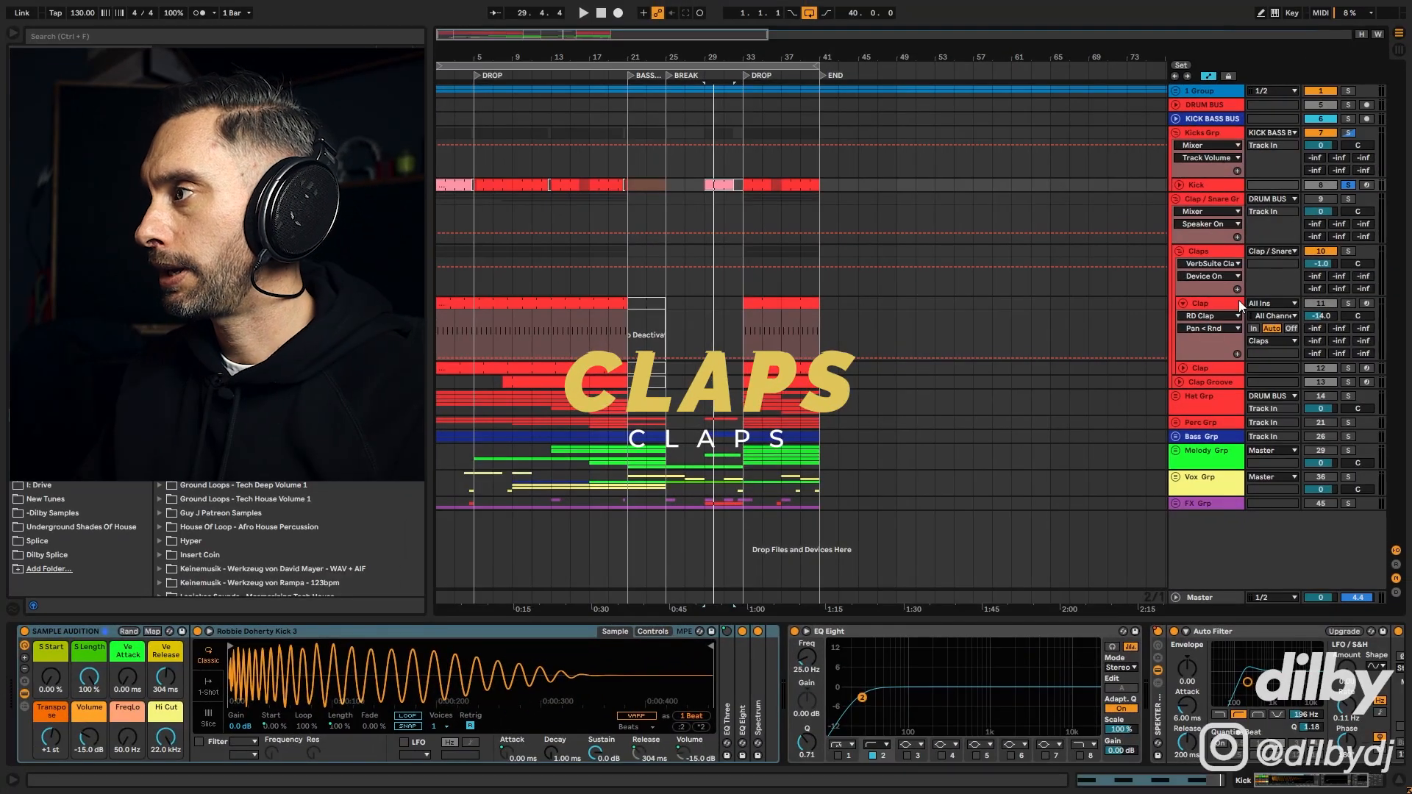
left_click(1225, 303)
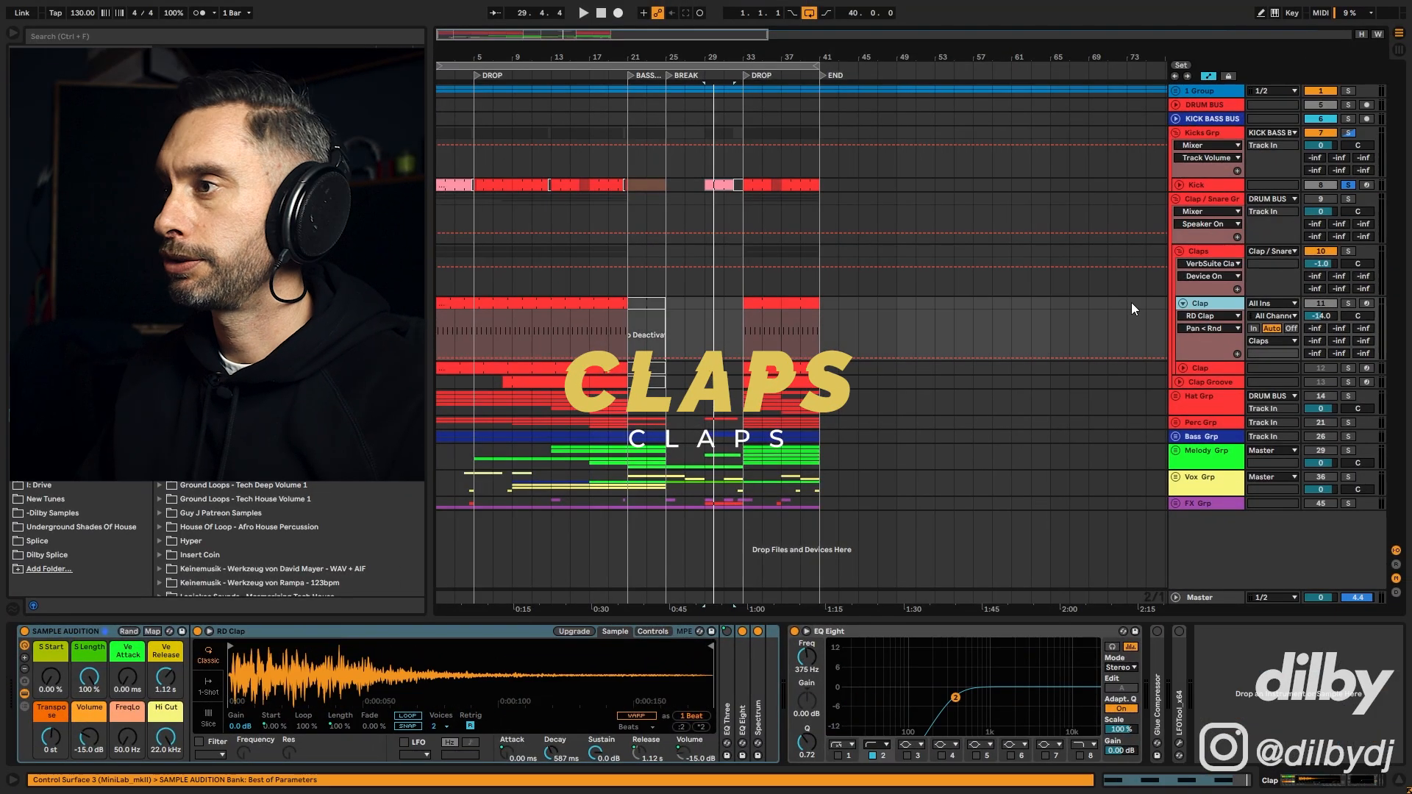
left_click(546, 304)
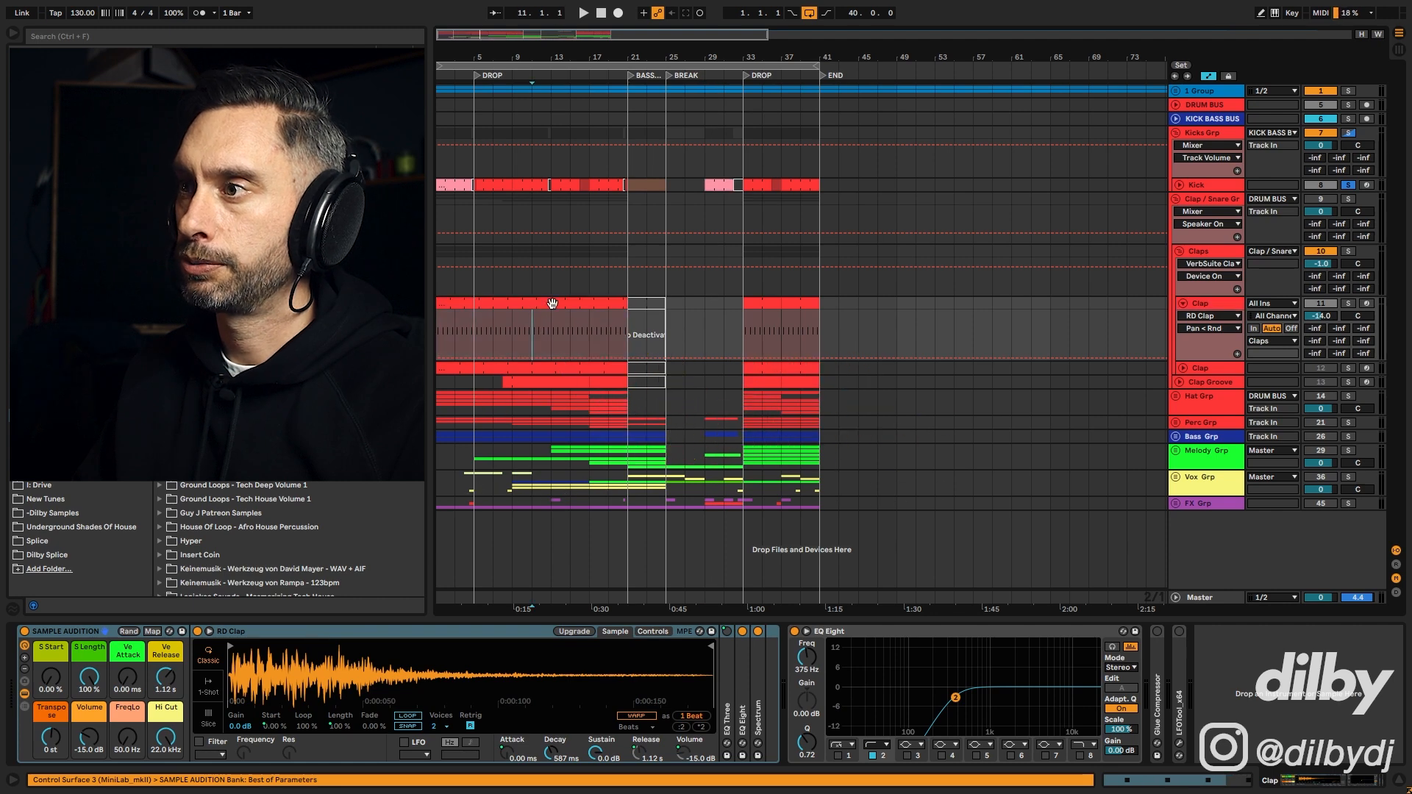
double_click(548, 302)
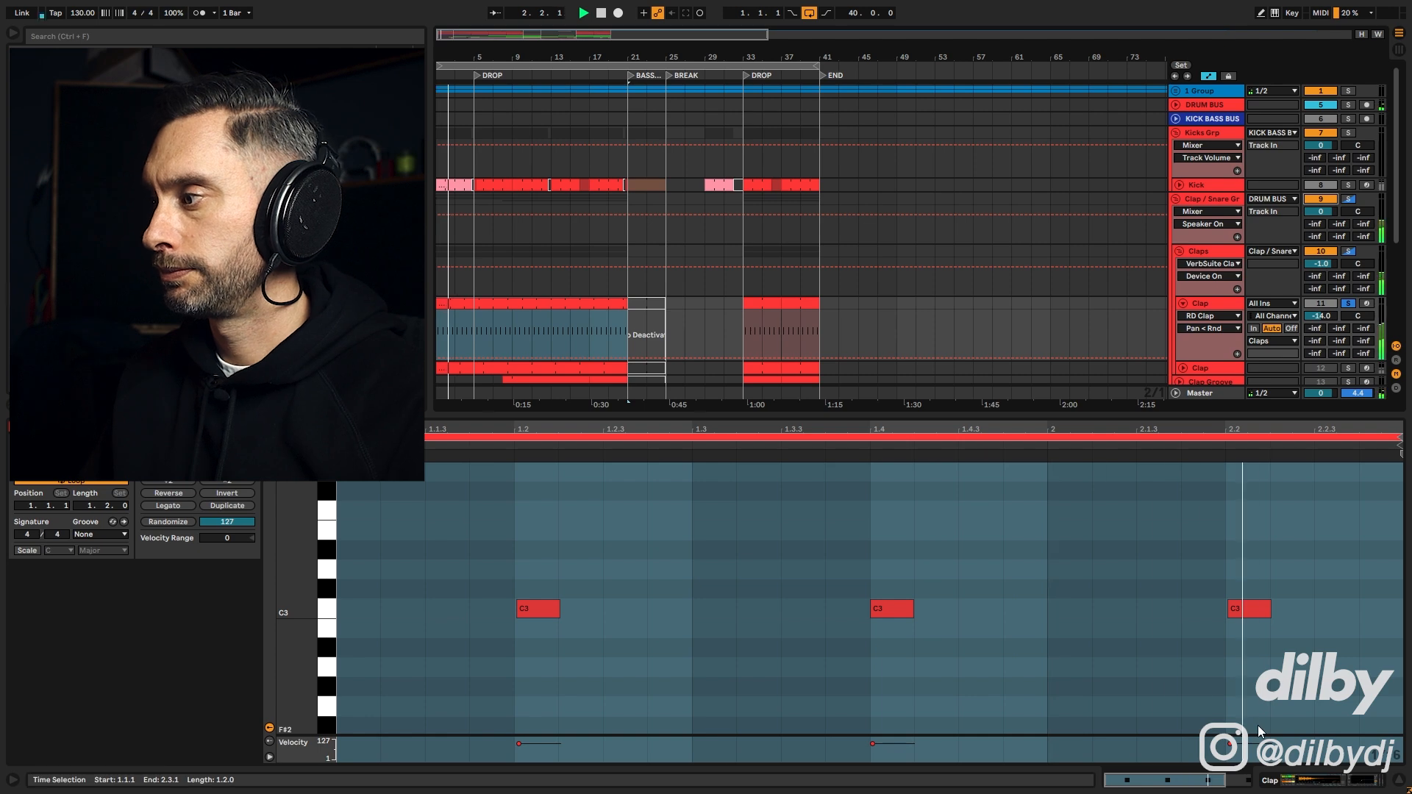
key("space")
Step: Examine the timing of the RD Clap clip's notes near beats 1.2 and 2.2 against the grid
scroll(588, 444, "down", 1)
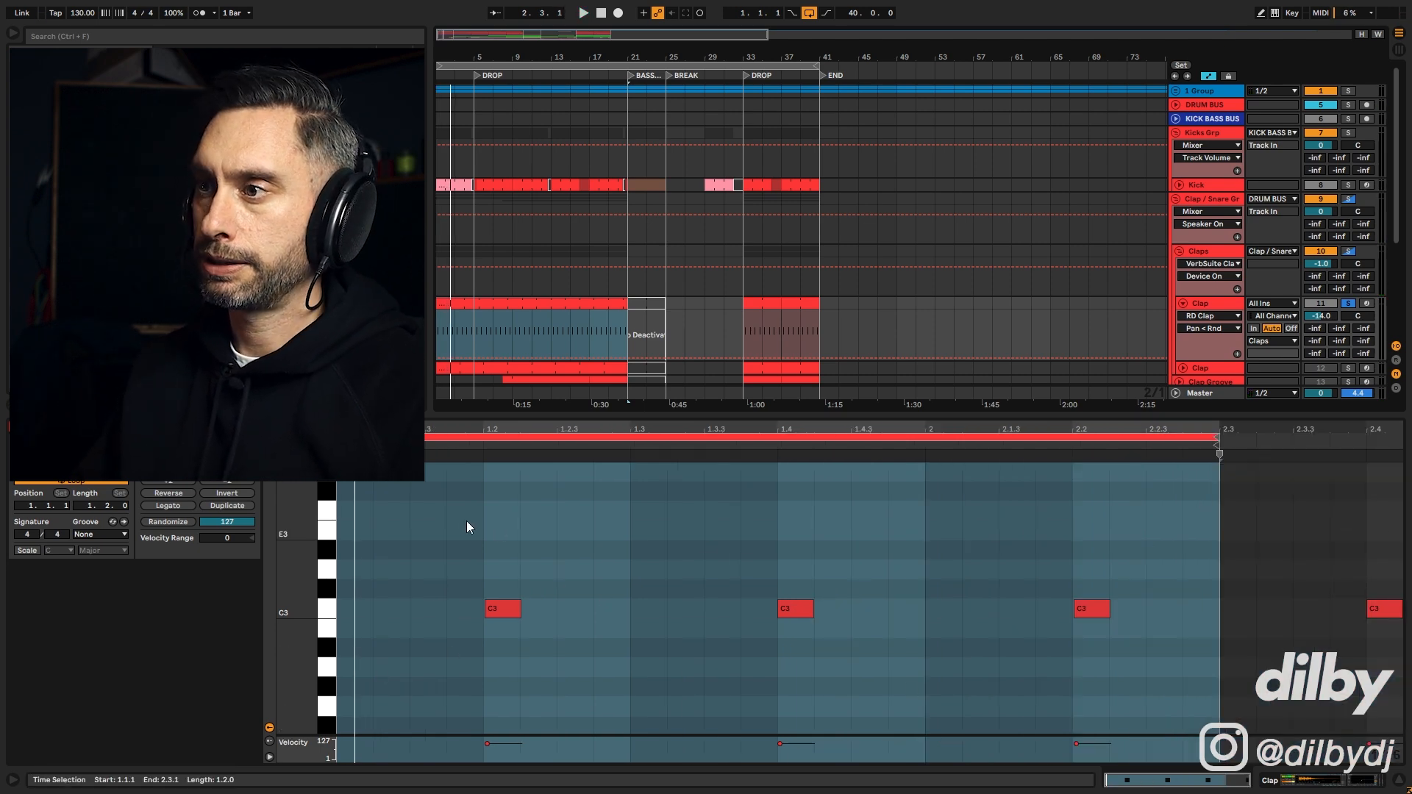
left_click_drag(475, 437, 512, 540)
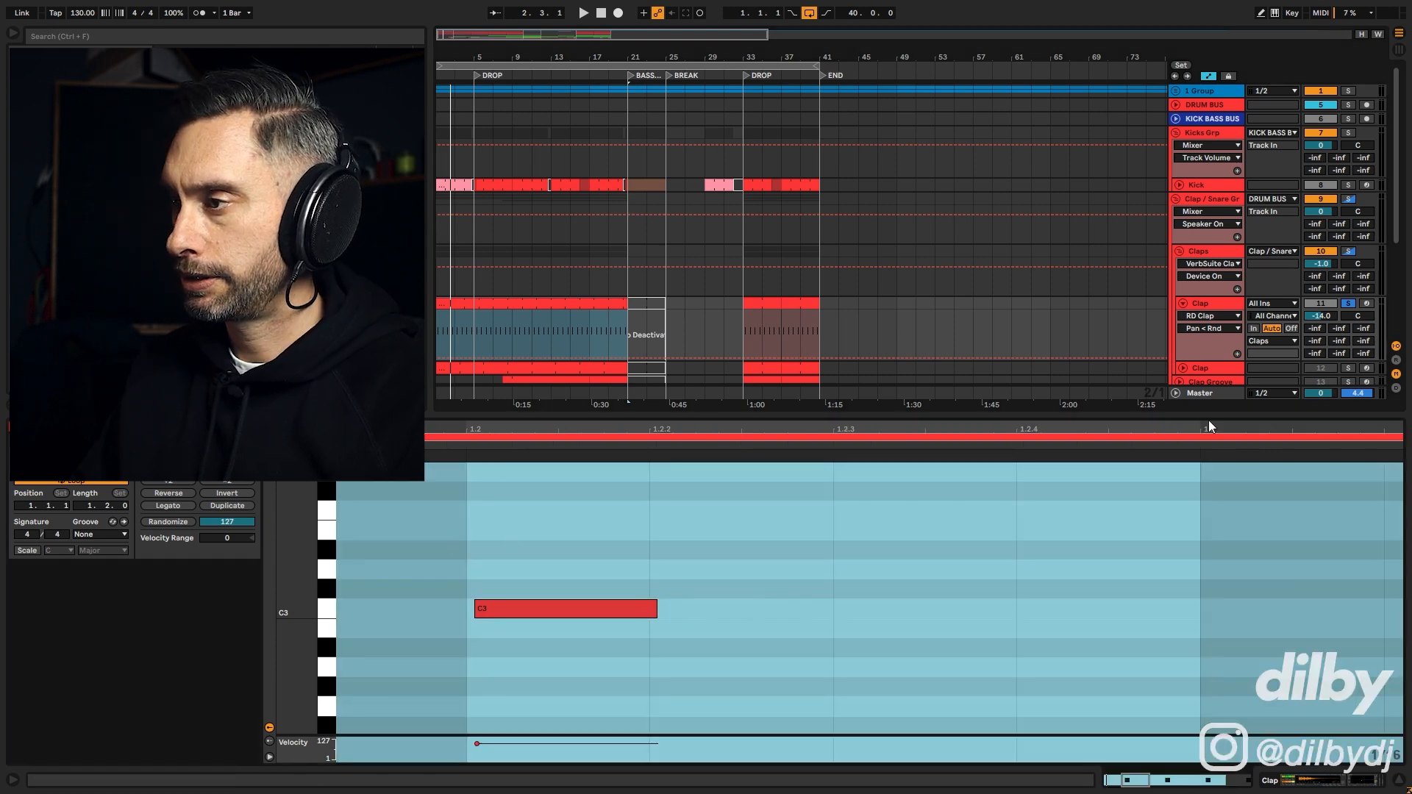
left_click_drag(1210, 428, 871, 526)
left_click_drag(979, 428, 338, 428)
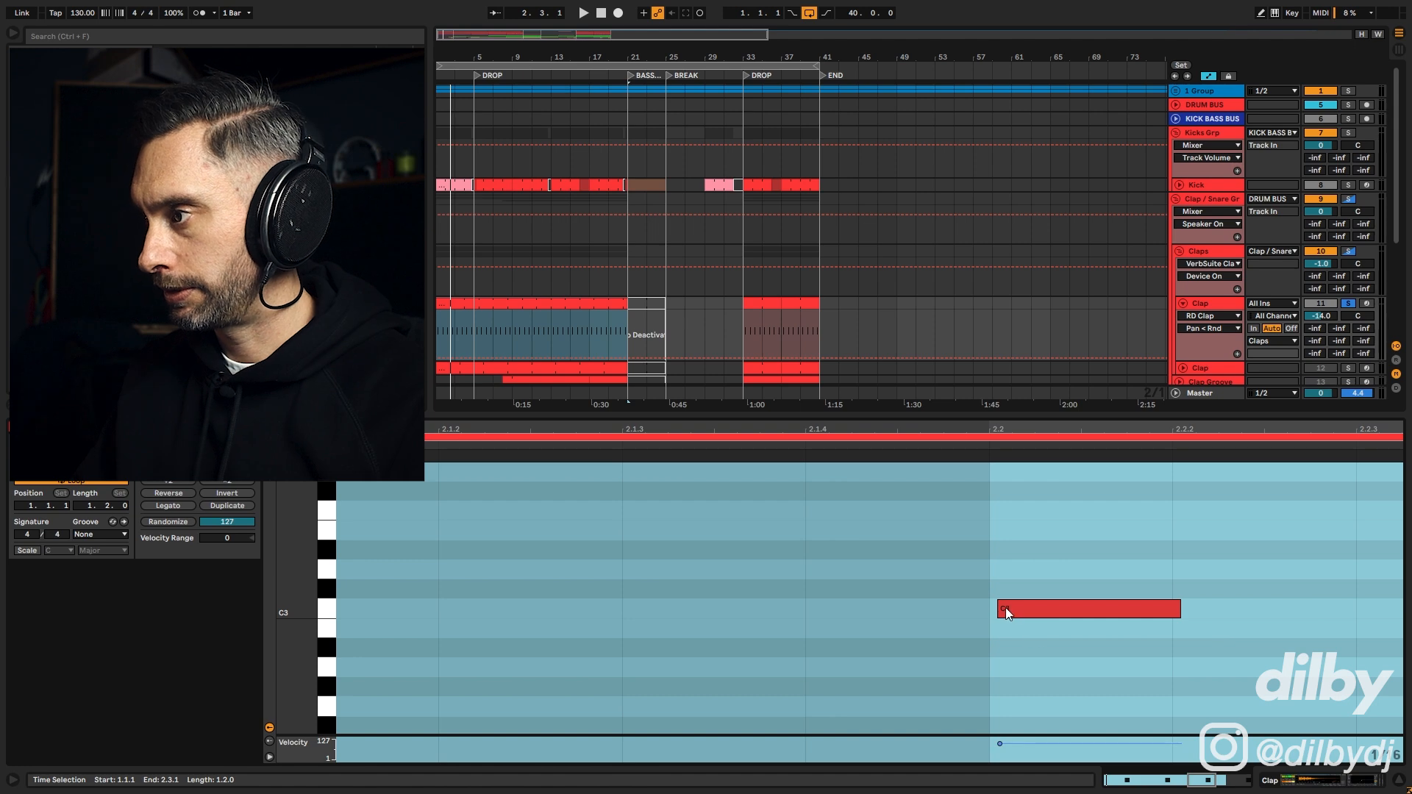
left_click_drag(998, 431, 1002, 338)
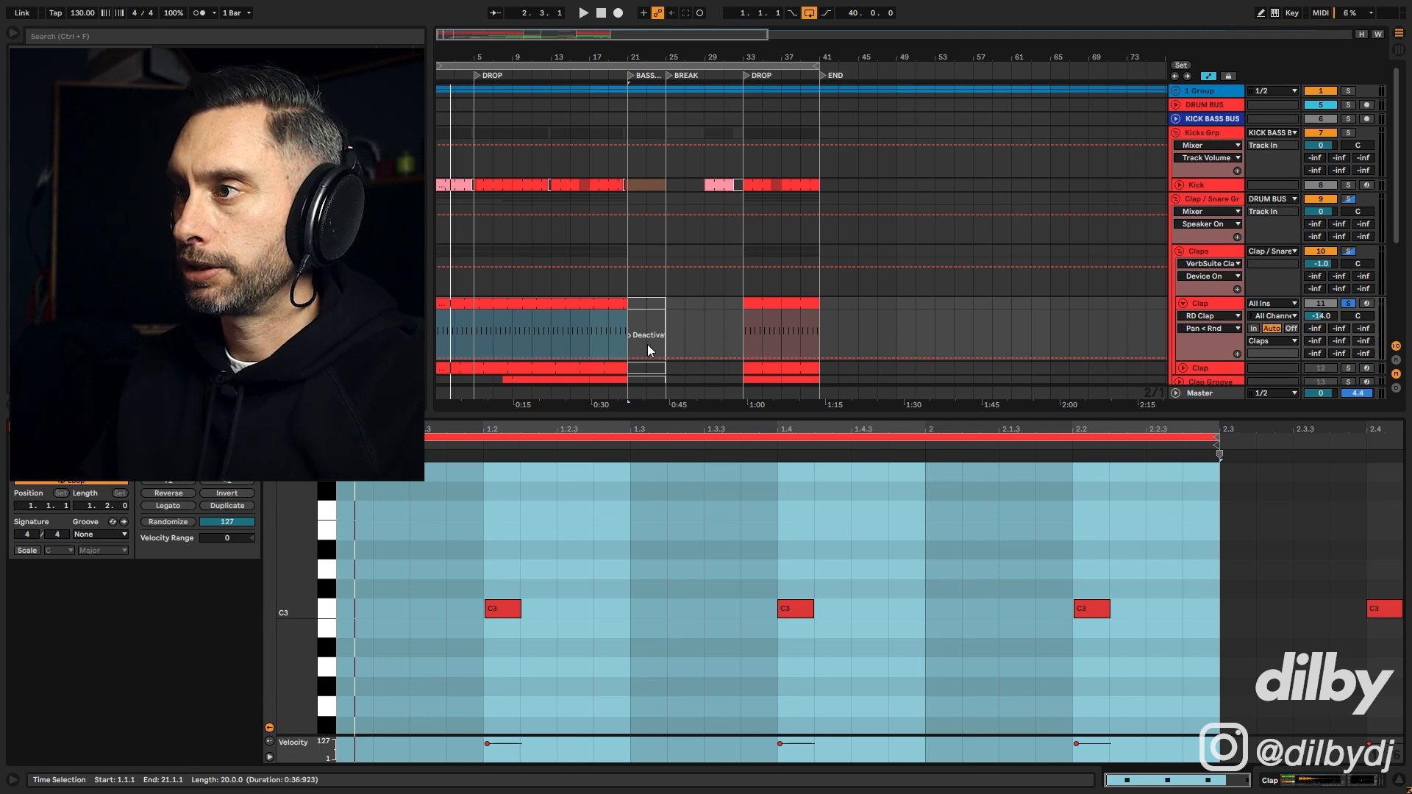
Step: Unfold the second Clap track, place the insert marker at bar 4 and view both clap patterns across the arrangement
left_click_drag(467, 40, 467, 84)
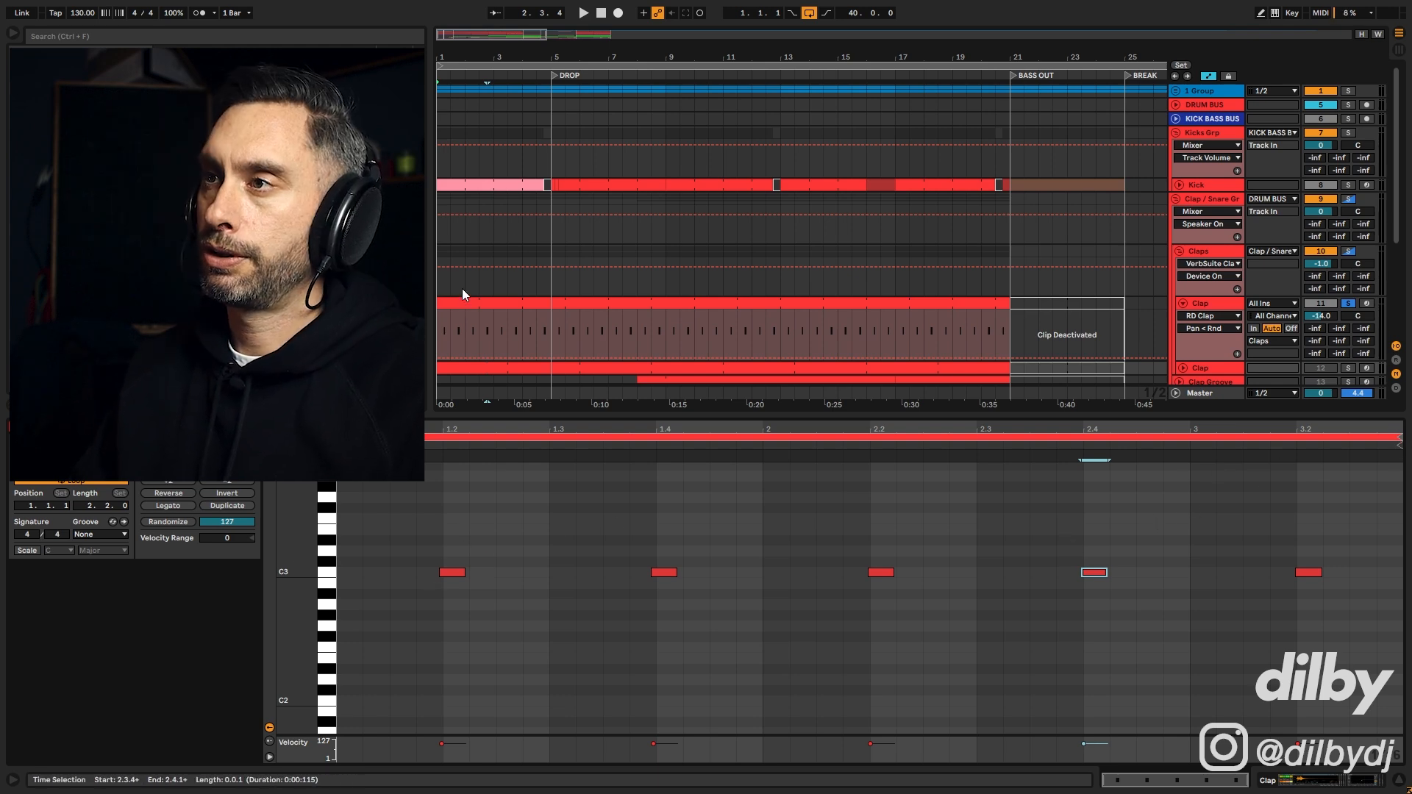
left_click_drag(472, 34, 456, 117)
scroll(549, 258, "down", 3)
left_click_drag(623, 246, 886, 334)
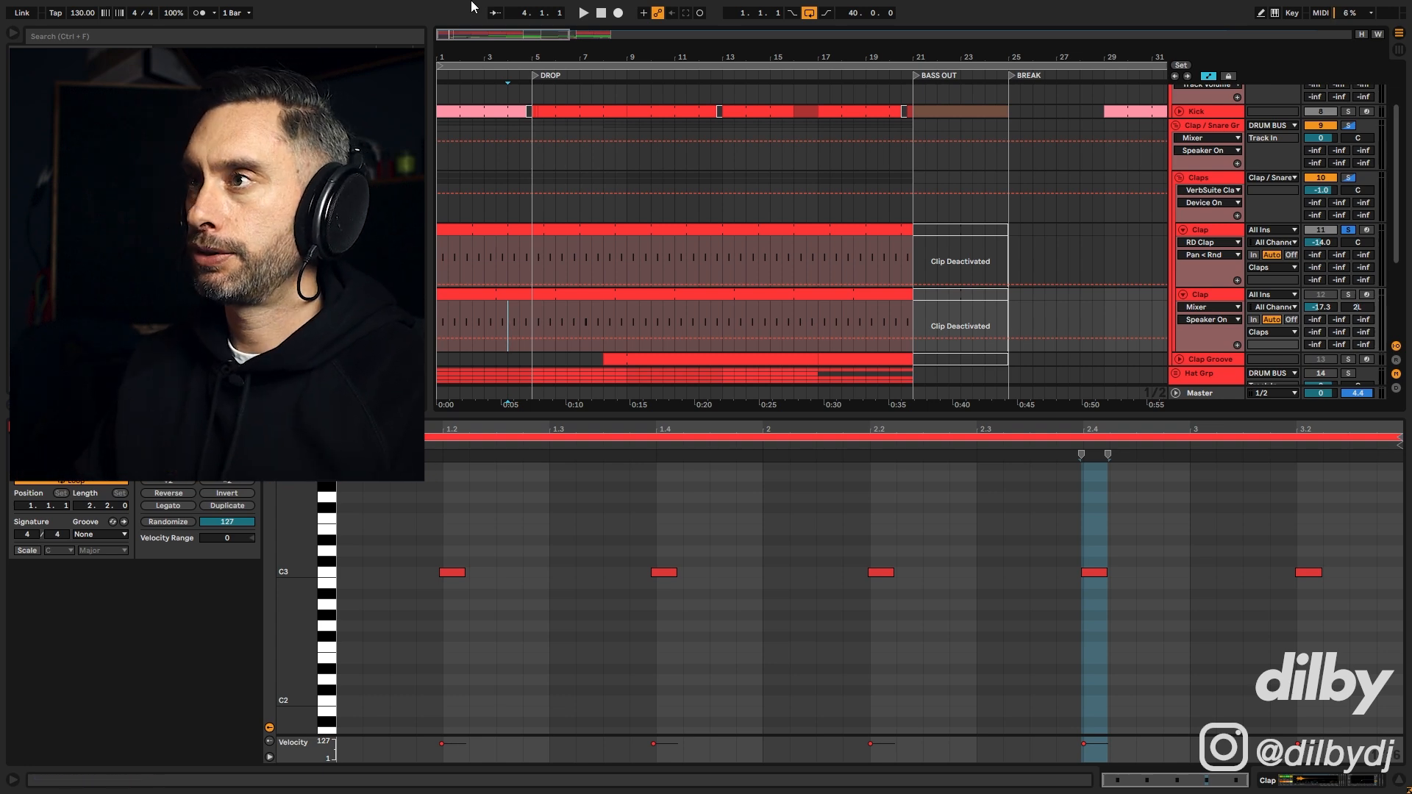
left_click_drag(565, 35, 565, 45)
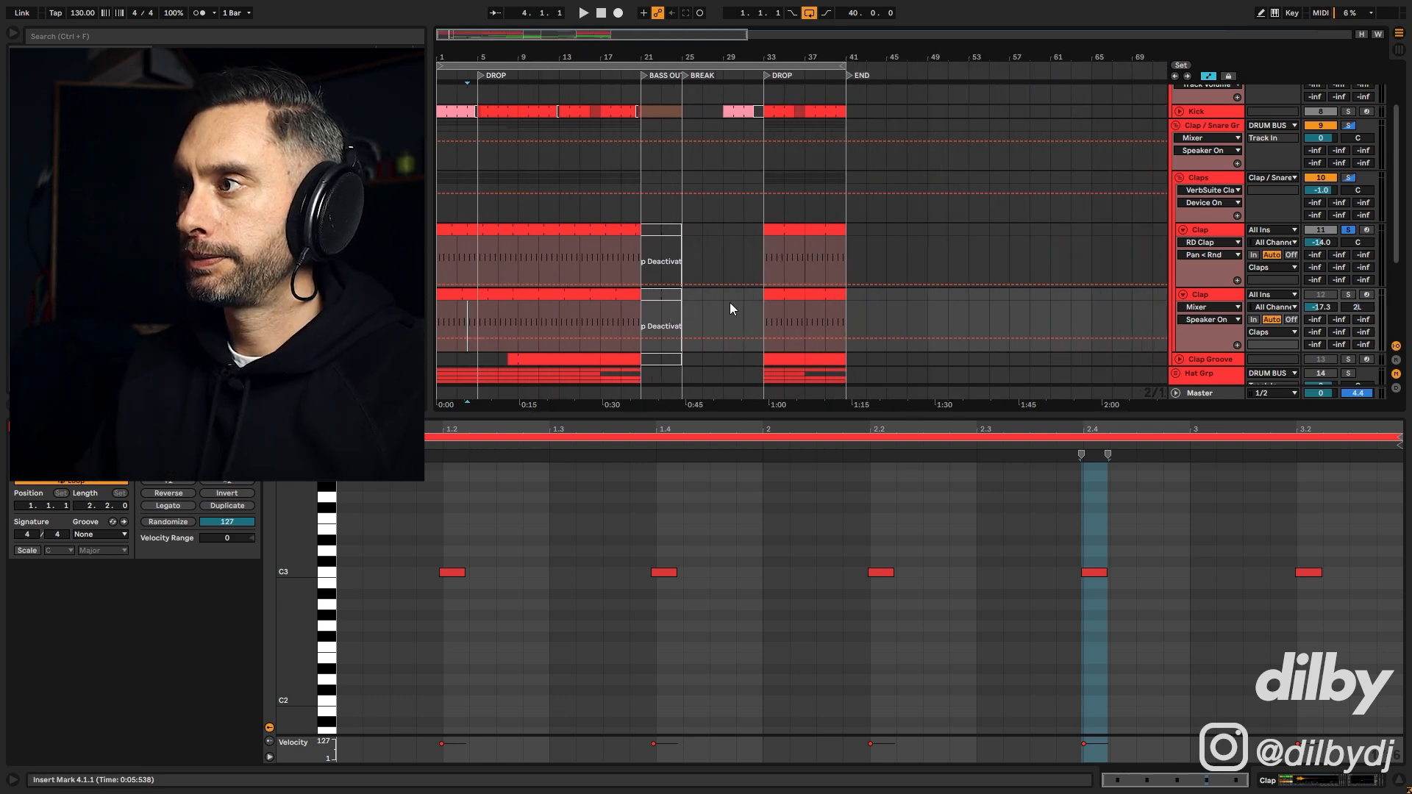
Step: Play the soloed first Clap track's clip from bar 1 and activate the second Clap track alongside it
left_click(510, 230)
key("space")
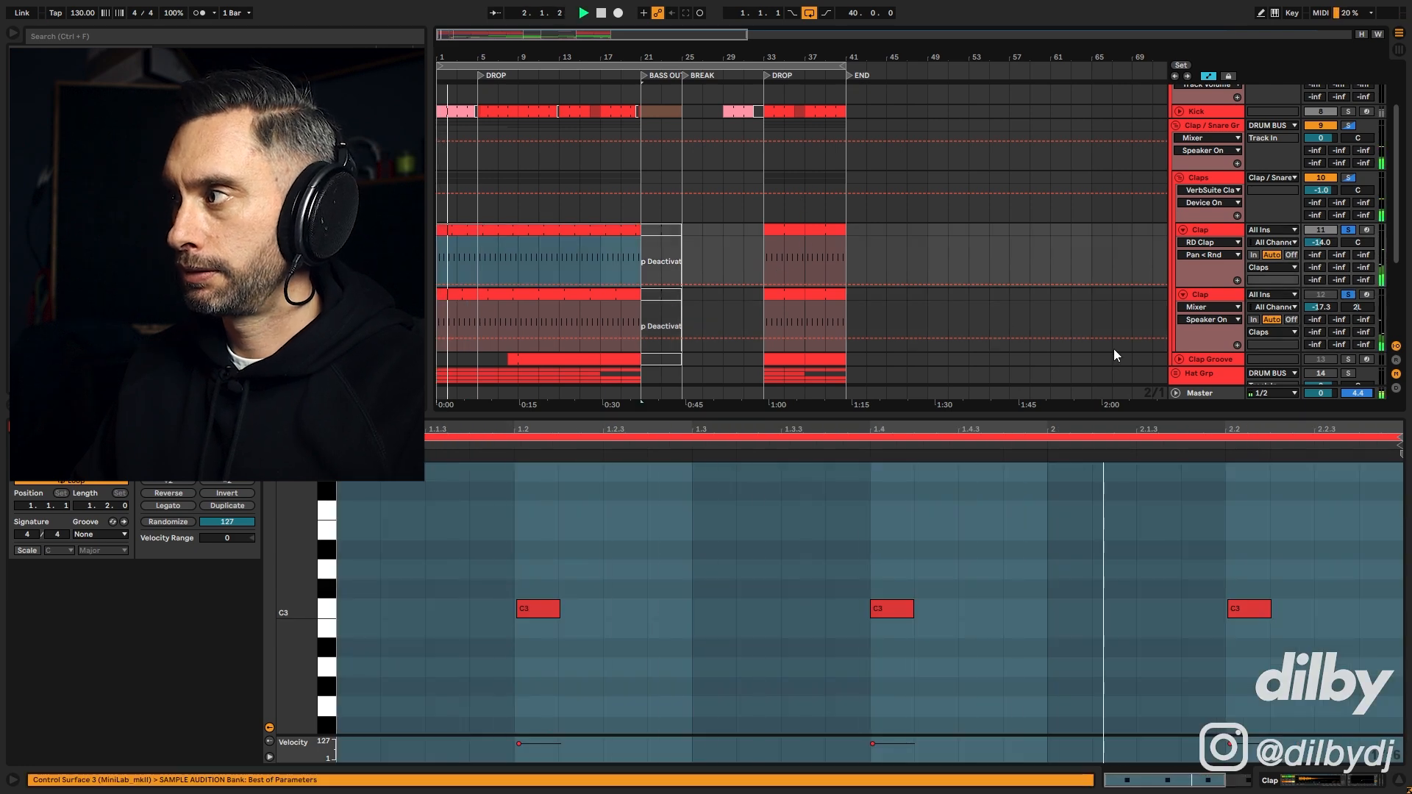
left_click(1318, 294)
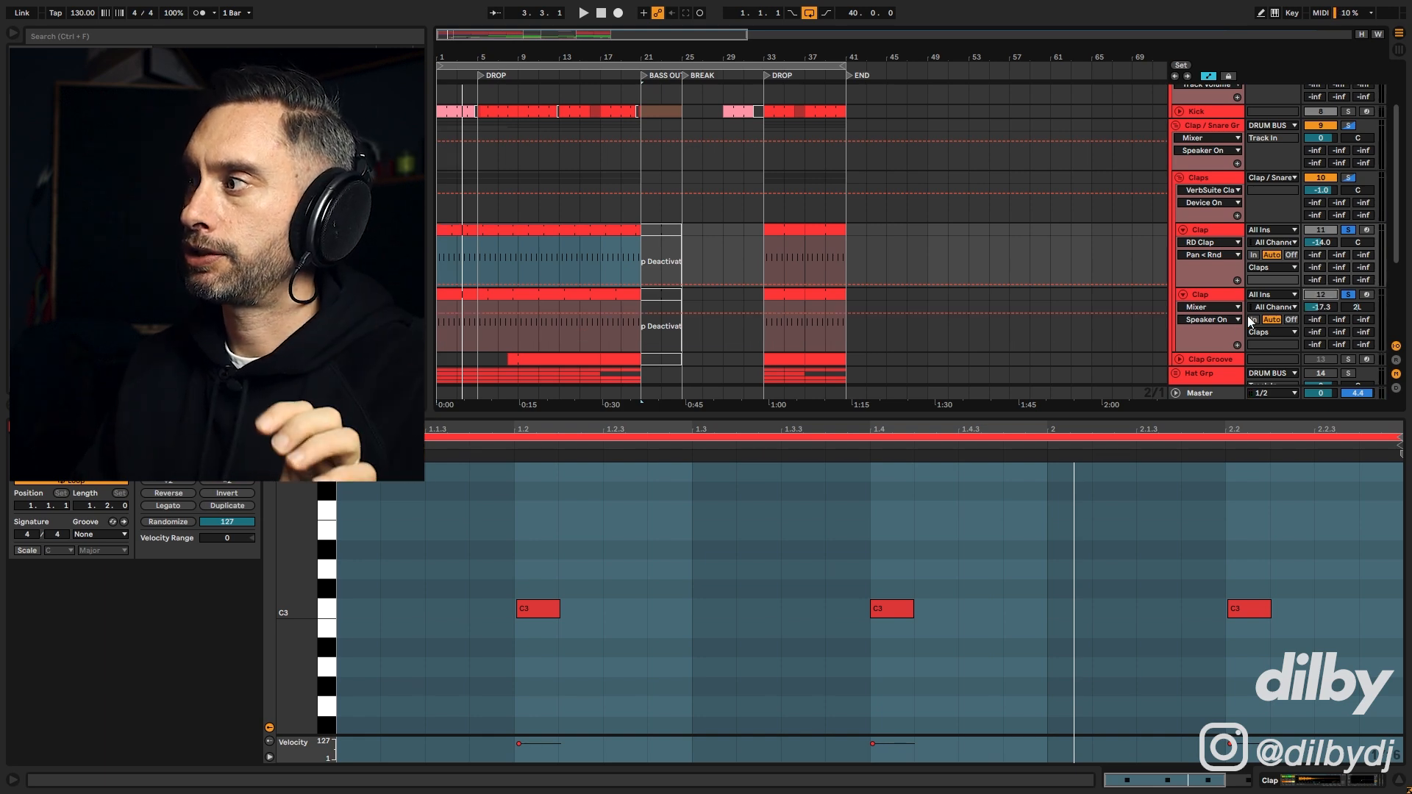
Step: Show the RD Clap sampler's Controls page with its random panning, and the Claps group's Saturator and VerbSuite devices
left_click(1194, 229)
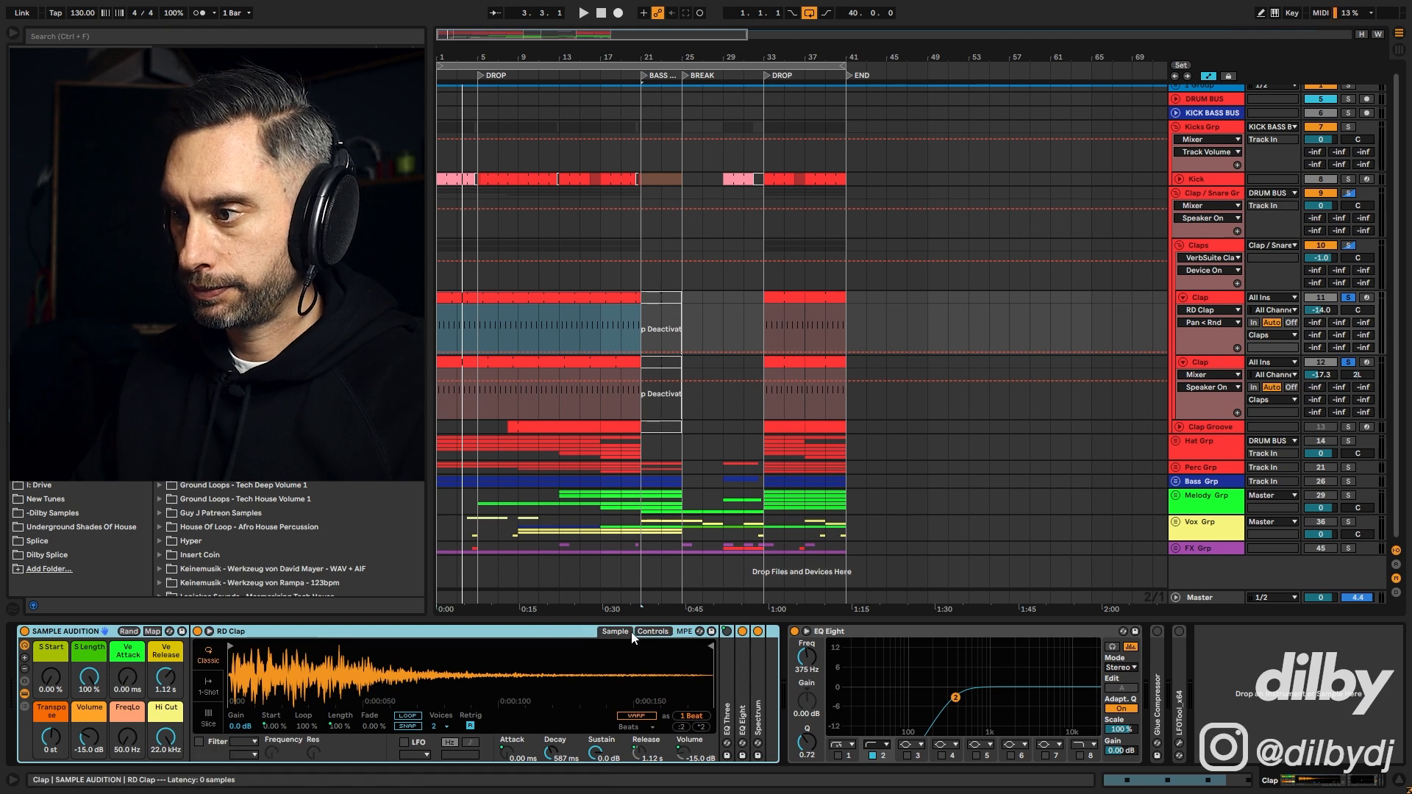
left_click(653, 631)
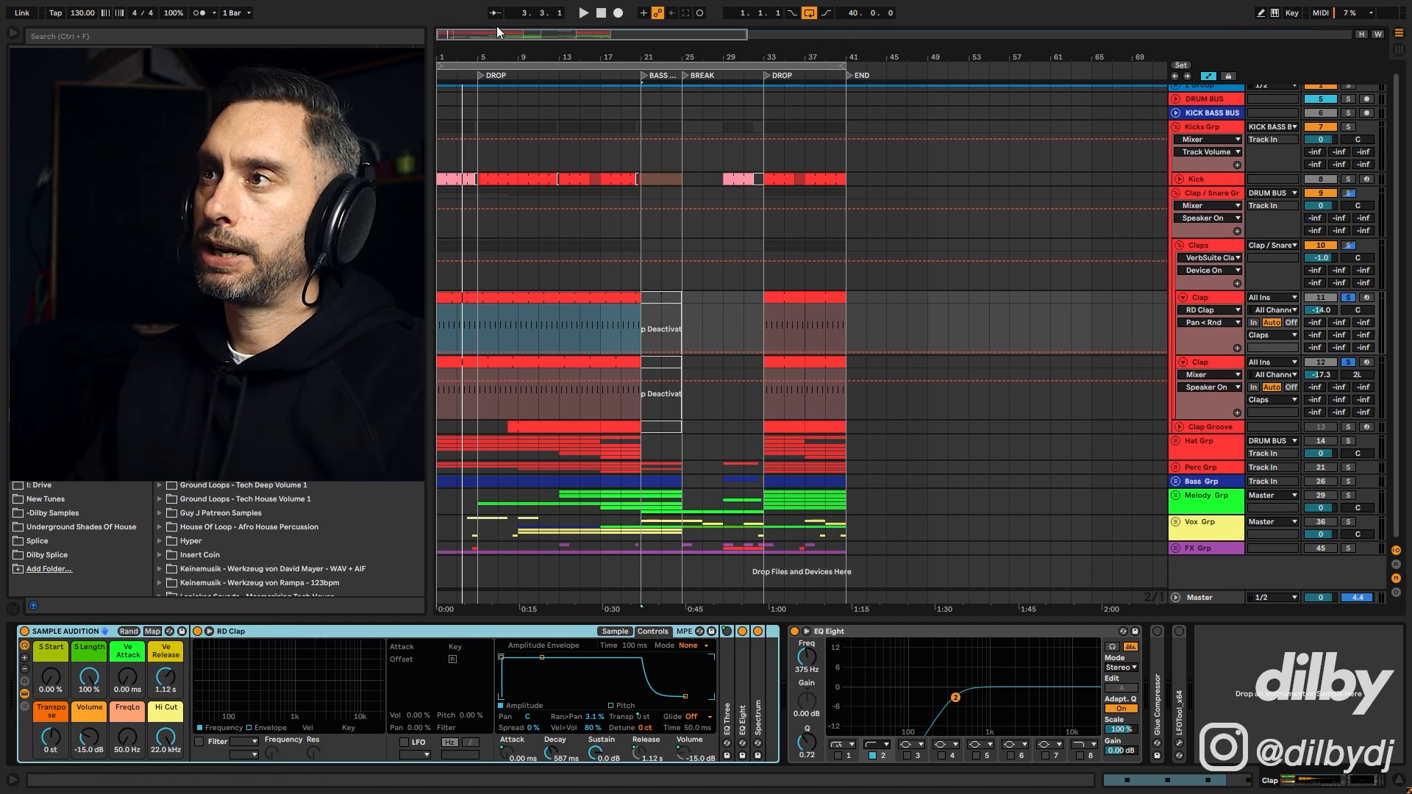
left_click_drag(447, 35, 448, 68)
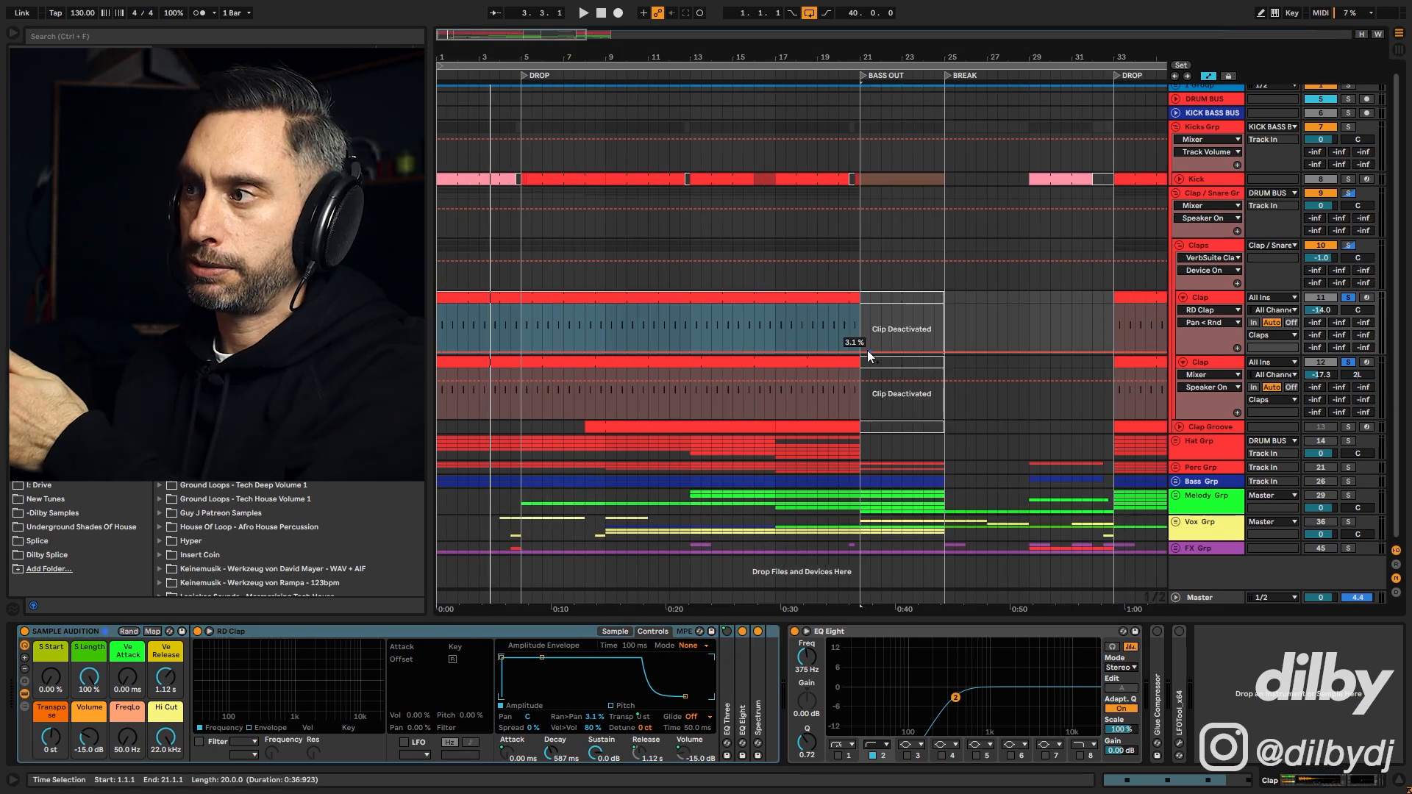
left_click(1225, 250)
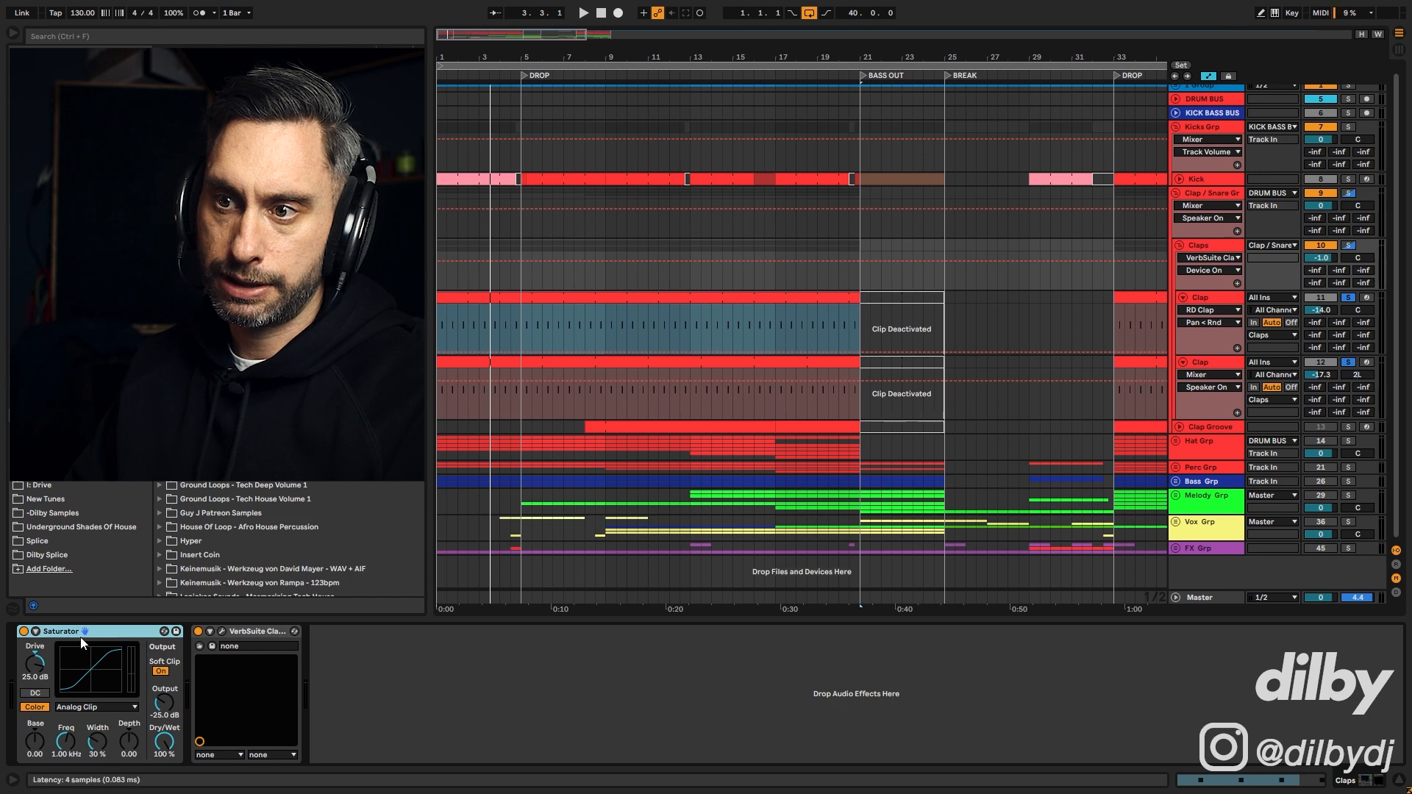
Step: Play the soloed Claps group and view its waveform in the Master track's Oszillos Mega plug-in, moving the plug-in window over the arrangement
left_click(1347, 246)
key("space")
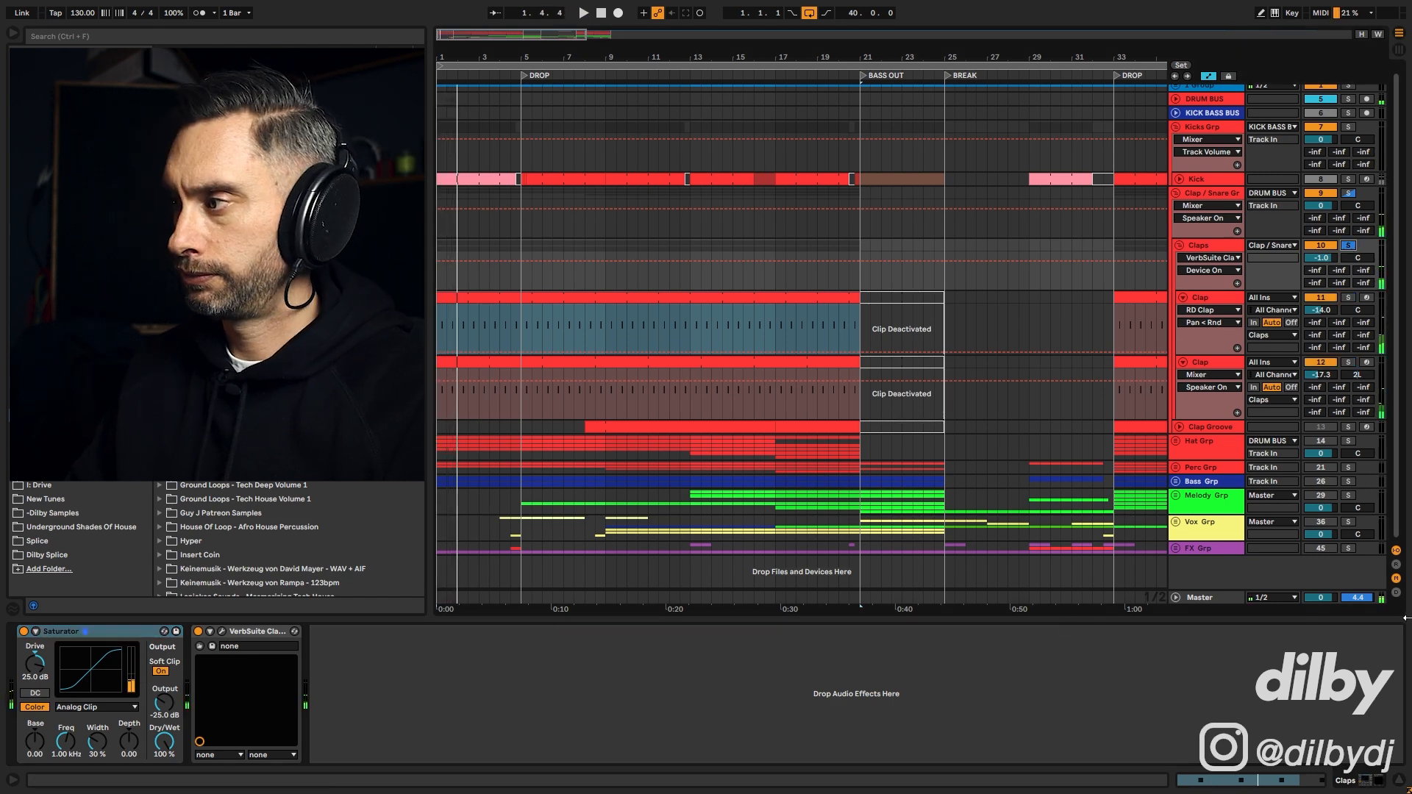
left_click(1210, 600)
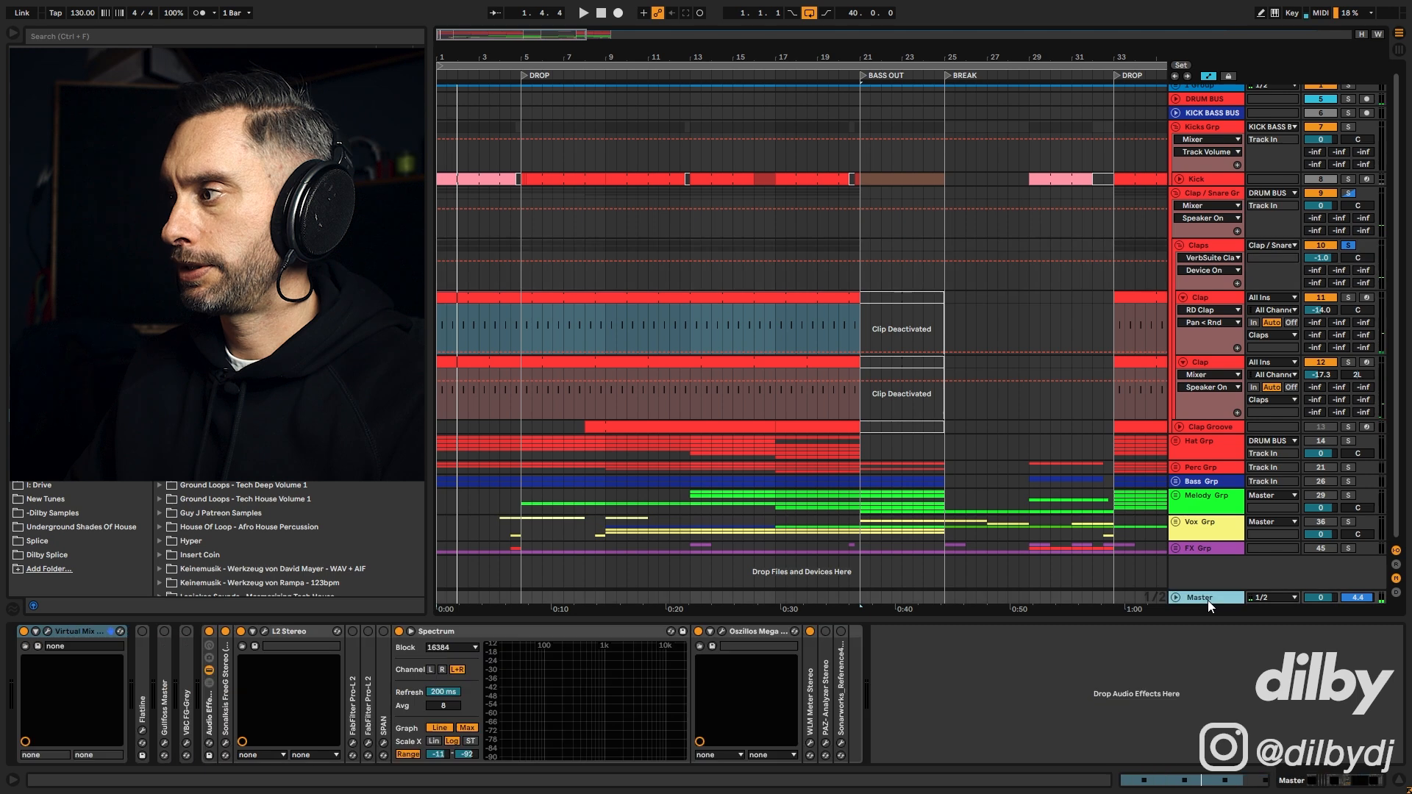
left_click(721, 631)
left_click_drag(629, 54, 629, 171)
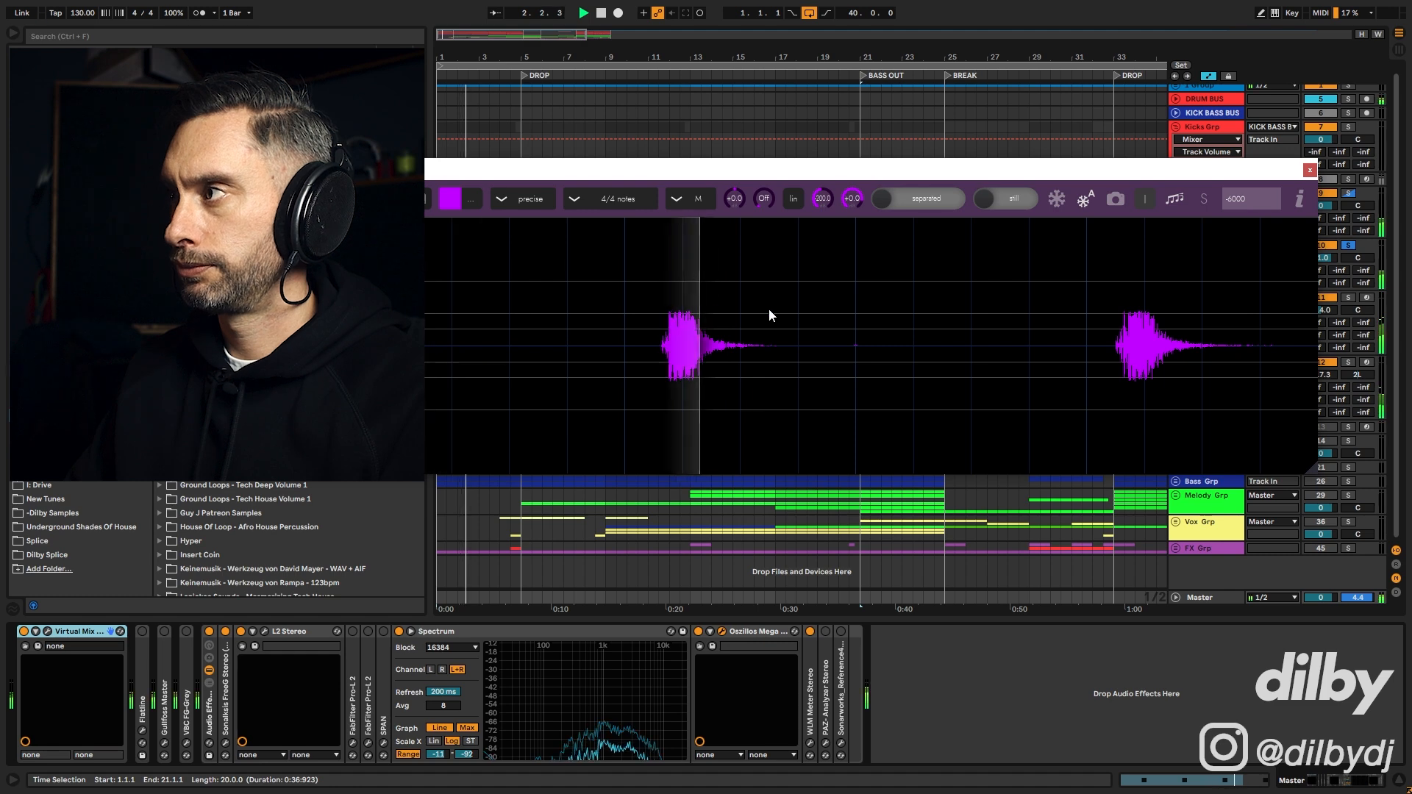
left_click_drag(1191, 173, 1160, 245)
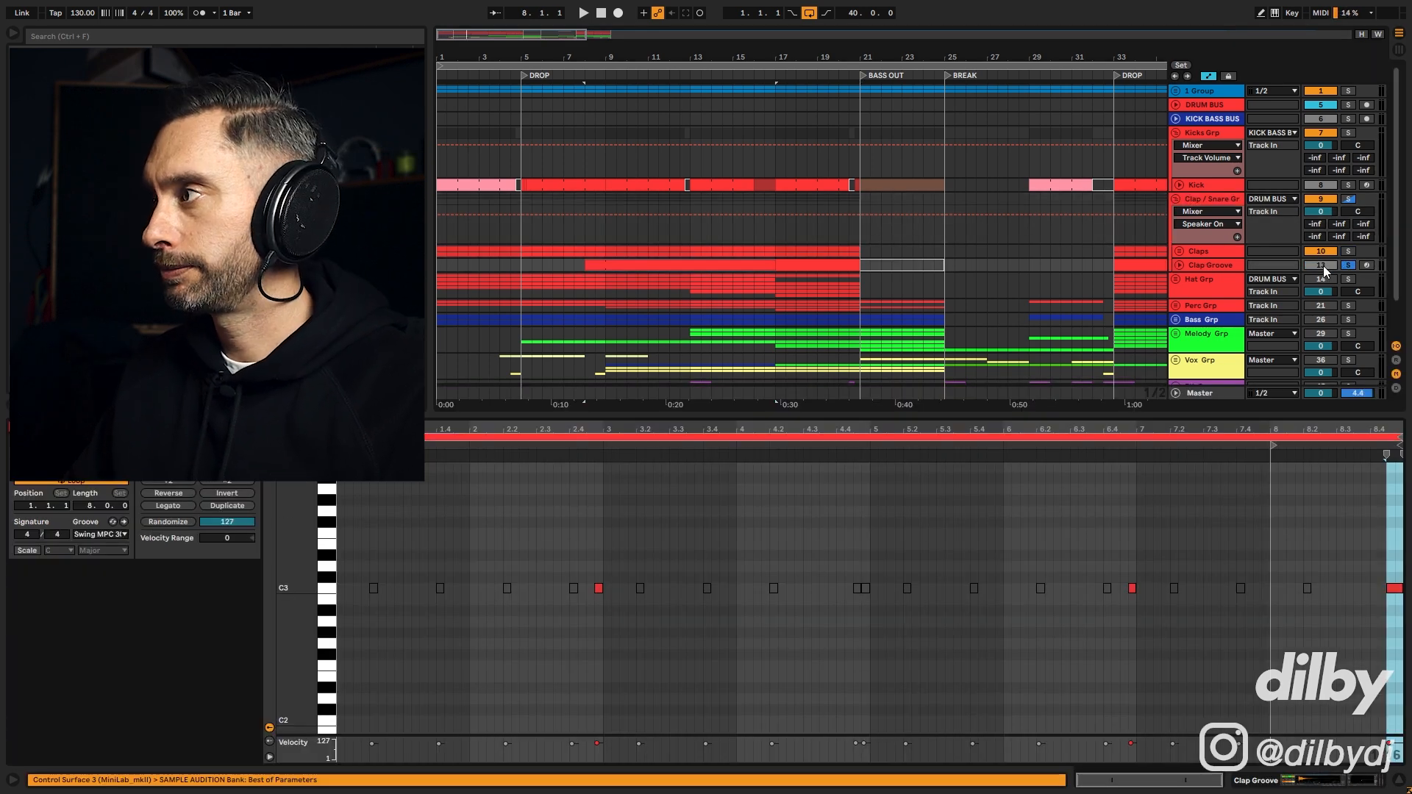
Step: Take the Clap Groove track out of solo and play it from bar 8 together with the kick and claps
left_click(1348, 265)
key("space")
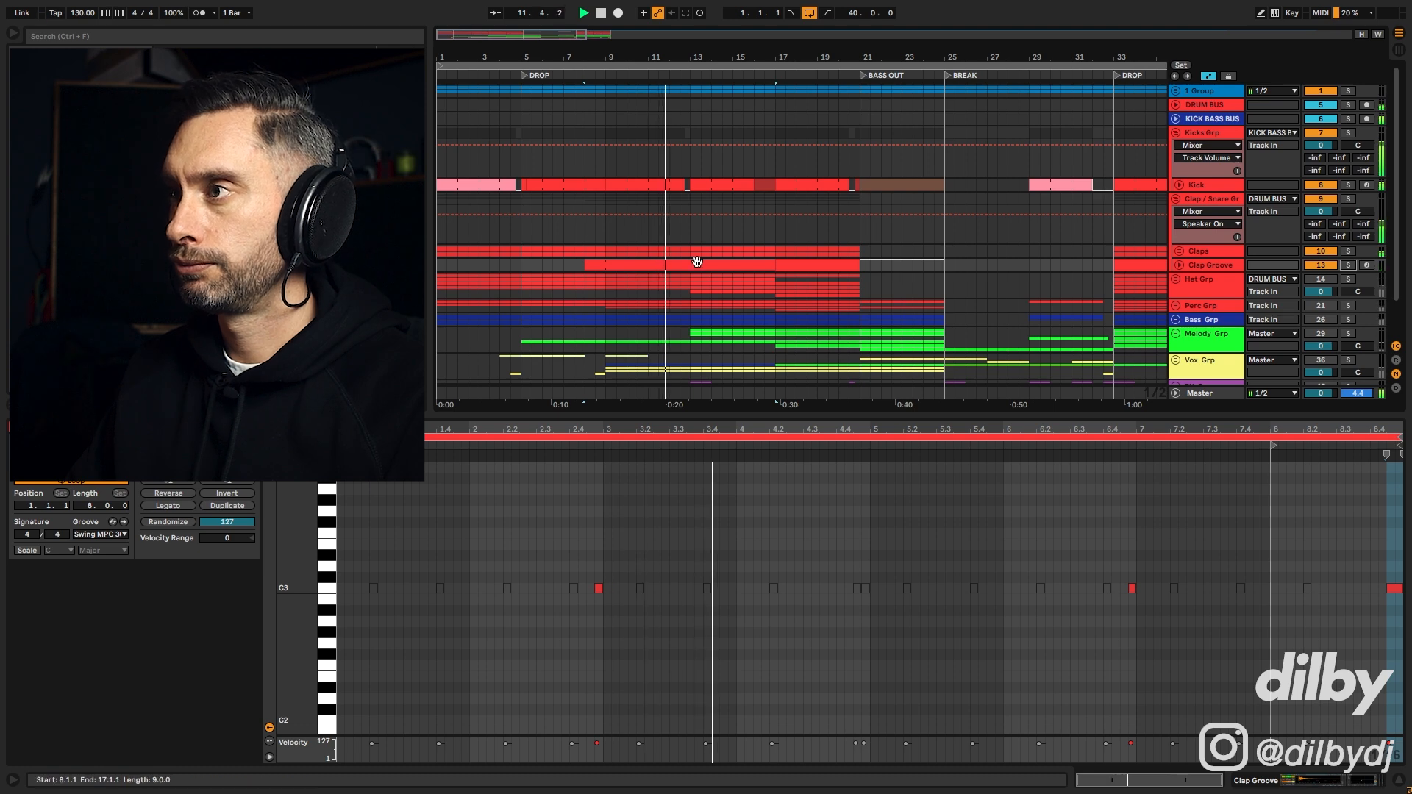
Step: Unfold the Hat Grp and deactivate the tracks from Hat Body through House Loop, leaving only Main Hat active
scroll(822, 146, "down", 1)
left_click(1175, 265)
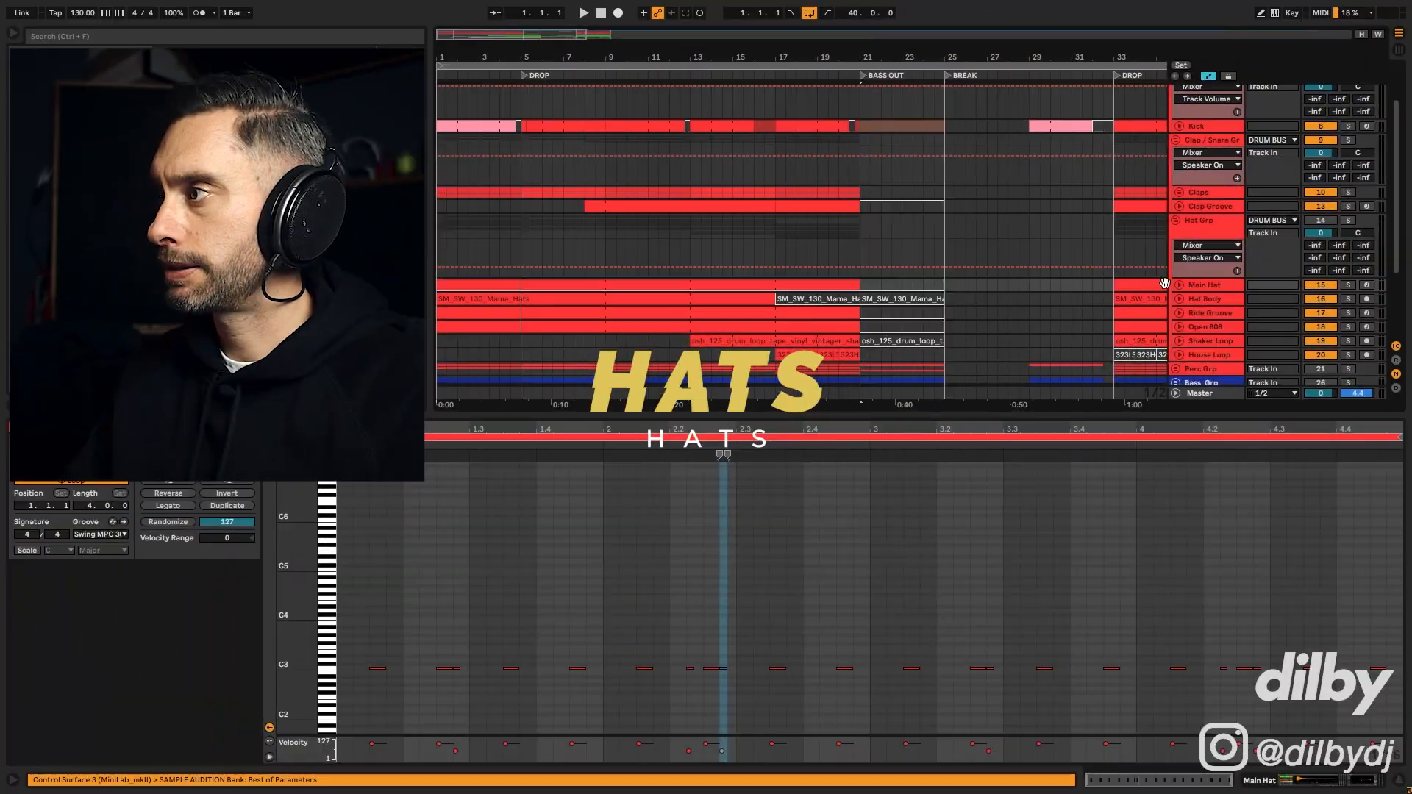
scroll(1165, 283, "down", 2)
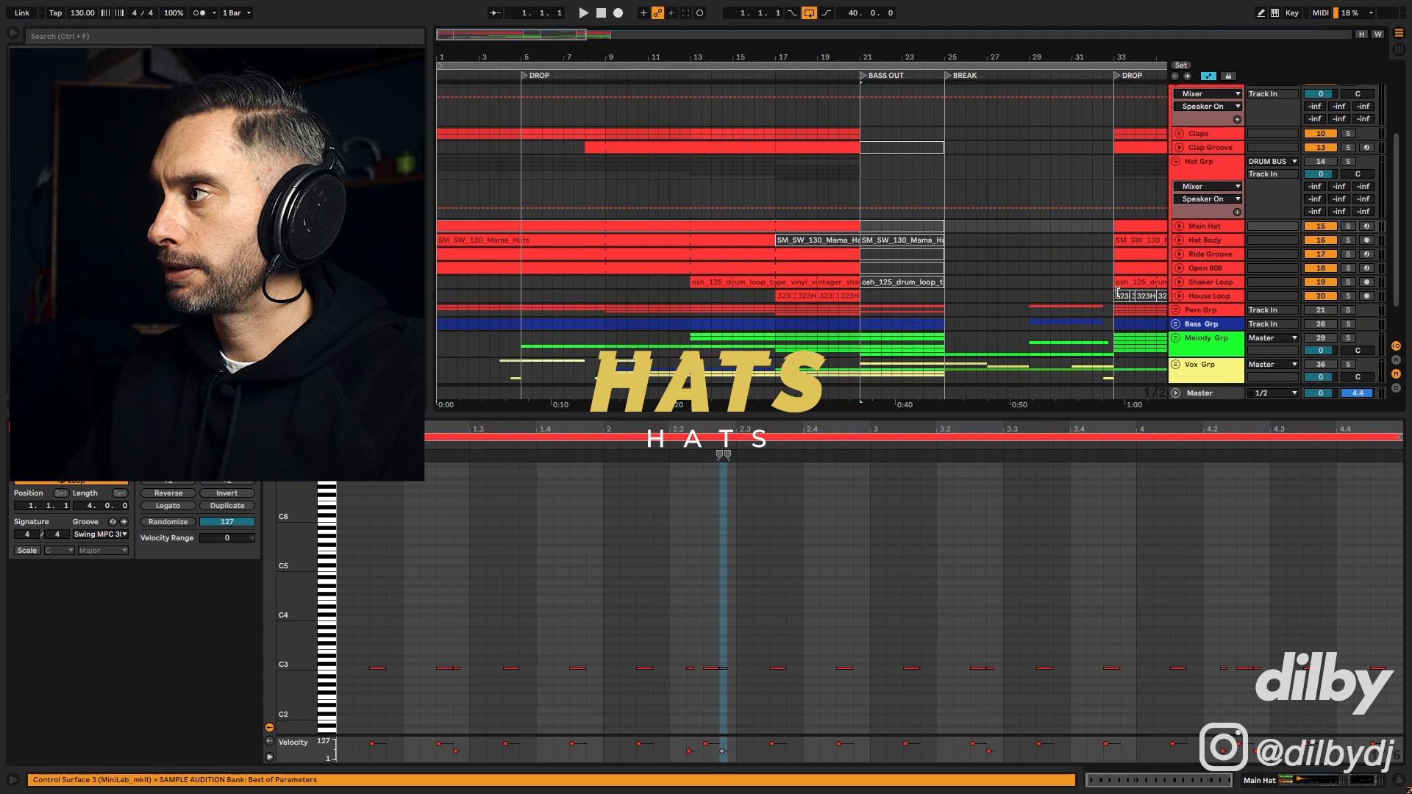
left_click(1197, 243)
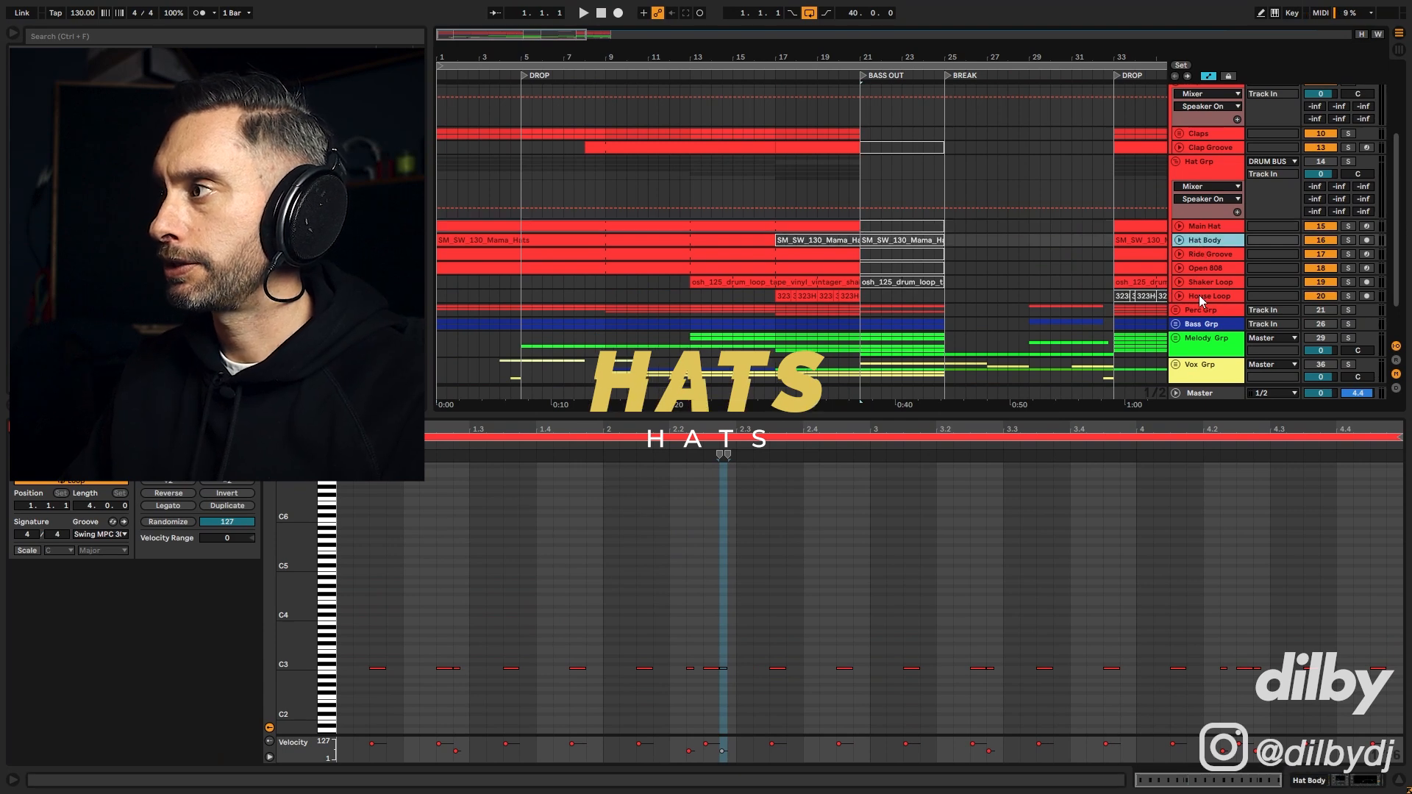
left_click(1199, 295, "shift")
left_click(1316, 242)
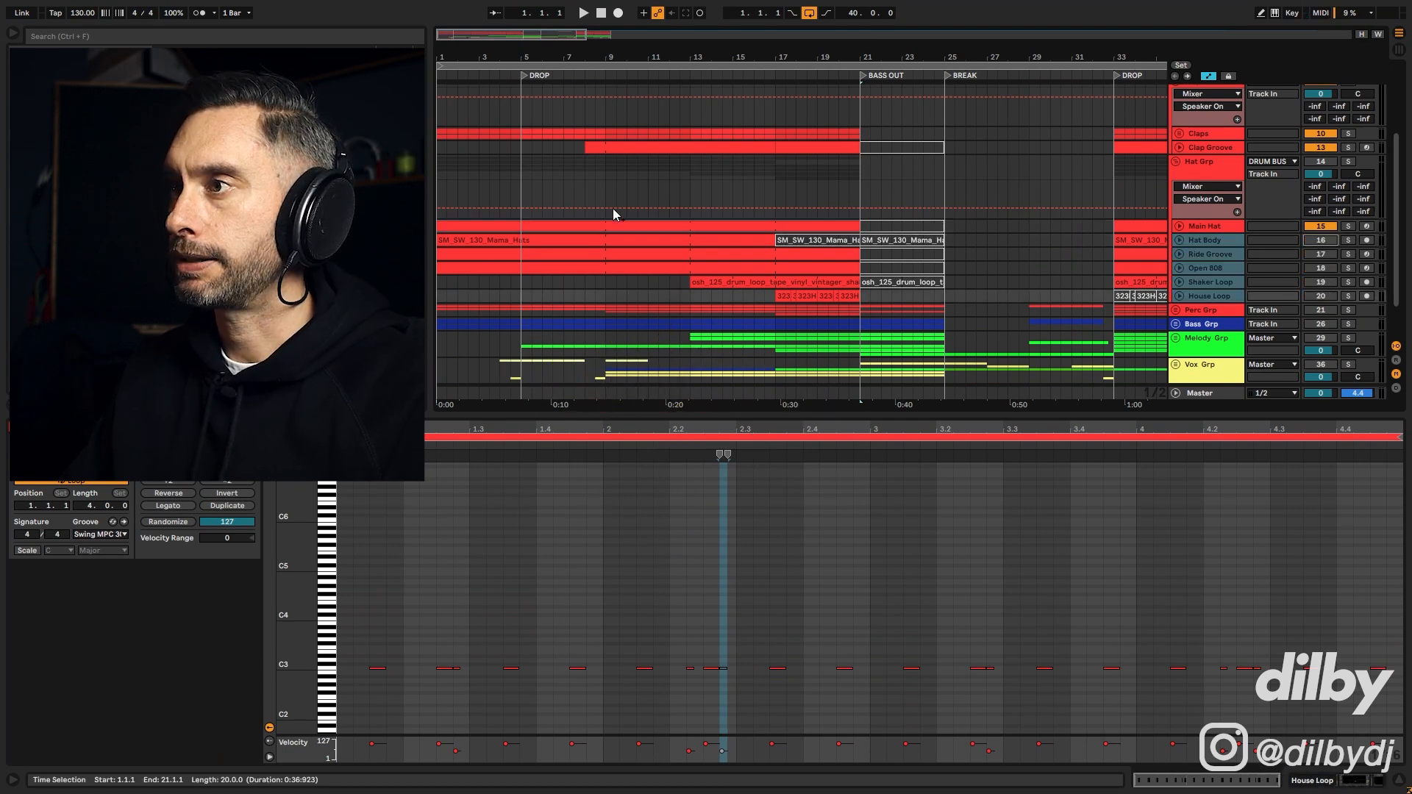
Step: View the Main Hat clip's notes, play the hat from bar 5 with the kick and claps, and toggle its solo
left_click(594, 226)
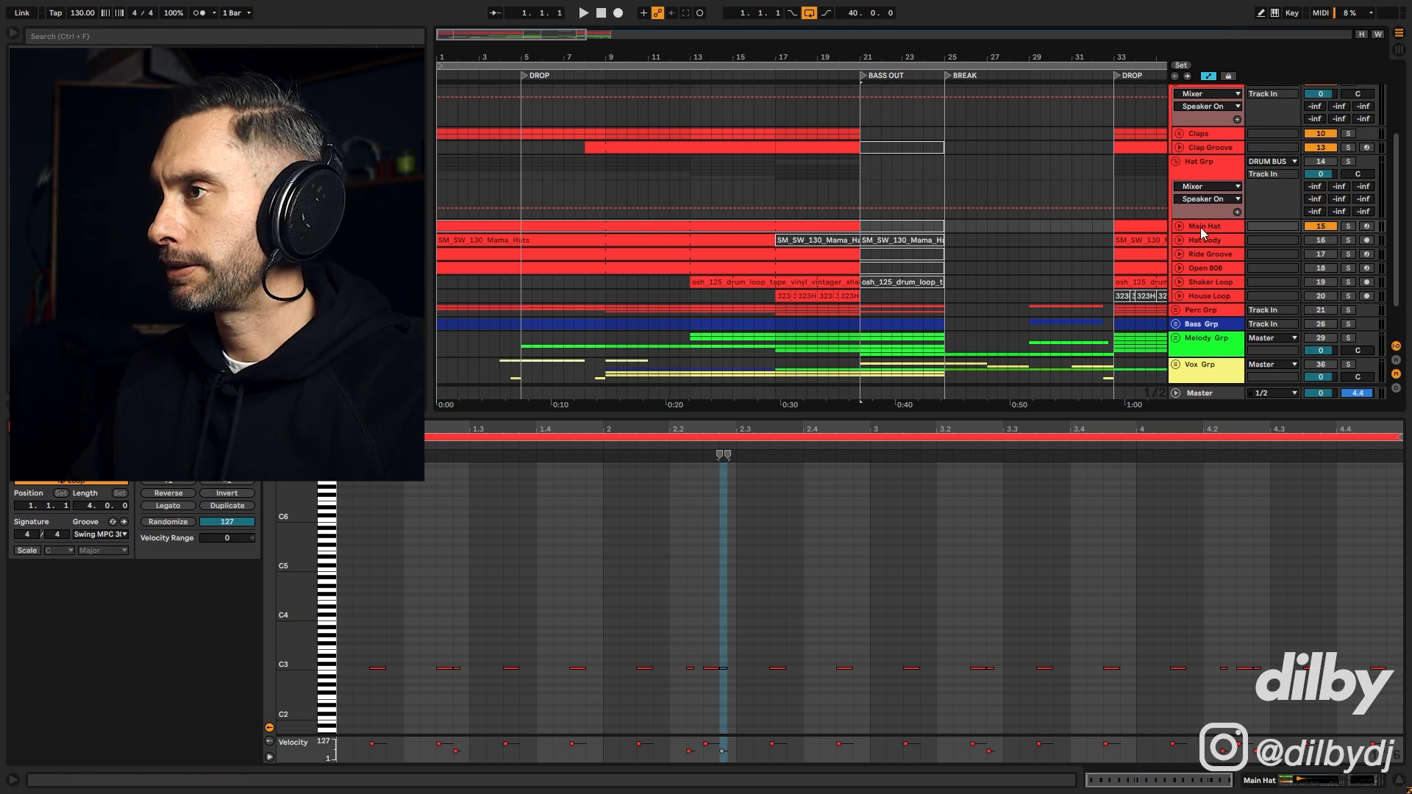
key("space")
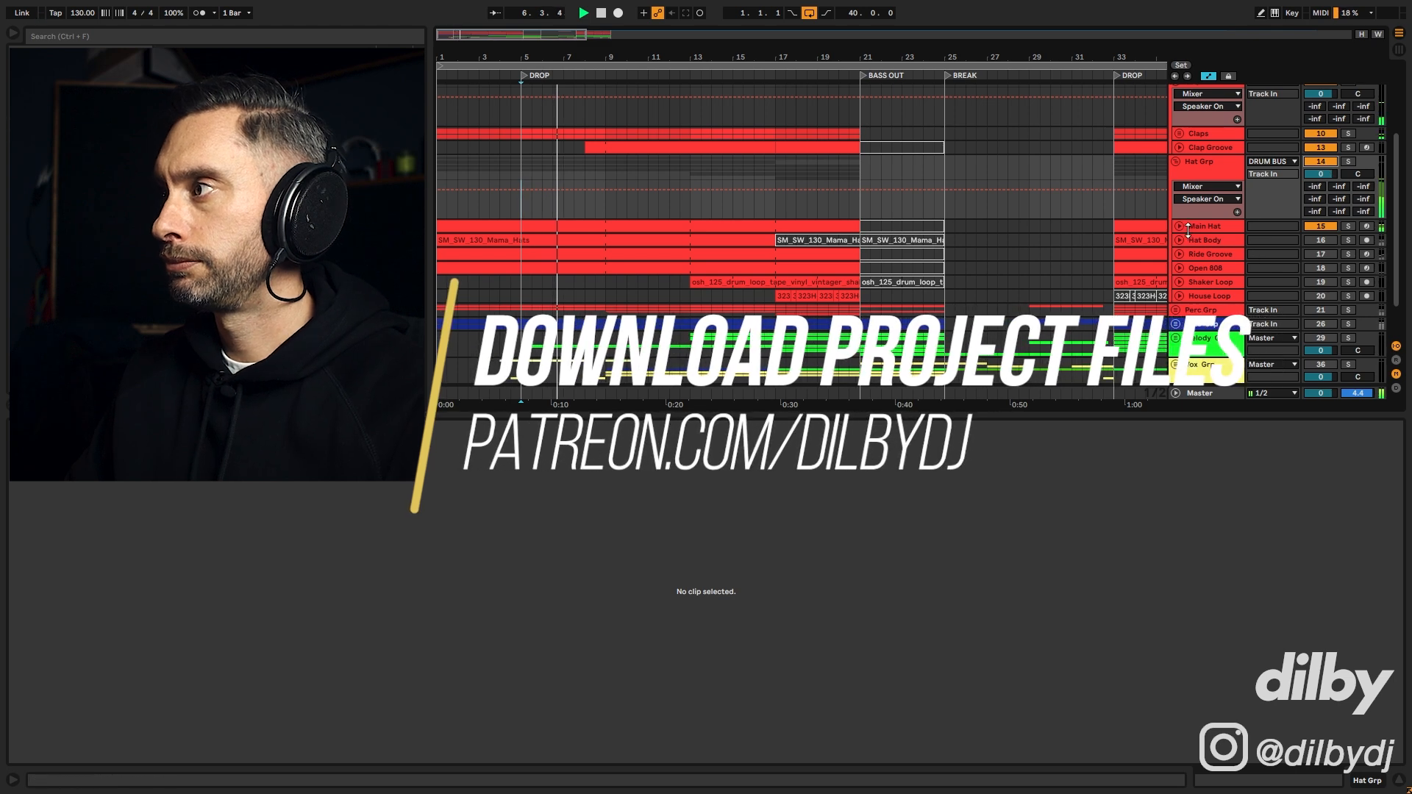
left_click(1350, 226)
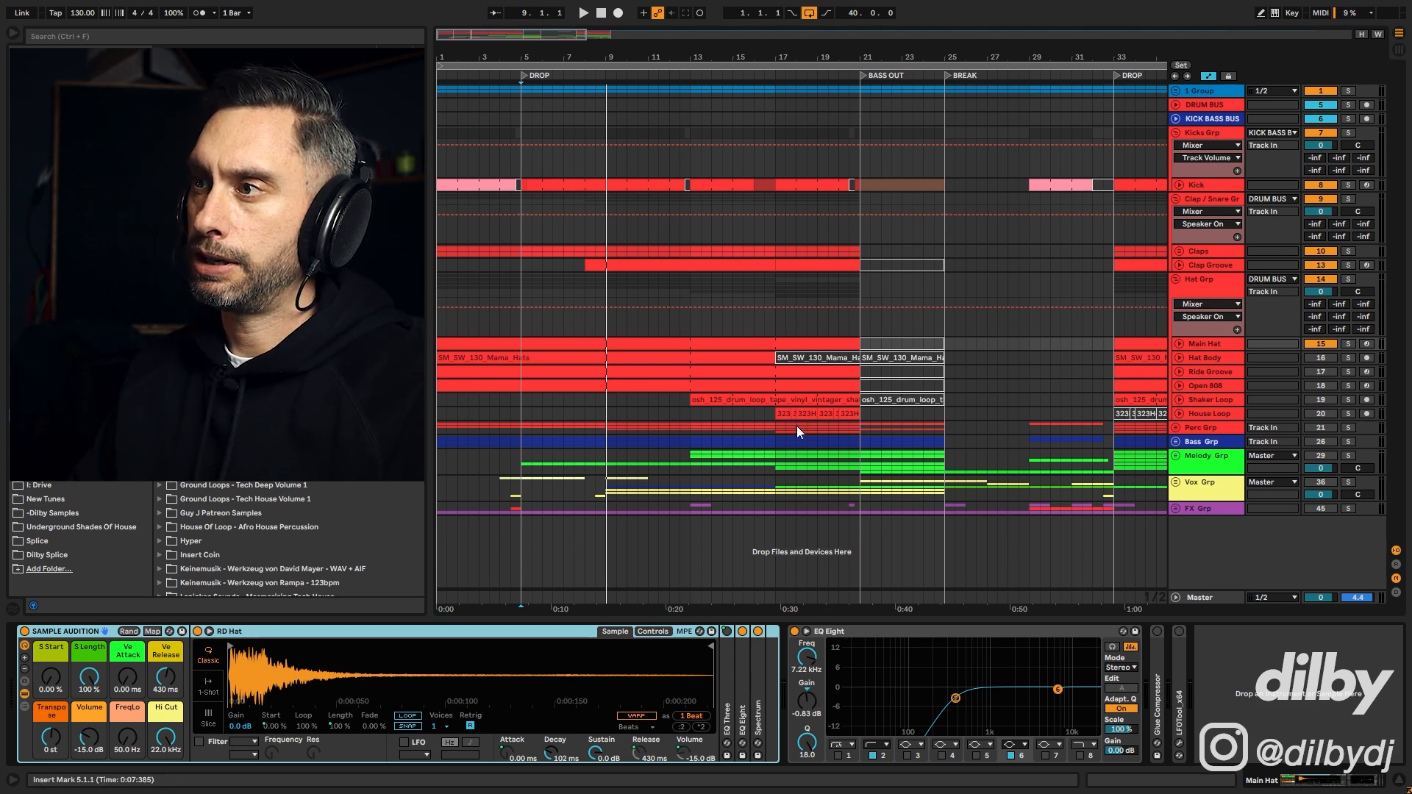
Step: Audition a -15 dB cut on the 7.22 kHz band of Main Hat's EQ Eight, undo the cut and unsolo the track
left_click(1213, 345)
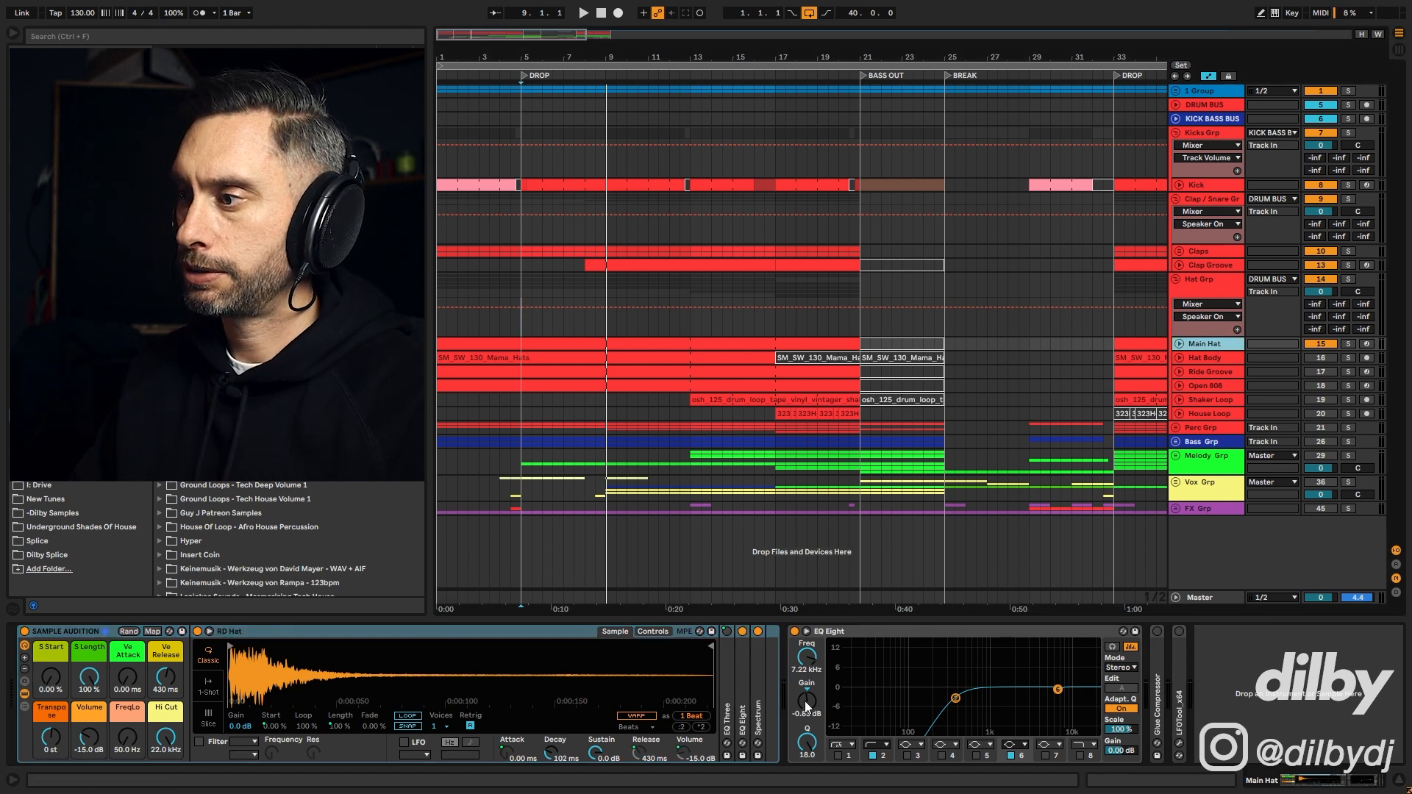
left_click_drag(806, 704, 810, 786)
key("space")
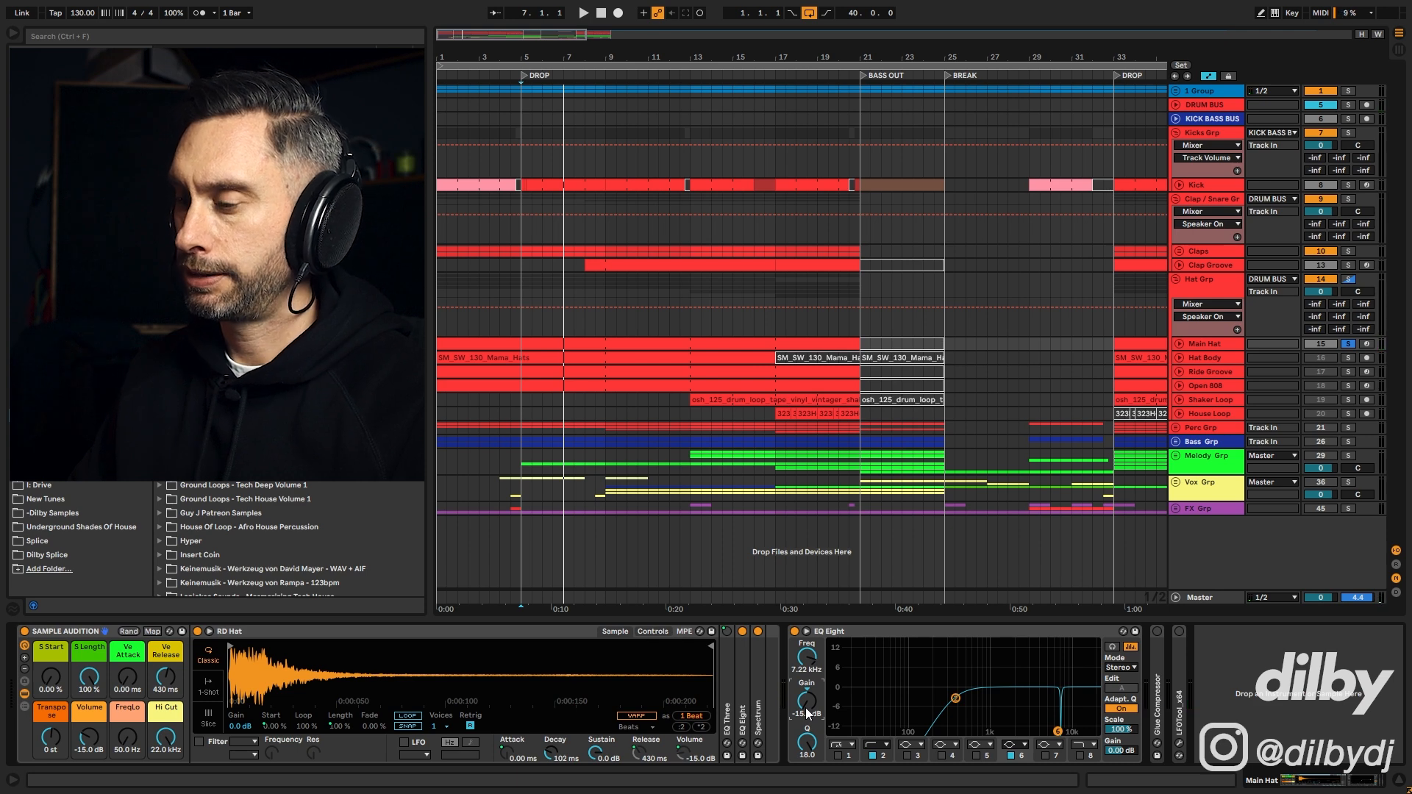
key("ctrl+z")
key("space")
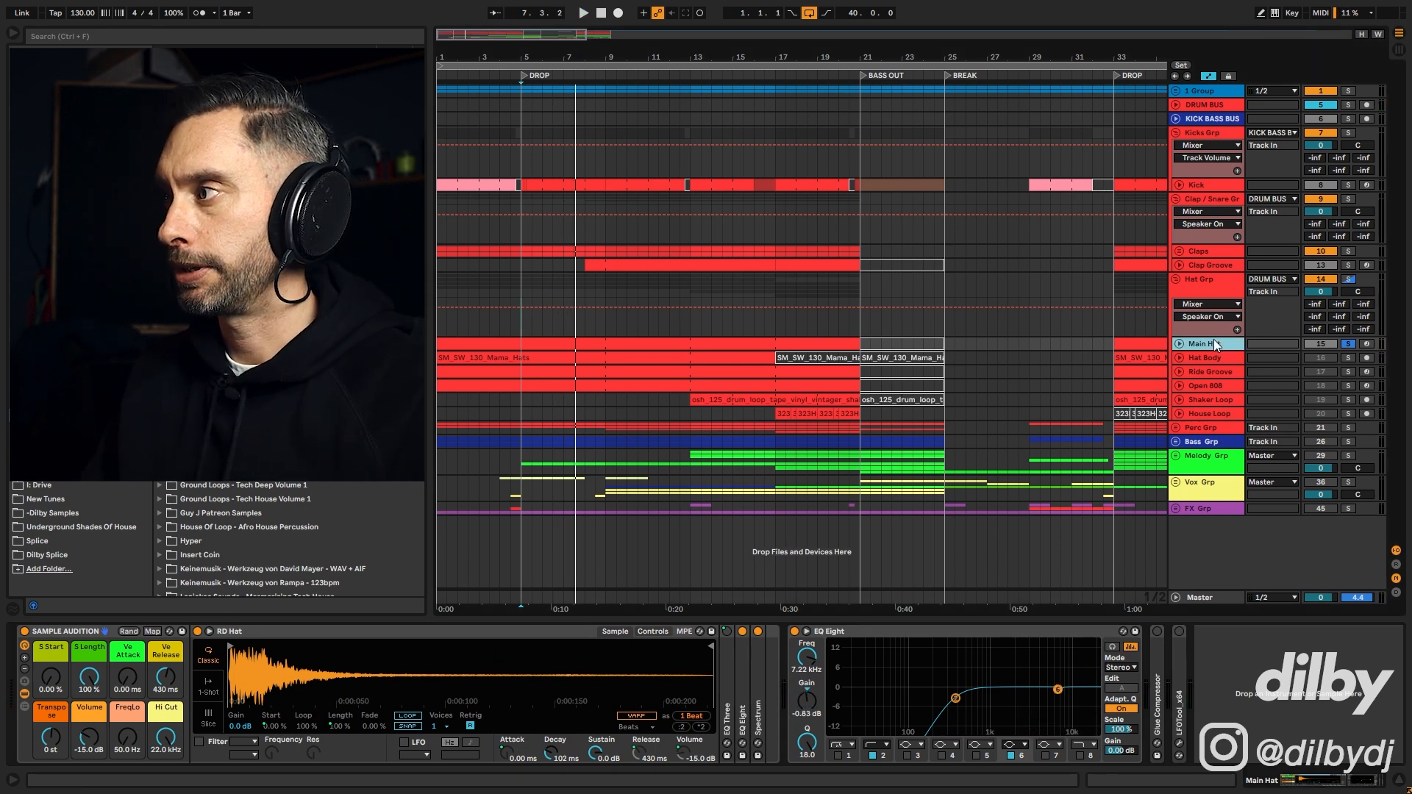
left_click(1349, 343)
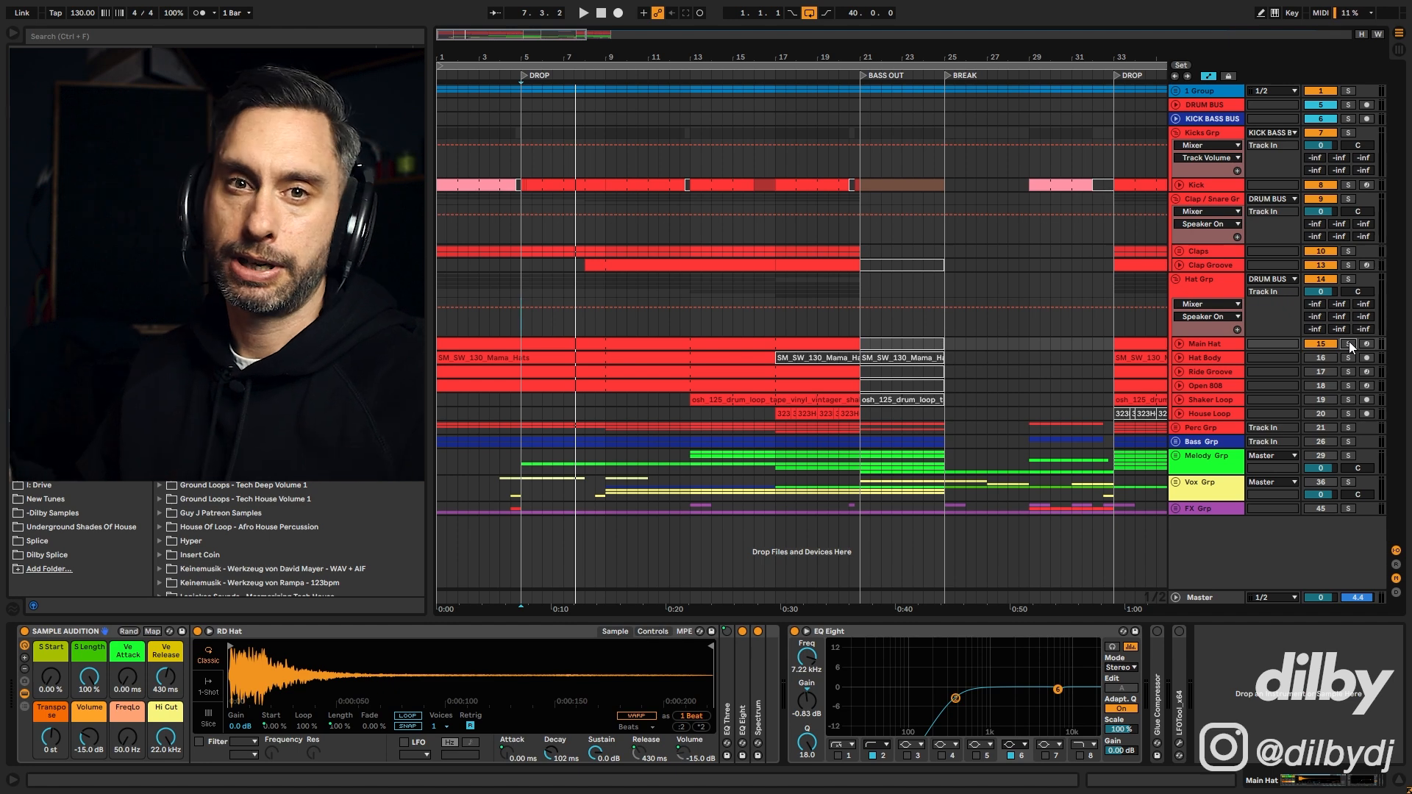
Step: Compare the Hat Body device chain with Glue Compressor and EQ Eight against the Main Hat's sampler chain
left_click(816, 360)
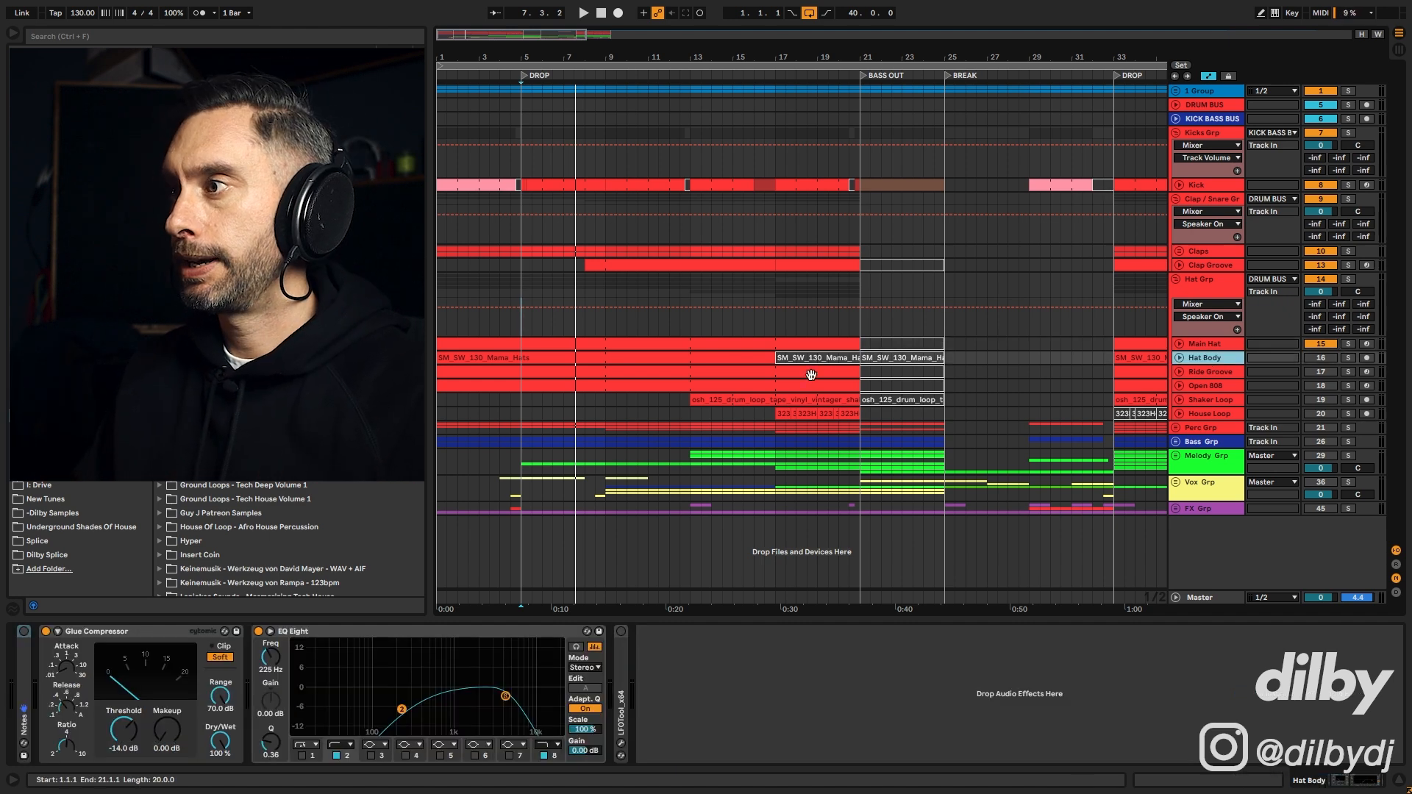
left_click(1214, 346)
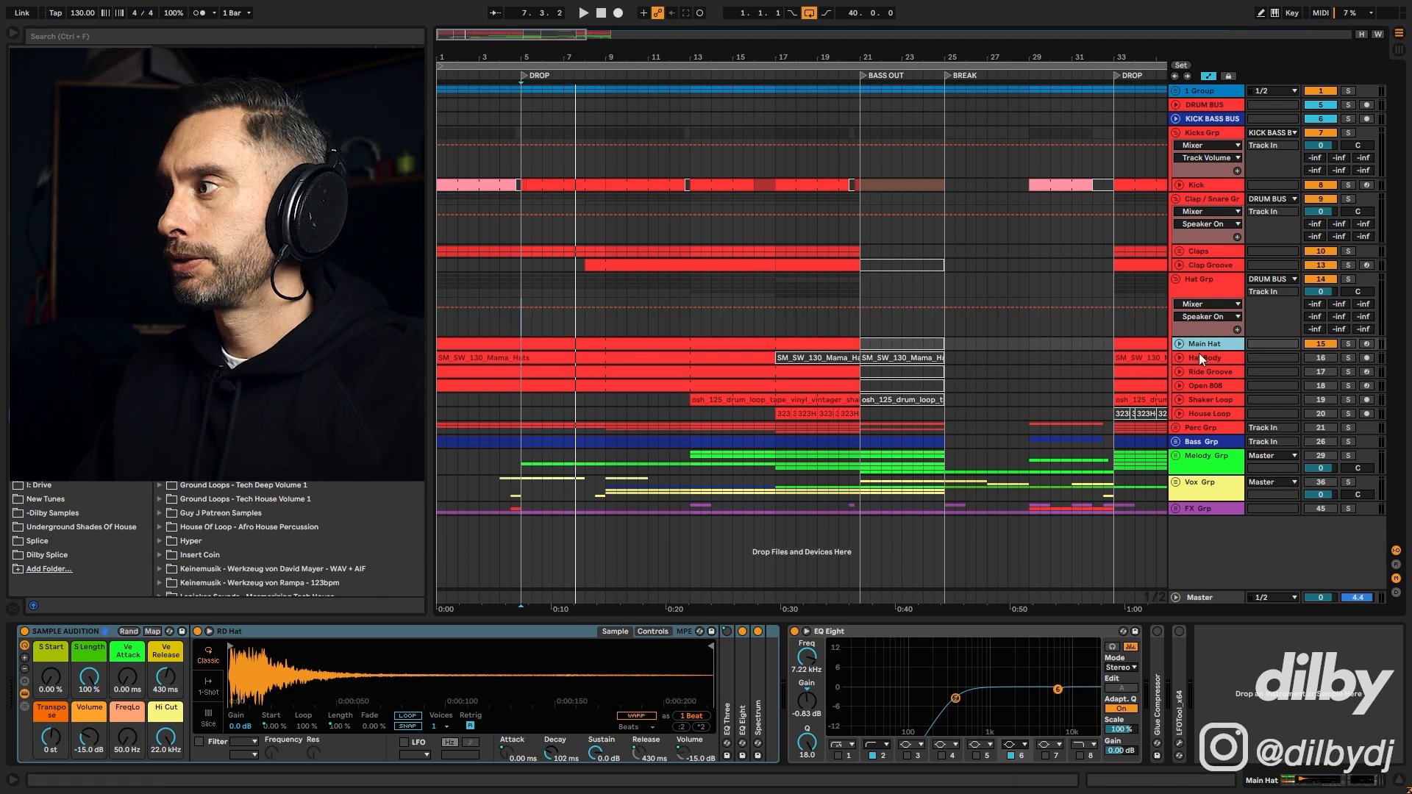
left_click(1204, 360)
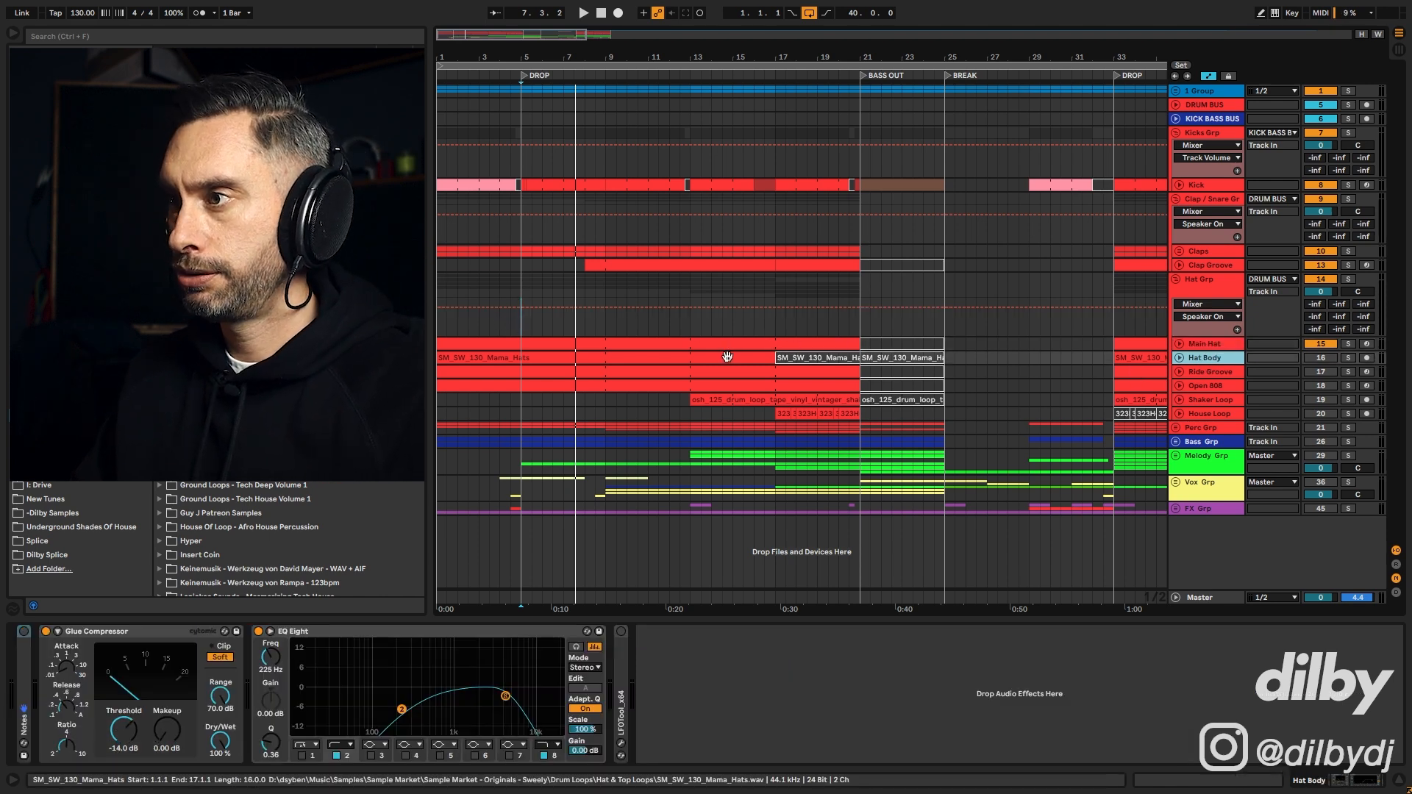
Step: Play the soloed Hat Body loop from bar 1 while toggling its EQ Eight high-cut band 8, and activate the track
key("space")
left_click(1343, 358)
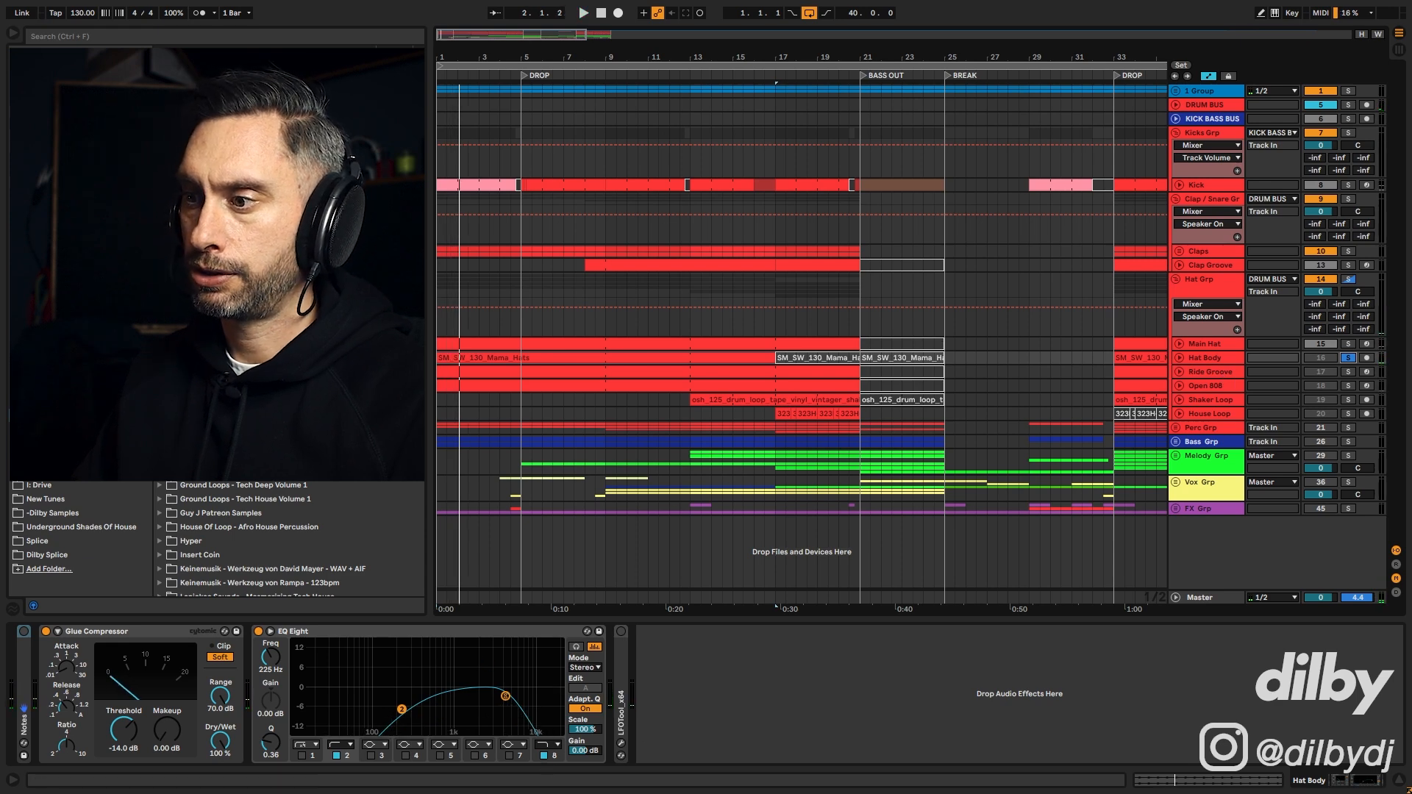
left_click(542, 754)
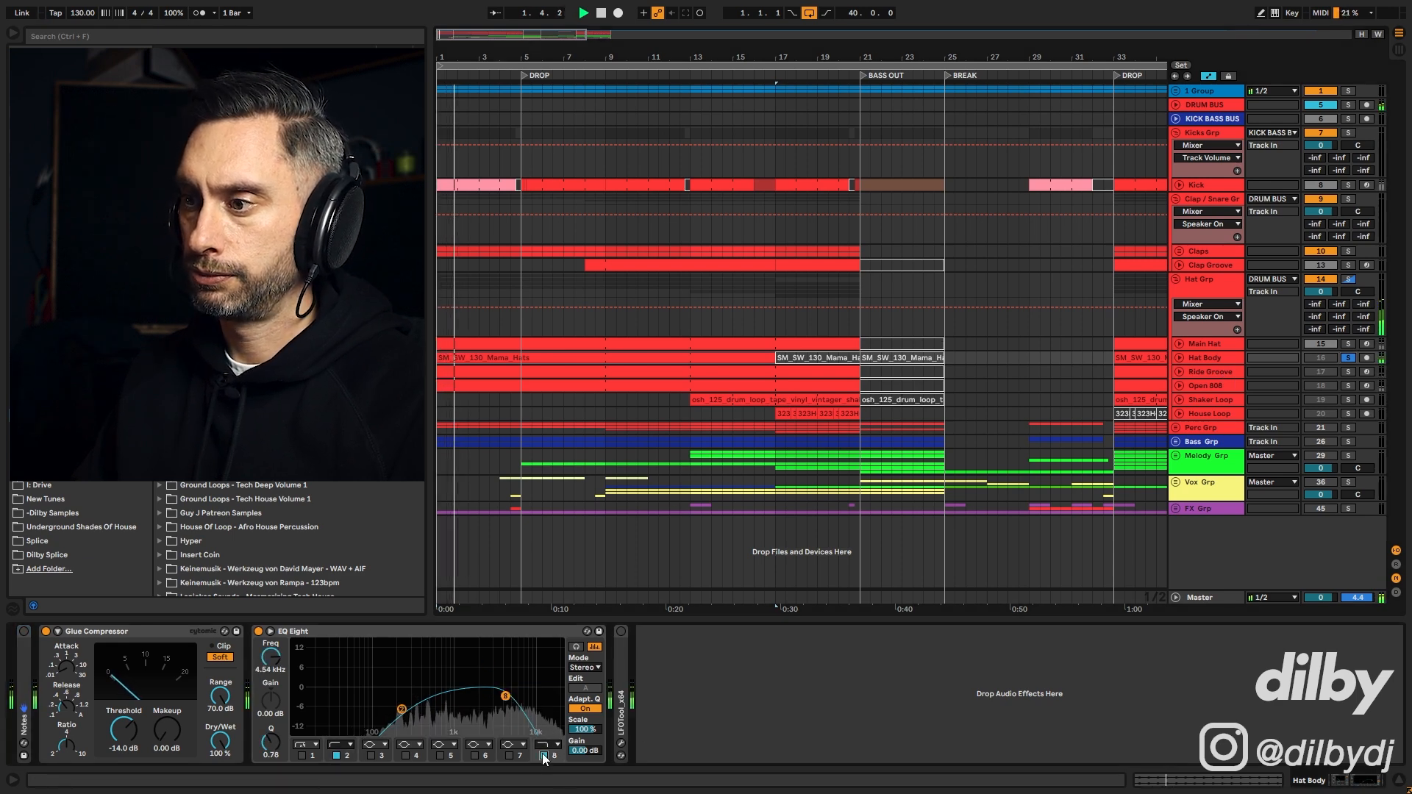
left_click(1329, 357)
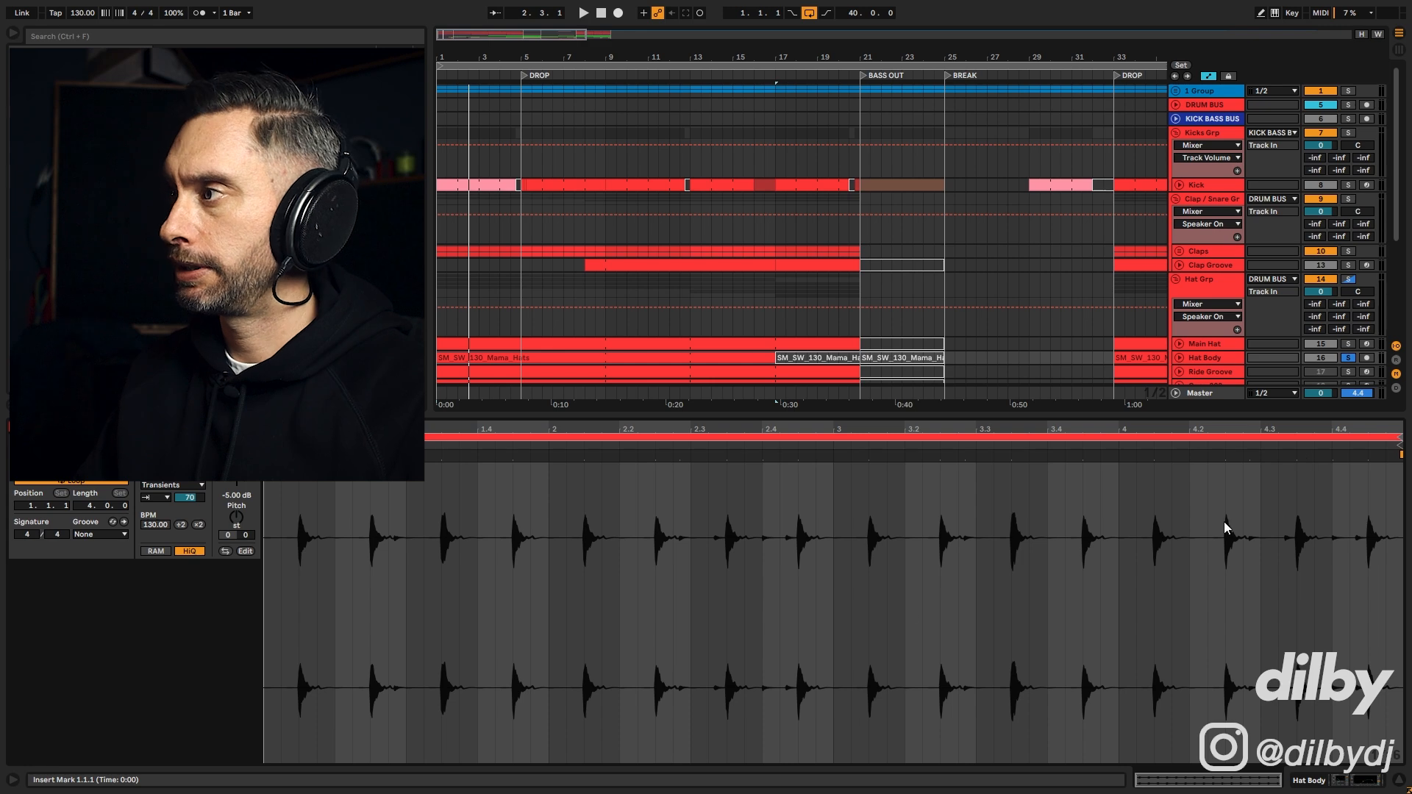
Step: Play Main Hat and Hat Body soloed together from bar 9, and release the solos to hear them with the kick and claps
left_click(605, 324)
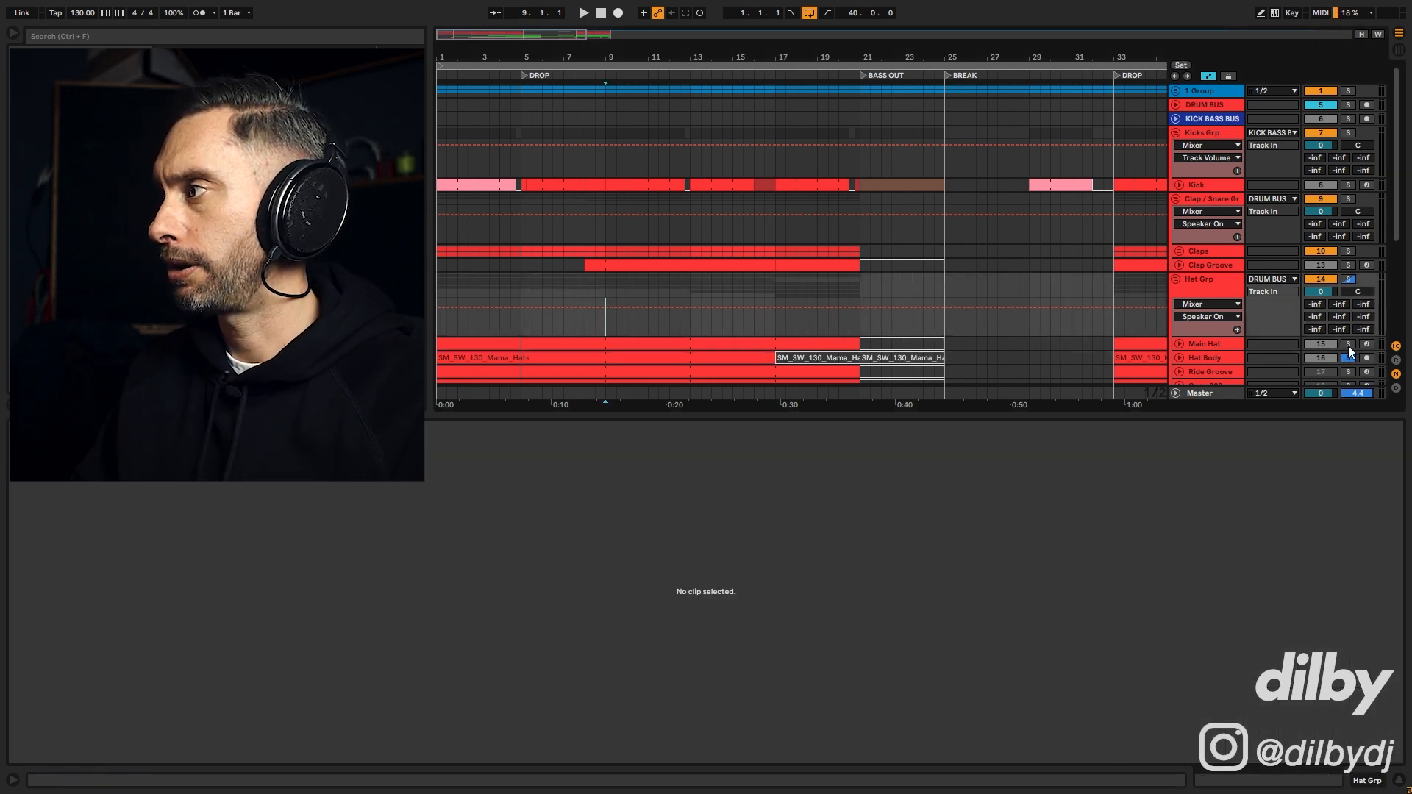
left_click(1347, 343)
key("space")
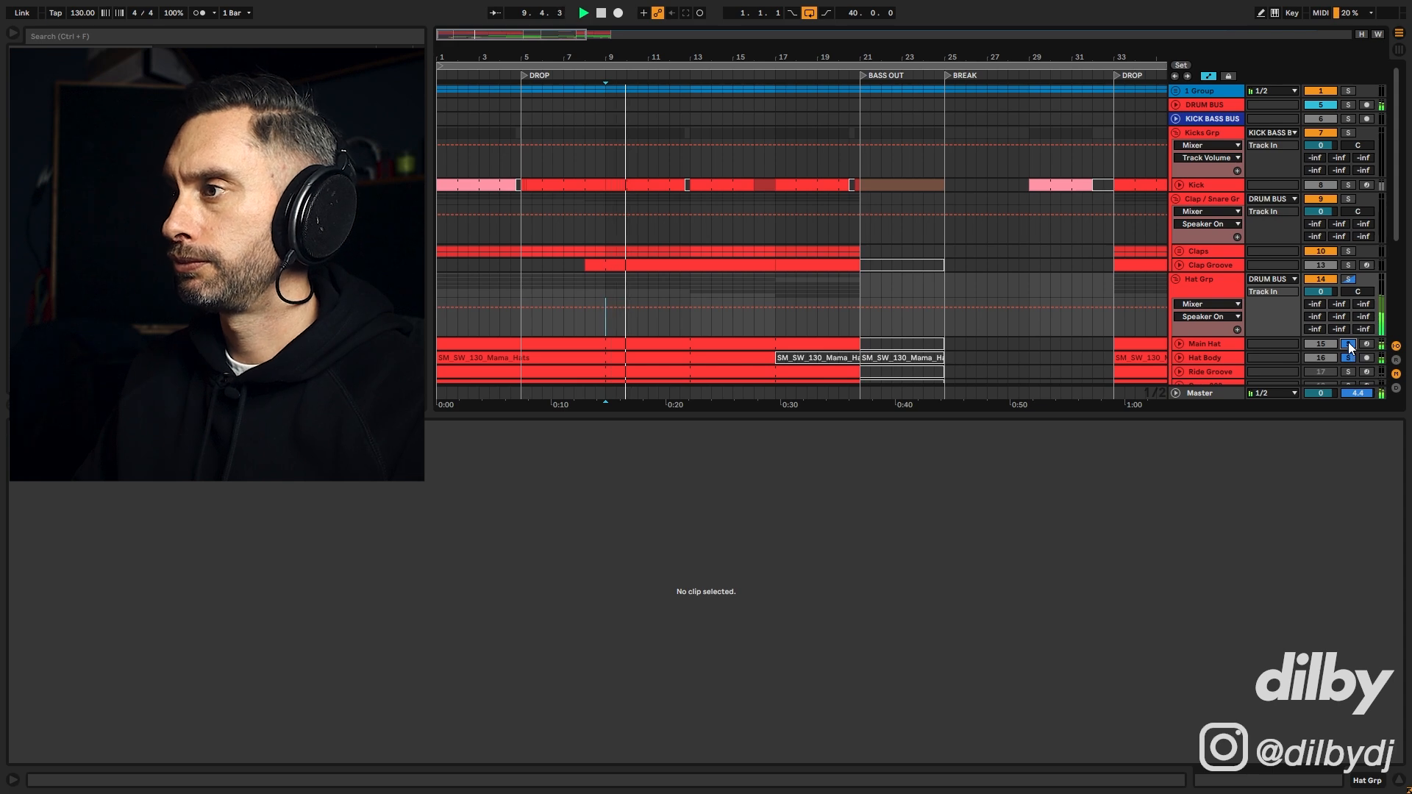
left_click(1348, 344)
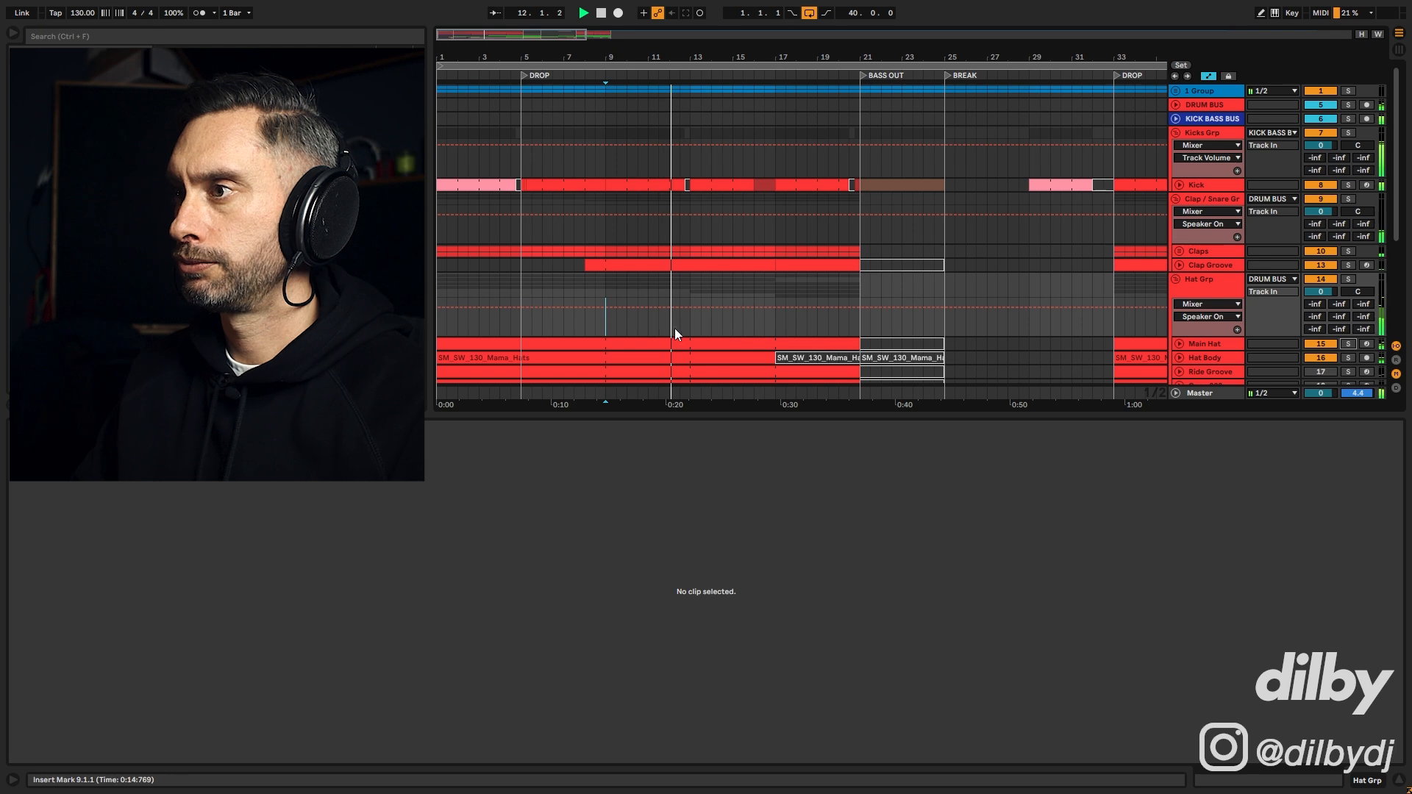
Step: Activate the Ride Groove and Open 808 tracks, view the Open 808 pattern and play the drums from bar 5
scroll(624, 324, "down", 4)
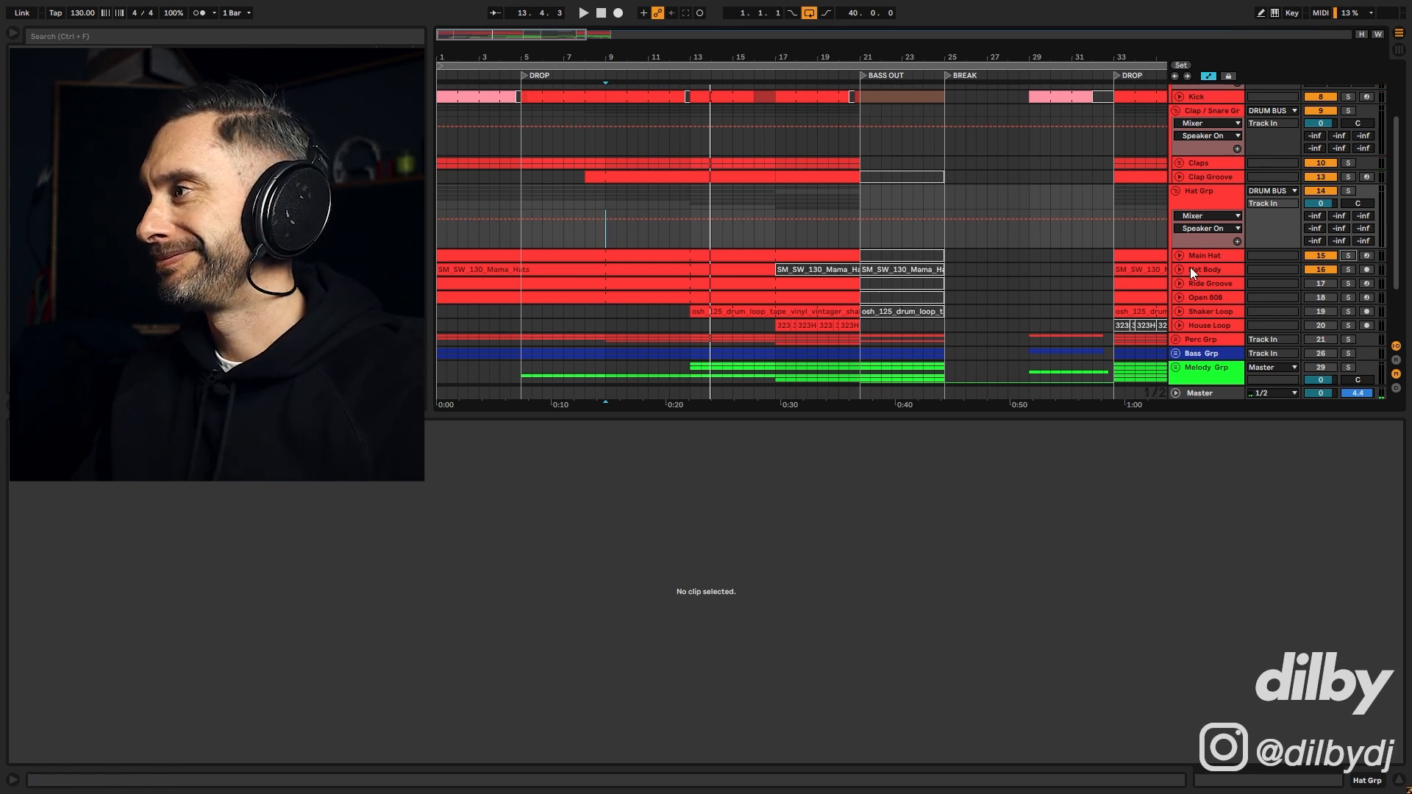
left_click(1213, 284)
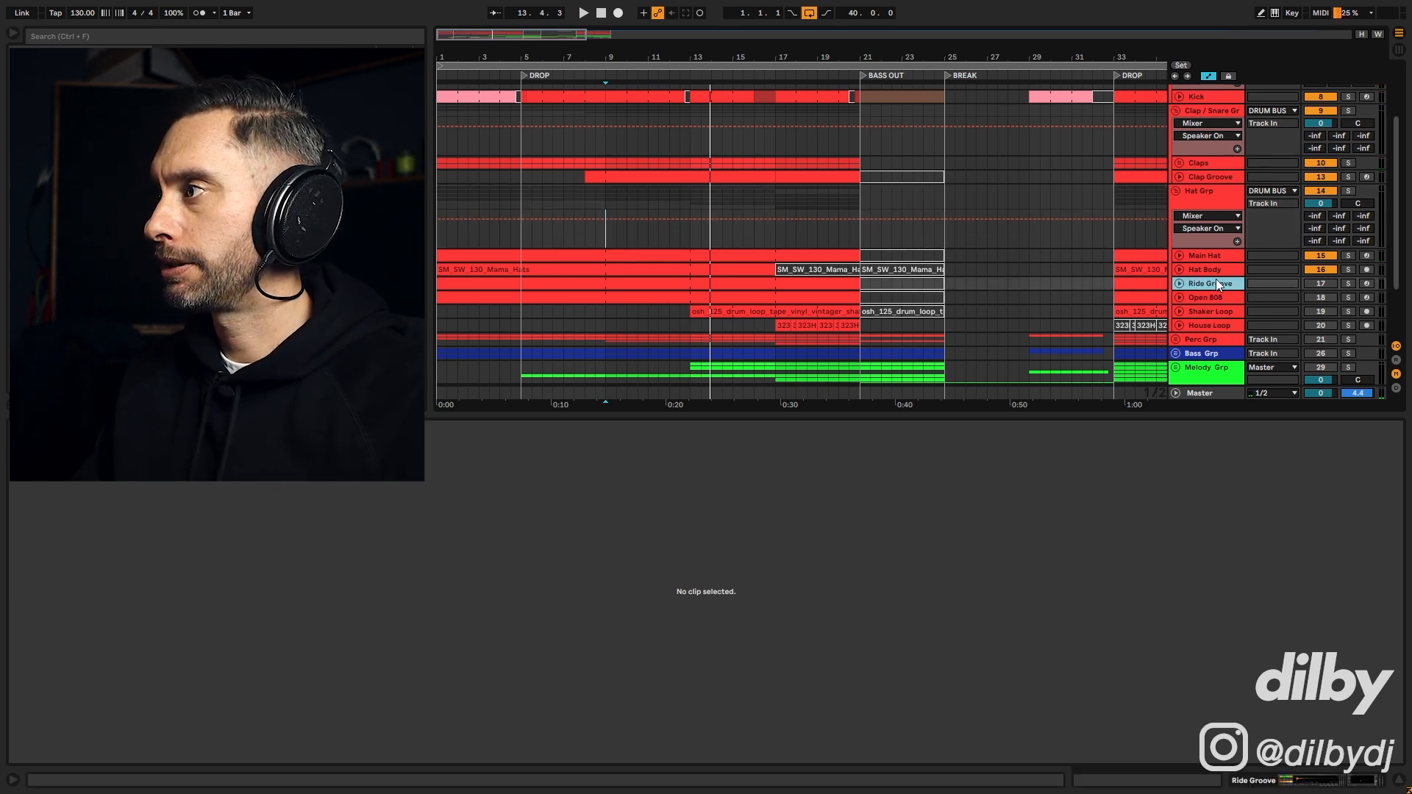
left_click(1221, 298)
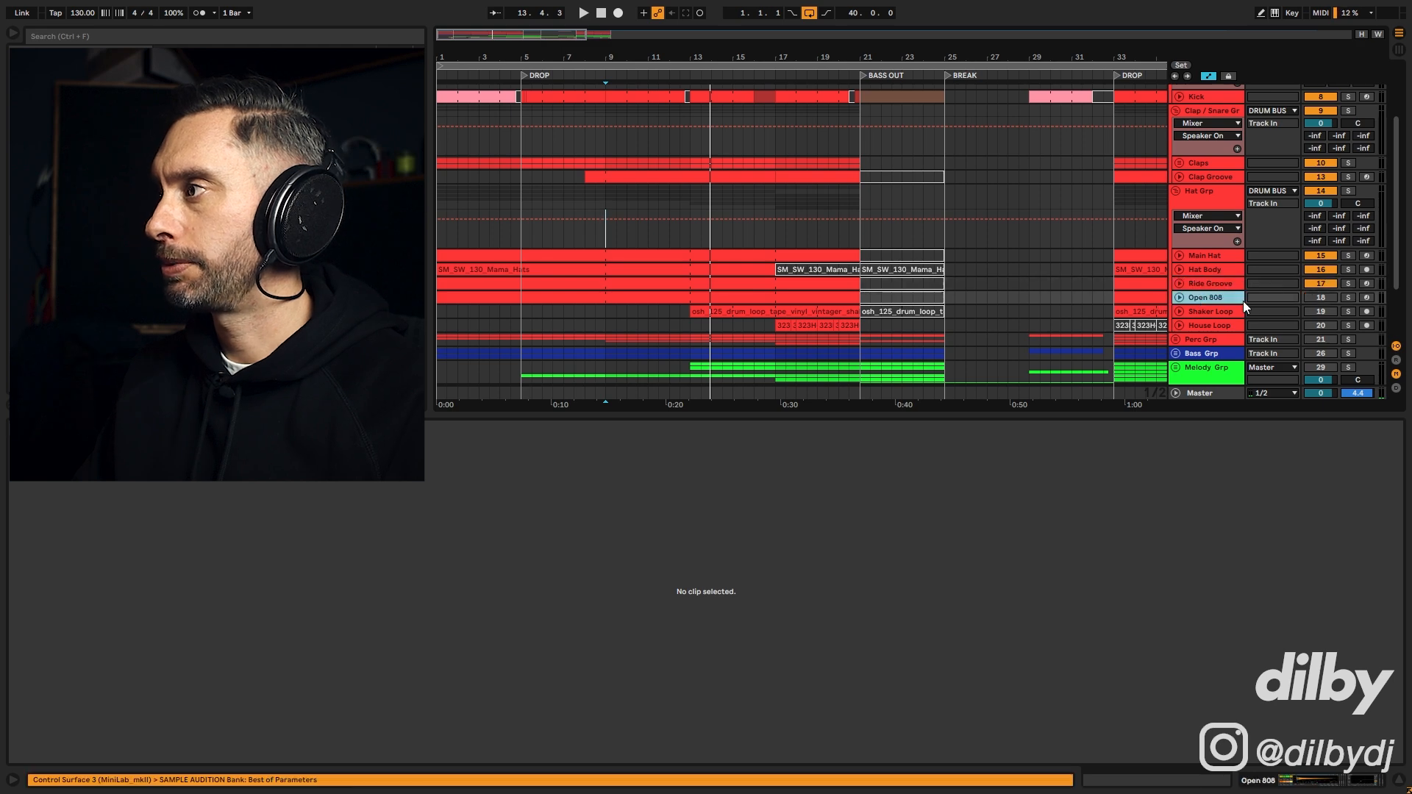
left_click(1311, 298)
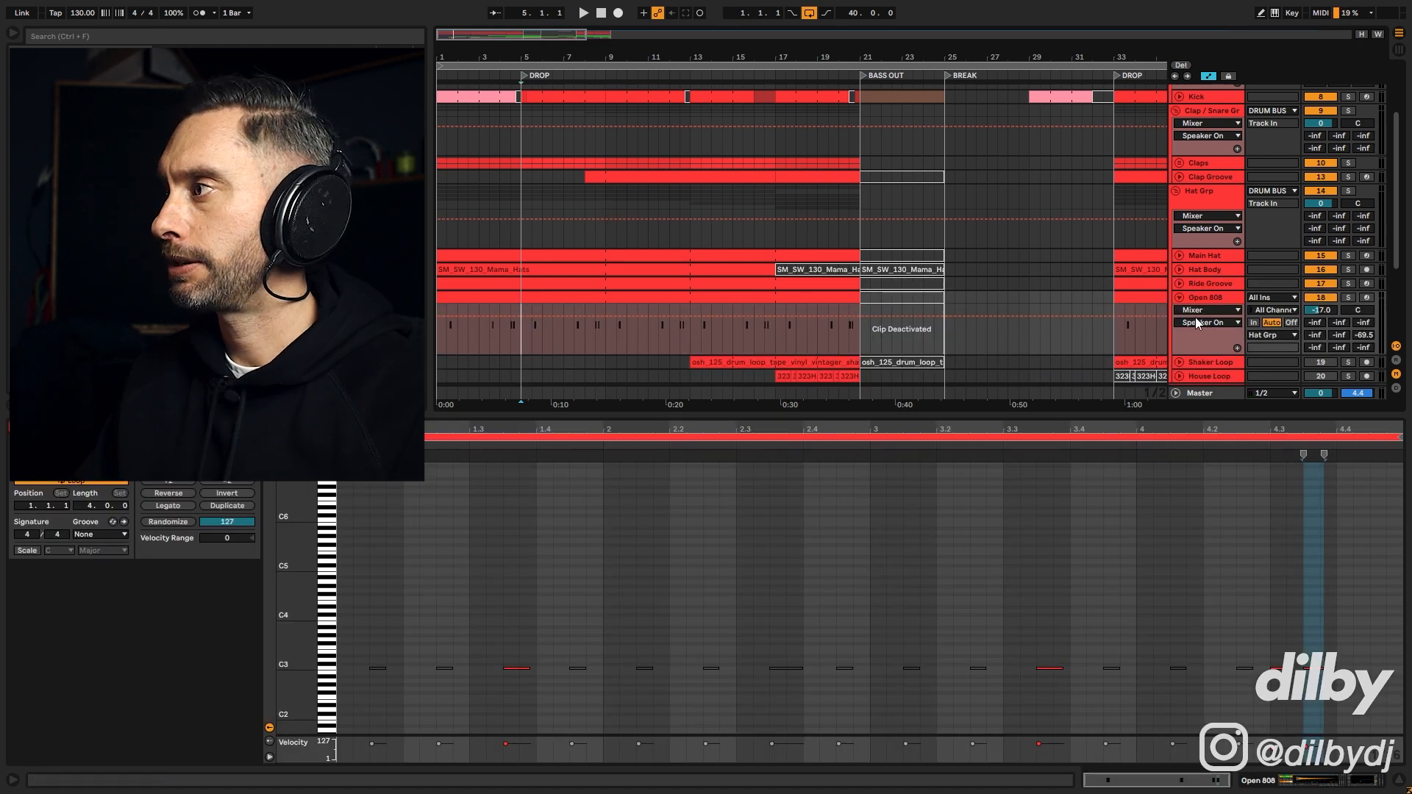
left_click(535, 331)
key("space")
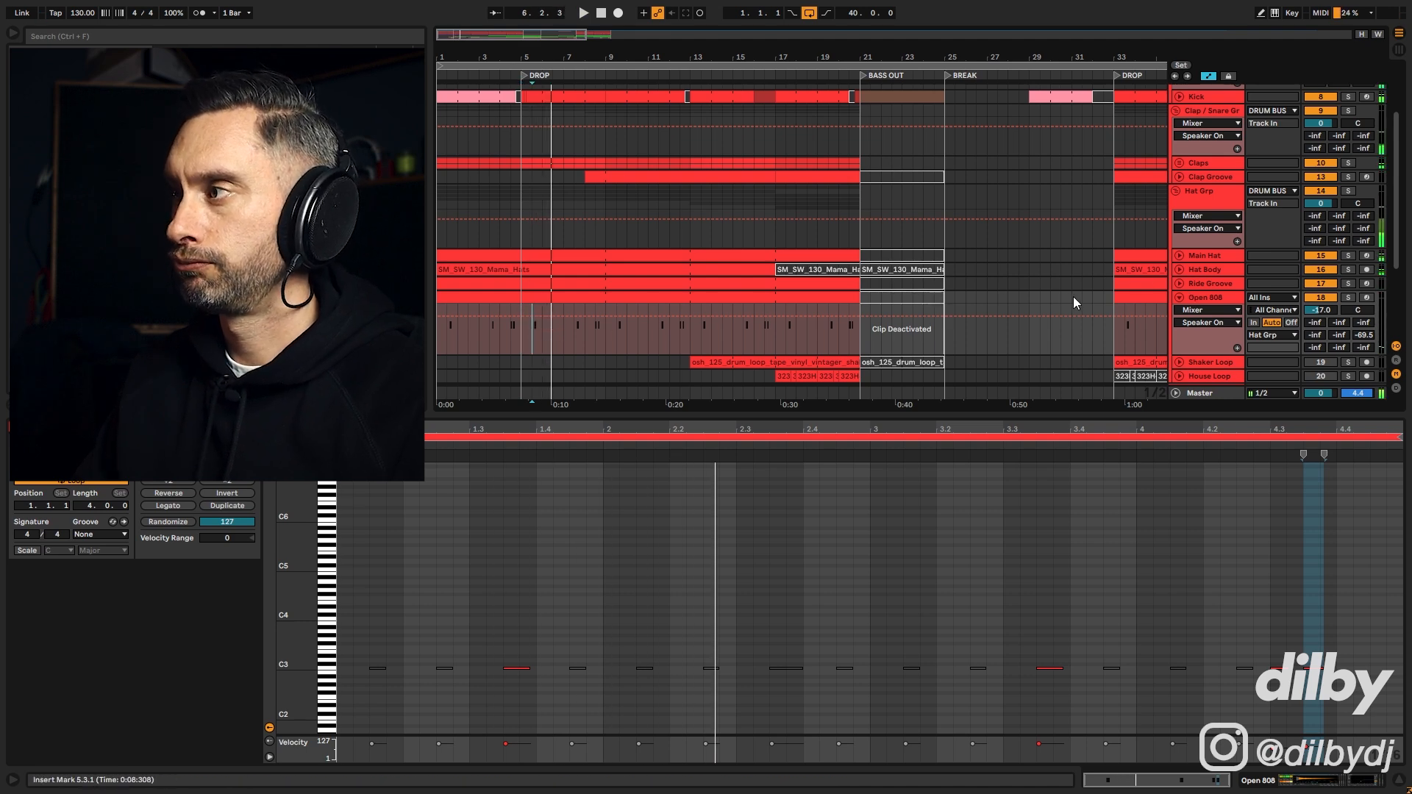
Step: Unfold the Ride Groove track and play its pattern from bar 5, both soloed and with the other drums
left_click(1179, 284)
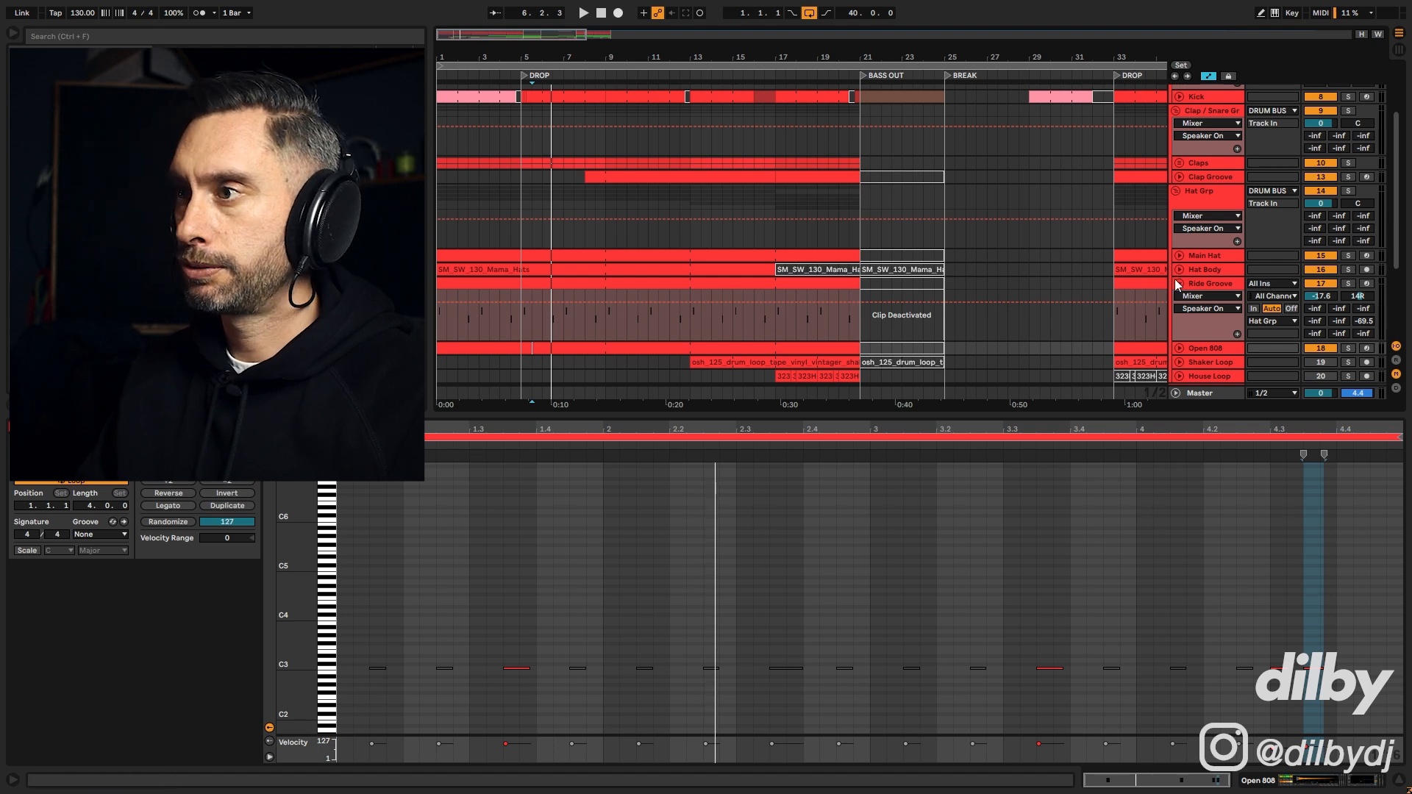
left_click(531, 319)
key("space")
left_click(1350, 283)
key("space")
left_click(1350, 283)
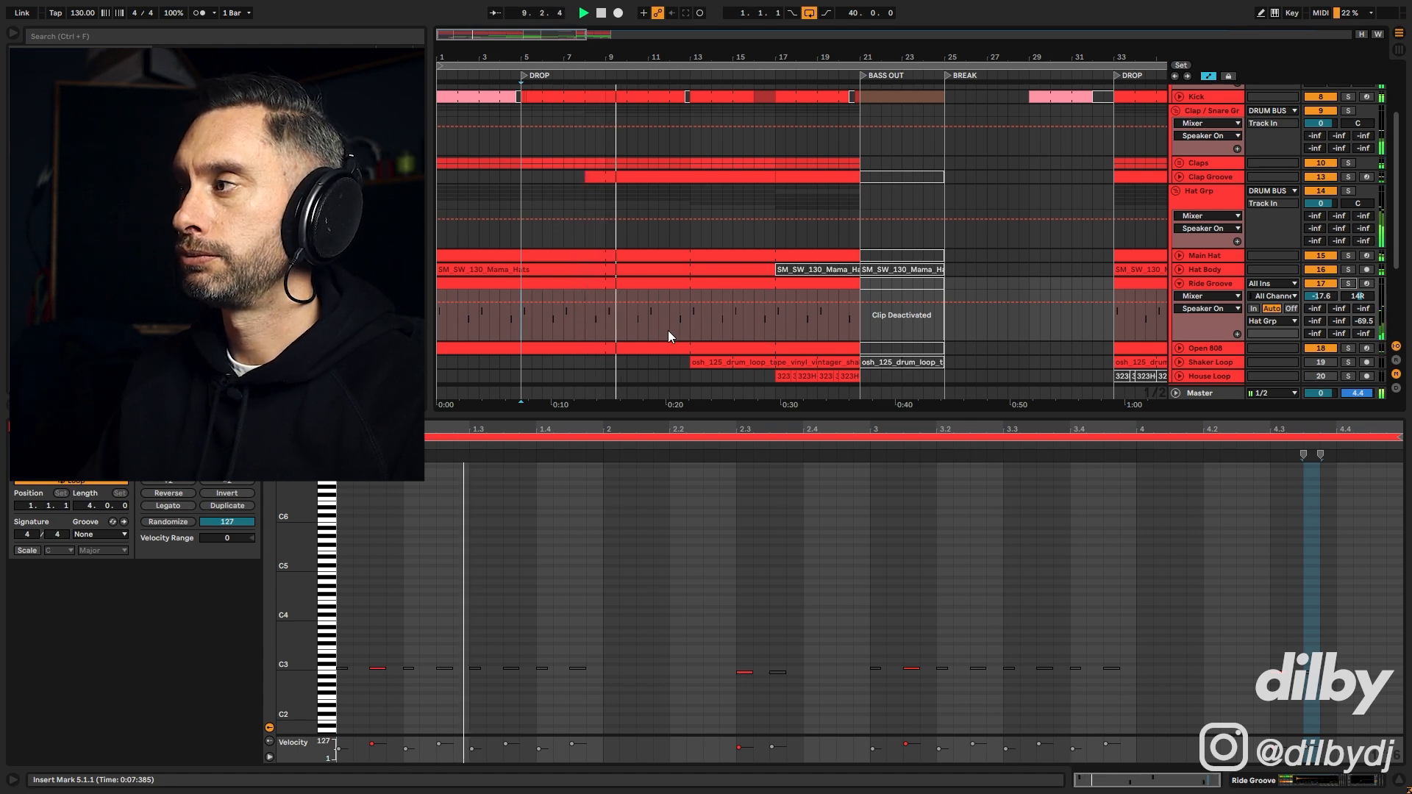
Step: Unfold Open 808 to compare its note pattern with Ride Groove's, and fold the hat tracks again
left_click(1179, 349)
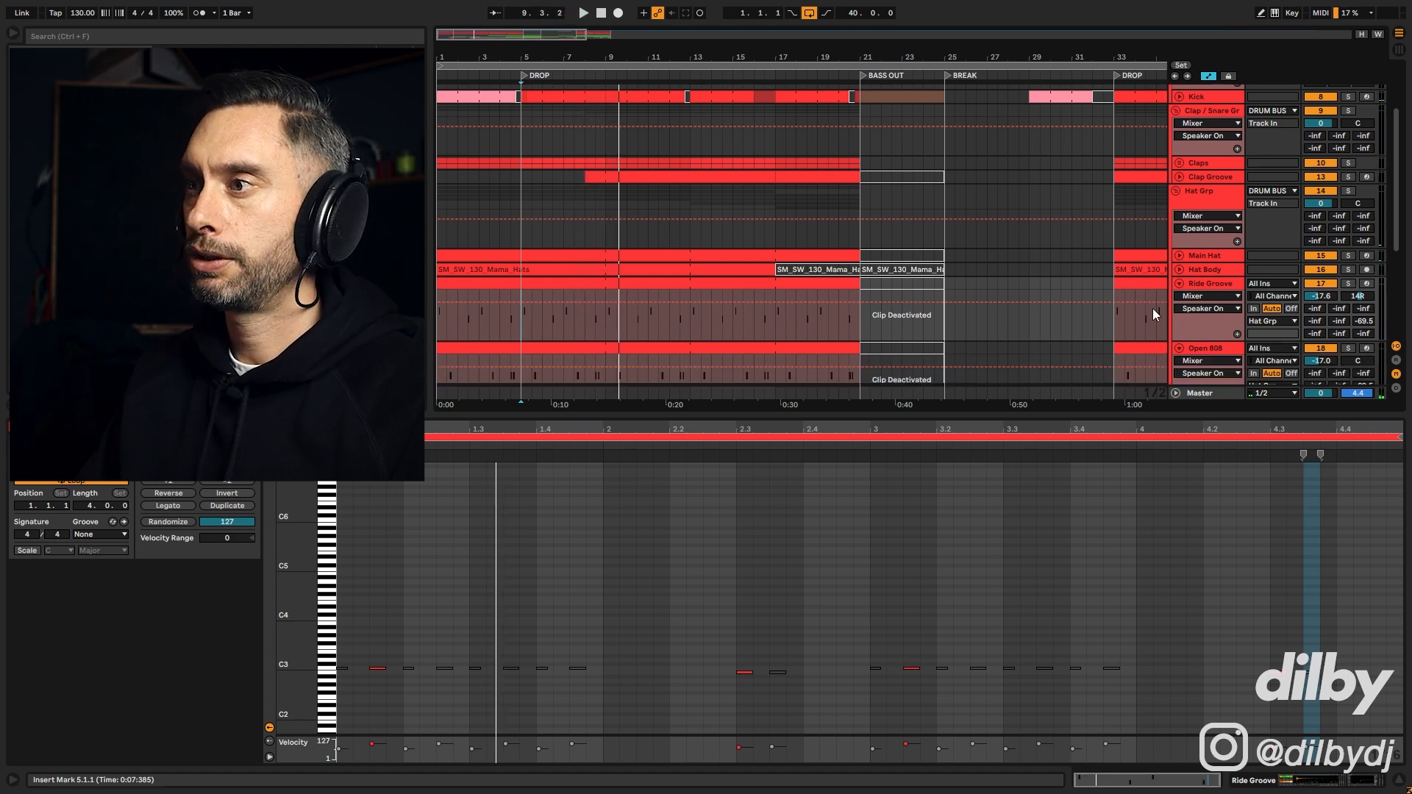
scroll(972, 303, "down", 3)
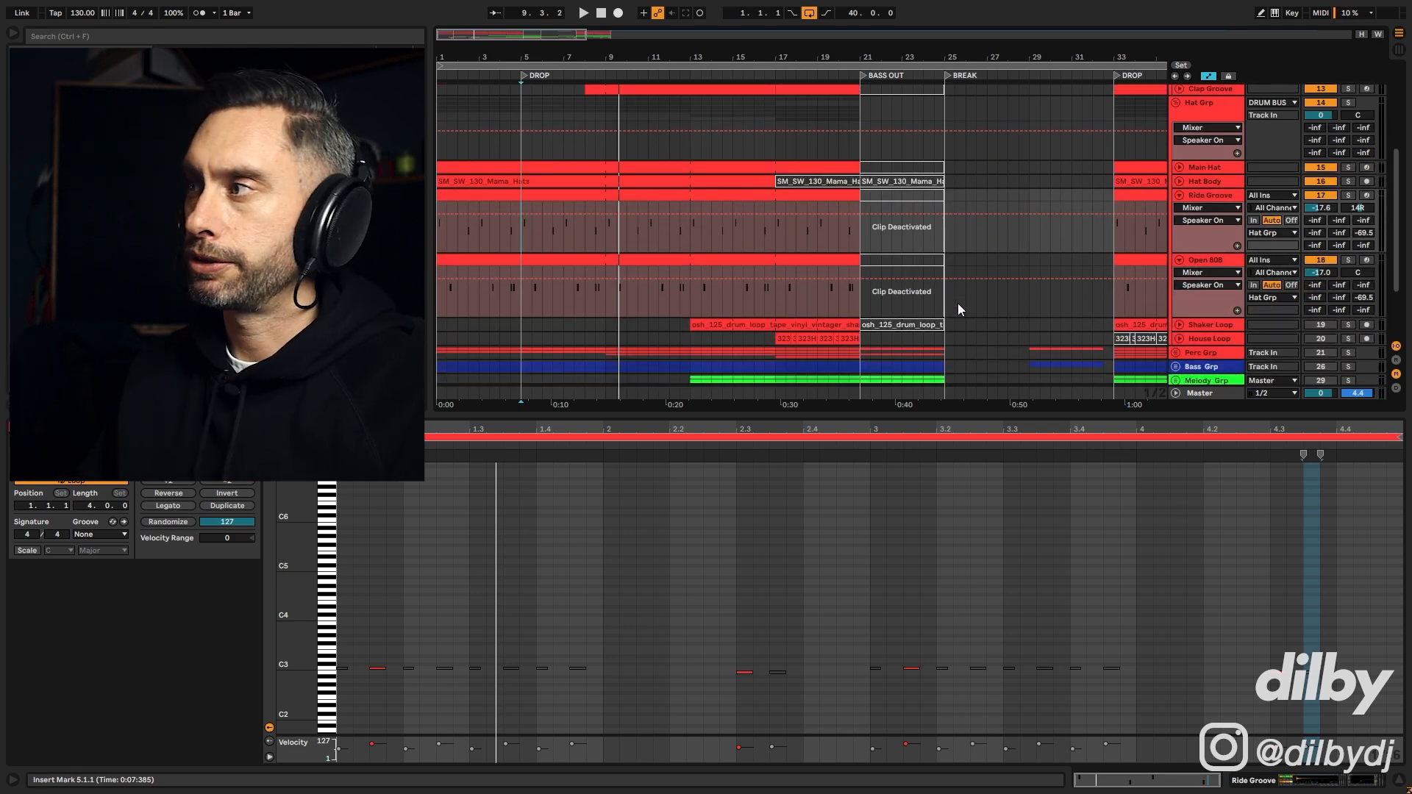
left_click(1175, 194, "alt")
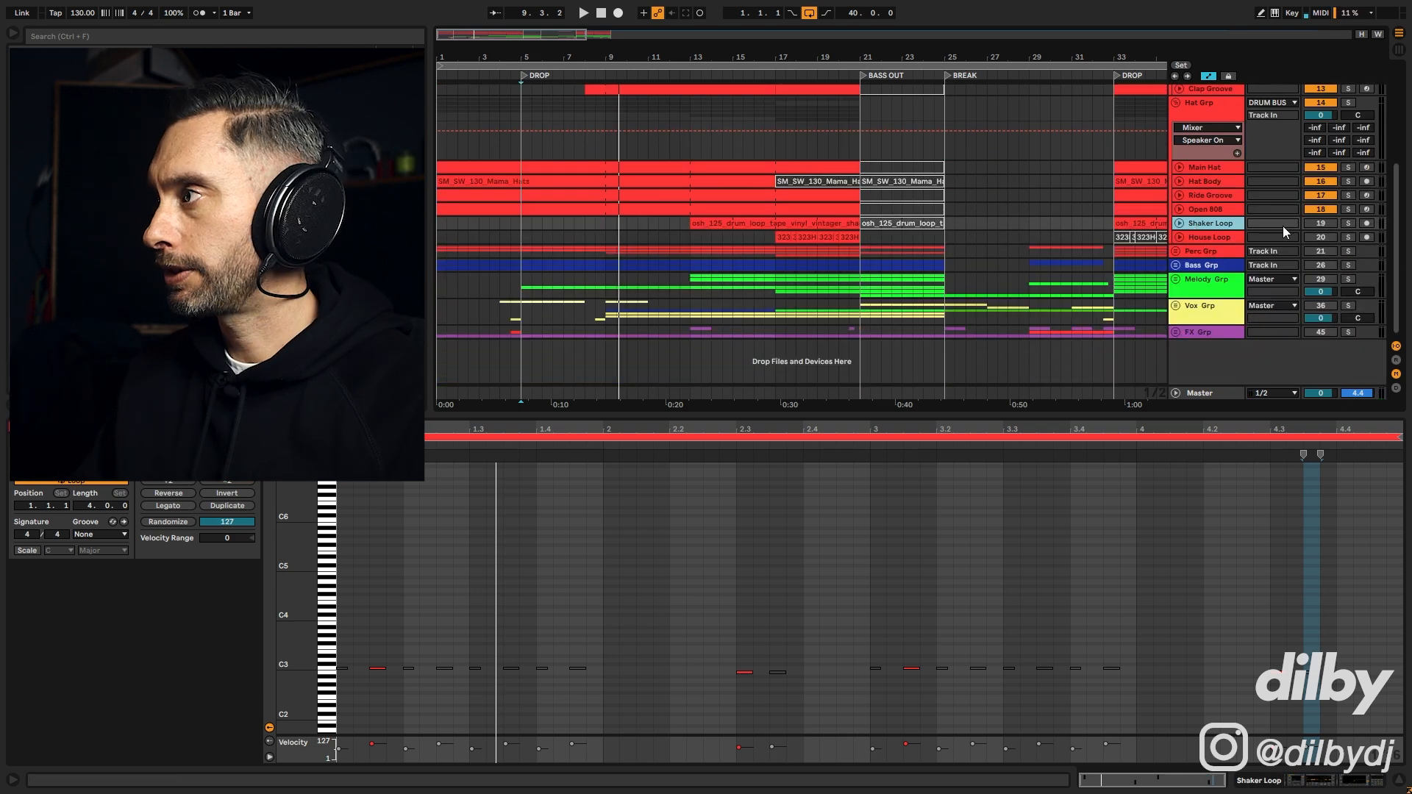
Step: Group the Shaker Loop's effects, Glue Compressor through Auto Pan, into a switched-off rack and play the track soloed from bar 13
left_click(1348, 223)
left_click(742, 224)
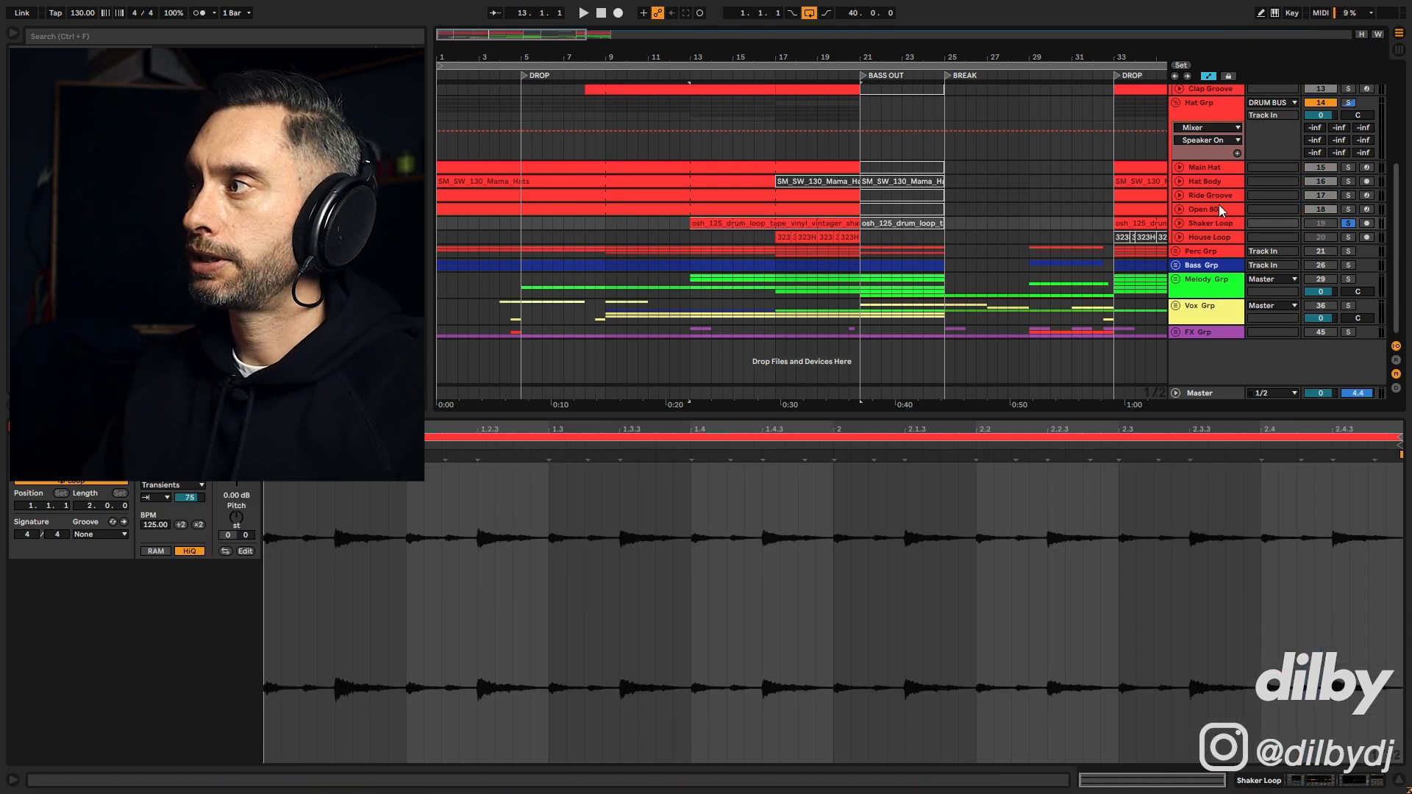
key("shift+Tab")
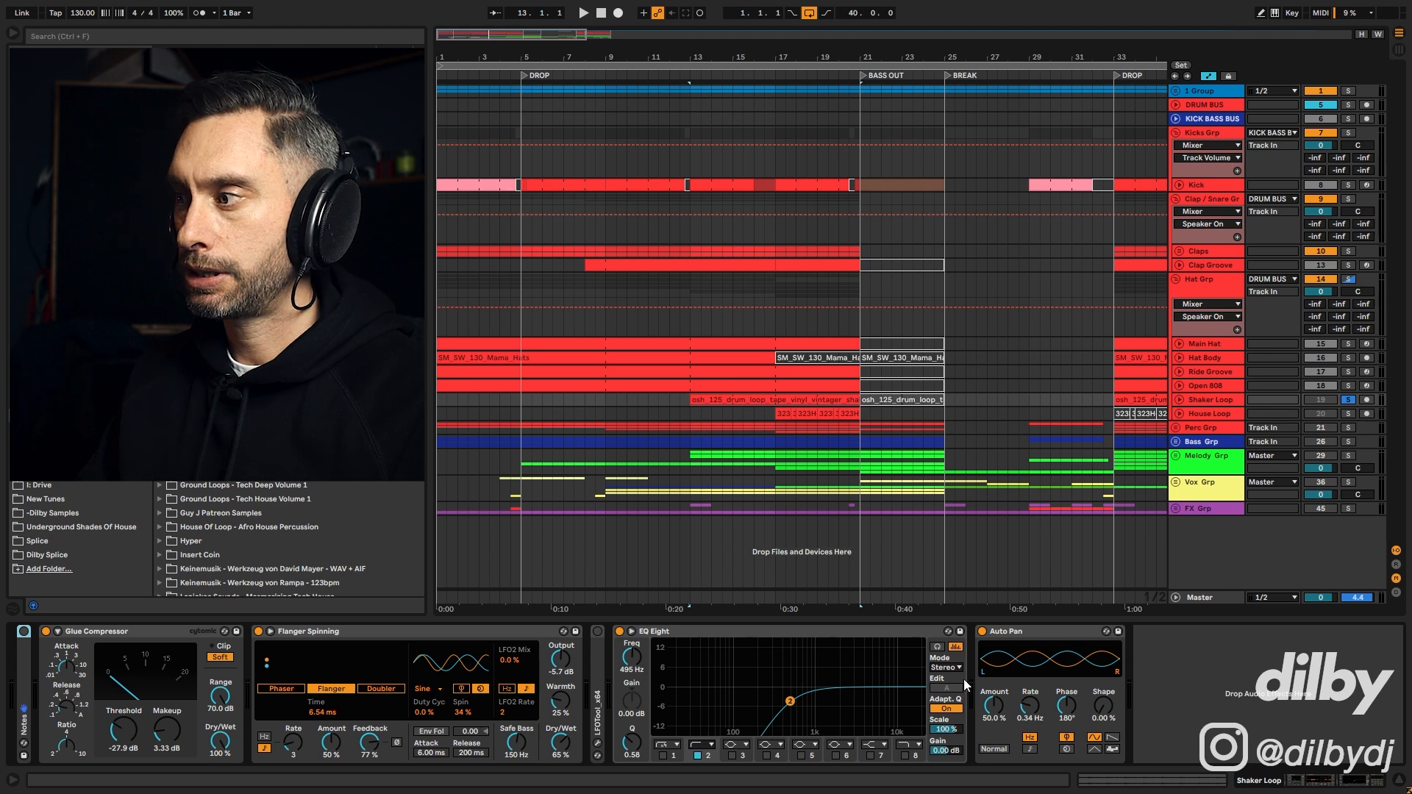
left_click(168, 632)
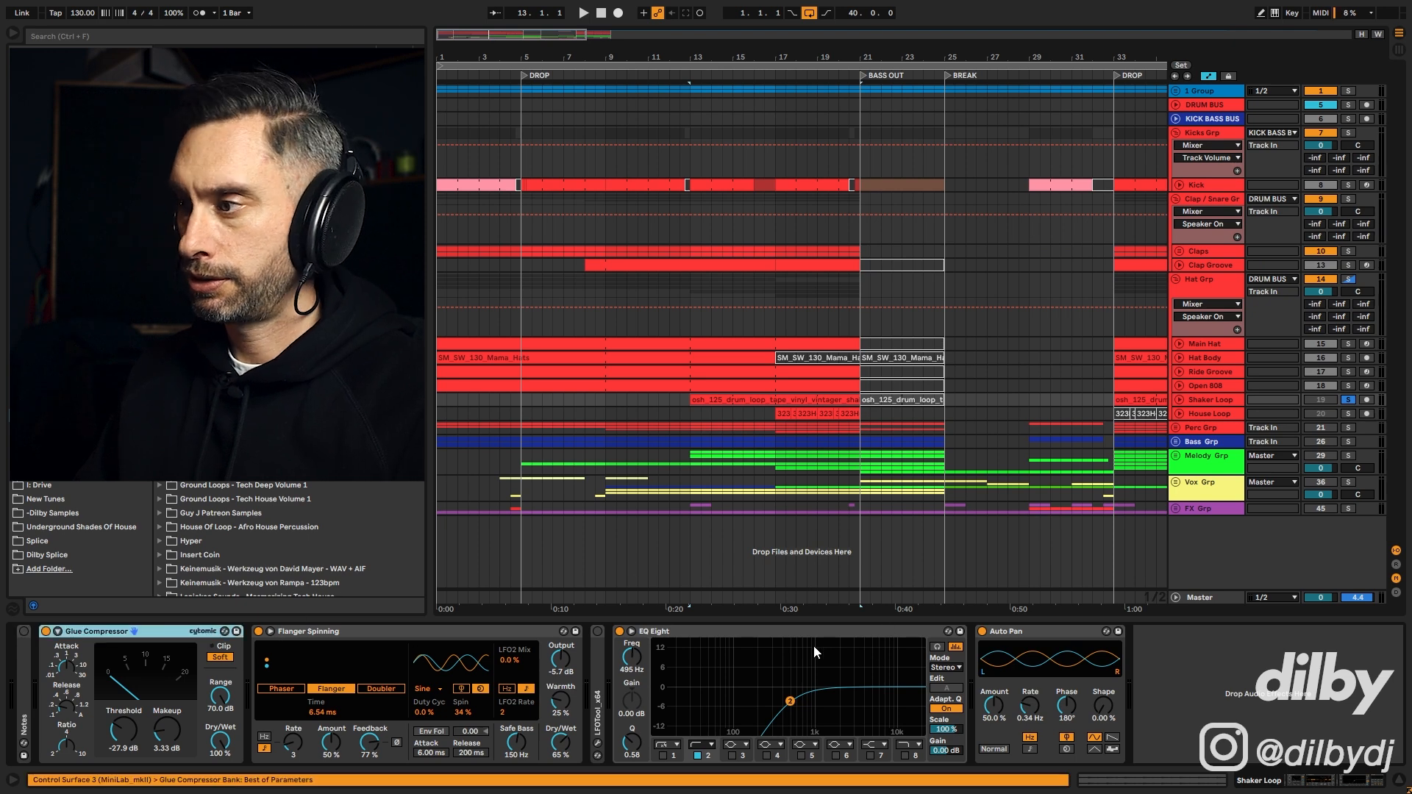
left_click(1060, 634, "shift")
key("ctrl+g")
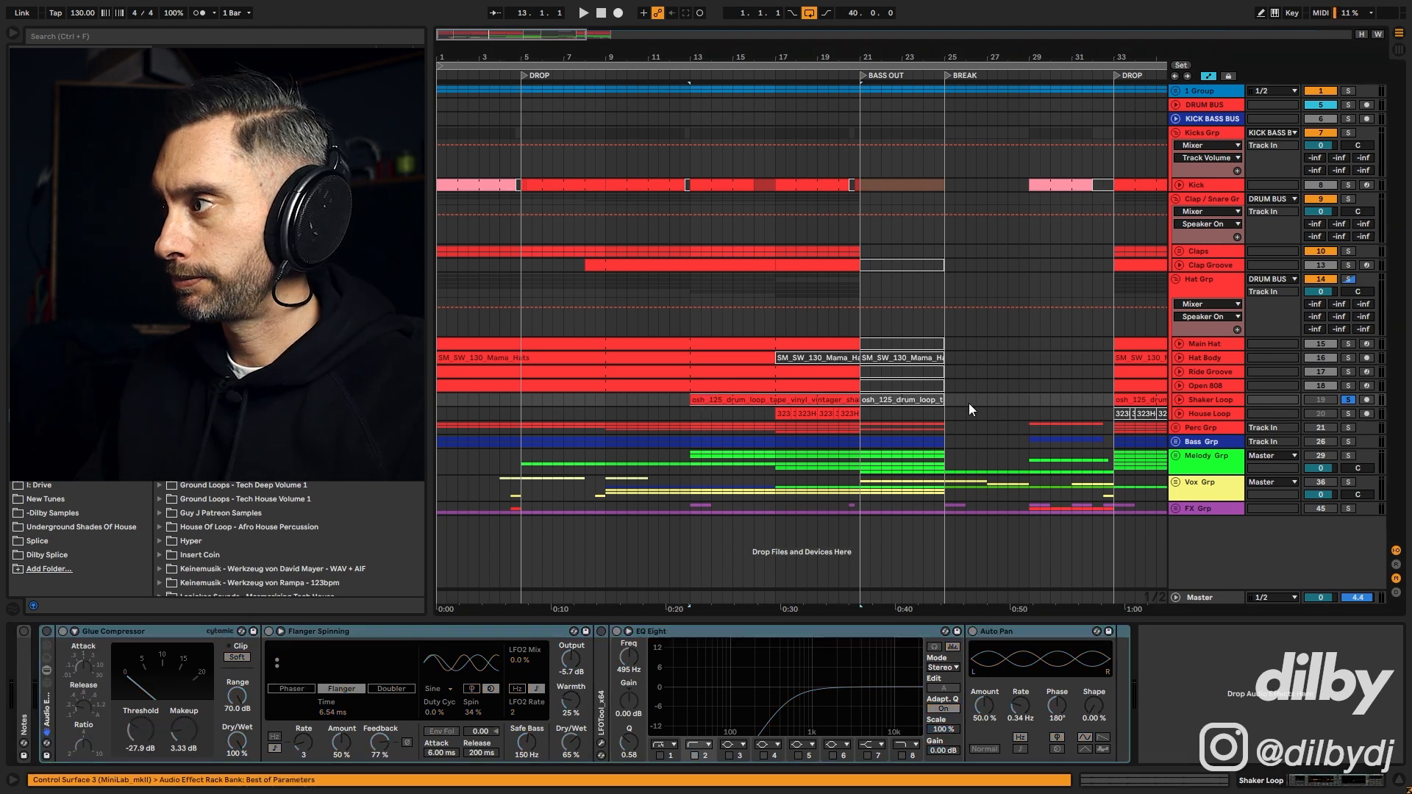
key("space")
Step: Try a transient envelope of 100 on the shaker clip while it plays, and undo the change for comparison
double_click(758, 403)
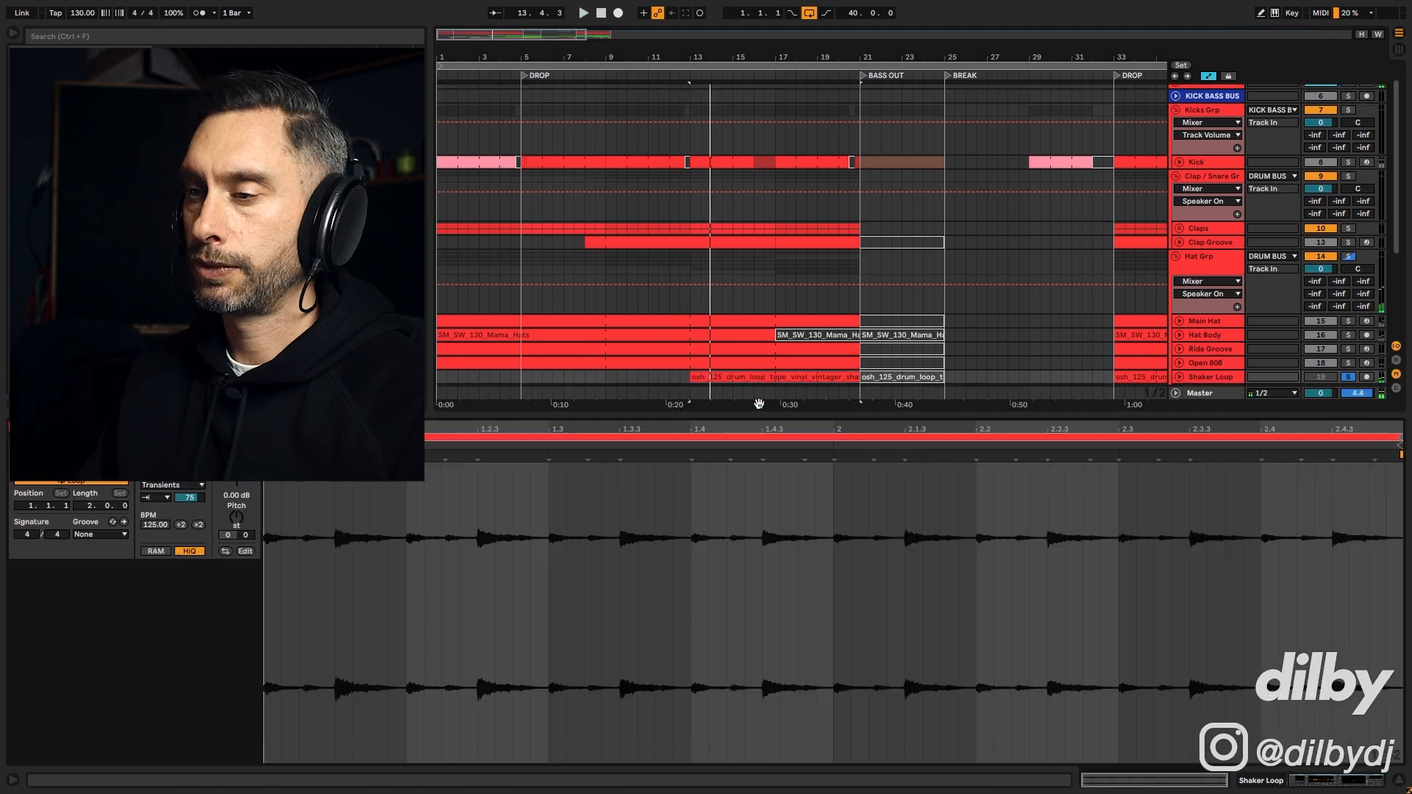
left_click_drag(187, 500, 187, 480)
key("space")
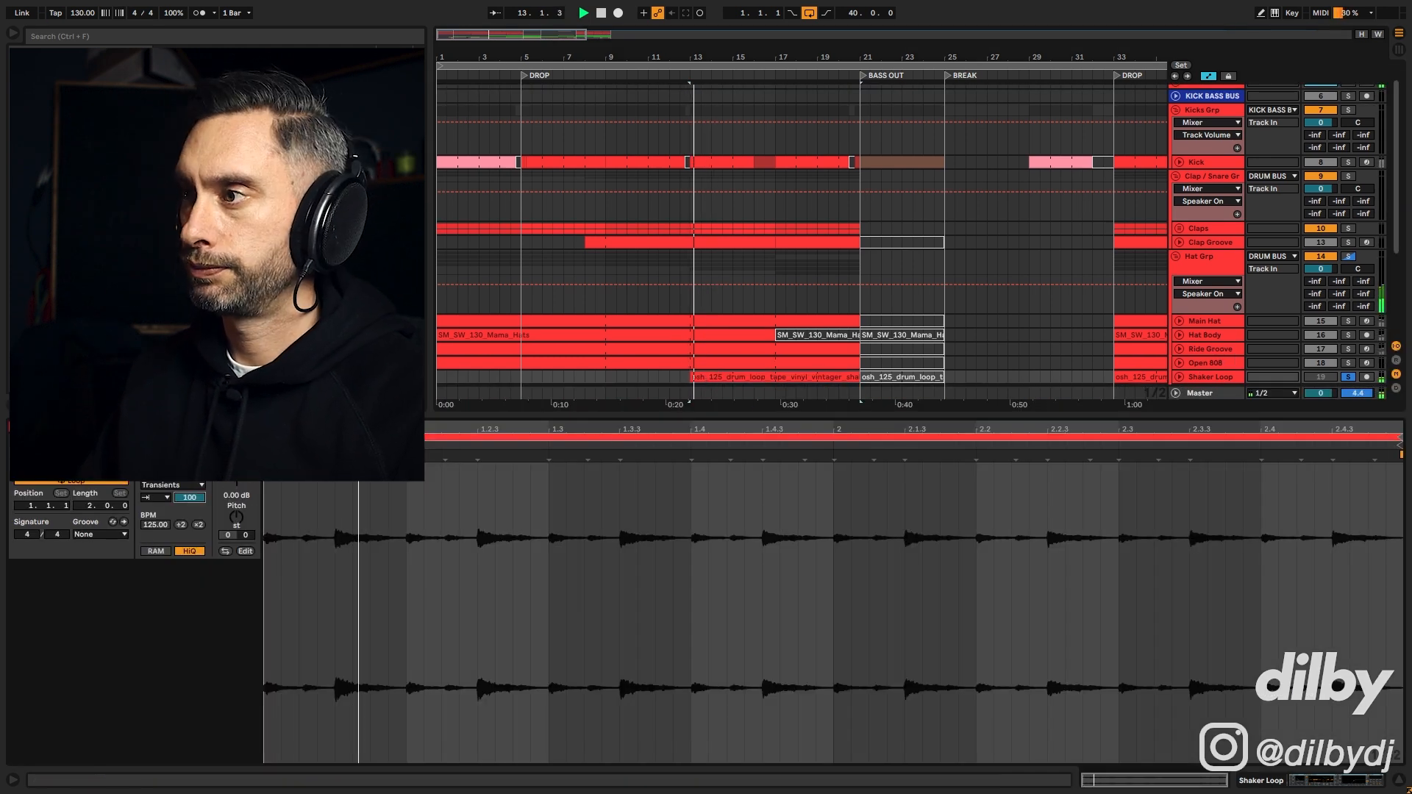
key("ctrl+z")
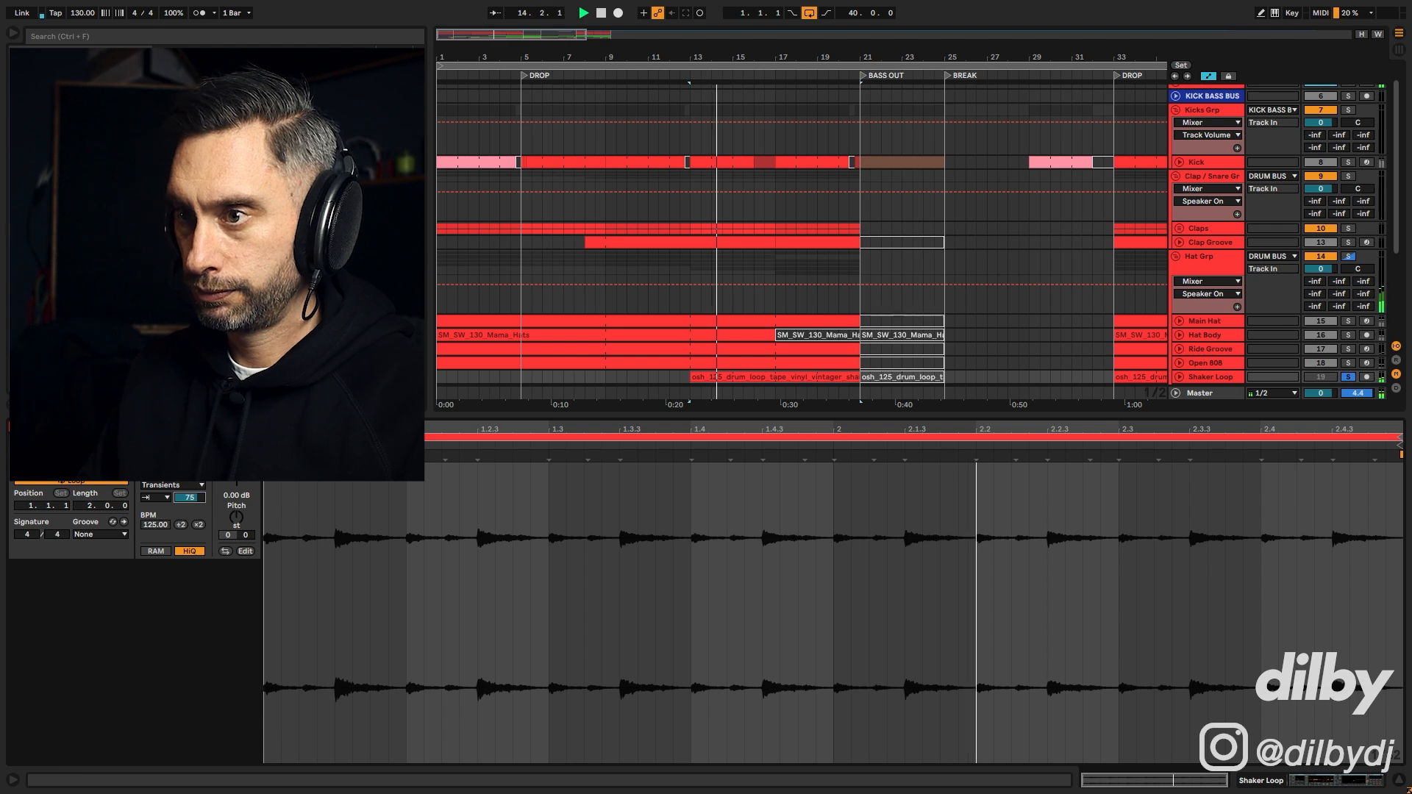
key("space")
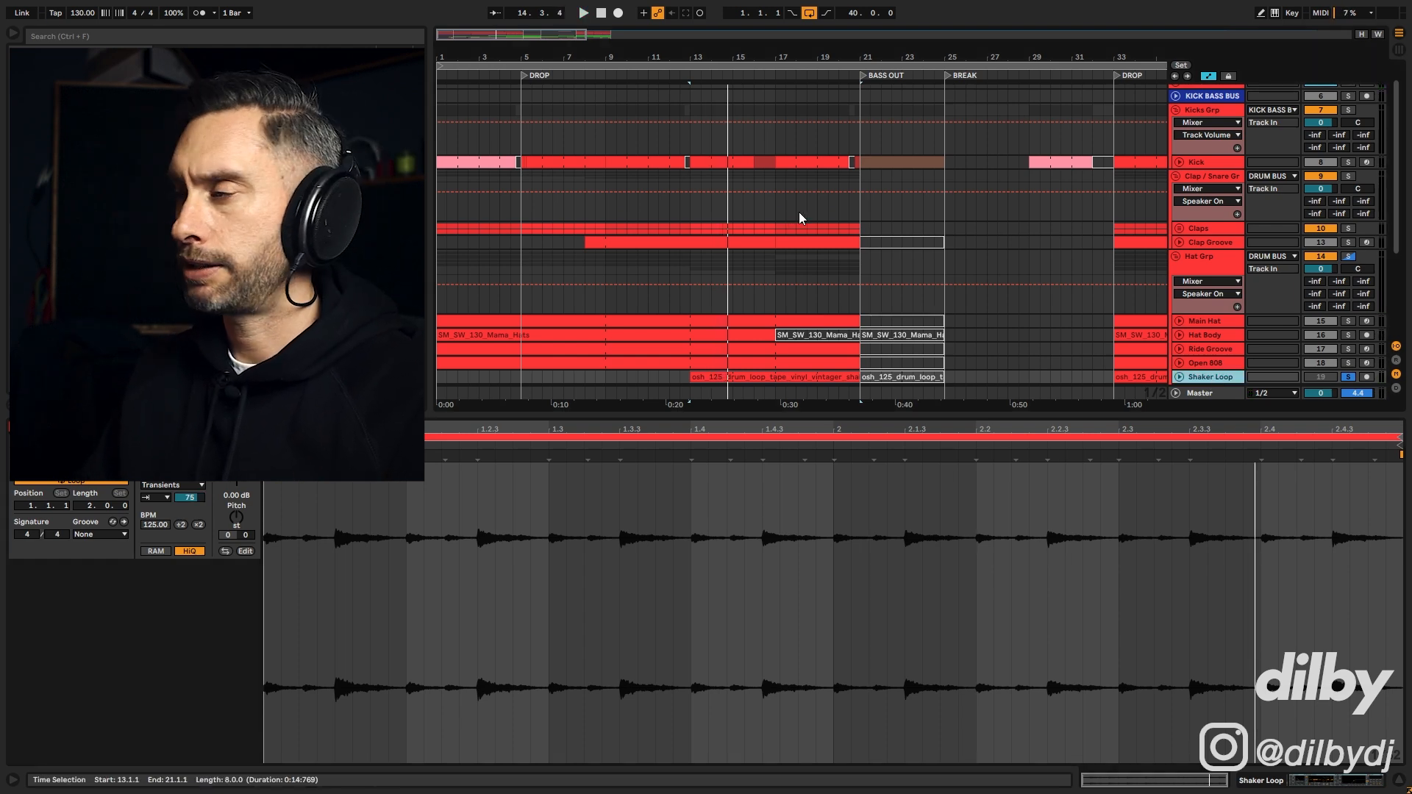
Step: Play the Shaker Loop with its effect rack switched on, and switch the rack off again
scroll(799, 218, "down", 4)
double_click(1209, 286)
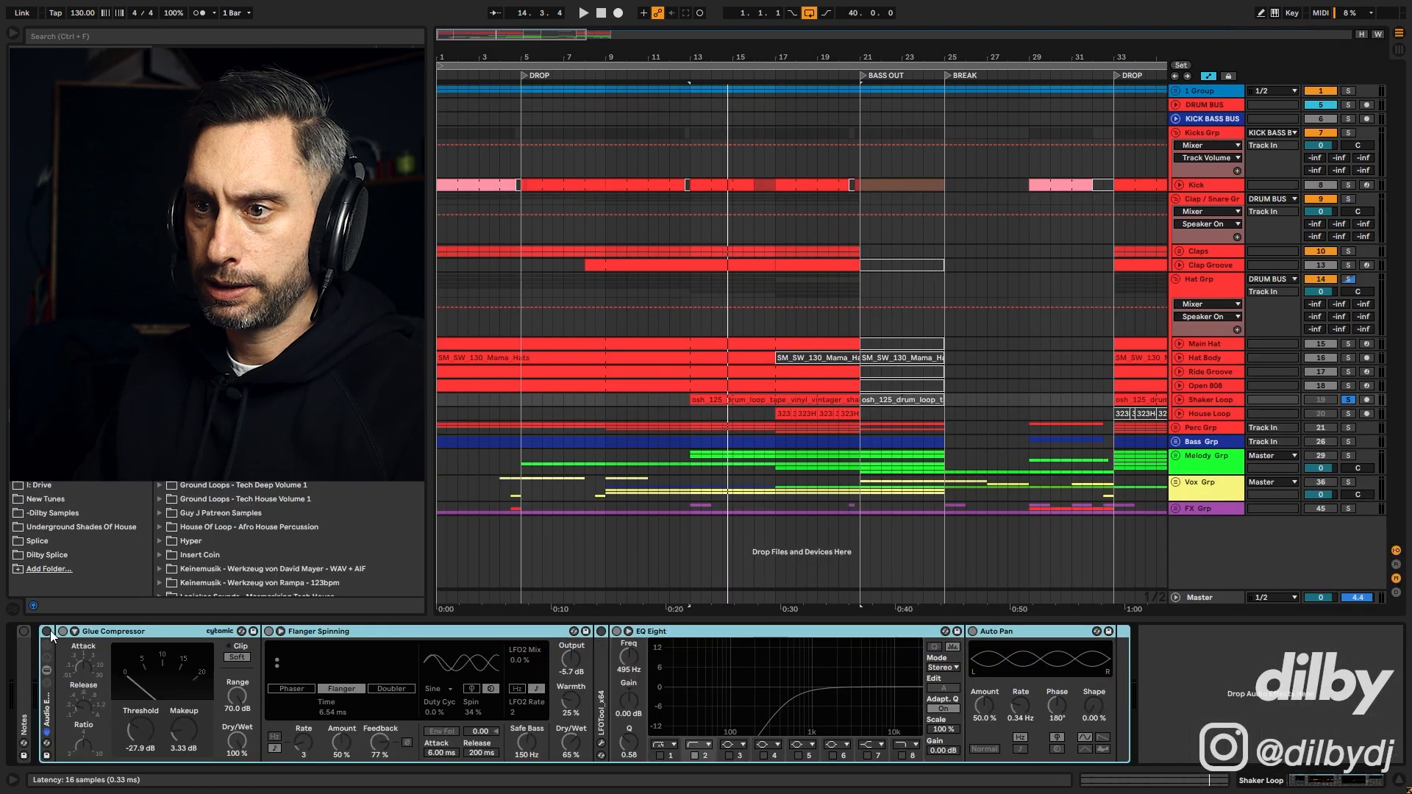
left_click(47, 630)
key("space")
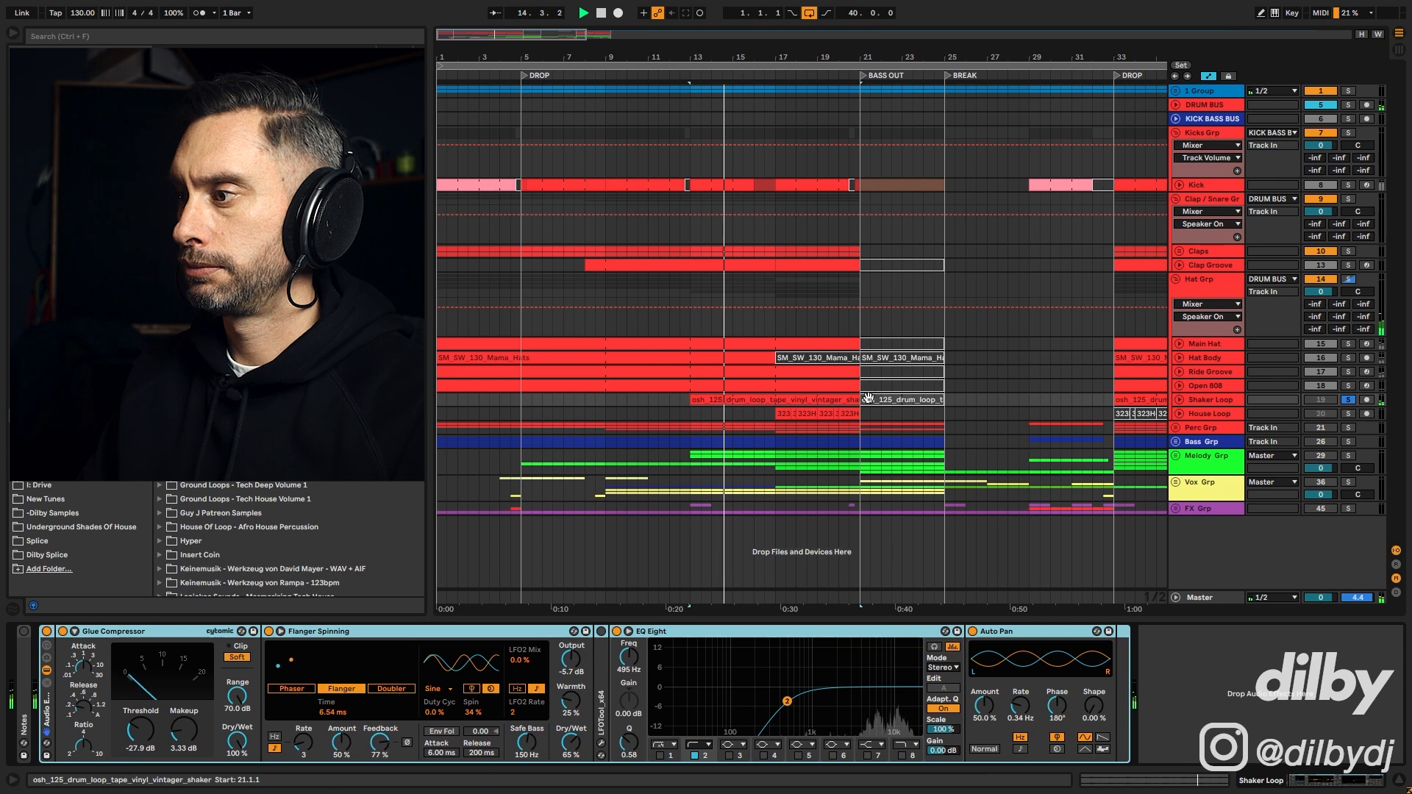
left_click(1215, 398)
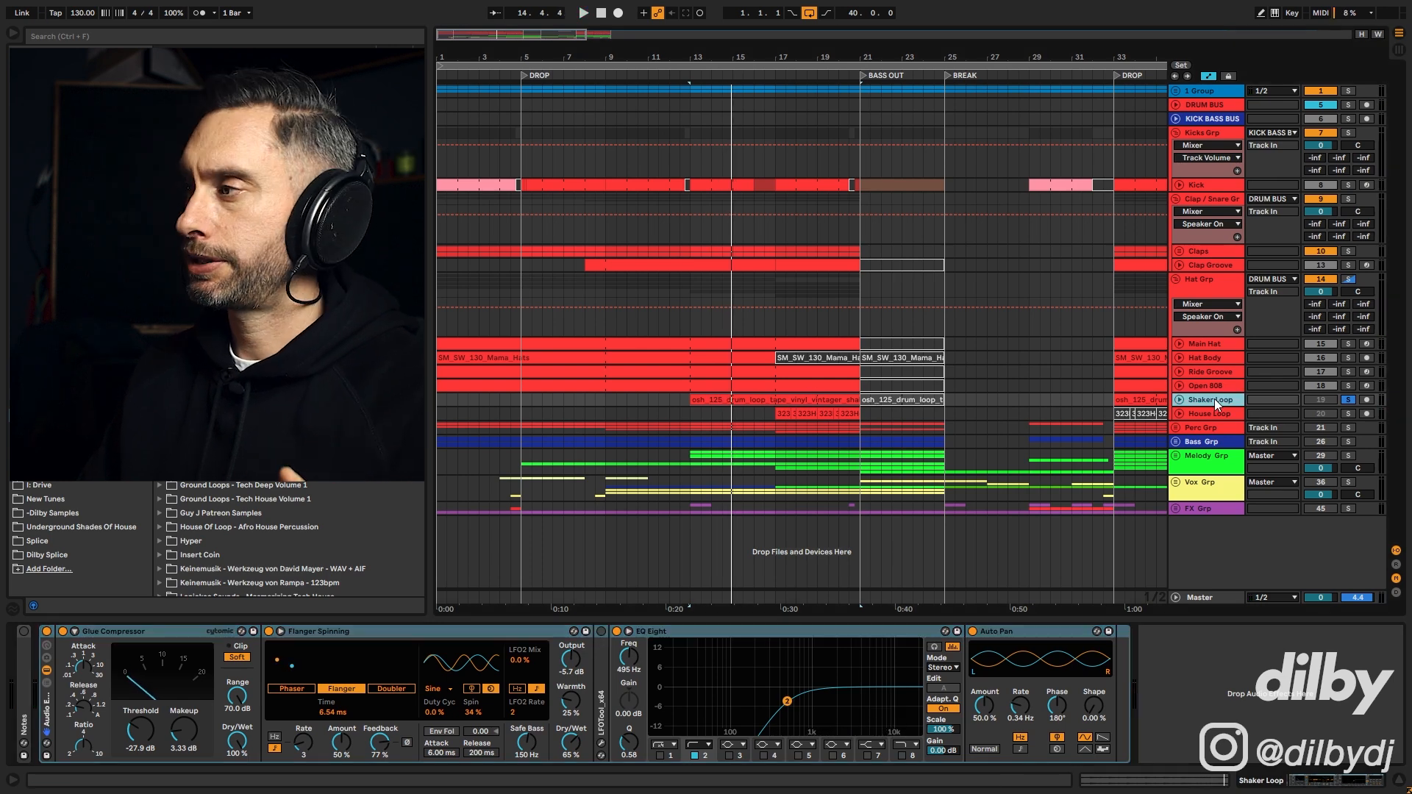
left_click(47, 631)
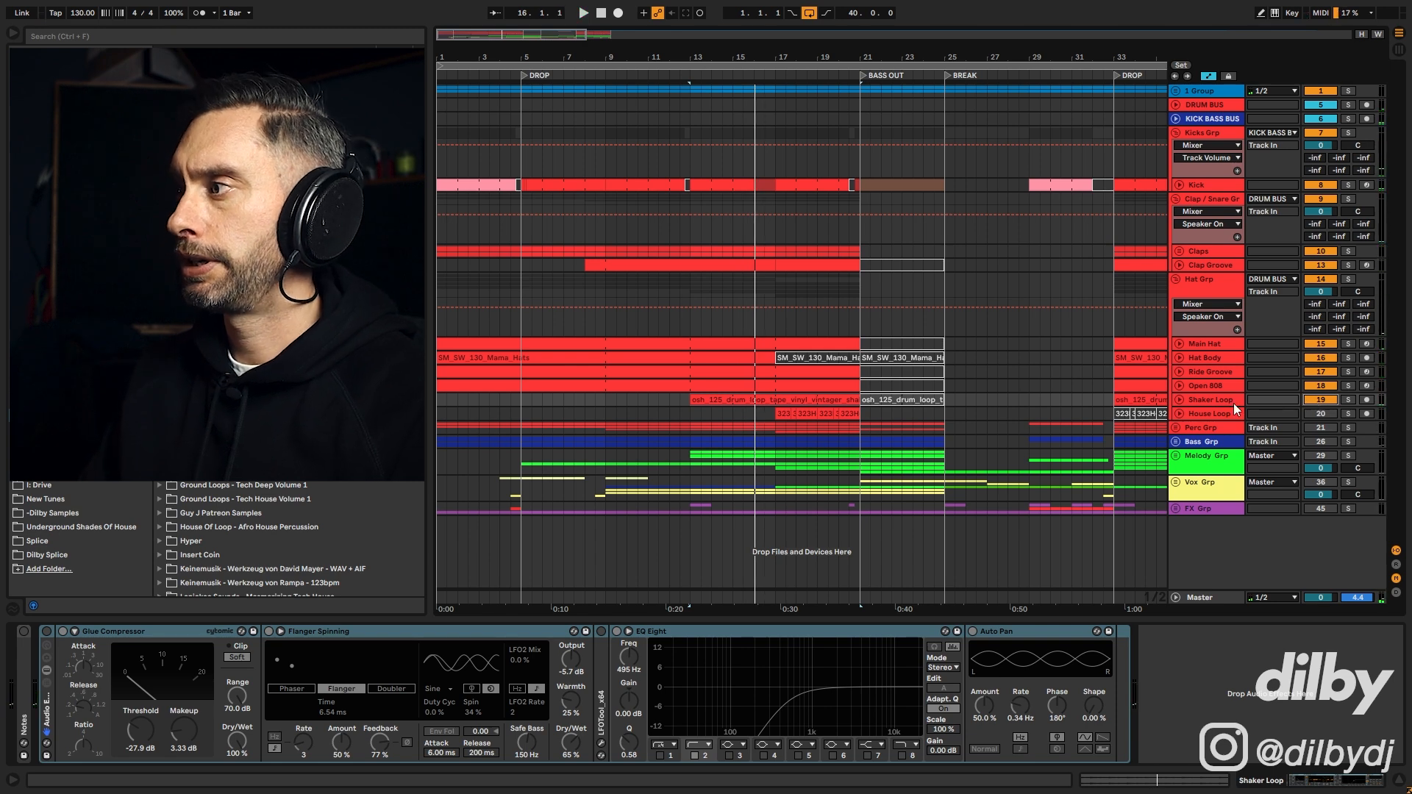
Step: Select the House Loop's first clip and play the track soloed from bar 17
left_click(782, 413)
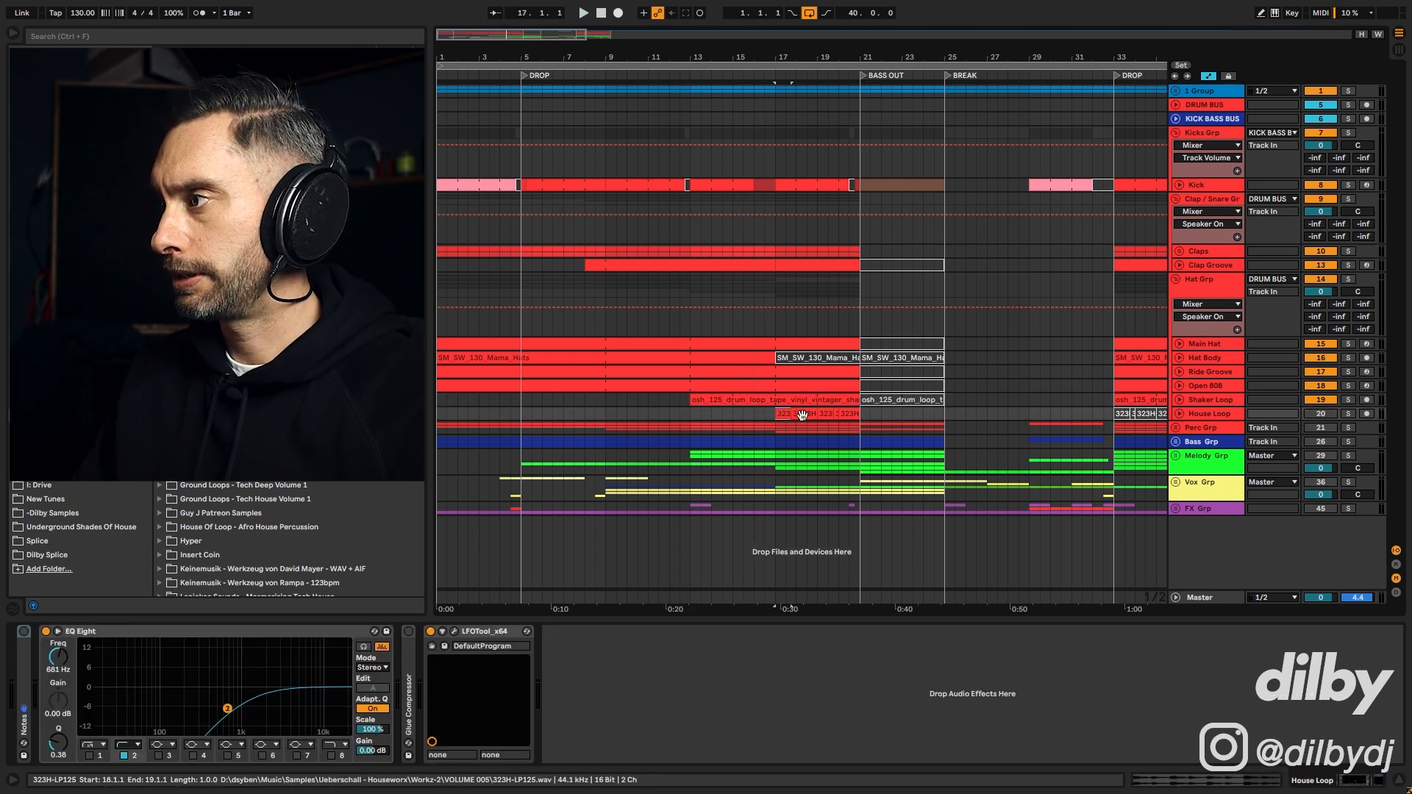
left_click(1348, 413)
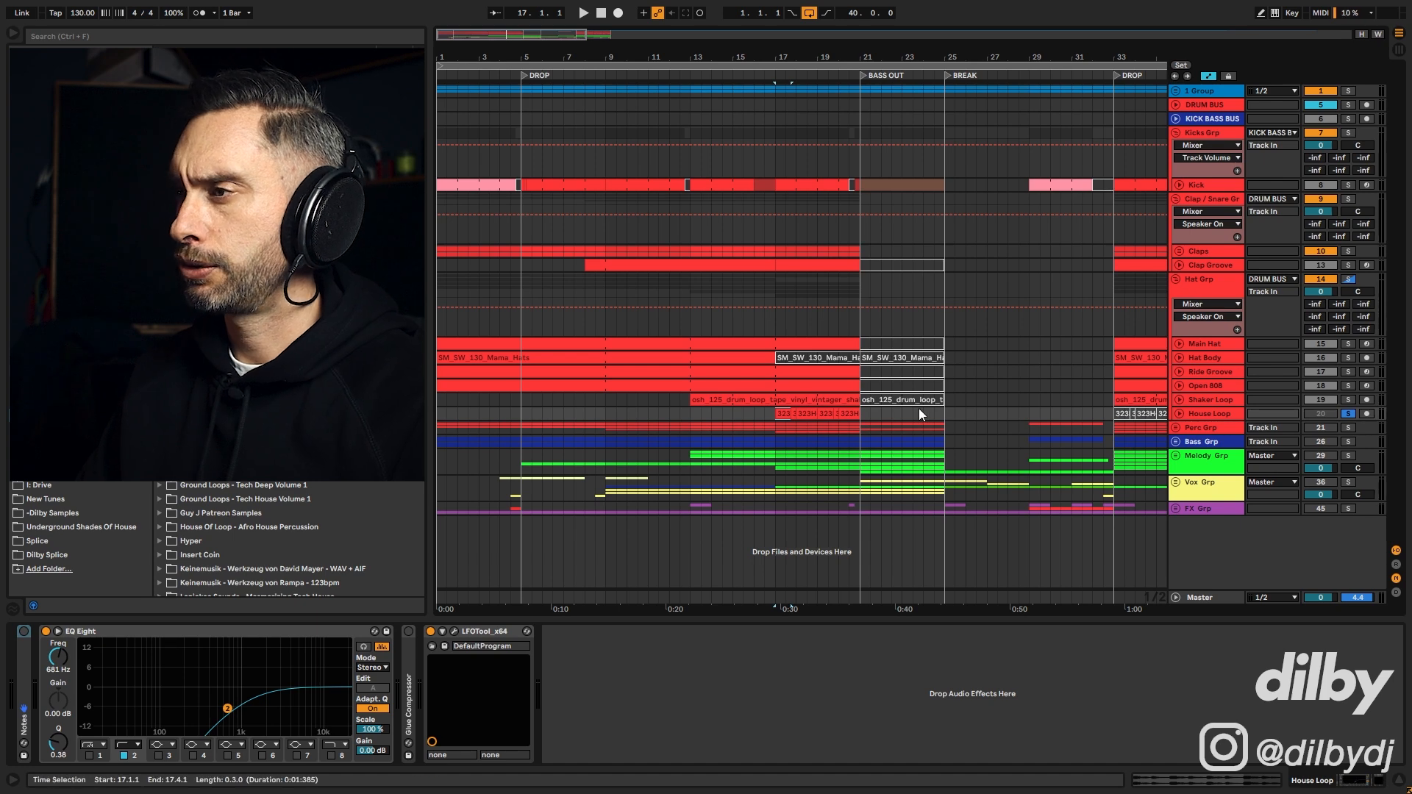
key("space")
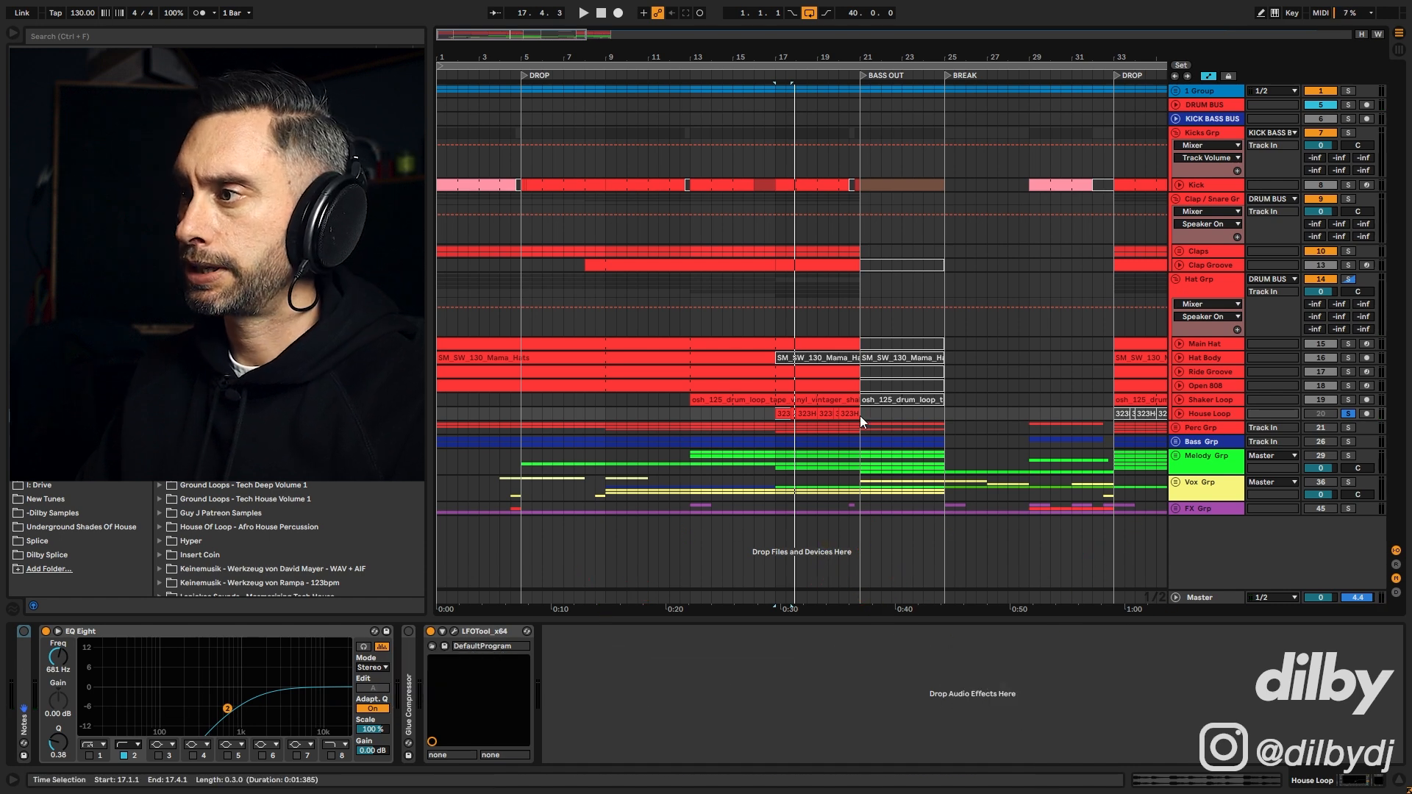
Step: Examine the House Loop's clips and the curve in its LFOTool plugin, and close the plugin window
left_click_drag(870, 414, 746, 414)
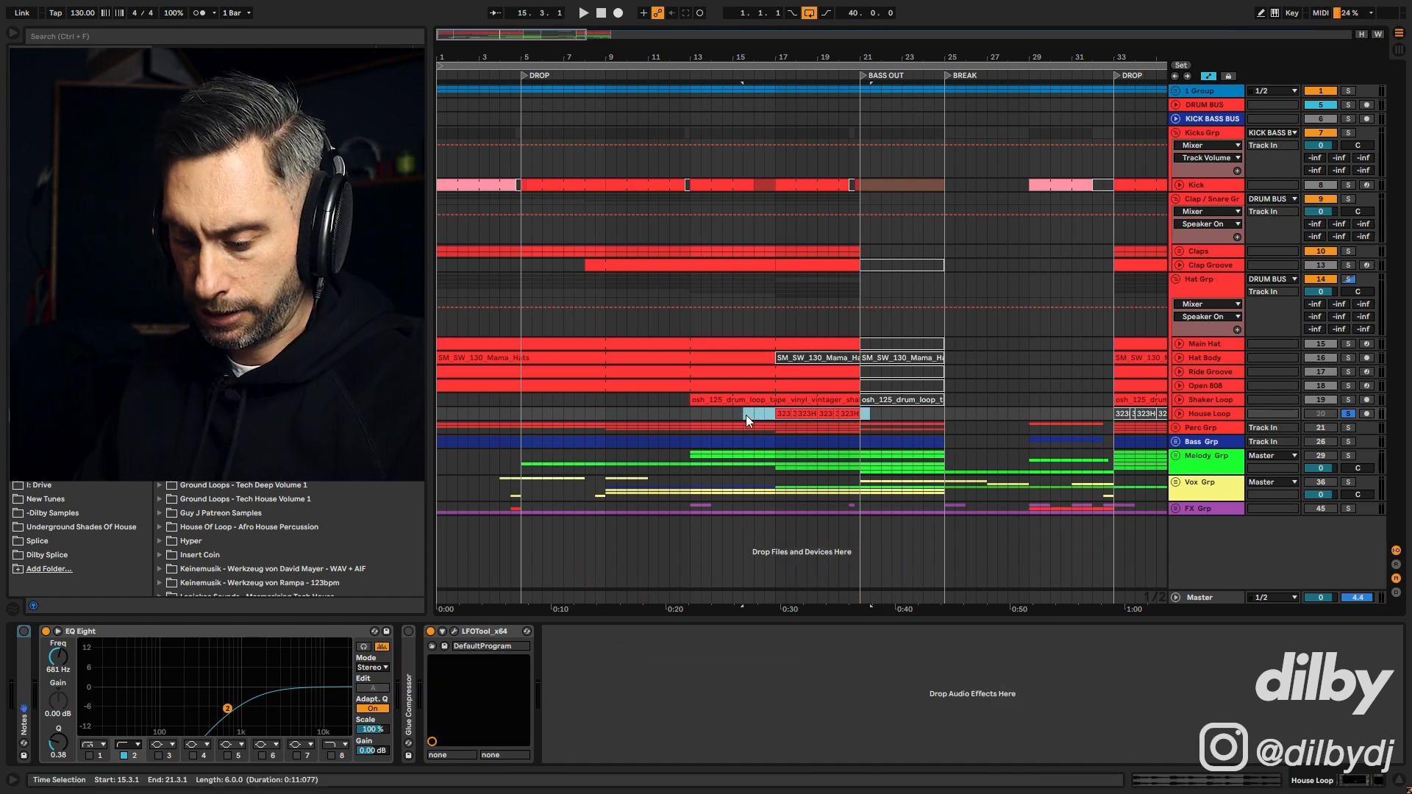
double_click(746, 414)
scroll(939, 328, "down", 2)
key("shift+Tab")
left_click(454, 631)
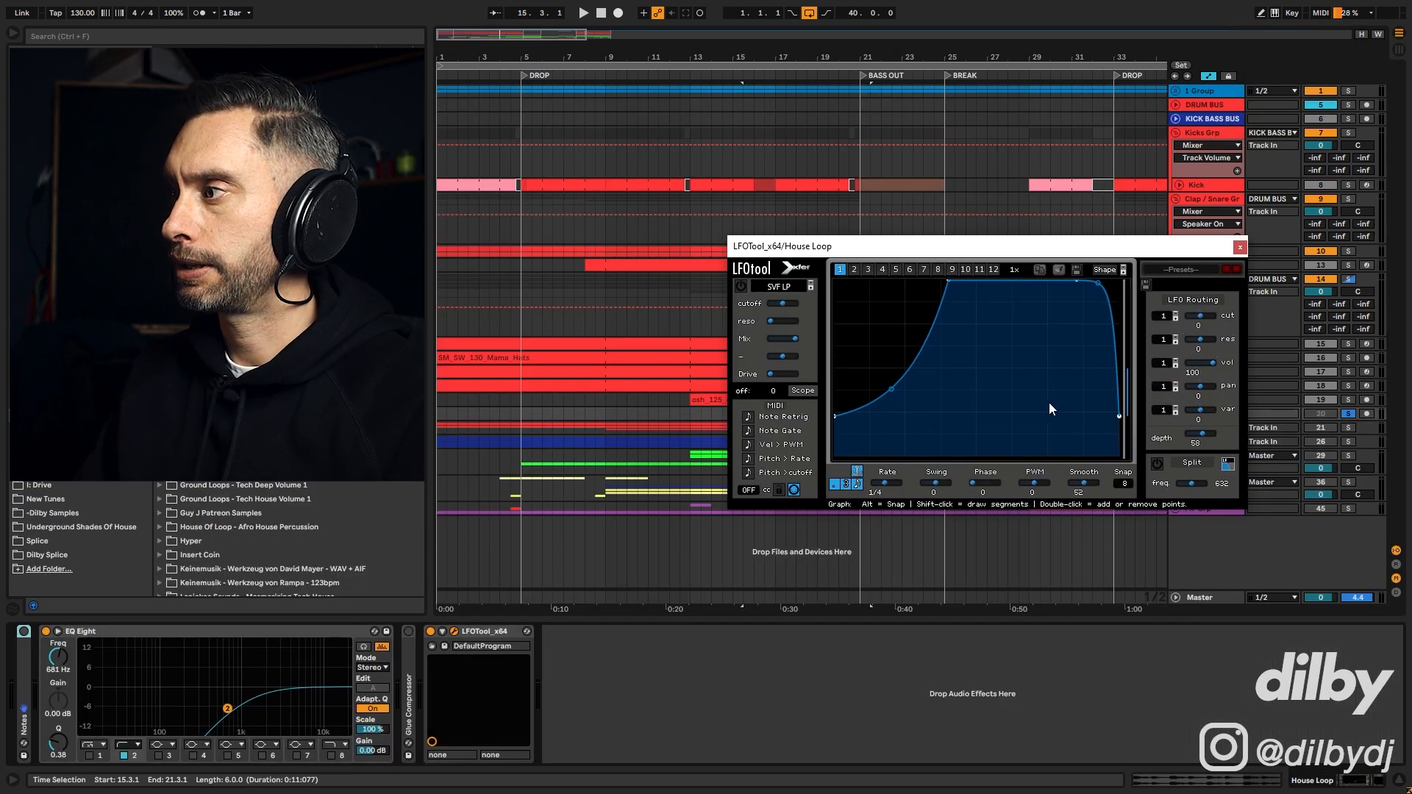
left_click(1239, 247)
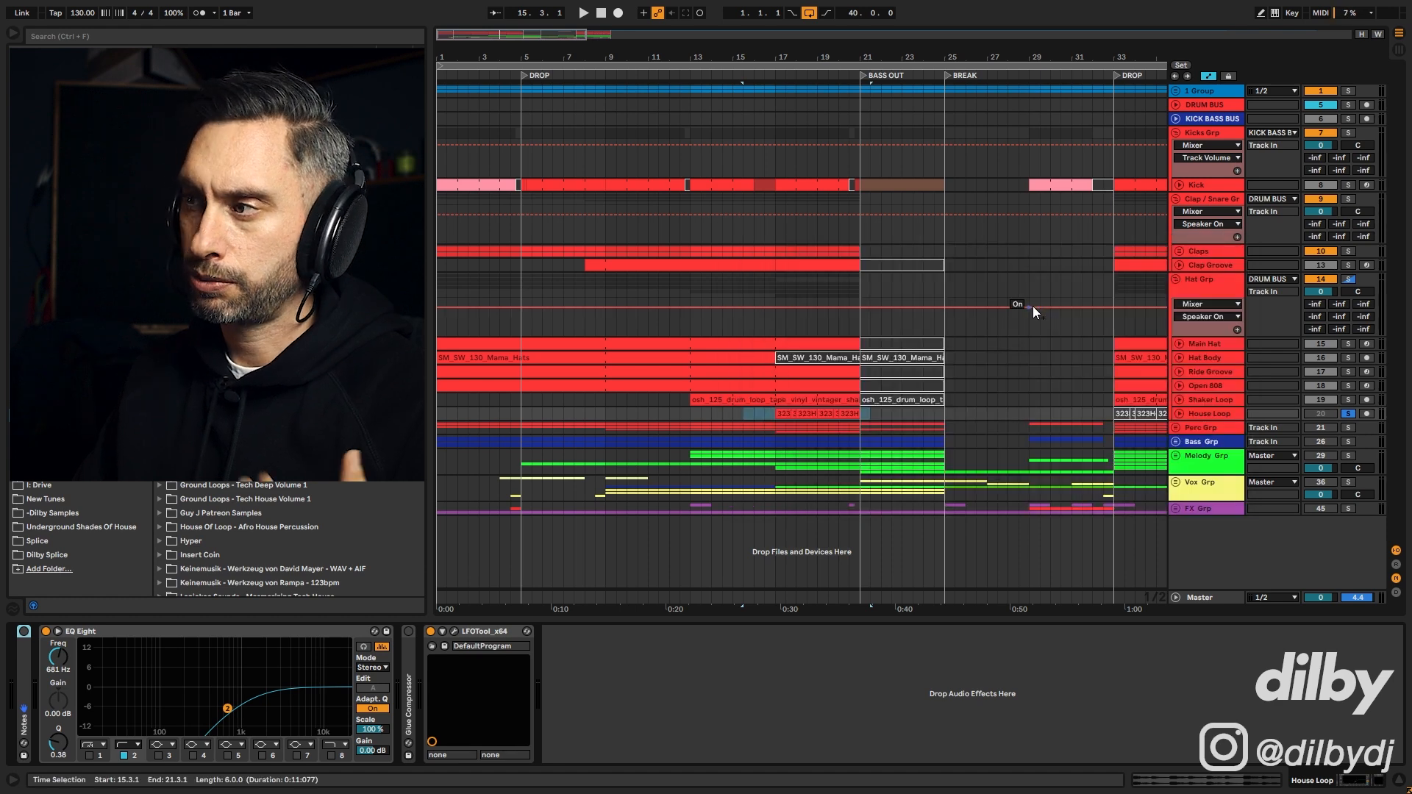
Step: Check the Hat Body track for comparison and locate the House Loop's sample, 323H-LP125.wav, in the browser
left_click(1215, 410)
left_click(748, 416)
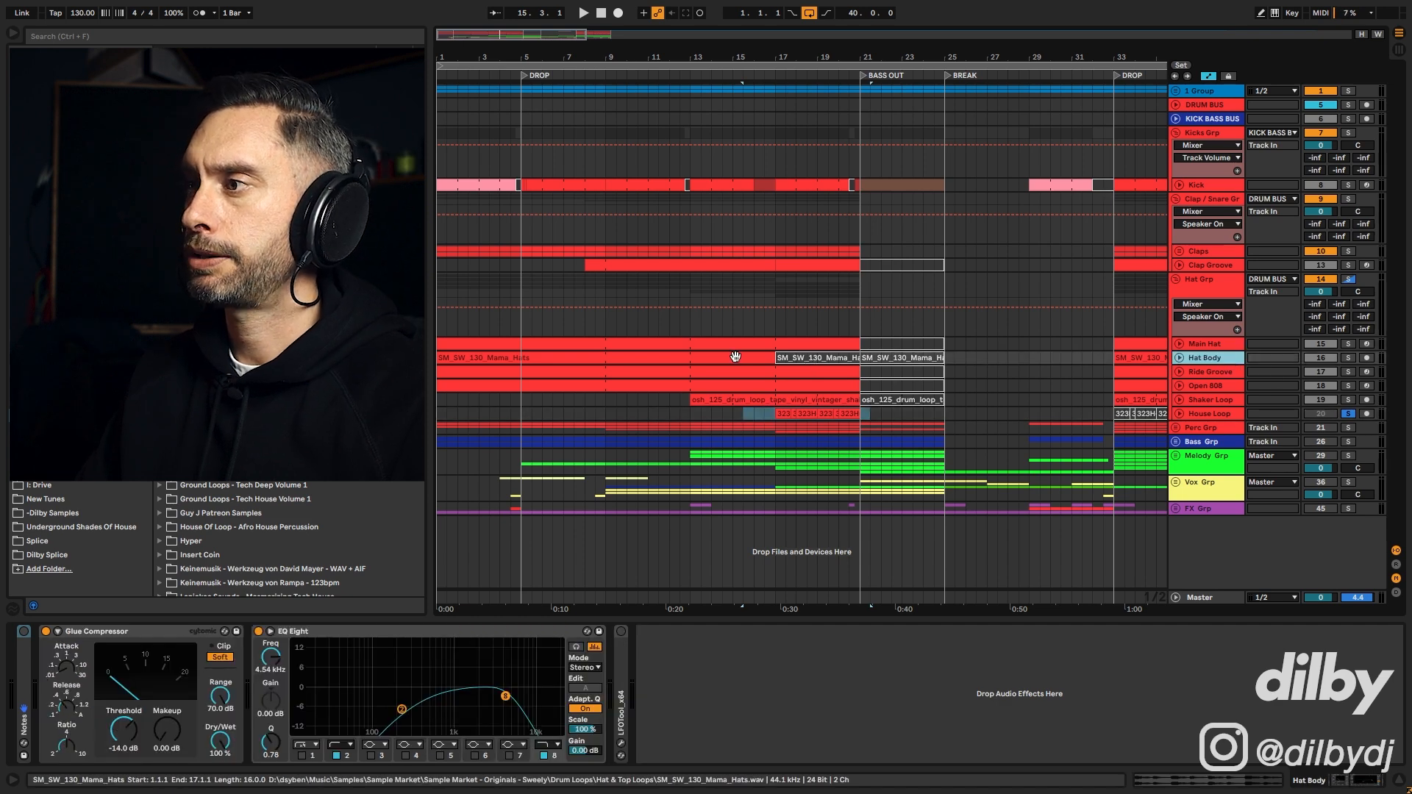
left_click(743, 413)
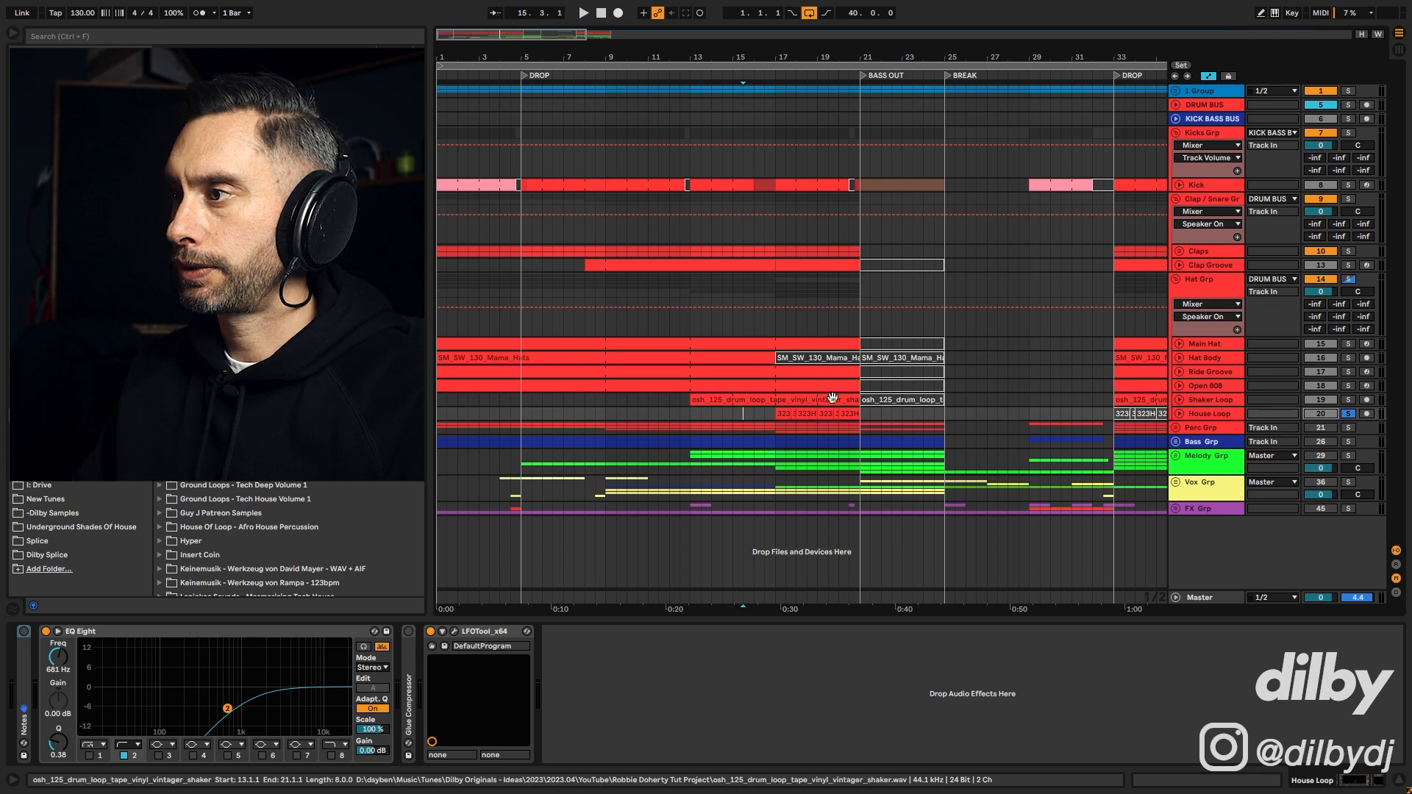
right_click(783, 414)
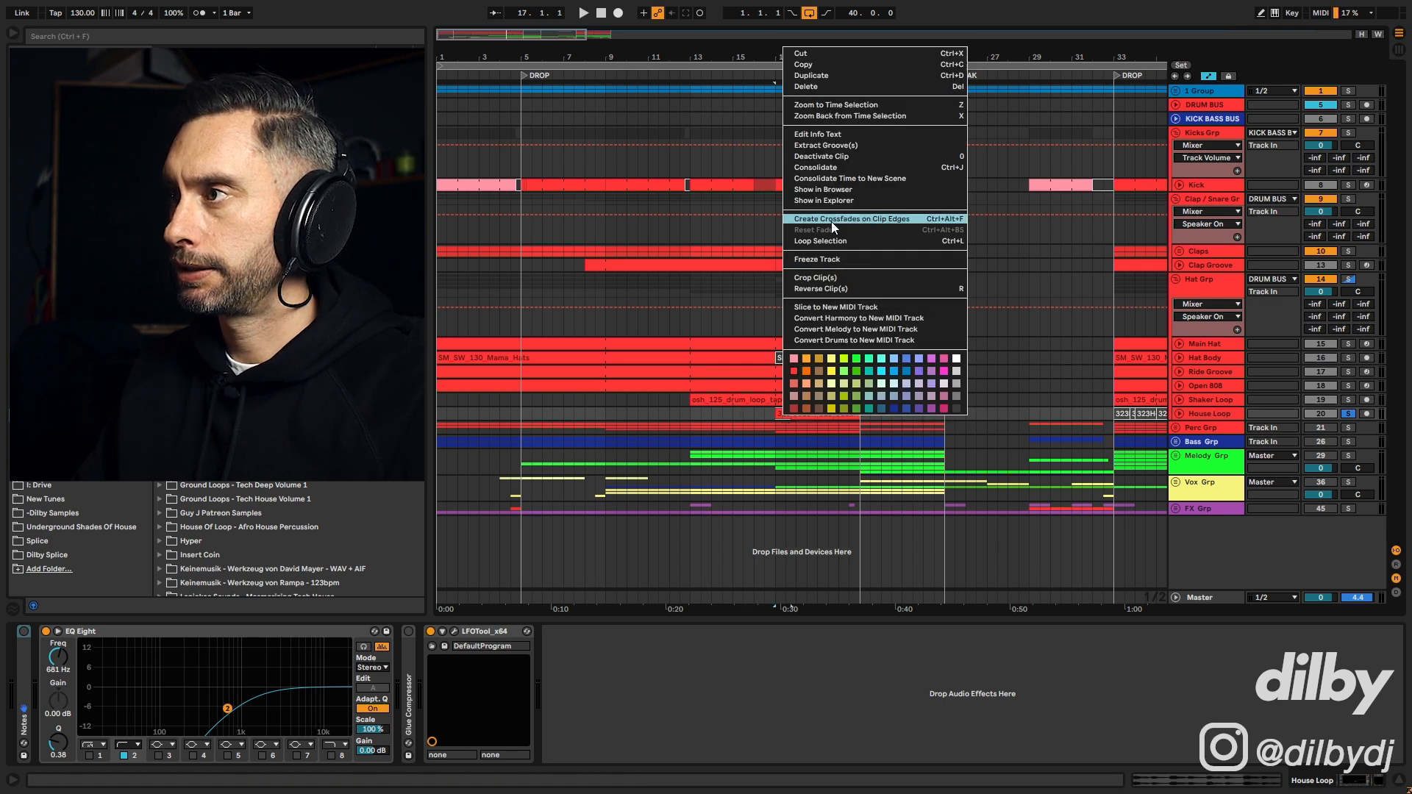
left_click(822, 189)
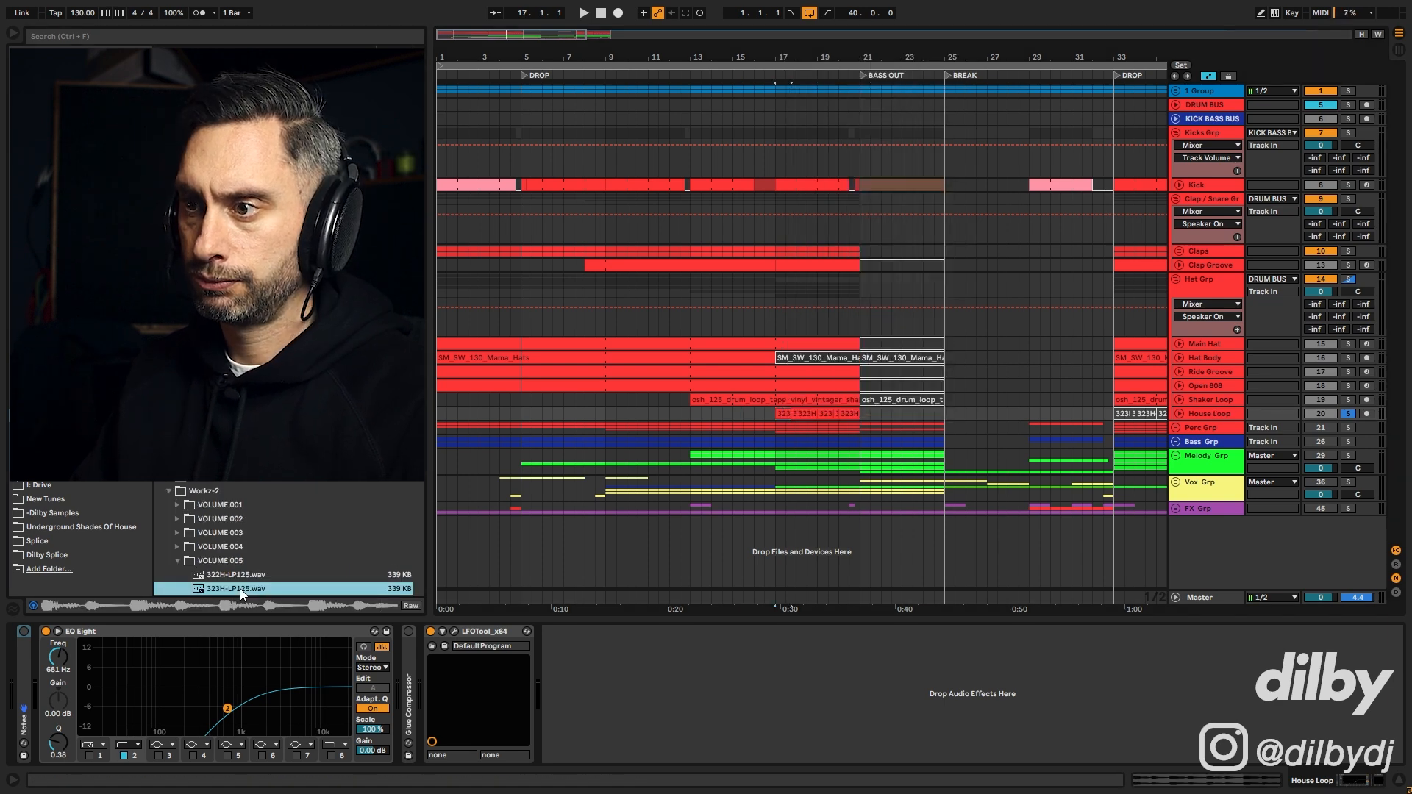
left_click(747, 655)
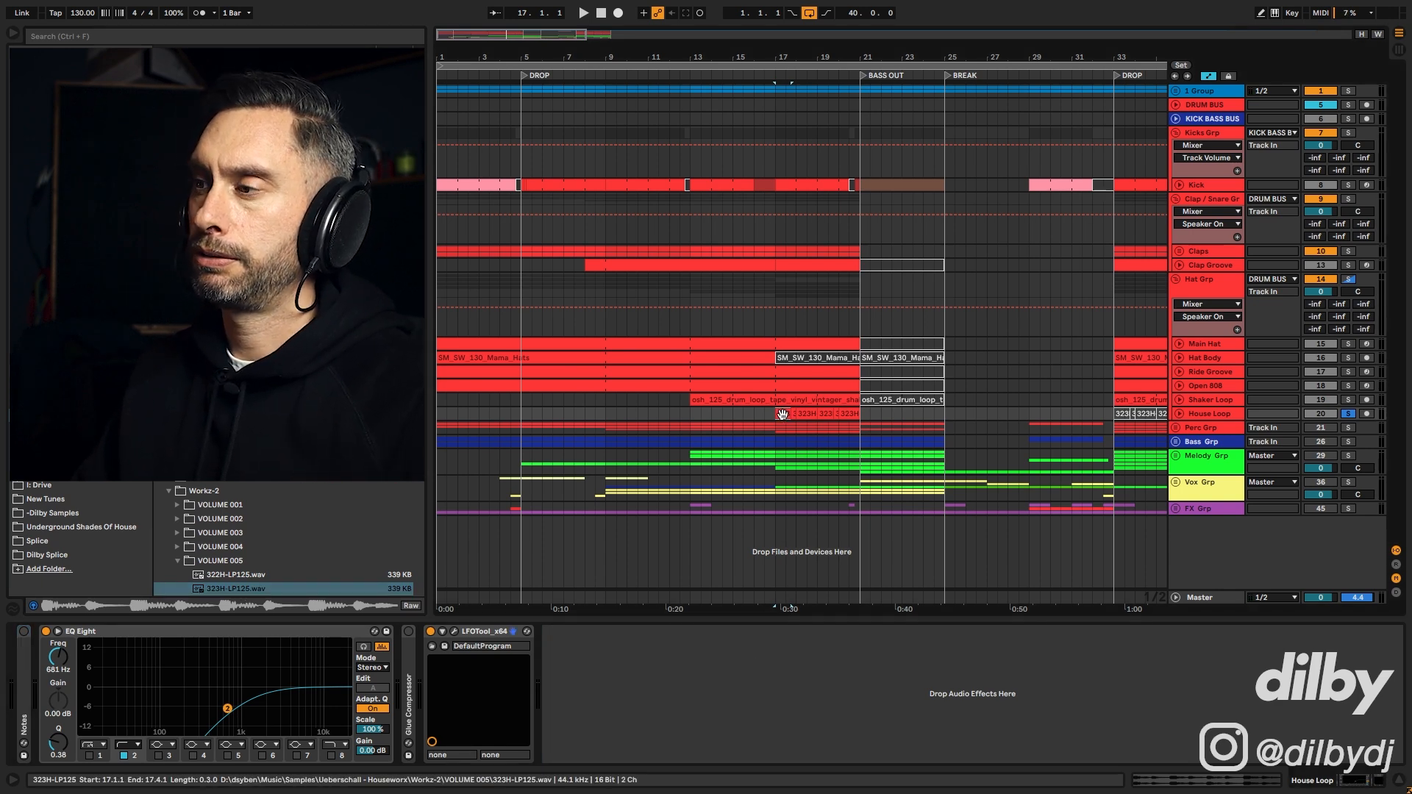
Step: Release the House Loop's solo and play it with the other drums from just before it enters at bar 17
left_click(740, 422)
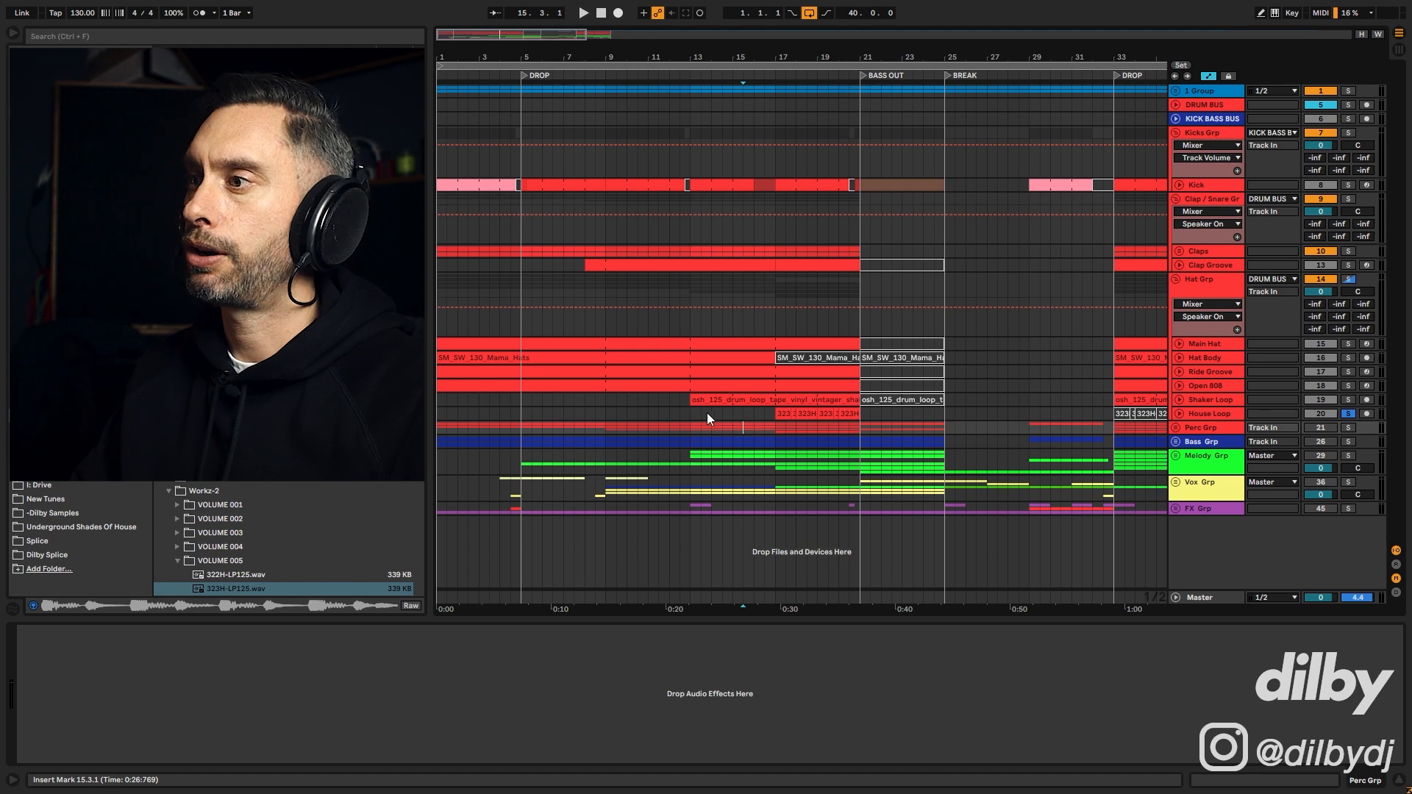
left_click(753, 413)
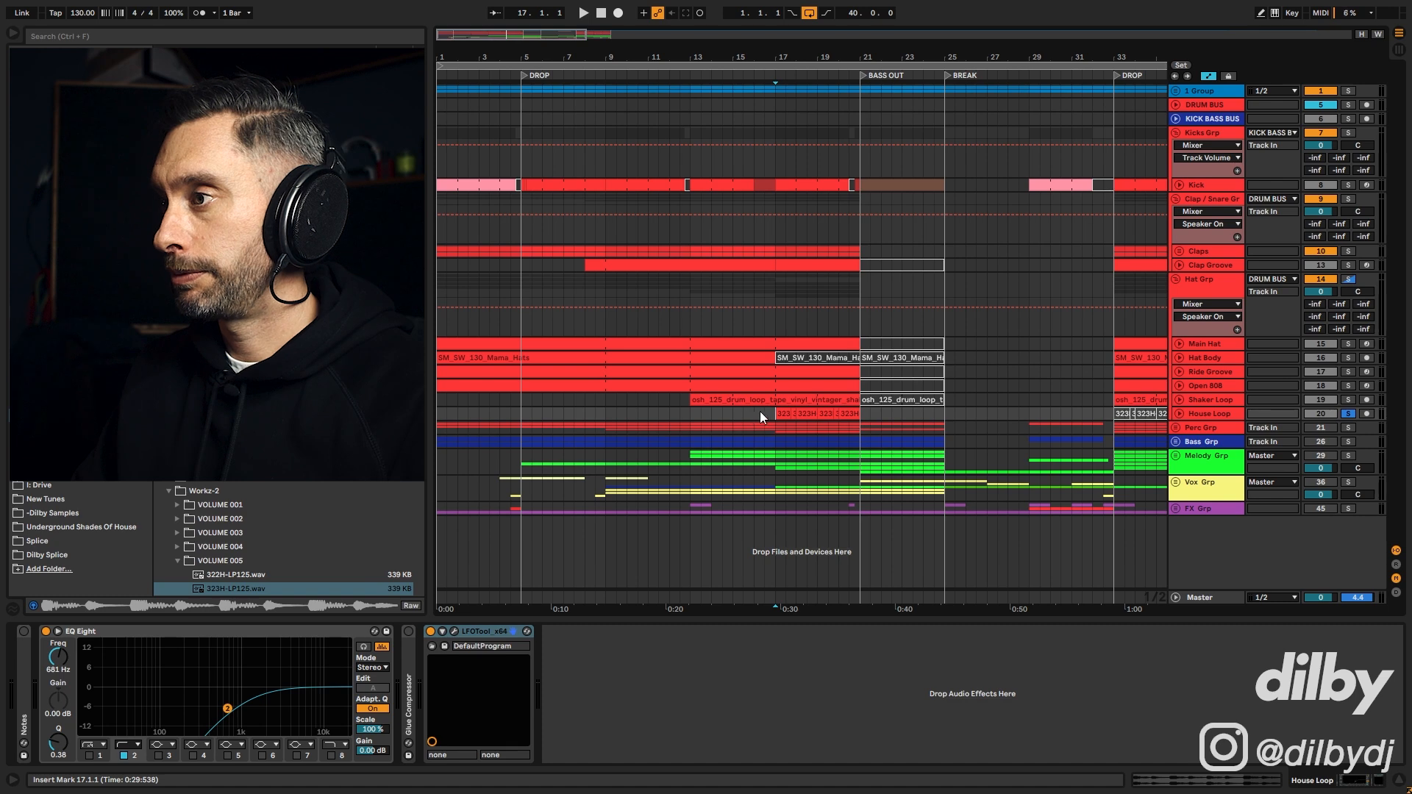
left_click(1353, 413)
key("space")
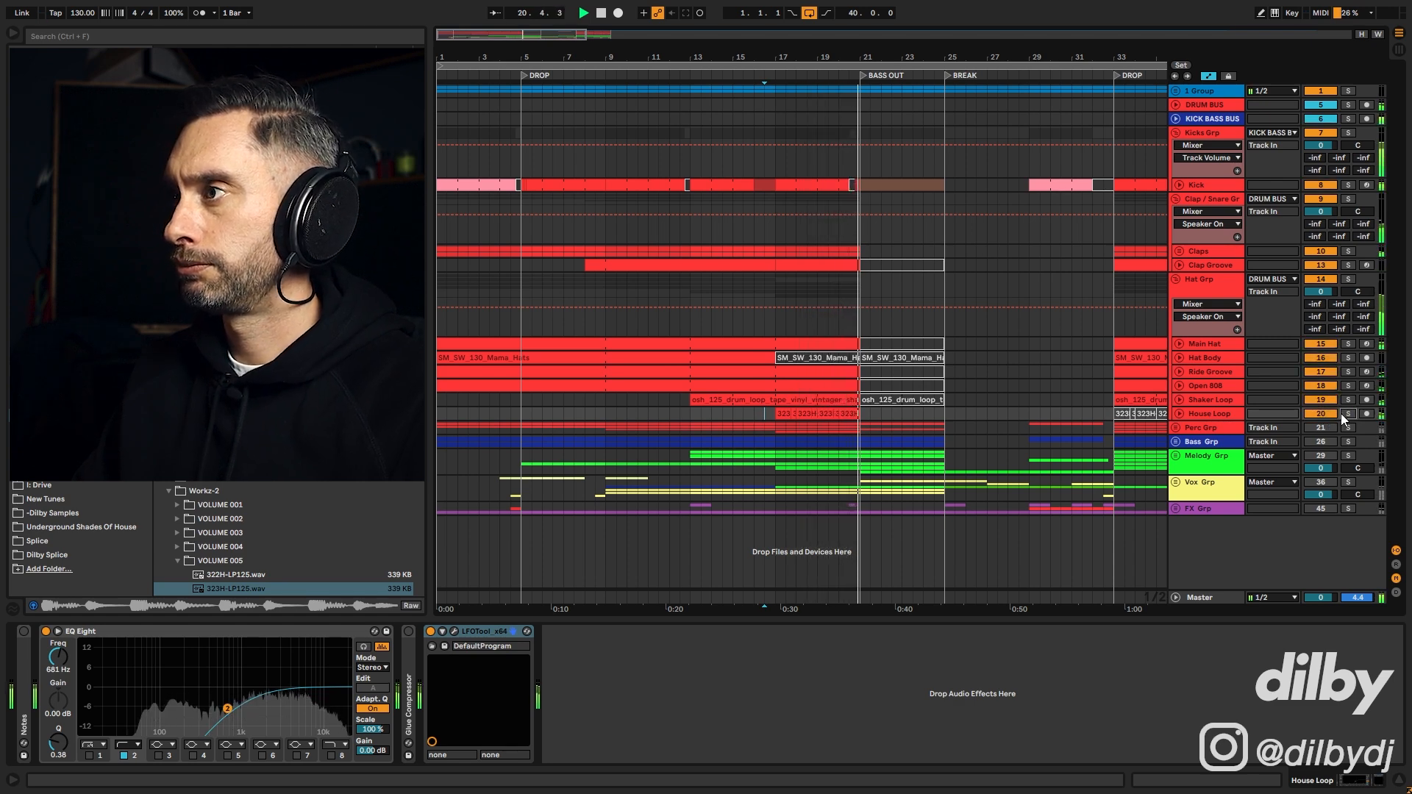
key("space")
Step: Expand Perc Grp, activate the Rim track and view the devices on Rim and Perc
left_click(743, 317)
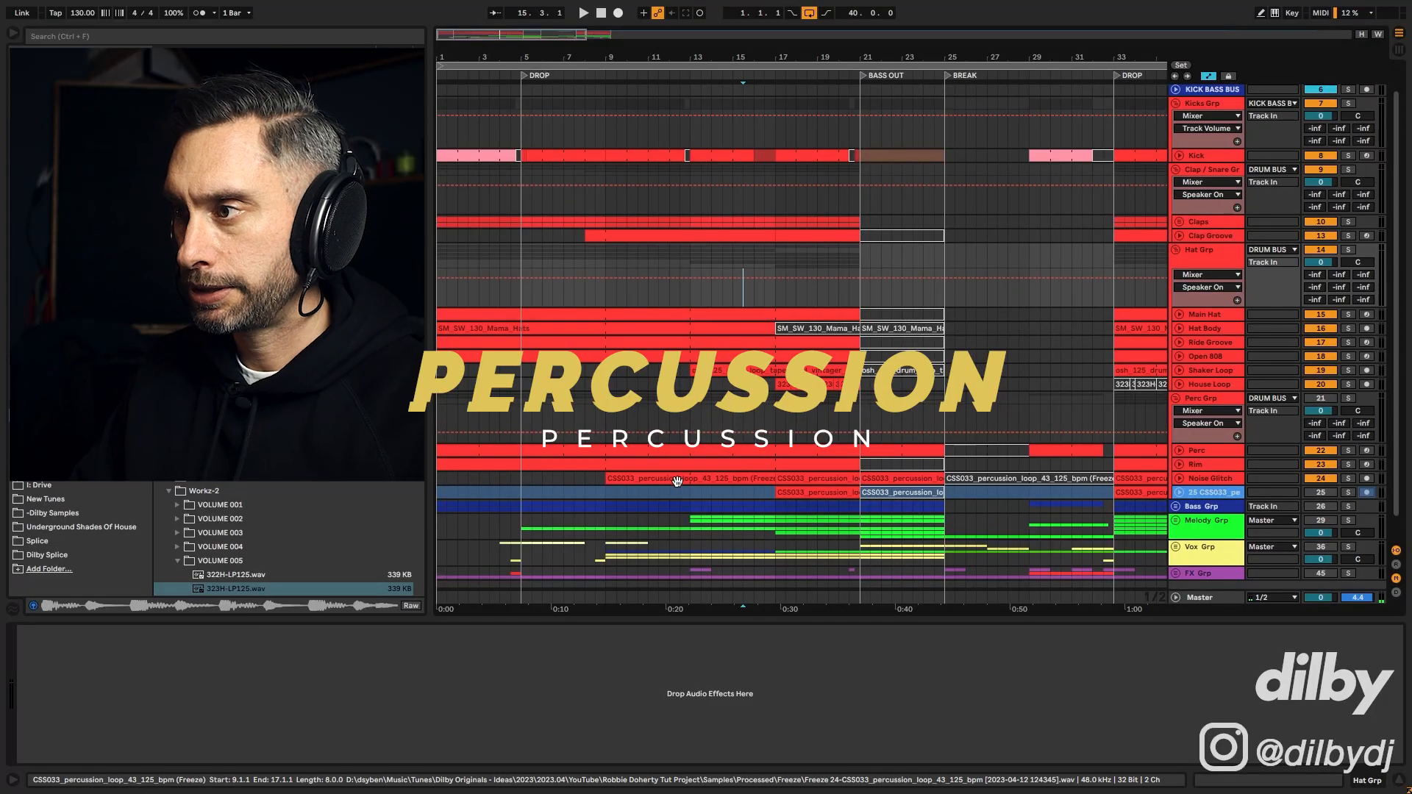
left_click(1320, 464)
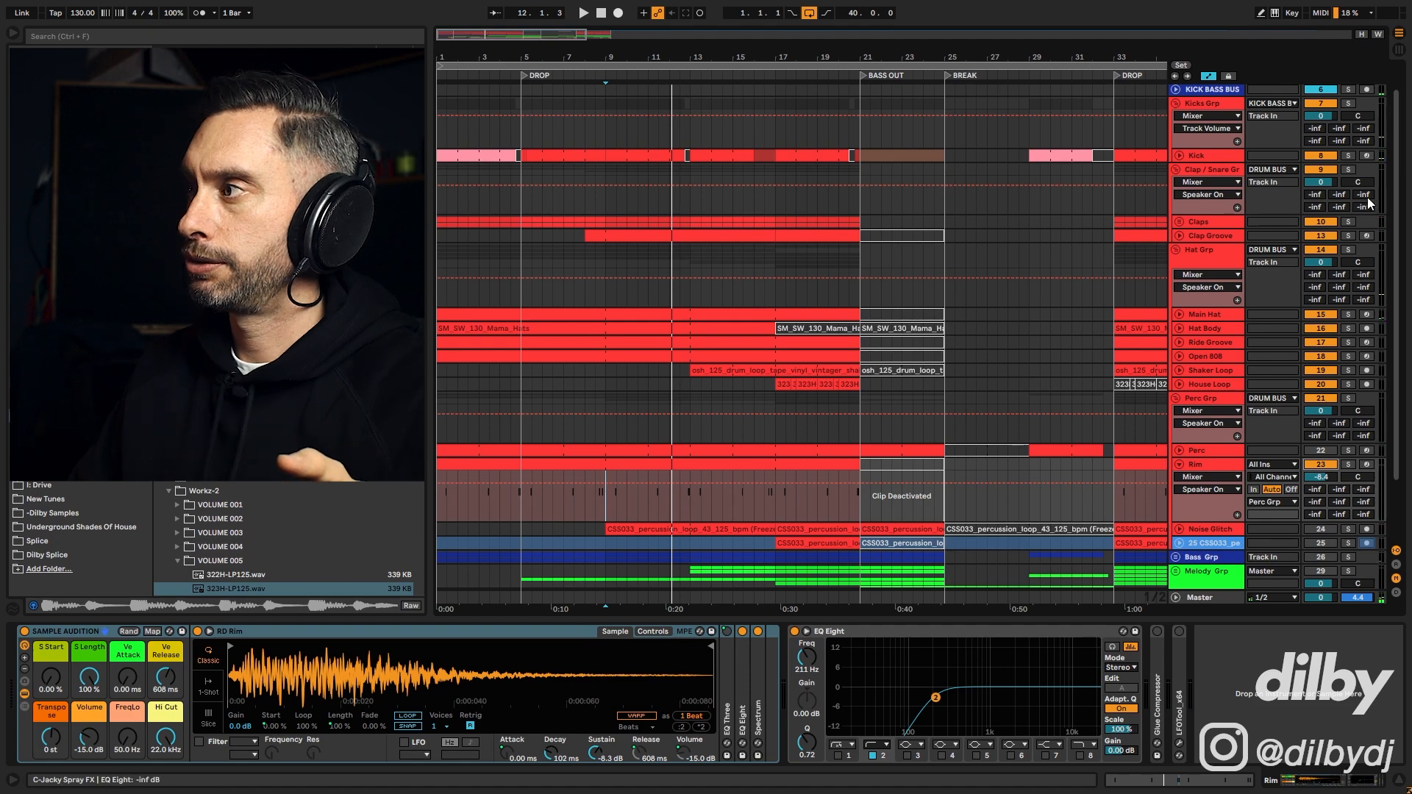
left_click(1235, 451)
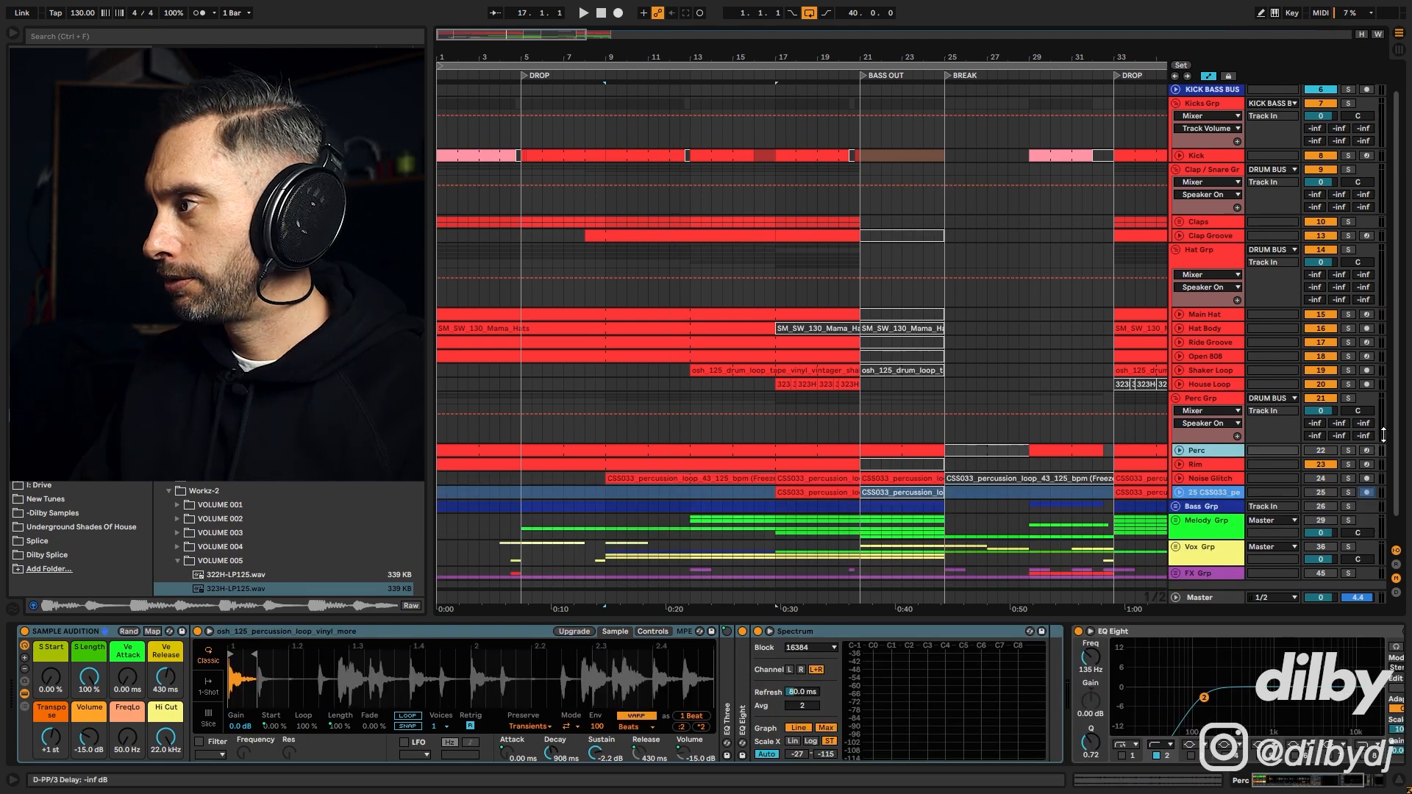
Step: Open the Perc note pattern, play it soloed from bar 1 and view the track's sampler and effects
double_click(777, 451)
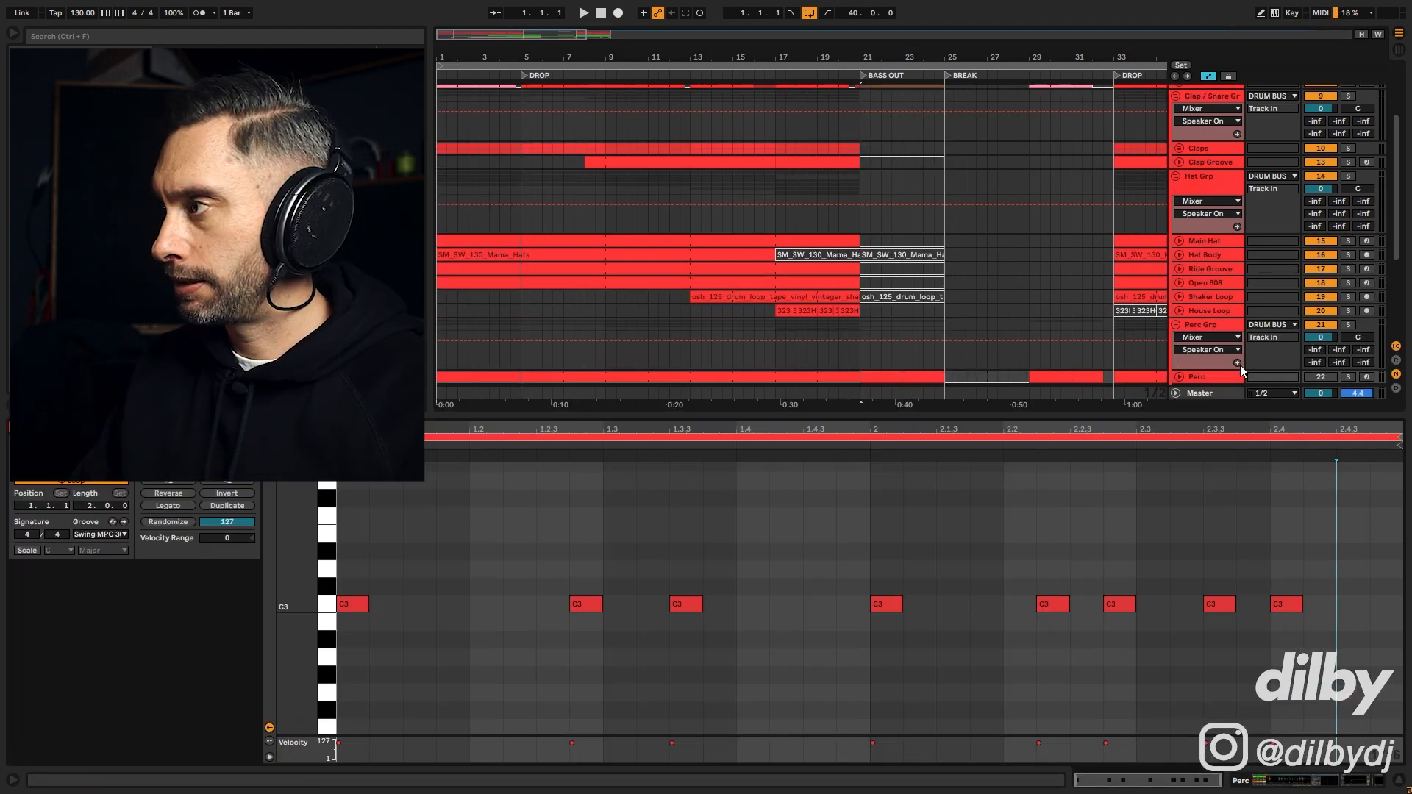
left_click(1348, 376)
key("space")
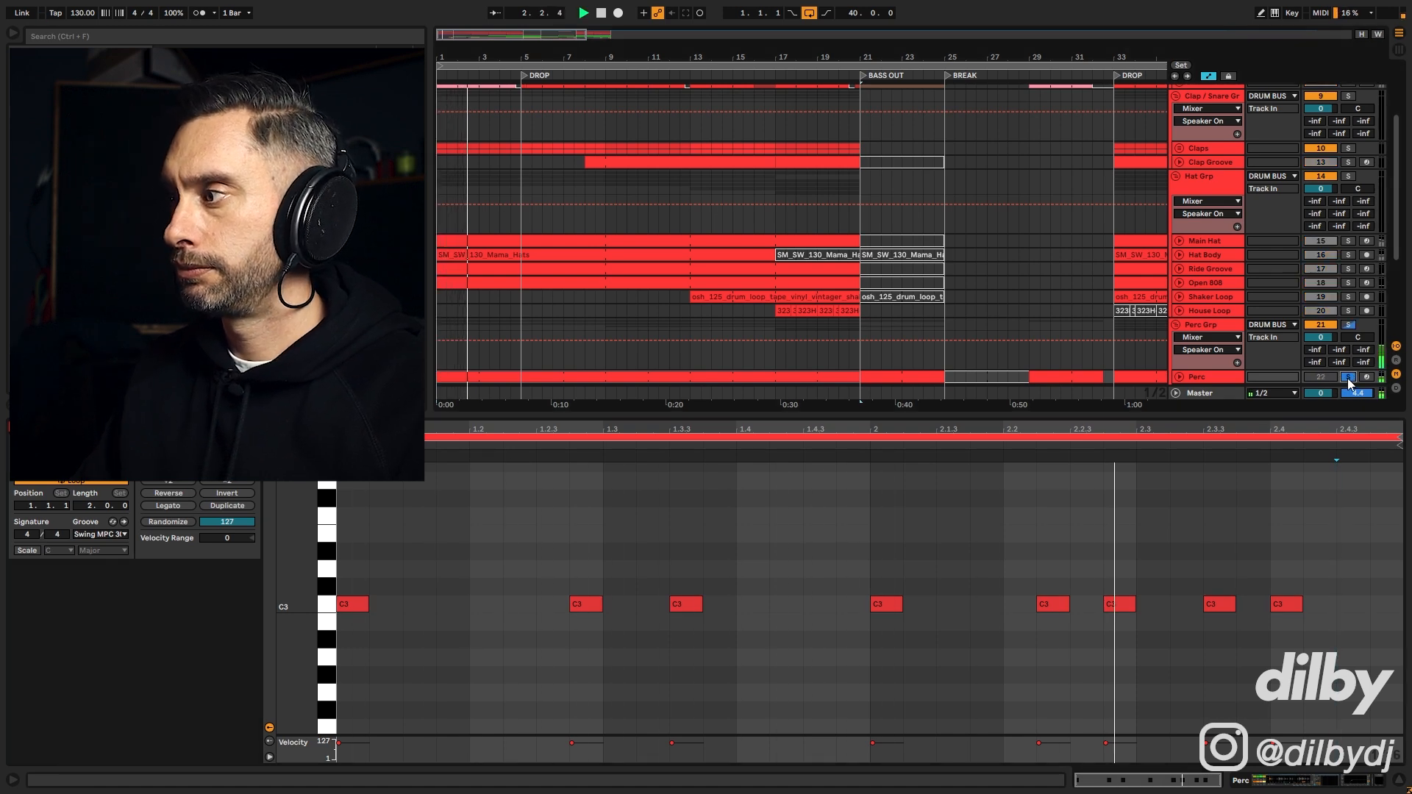
scroll(659, 258, "down", 2)
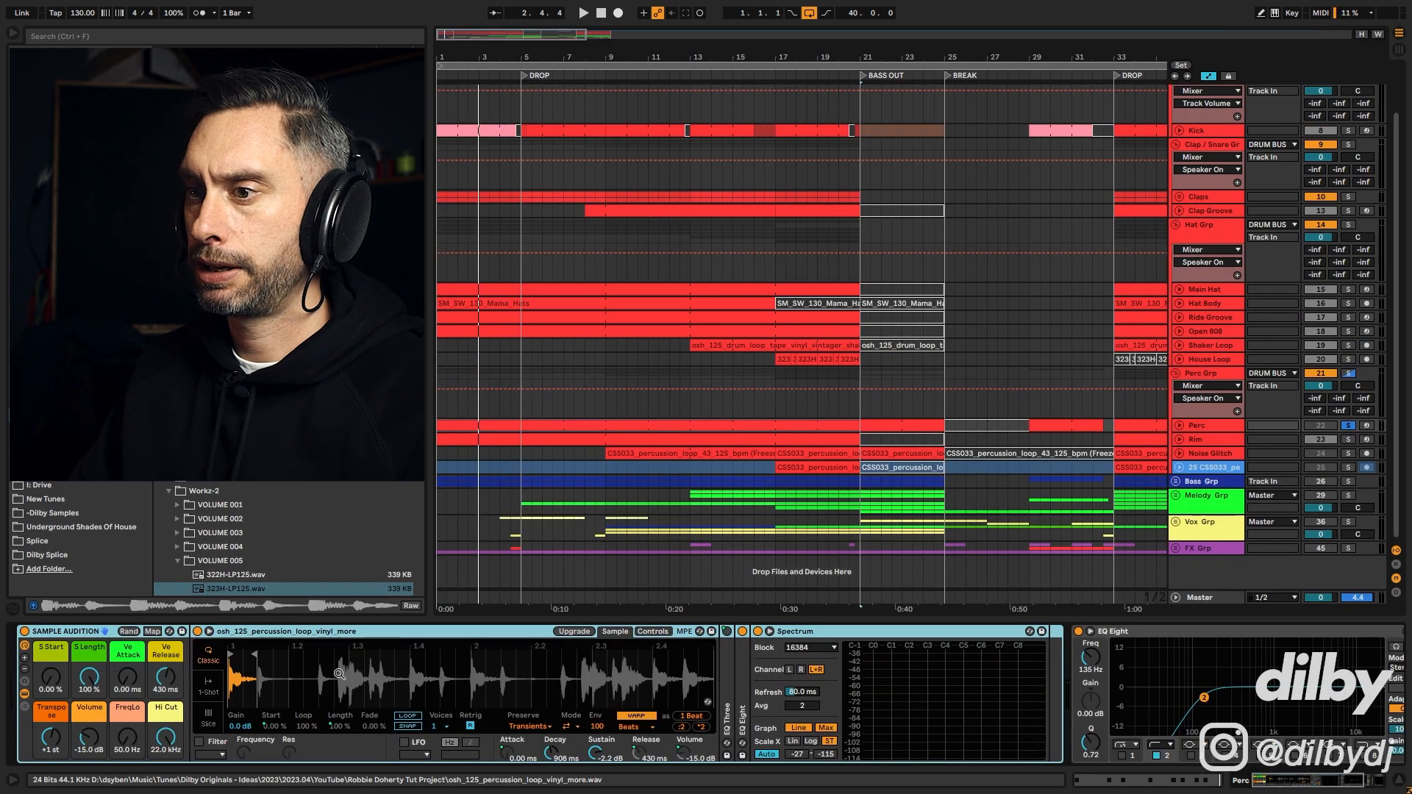
scroll(1365, 175, "up", 1)
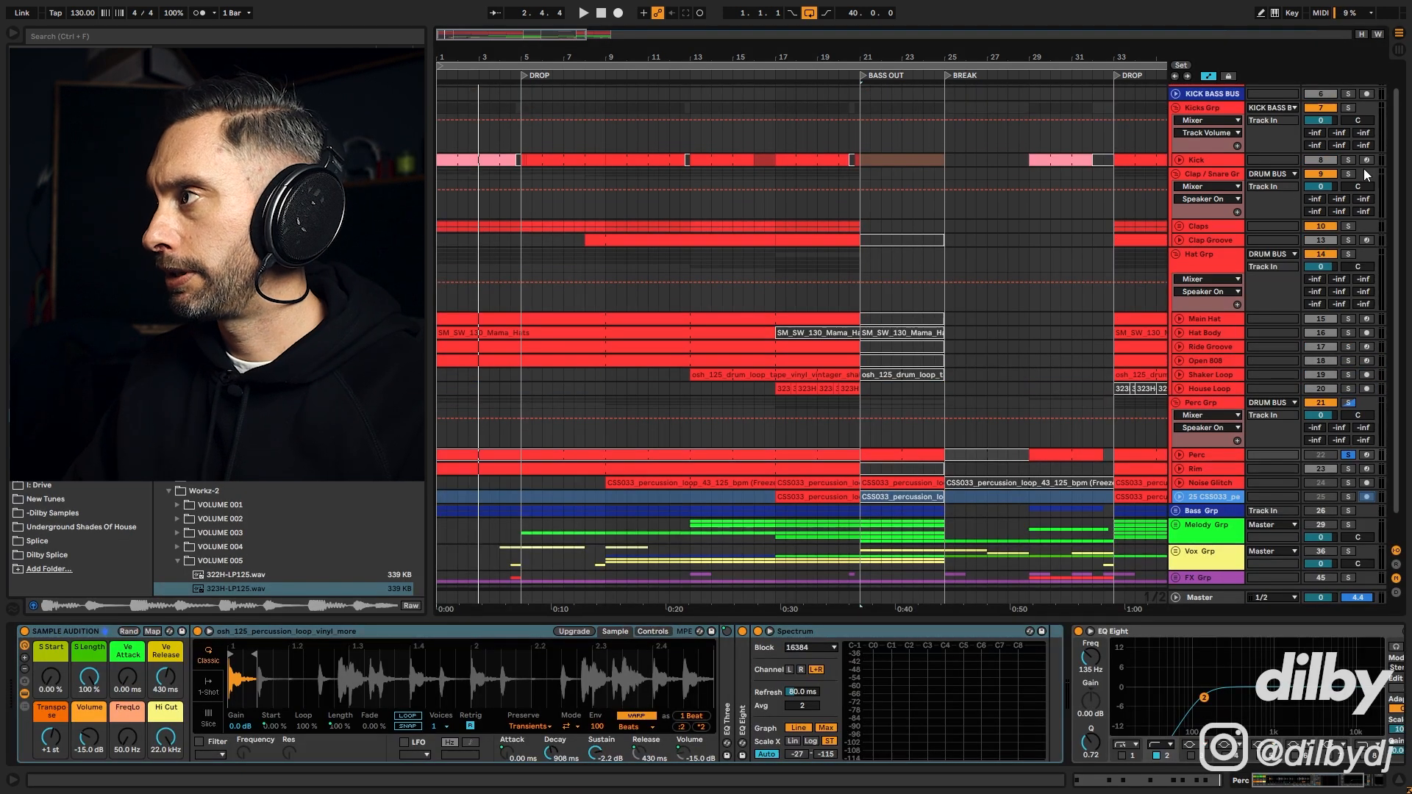
Step: Play Perc from bar 6 soloed together with the Kick, Claps and Main Hat
left_click(543, 133)
key("space")
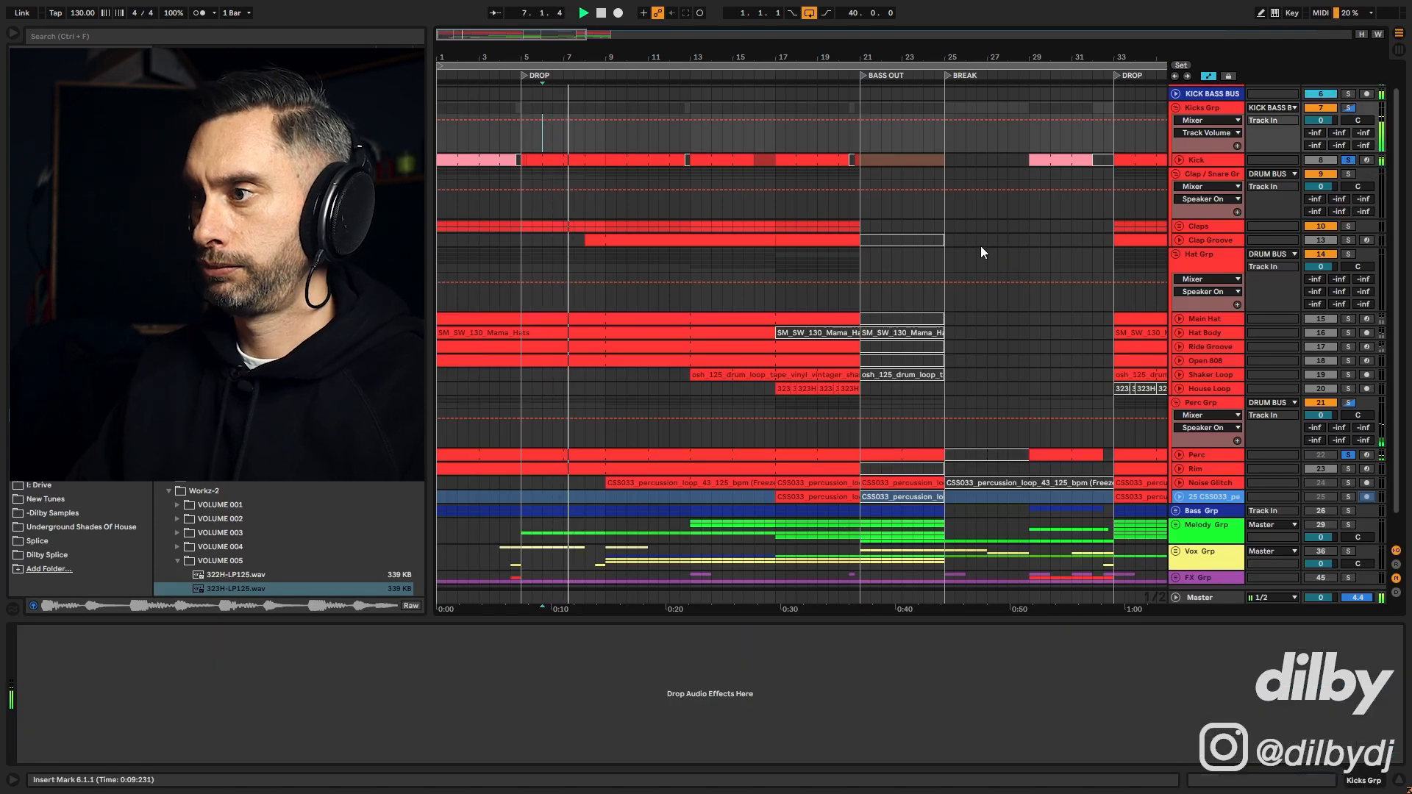
key("space")
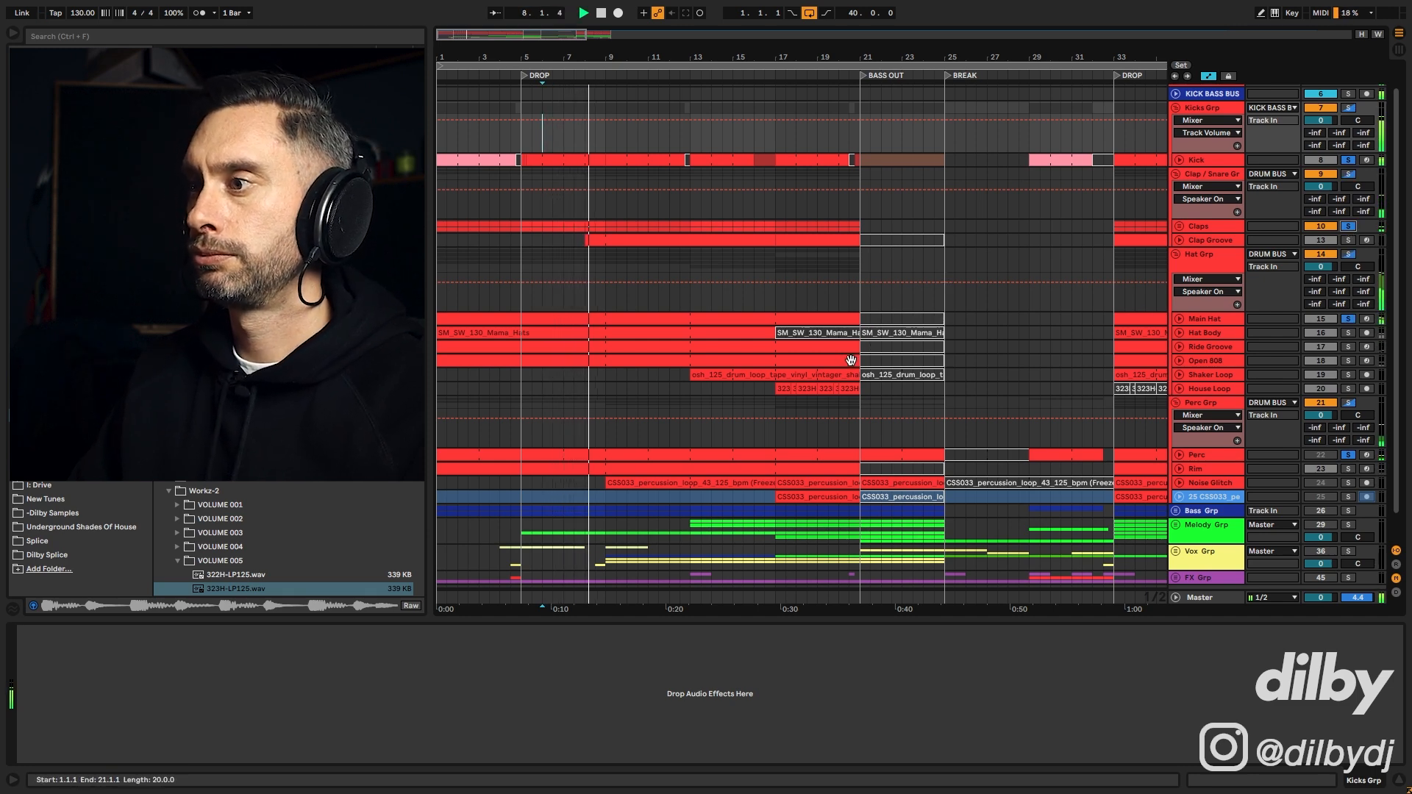
Step: Release the solos and play Perc together with the rest of the drums
left_click(1349, 454)
key("space")
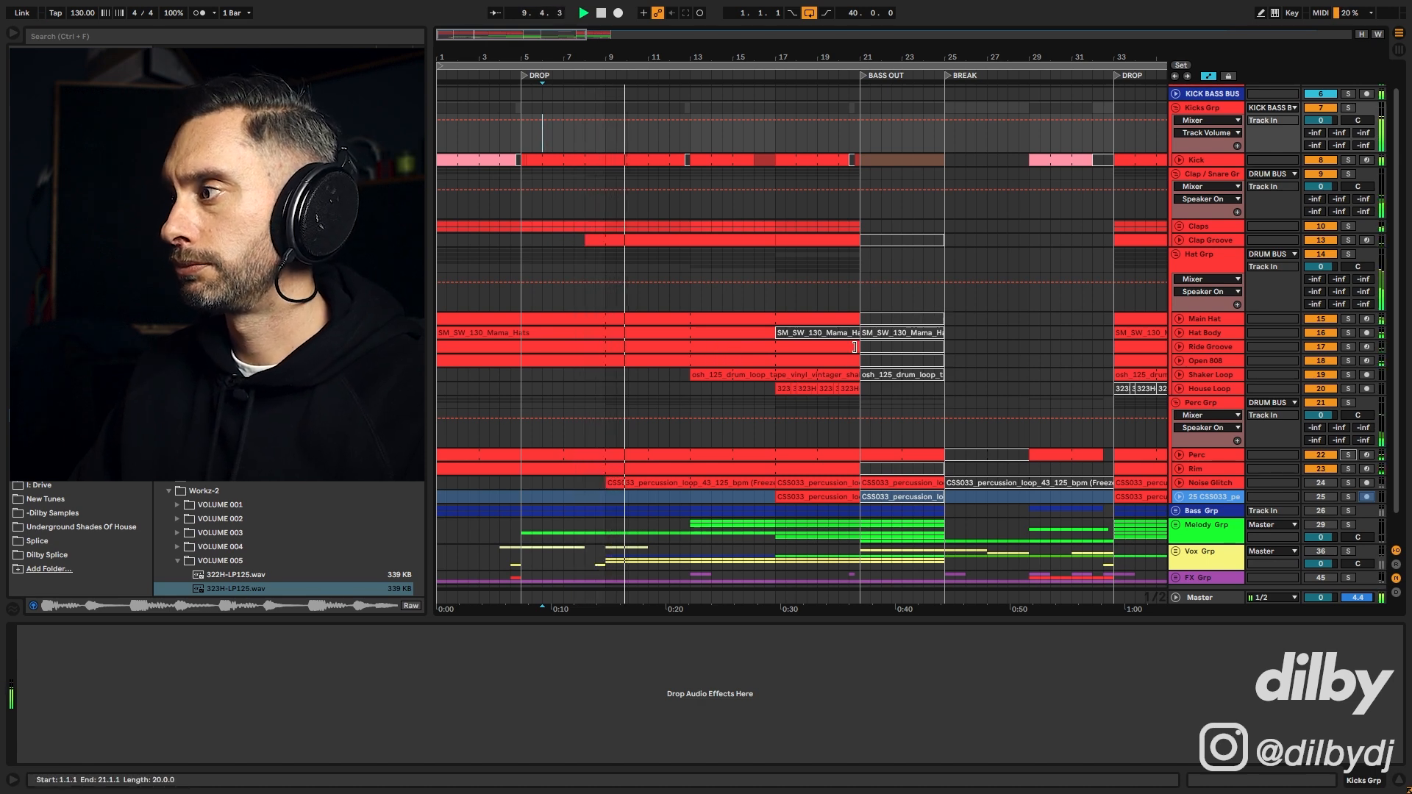
key("space")
Step: View the devices on the Noise Glitch track and play the track soloed from bar 9
left_click(1209, 483)
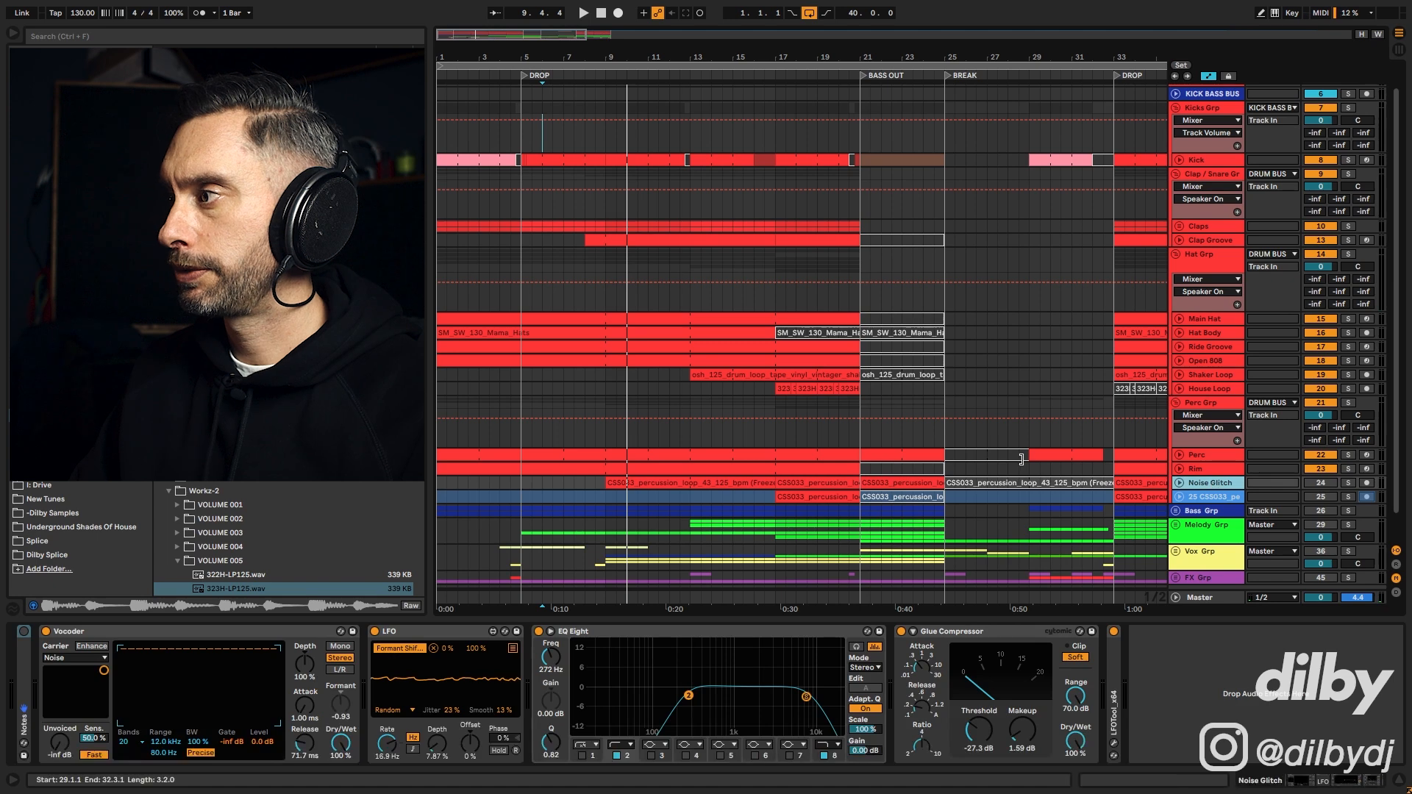
scroll(541, 378, "down", 2)
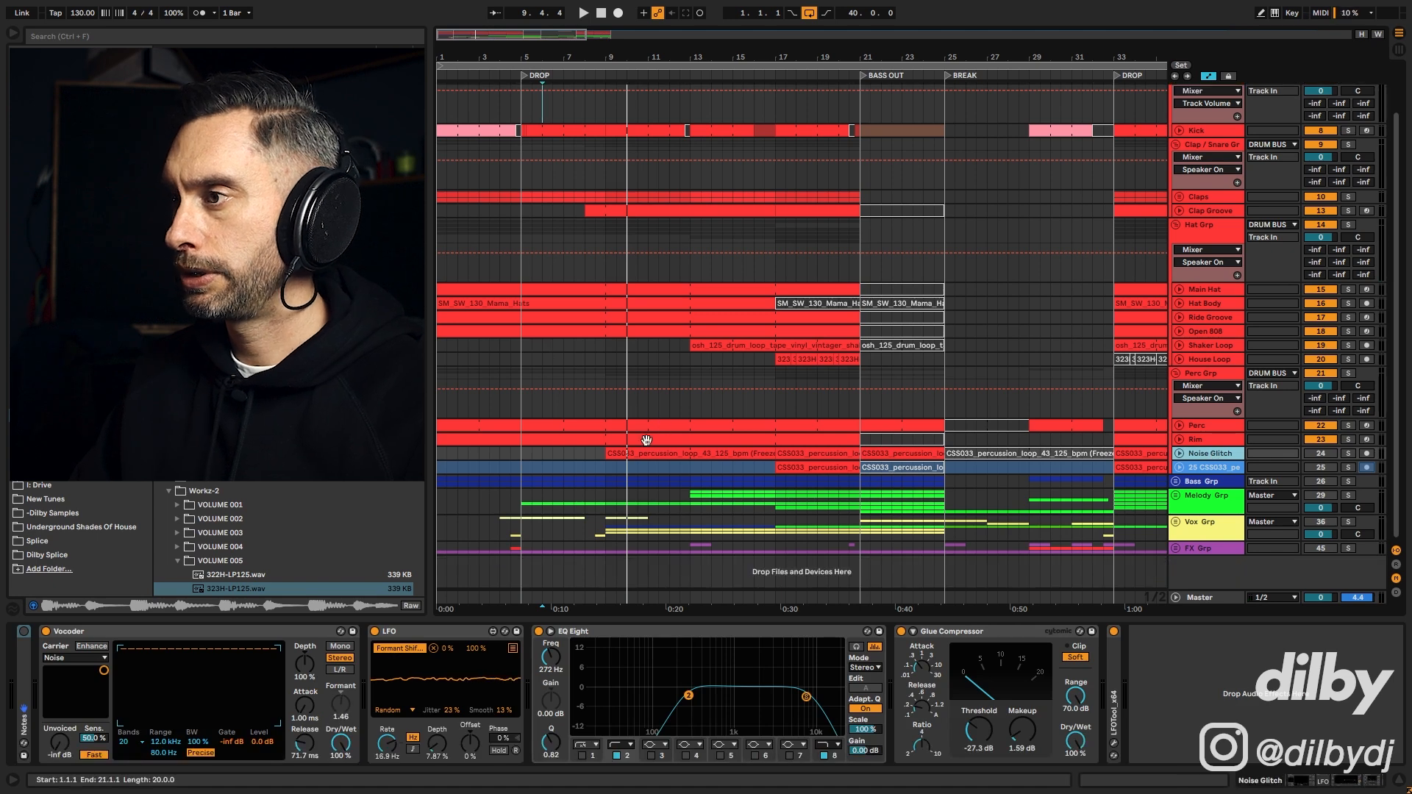
left_click(610, 440)
key("space")
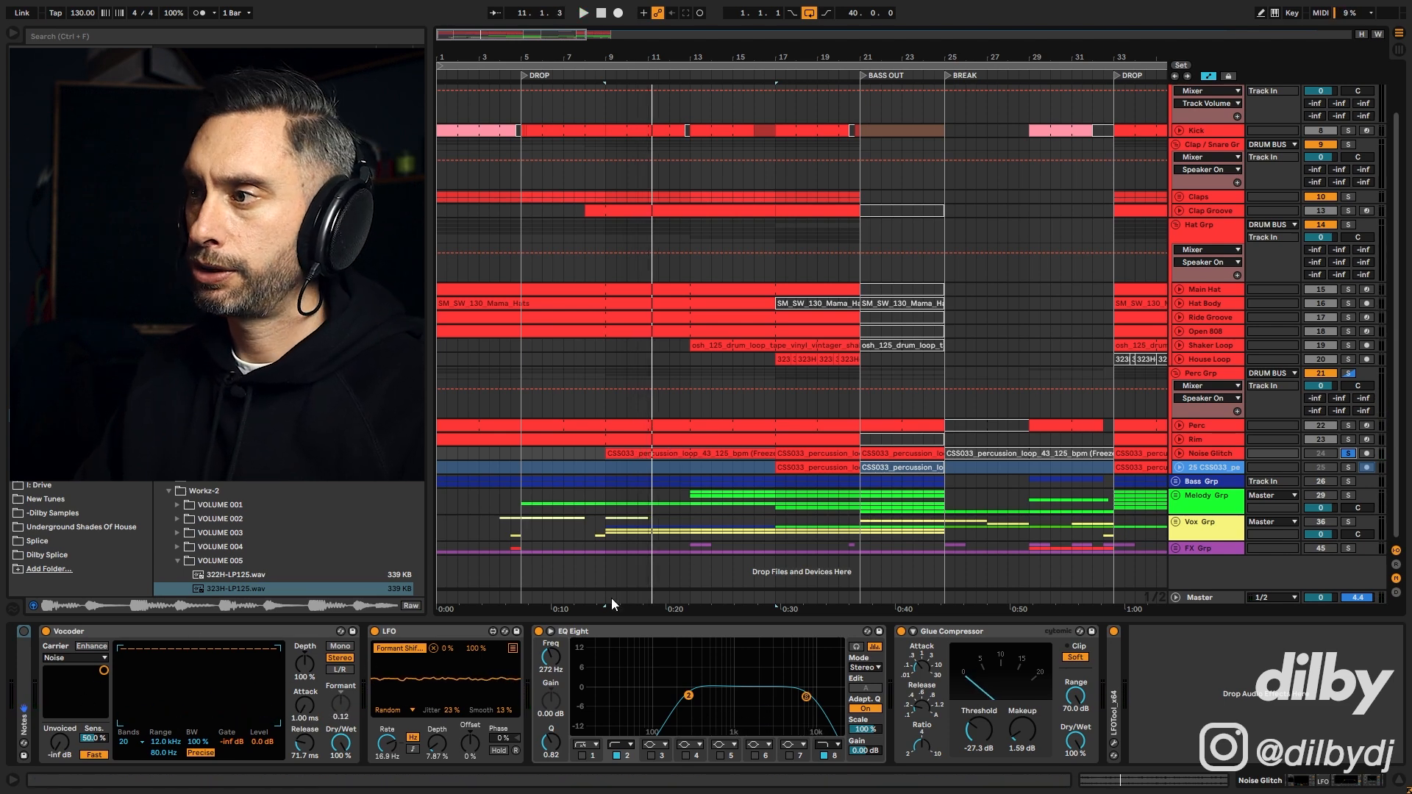
Step: Bypass the Vocoder on Noise Glitch, play the loop dry from bar 9 and switch the Vocoder back on
left_click(47, 631)
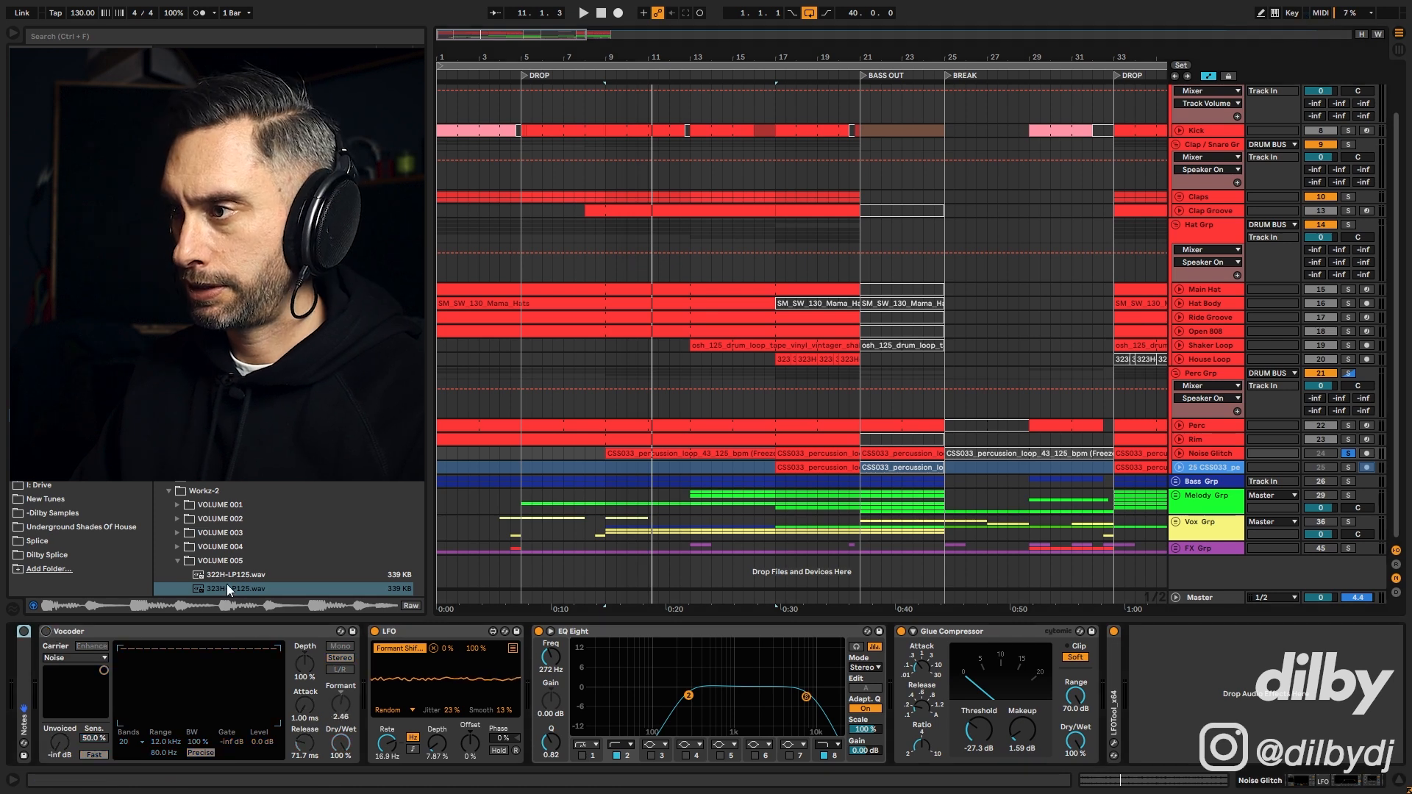
key("space")
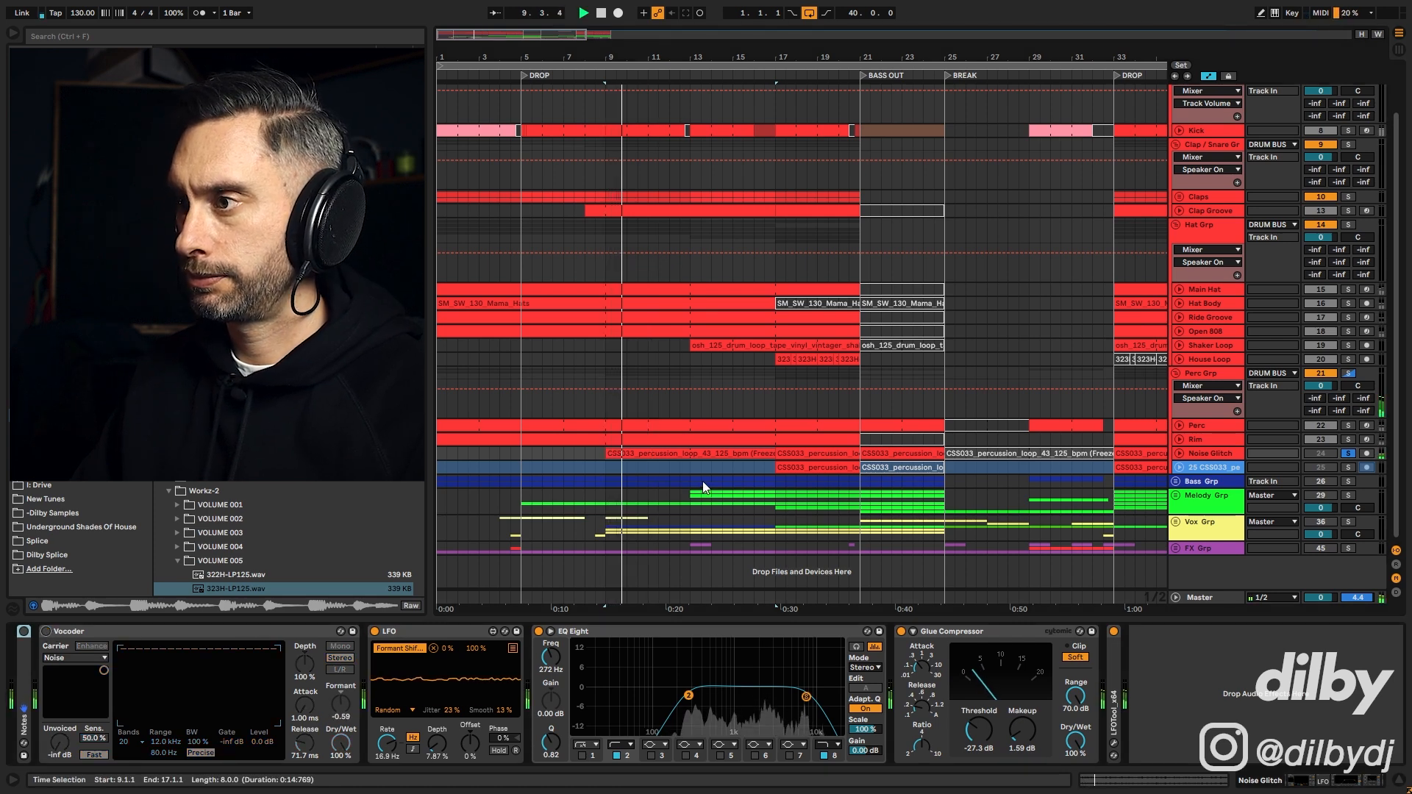
left_click(47, 631)
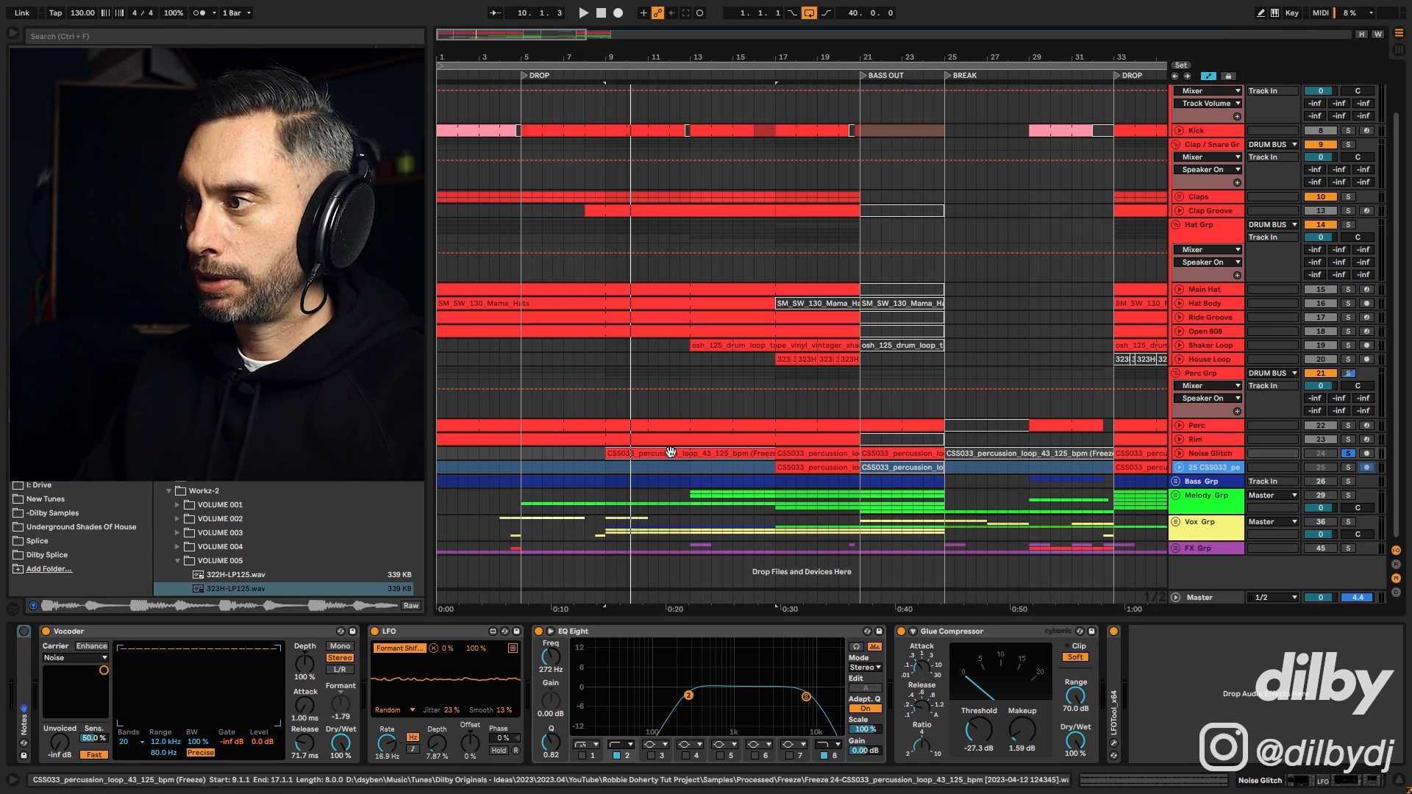
Step: Locate the percussion loop clip at bar 17 on track 25 in the browser and play that track soloed
left_click(804, 467)
right_click(804, 468)
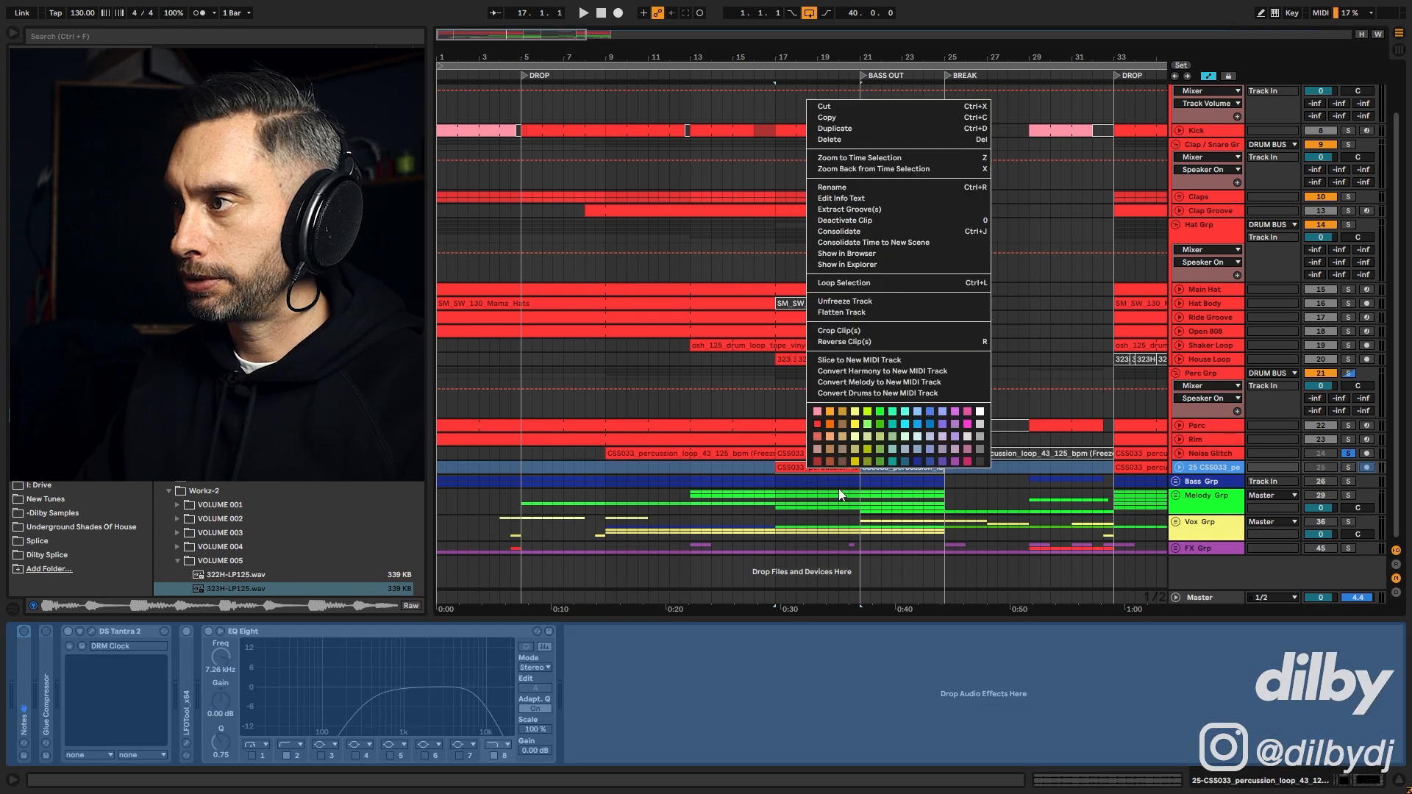
left_click(858, 252)
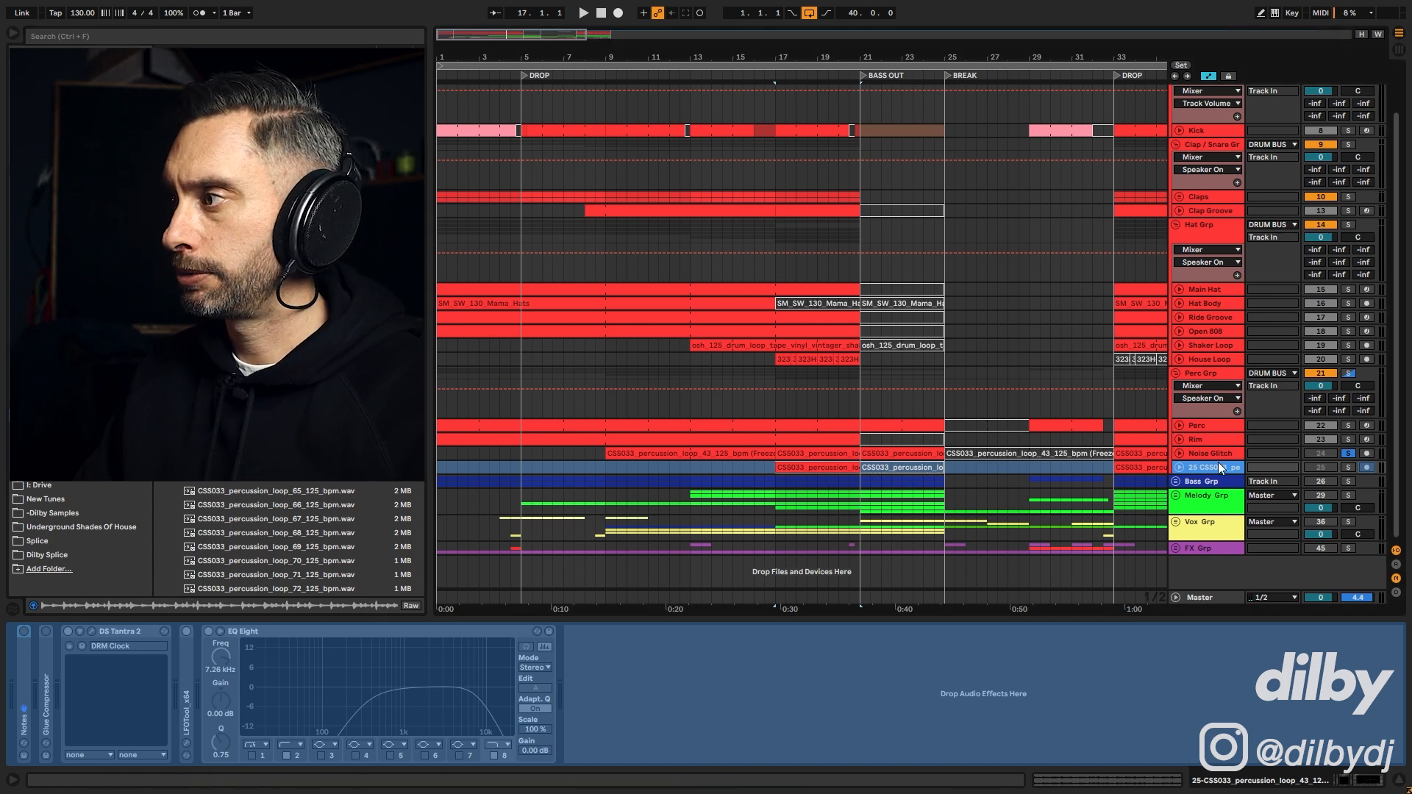
left_click(823, 466)
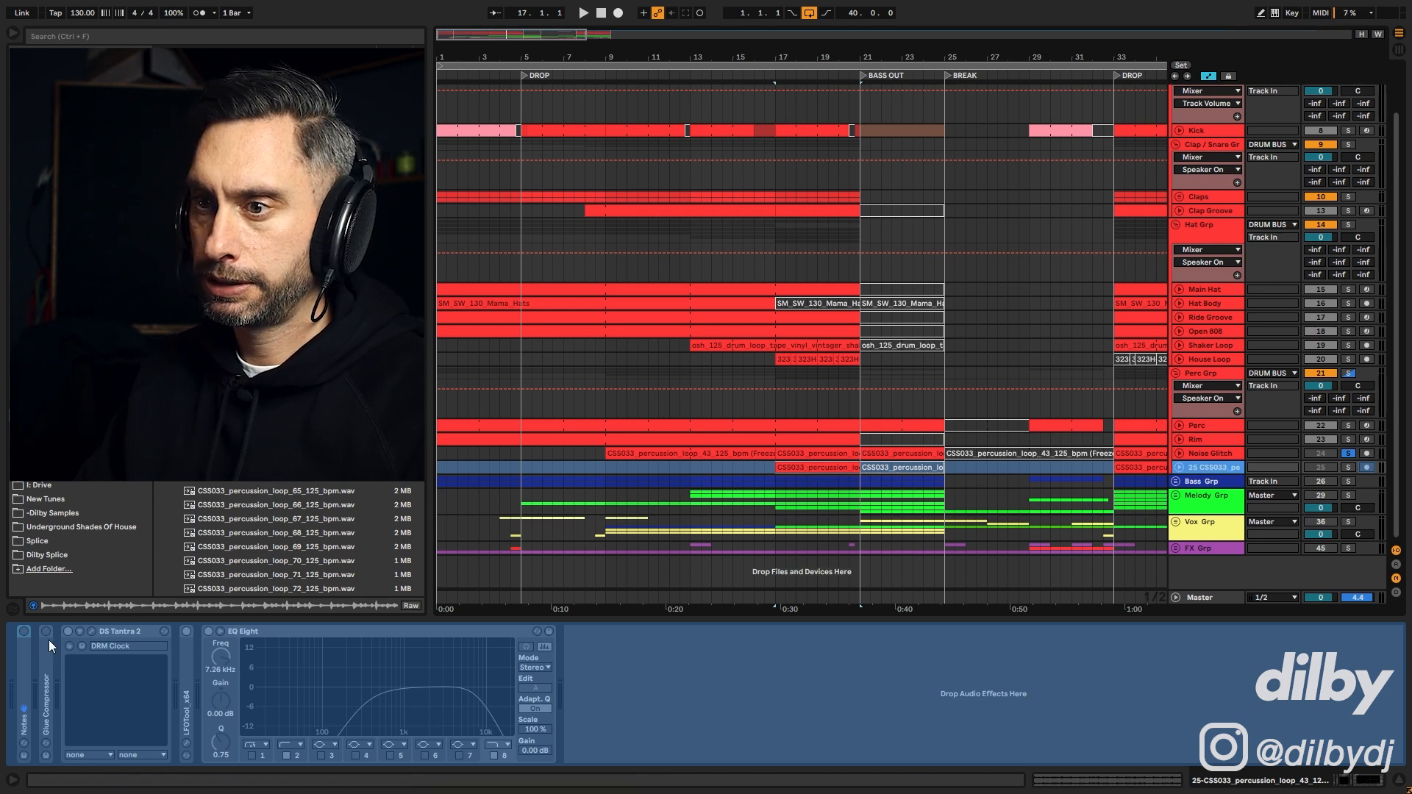
key("space")
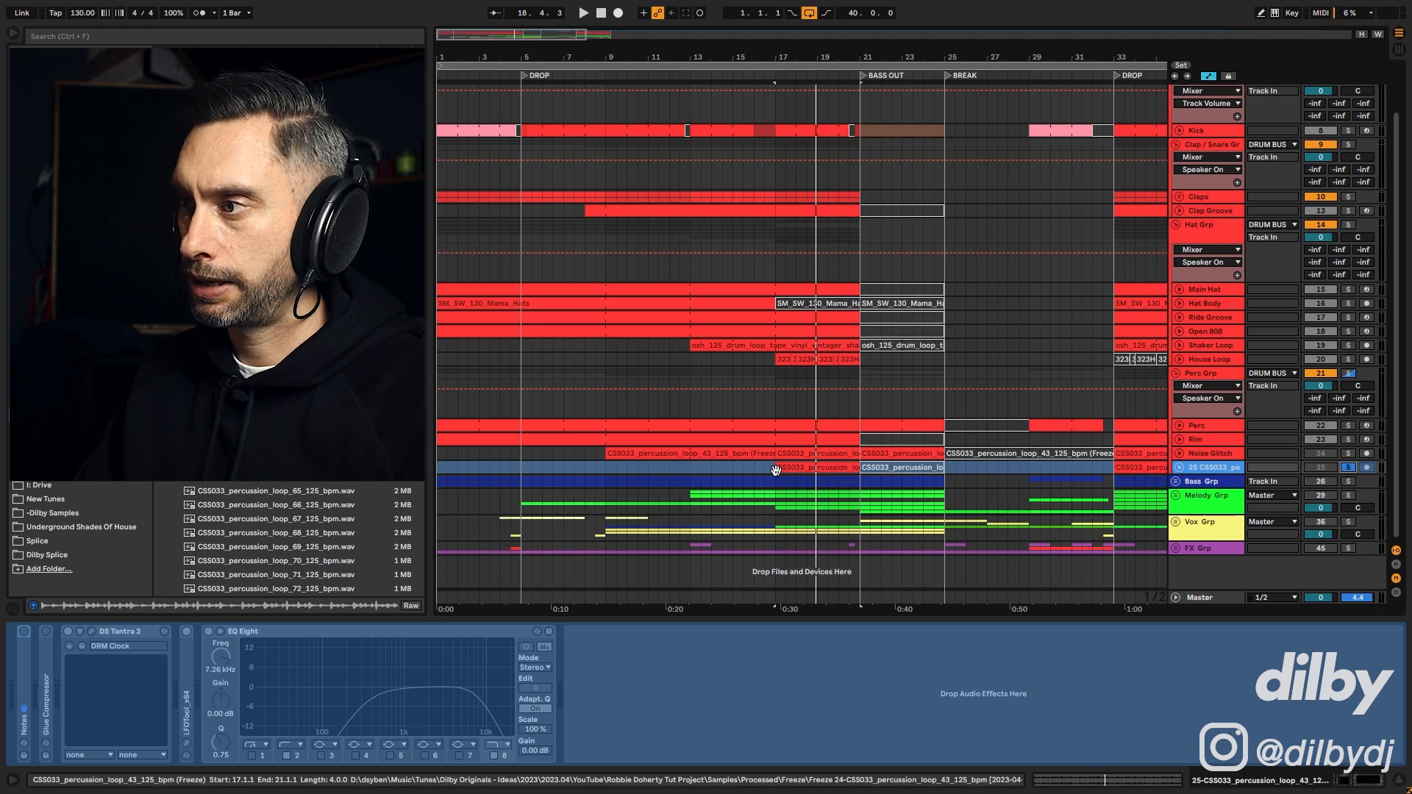
Step: Open the Noise Glitch clip at bar 9 to view its groove setting, and return to the track's devices
double_click(663, 453)
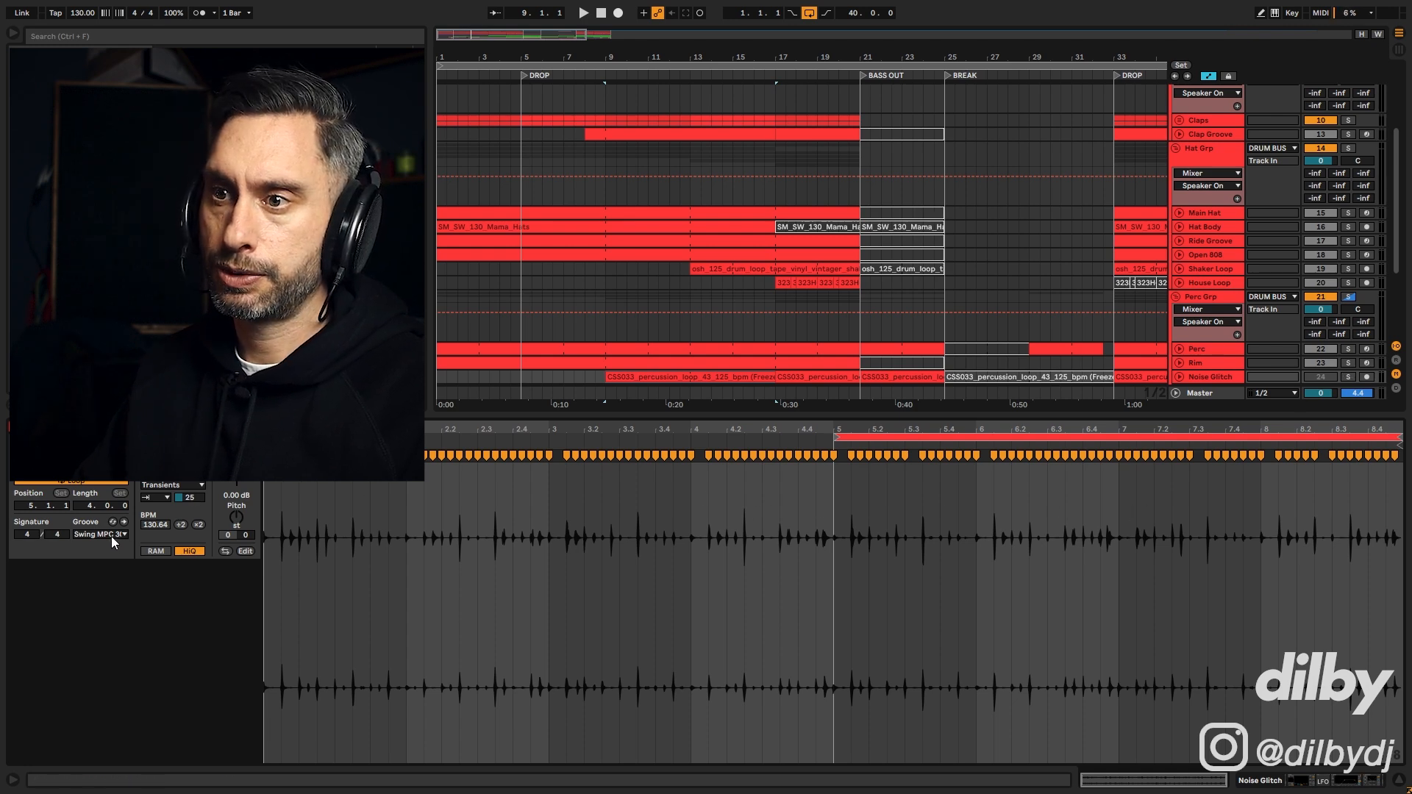
key("shift+Tab")
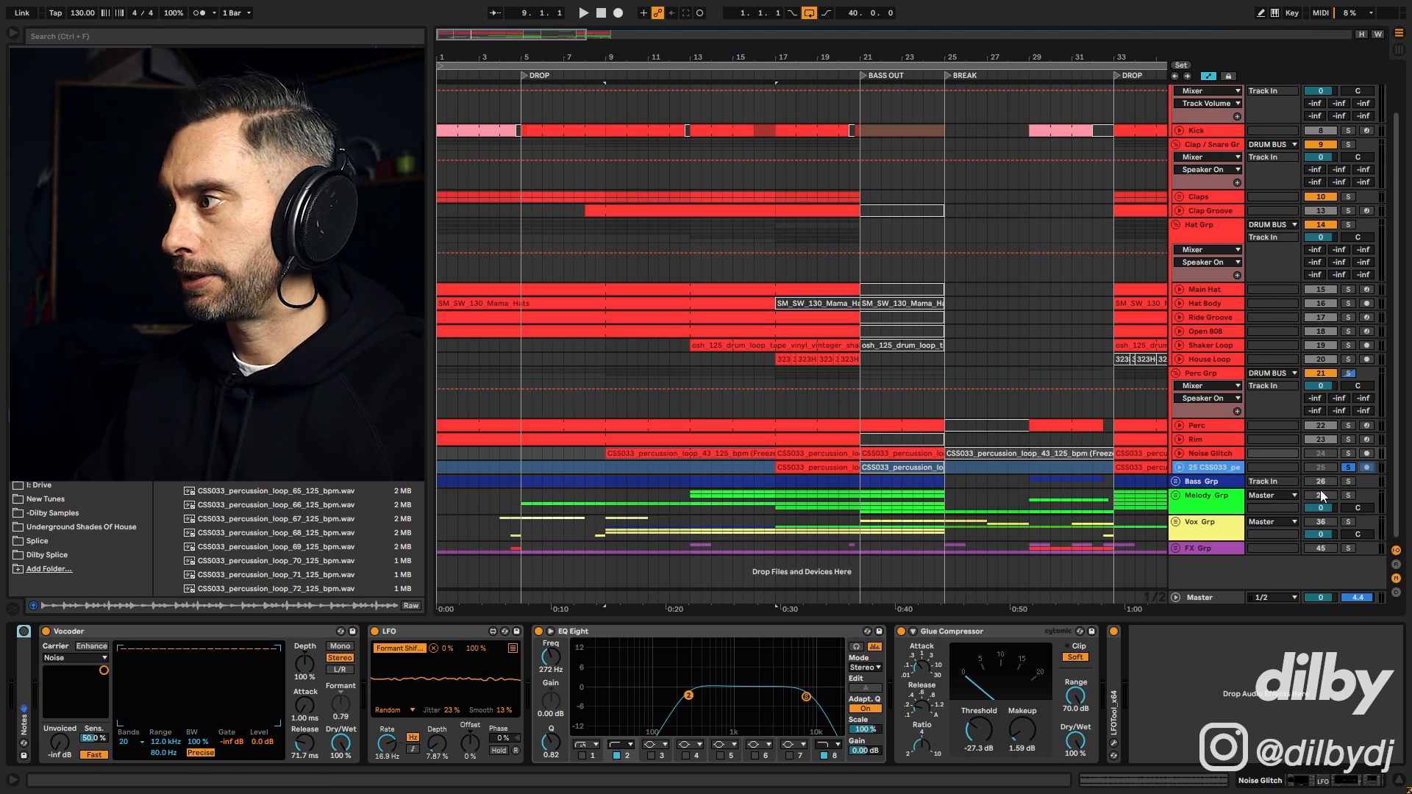
Step: Release the solos and play all drums from bar 9, muting and unmuting Noise Glitch to compare
left_click(1326, 453)
left_click(1348, 467)
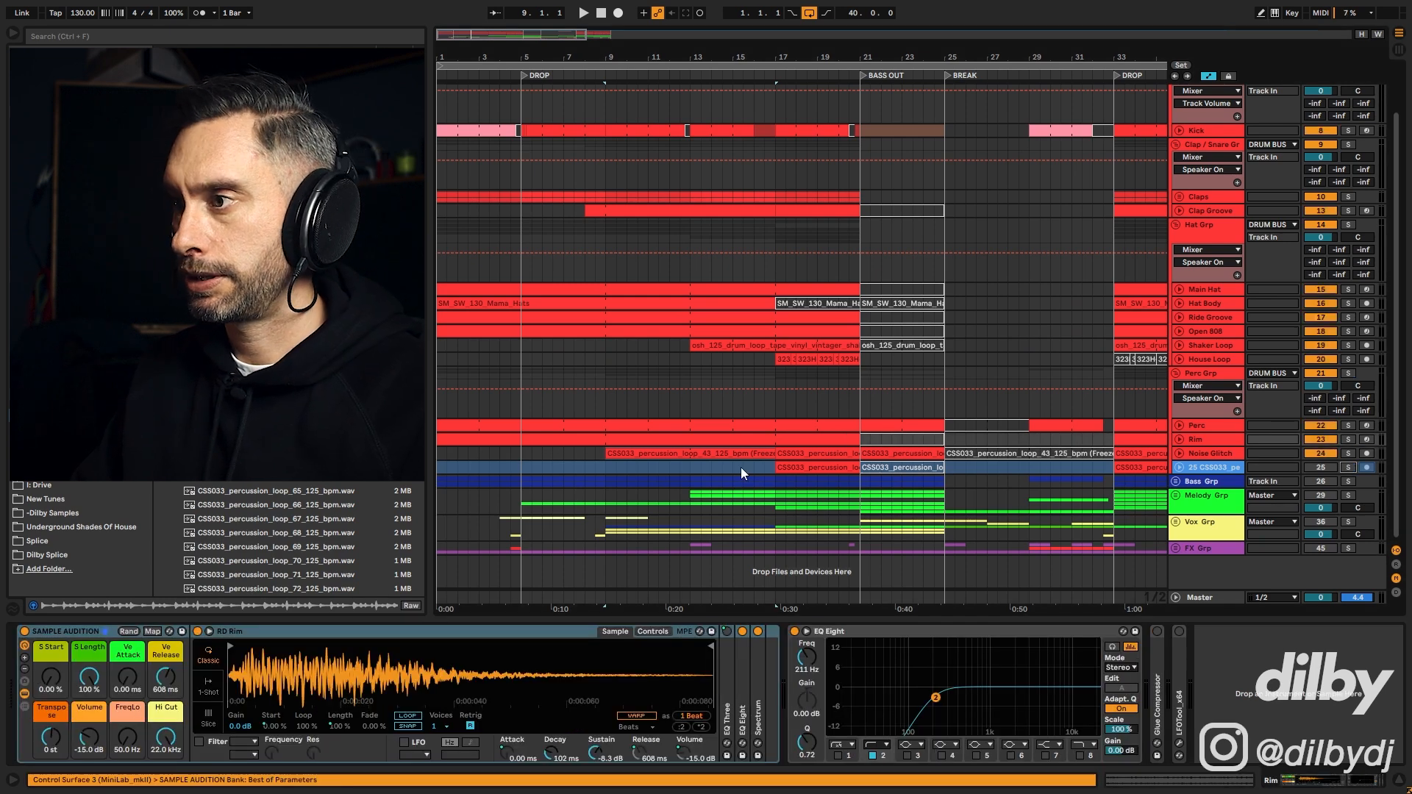
left_click(678, 451)
key("space")
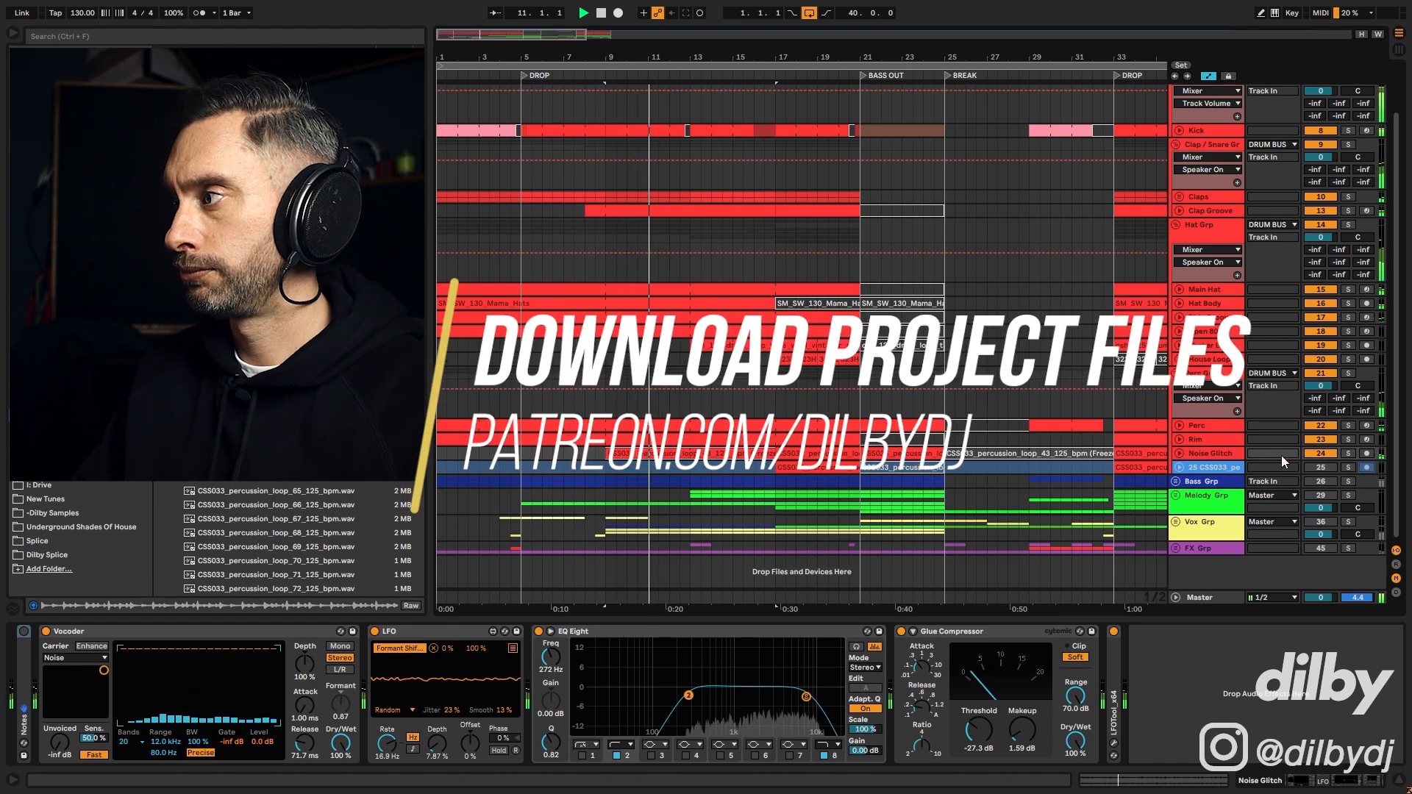
left_click(1326, 453)
left_click(1326, 453)
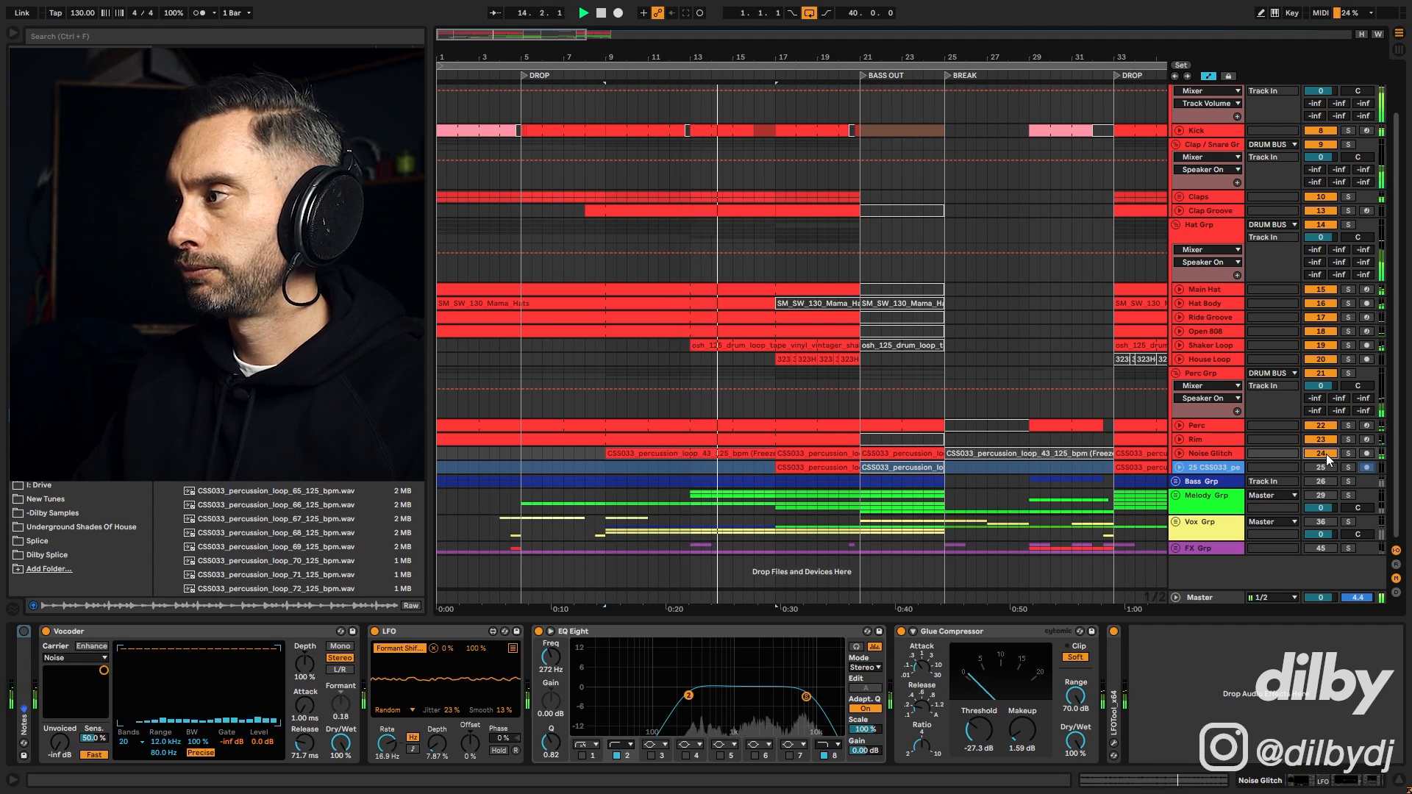
left_click(686, 450)
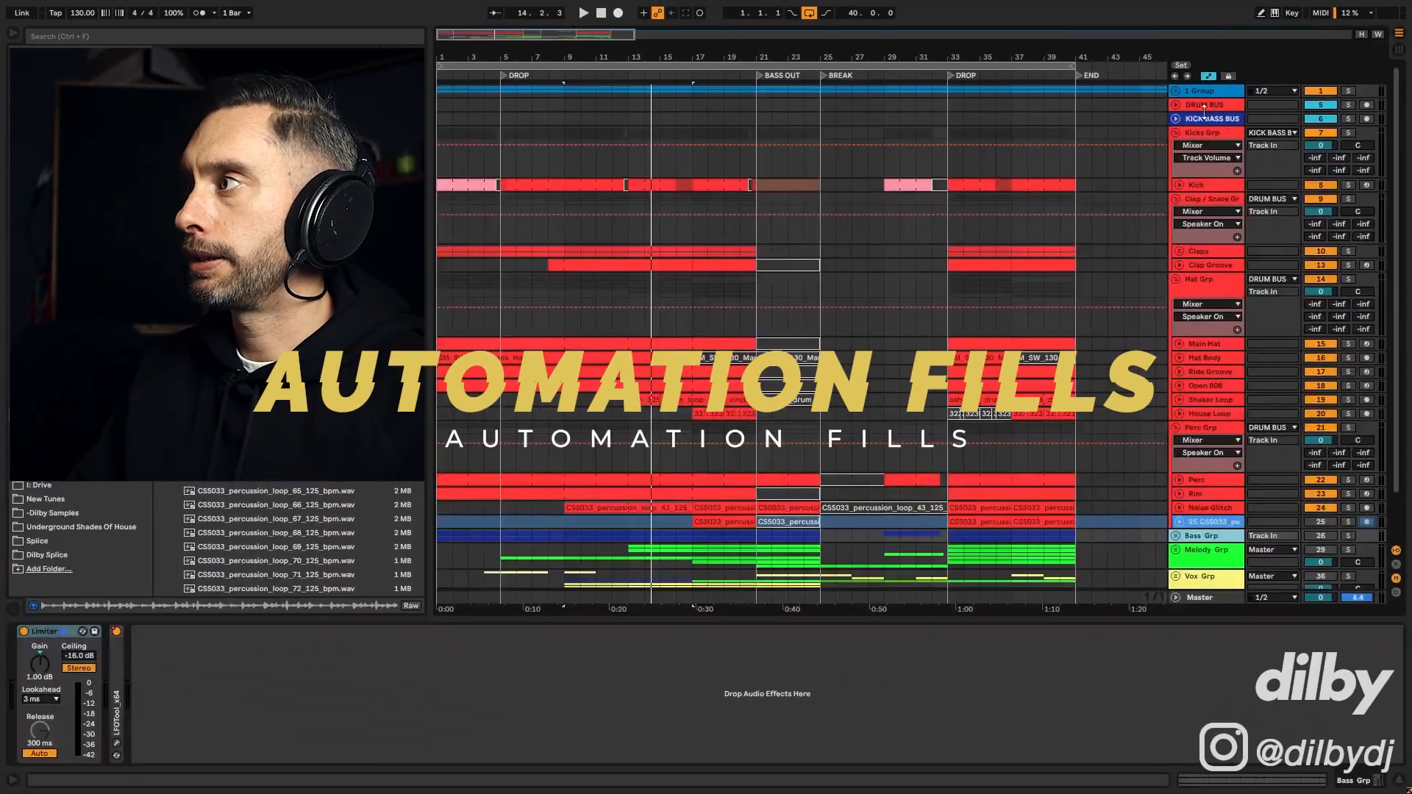
Step: Unfold the DRUM BUS track and zoom in on its automation over the first 25 bars
left_click(1179, 104)
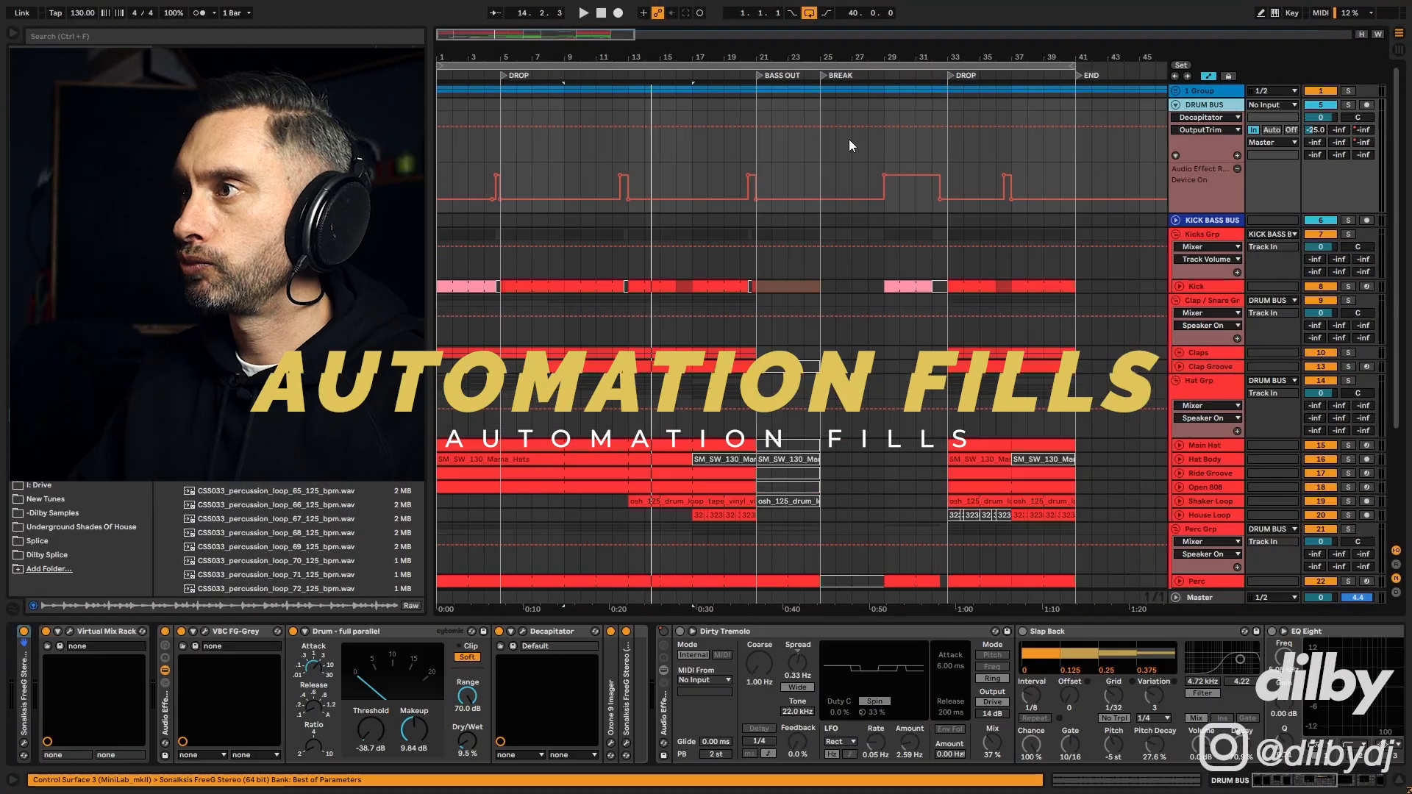
left_click(614, 169)
mouse_move(577, 58)
left_mouse_down()
mouse_move(500, 79)
mouse_move(683, 106)
left_mouse_up()
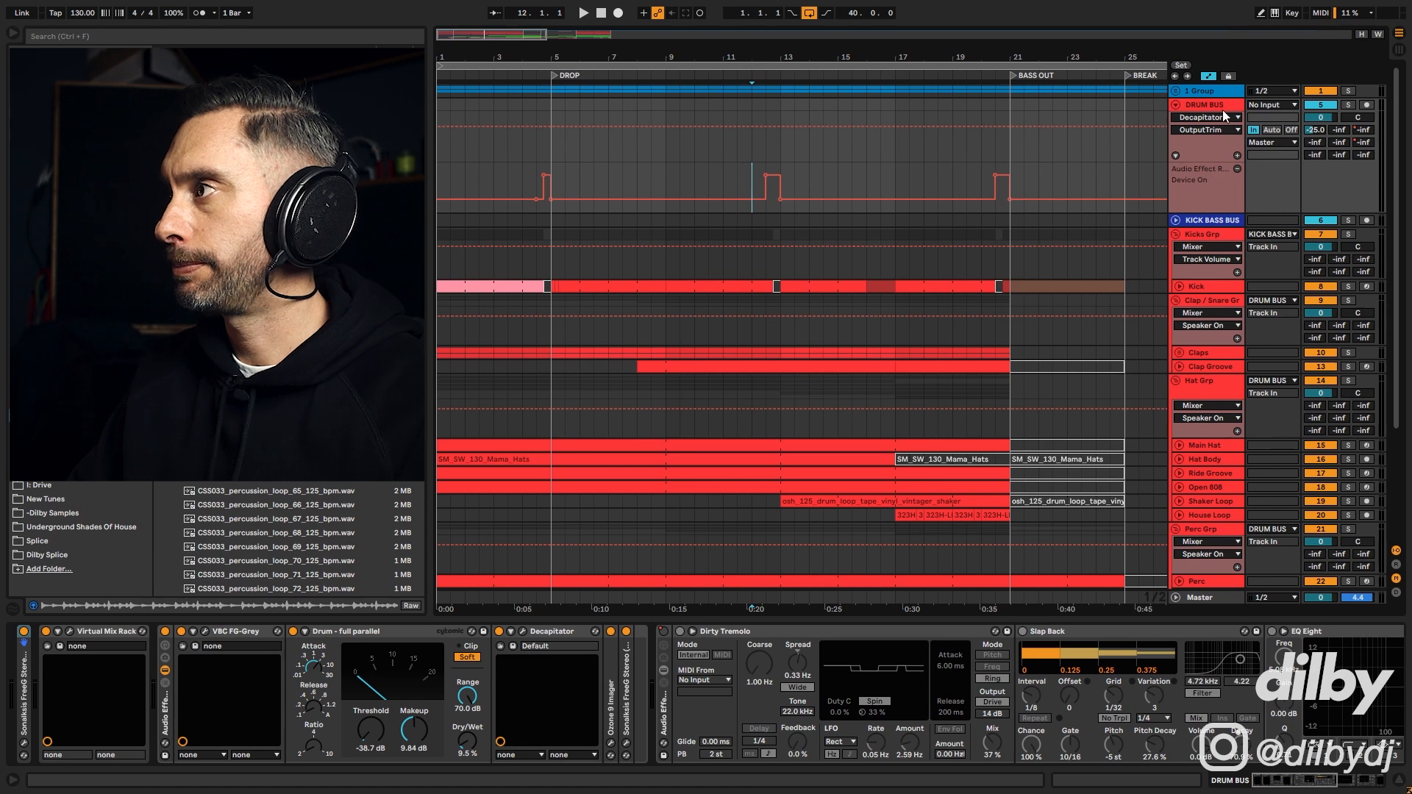
Step: Show the DRUM BUS automation of the C-Jacky Spray FX and F-MZ Delay sends and examine the fill before bar 13
left_click(1362, 130)
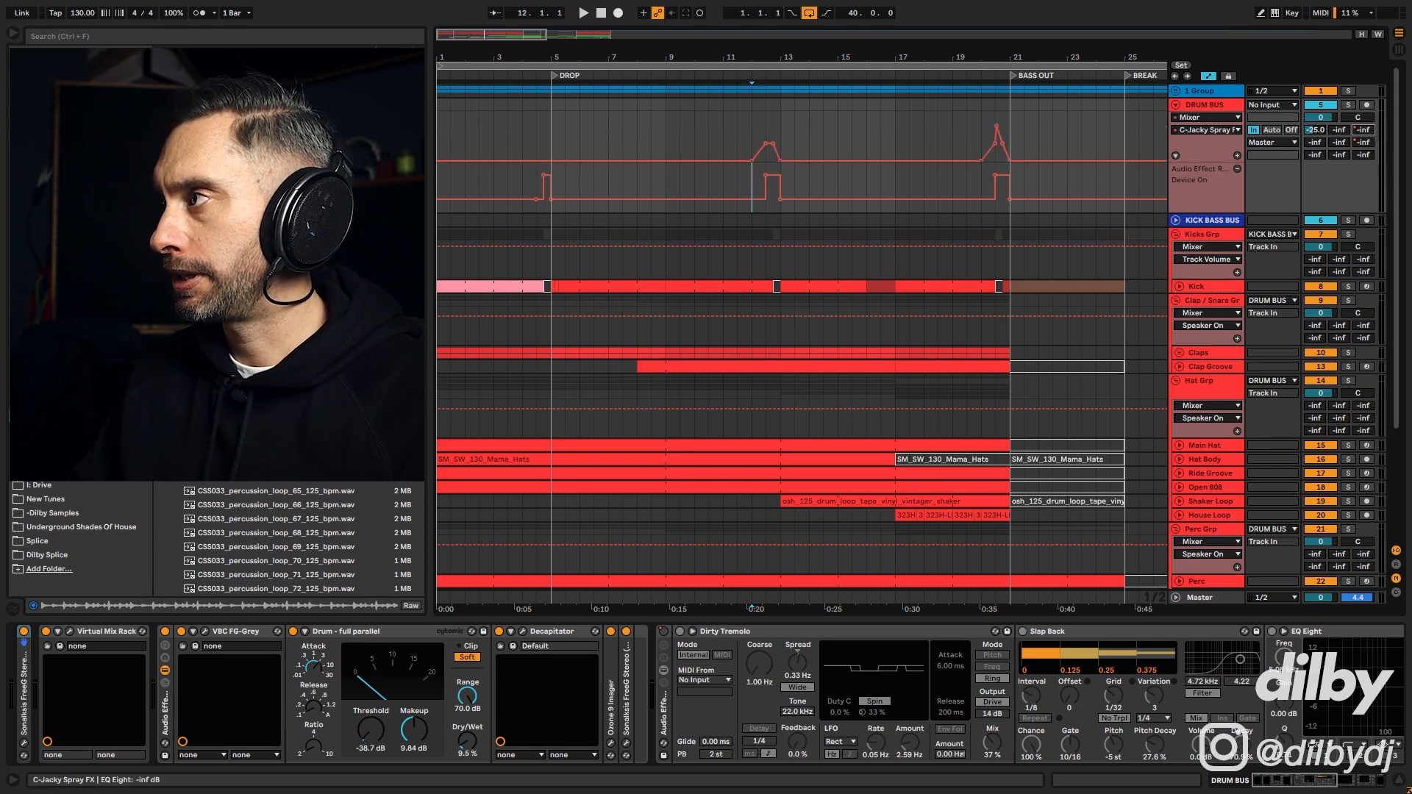
left_click(1365, 144)
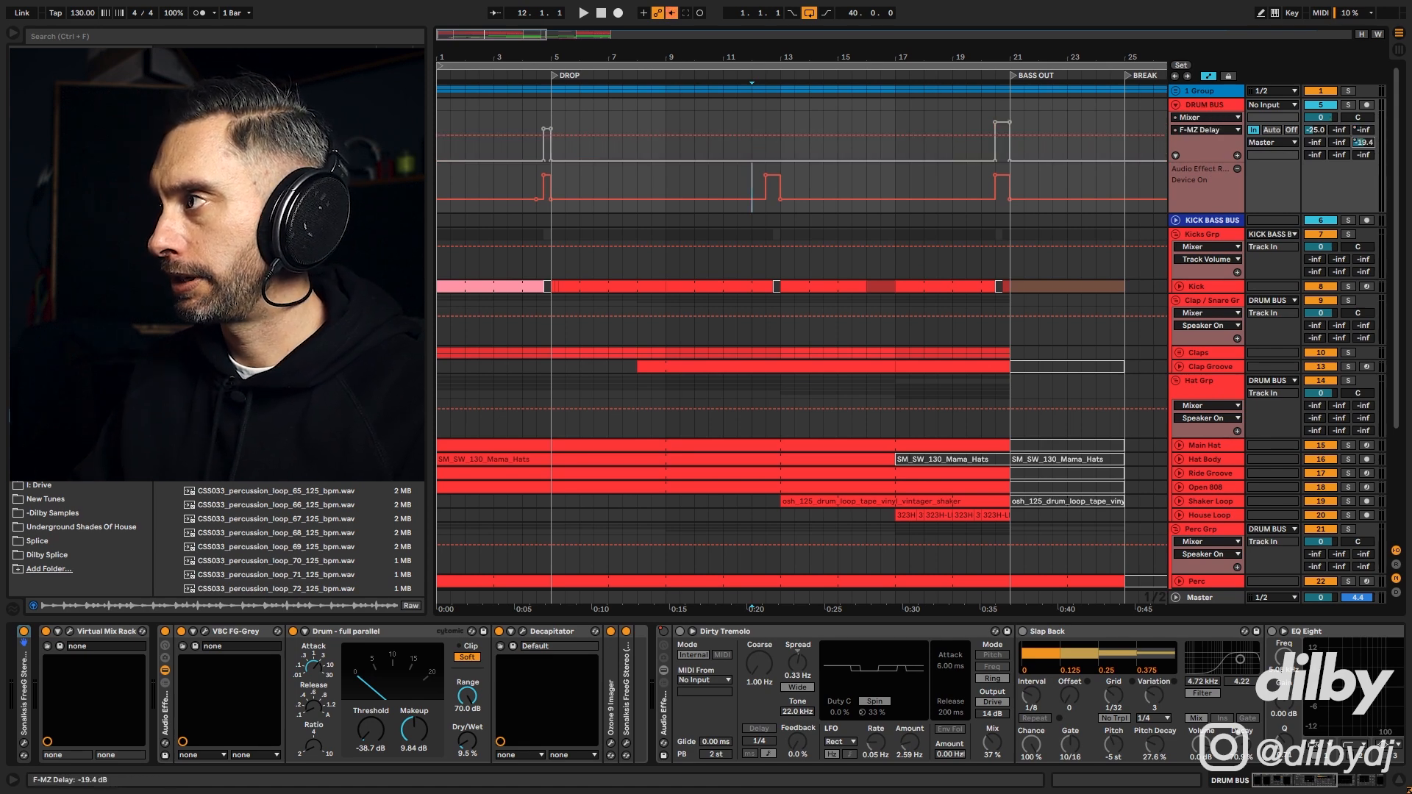
left_click(735, 182)
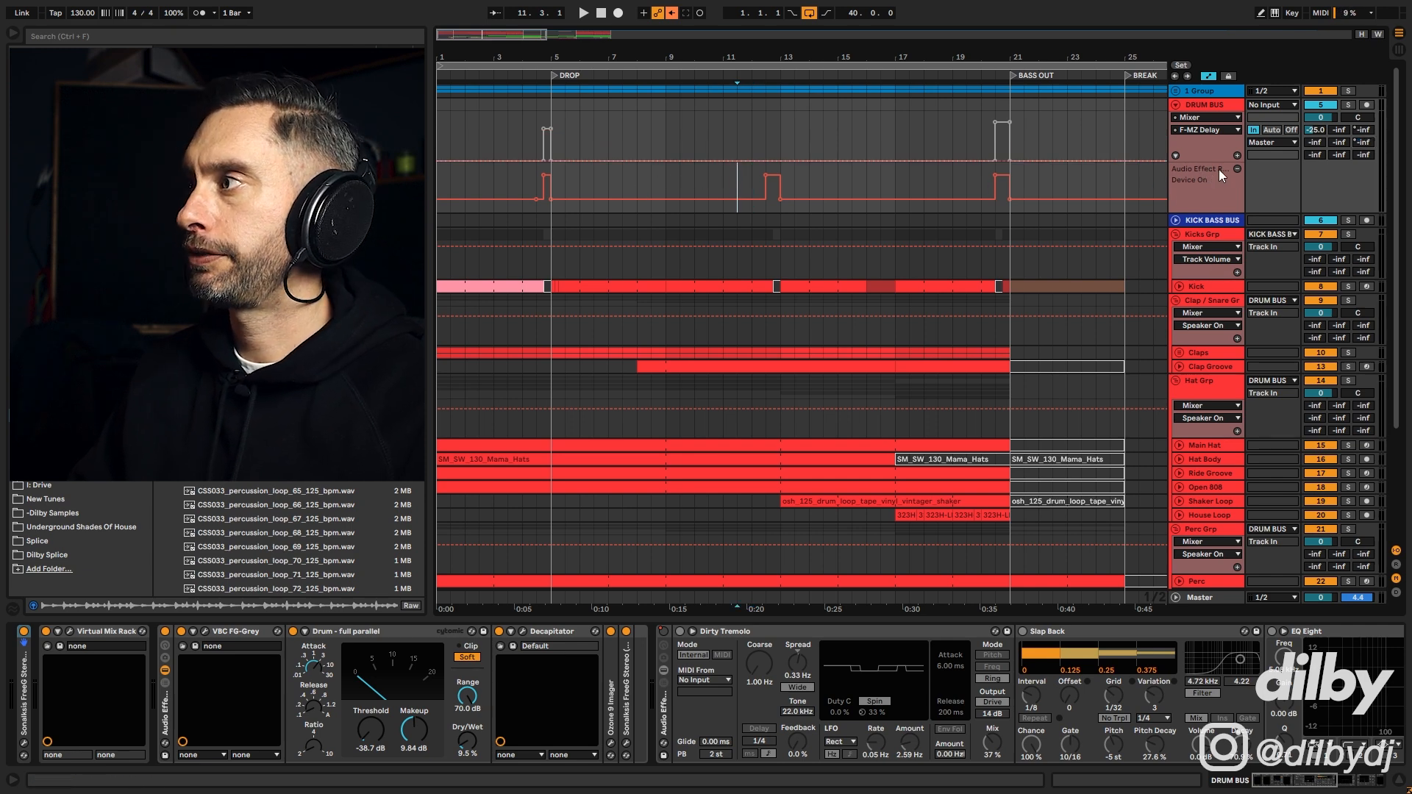
left_click(747, 184)
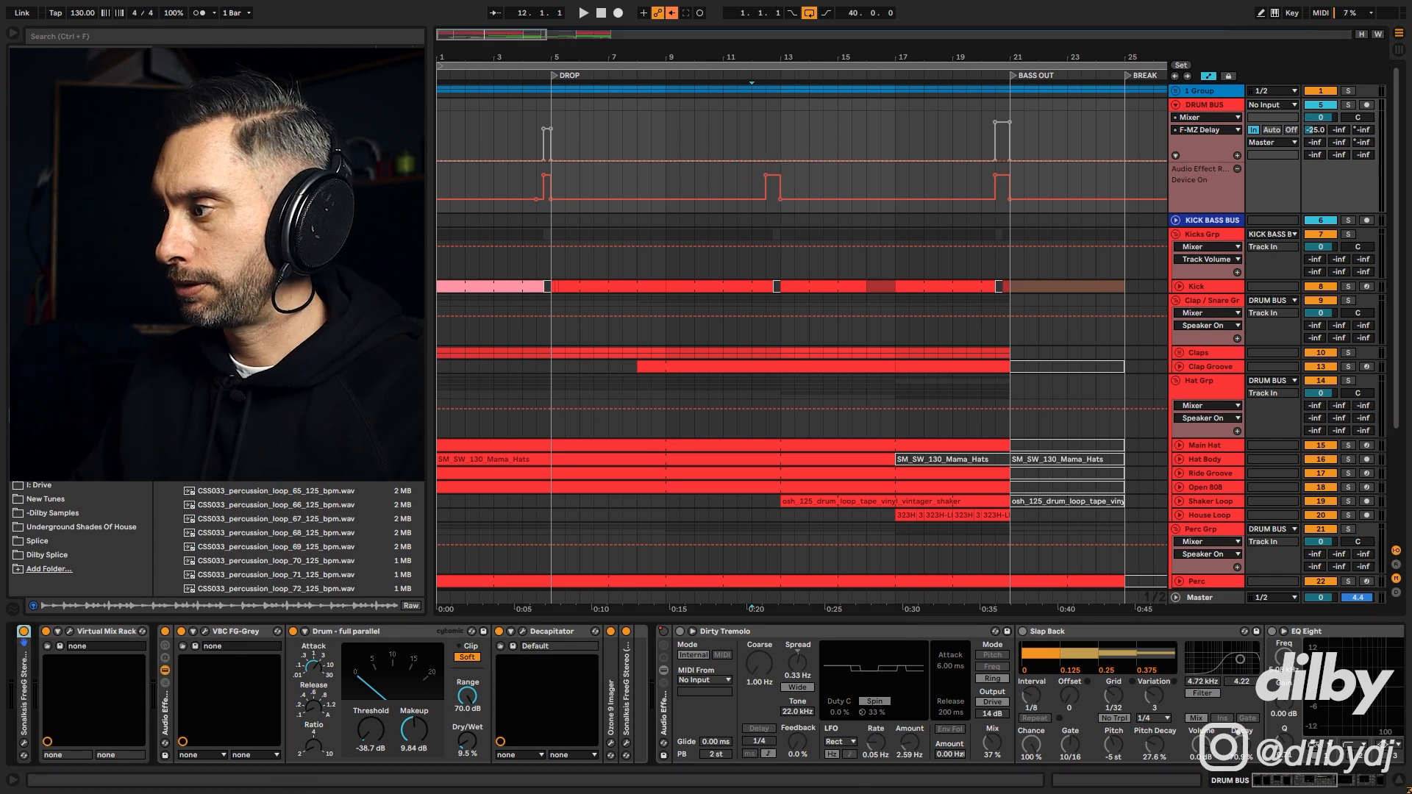
Step: View Dirty Tremolo and Slap Back in the DRUM BUS effect rack and play the automated fill from bar 12
left_click_drag(1247, 777, 1298, 779)
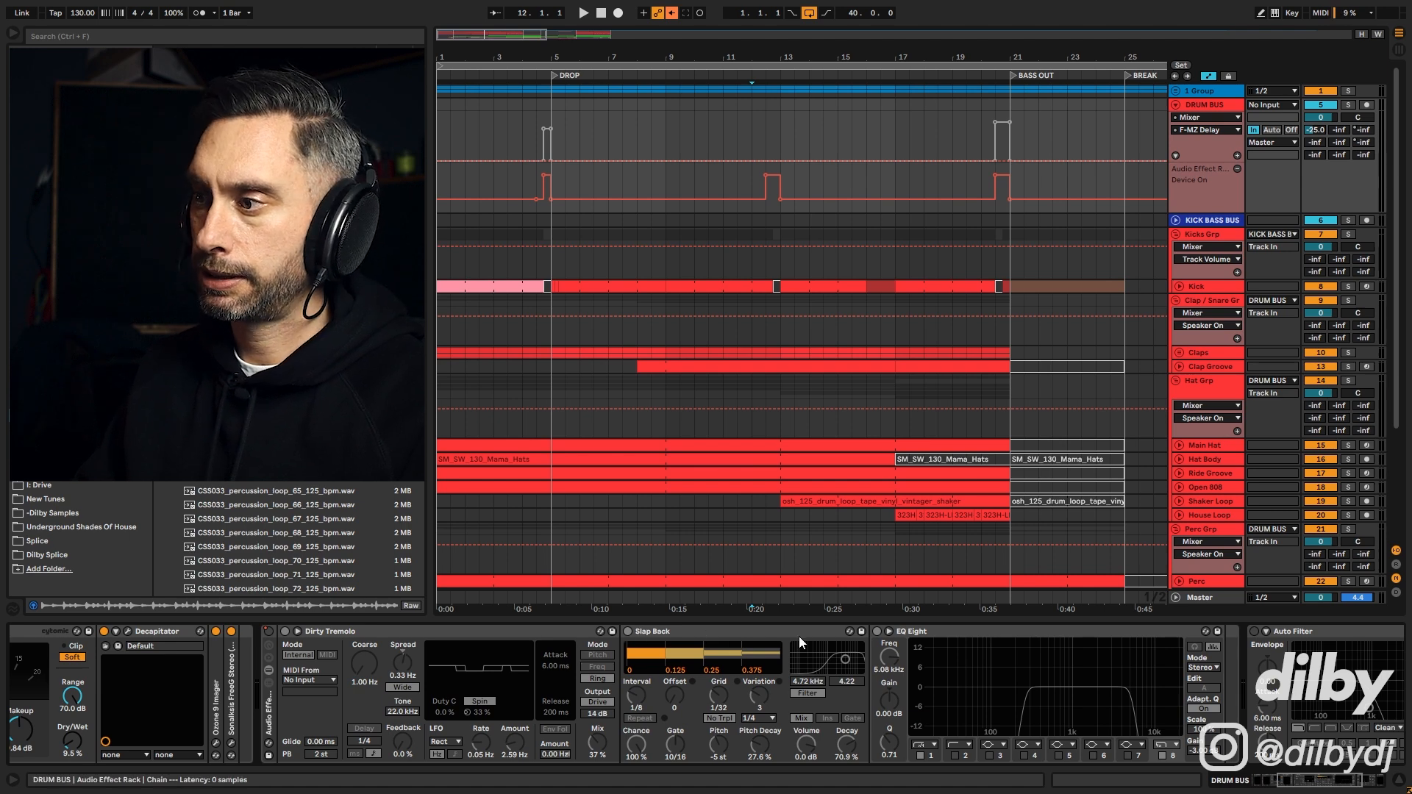
left_click(287, 631)
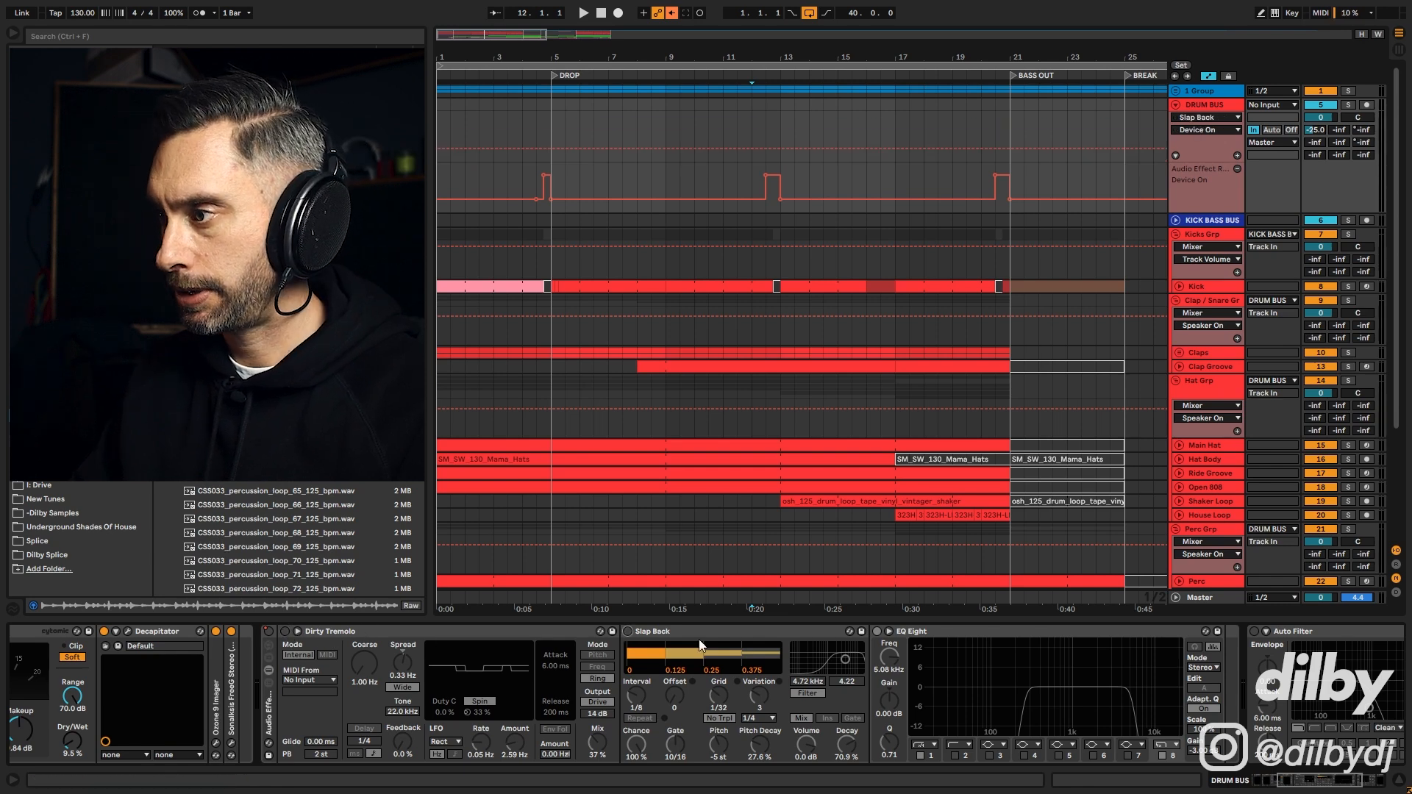
left_click(752, 178)
key("space")
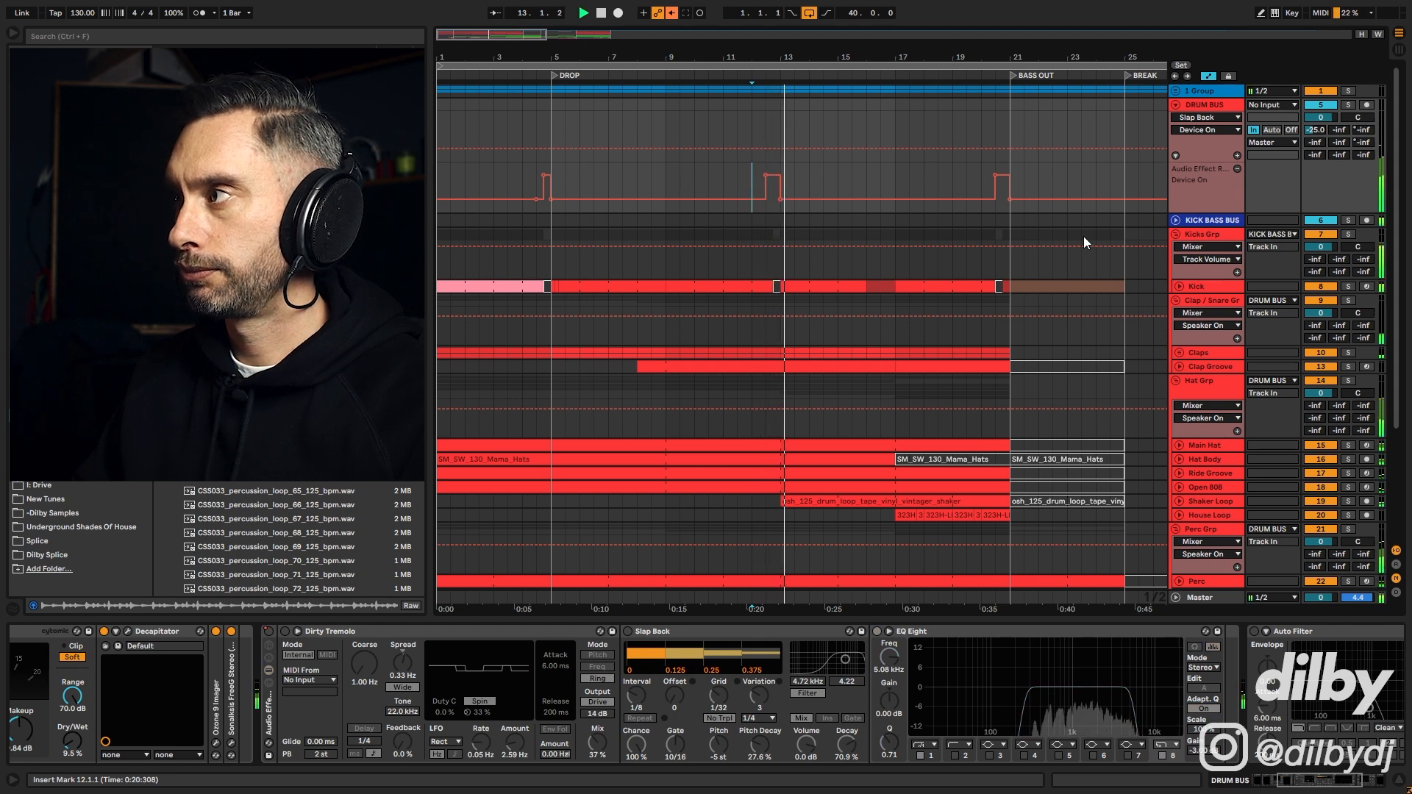
left_click(285, 632)
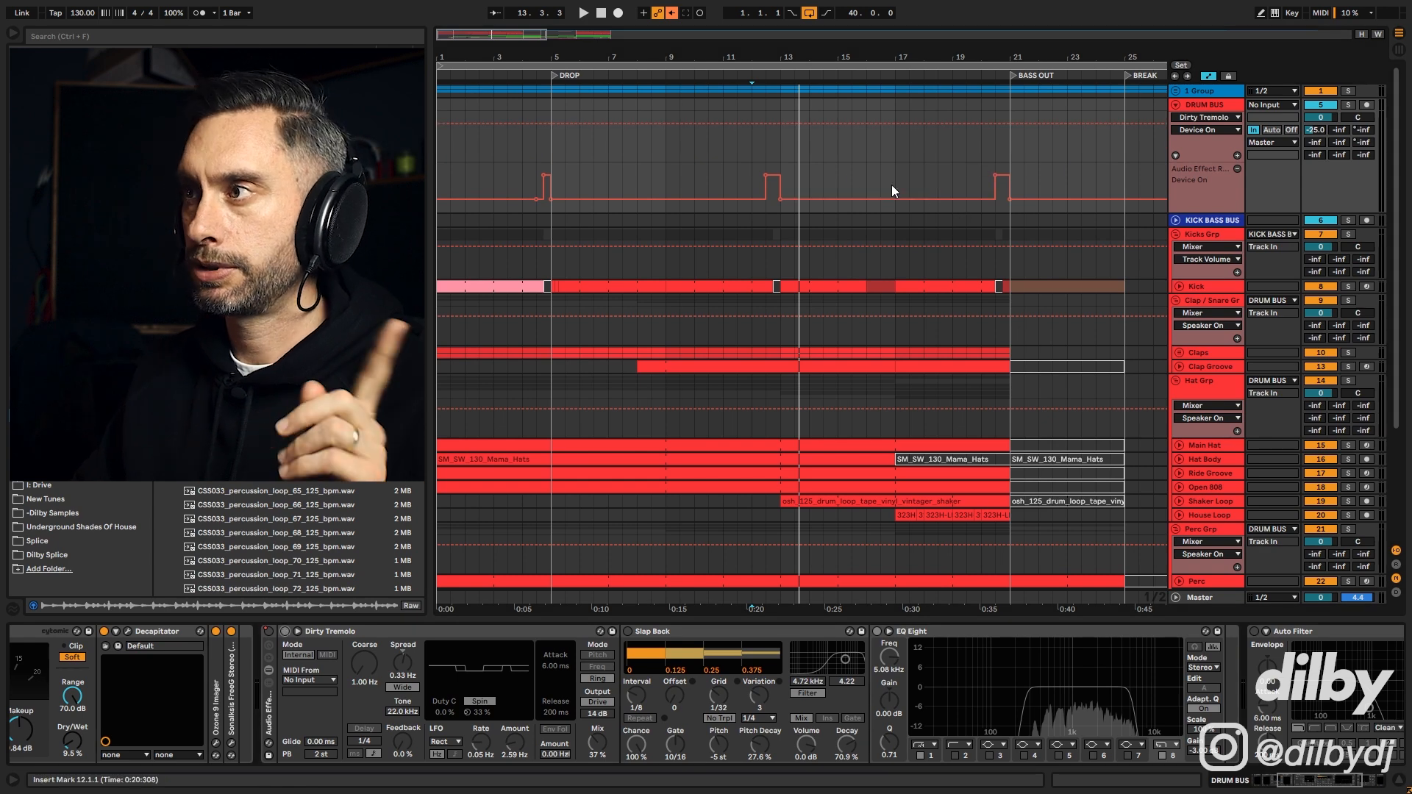
key("space")
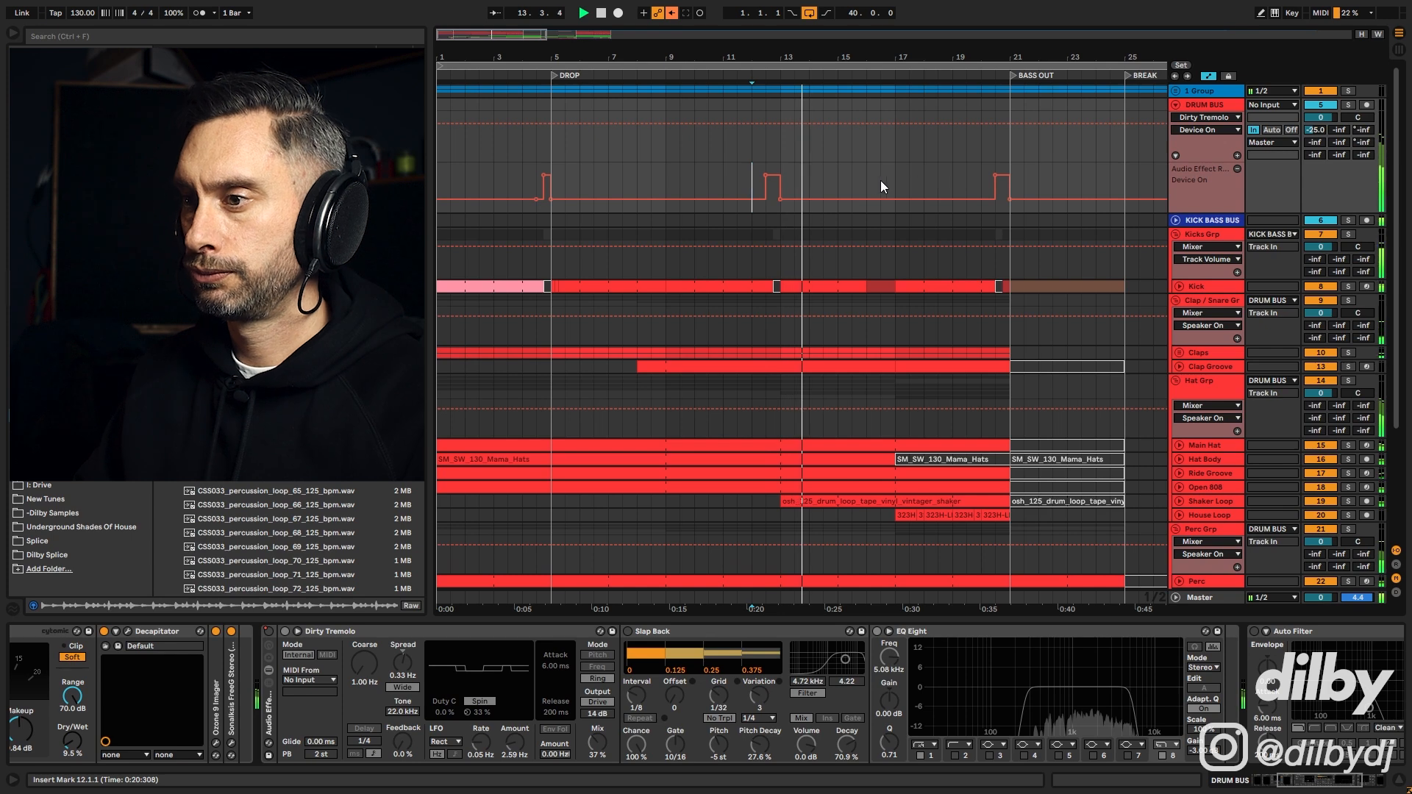
Step: Select Slap Back on the DRUM BUS and replay the fill from bar 12
left_click(644, 630)
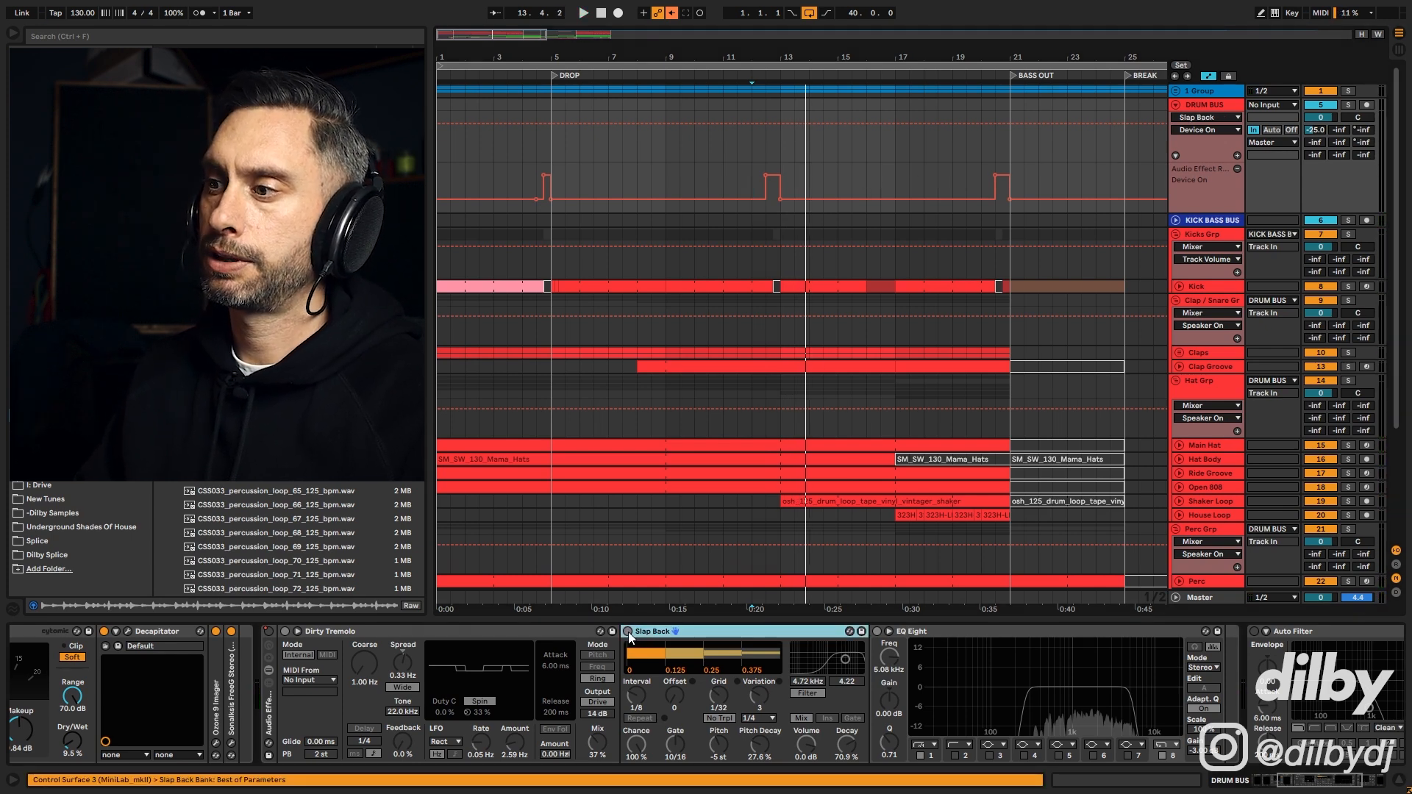
left_click(746, 176)
key("space")
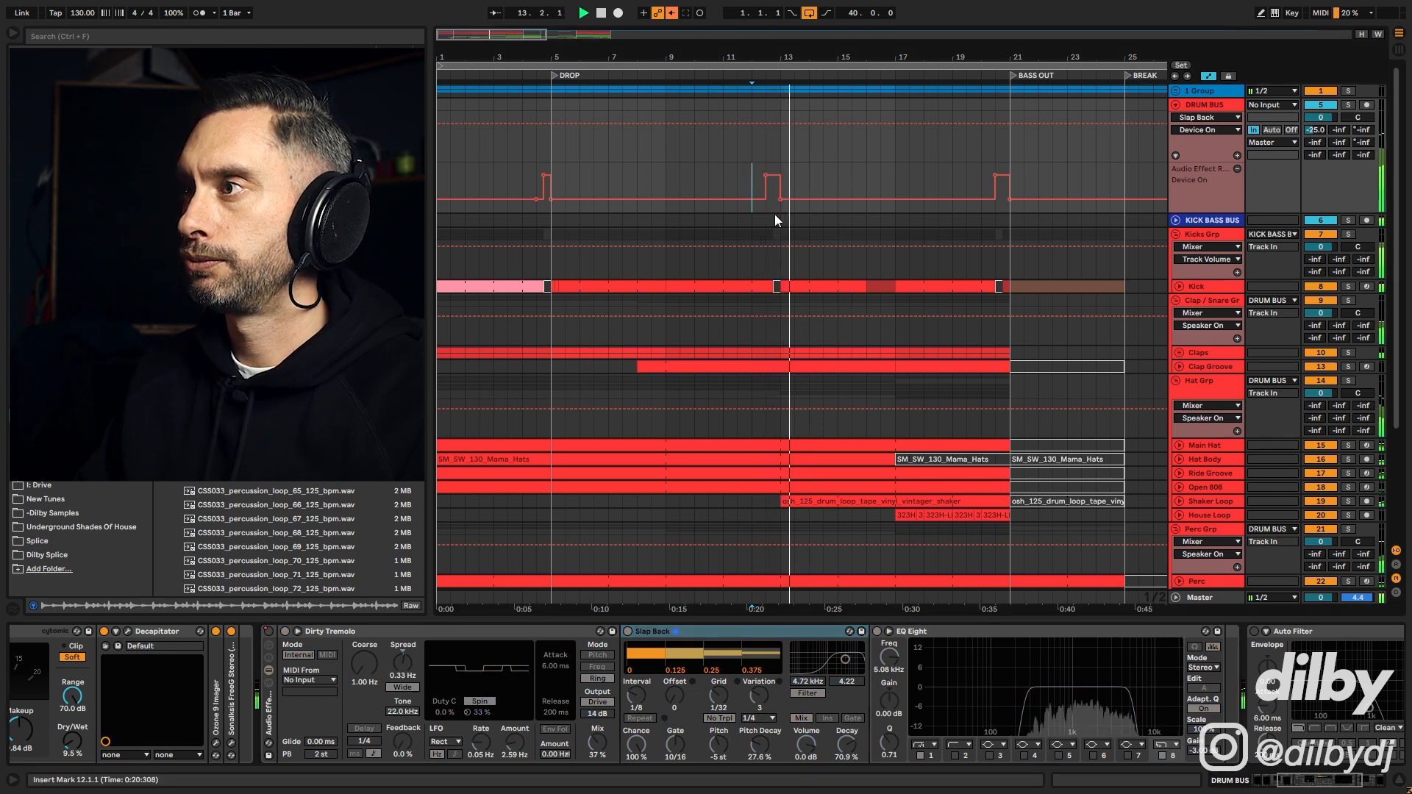
key("space")
key("space")
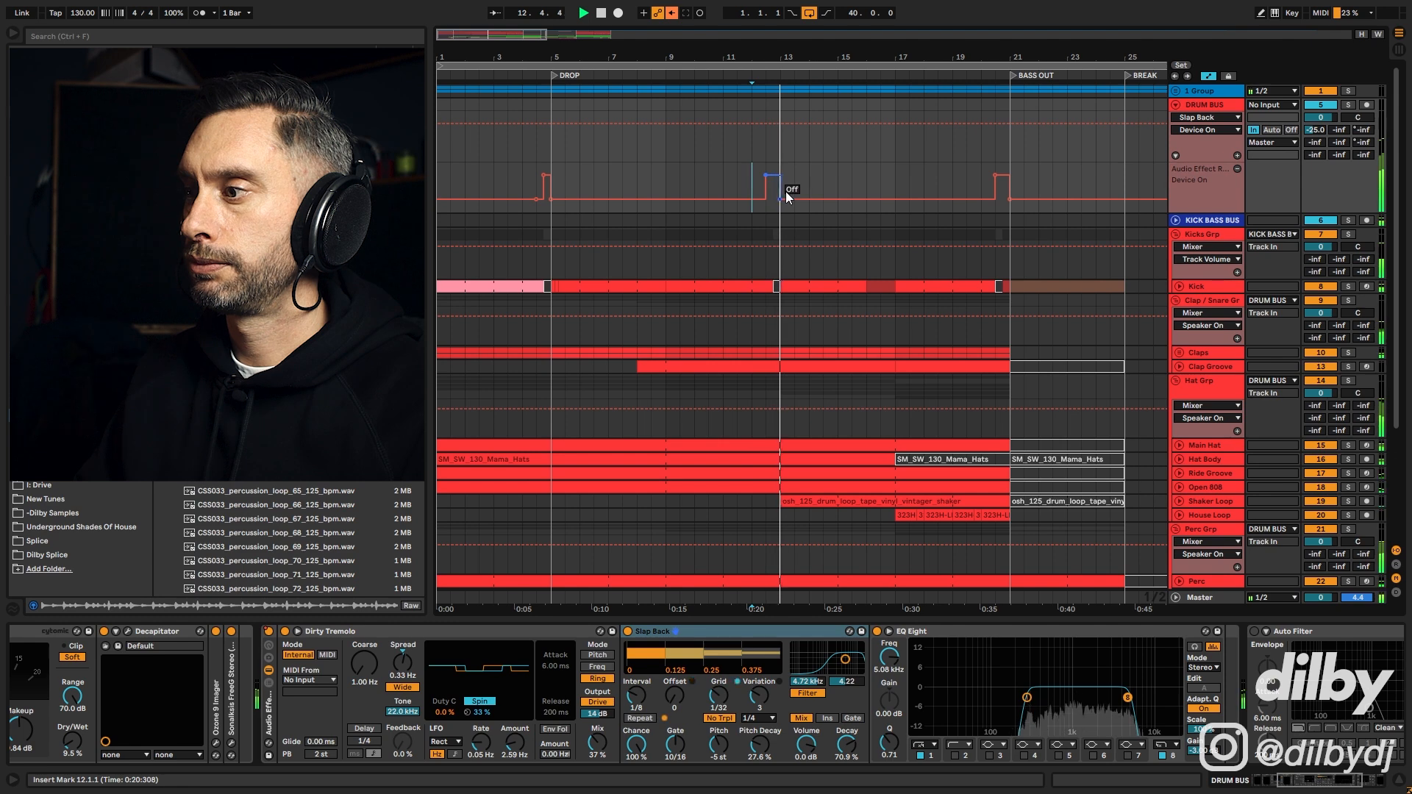
key("space")
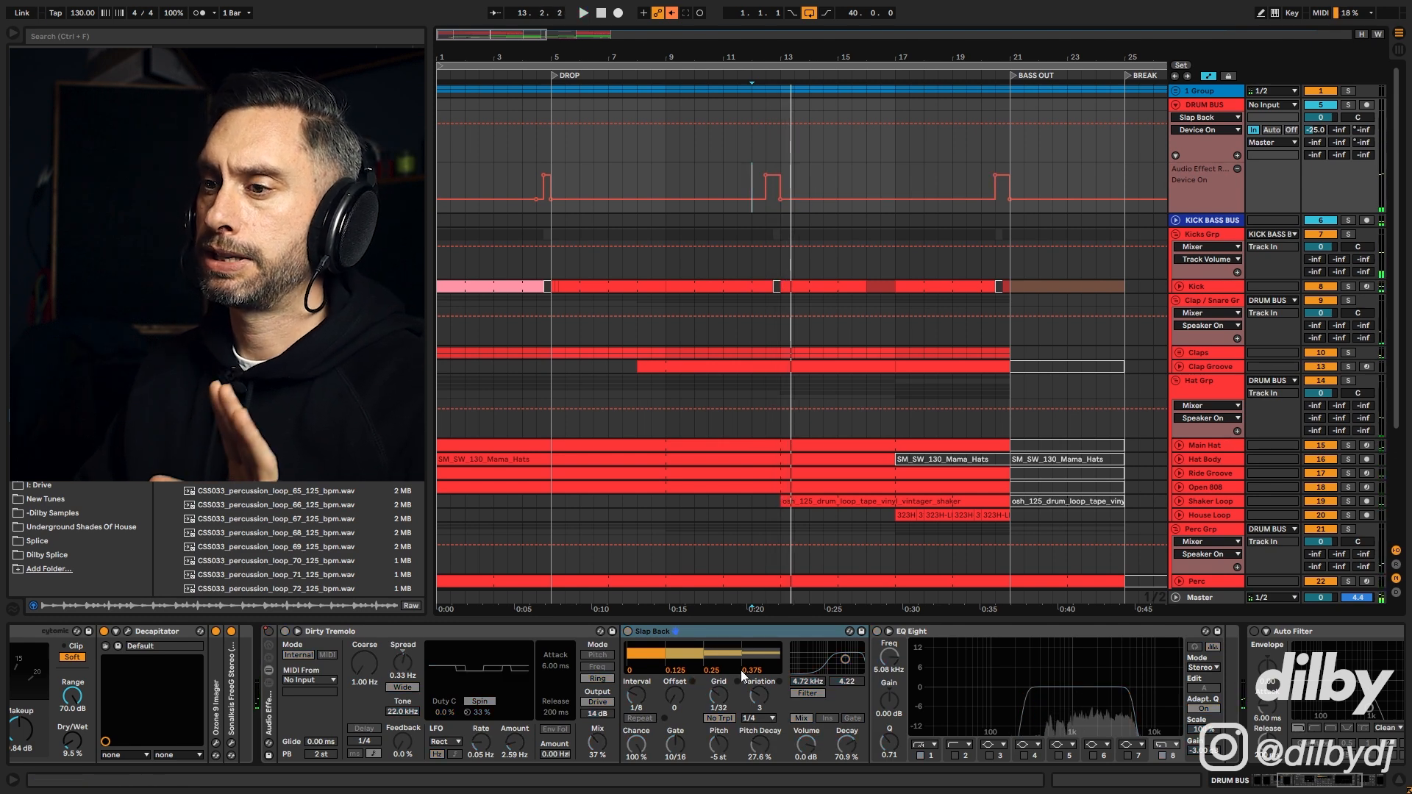
Step: Review the rack's on/off automation across the whole arrangement and play the fill leading into the first drop from 4.3.1
left_click_drag(1001, 58, 1000, 43)
left_click_drag(601, 43, 604, 44)
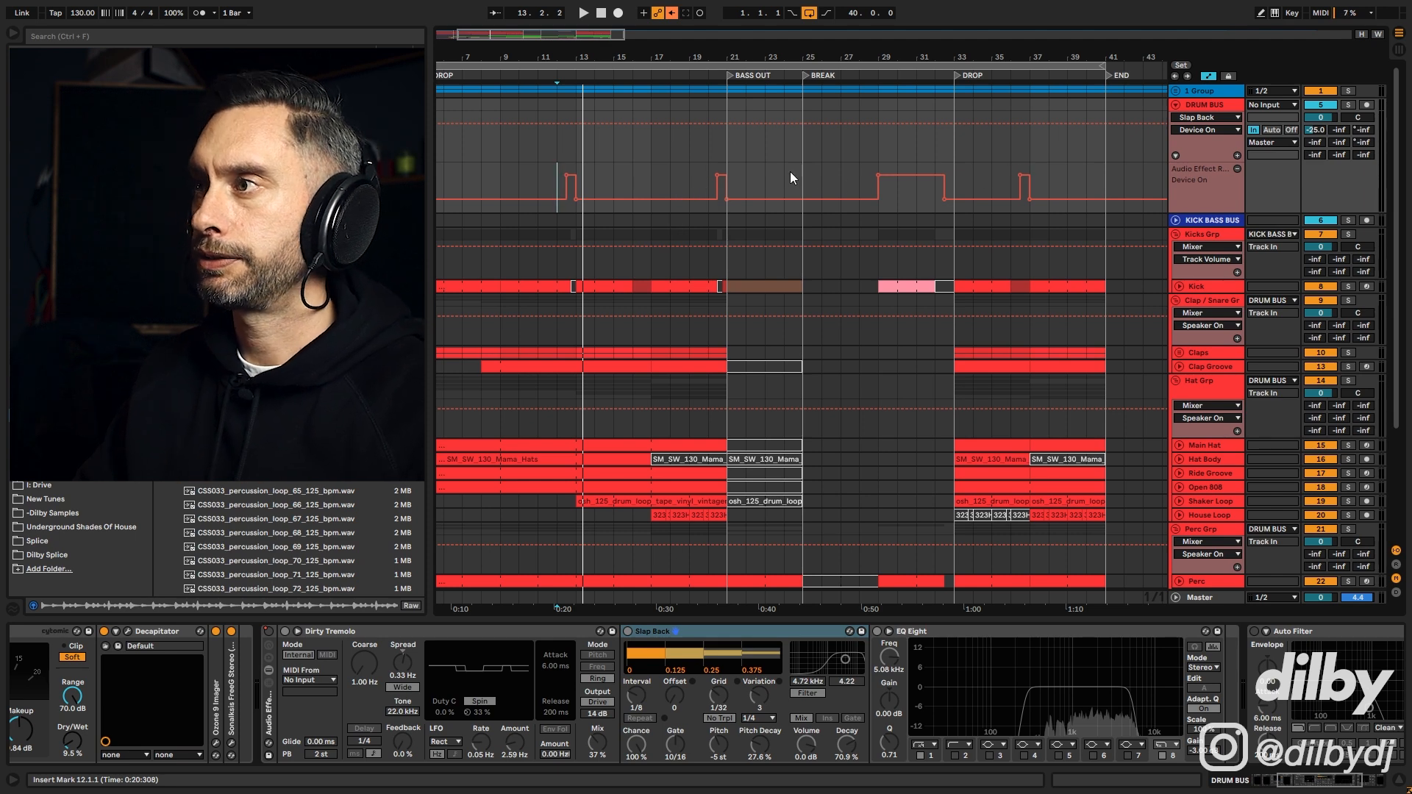
left_click_drag(526, 35, 519, 37)
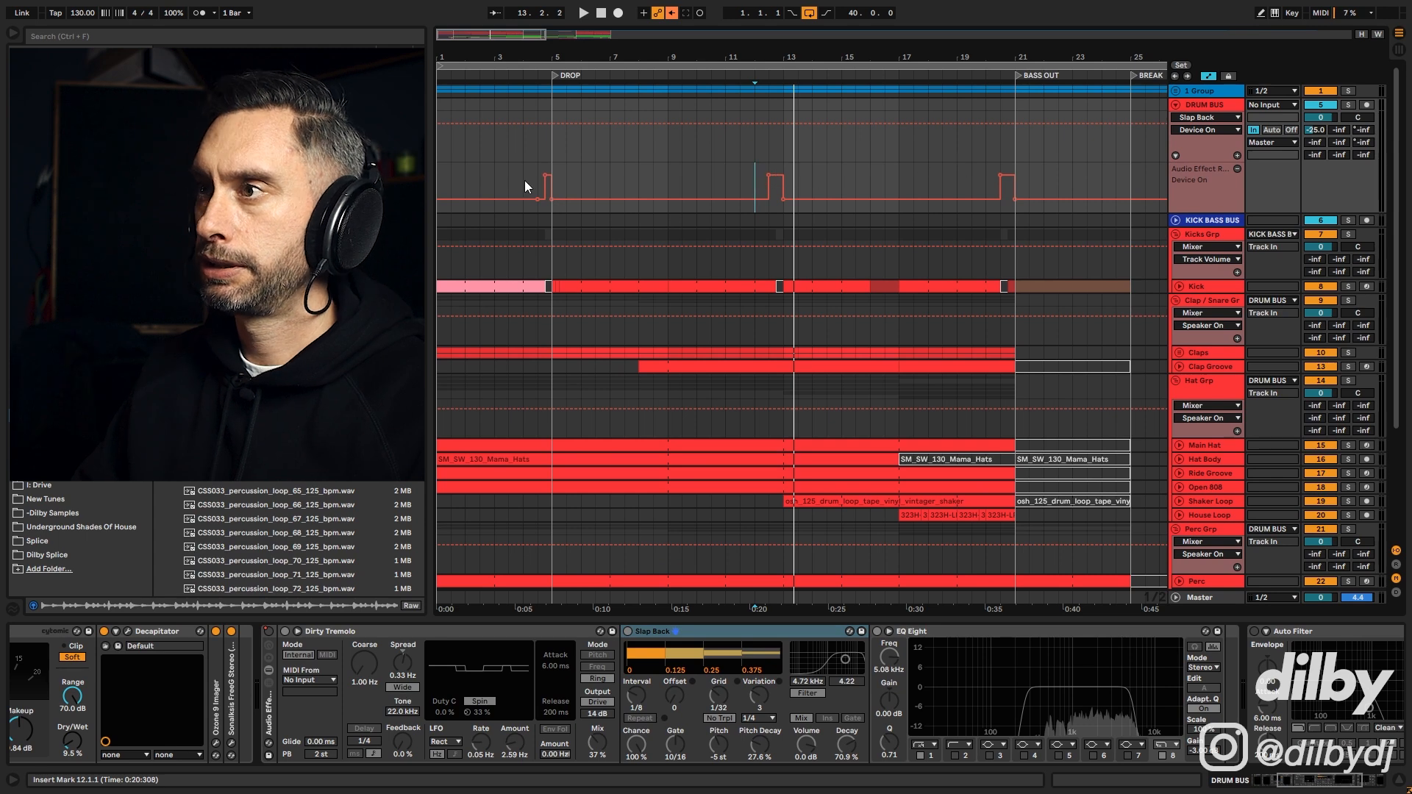
key("space")
left_click(538, 163)
key("space")
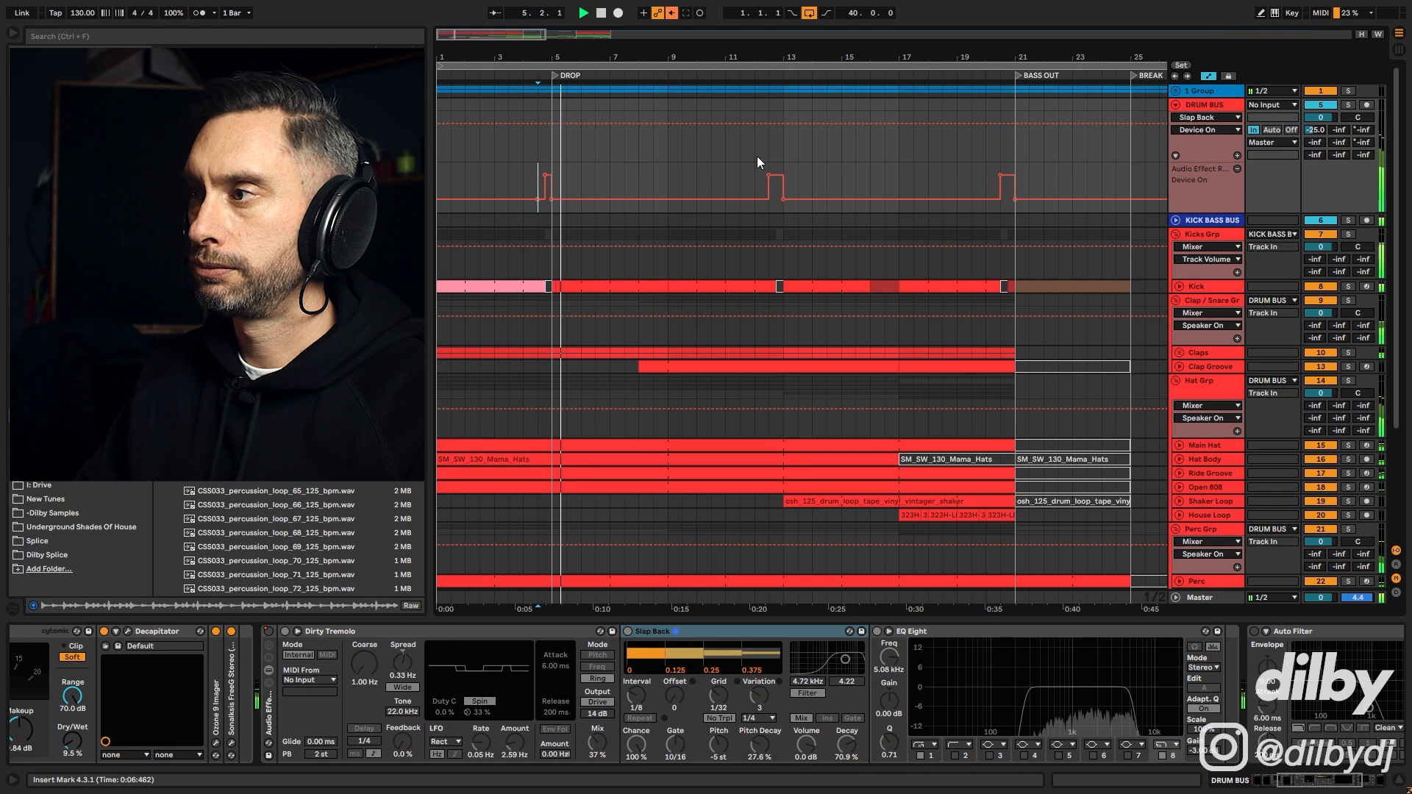
Step: Stop playback, show the DRUM BUS automation for the F-MZ Delay send, and re-enable the overridden automation
key("space")
left_click_drag(700, 54, 700, 42)
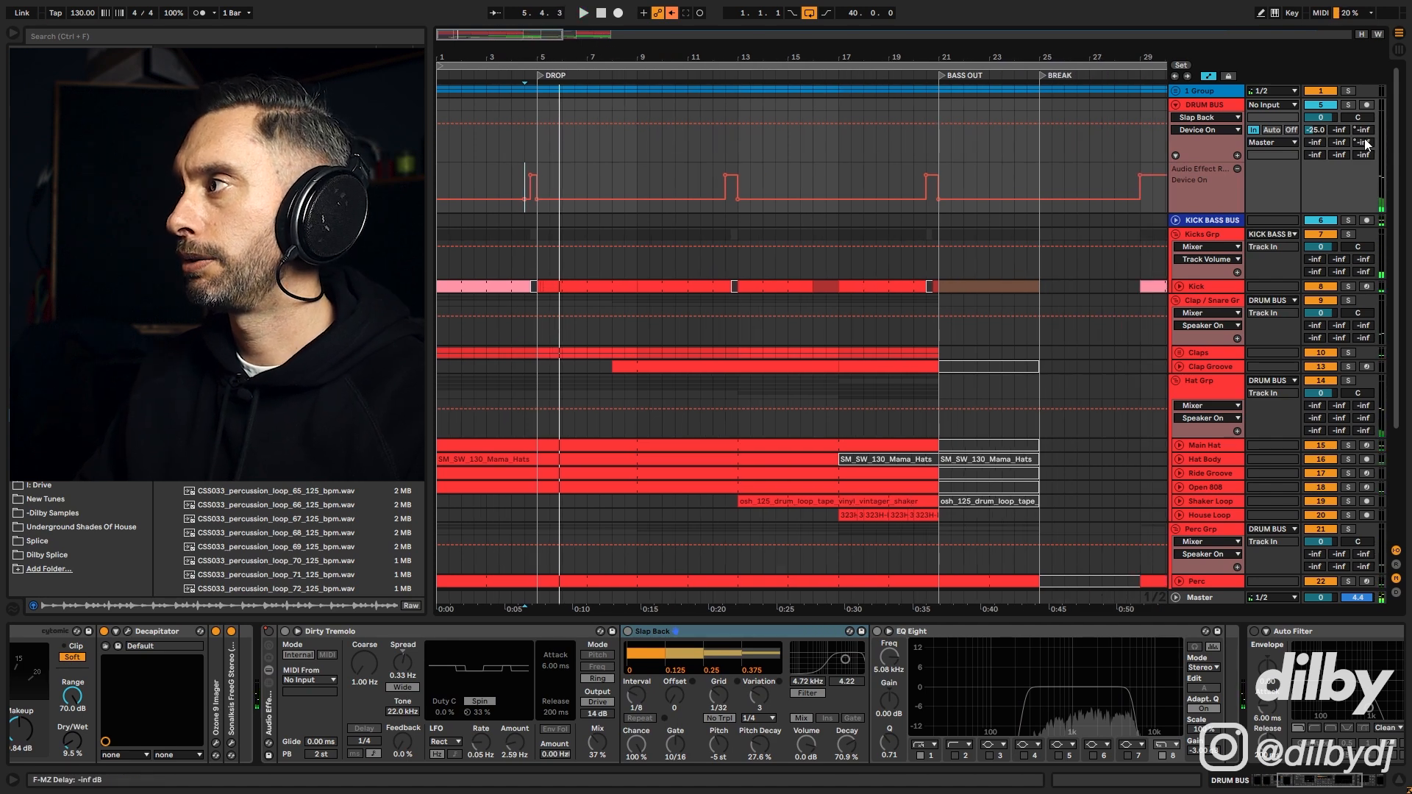
left_click(1364, 142)
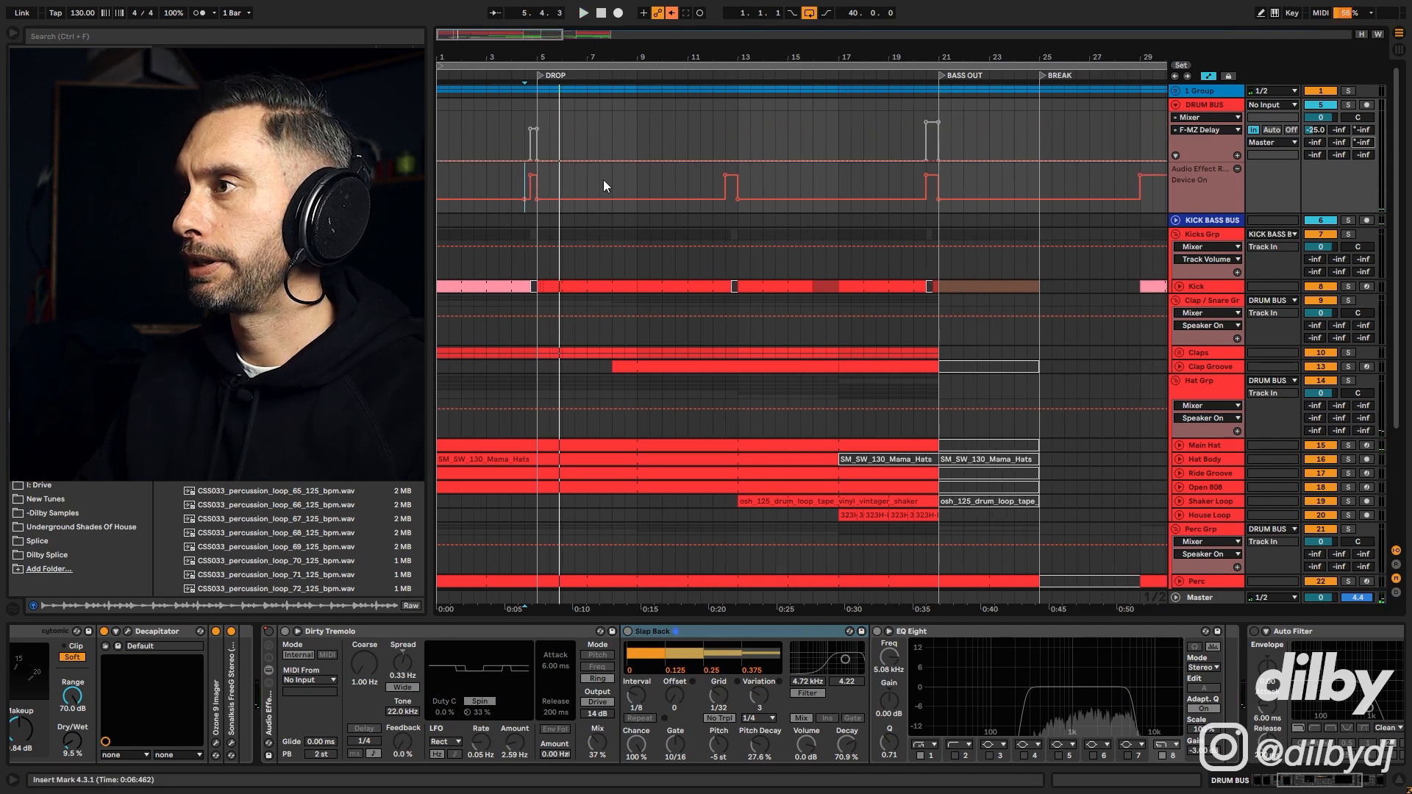
left_click(672, 13)
Step: Show the DRUM BUS automation for the C-Jacky Spray FX send and play the fill into the first drop from 4.3.1
left_click(1365, 126)
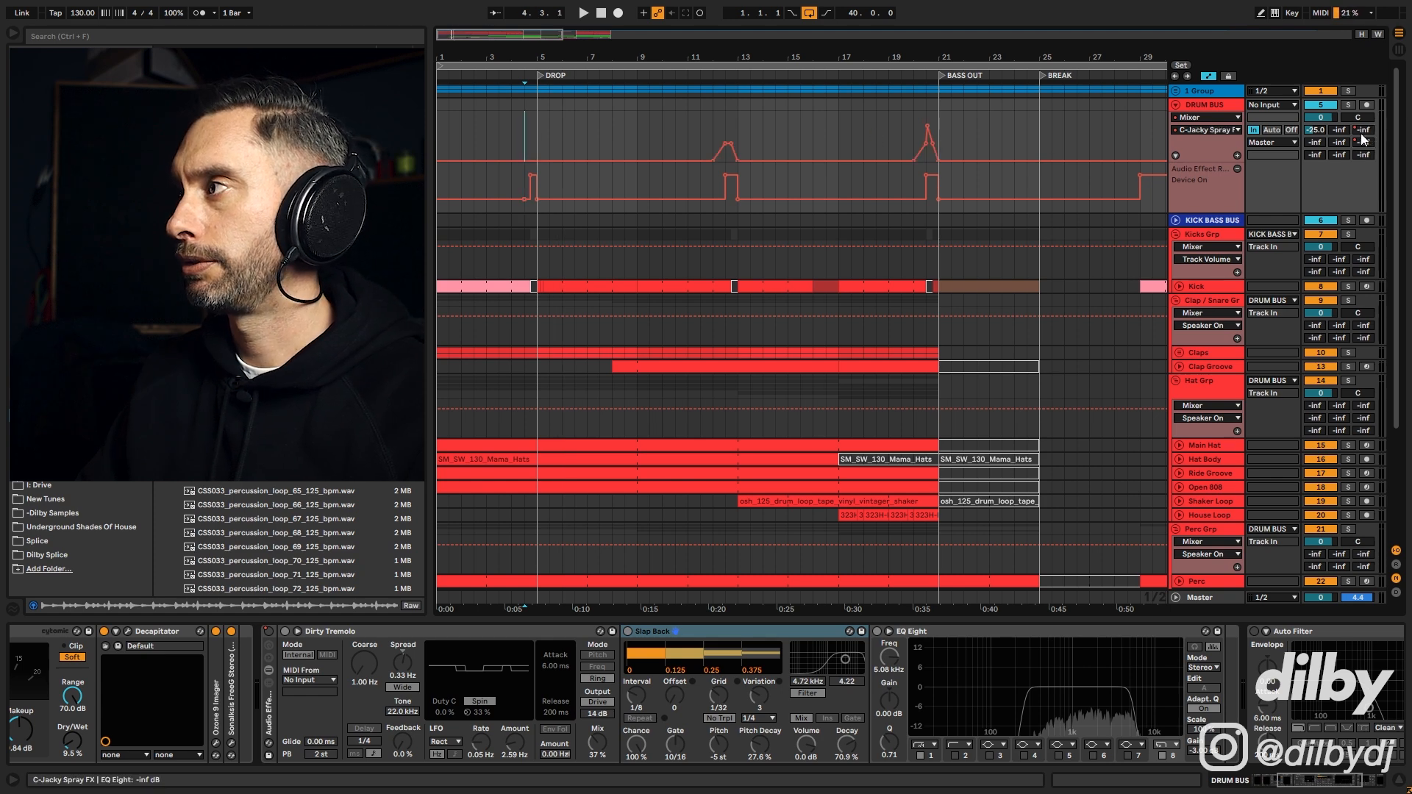
key("space")
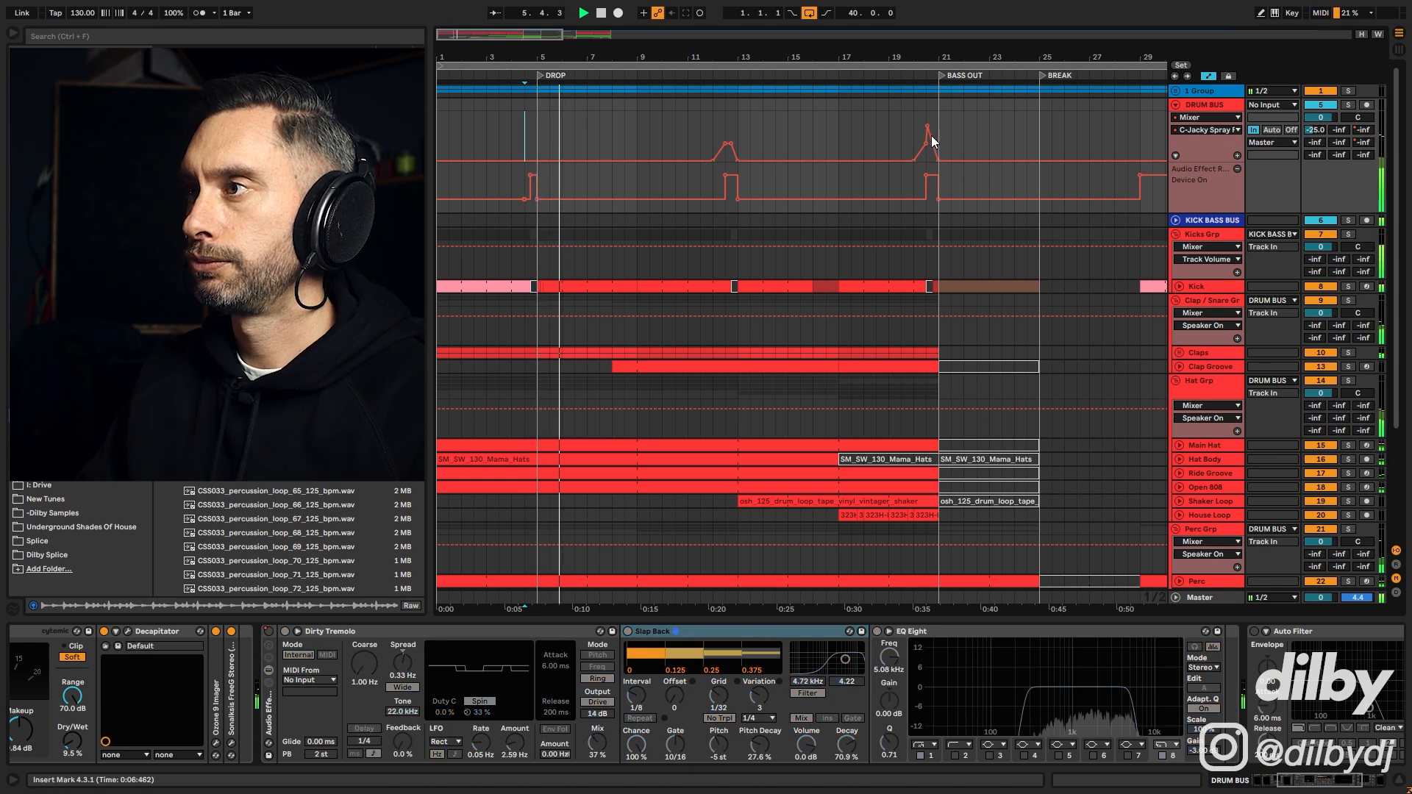
key("space")
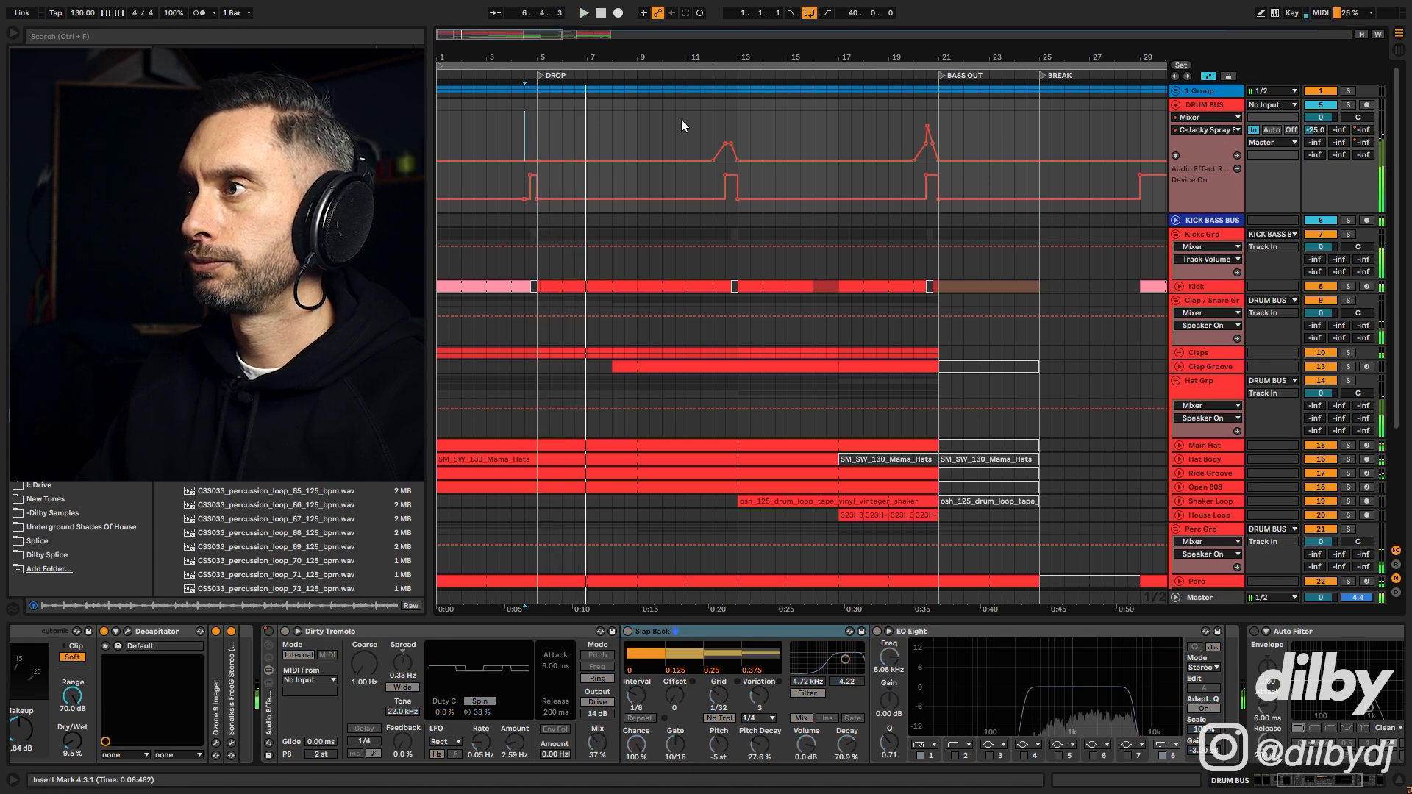
Step: Review the C-Jacky Spray FX send automation across the arrangement and play the fill before bar 13 from bar 11
left_click(637, 129)
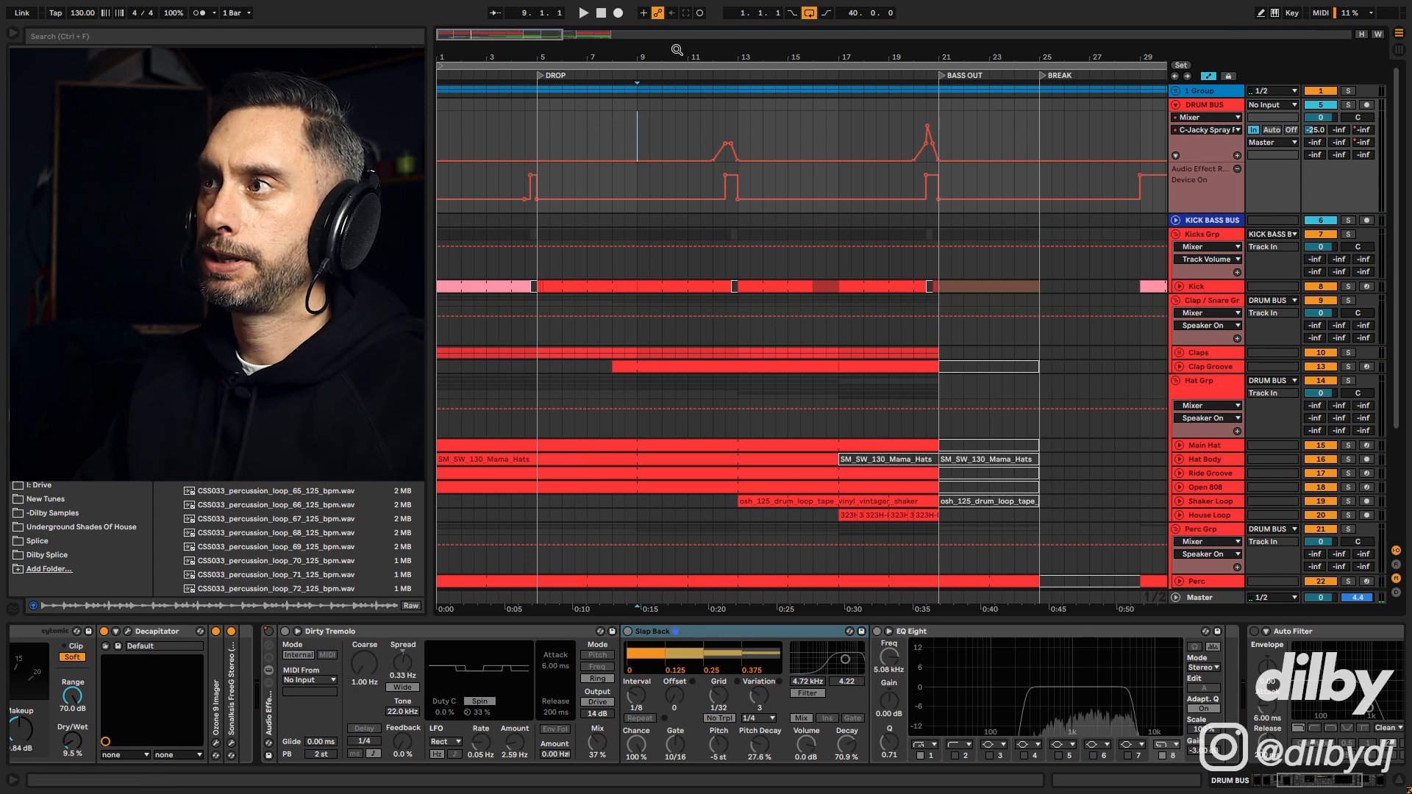
key("minus")
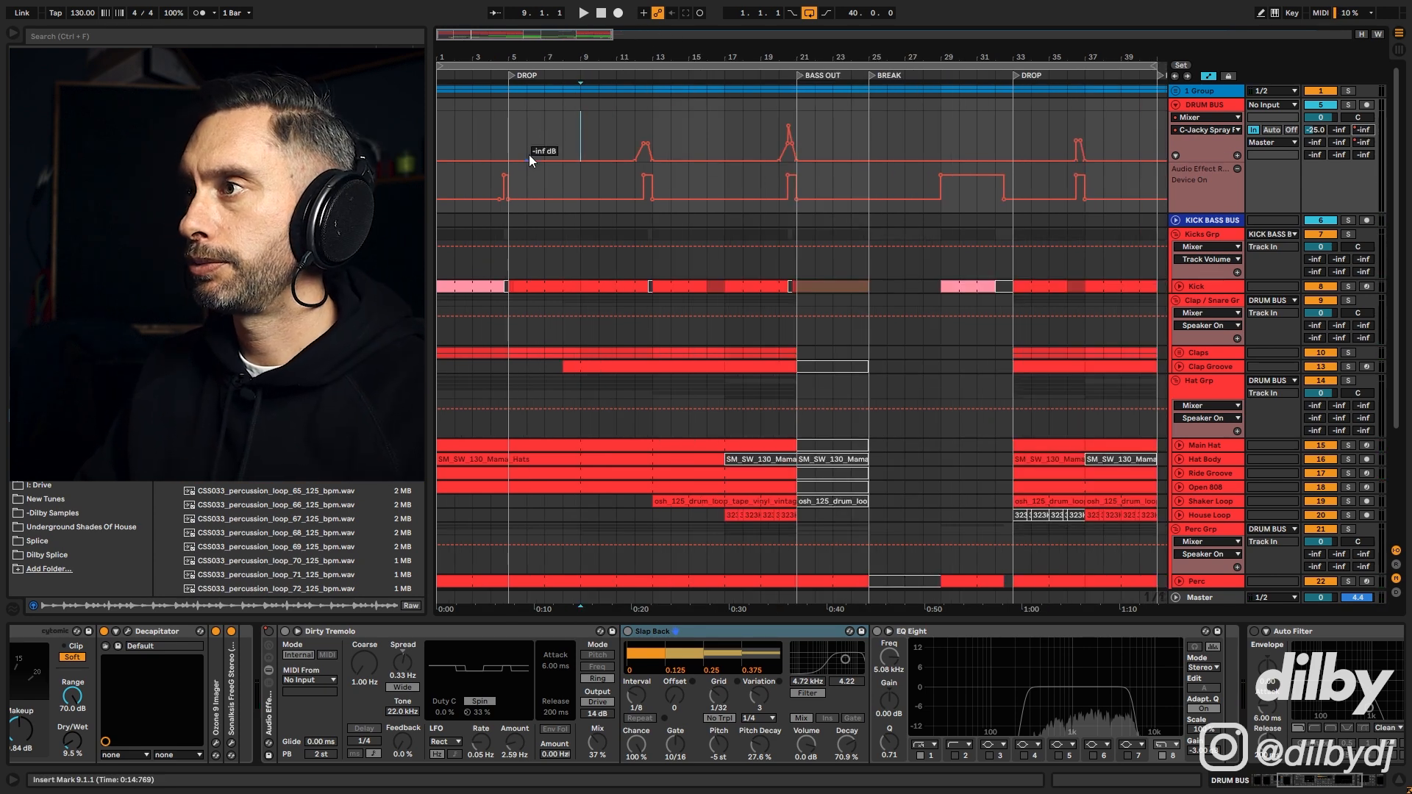
left_click(636, 140)
key("space")
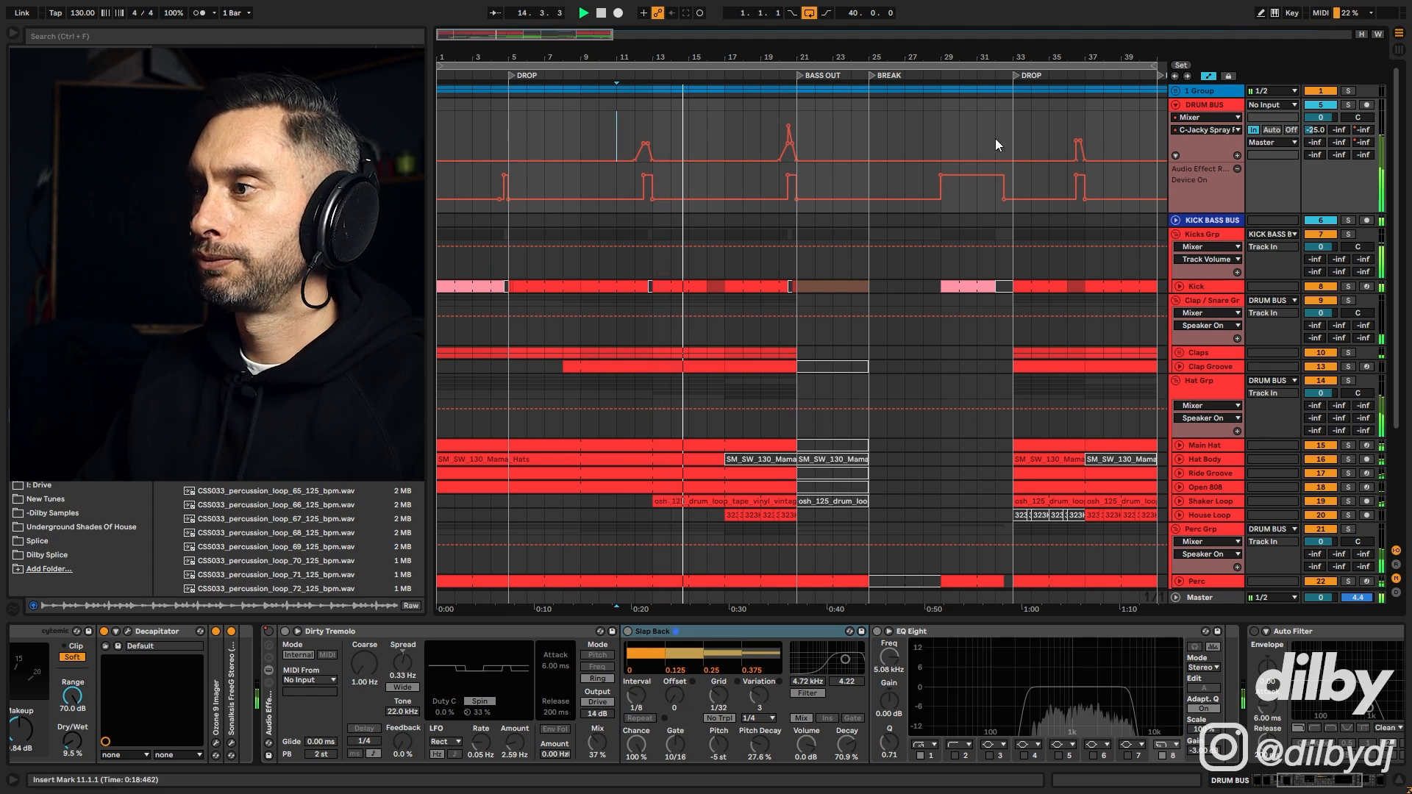
left_click_drag(657, 126, 669, 126)
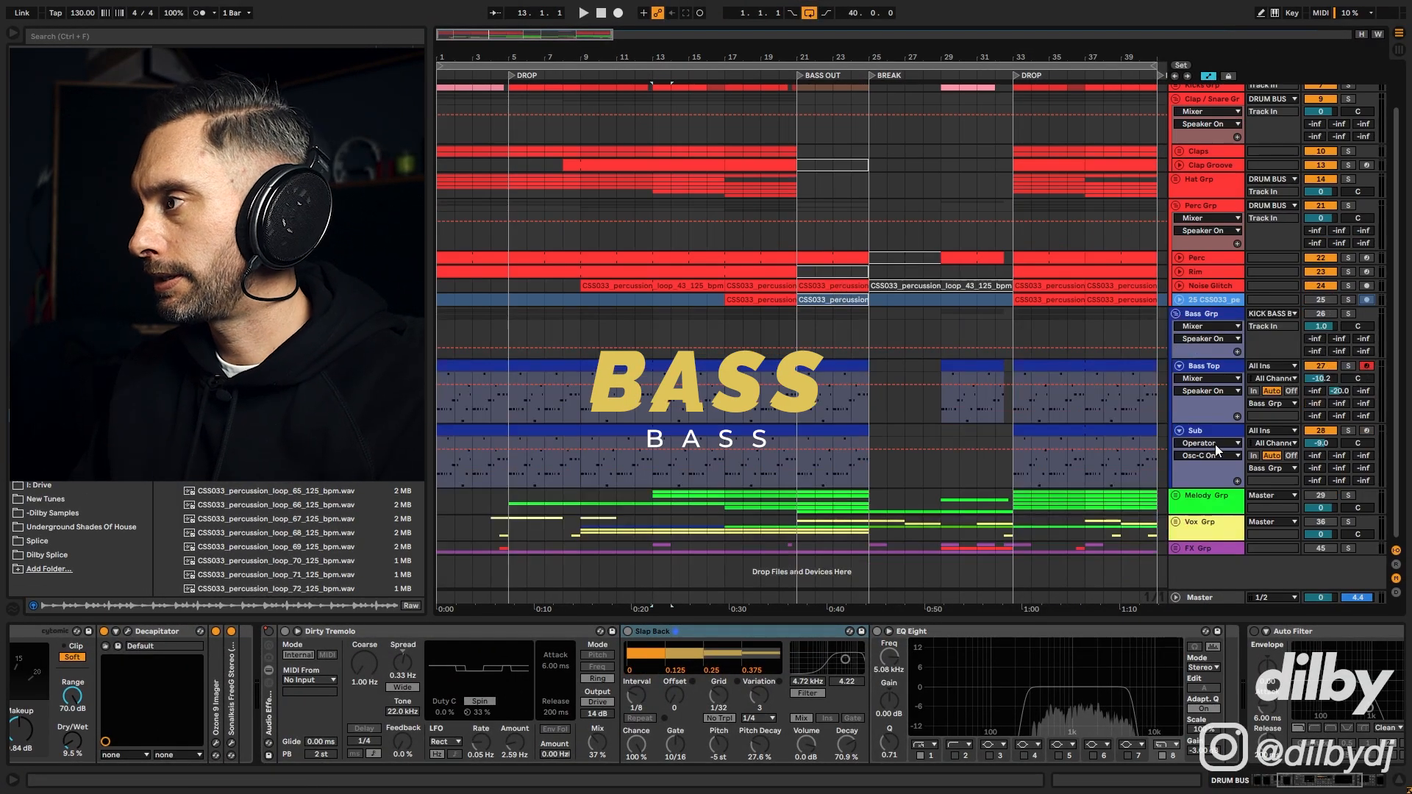
Step: Solo the Sub track and select its bass clip section from bar 9 to bar 17
left_click(1217, 432)
left_click(1349, 432)
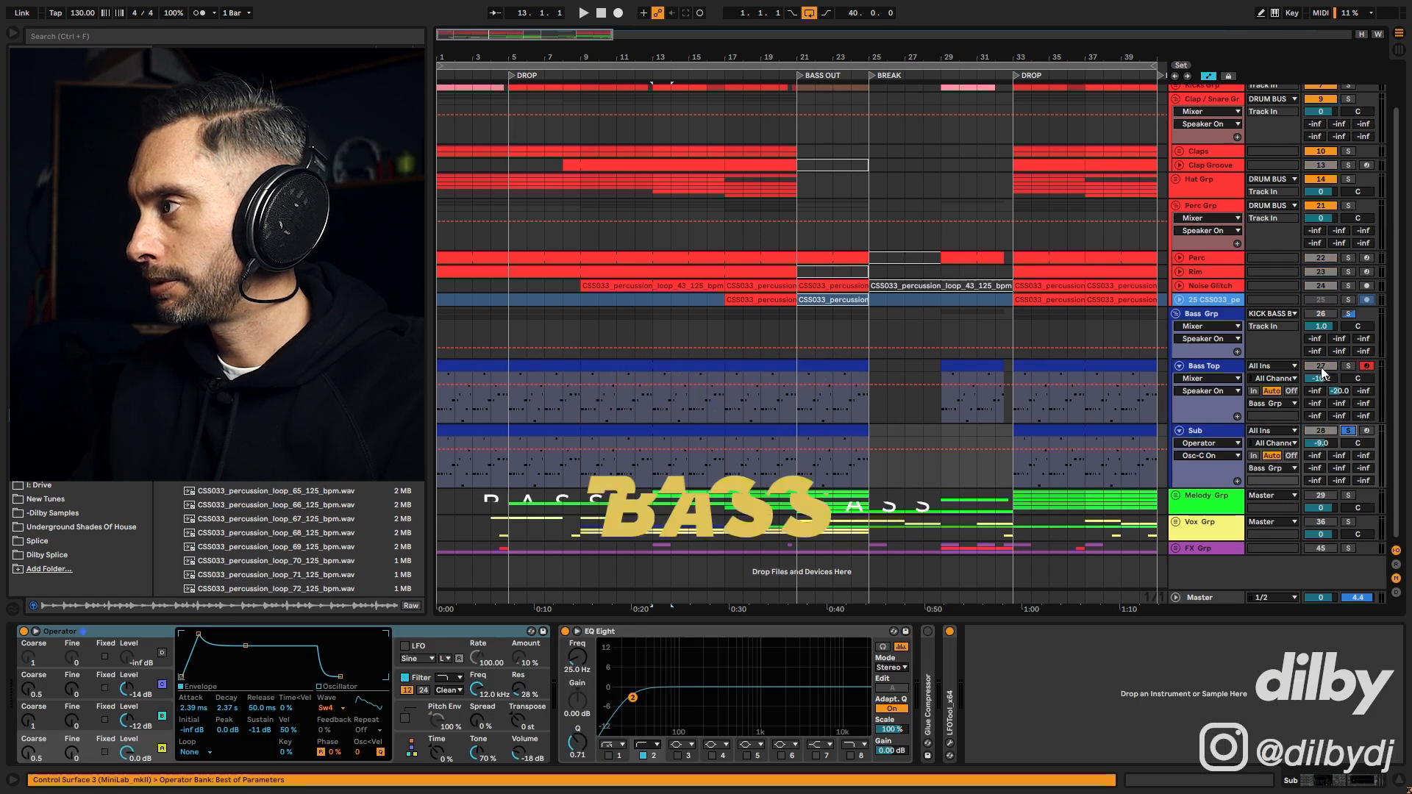
left_click(609, 485)
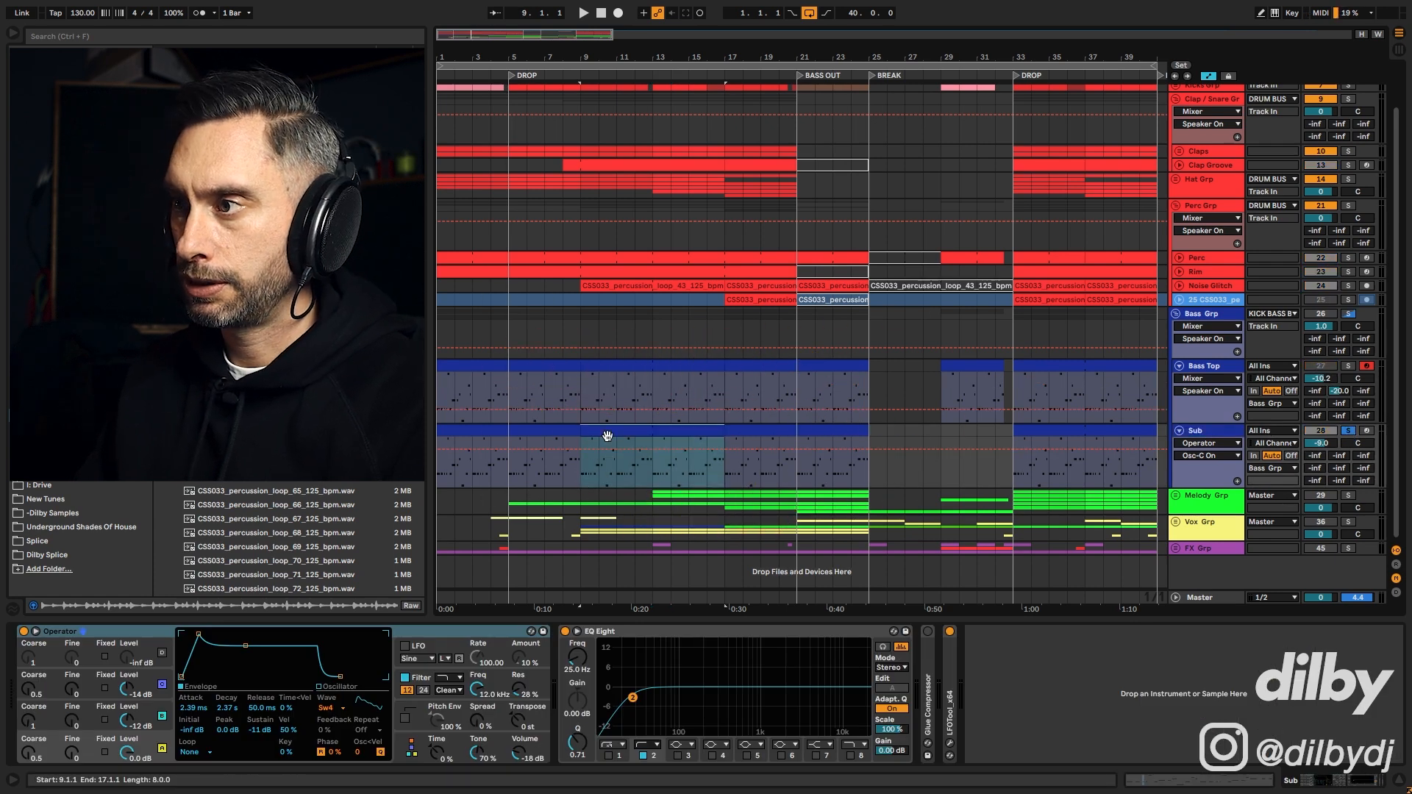
Step: Turn off oscillators B and C in the Sub's Operator, play oscillator A alone from bar 9, and activate the Bass Grp track
left_click(149, 688)
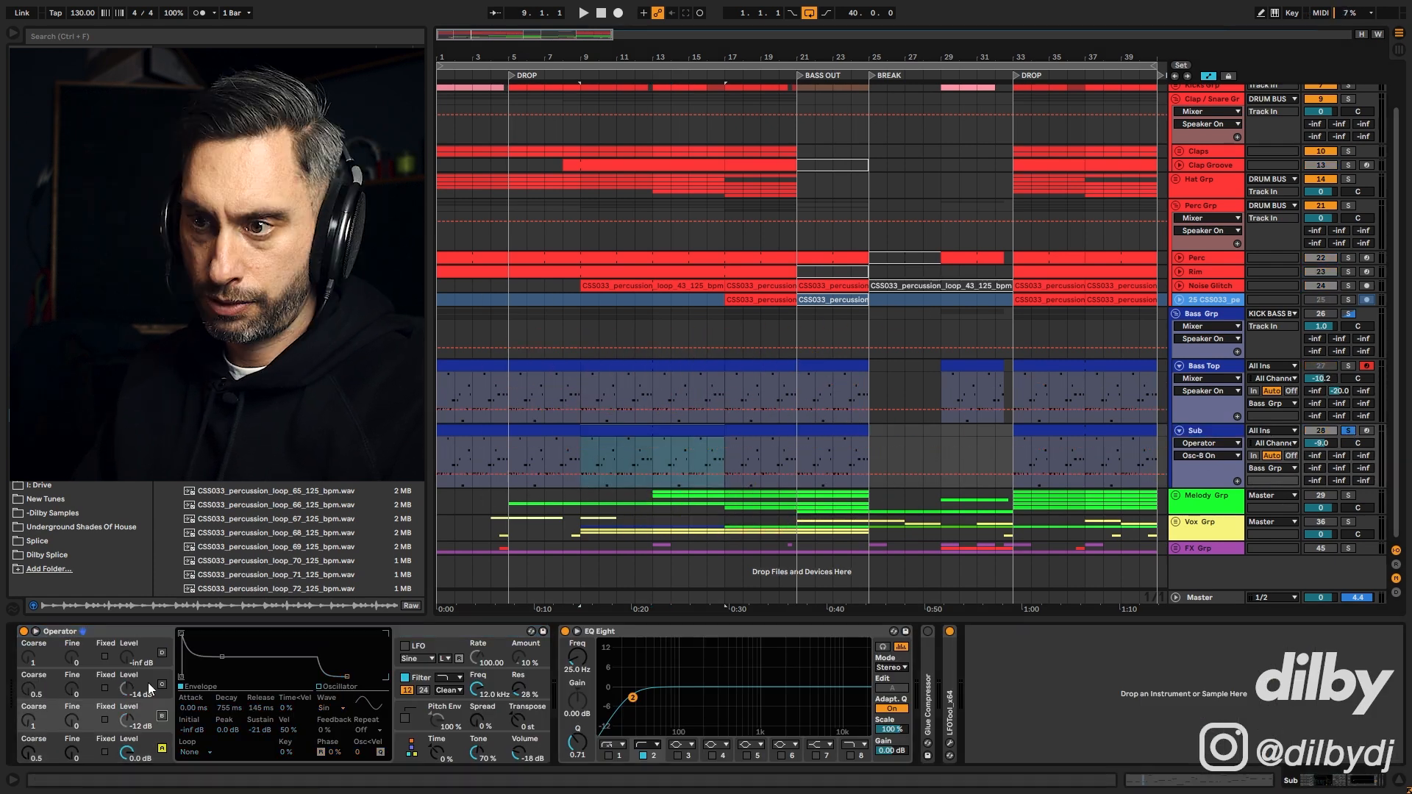
left_click(147, 747)
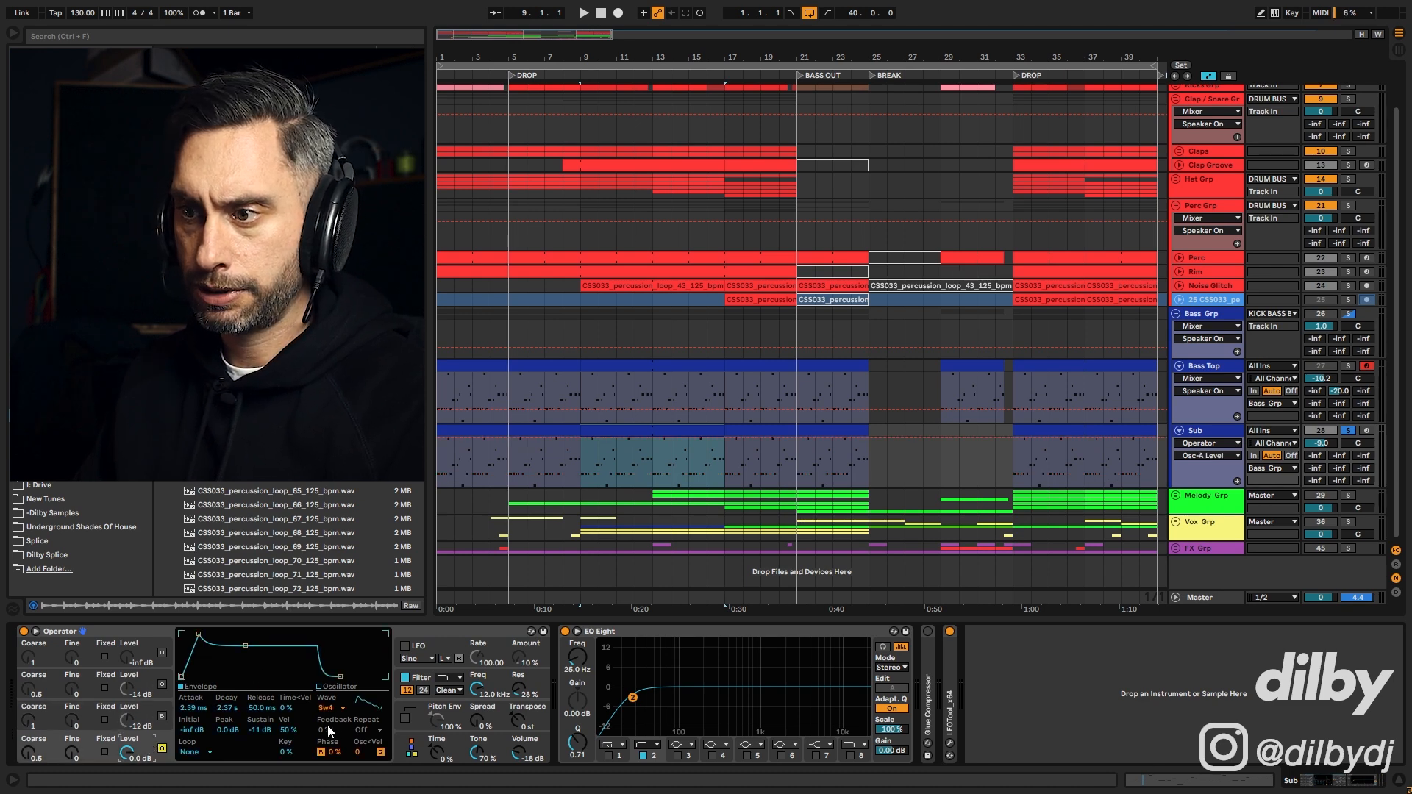
key("space")
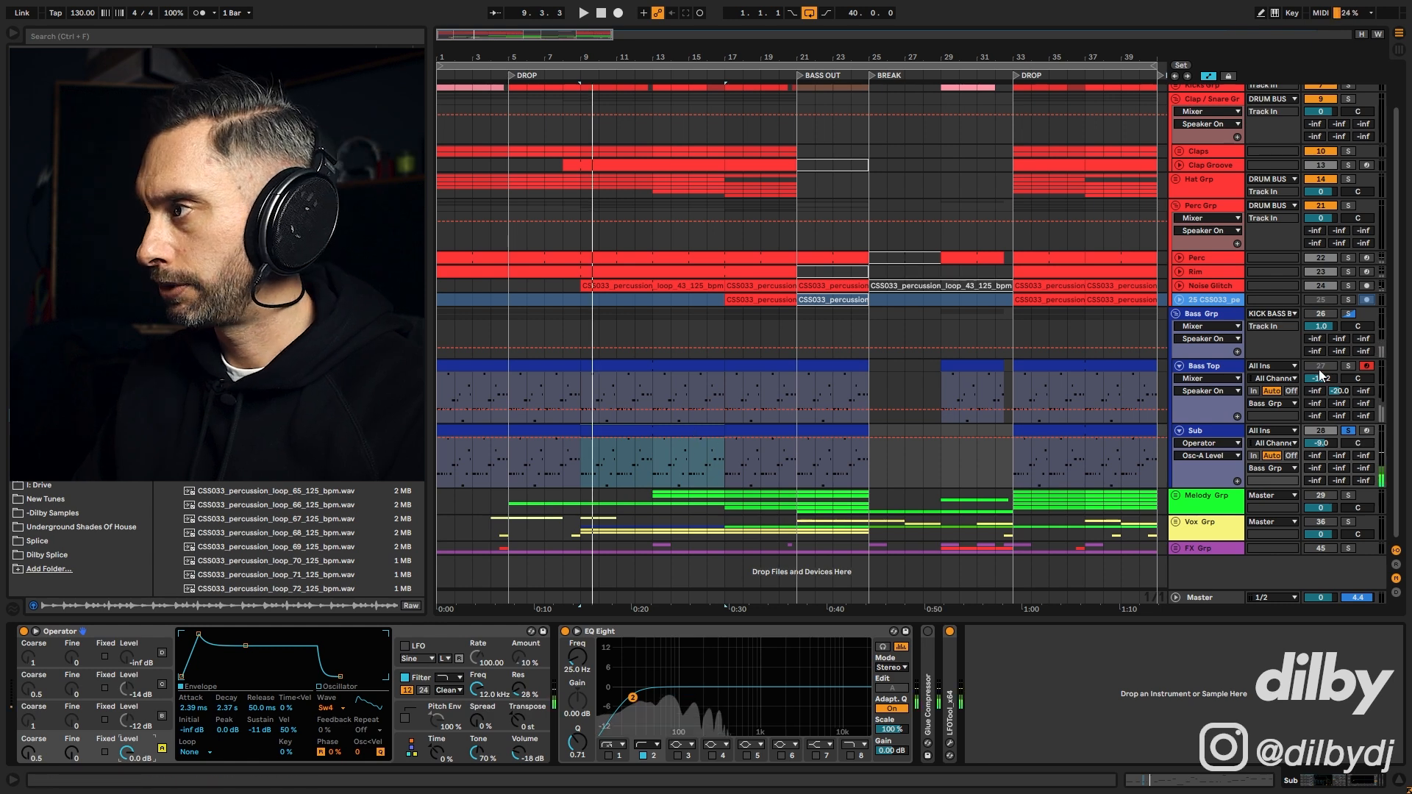
left_click(1310, 314)
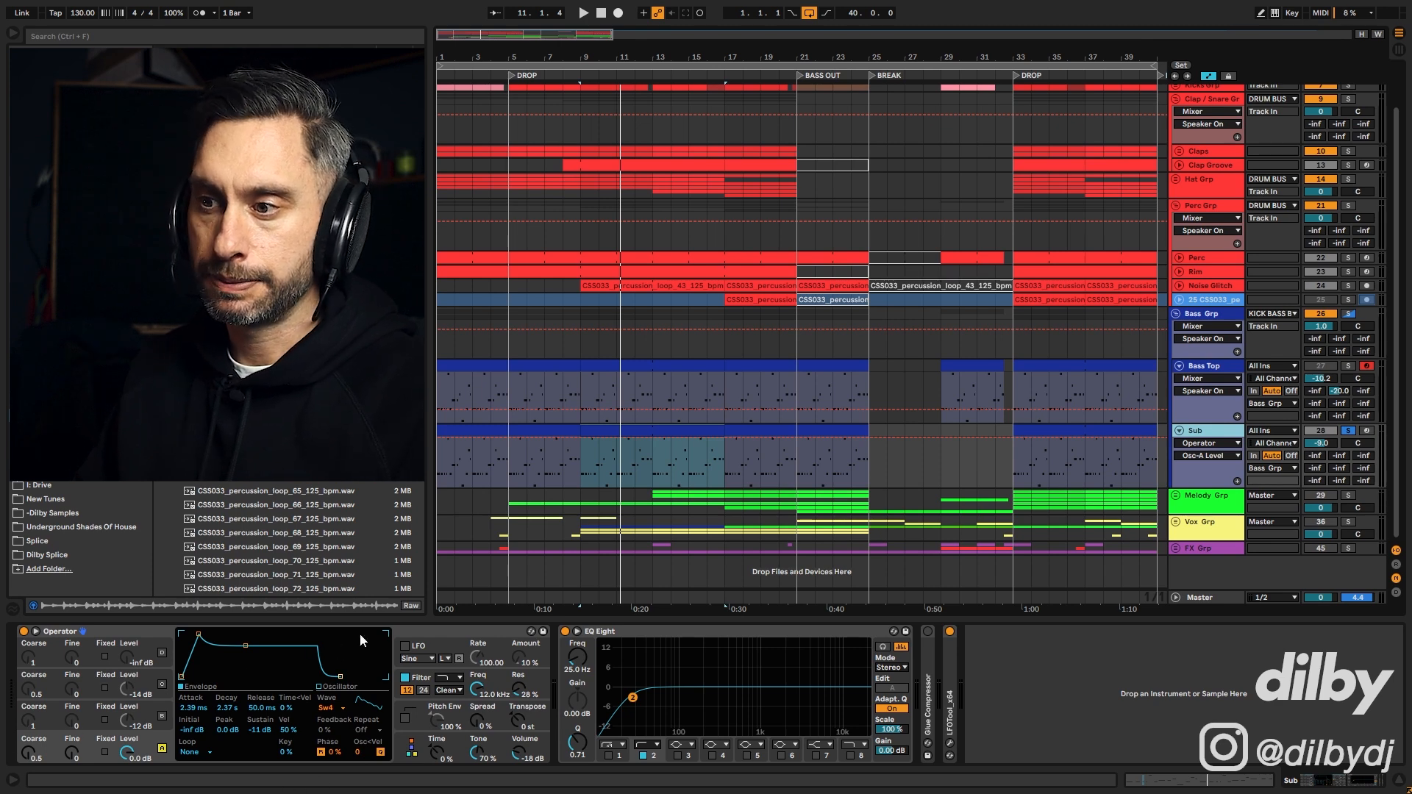
Step: Turn Operator's oscillator B and oscillator C back on one at a time, playing the Sub from bar 9 after each
left_click(140, 726)
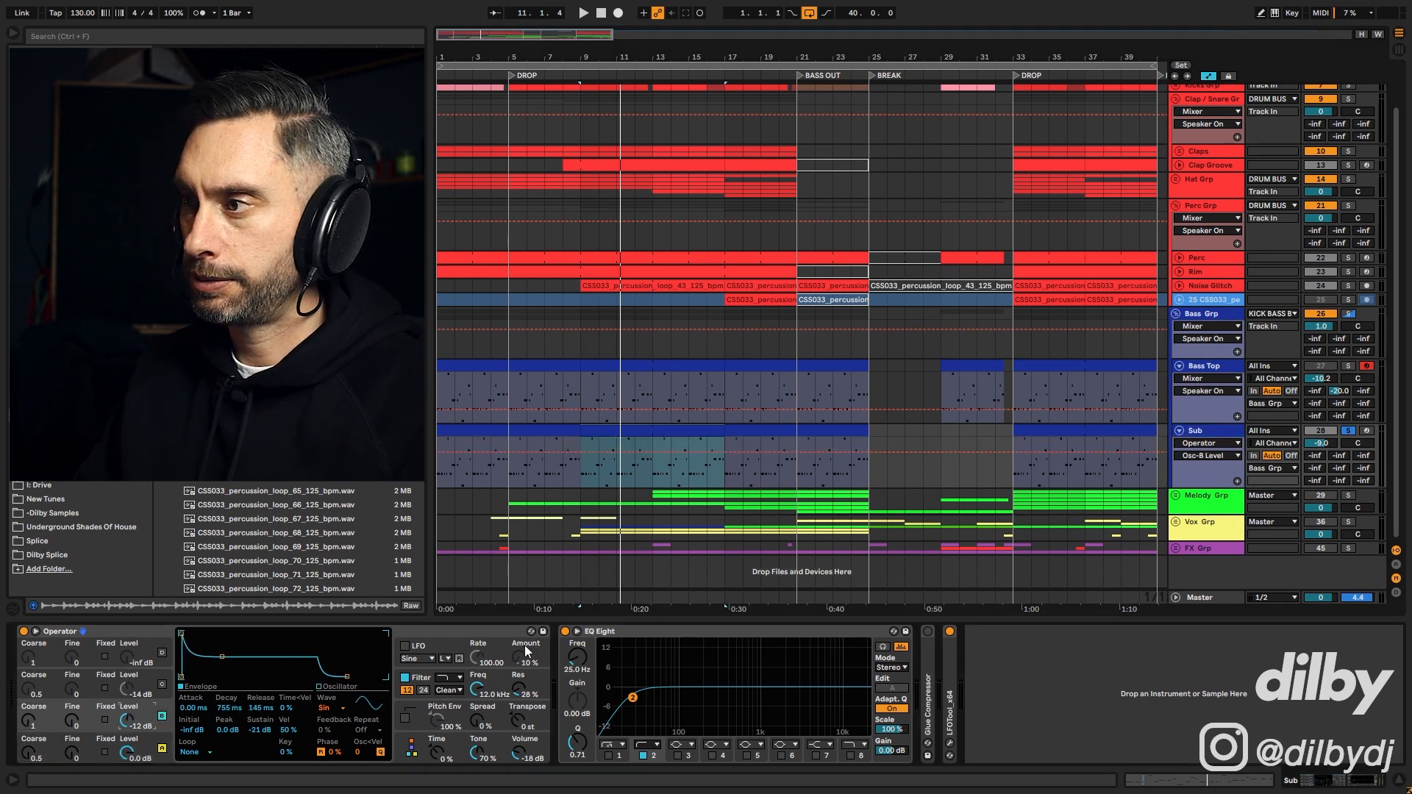
left_click(578, 604)
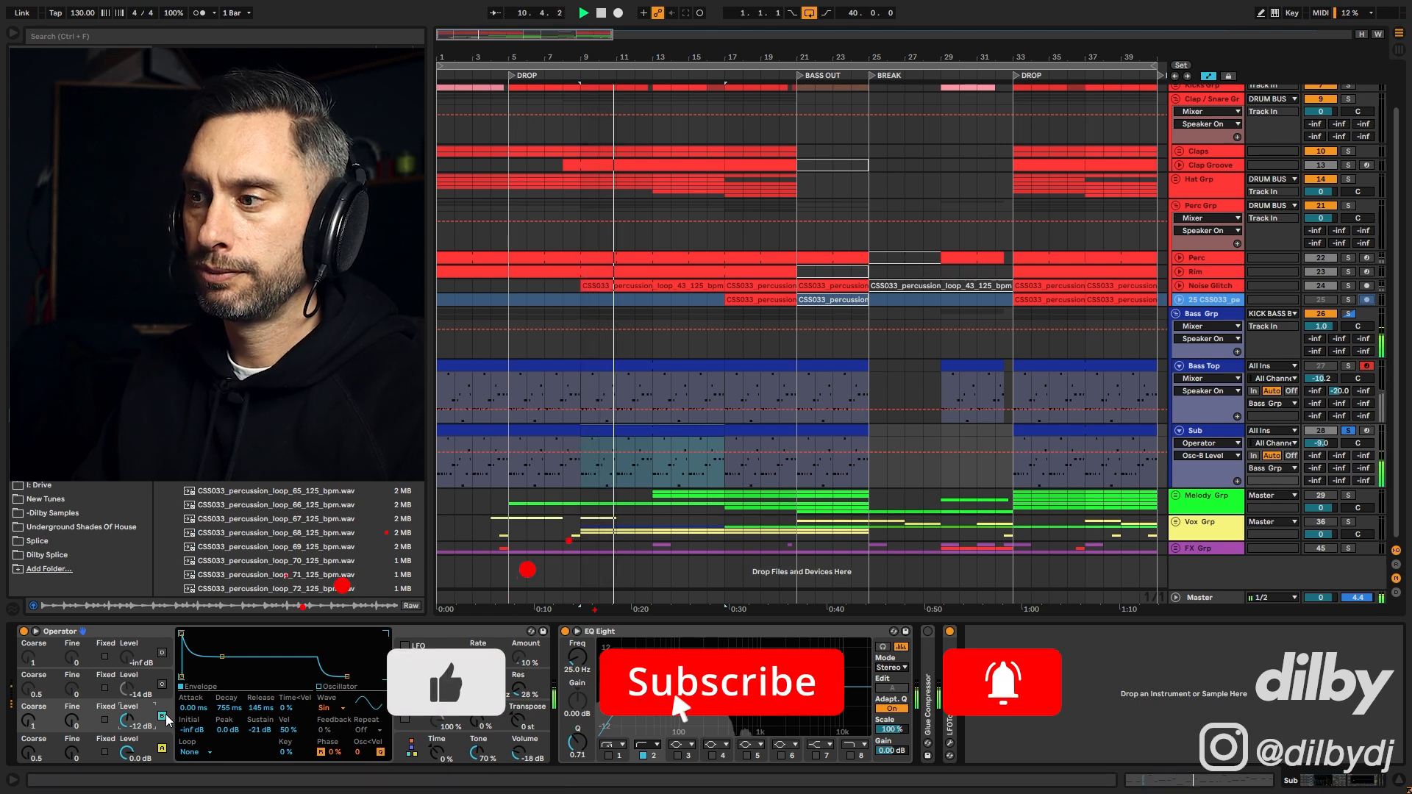
key("space")
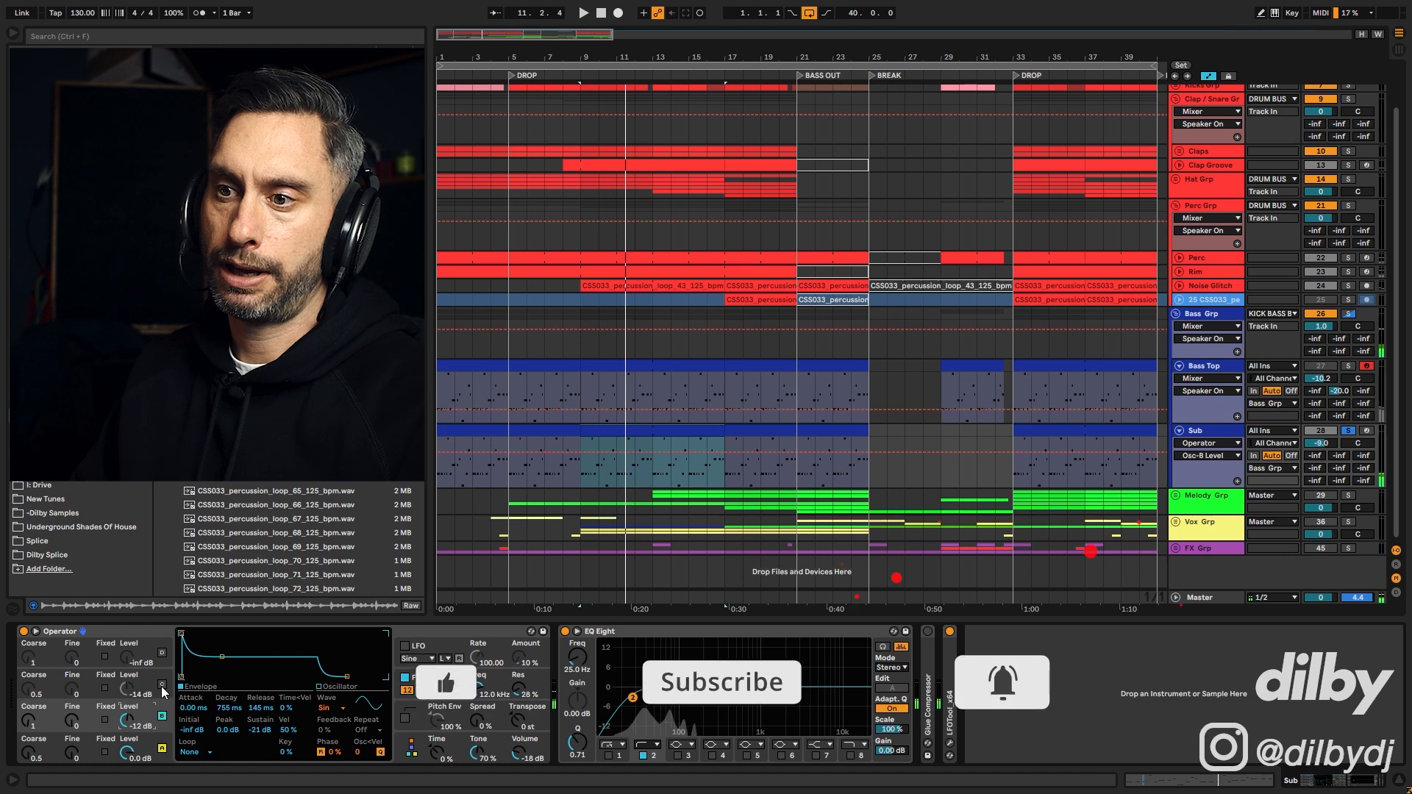
left_click(162, 686)
key("space")
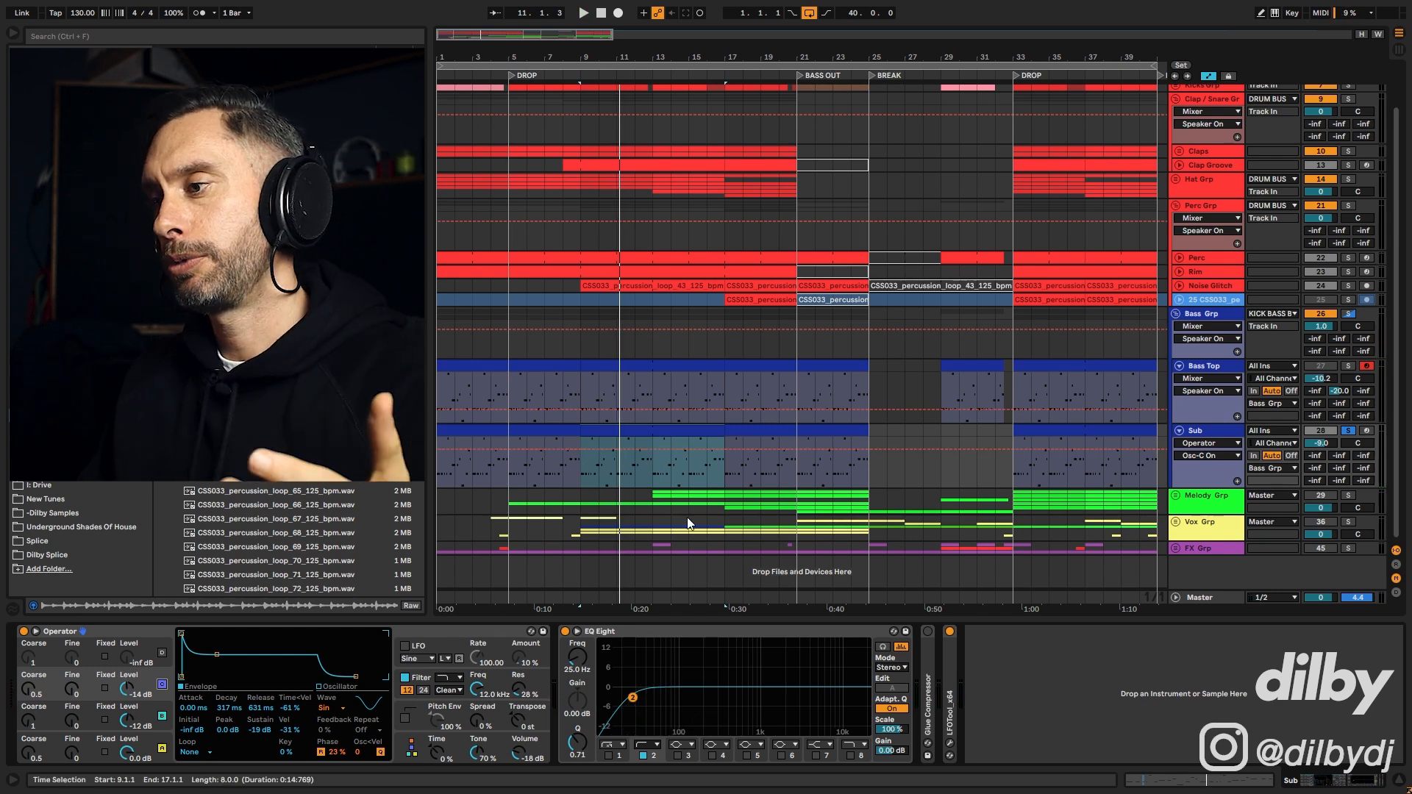
Step: Open the Sub clip's MIDI notes and collapse the Perc Grp in the arrangement
double_click(655, 431)
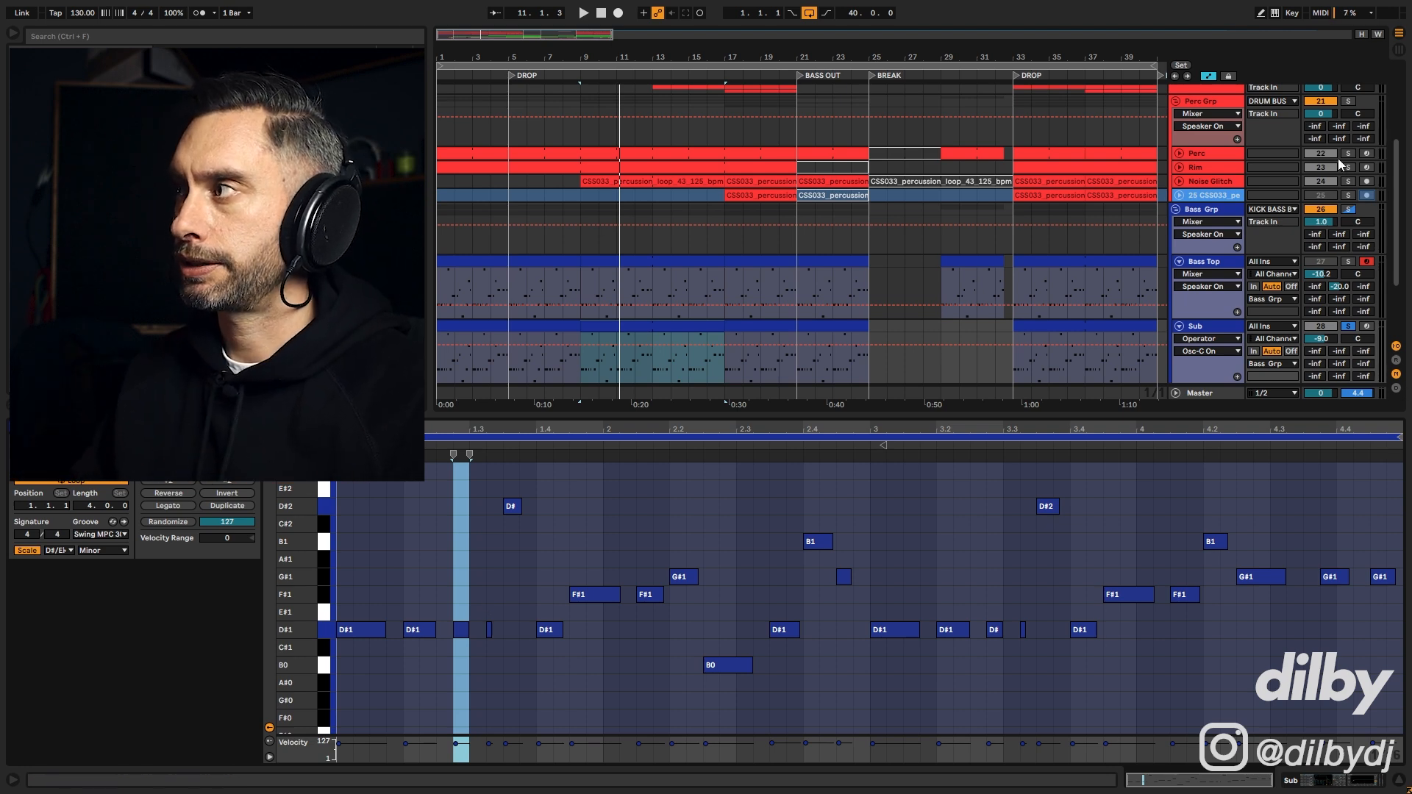
scroll(1336, 157, "up", 3)
left_click(1176, 158)
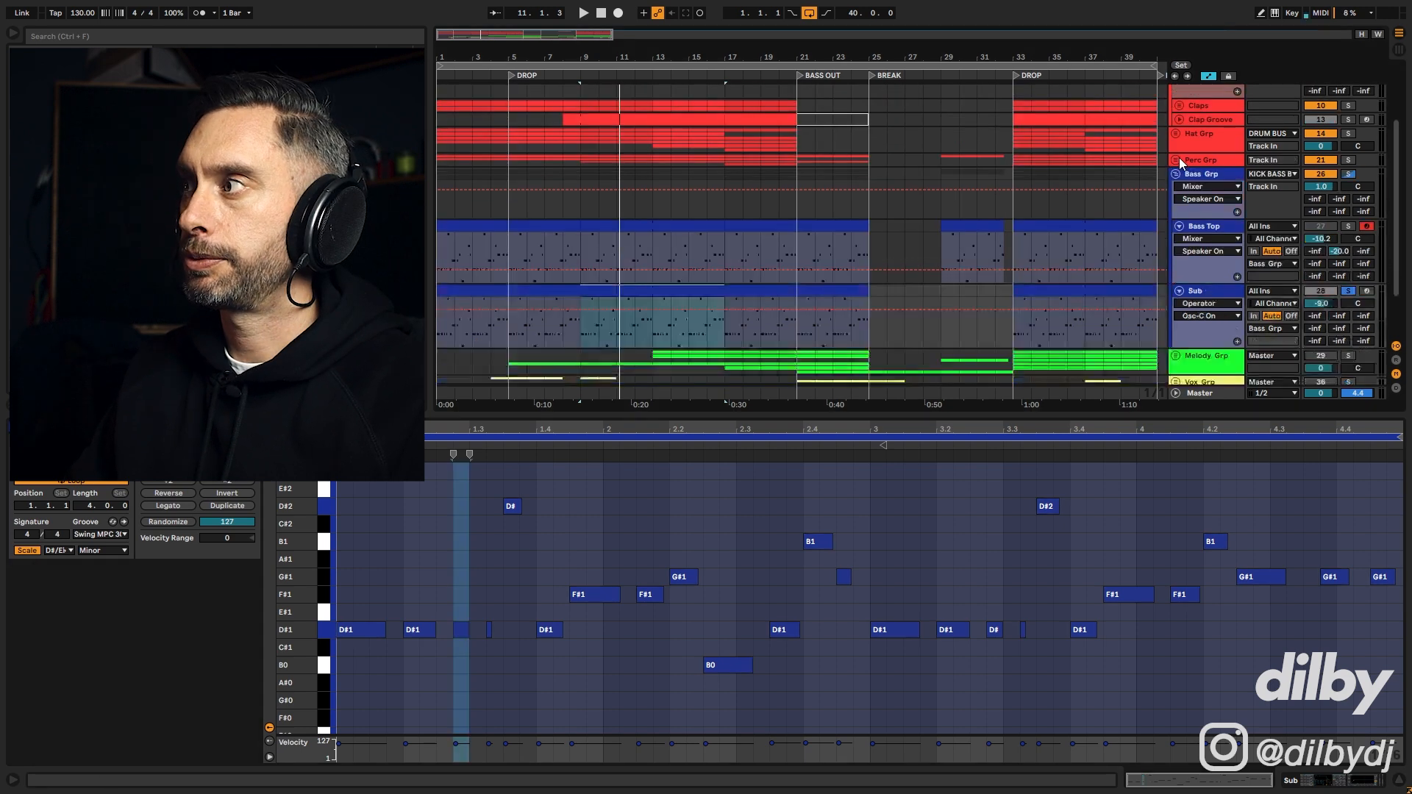
Step: Collapse the kick and clap groups and solo KICK BASS BUS to play the kick and bass together
scroll(1187, 158, "up", 2)
left_click(1174, 127)
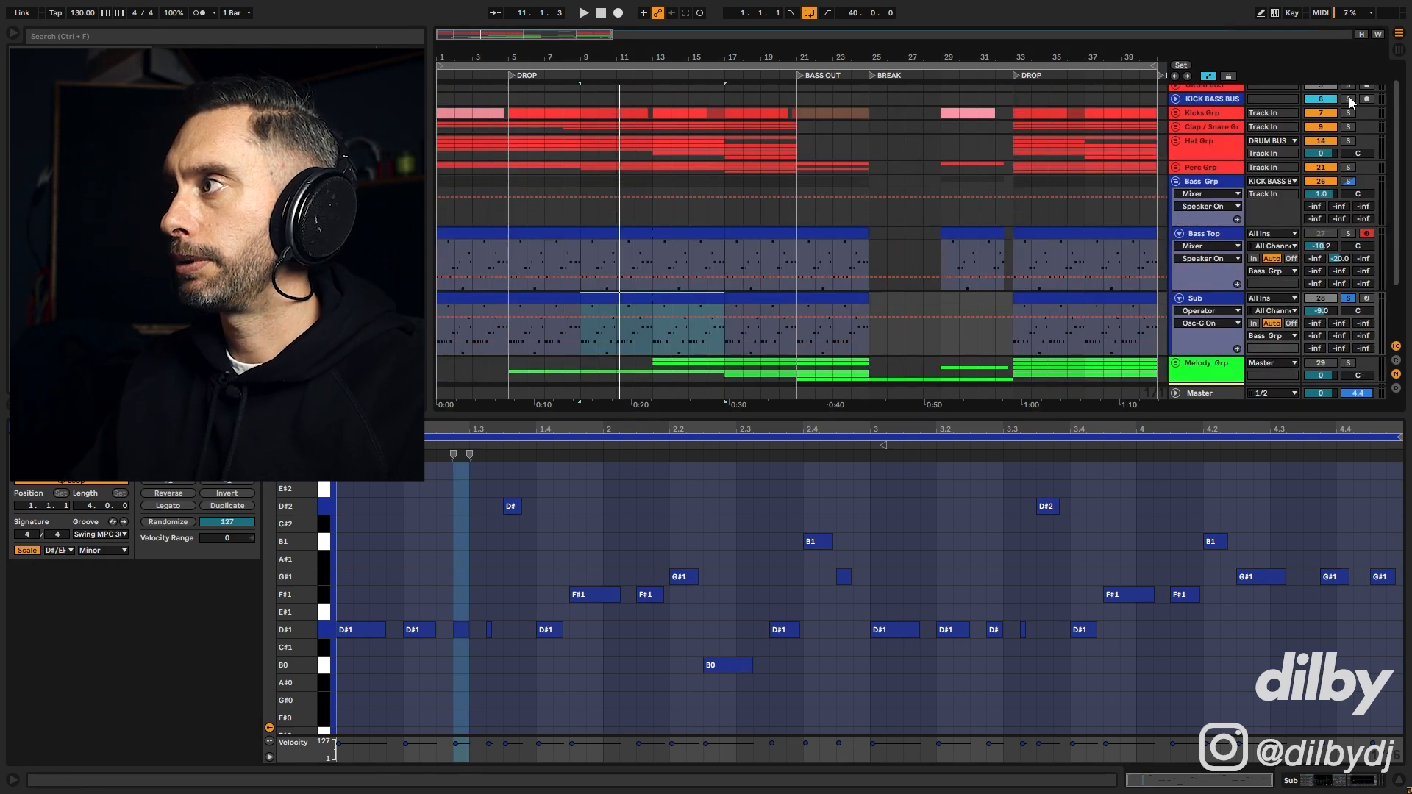
left_click(1348, 99)
key("space")
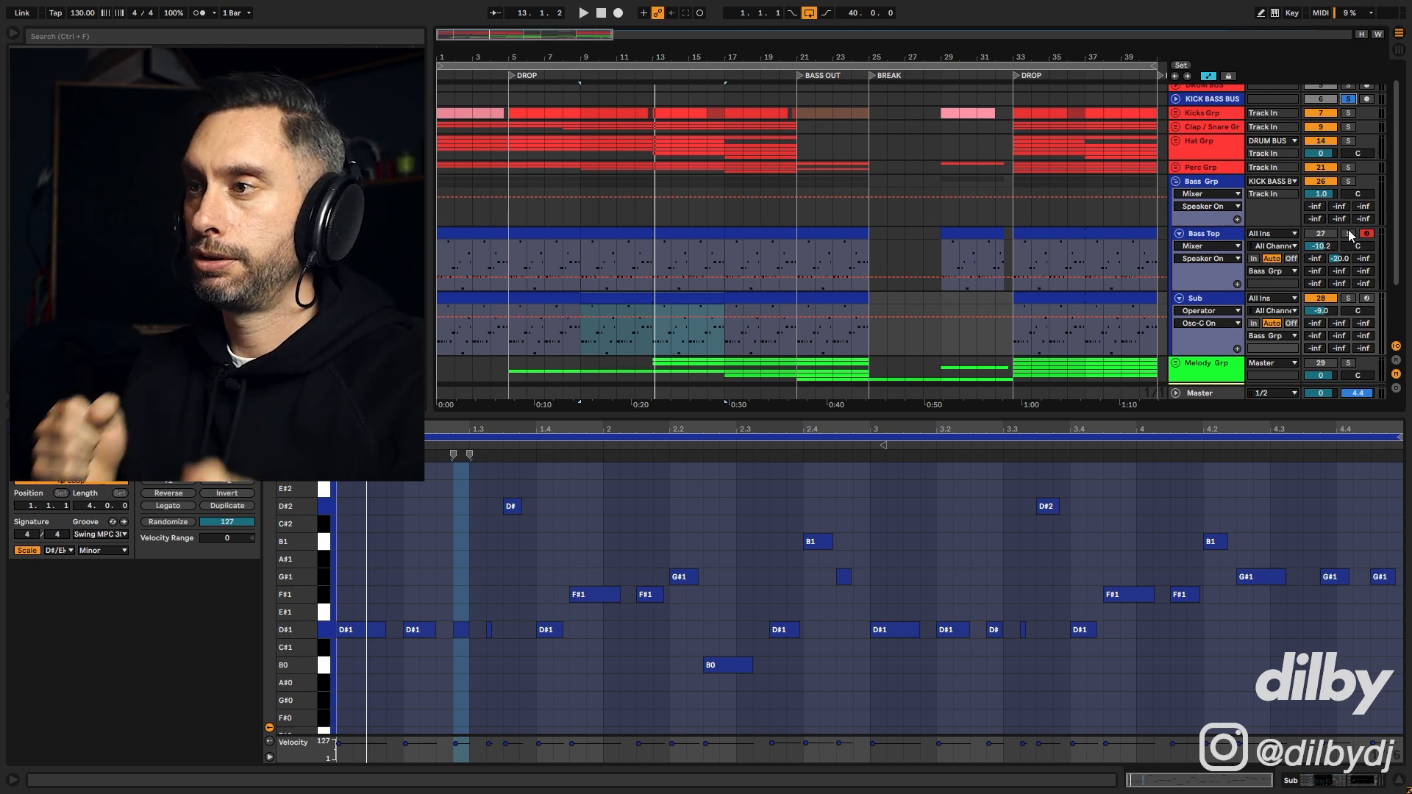
Step: Highlight the upper D#2 notes in the Sub clip to examine the bass line's pattern, and clear the selection
left_click(483, 484)
mouse_move(482, 483)
left_mouse_down()
mouse_move(1070, 533)
mouse_move(1144, 553)
mouse_move(1157, 531)
mouse_move(1145, 531)
left_mouse_up()
left_click(464, 498)
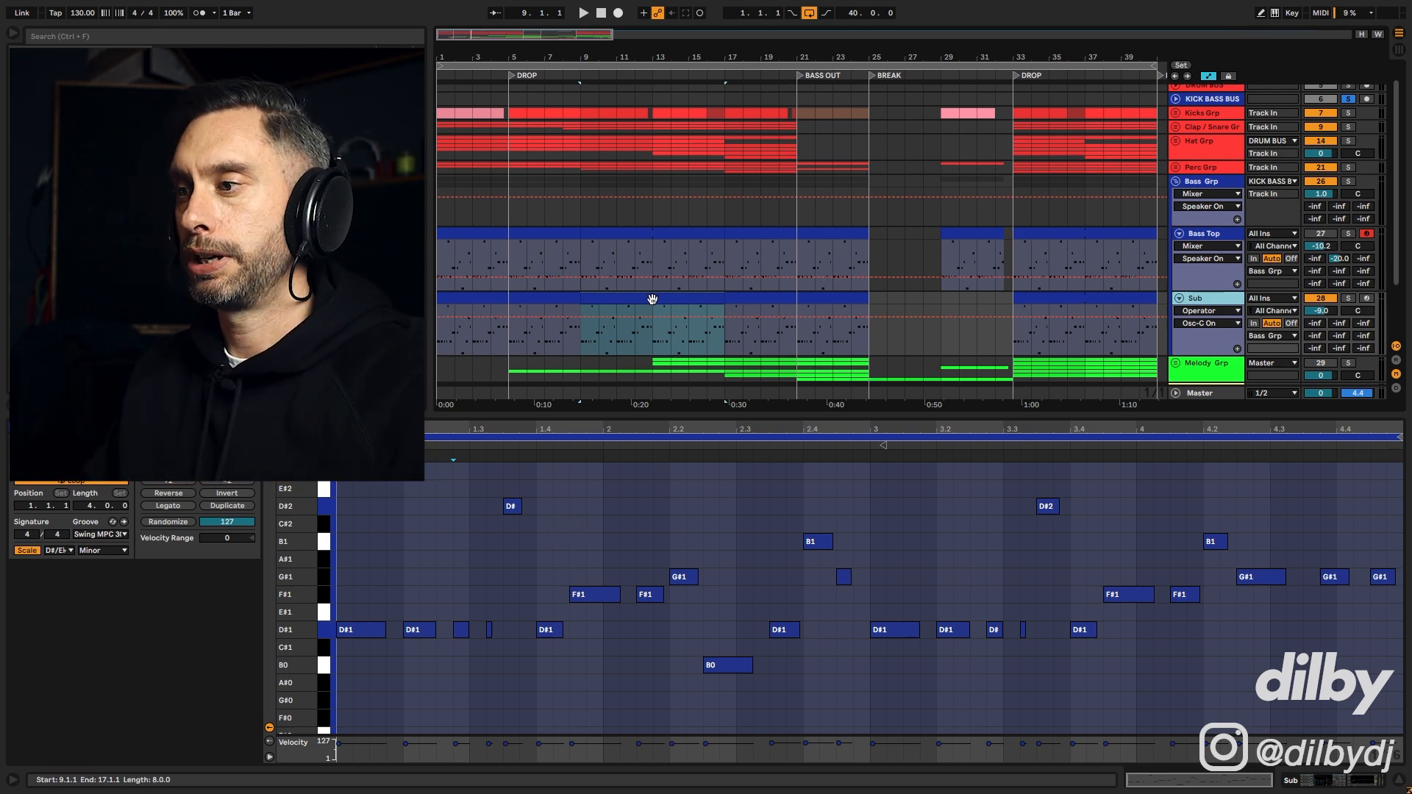
Step: Select bars 9 to 17 on Bass Top, bypass its Audio Effect Rack, and play the track soloed
left_click(1216, 232)
left_click(622, 255)
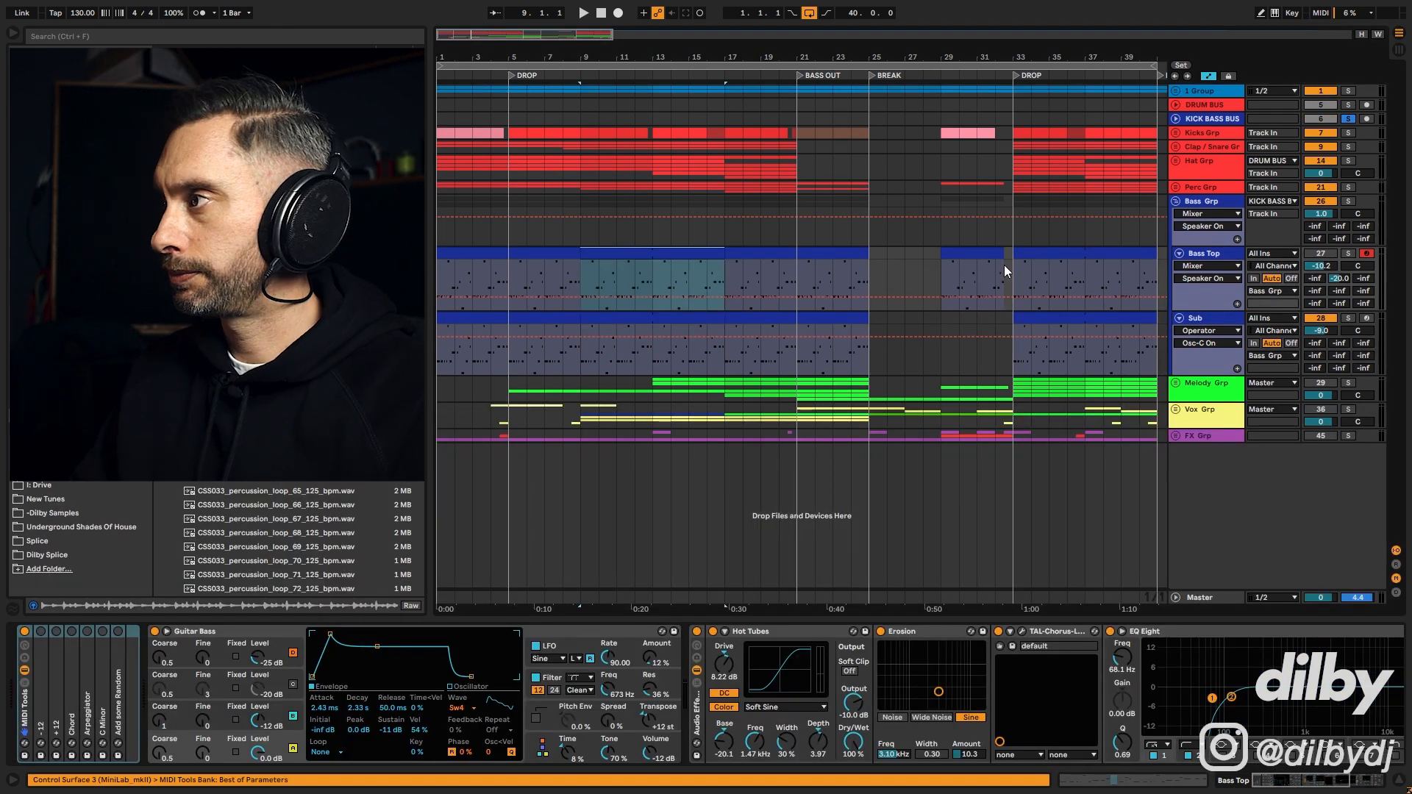
left_click(697, 632)
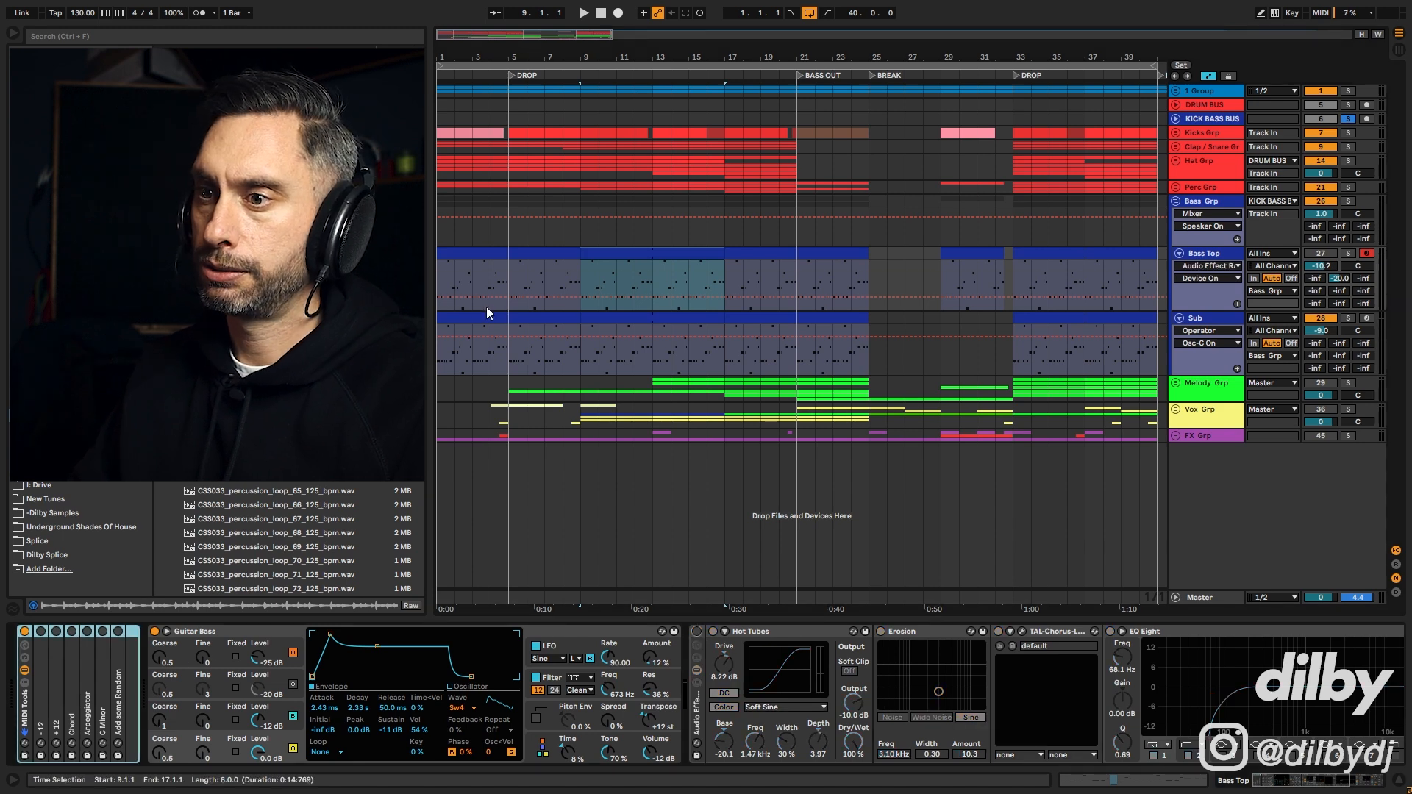
key("space")
left_click(1350, 255)
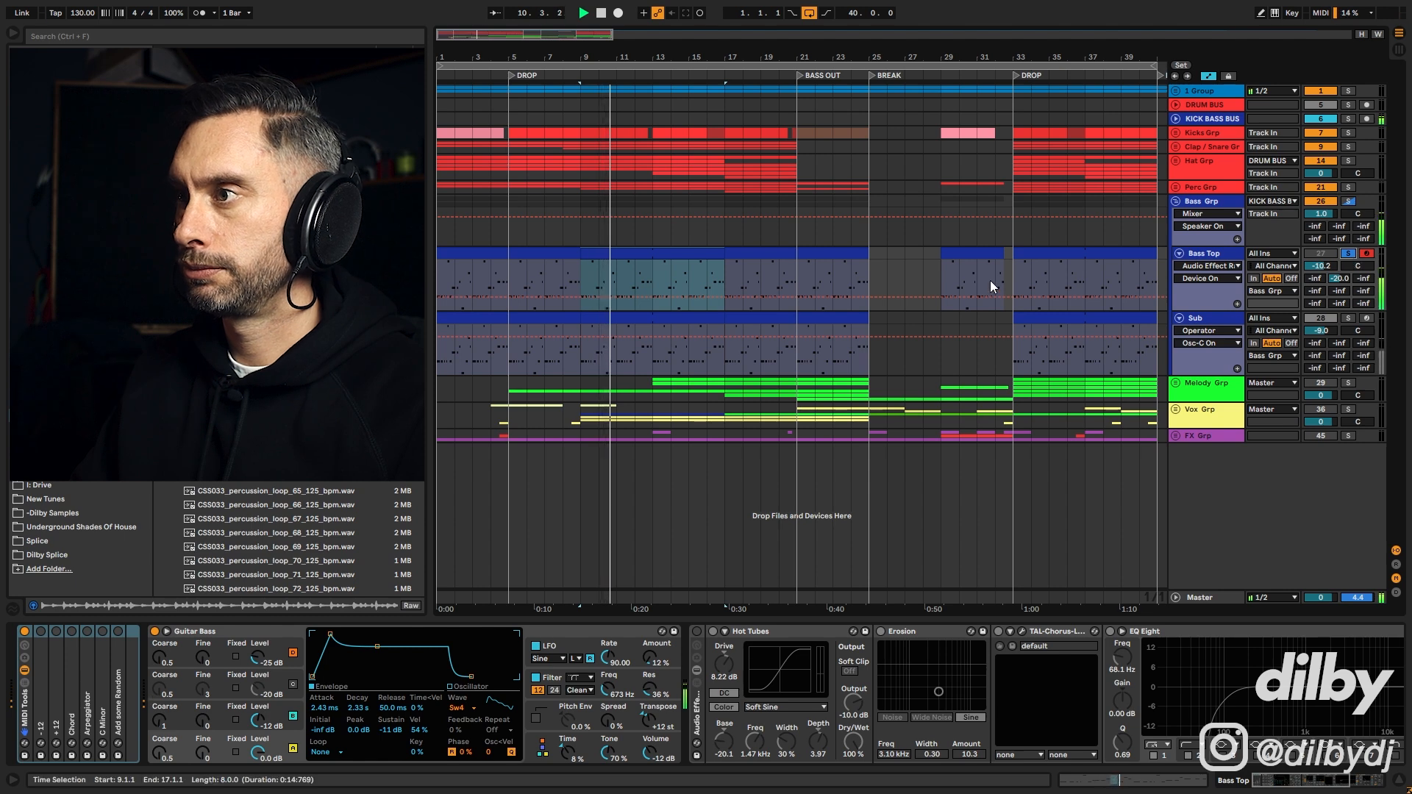
key("space")
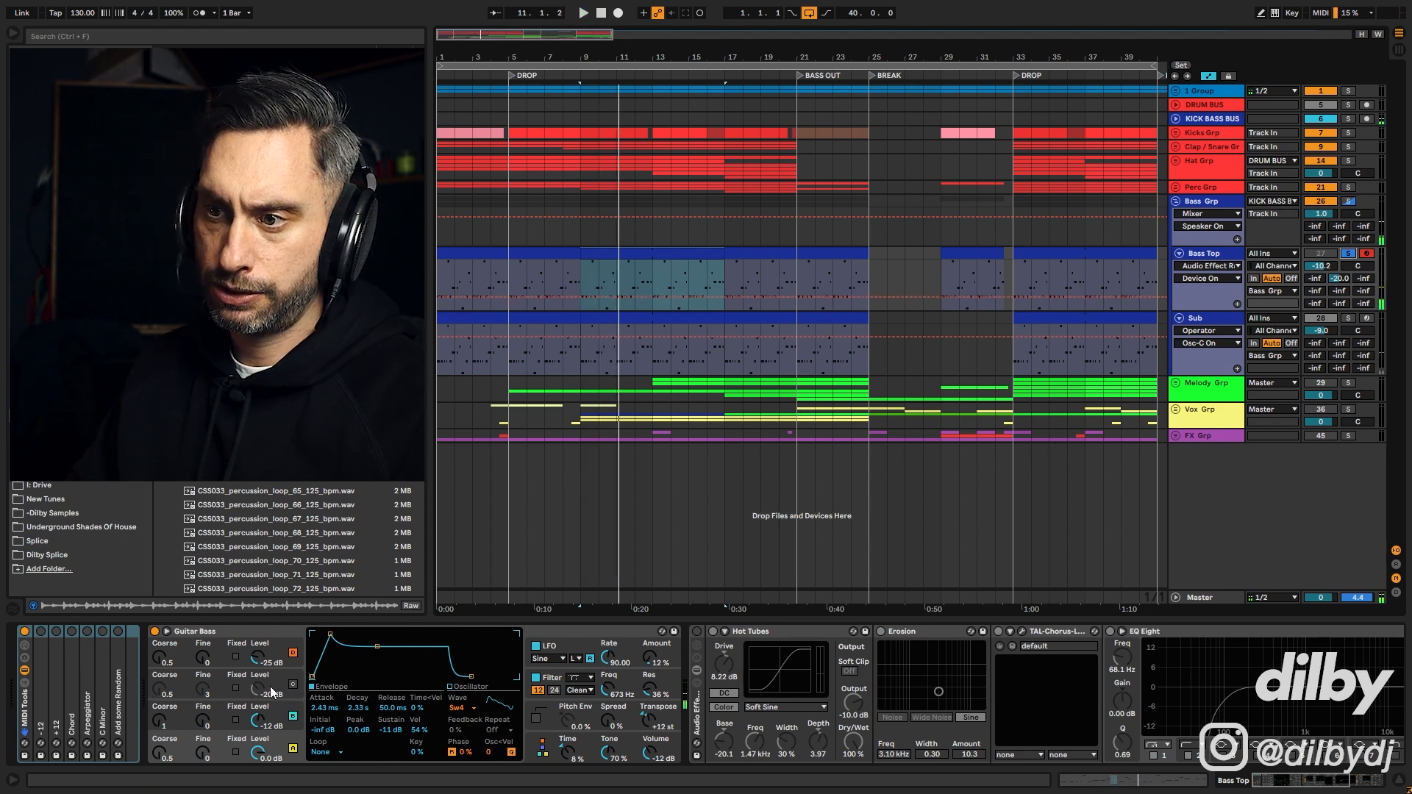
Step: Play Bass Top from bar 9 with Guitar Bass oscillator C switched on and off to compare the sound
left_click(293, 685)
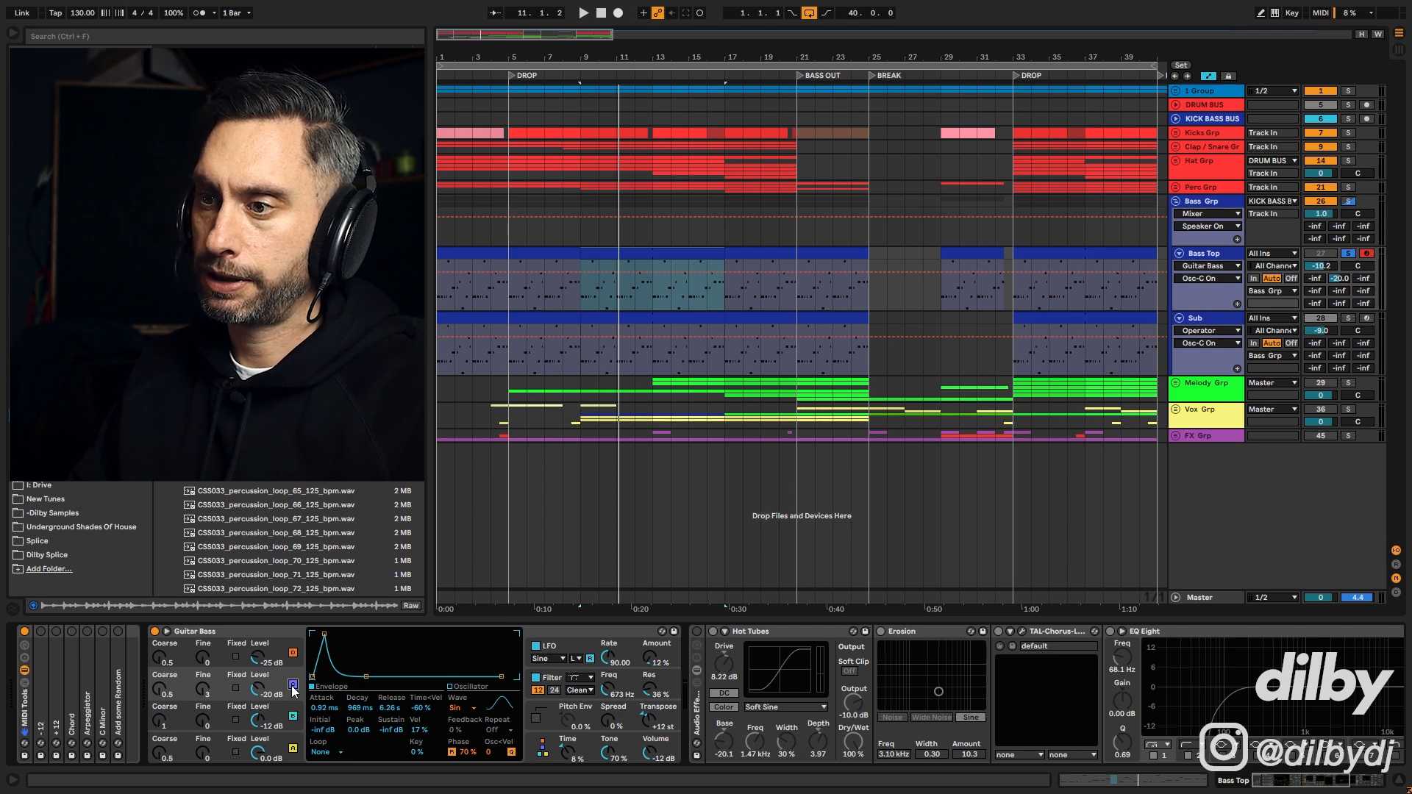
key("space")
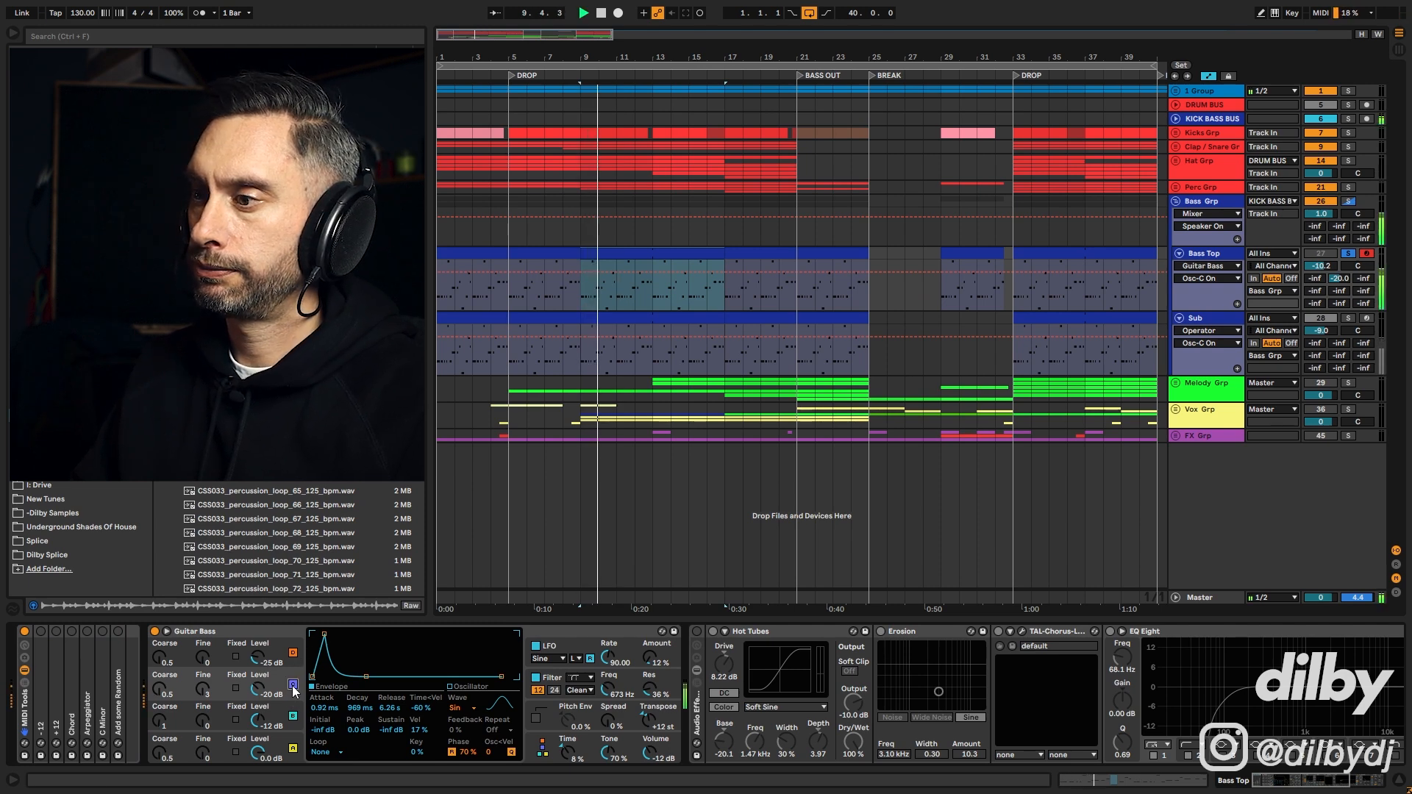
left_click(292, 685)
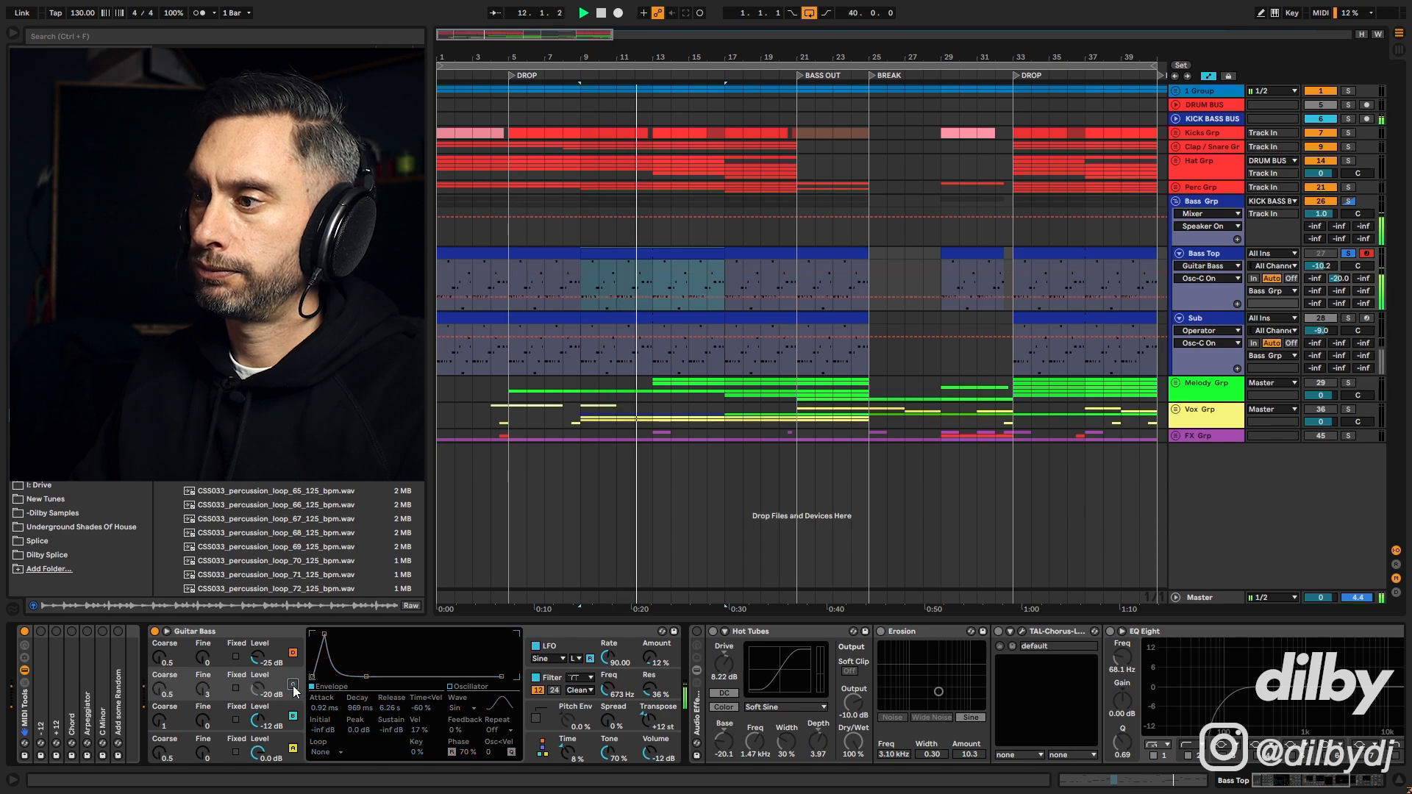
key("space")
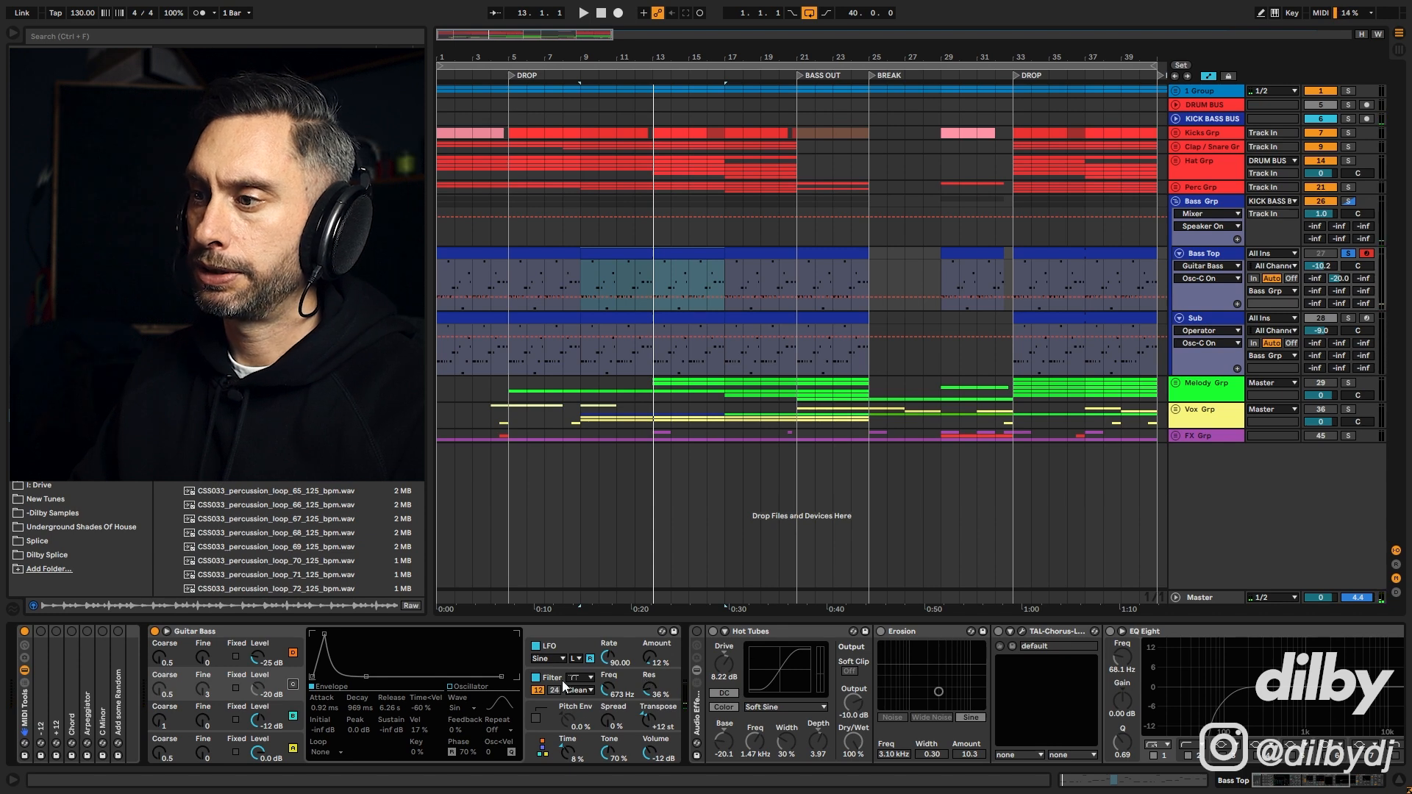
Step: Turn the Bass Top Audio Effect Rack back on with TAL-Chorus and Erosion bypassed, and play it with Hot Tubes only
left_click_drag(1288, 785, 1310, 786)
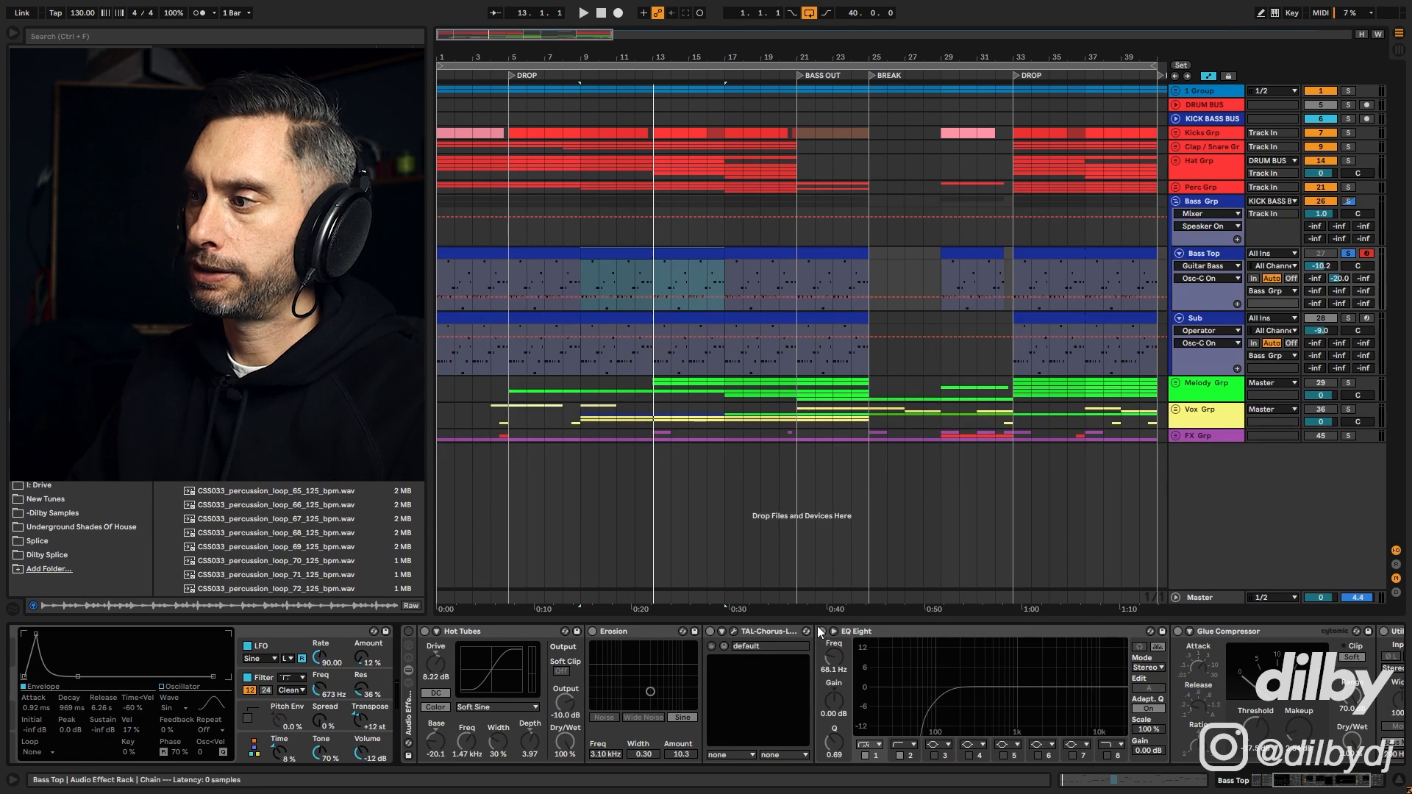
left_click(408, 631)
left_click(711, 631)
left_click(592, 631)
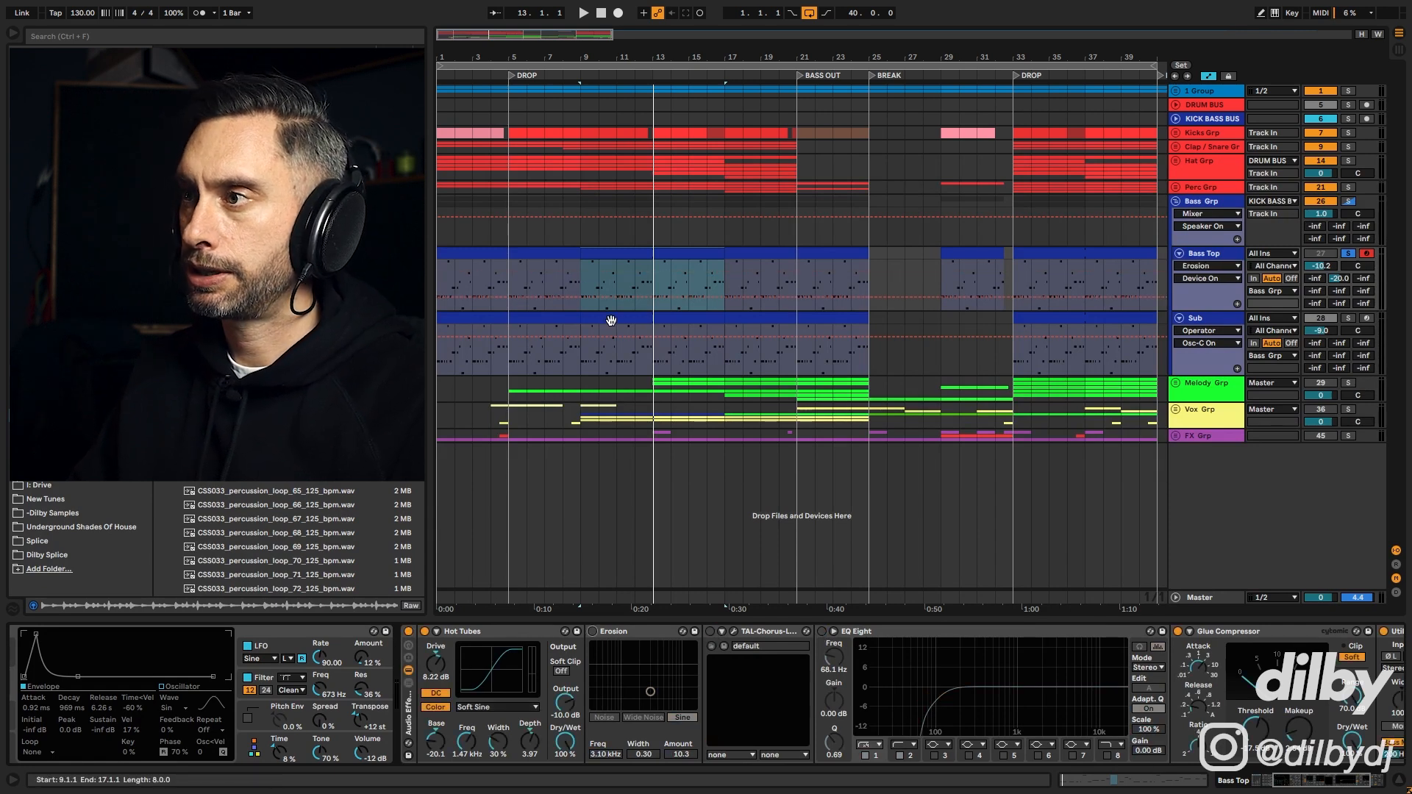
key("space")
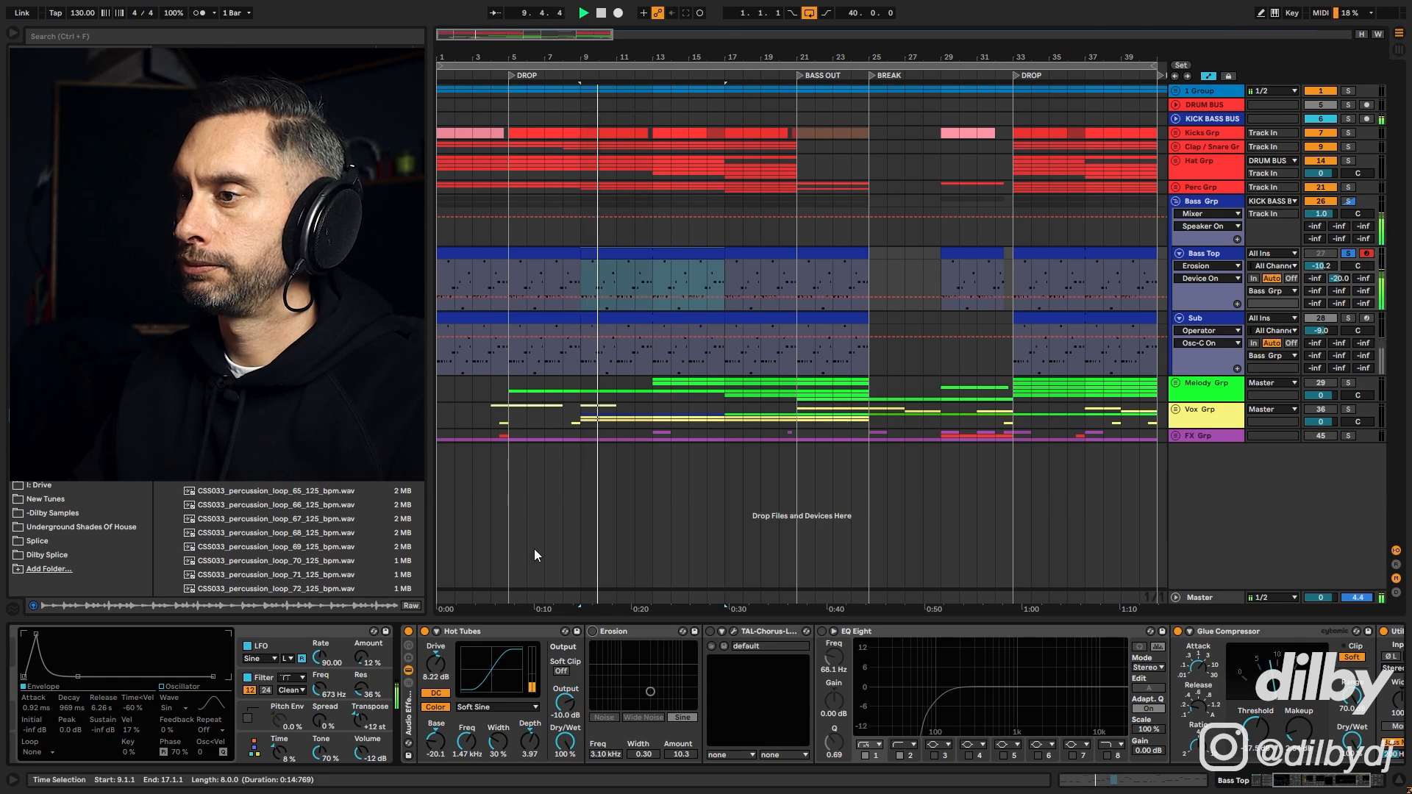
Step: Switch Hot Tubes off and back on during Bass Top playback, and play again from bar 9 with EQ Eight enabled
left_click(424, 631)
left_click(425, 632)
key("space")
left_click(822, 632)
key("space")
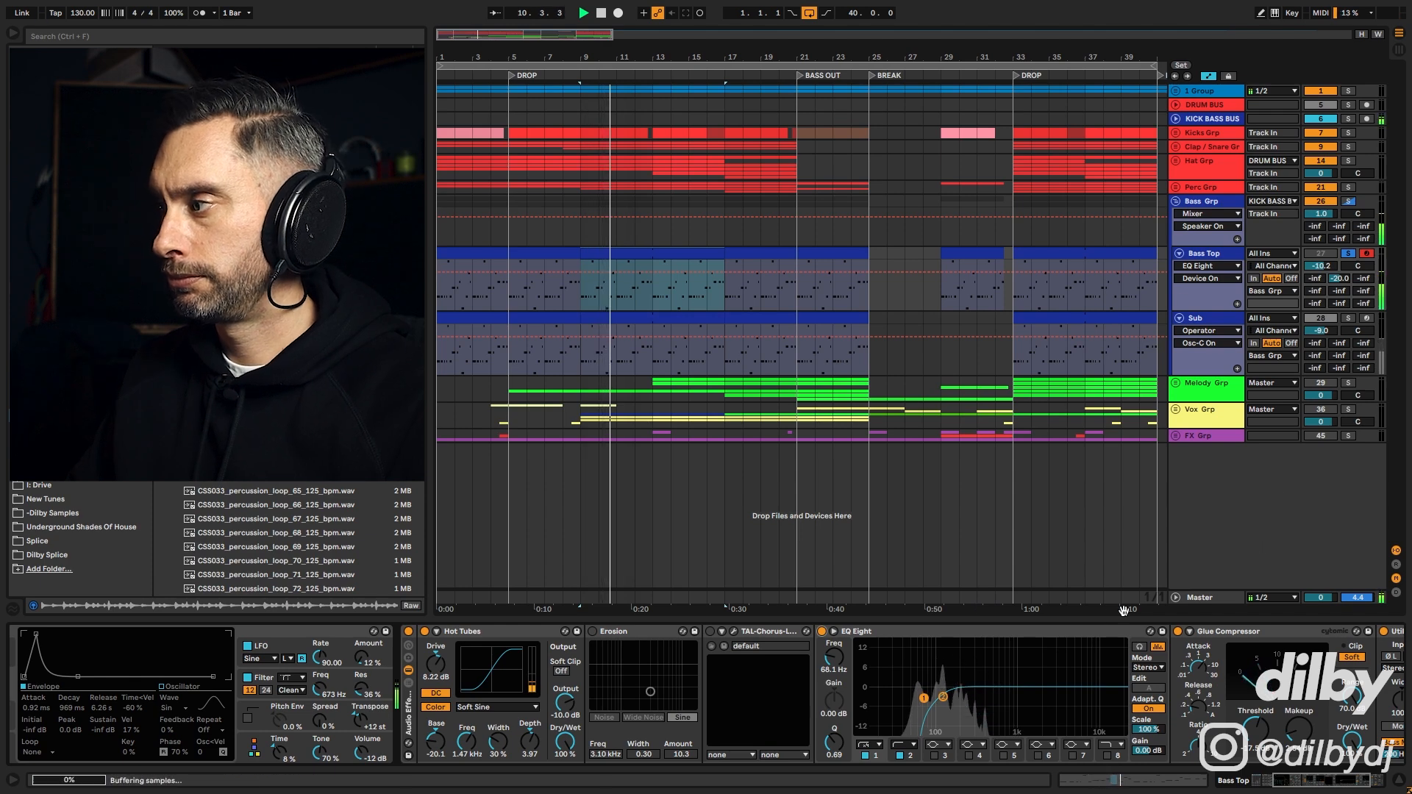
Step: Turn on TAL-Chorus on Bass Top and view its controls, and enable Erosion while auditioning the section from bar 9
key("space")
left_click(709, 630)
key("space")
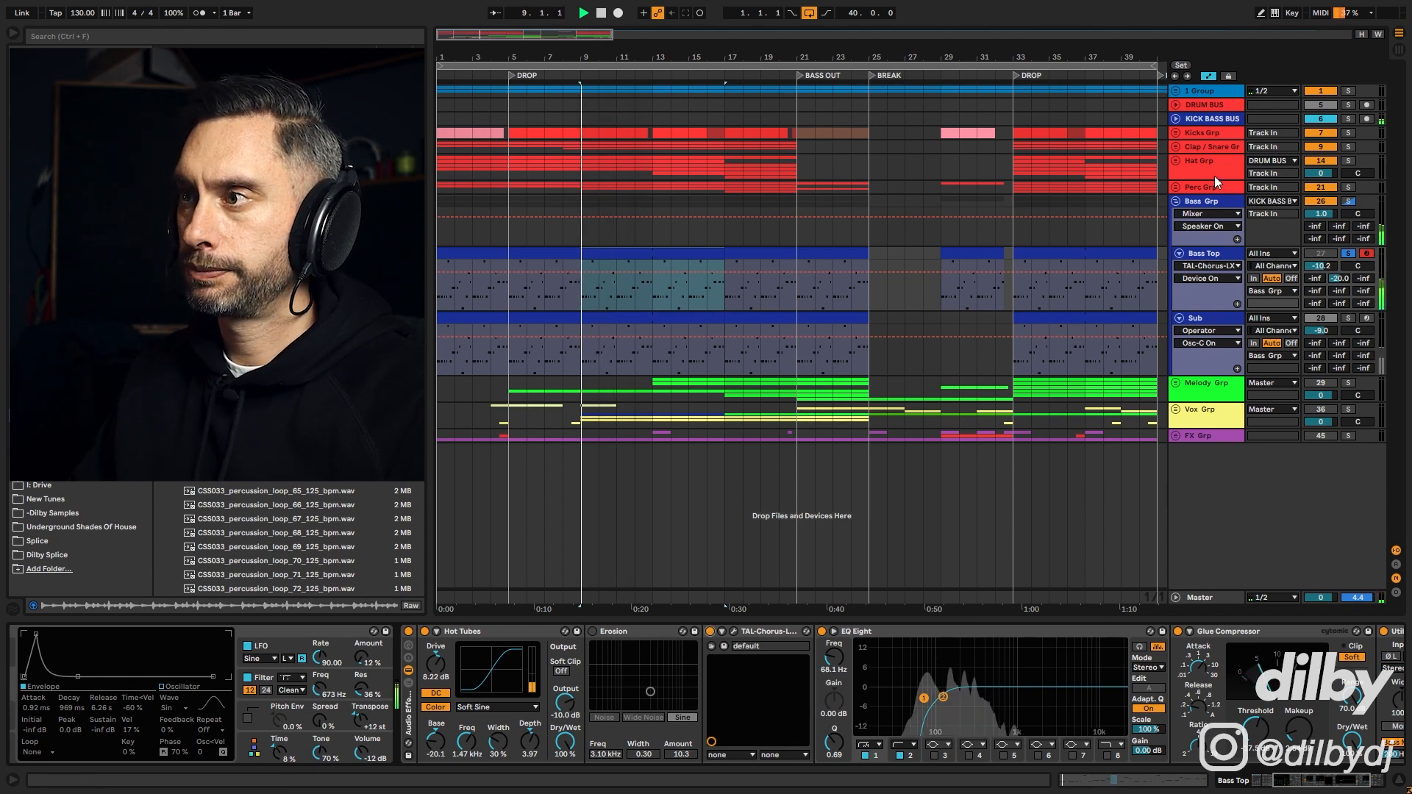
left_click(734, 630)
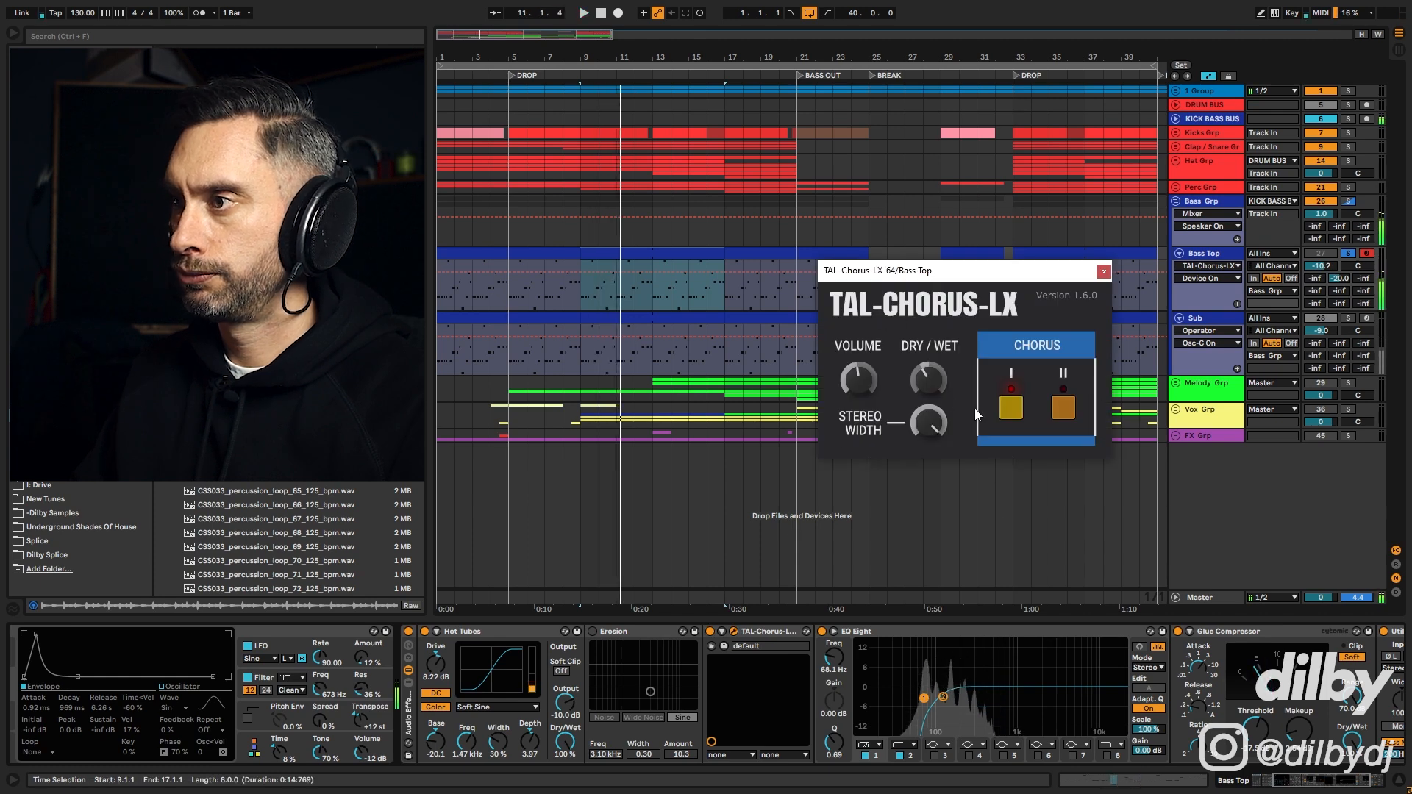
left_click(593, 631)
key("space")
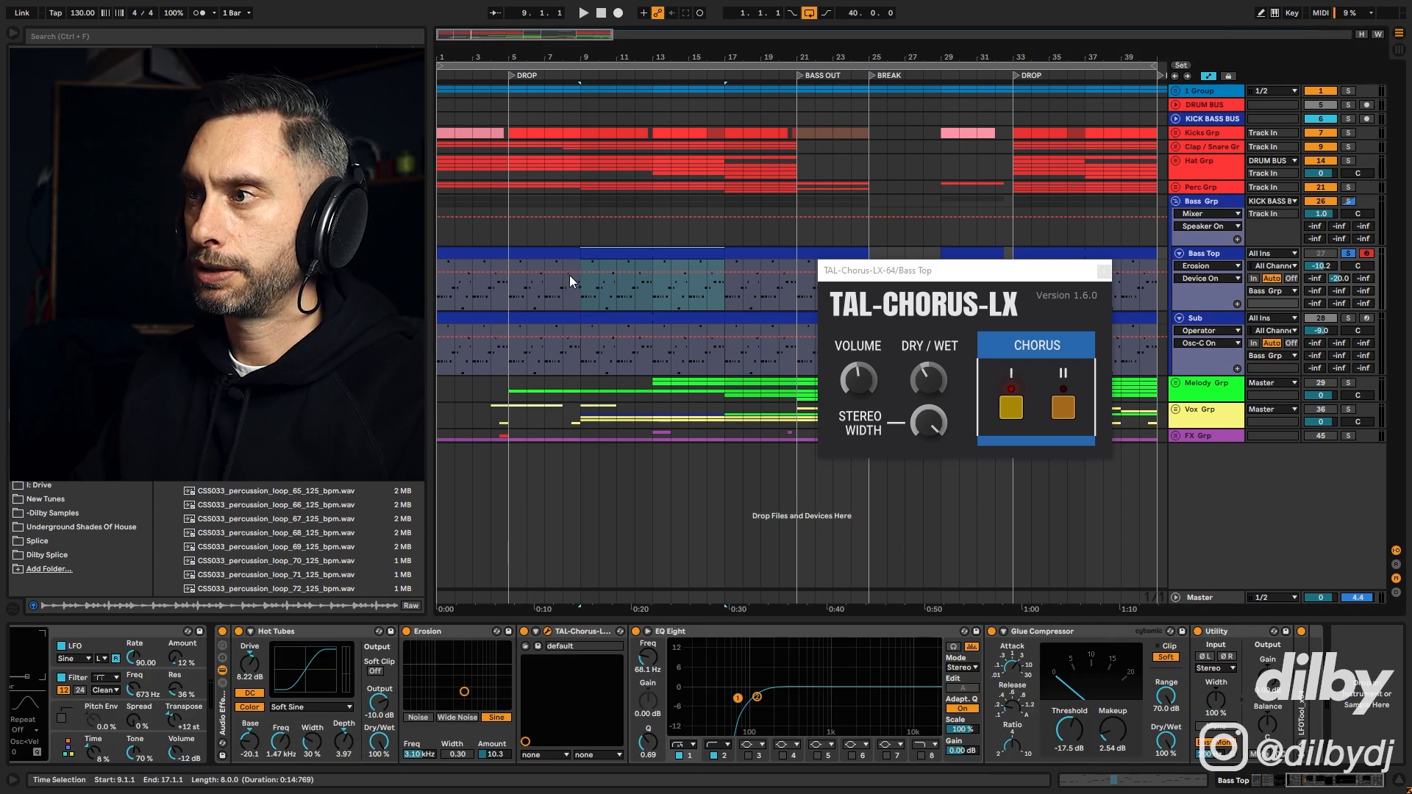
Step: Play the bass from bar 9 with Sub and Bass Top soloed together, and switch the solo to KICK BASS BUS
left_click(722, 253)
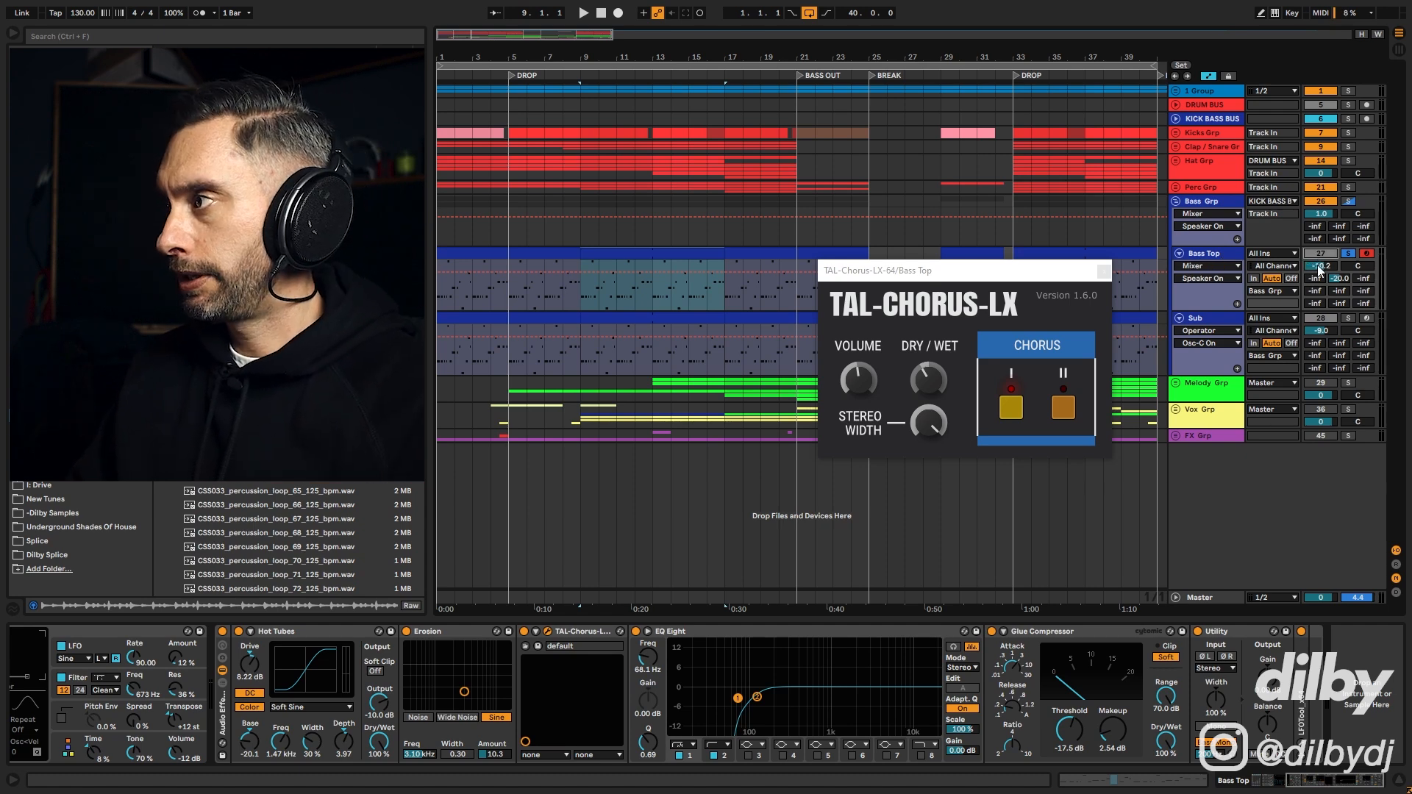
key("space")
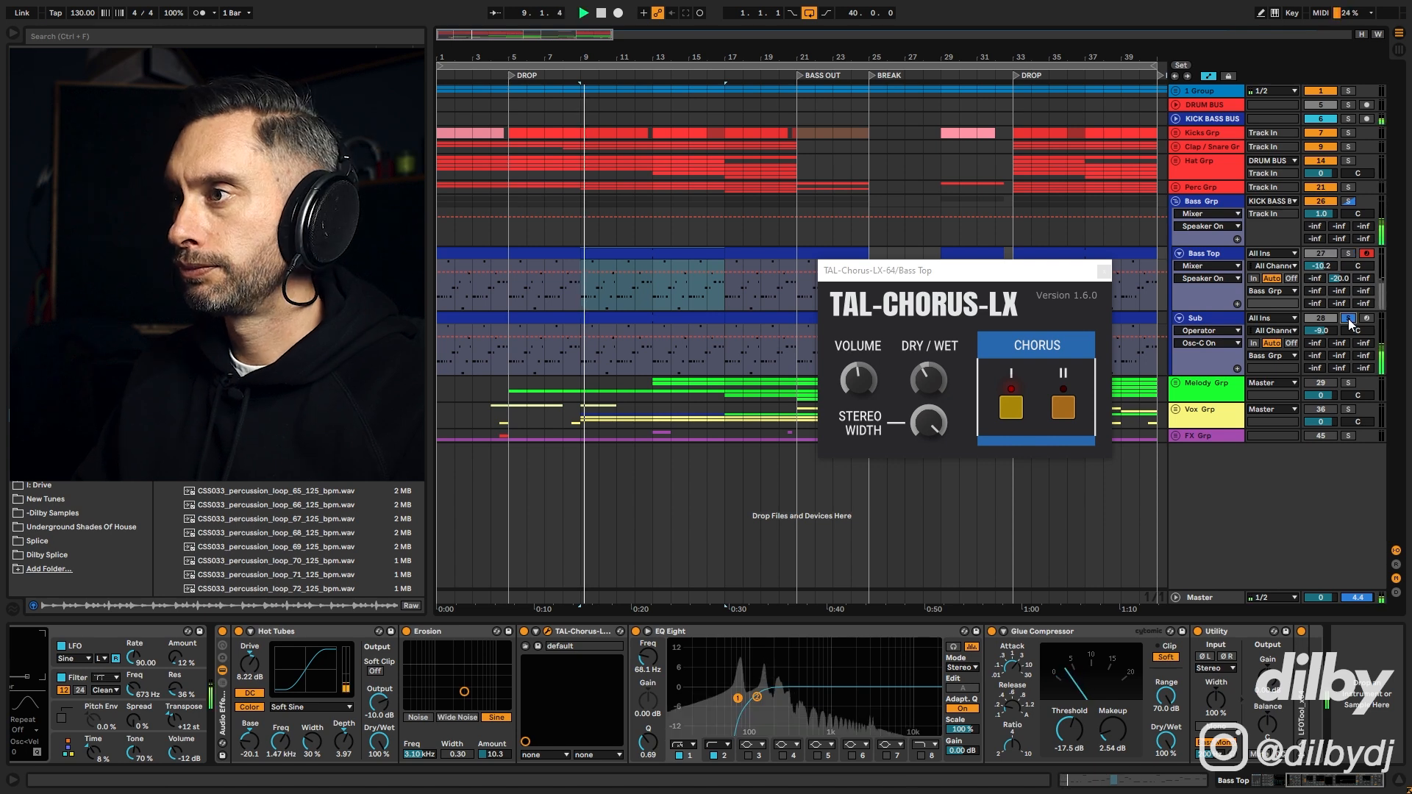
left_click(1349, 255, "ctrl")
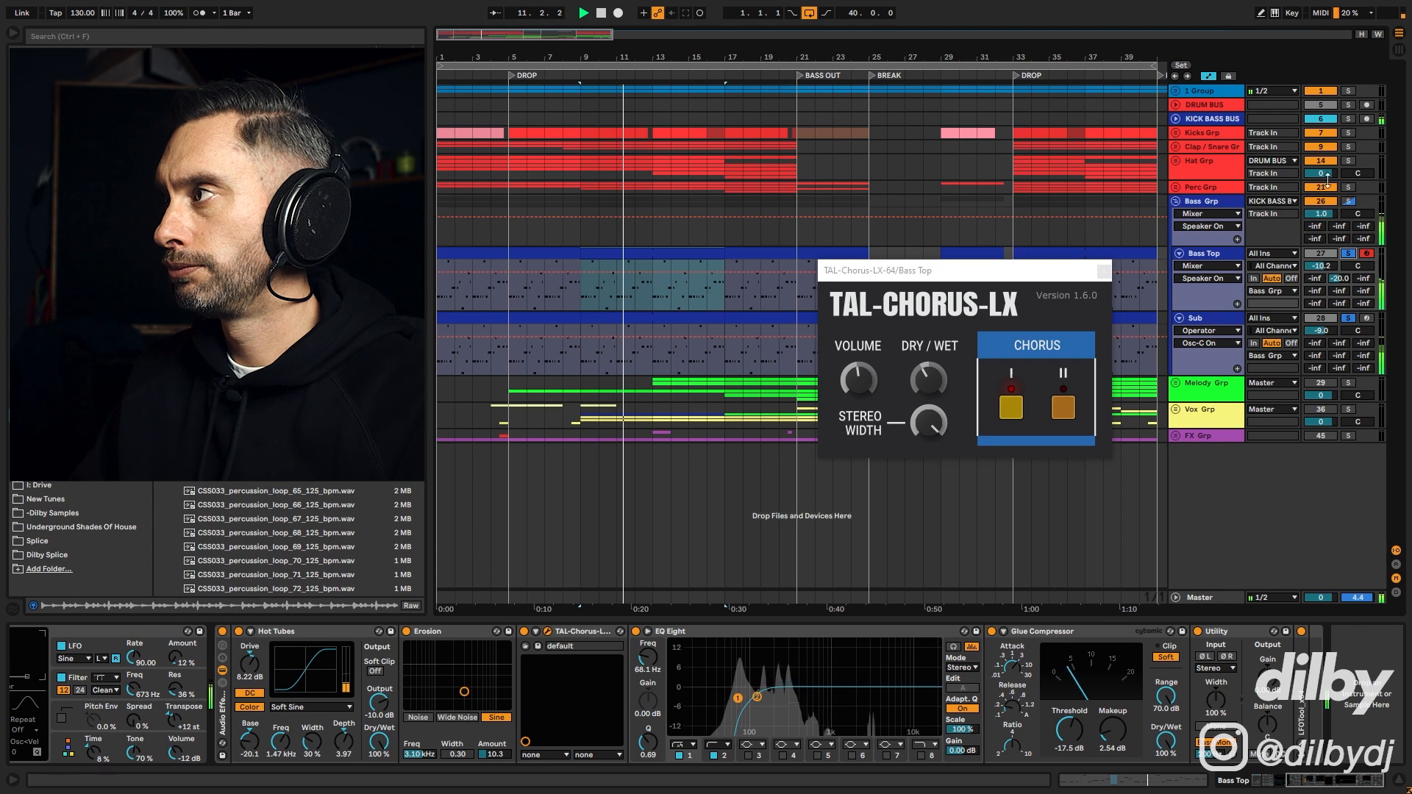
left_click(1349, 120)
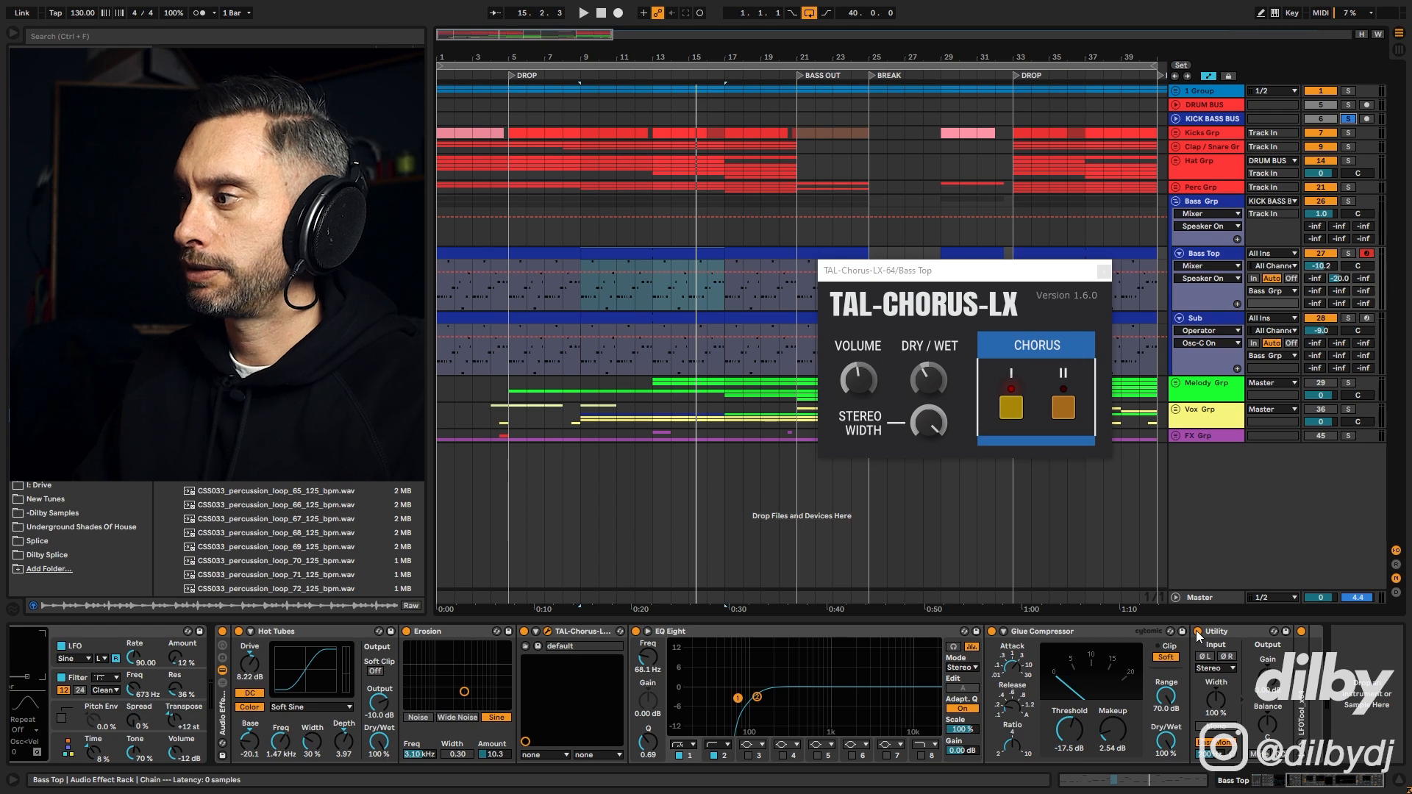
Step: Play the soloed KICK BASS BUS and switch on Mono in Bass Top's Utility to compare the sound
key("space")
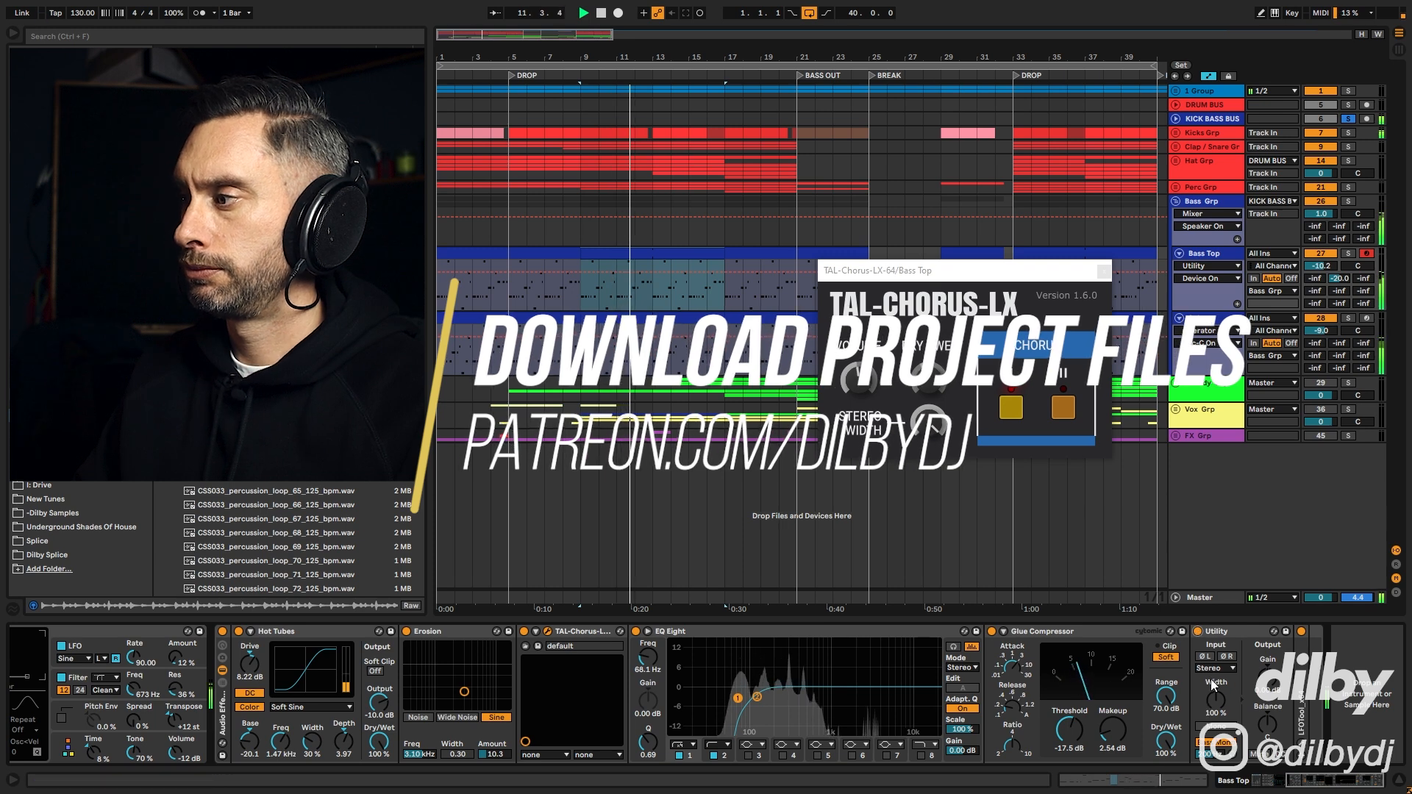
left_click(1217, 728)
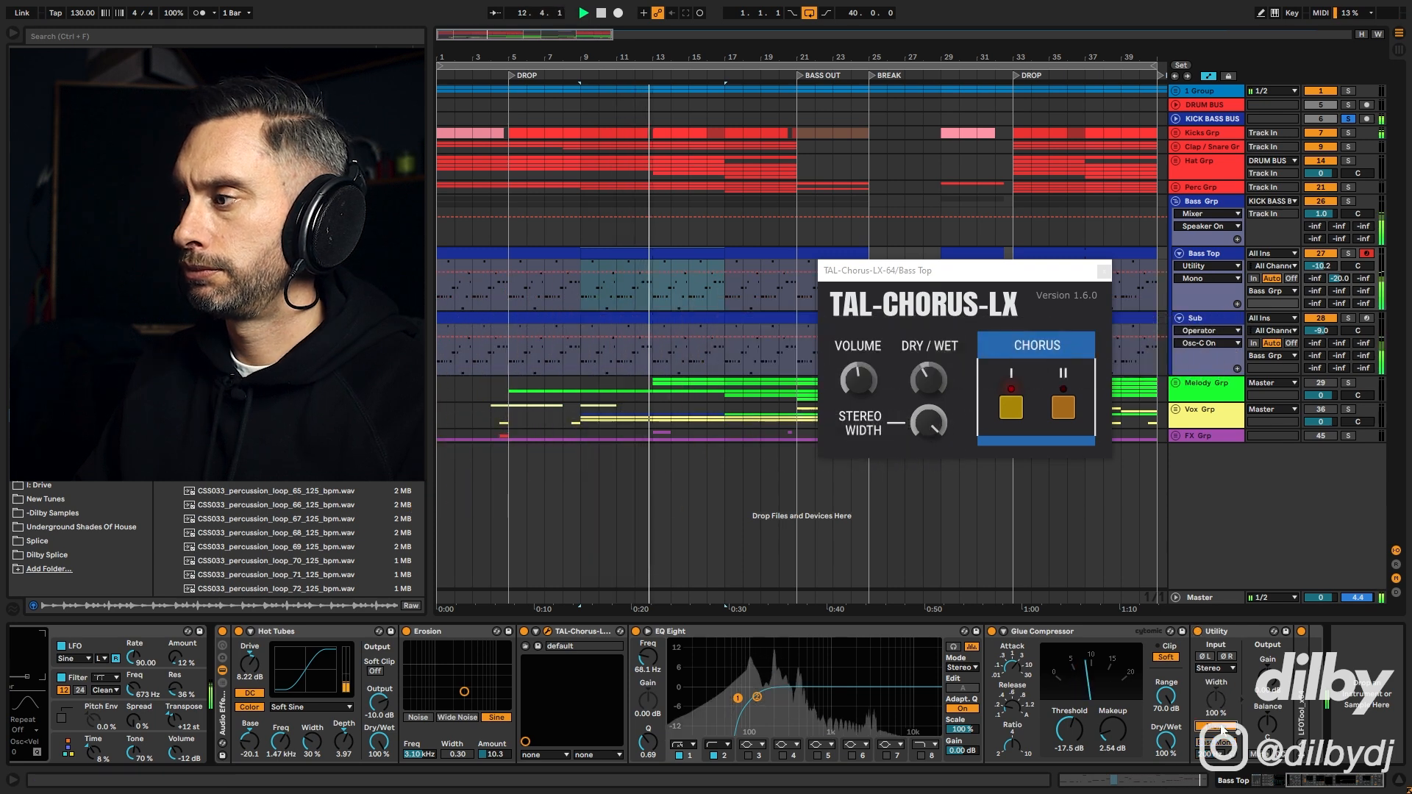
key("space")
Step: Play the soloed Bass Grp from bar 9 with its Limiter switched off and on to compare
left_click(1210, 202)
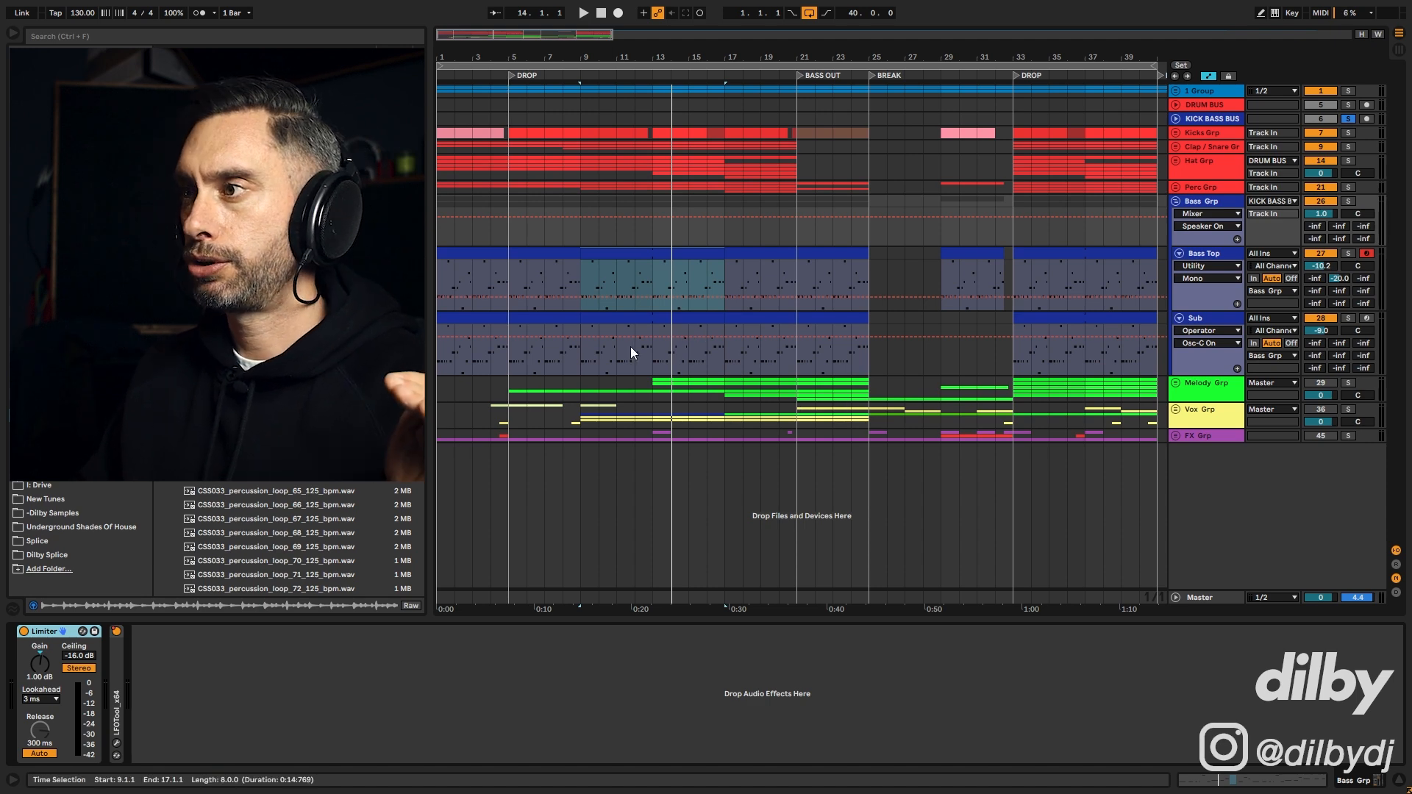
key("space")
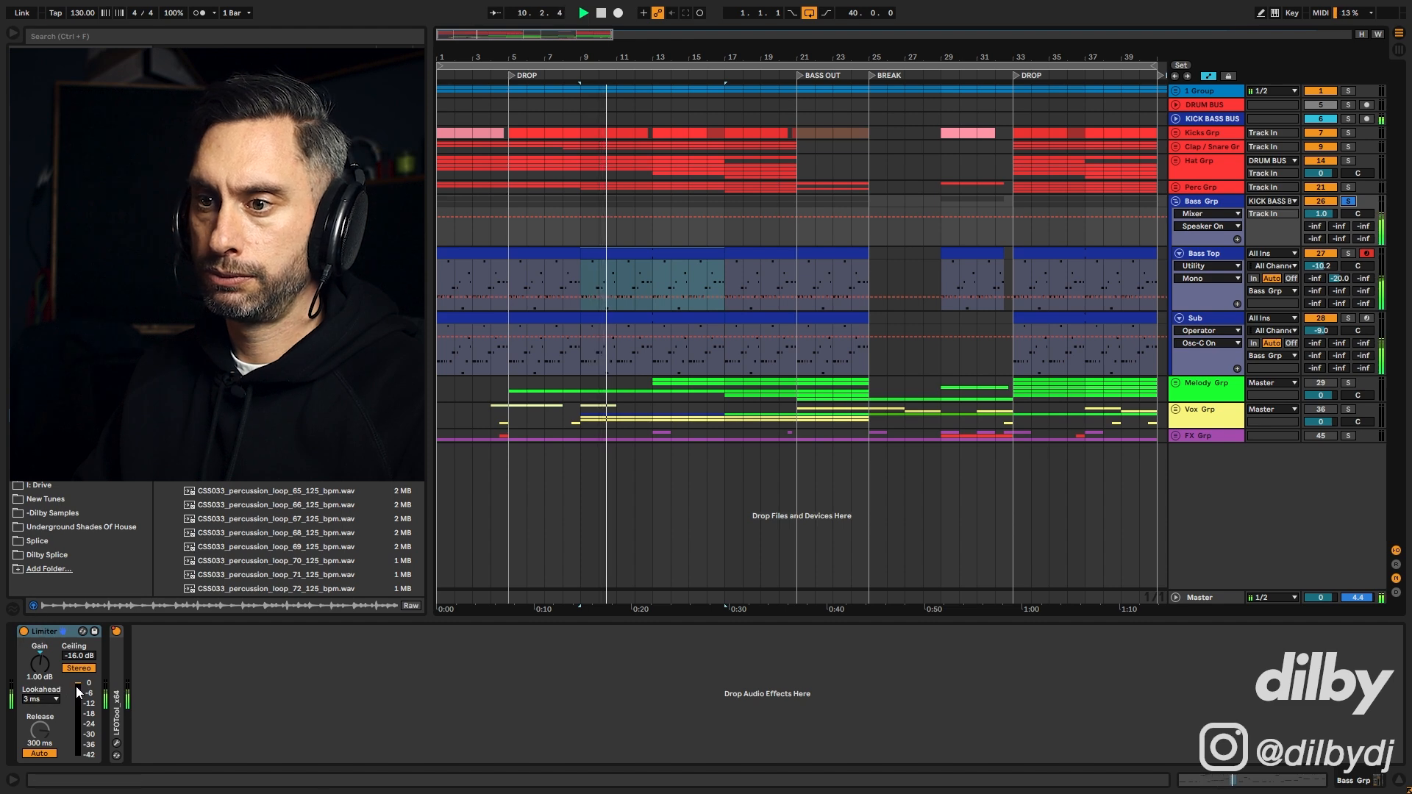
left_click(24, 631)
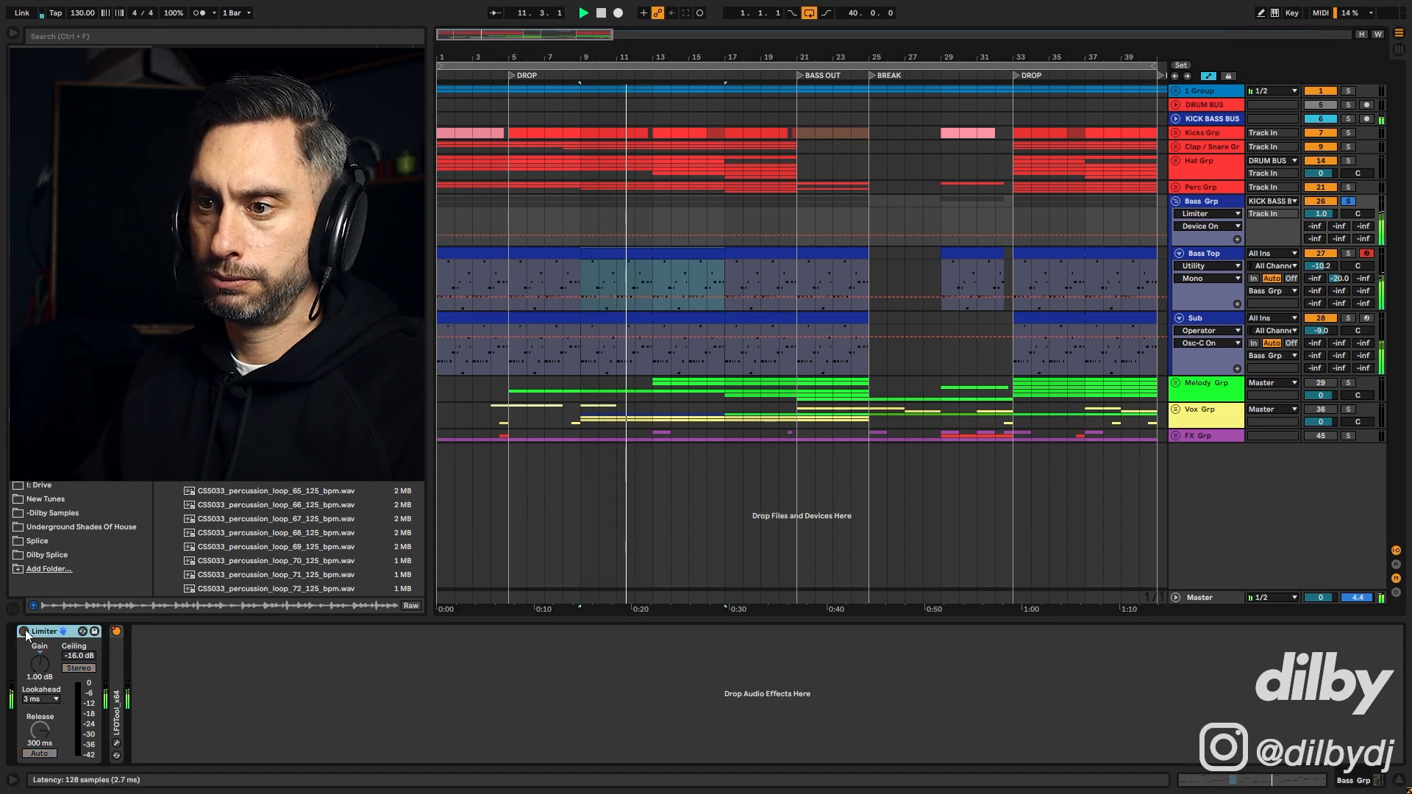
left_click(24, 631)
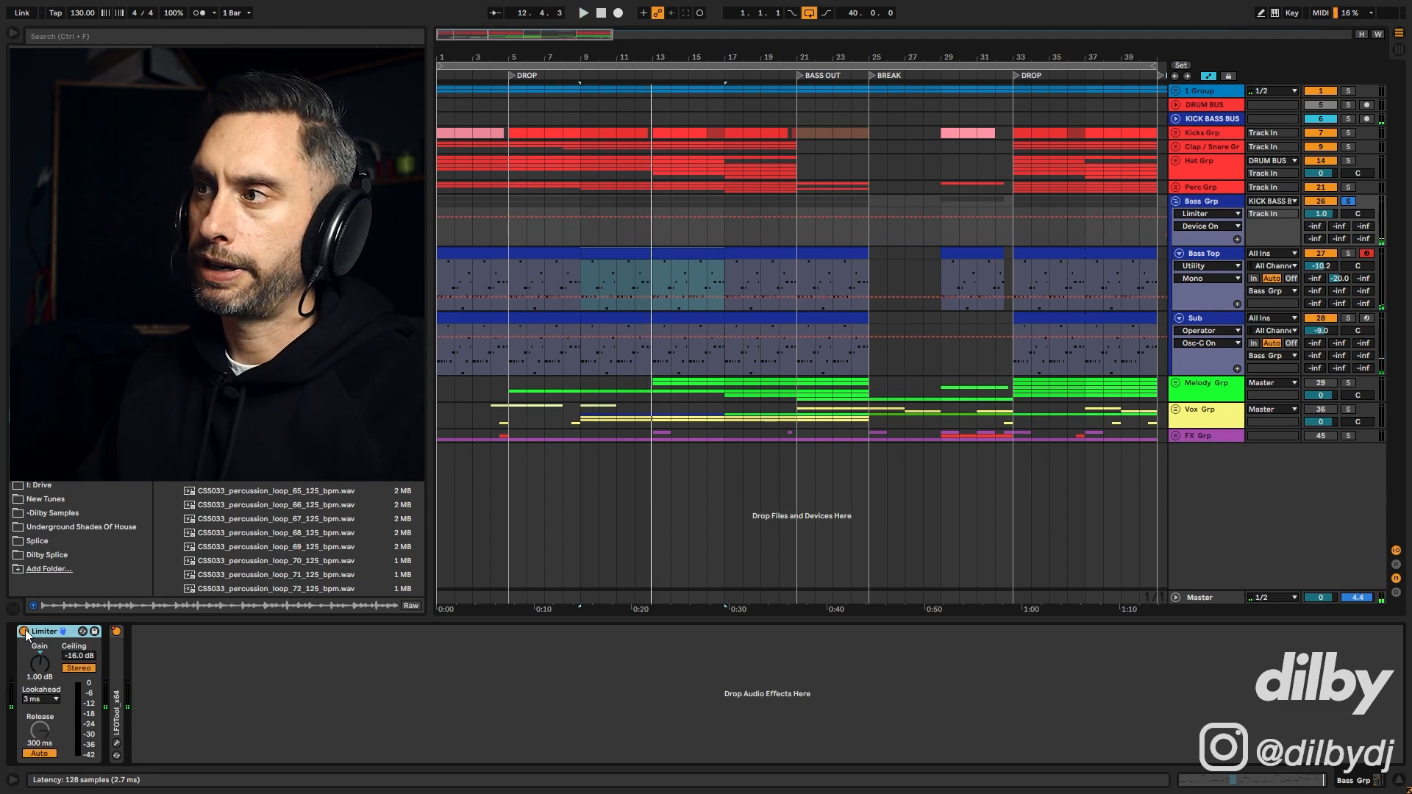
Step: Open LFOTool on Bass Grp to view its volume curve, and show its Device On automation in the arrangement
double_click(116, 707)
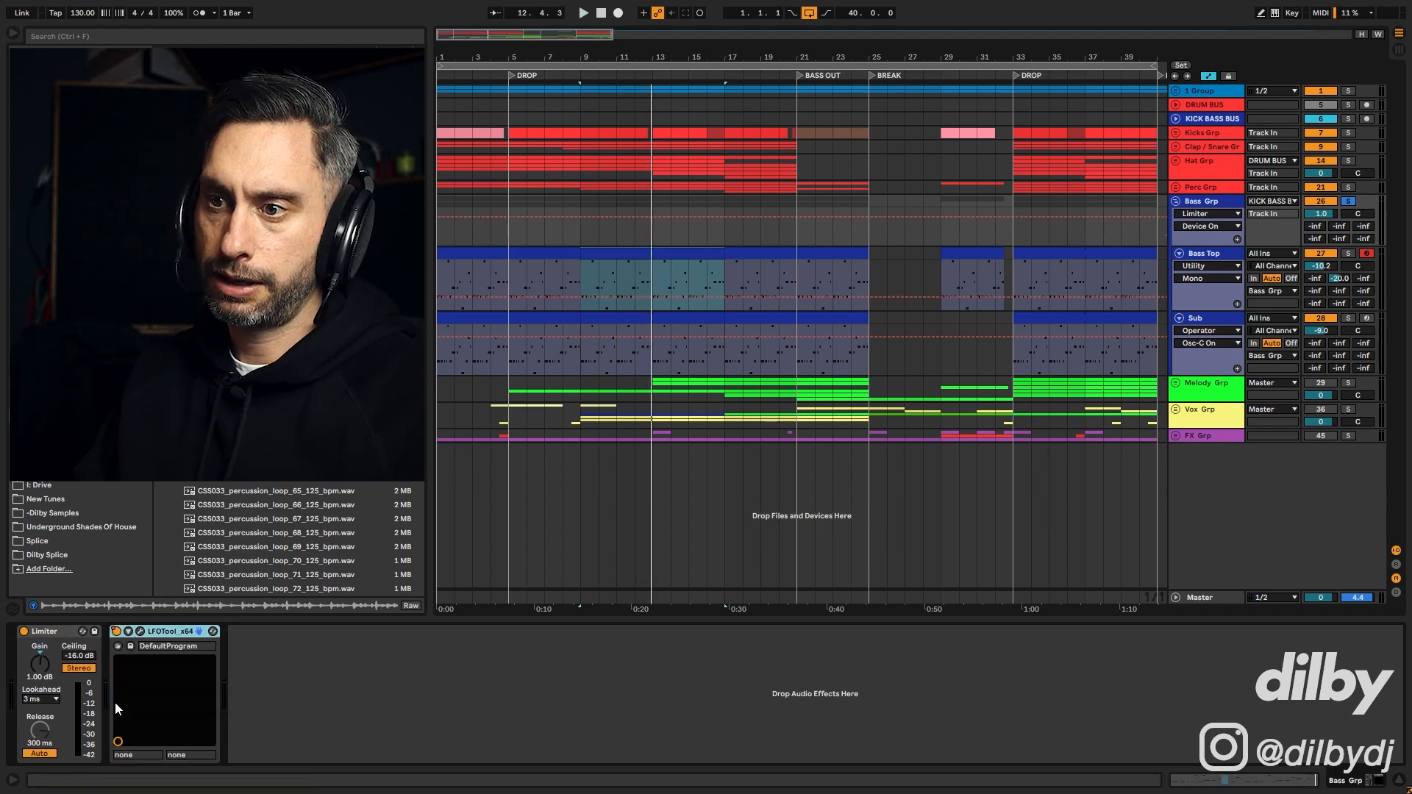
left_click(140, 631)
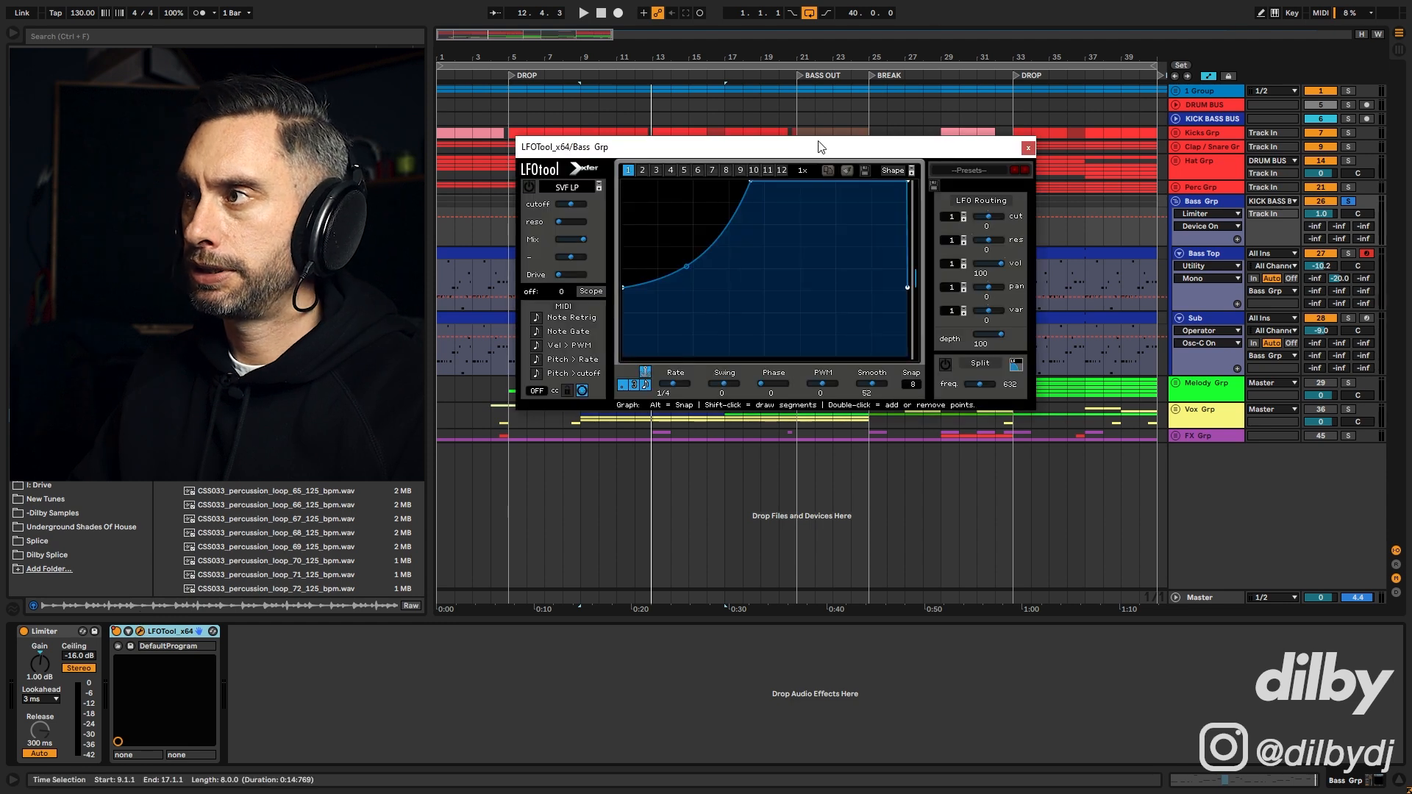
left_click_drag(820, 152, 808, 429)
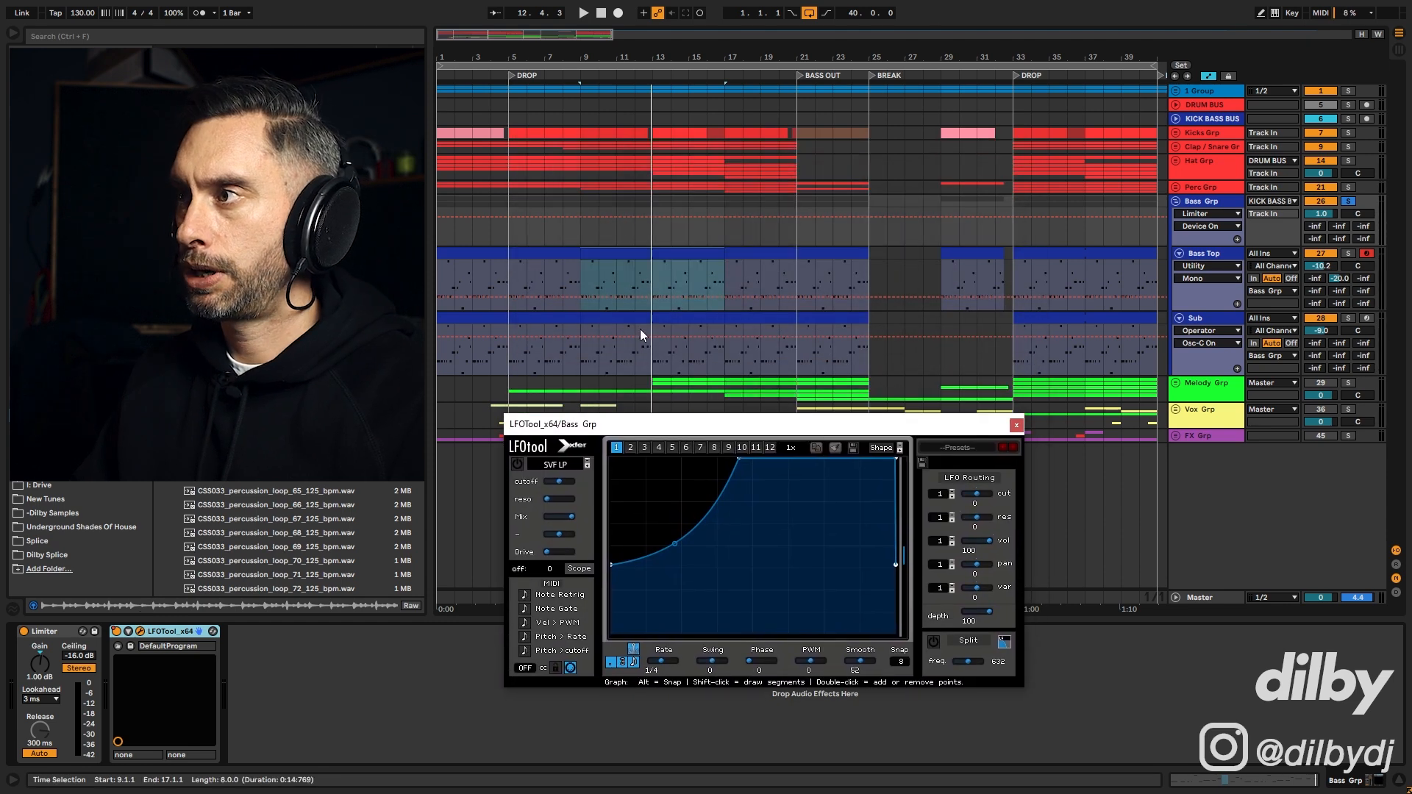
right_click(119, 637)
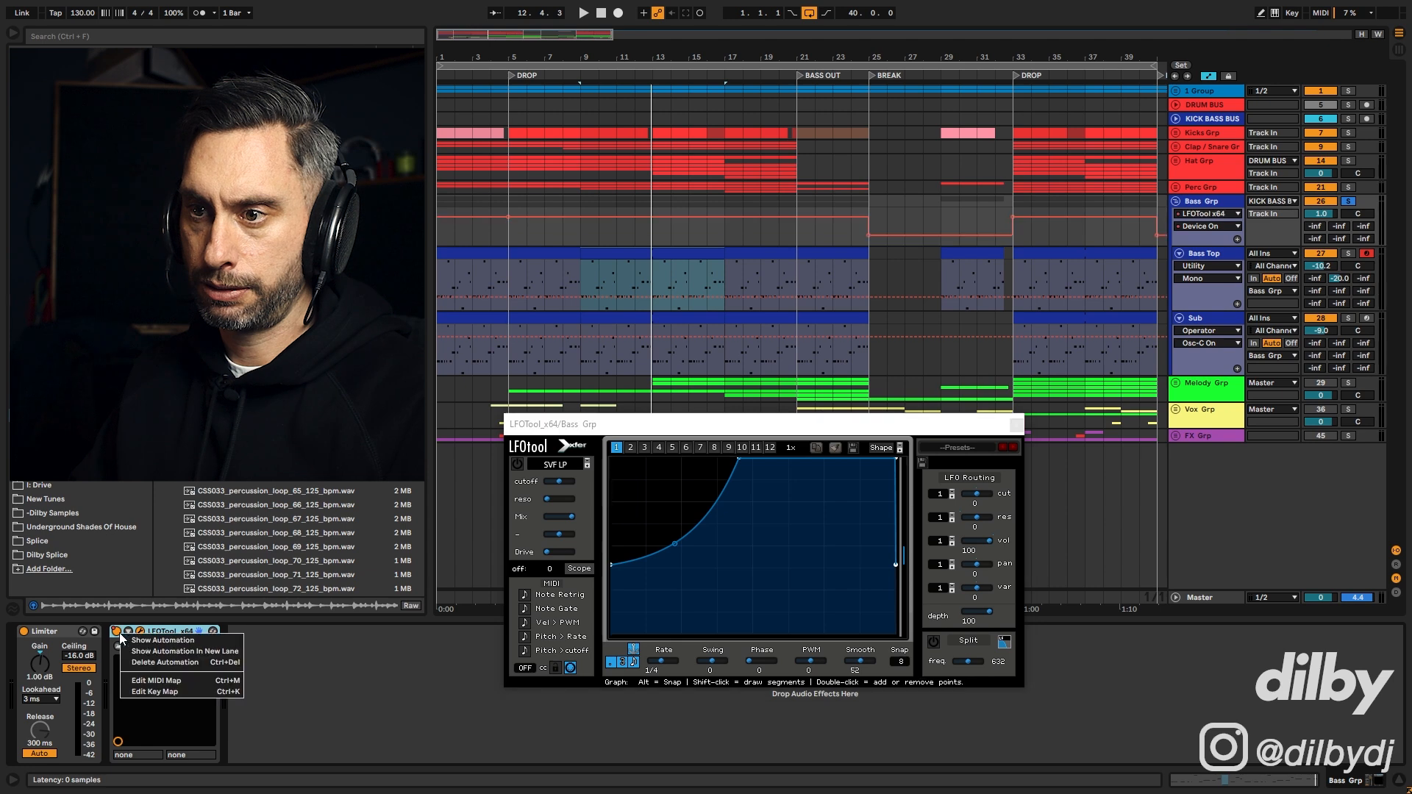
left_click(142, 641)
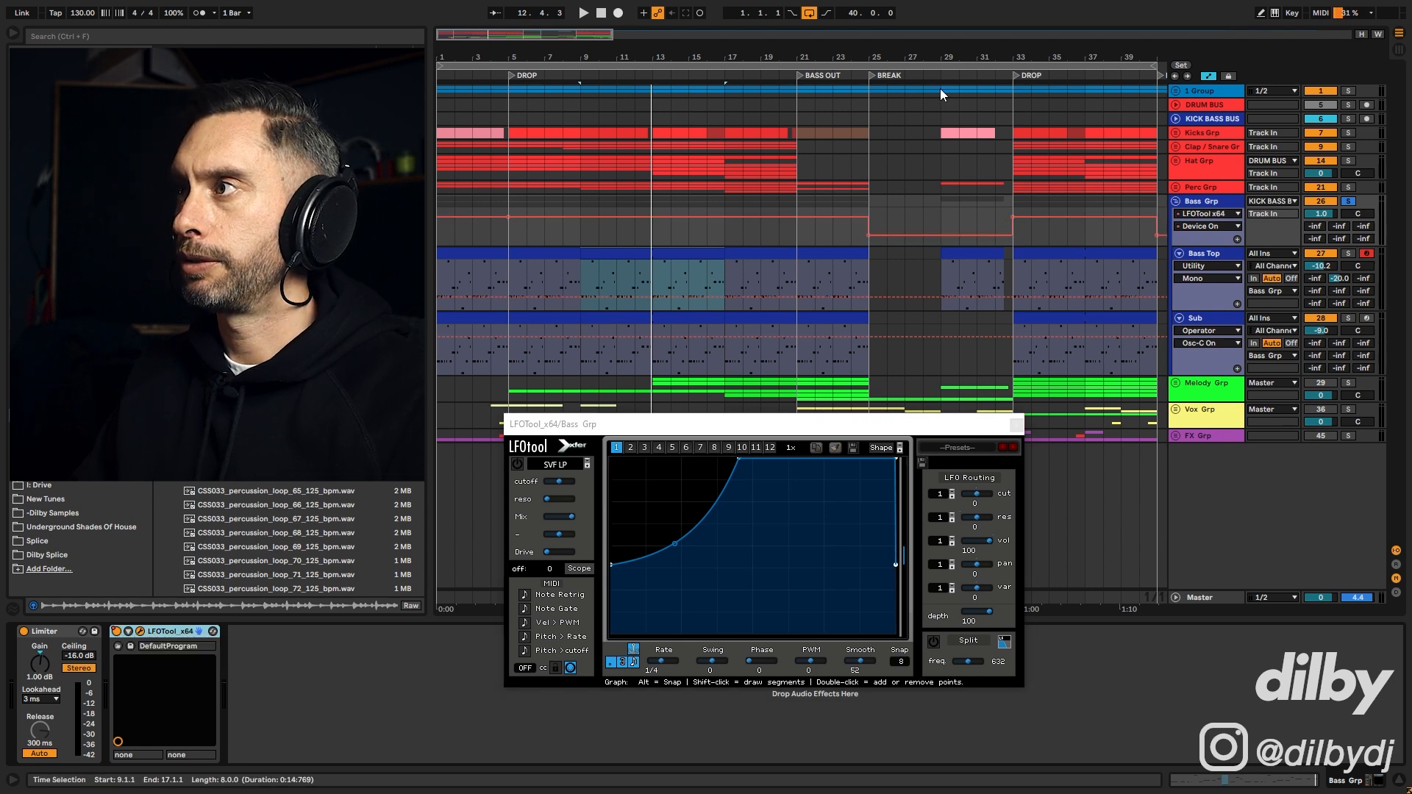
Step: Solo KICK BASS BUS and play the bass from bar 9, from the break clip at bar 29, and from the second drop at bar 33
left_click_drag(682, 43, 680, 28)
left_click(495, 253)
key("space")
left_click(1347, 120)
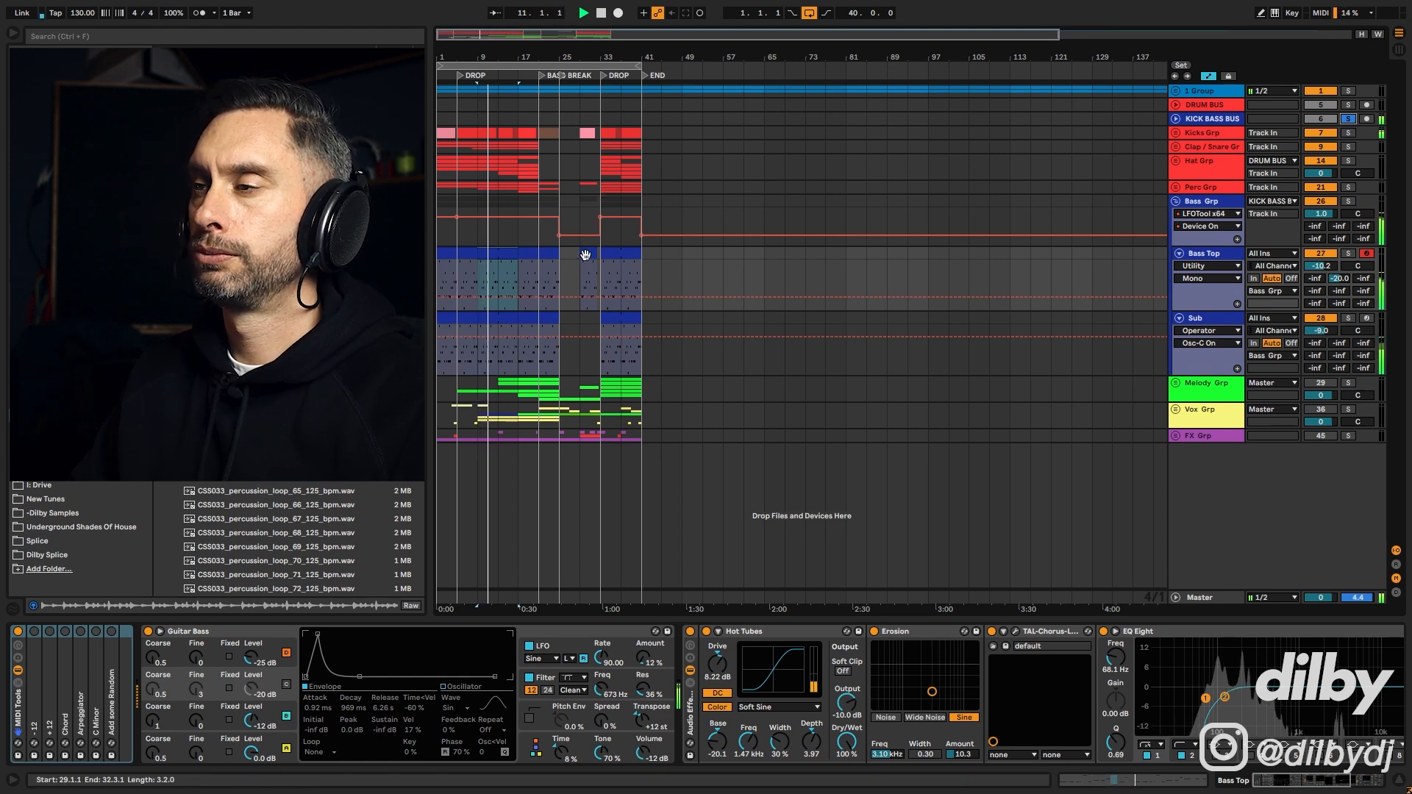
left_click(585, 256)
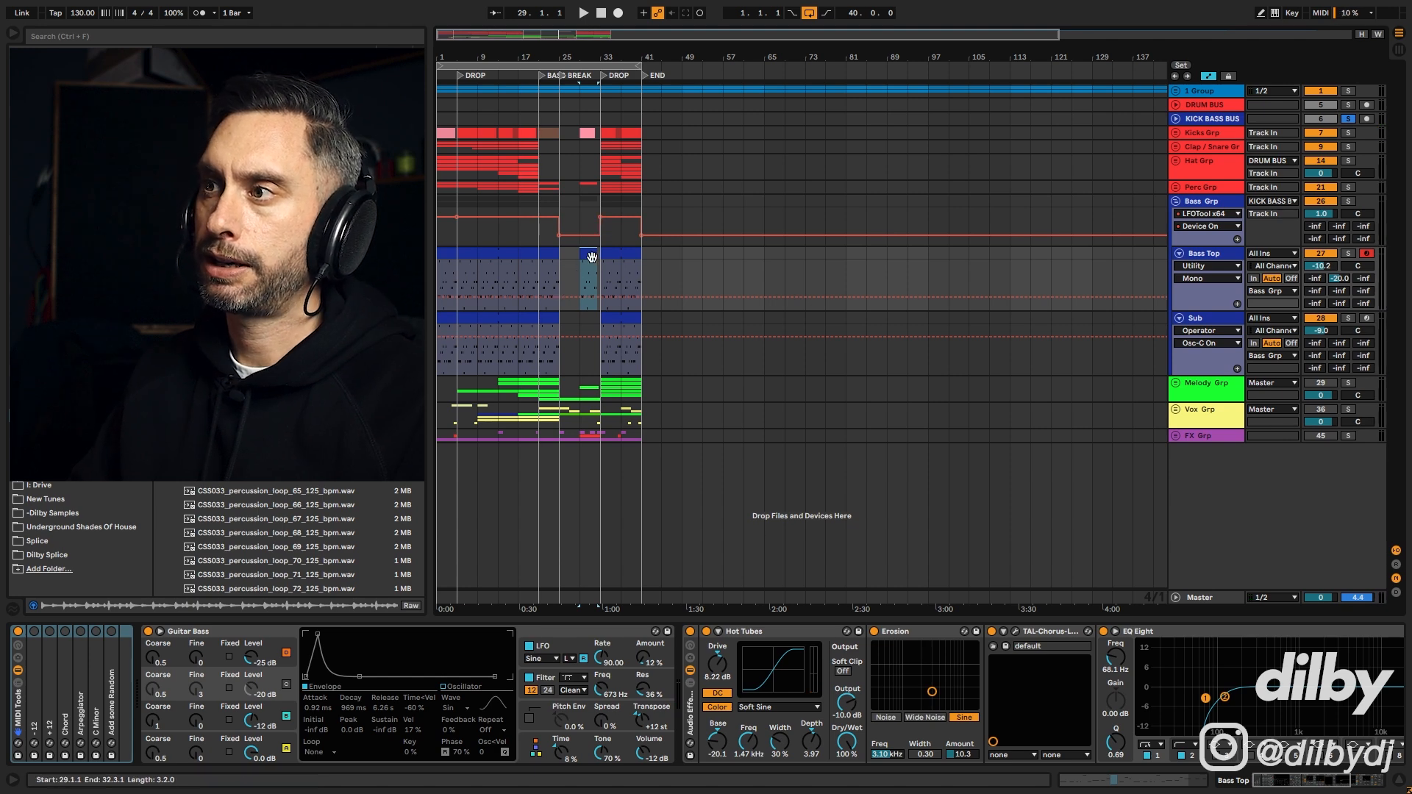
key("space")
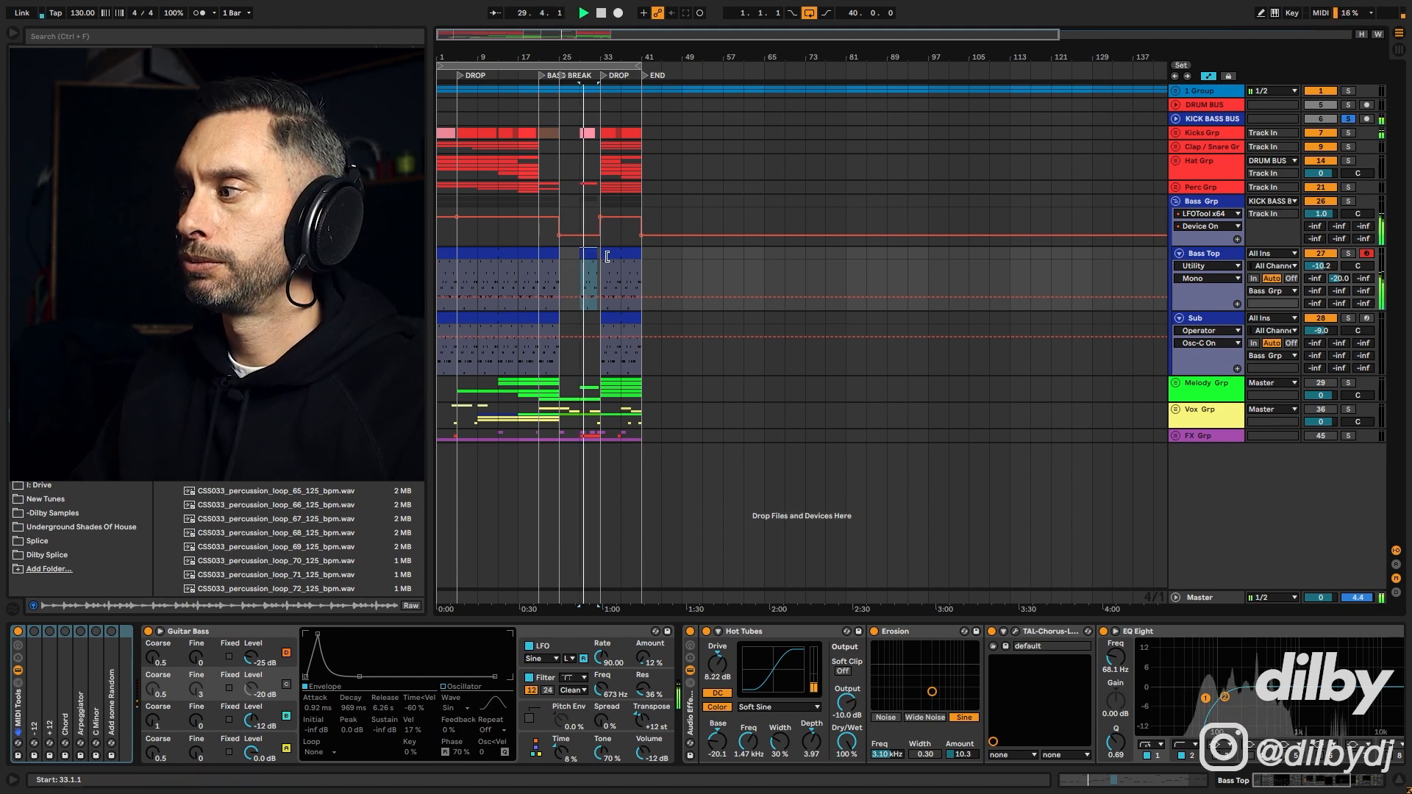
left_click(610, 255)
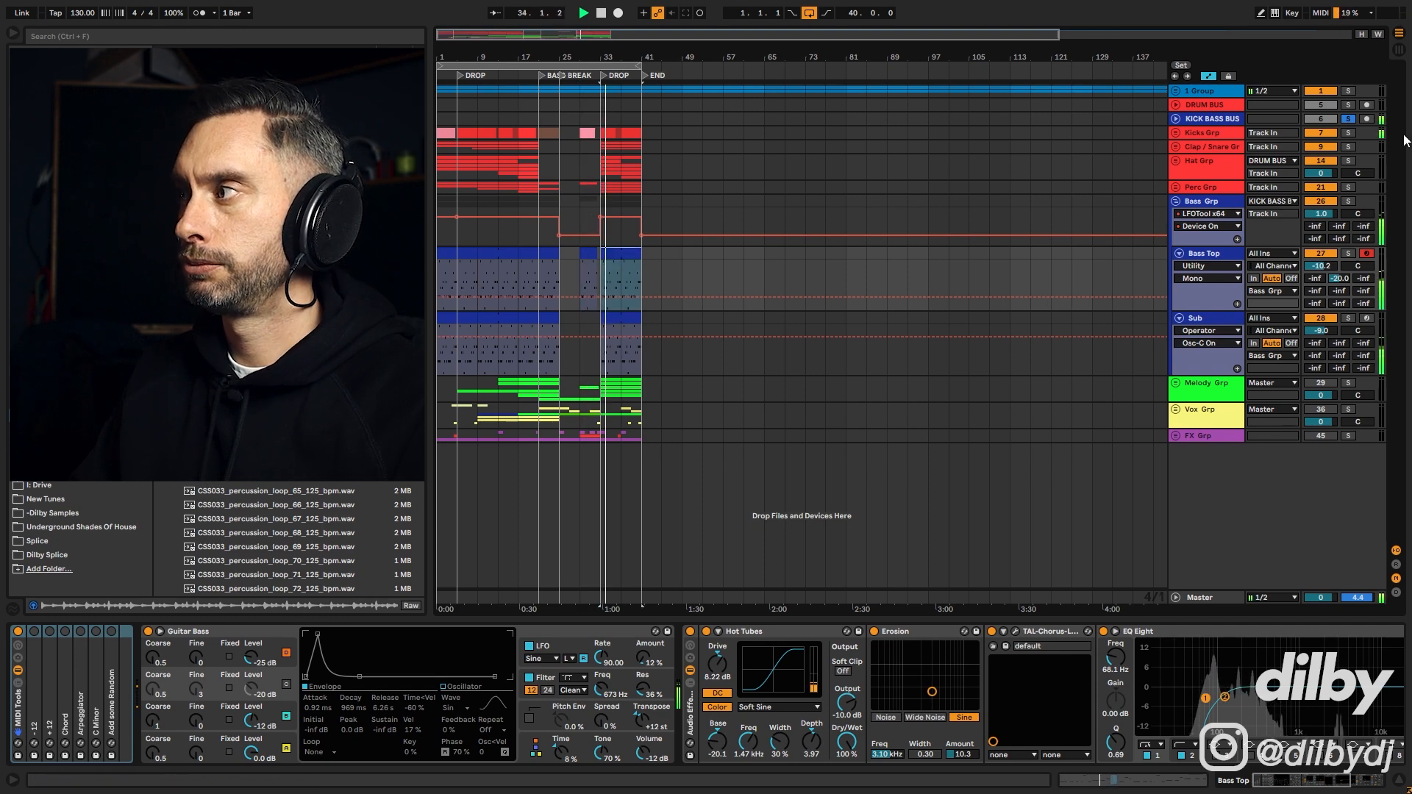
Step: Fold Bass Grp, unfold Vox Grp with Vocoder Synth, Like A Drum and My Heart collapsed, and show the Vox Chops devices
left_click(1177, 206)
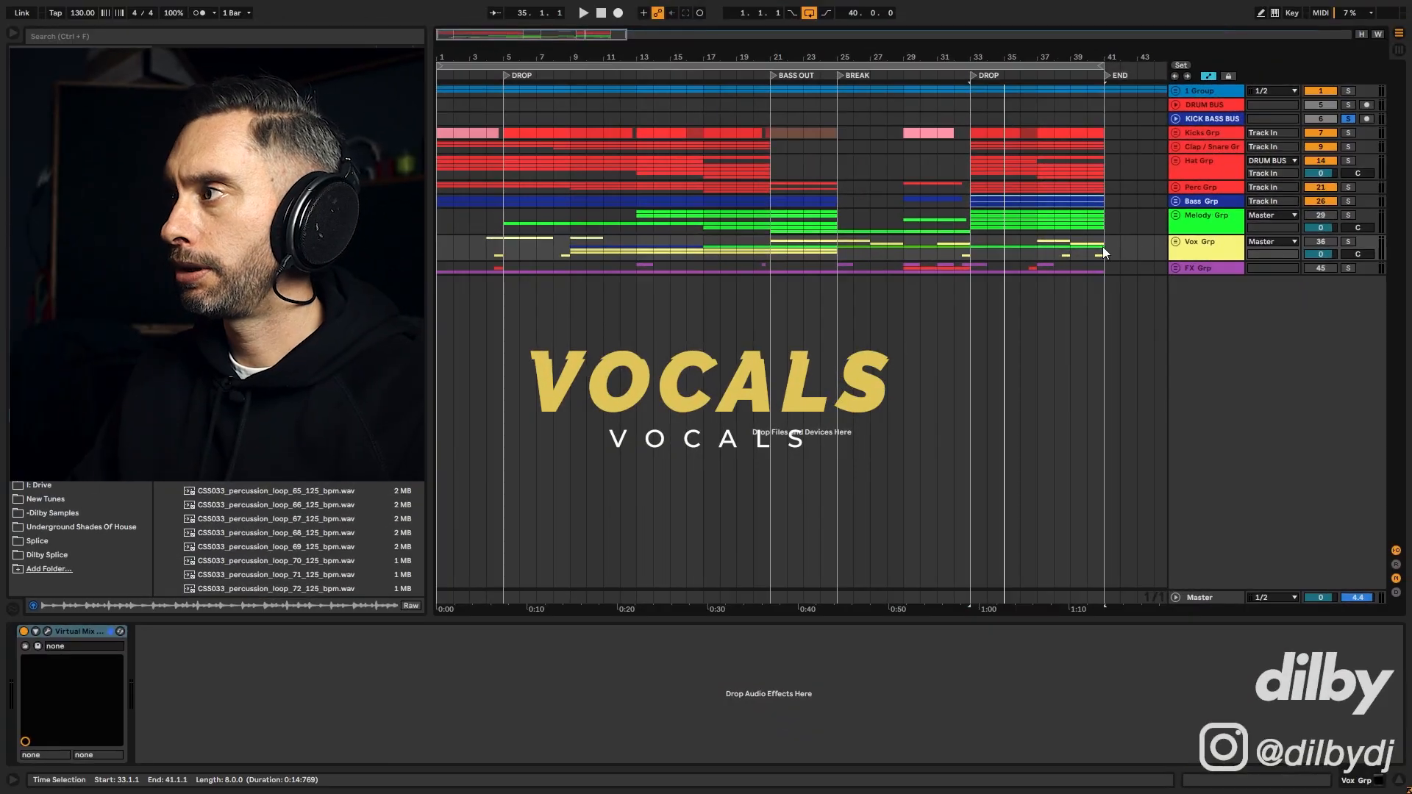
left_click(1175, 243)
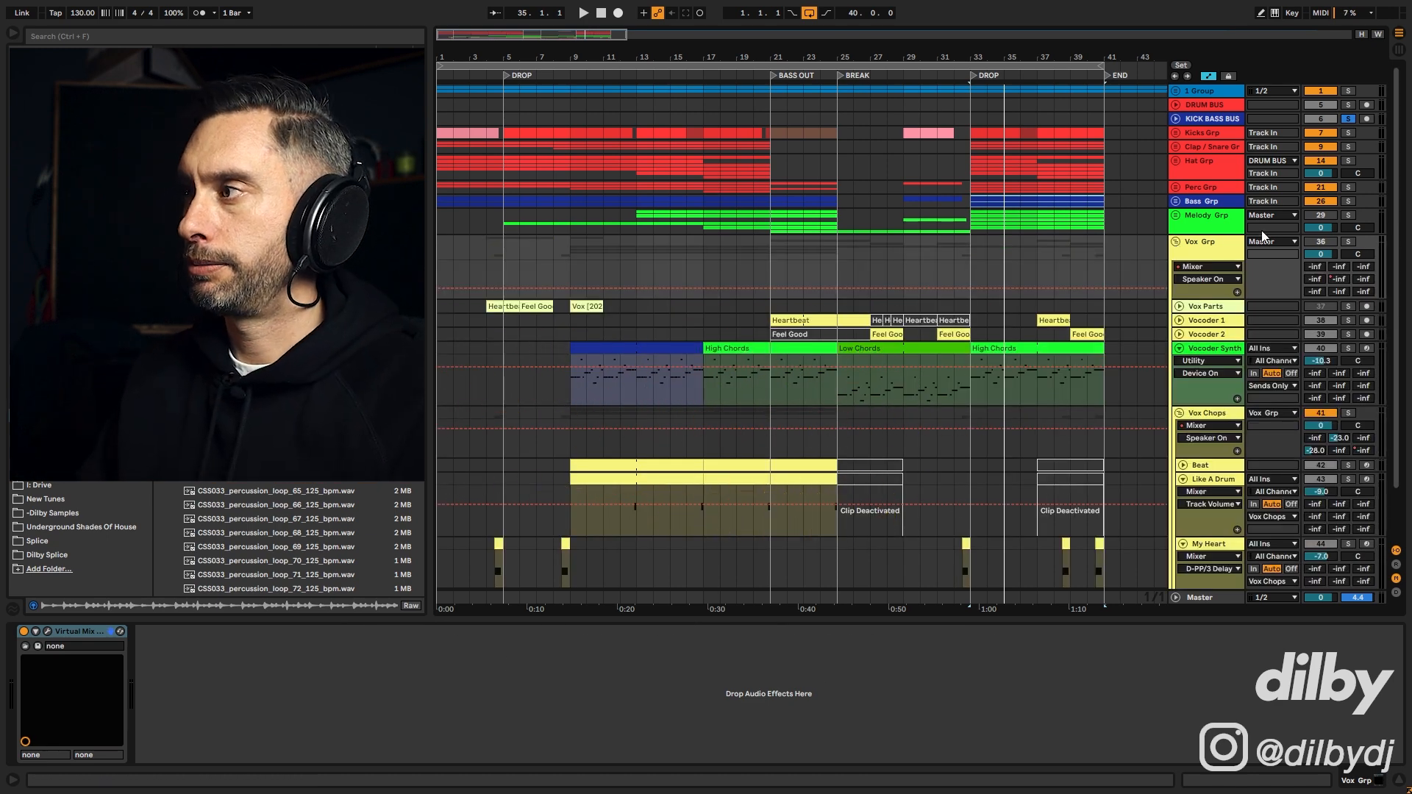
left_click(1179, 350)
left_click(1182, 428)
left_click(1183, 442)
left_click(1056, 382)
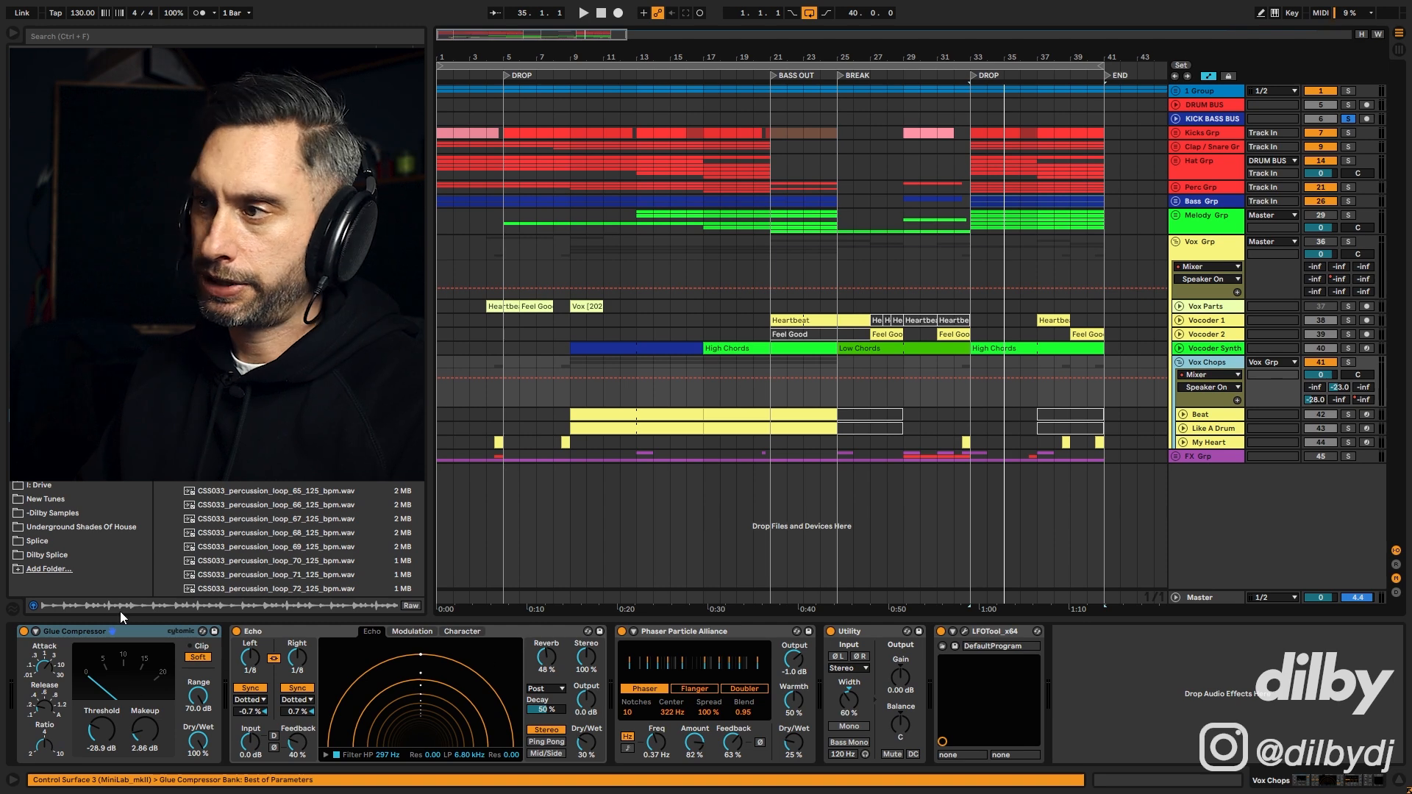
Step: Set the Vox Chops start point to bar 13 and group its devices from Glue Compressor through LFOTool into one rack
left_click(644, 403)
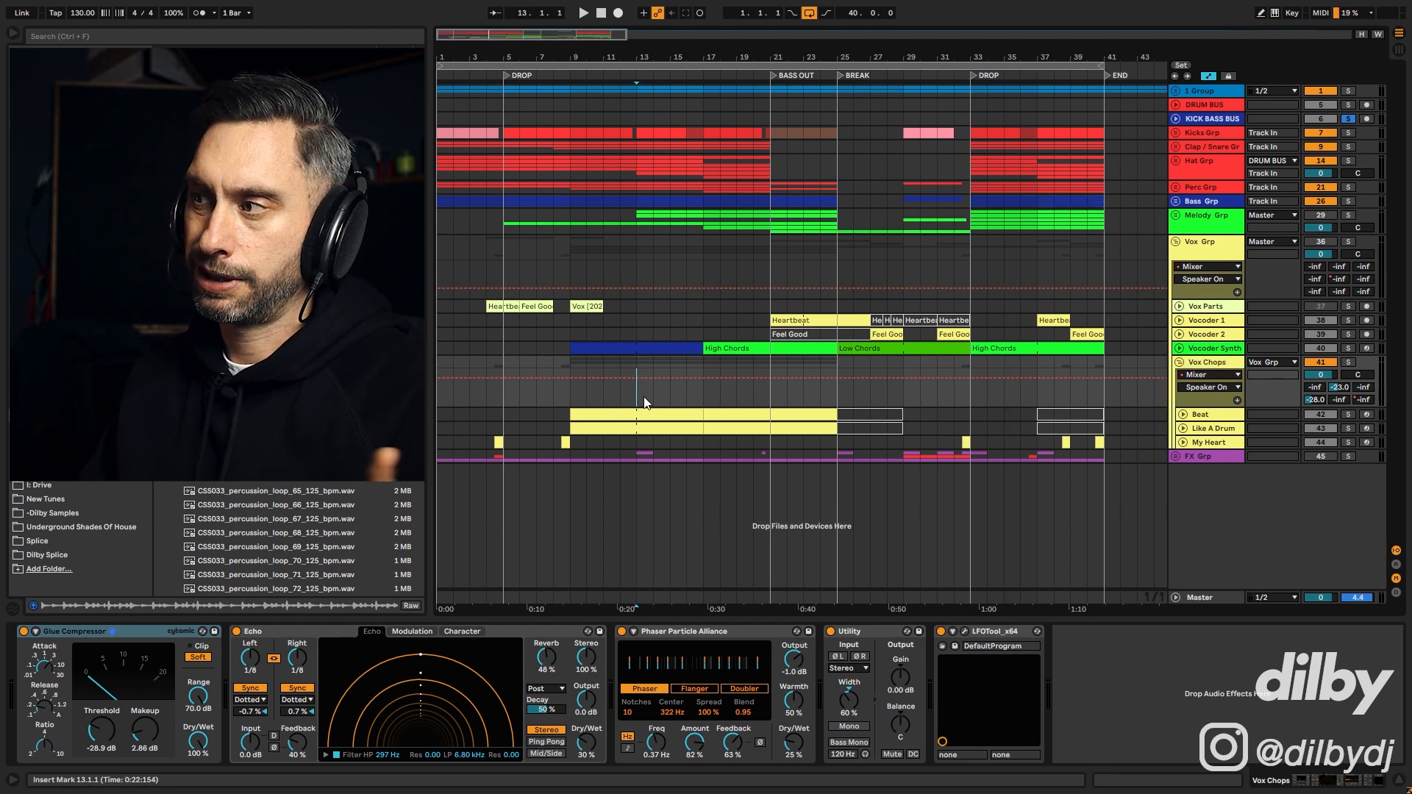
left_click(96, 677)
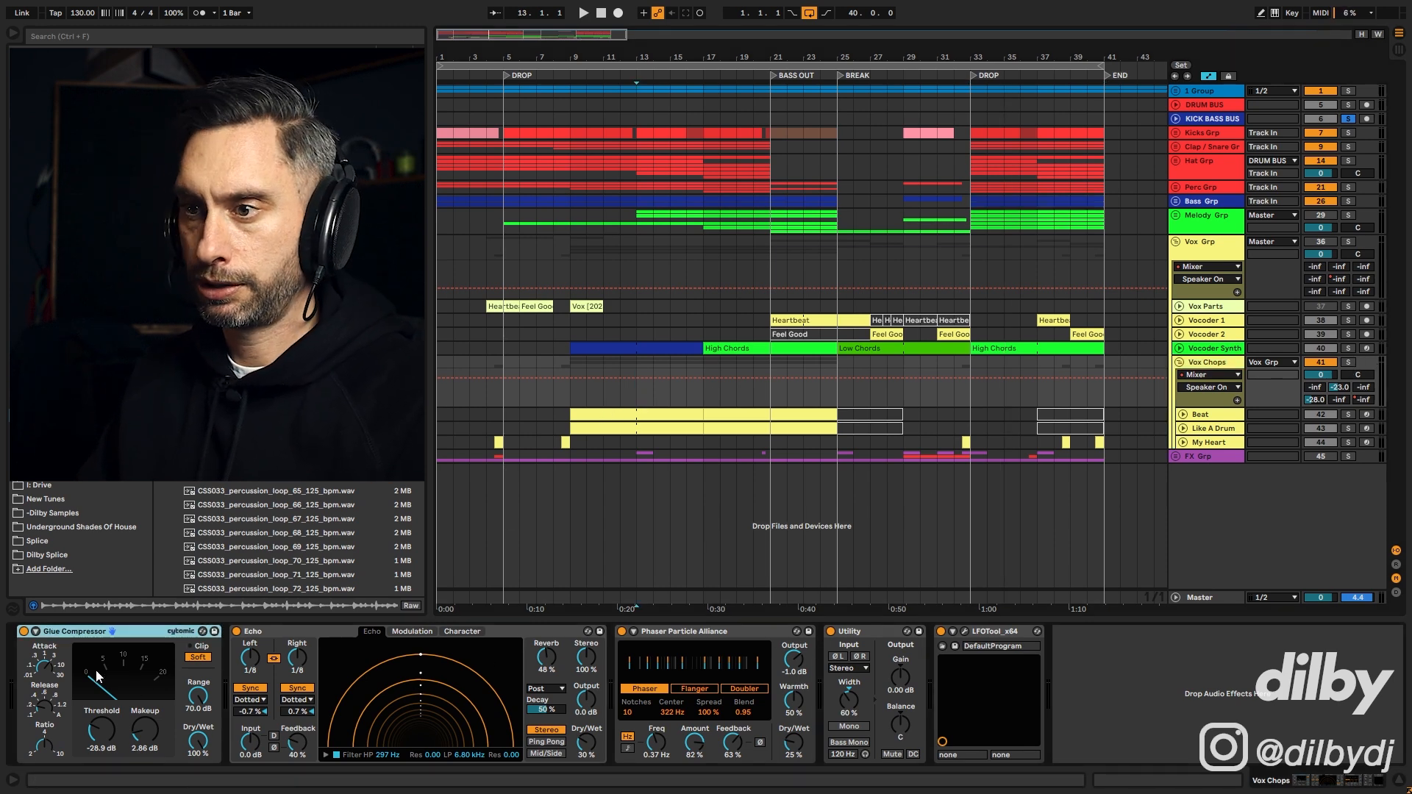
left_click(994, 631, "shift")
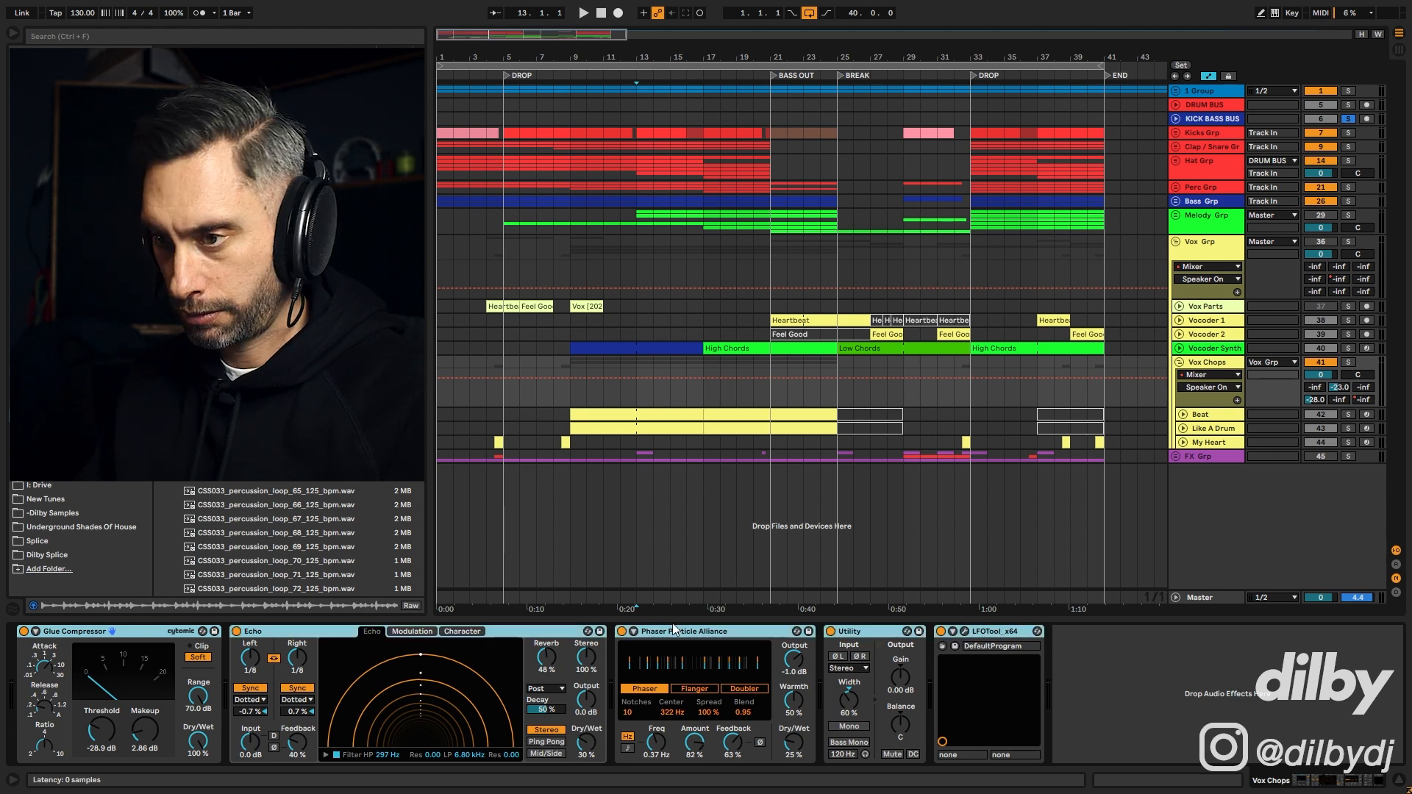
key("ctrl+g")
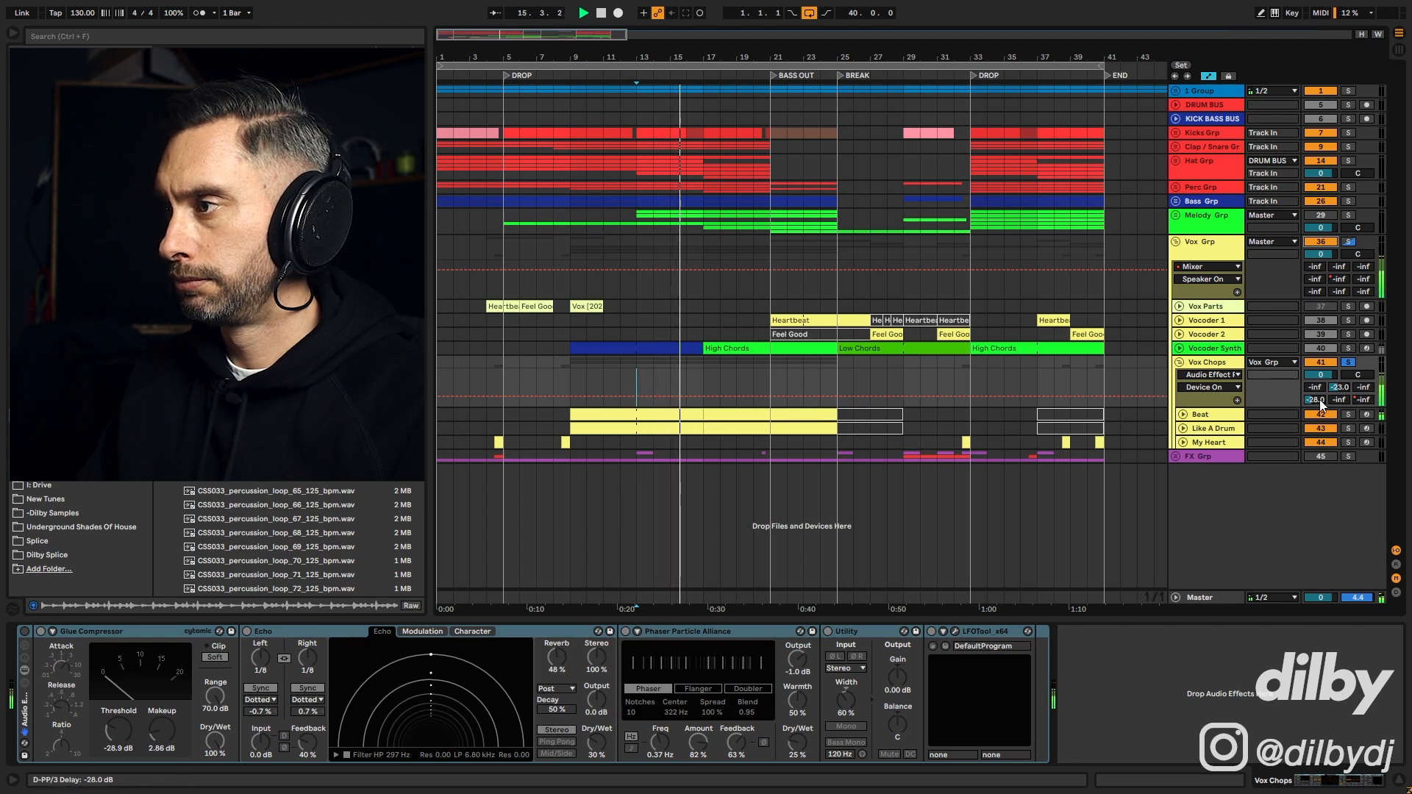
Step: Compare the soloed Vox Chops from bar 13 with the rack bypassed and enabled, and play them in the full mix
left_click(25, 631)
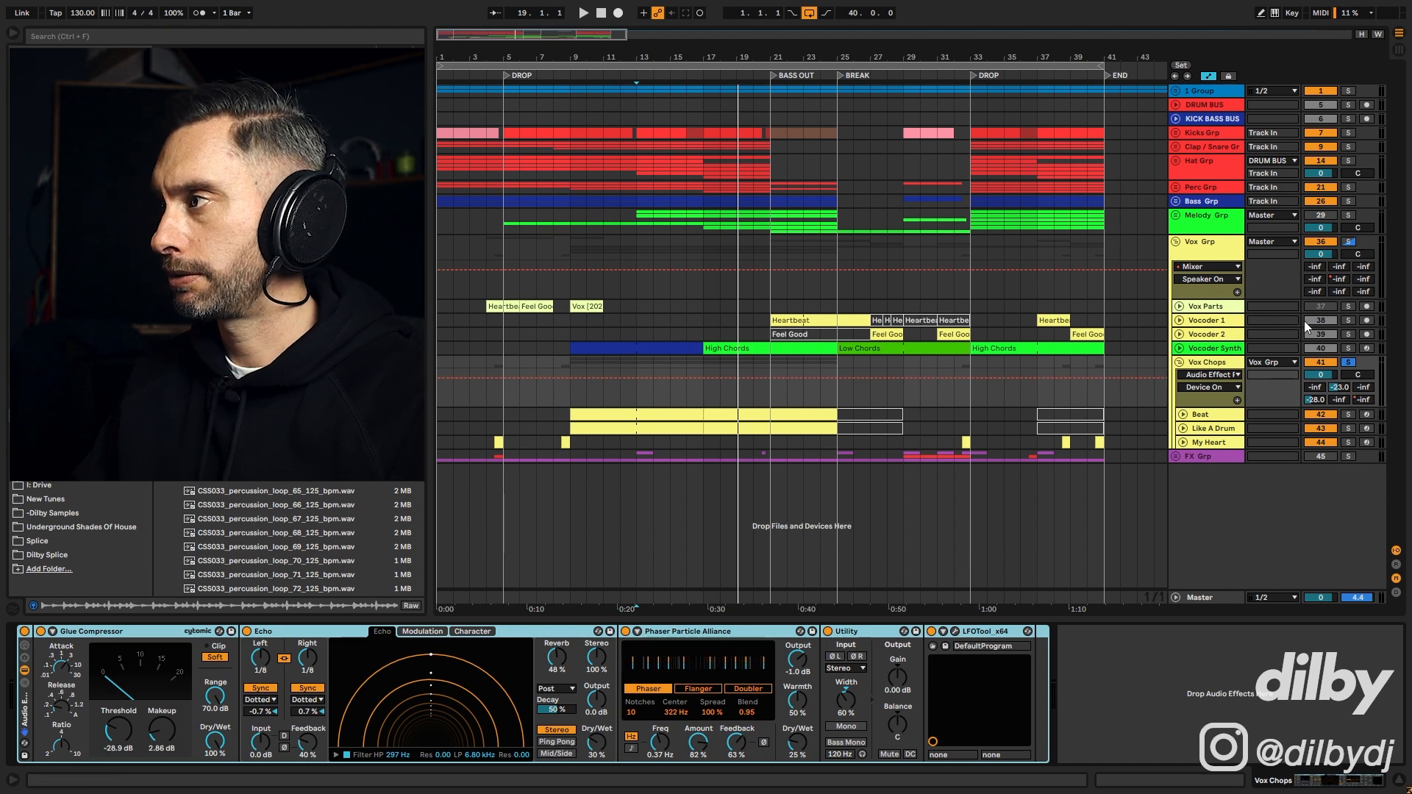
key("space")
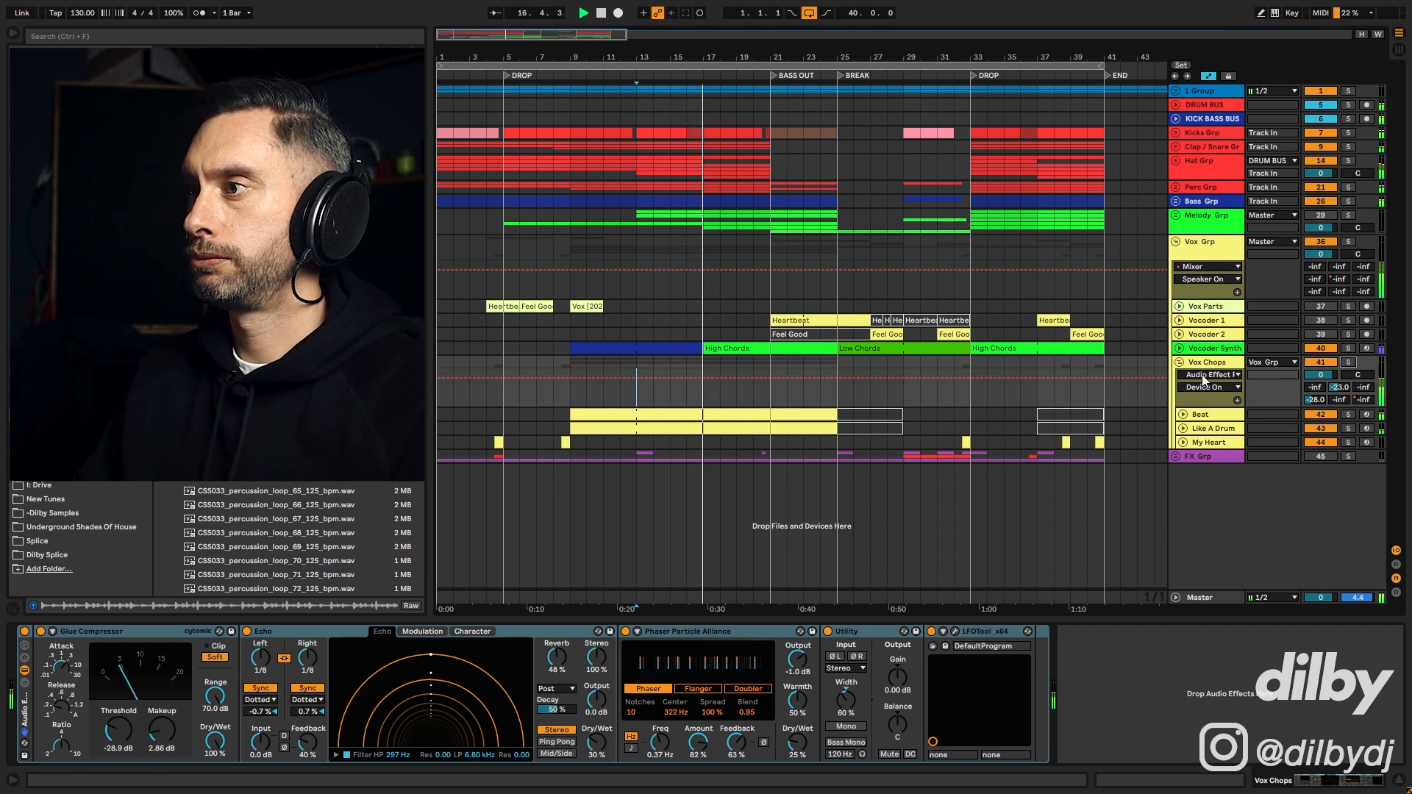
key("space")
Step: Fold Vox Chops, unfold Vocoder Synth, and select its first clip at bar 9 to show the track's devices
key("u")
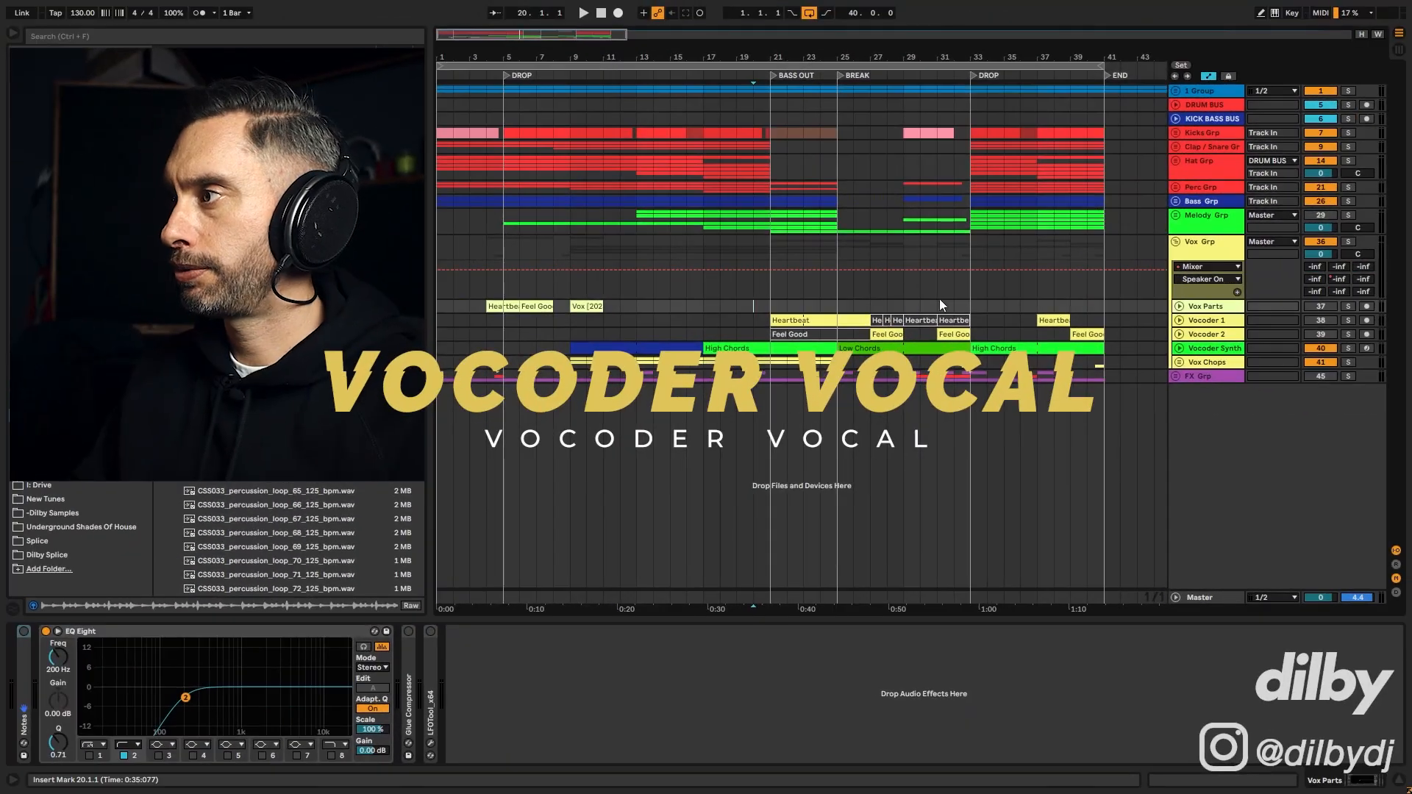
left_click(1177, 348)
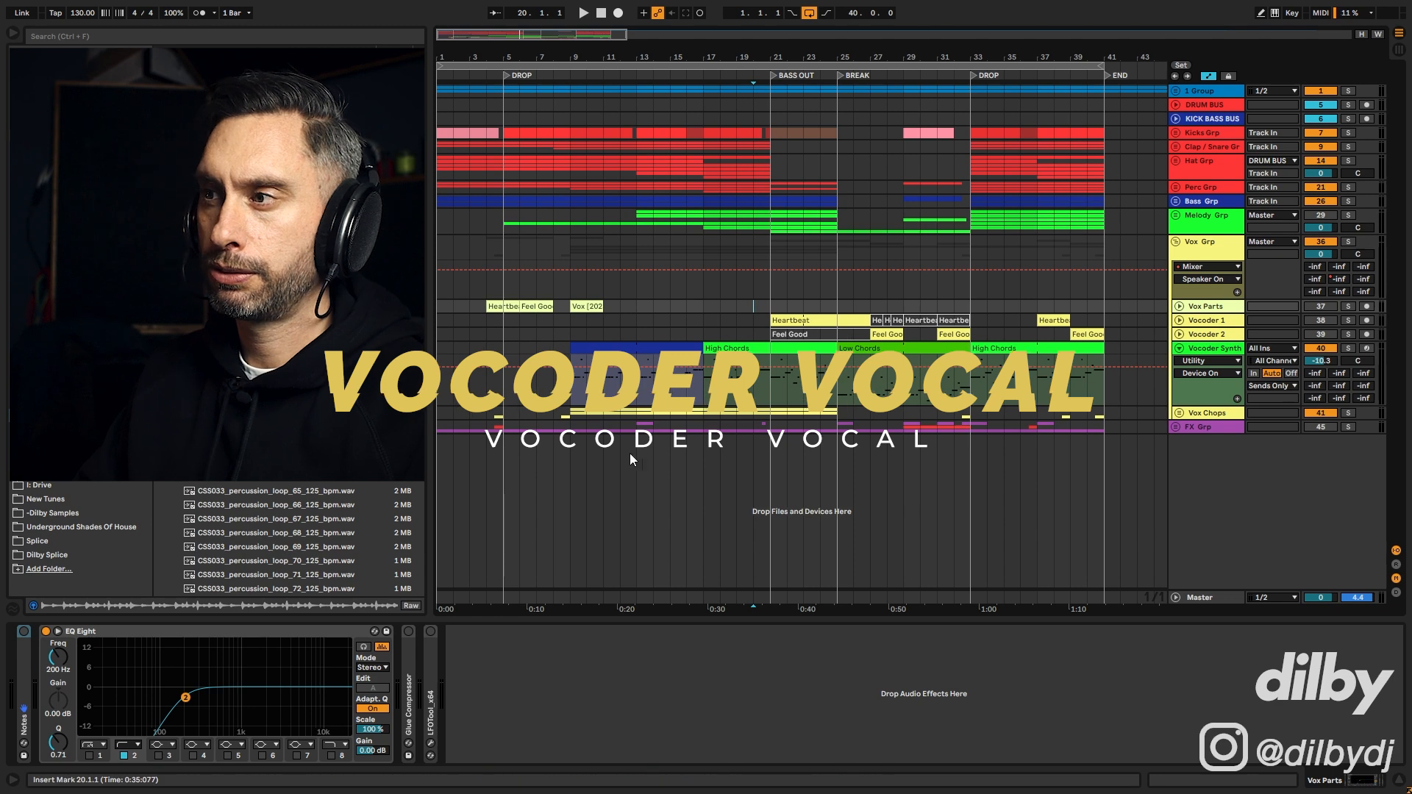
left_click(650, 348)
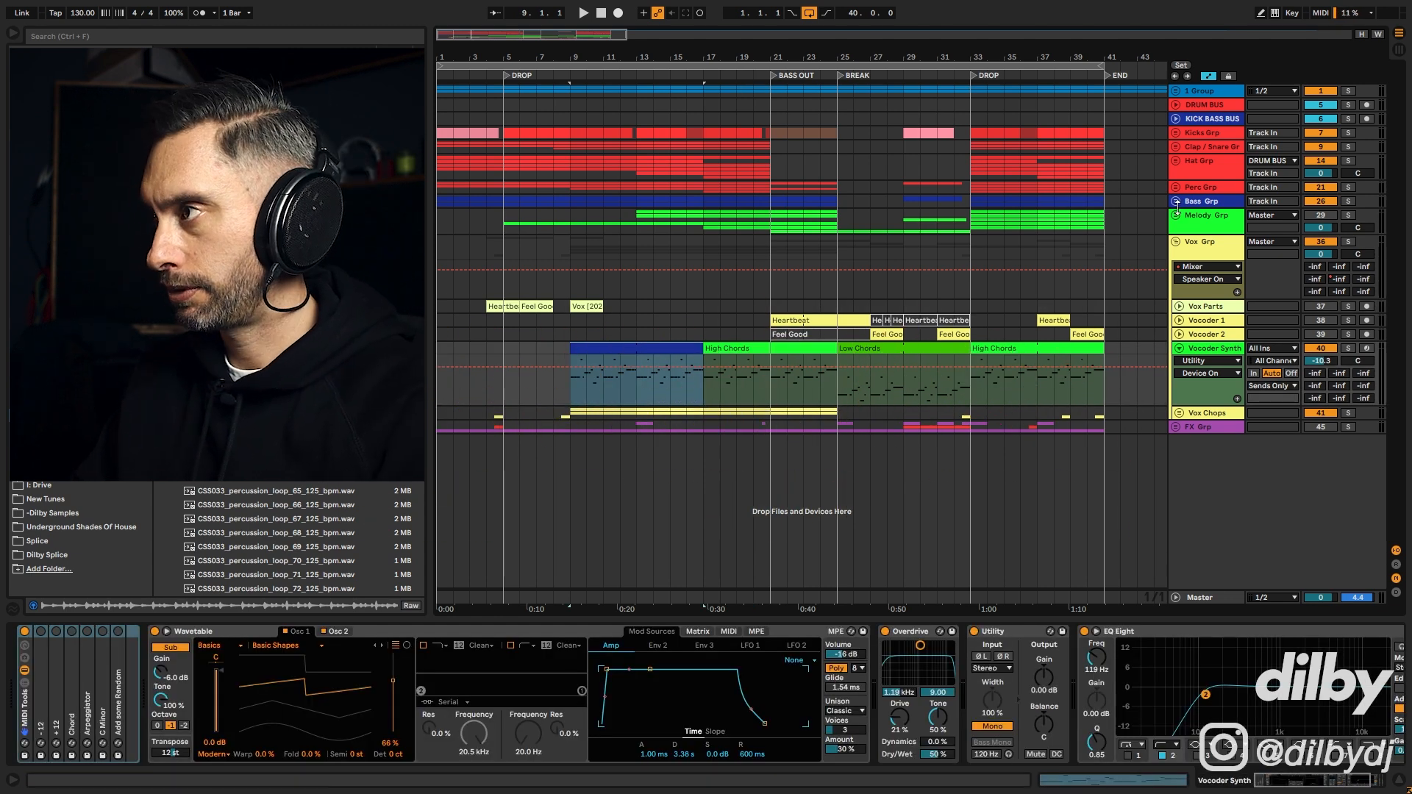
Step: Unfold Bass Grp, copy the Sub pattern at bar 9 onto Vocoder Synth, and apply Legato to its notes
left_click(1174, 202)
left_click(650, 317)
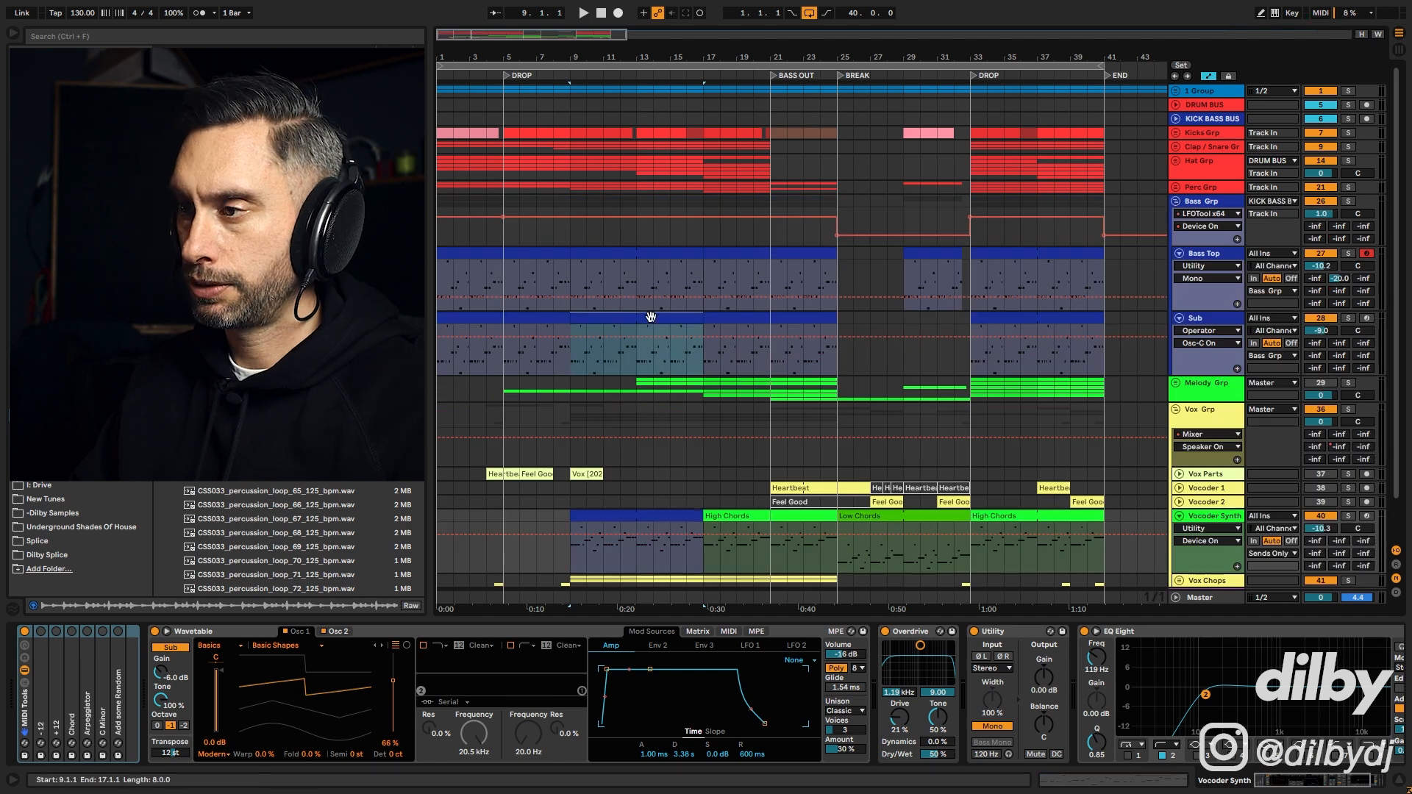
left_click(647, 537)
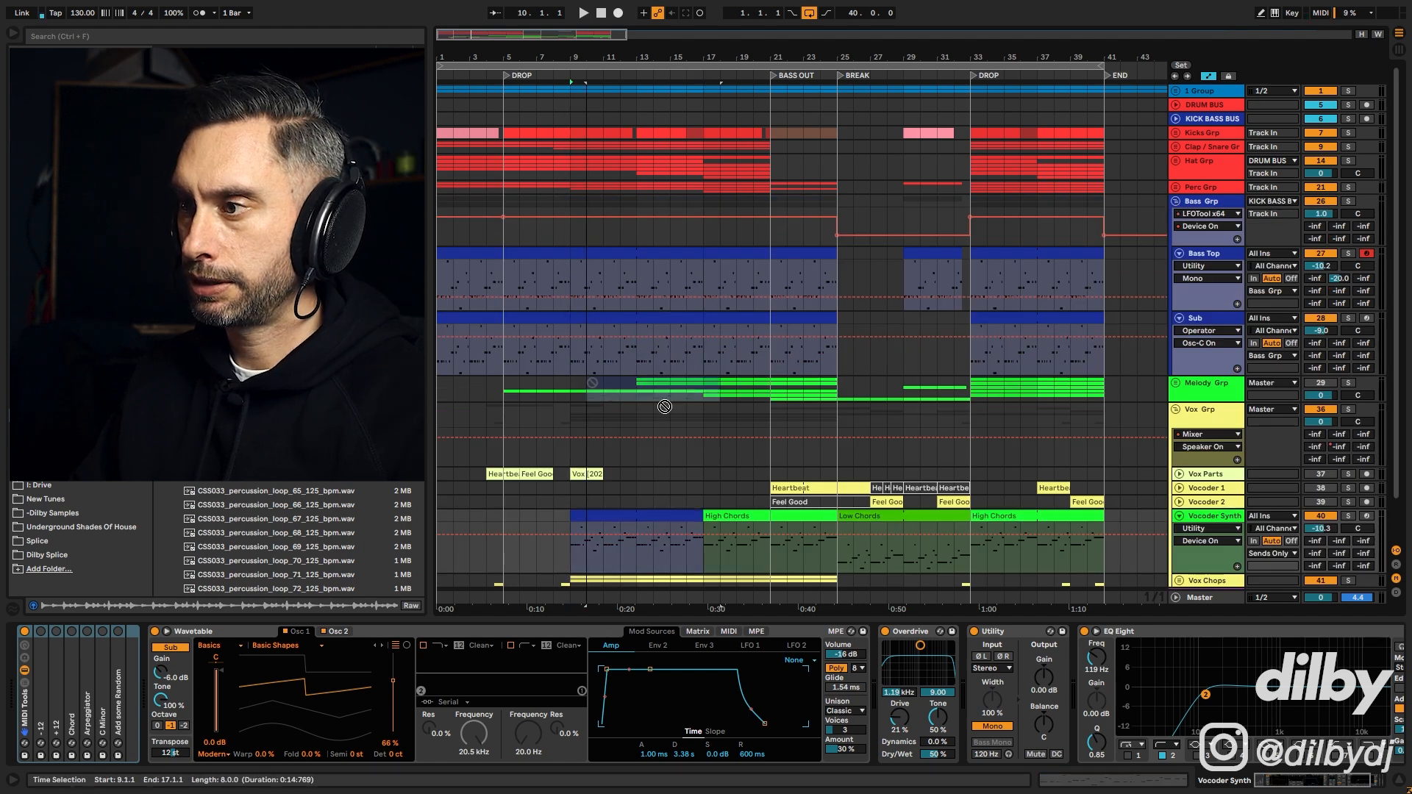
double_click(647, 537)
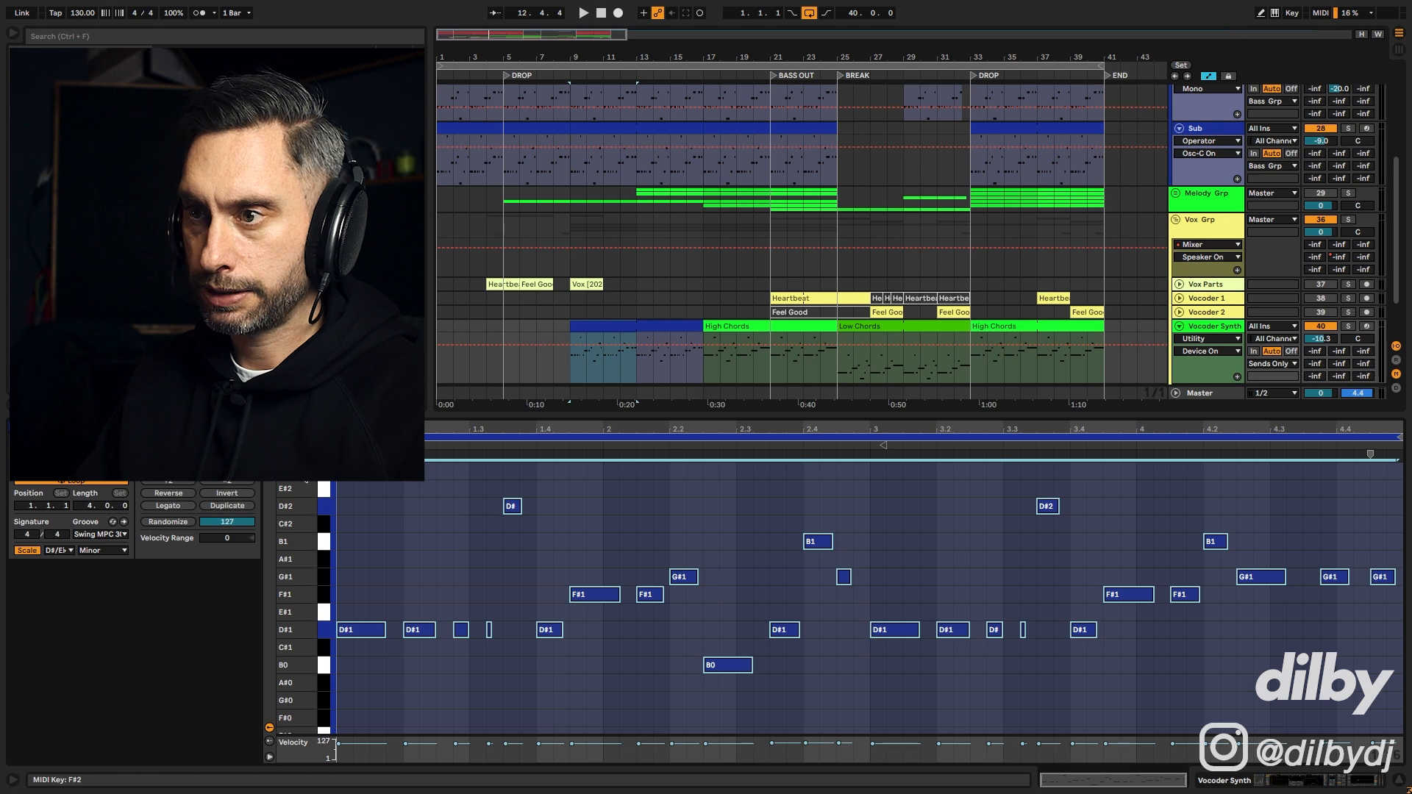
left_click(168, 505)
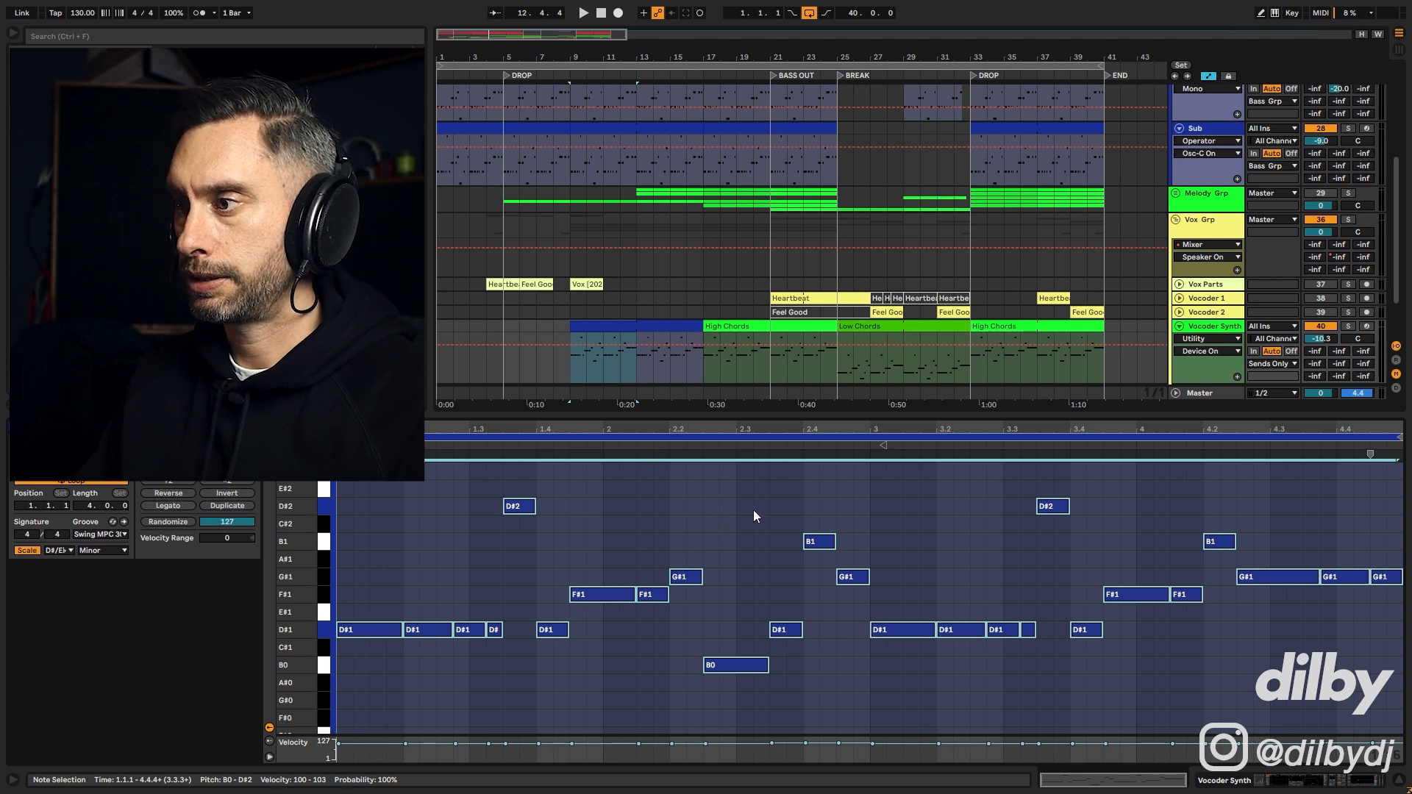
Step: Compare the notes of the Vocoder Synth clip at bar 9 with its High Chords and Low Chords clips
left_click(671, 326, "shift")
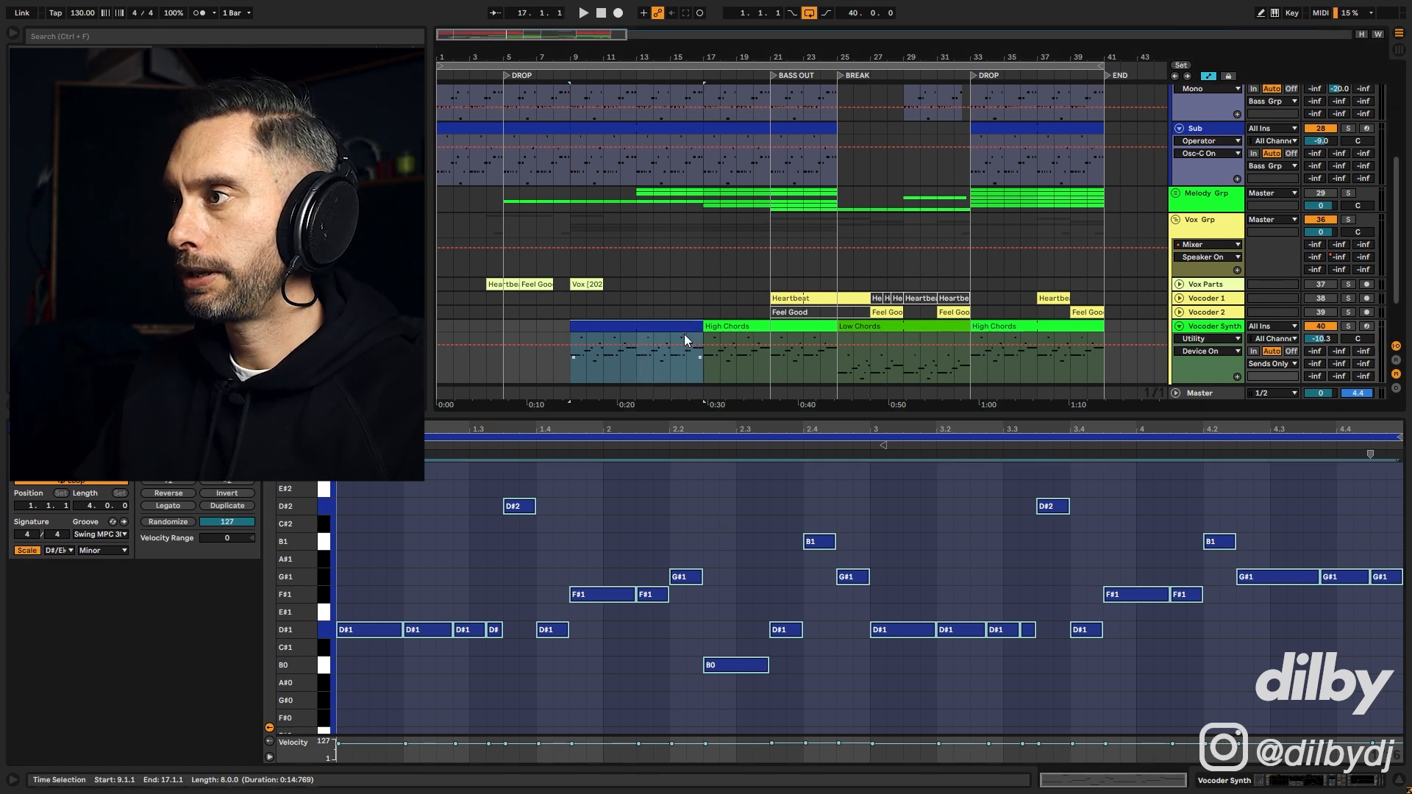
scroll(691, 327, "down", 2)
left_click(720, 306)
left_click(732, 268)
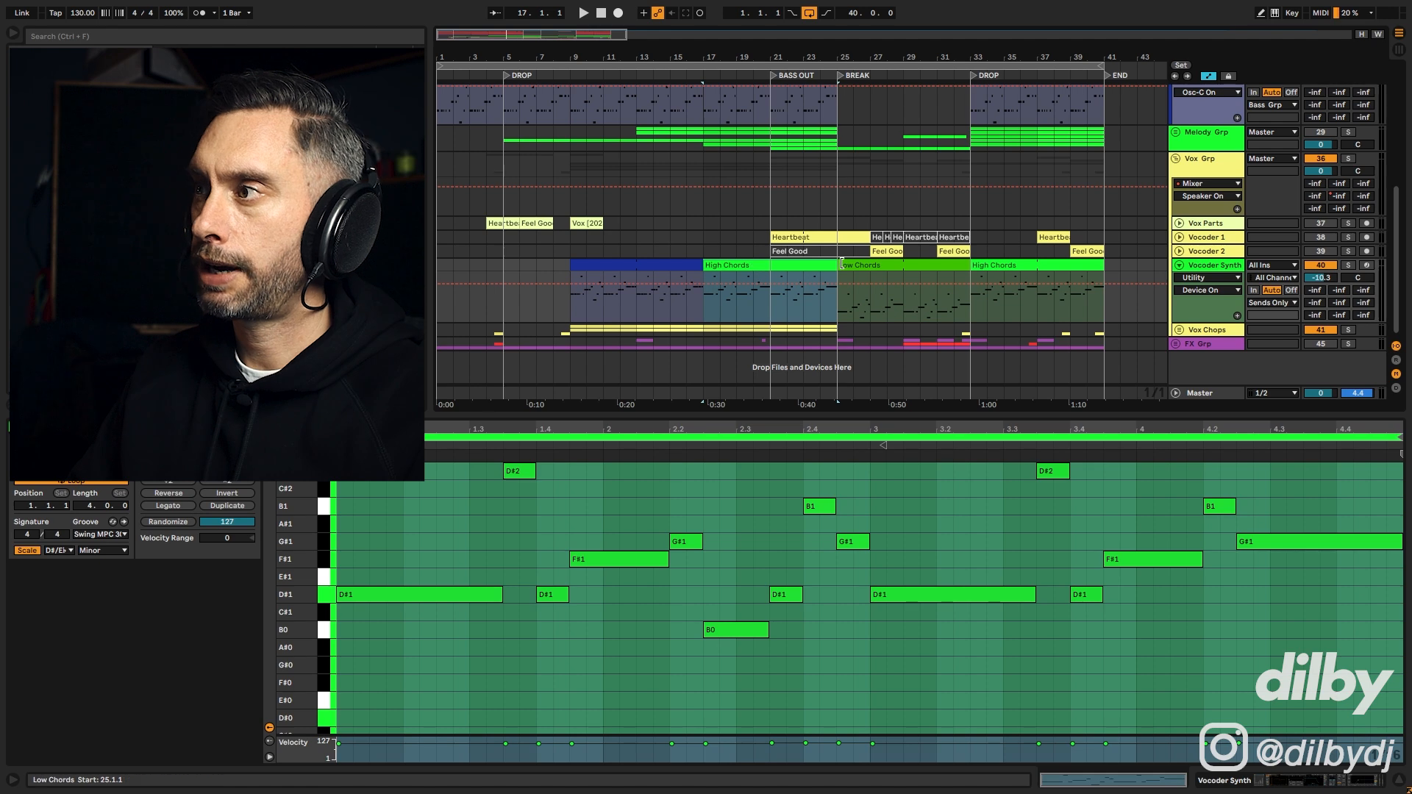
left_click(888, 267)
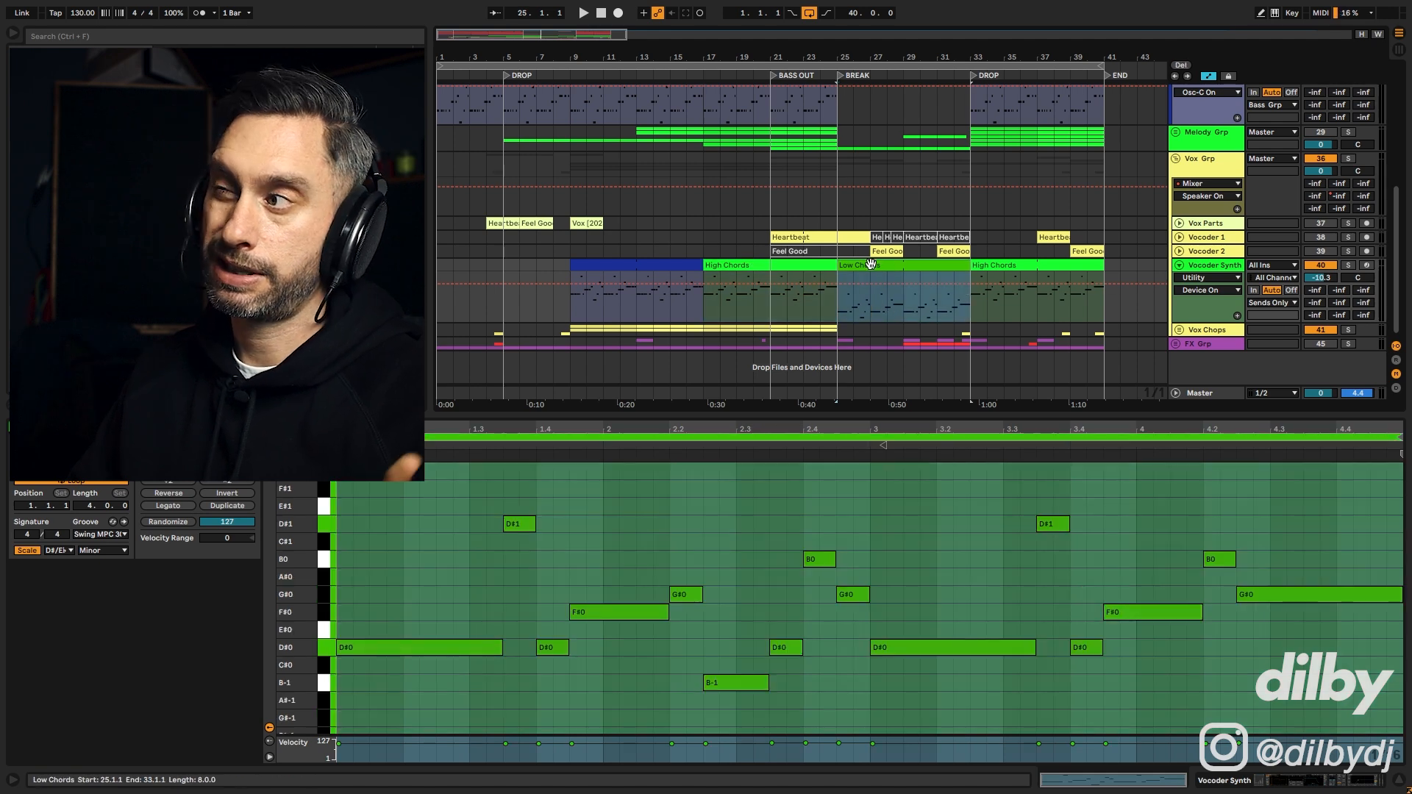
Step: Select the High Chords clip at bar 17, solo Vocoder Synth, and route its output to Master
left_click(1215, 261)
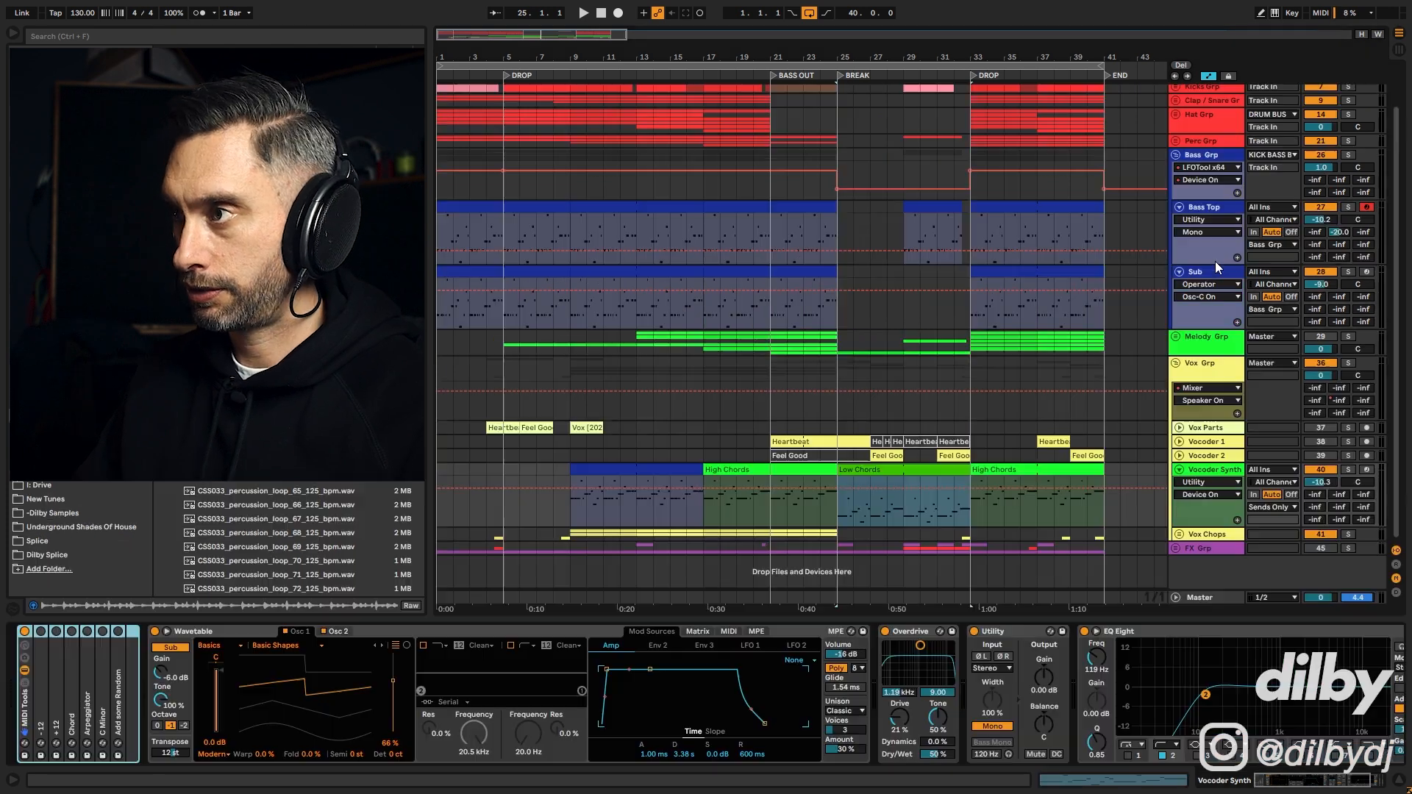
left_click(721, 470)
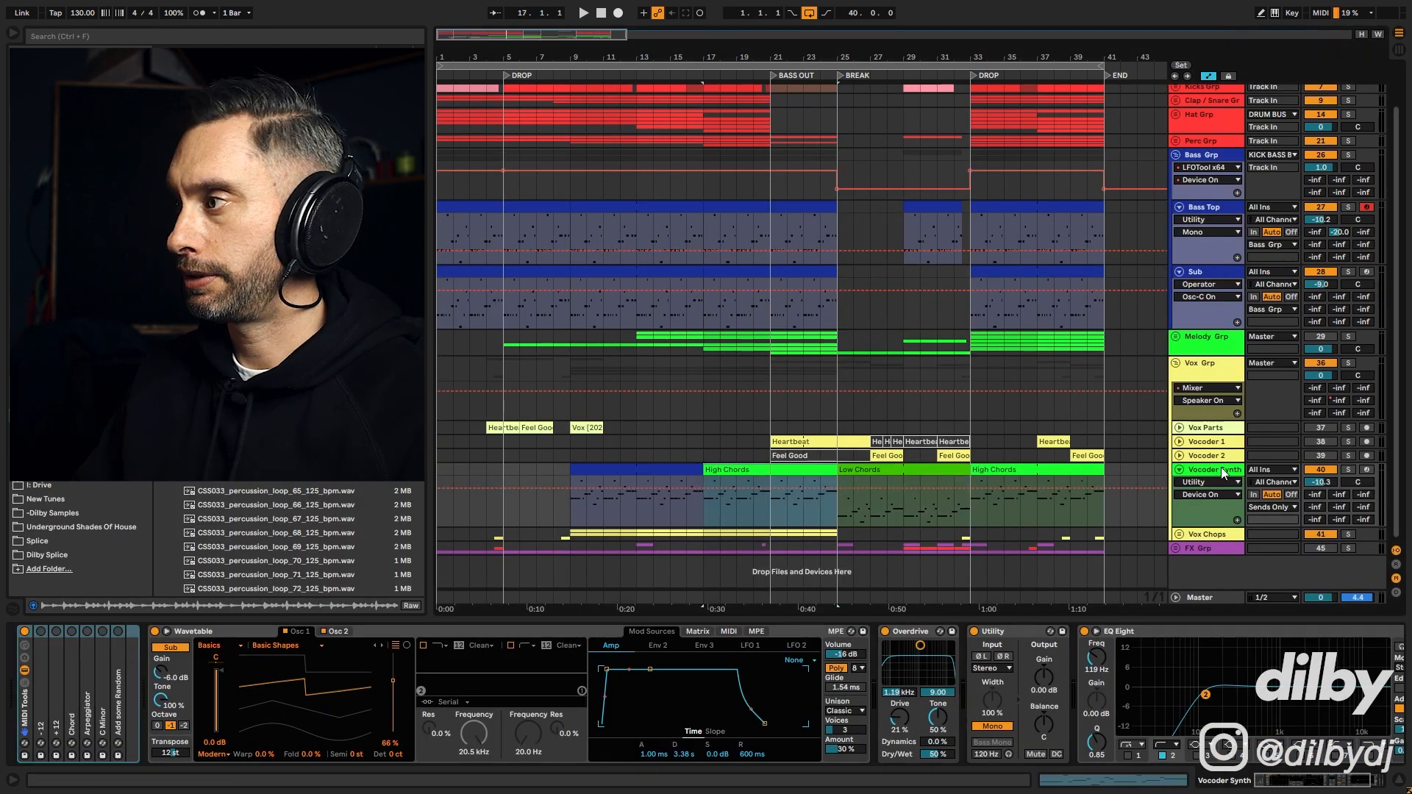
left_click(1348, 469)
left_click(1272, 506)
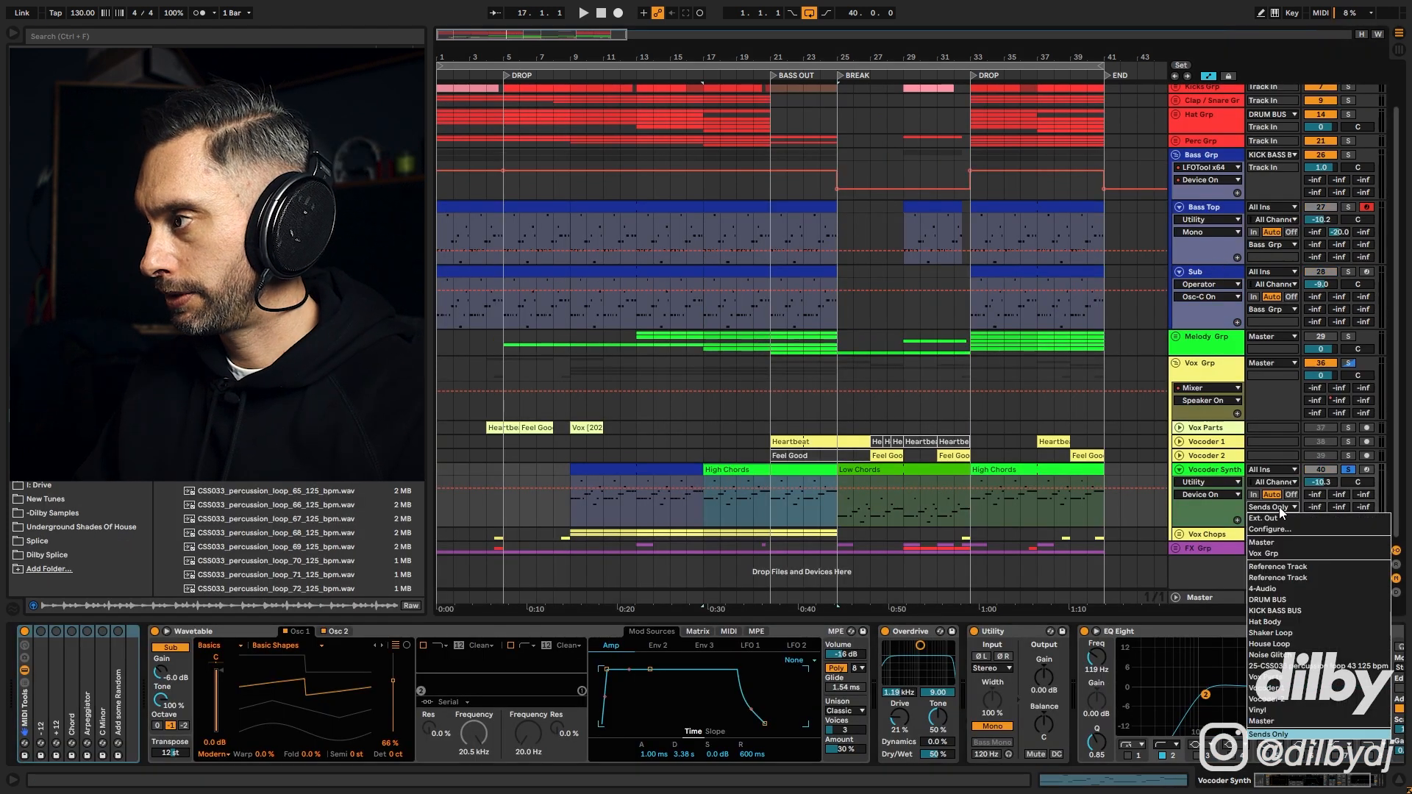
left_click(1280, 722)
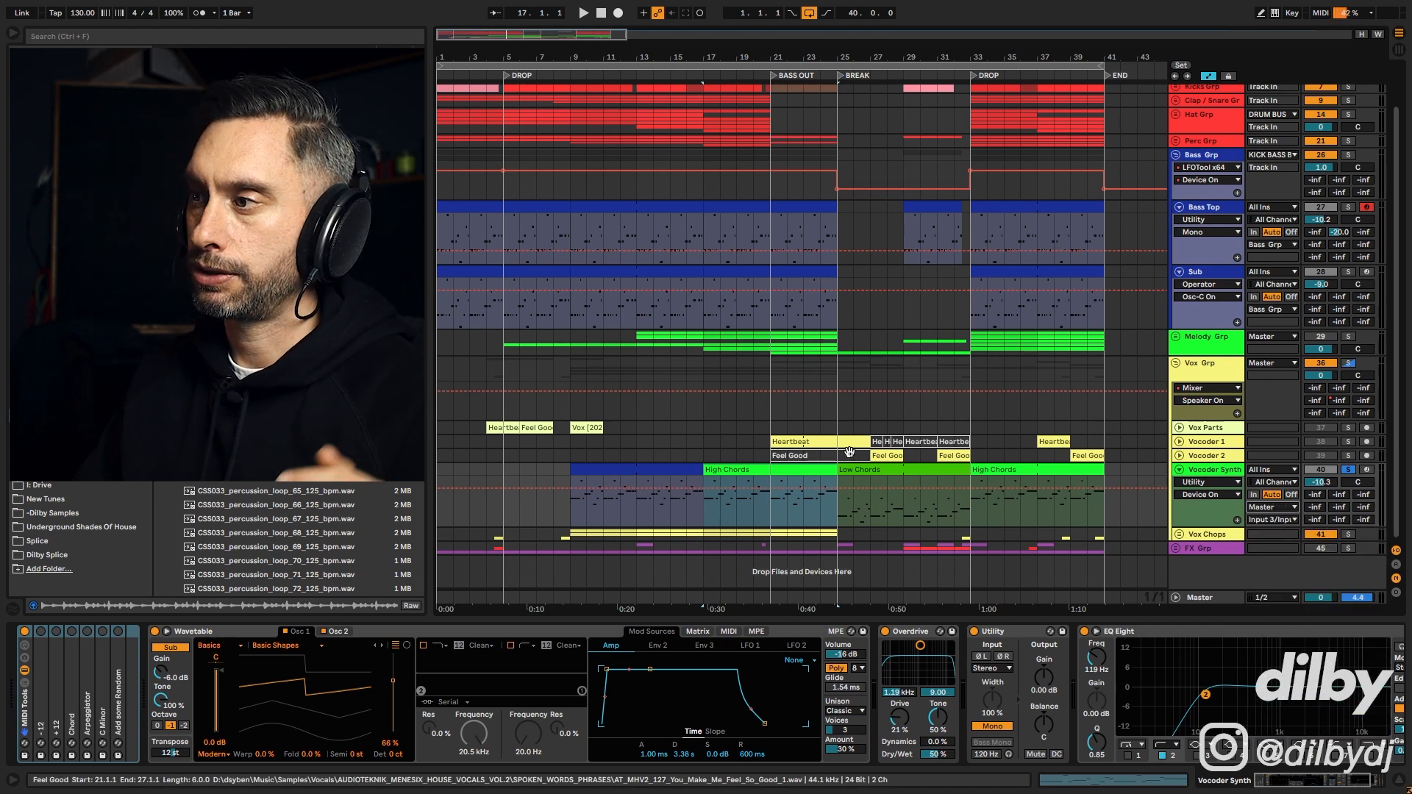
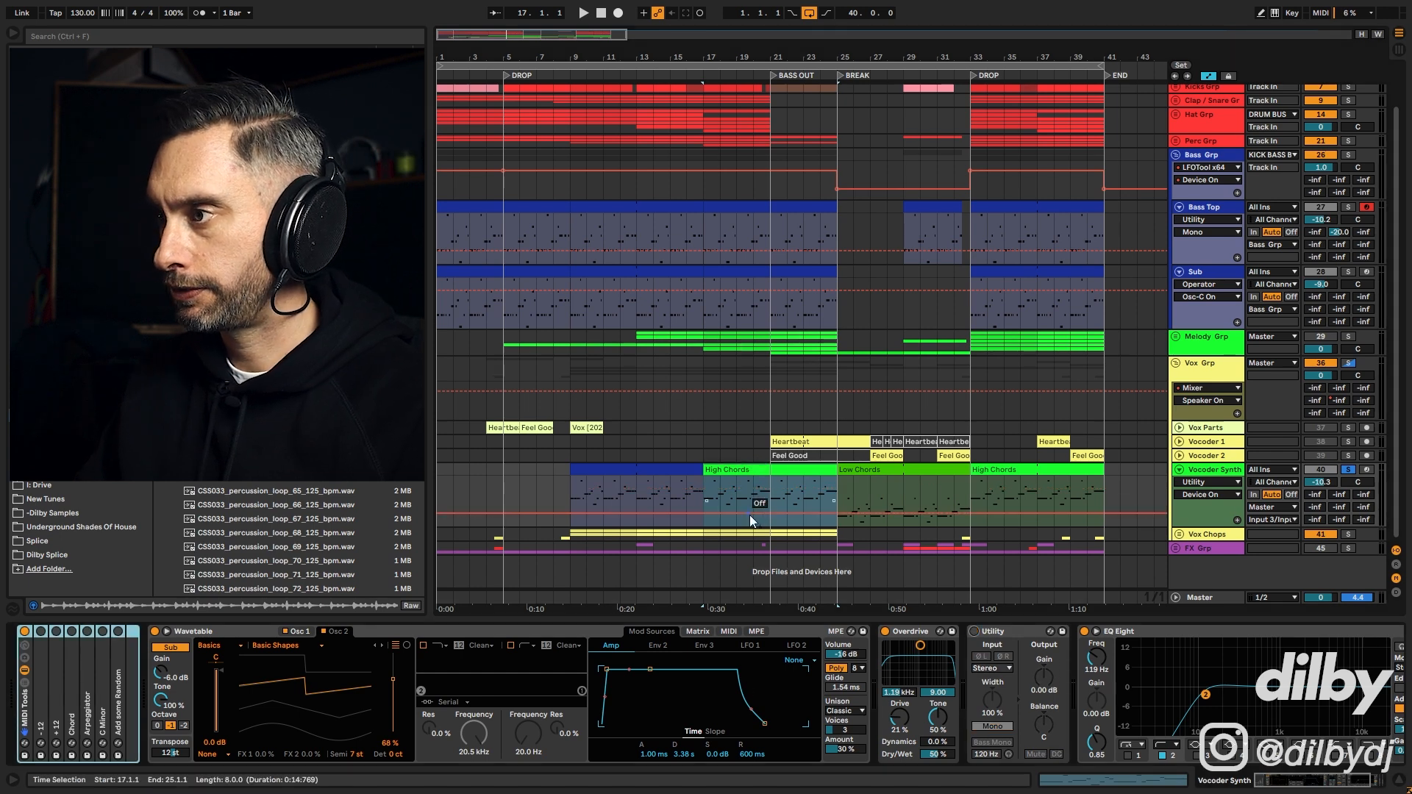
Step: Play the soloed High Chords from bar 17, comparing the sound with Overdrive bypassed and enabled
left_click(750, 472)
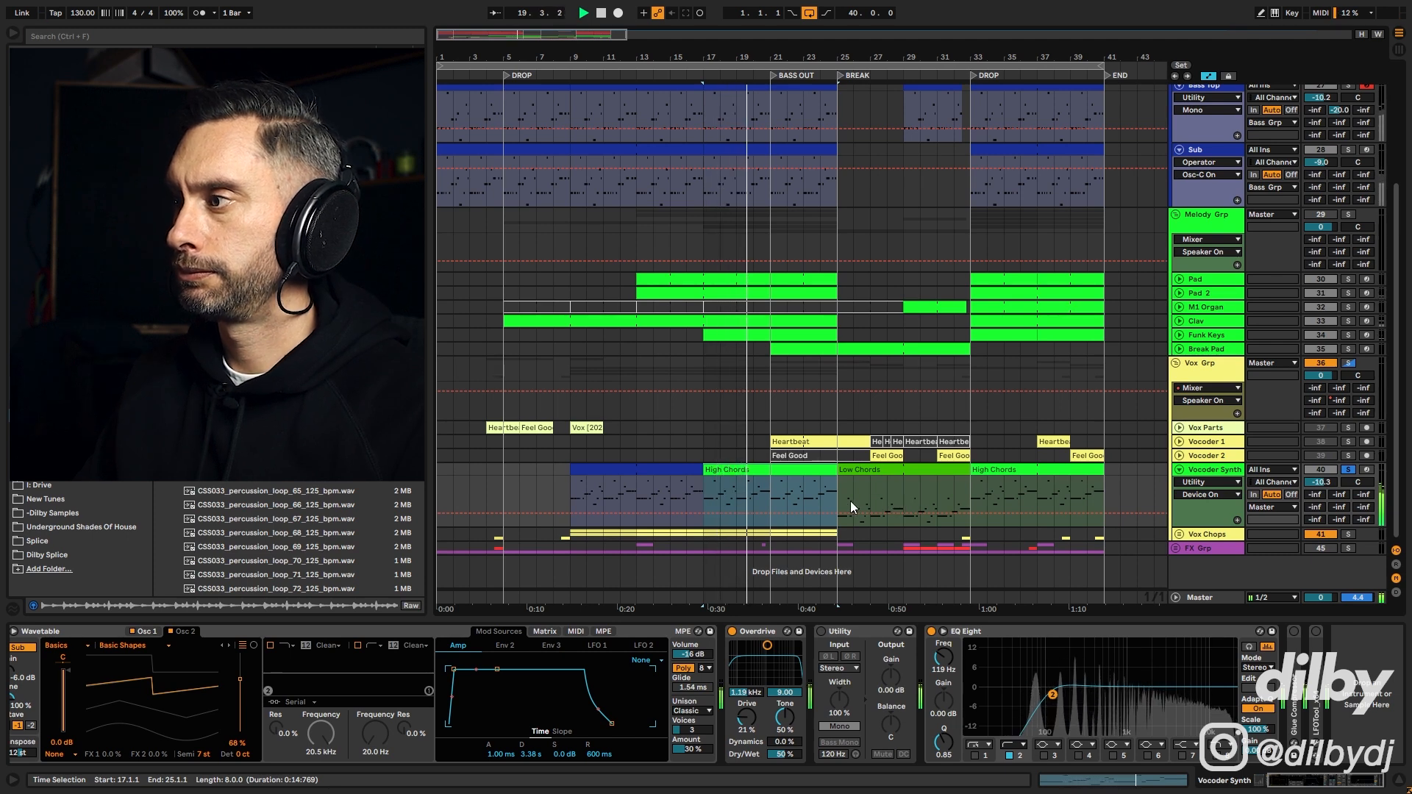
key("space")
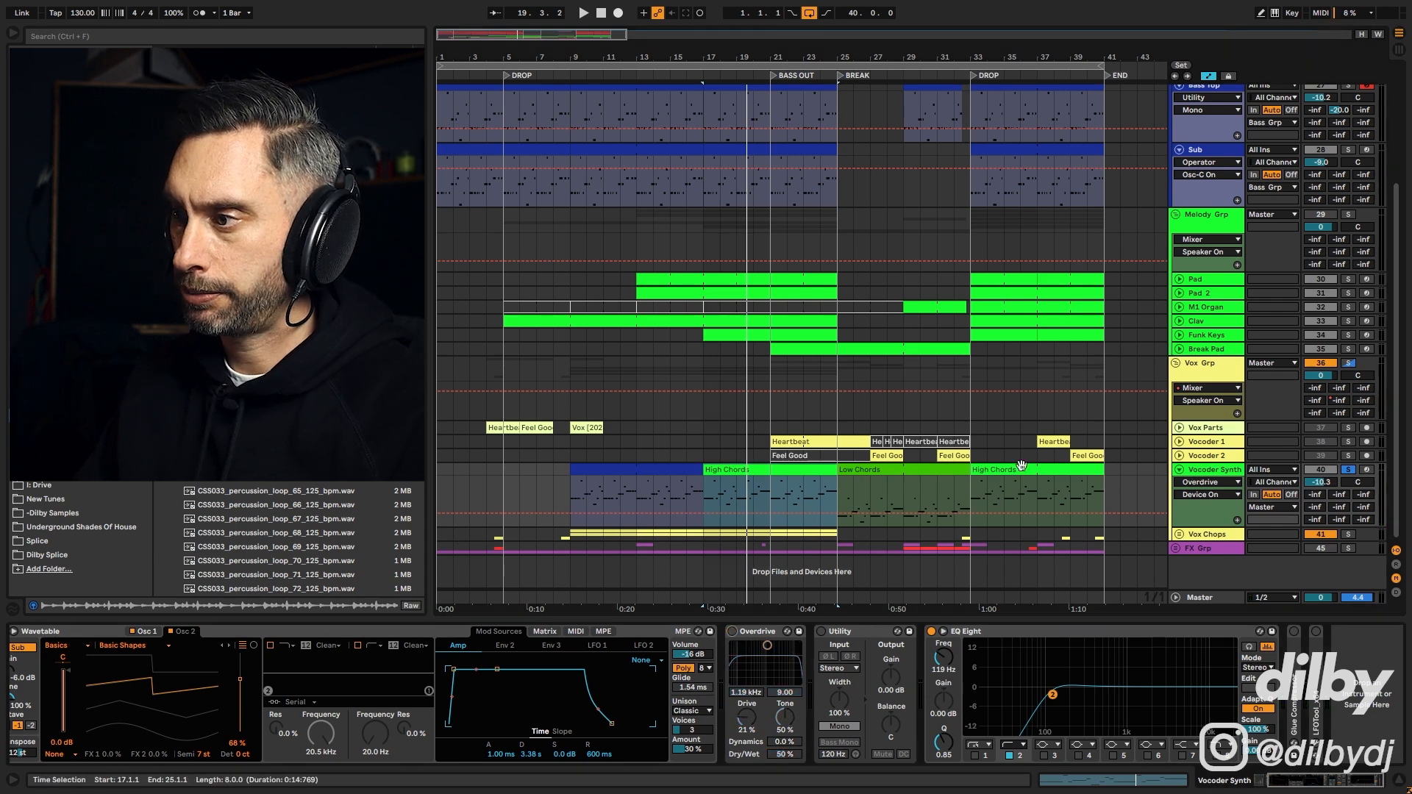
key("space")
left_click(731, 632)
left_click(731, 632)
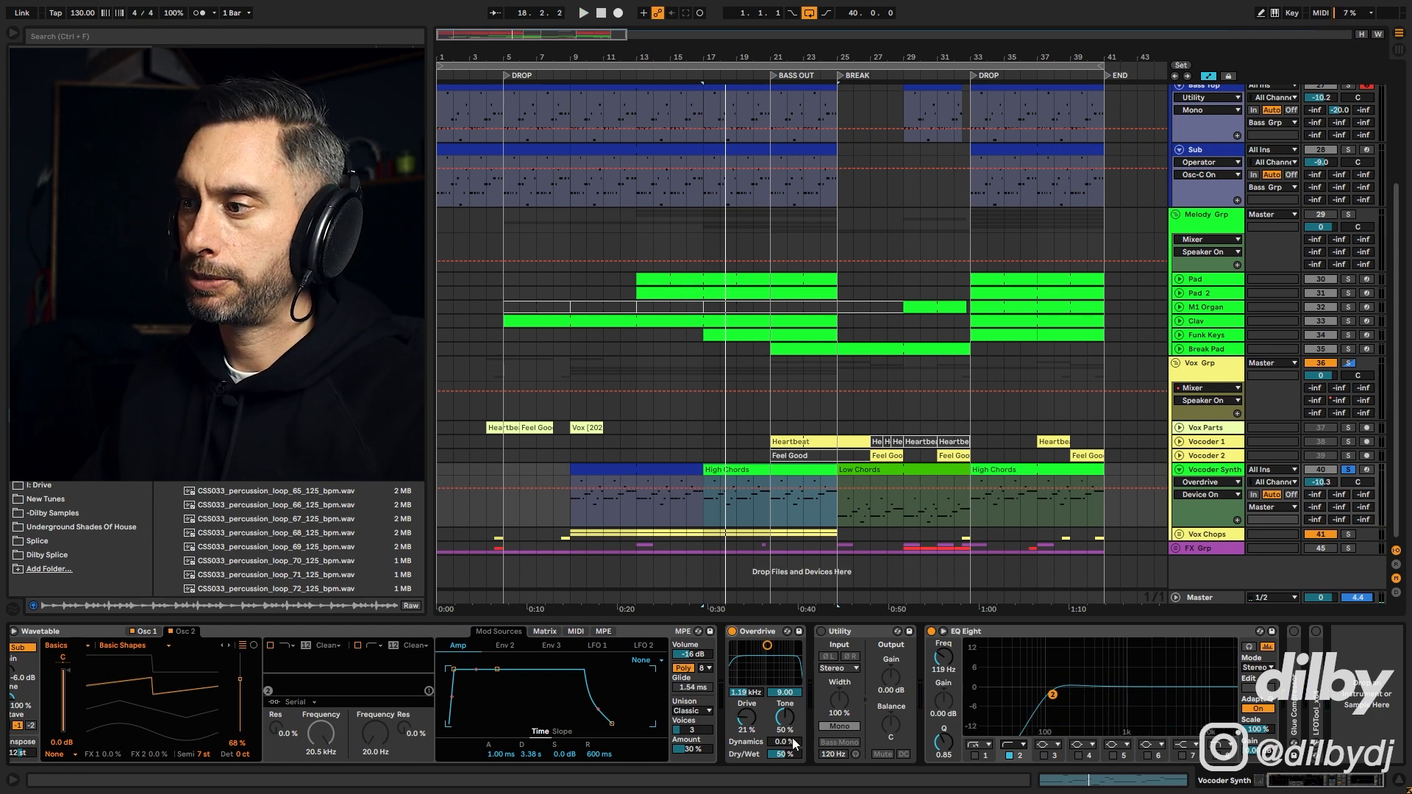
Step: Turn on the Utility device on Vocoder Synth with Mono enabled
left_click(830, 634)
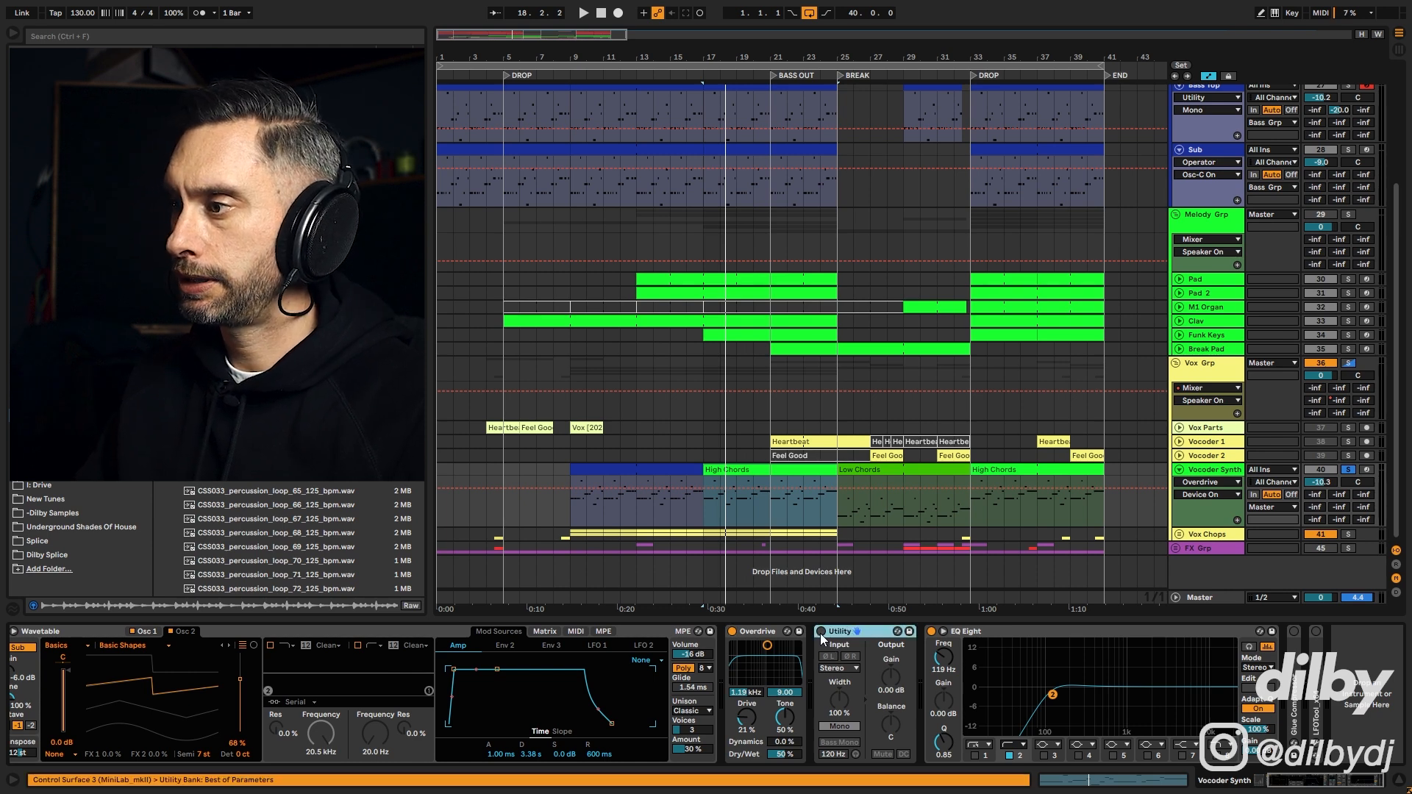
left_click(820, 632)
left_click(839, 726)
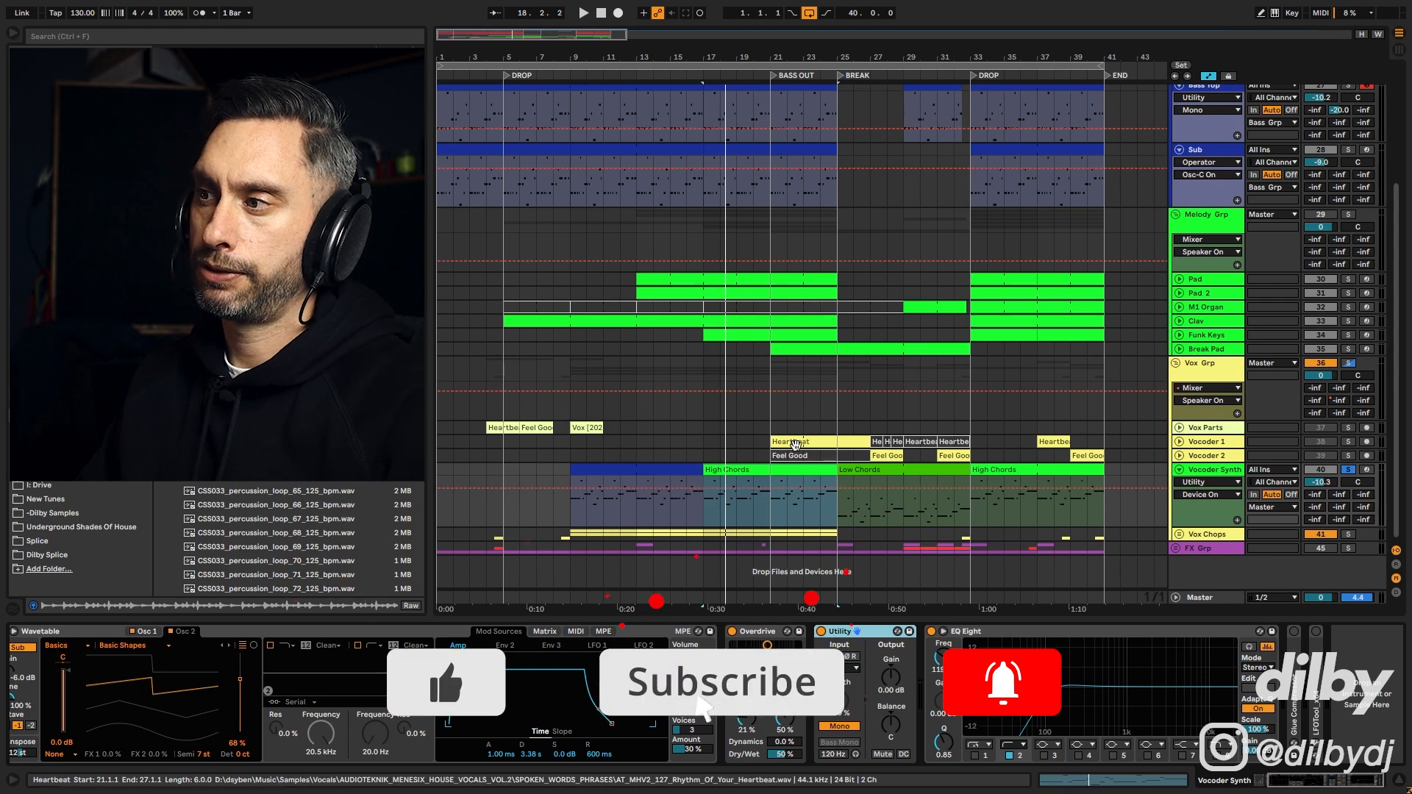
Step: Play Vocoder Synth from bar 17 with Utility enabled, and return its output to Sends Only
left_click(794, 444)
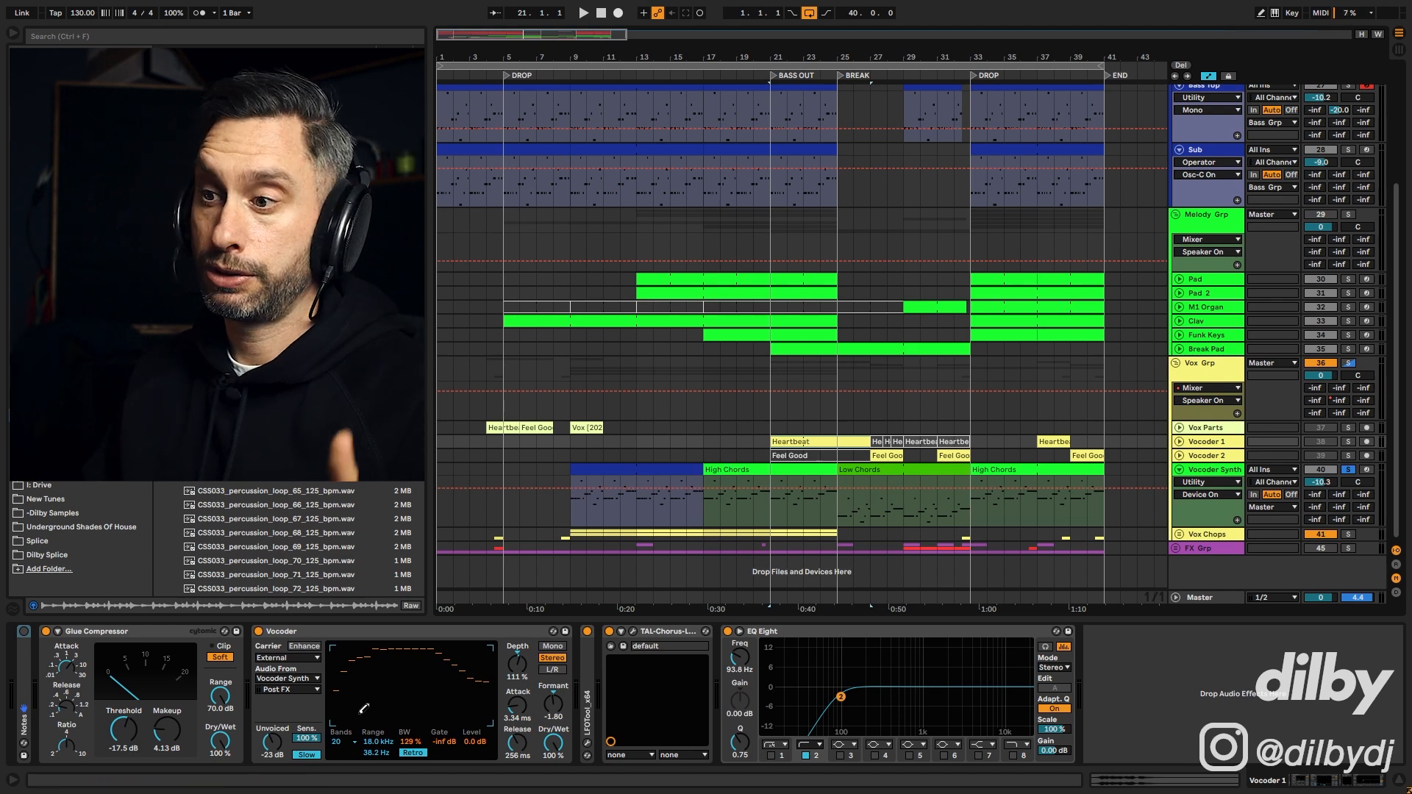
left_click(772, 469)
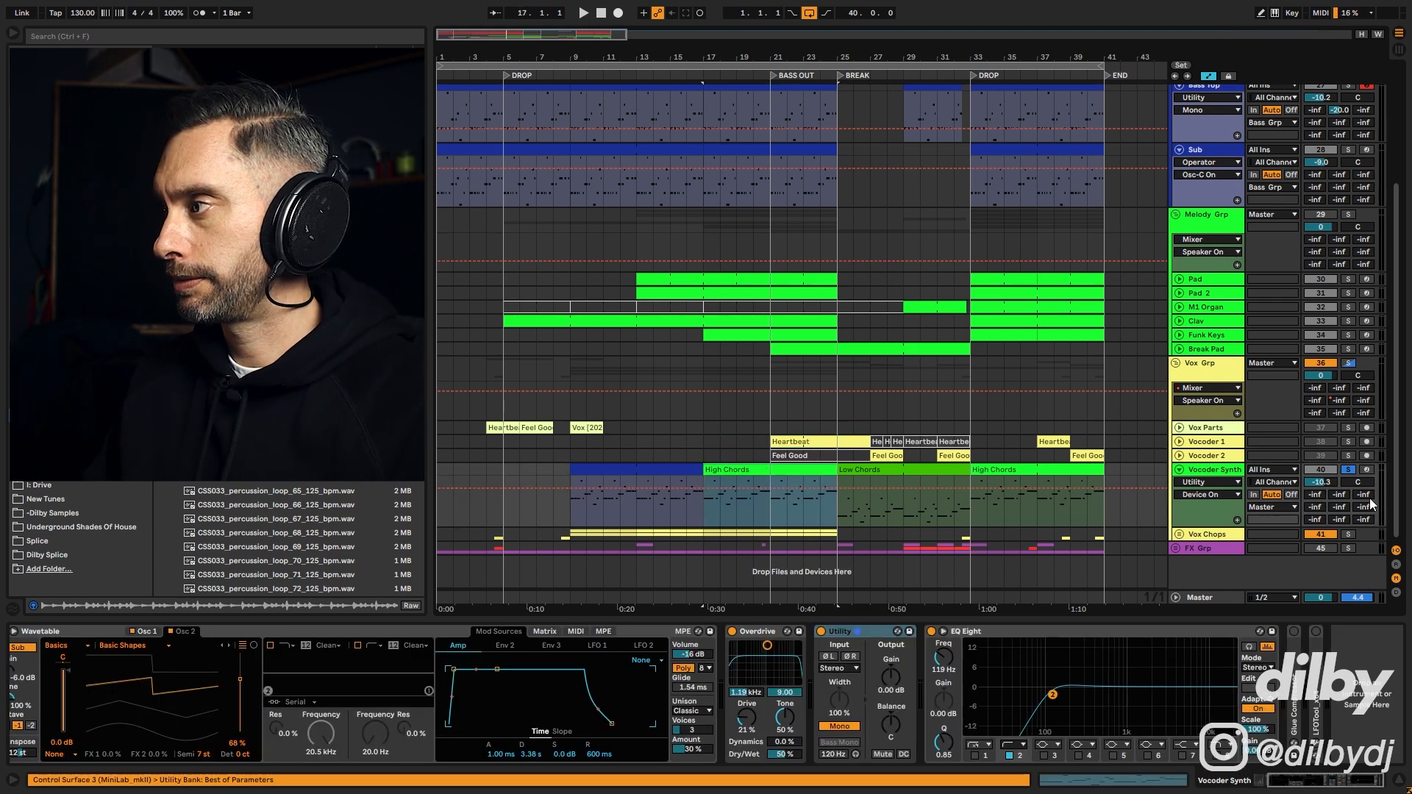
key("space")
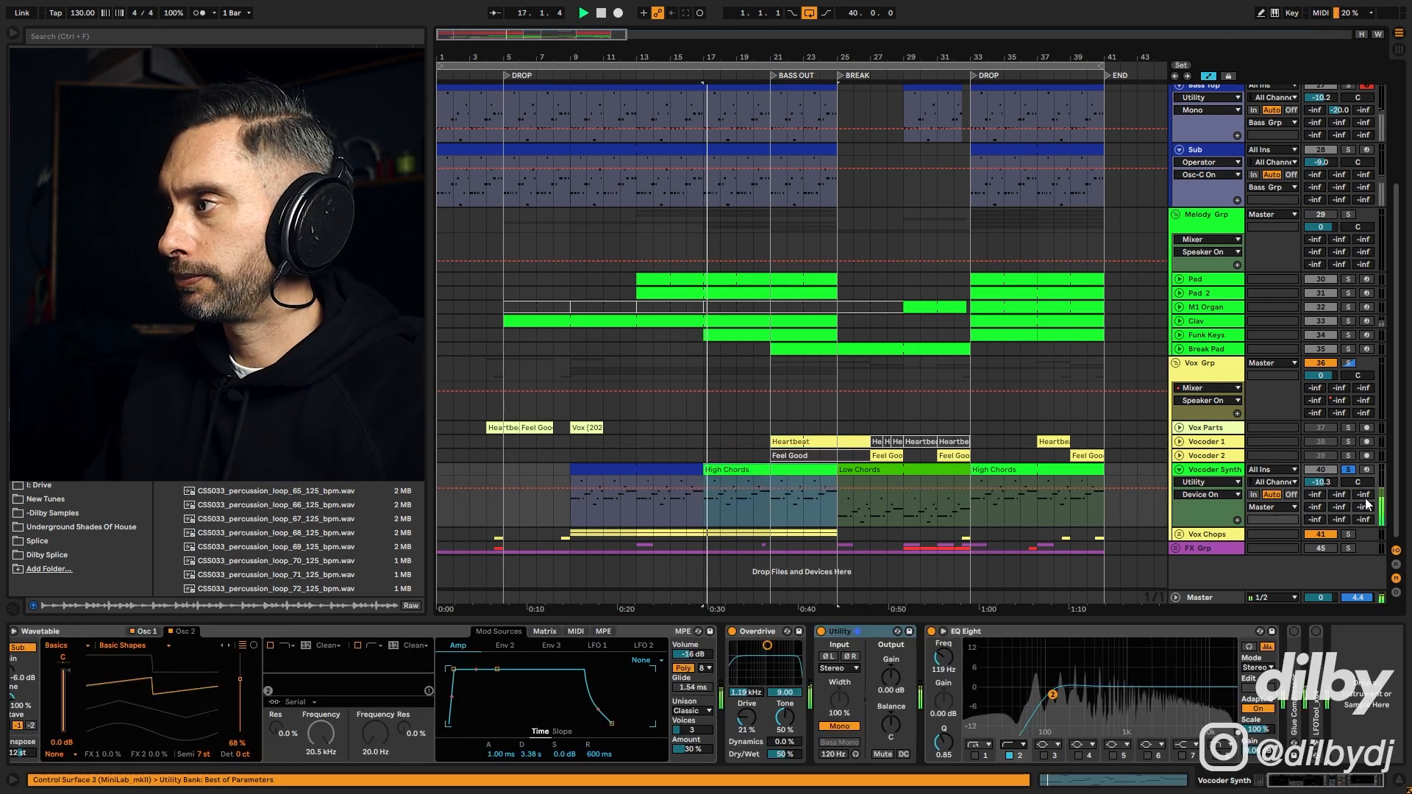
key("space")
left_click(1278, 509)
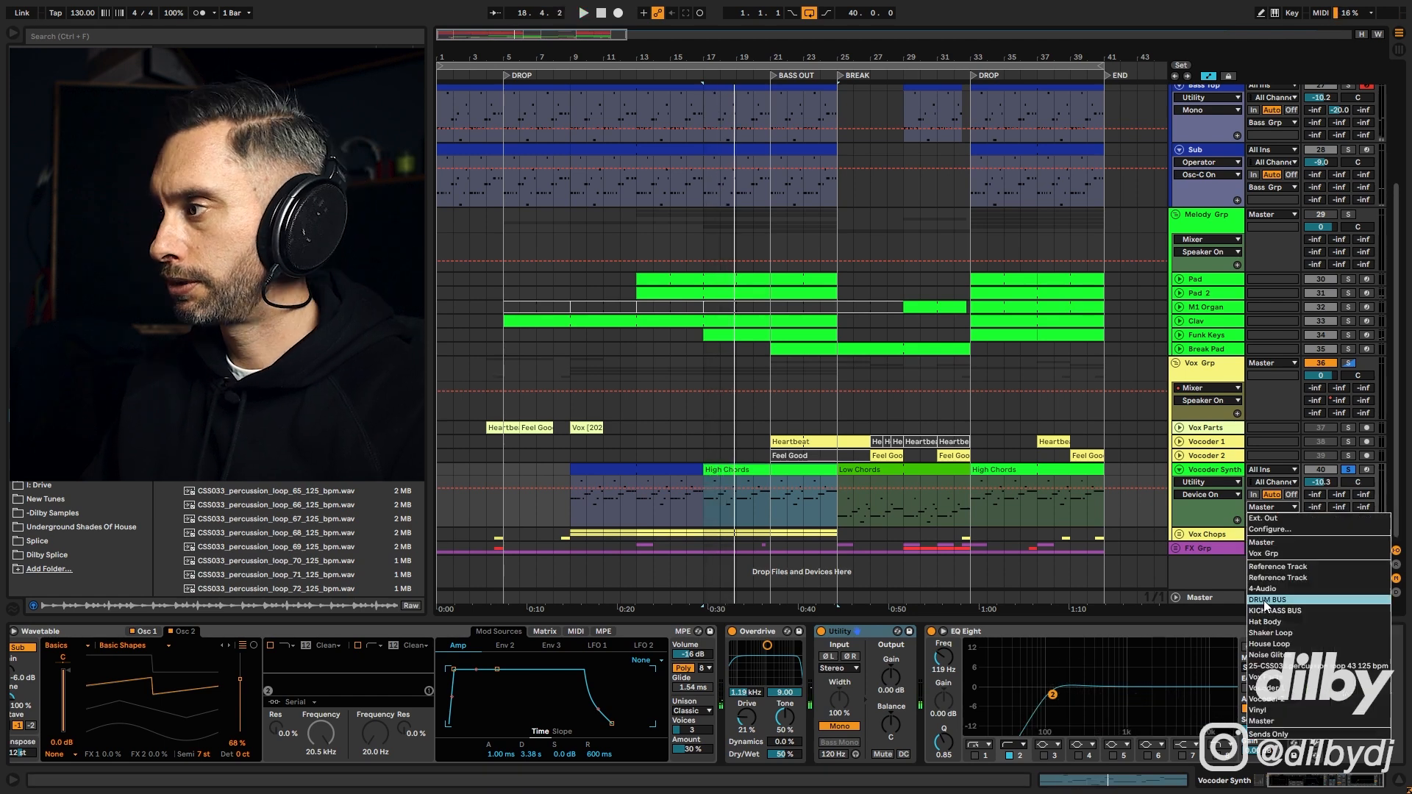
left_click(1265, 721)
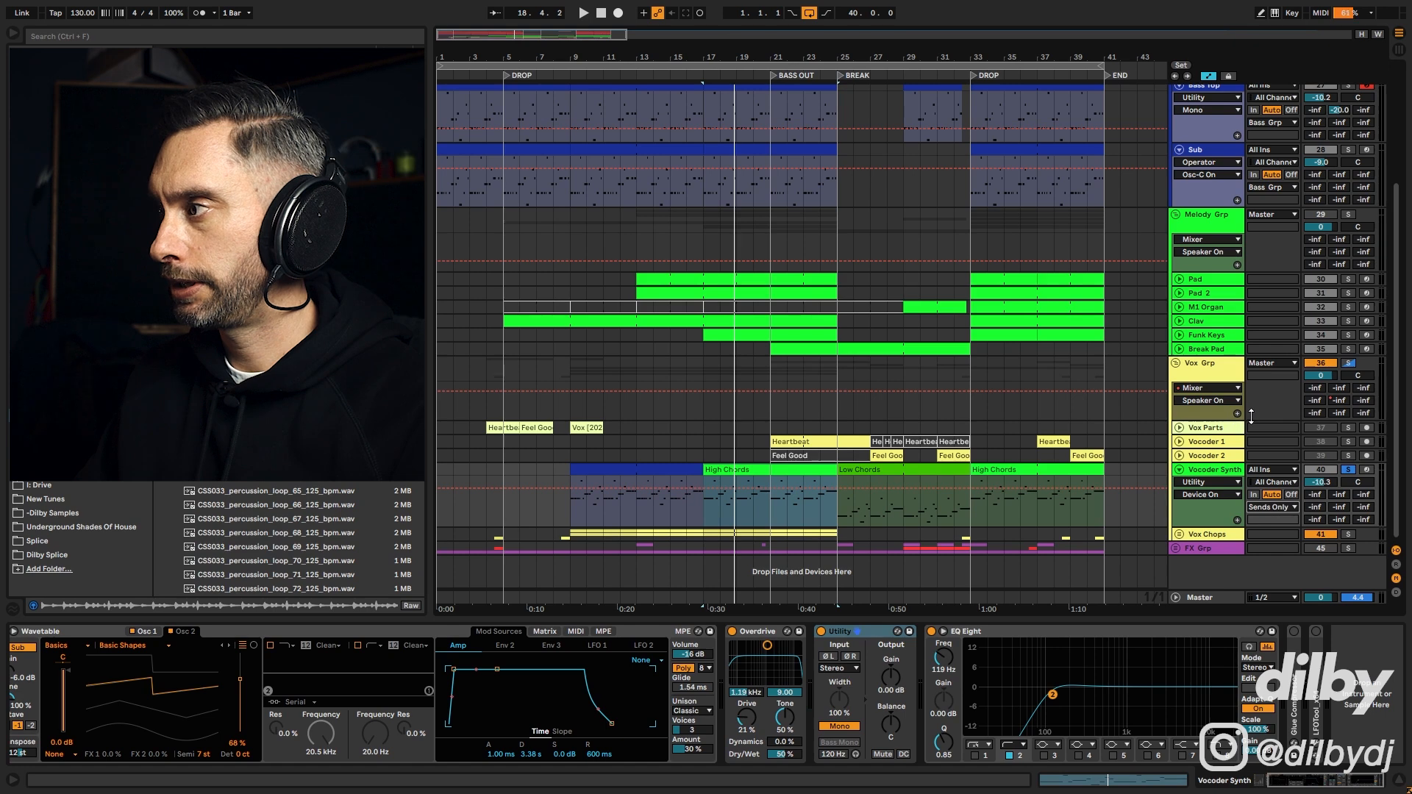
Step: Show the Vocoder 1 devices, open its Heartbeat clip at bar 21, and shorten the clip view for more arrangement space
left_click(1210, 443)
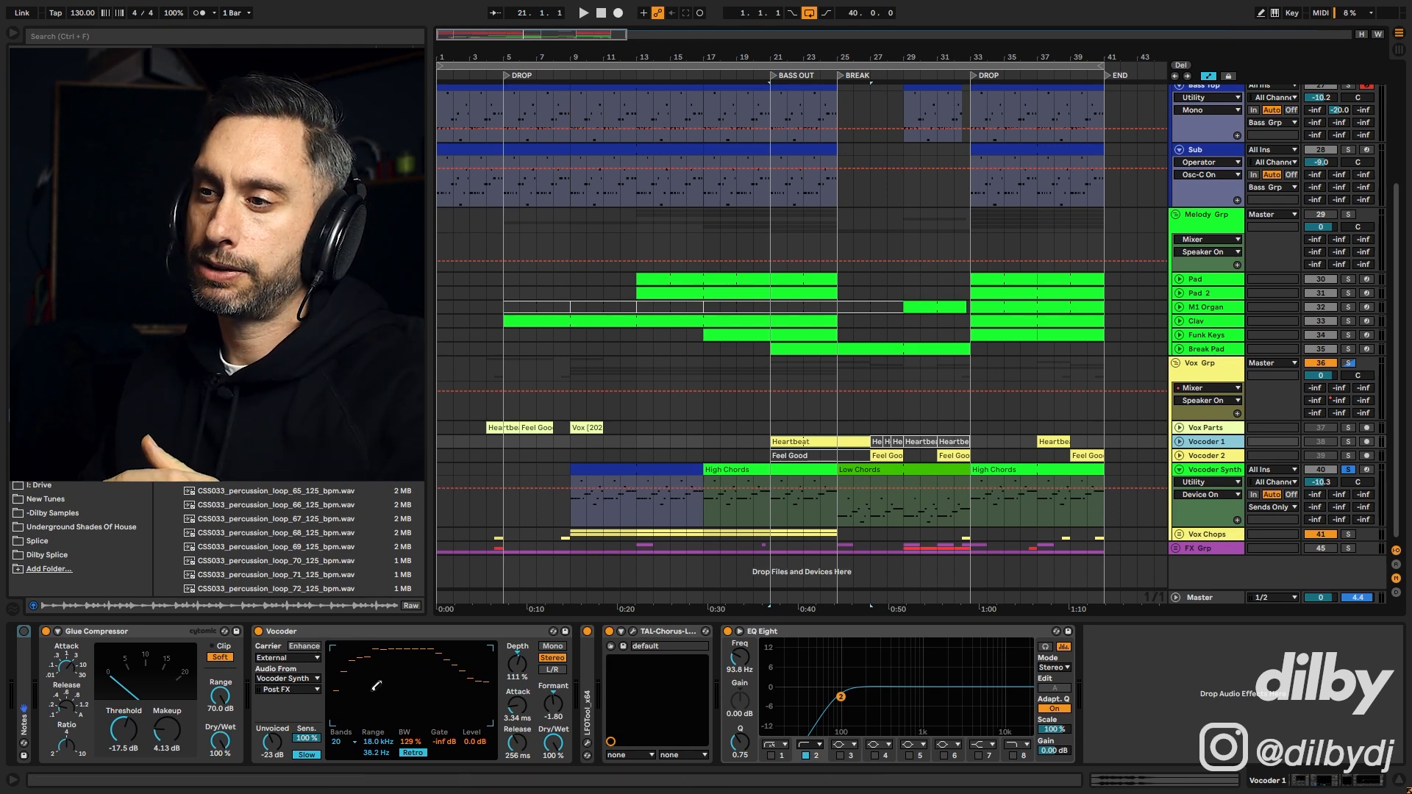
double_click(803, 441)
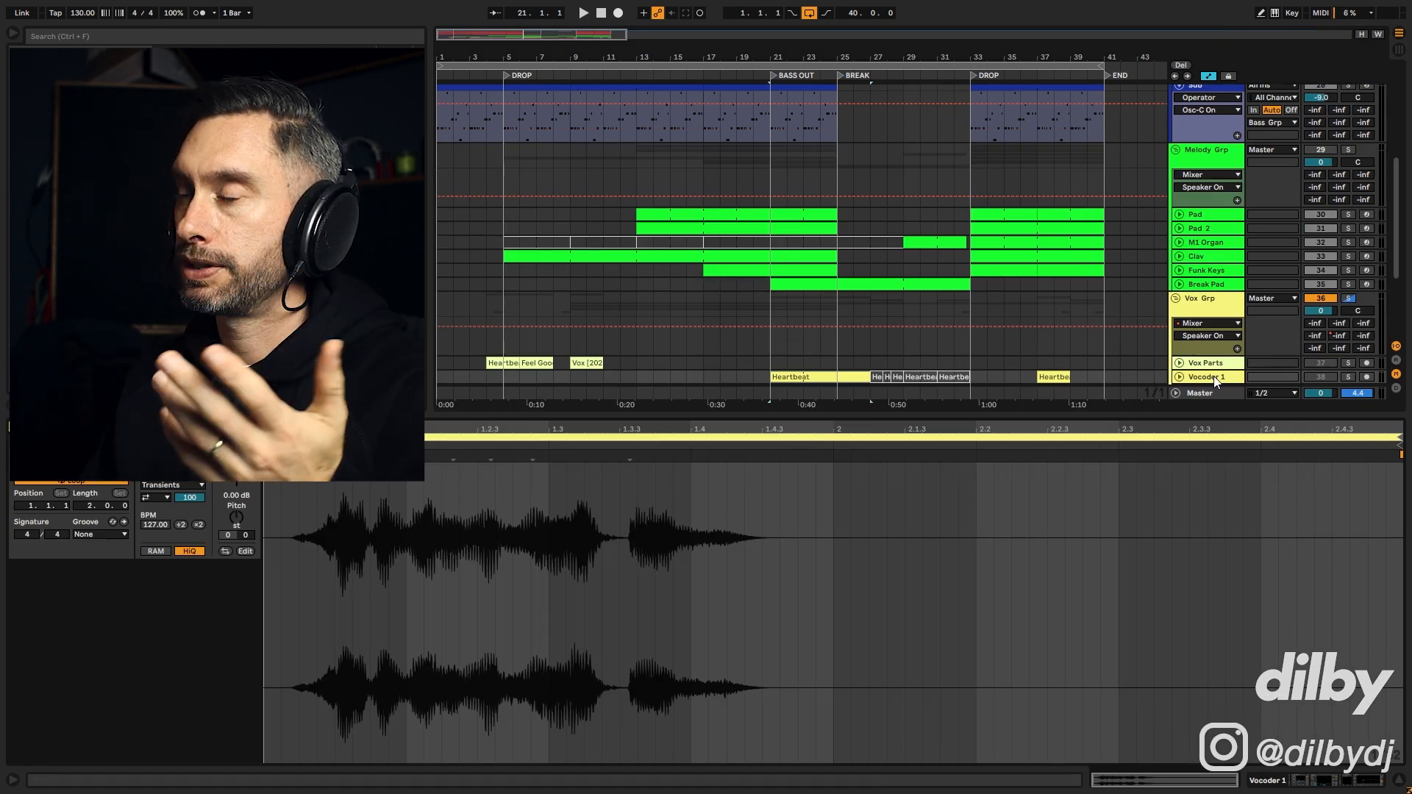
left_click_drag(1225, 414, 1228, 507)
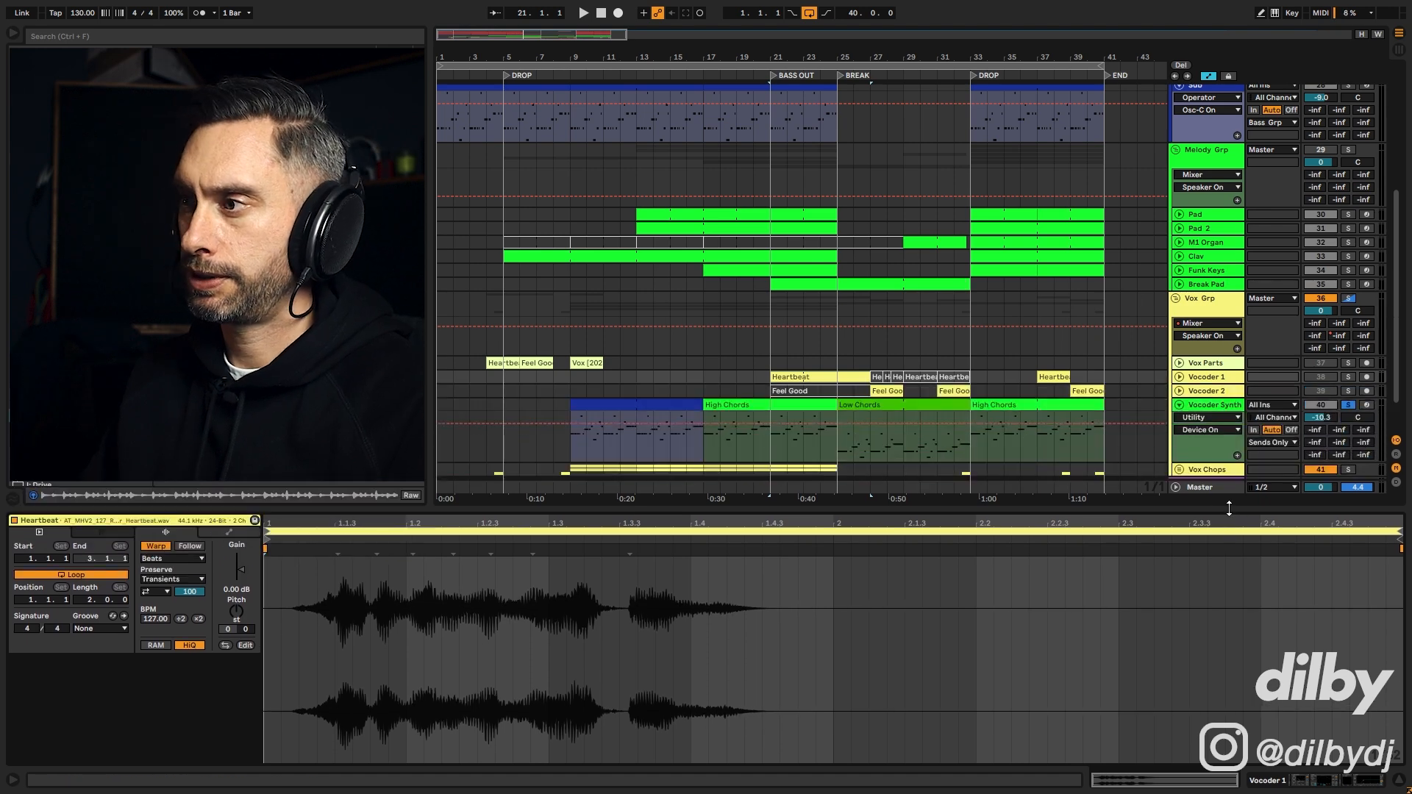
Step: Select the Heartbeat clip and play the soloed Vocoder 1 from bar 21
left_click(784, 386)
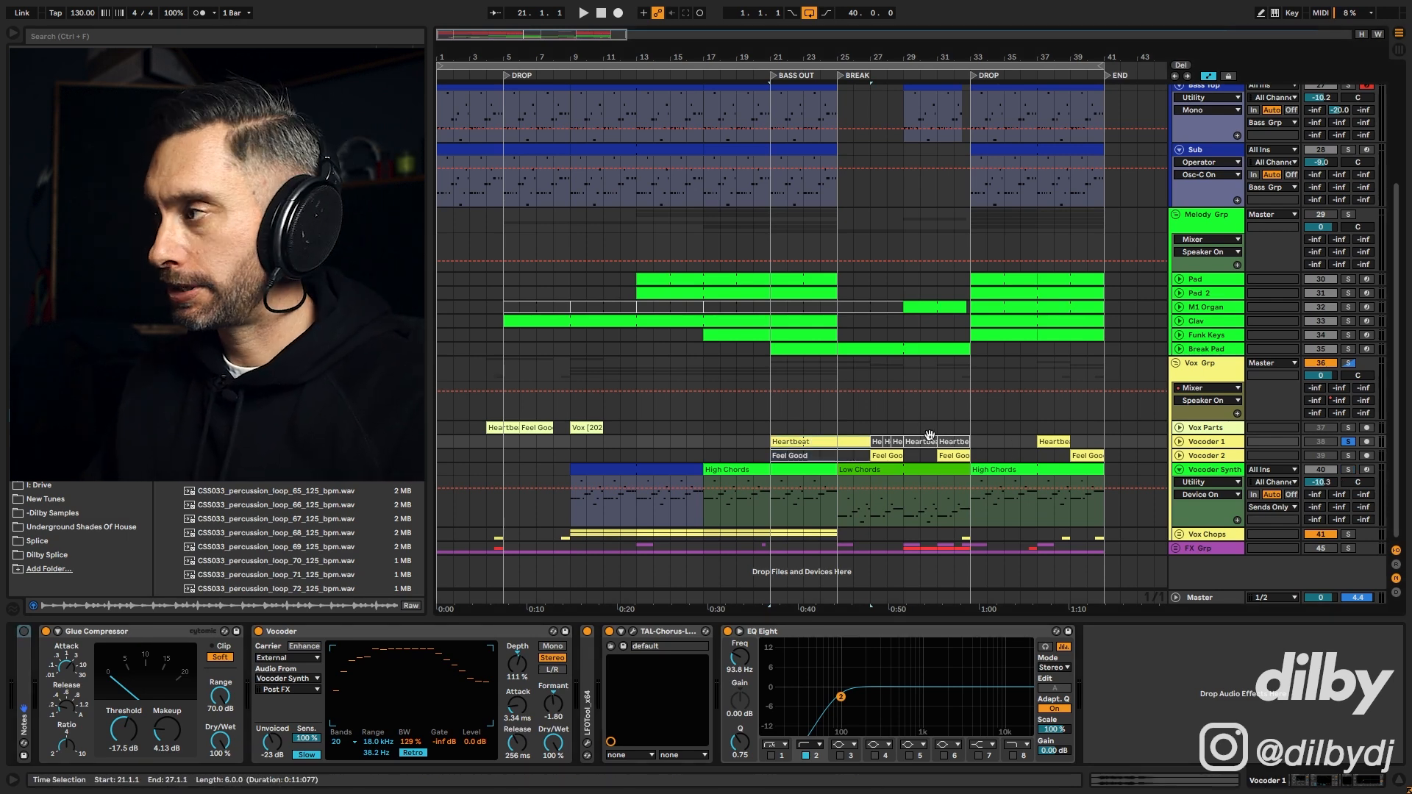
key("space")
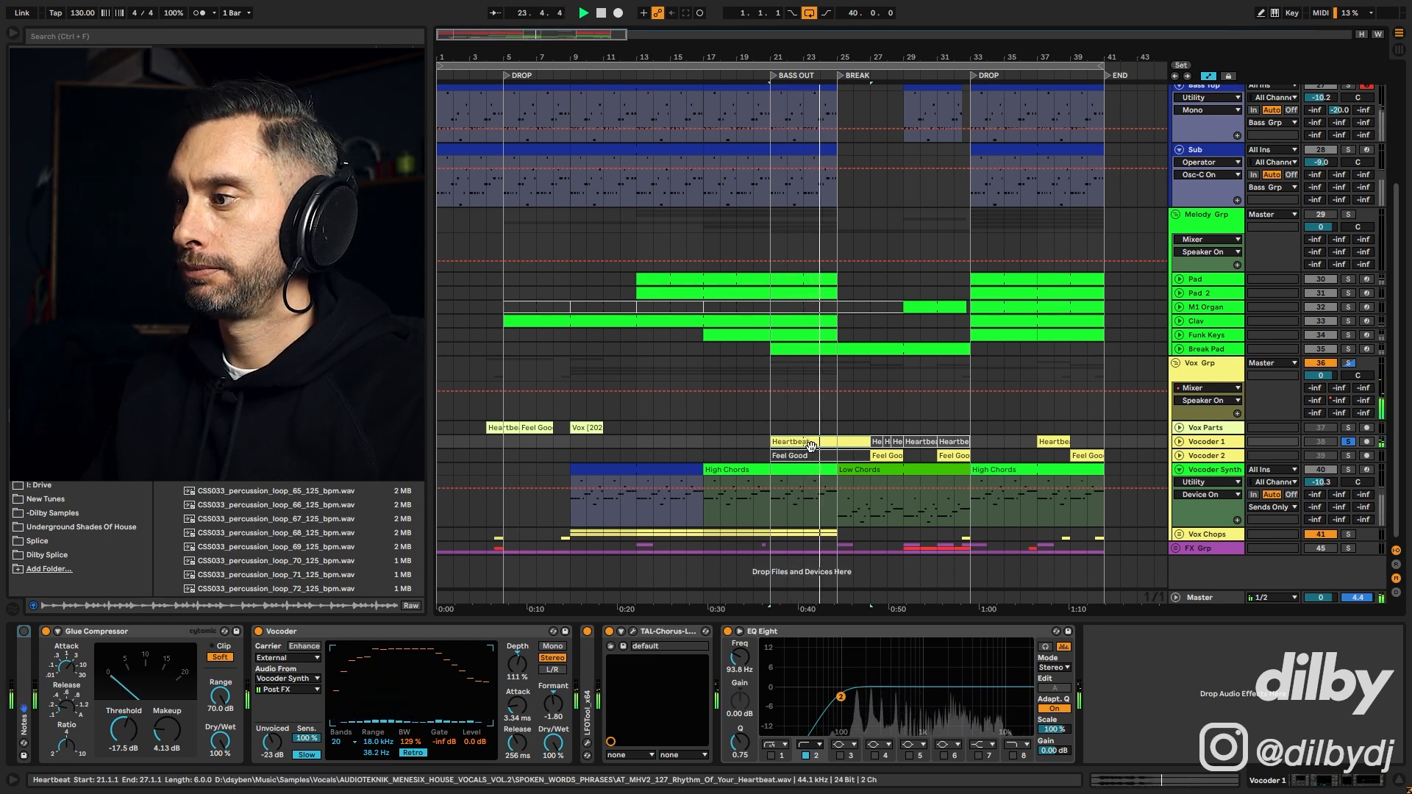
key("space")
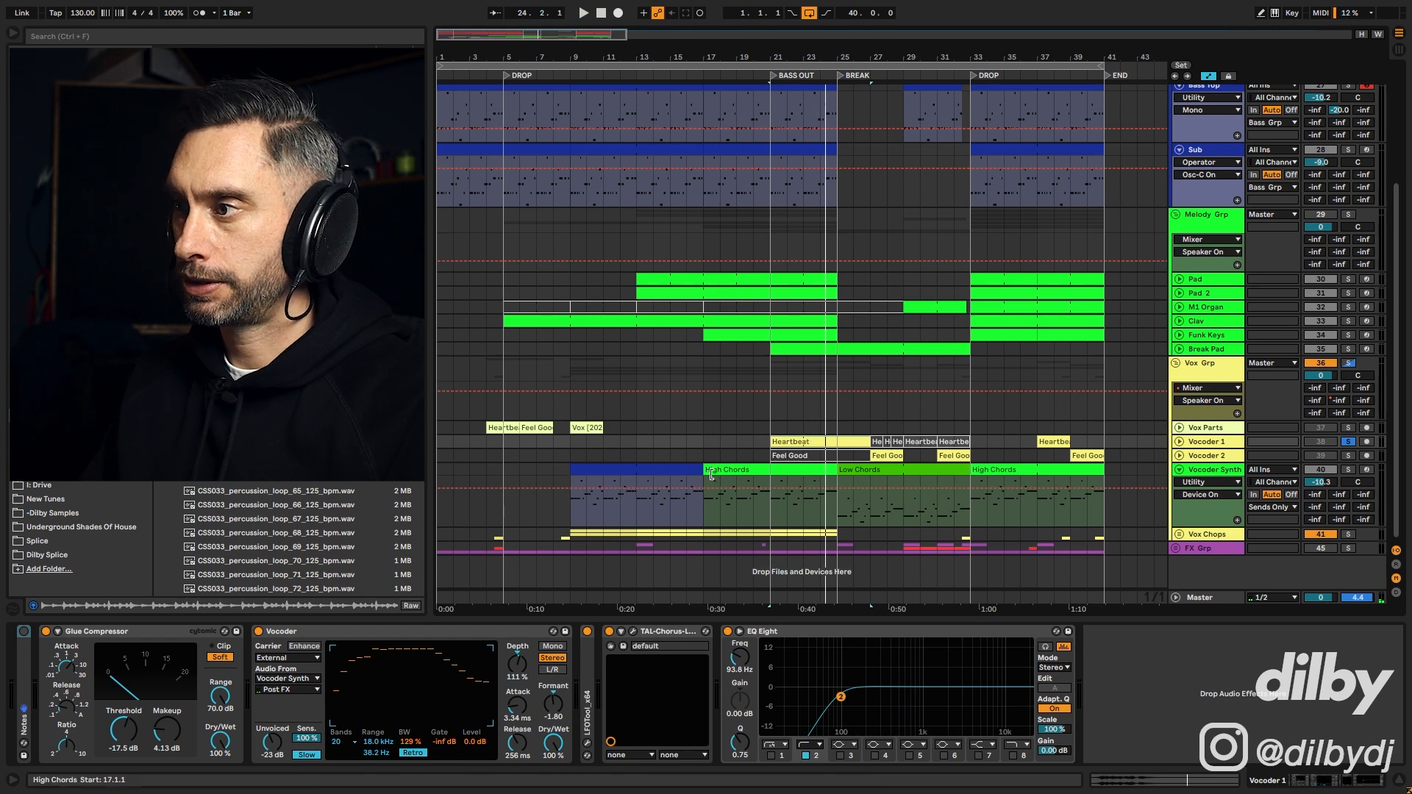
Step: Unfold Vocoder 1 and play it from bar 25 over the Low Chords clip
left_click(786, 475)
left_click(842, 475)
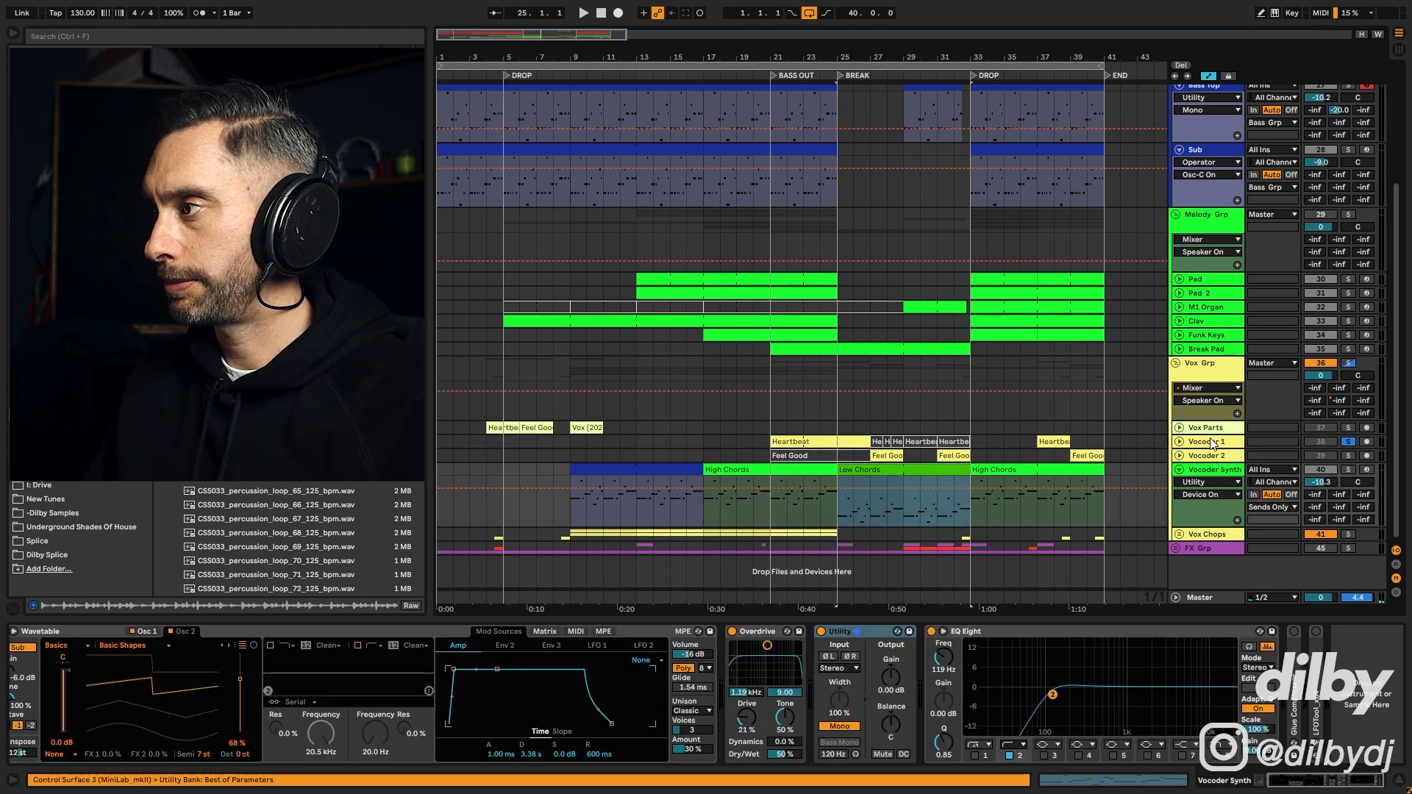
left_click(1179, 442)
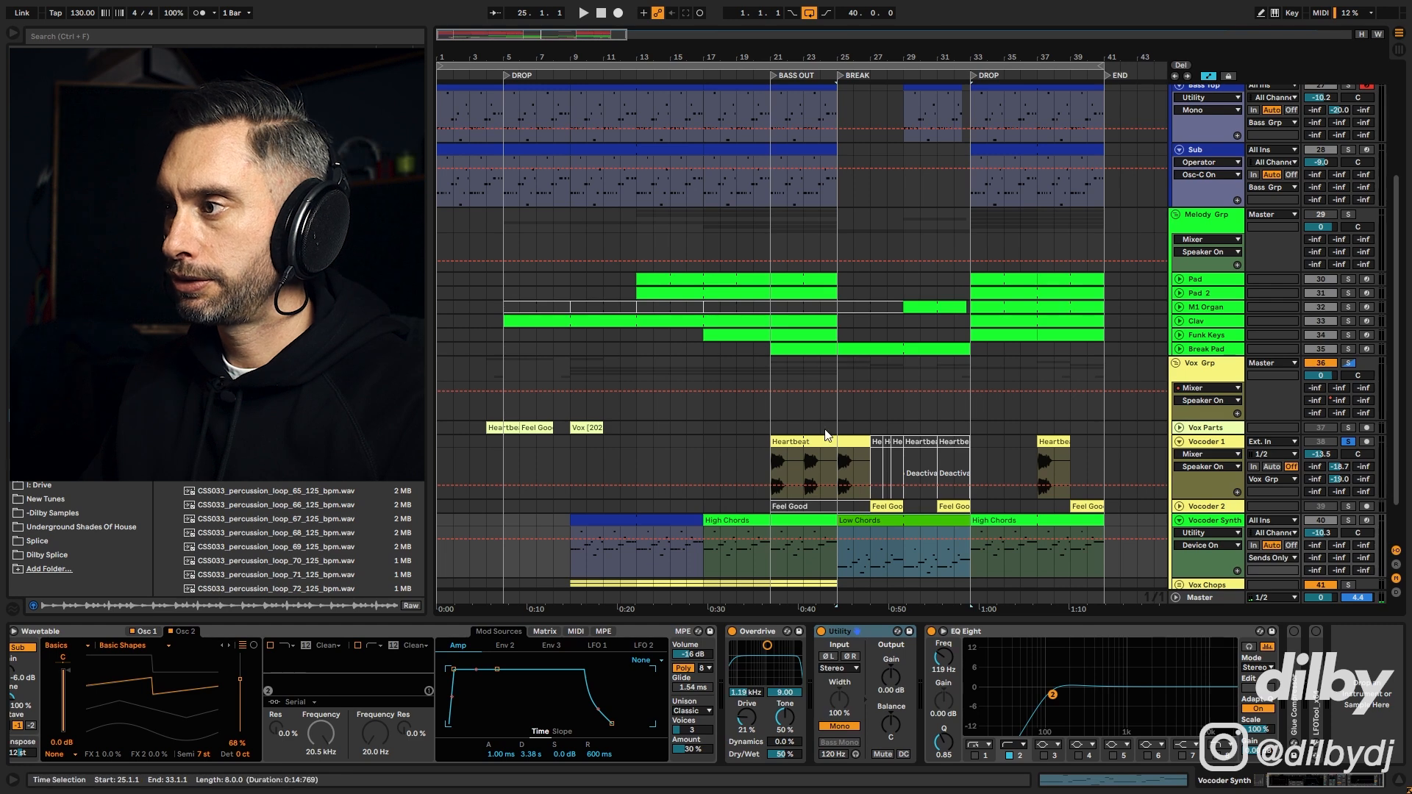
key("space")
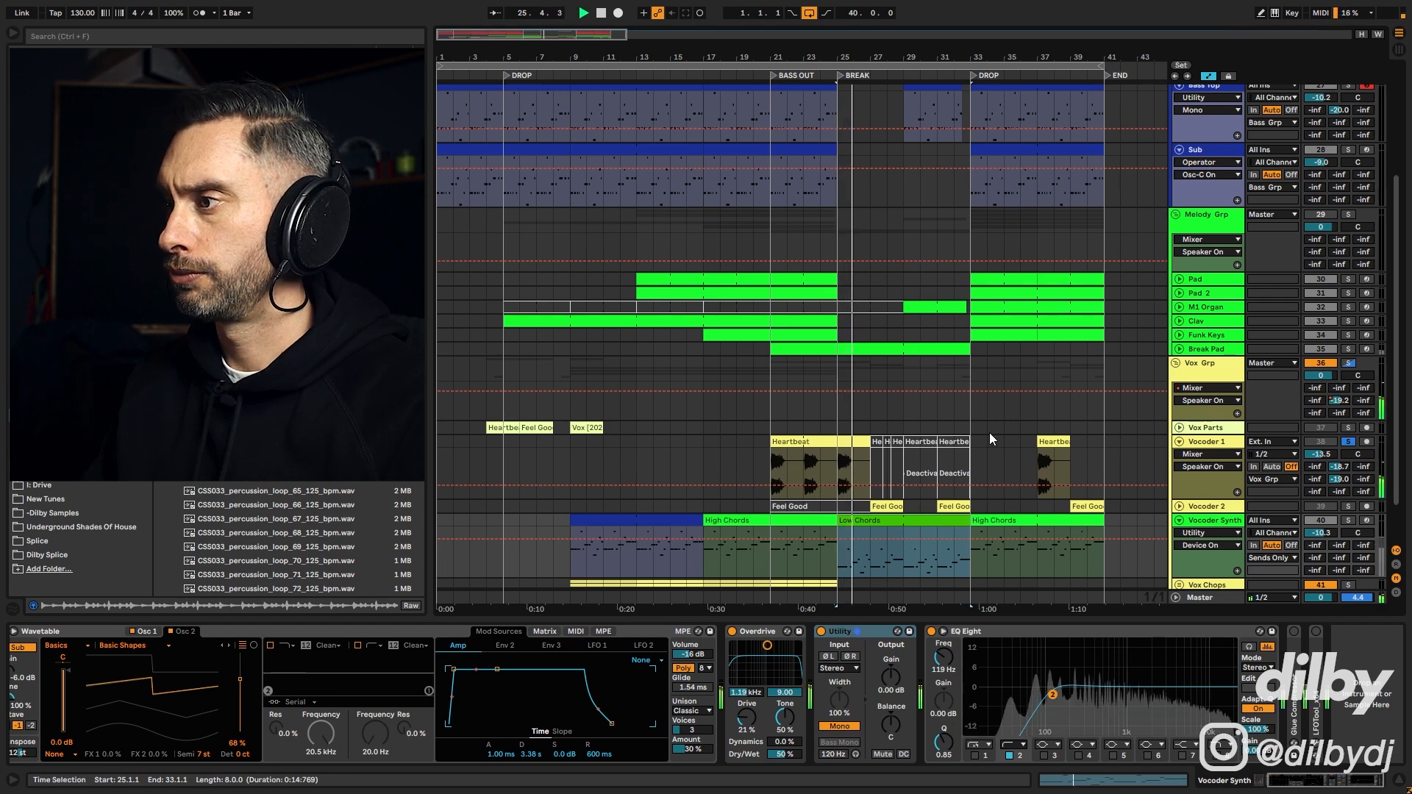
key("space")
Step: Solo Vocoder Synth, route its output to Master, and play its Low Chords from bar 25
left_click(803, 552)
scroll(1217, 499, "down", 2)
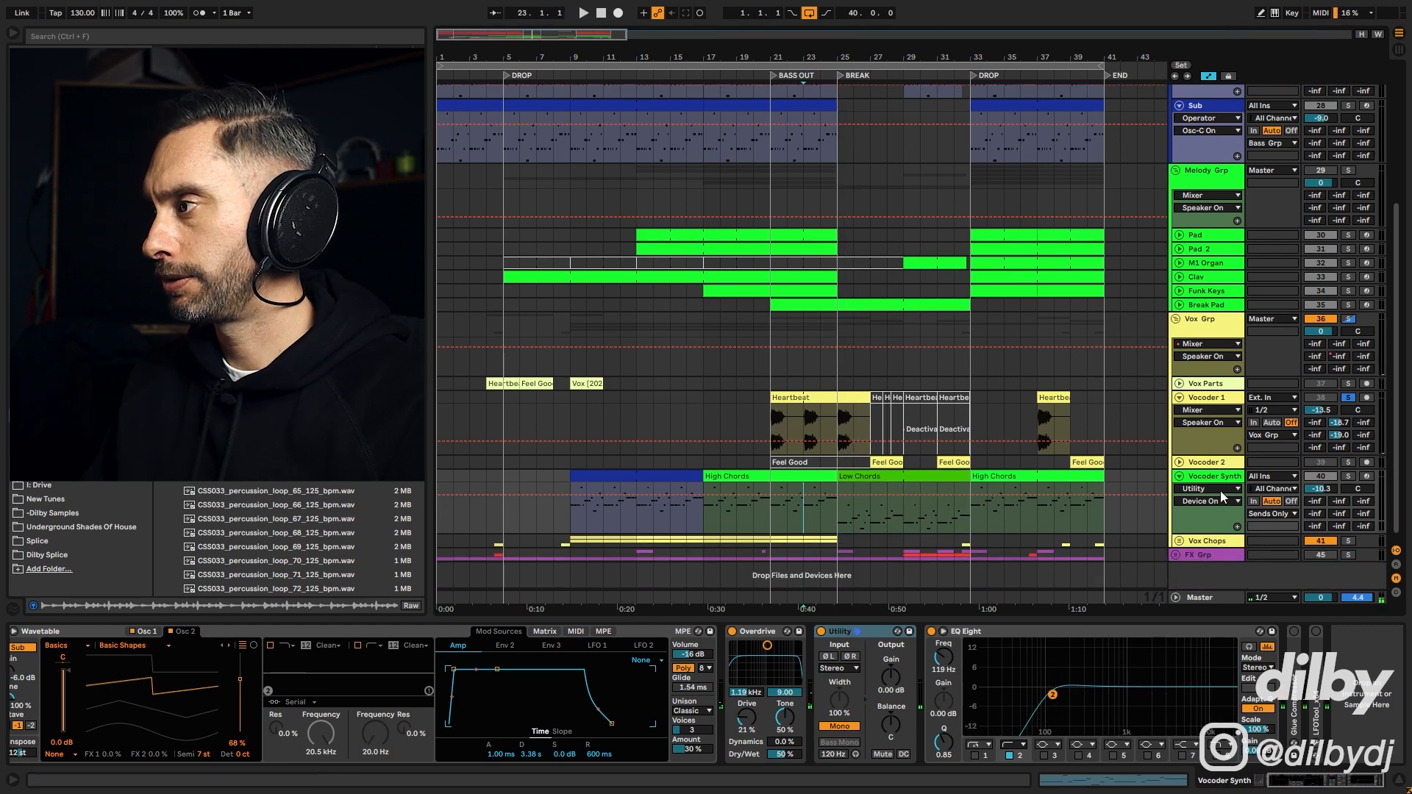
left_click(1348, 480)
left_click(1279, 513)
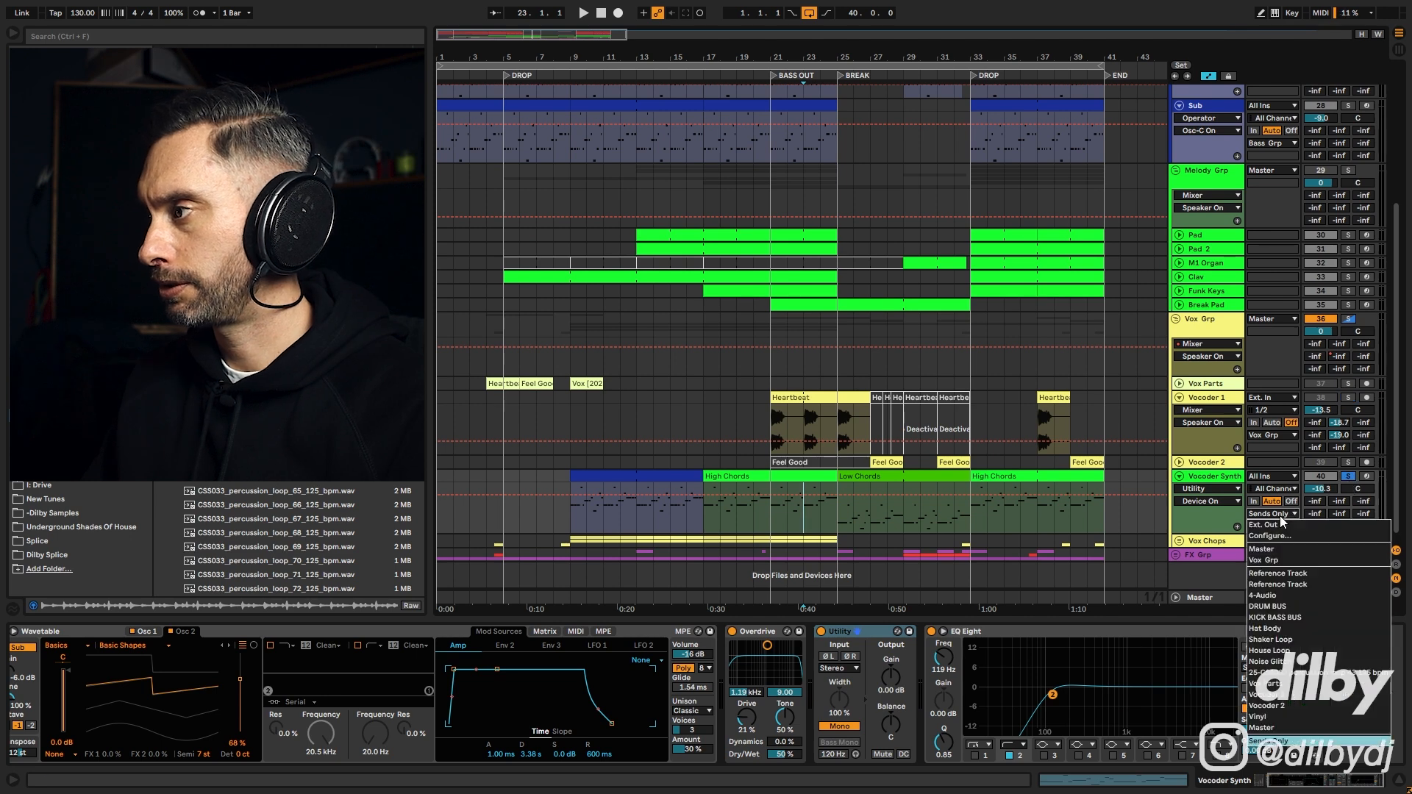
left_click(1261, 548)
key("space")
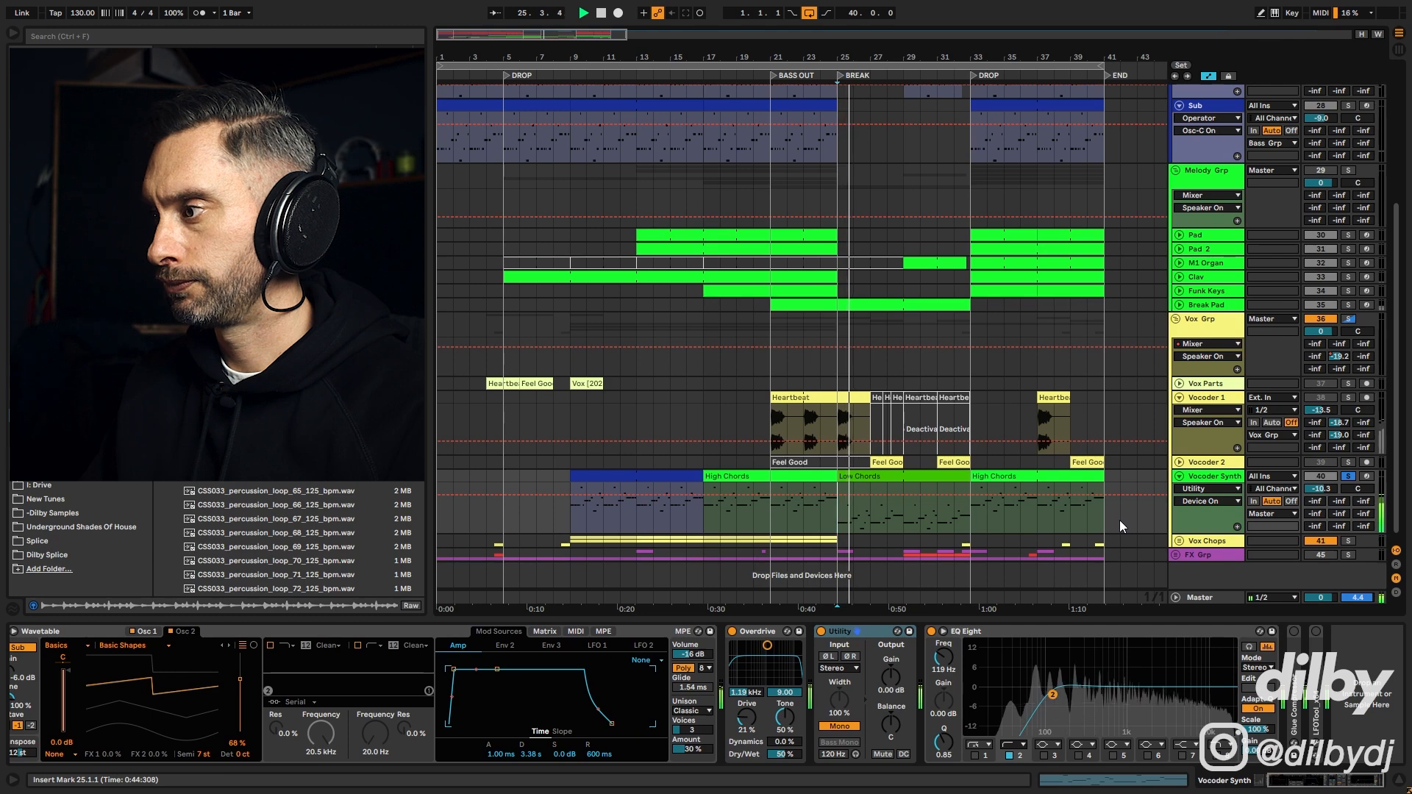
key("space")
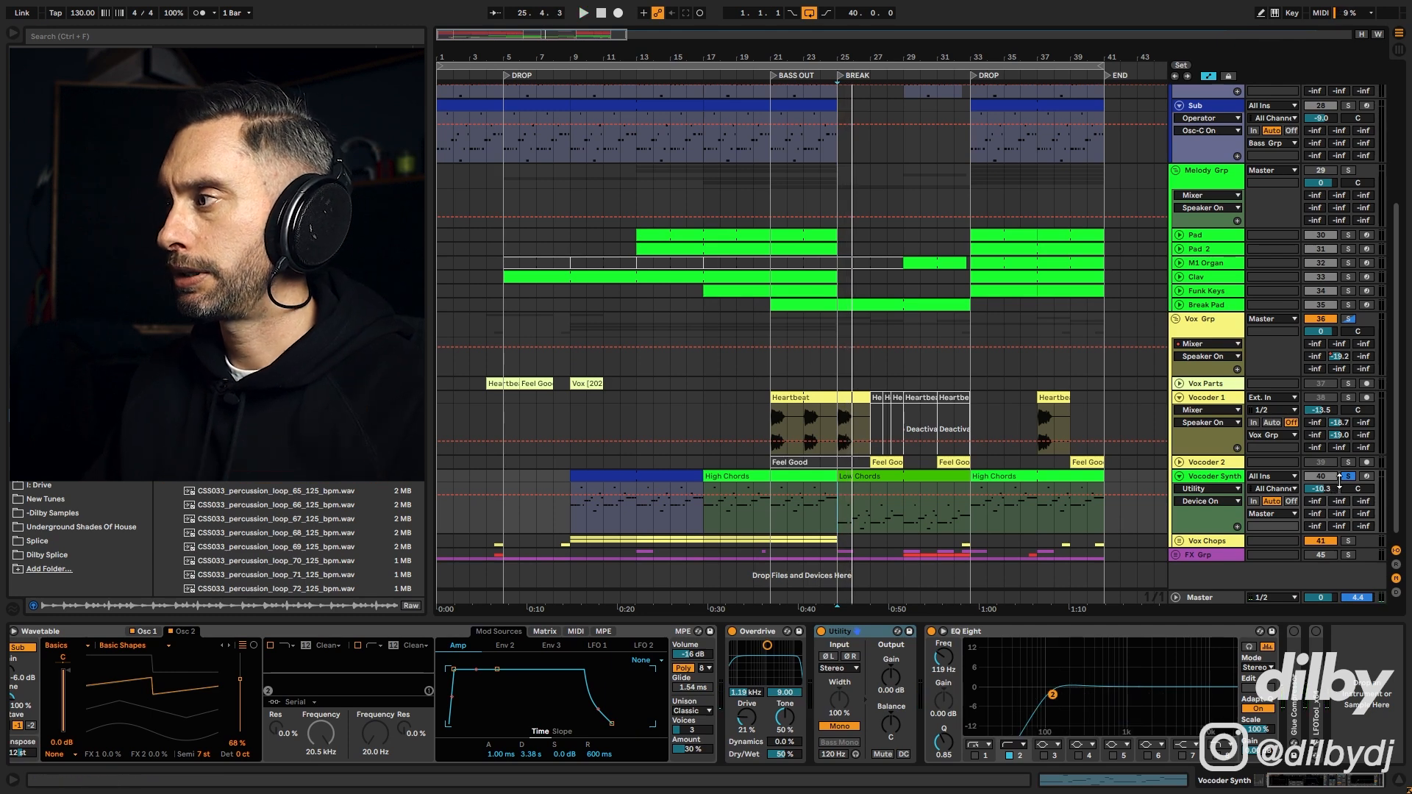
Step: Route the Vocoder Synth track's output to Sends Only
left_click(1278, 513)
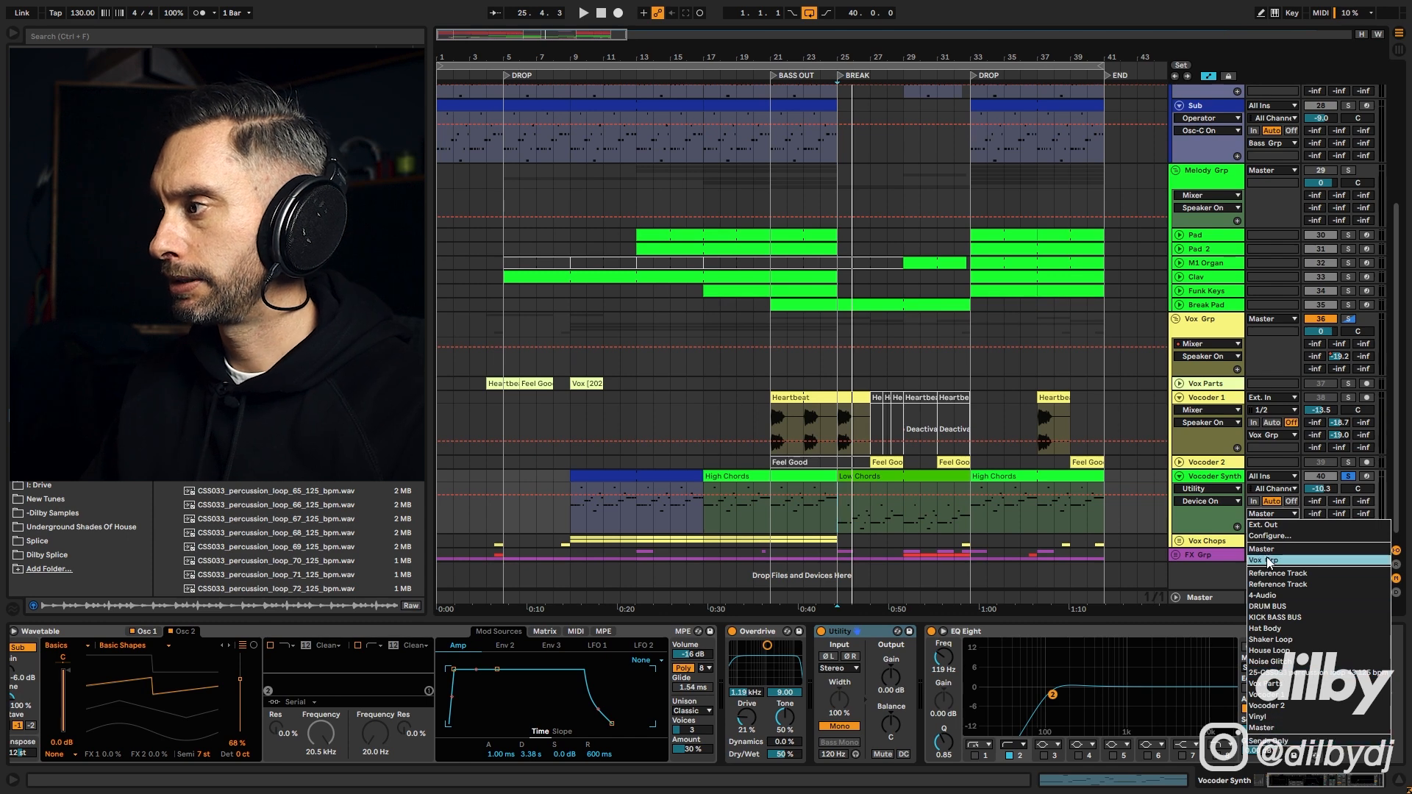
left_click(1268, 741)
Step: Solo Vocoder 1 and play its Heartbeat clip from bar 23
left_click(816, 406)
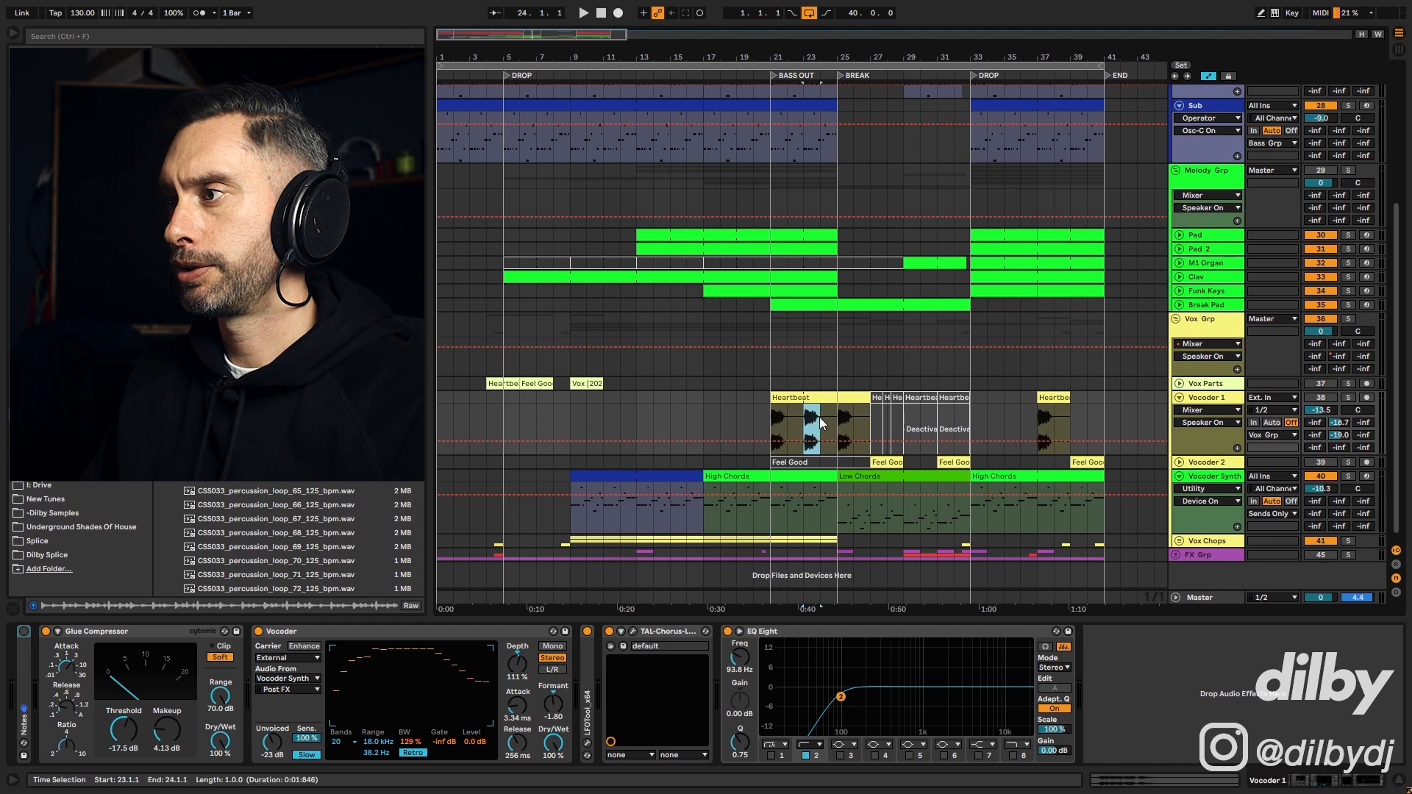
left_click(840, 417)
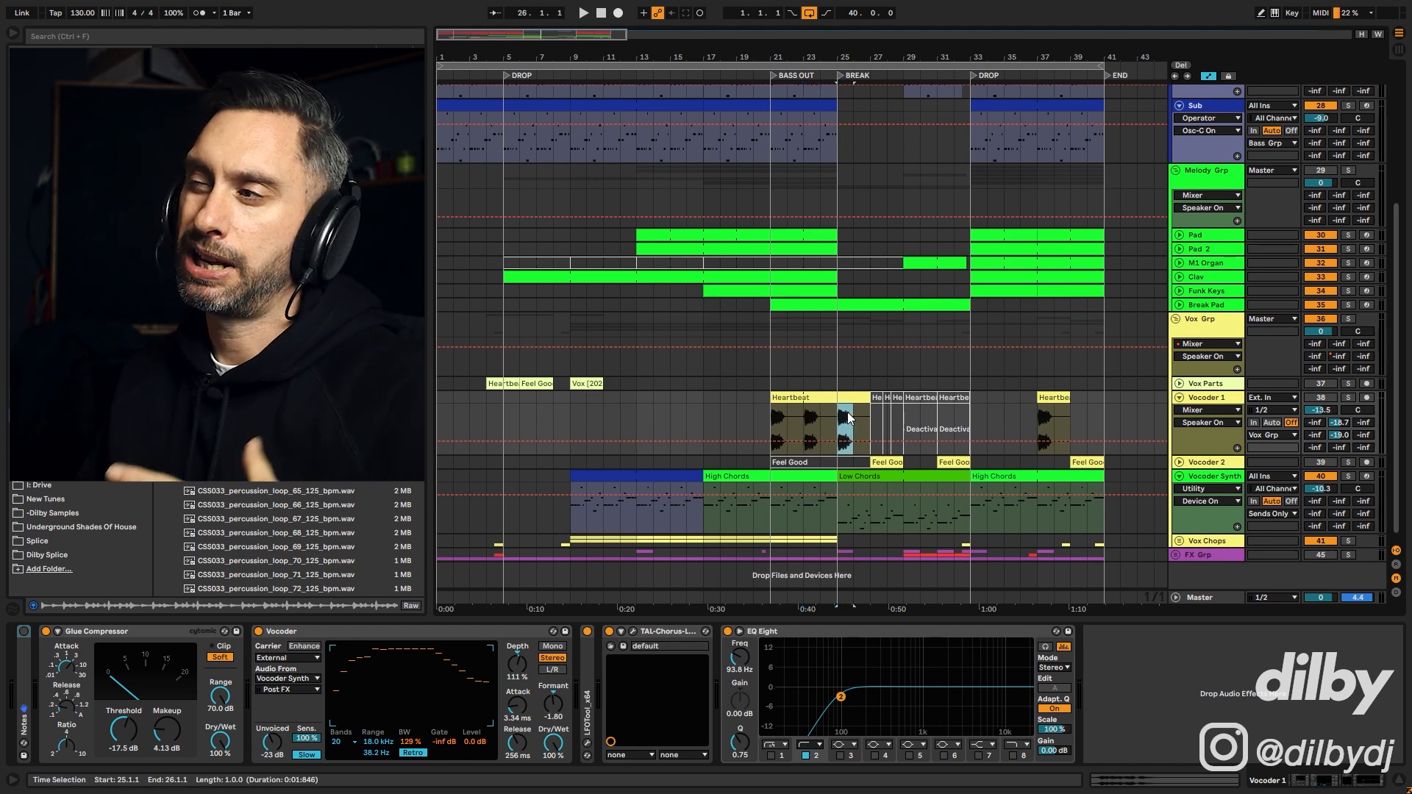
left_click(845, 421)
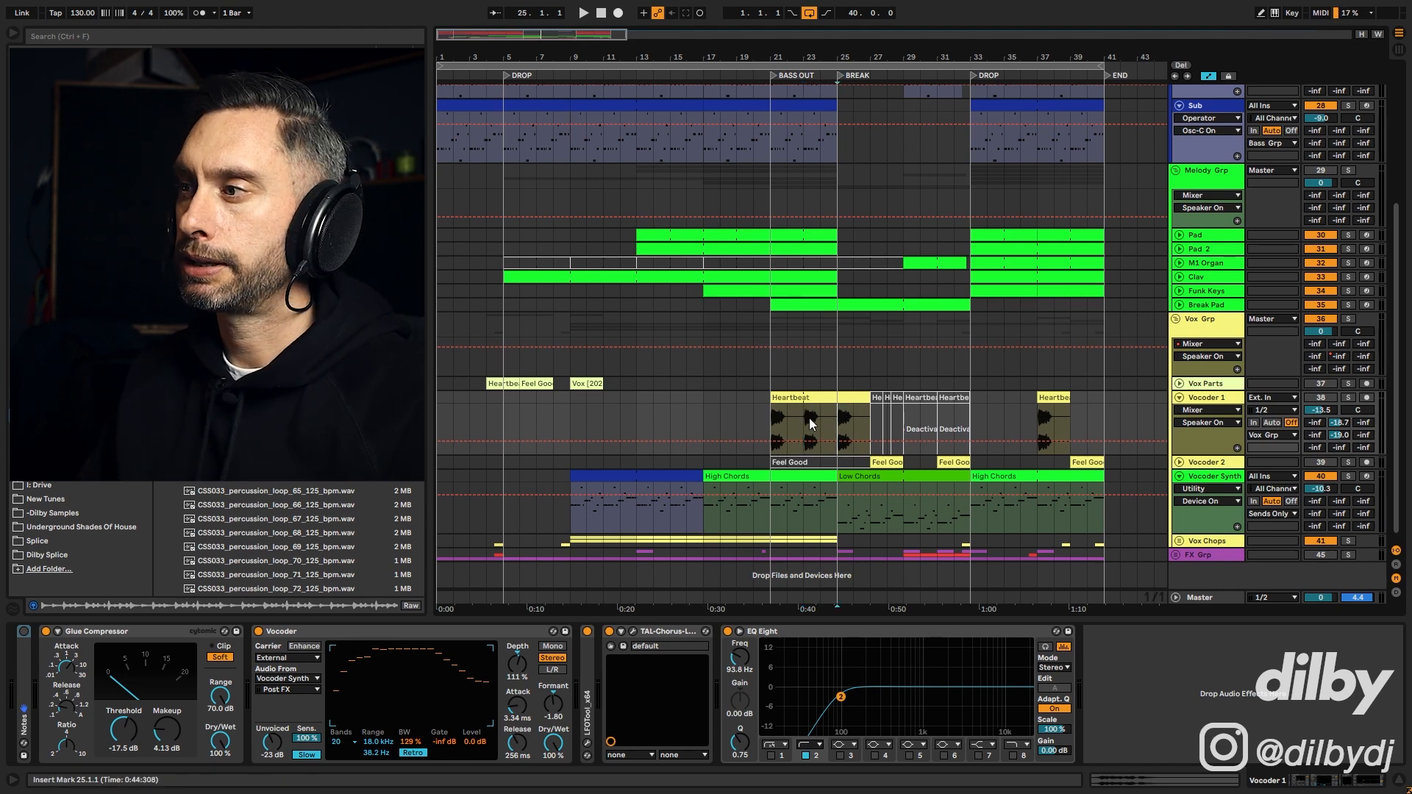
left_click(1347, 398)
key("space")
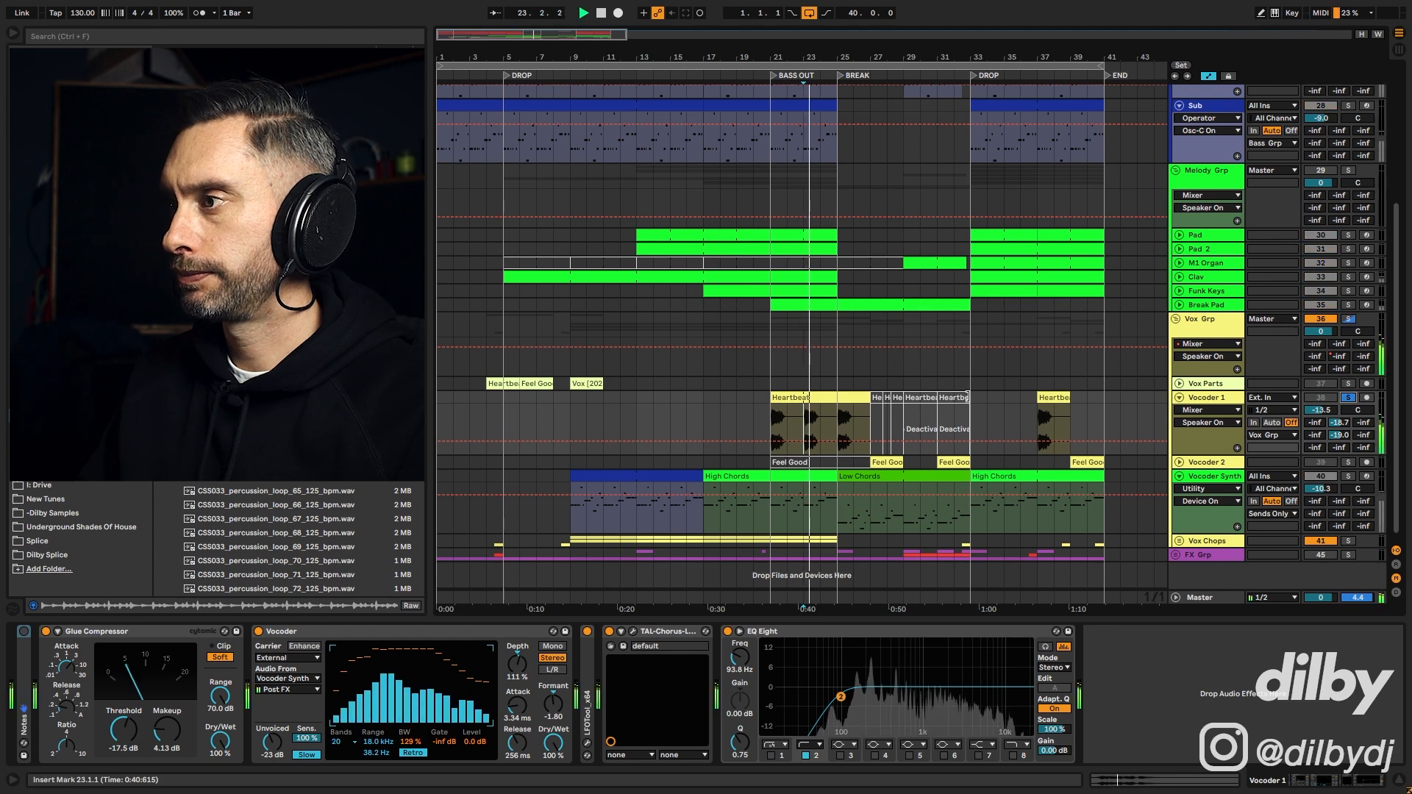
left_click(841, 426)
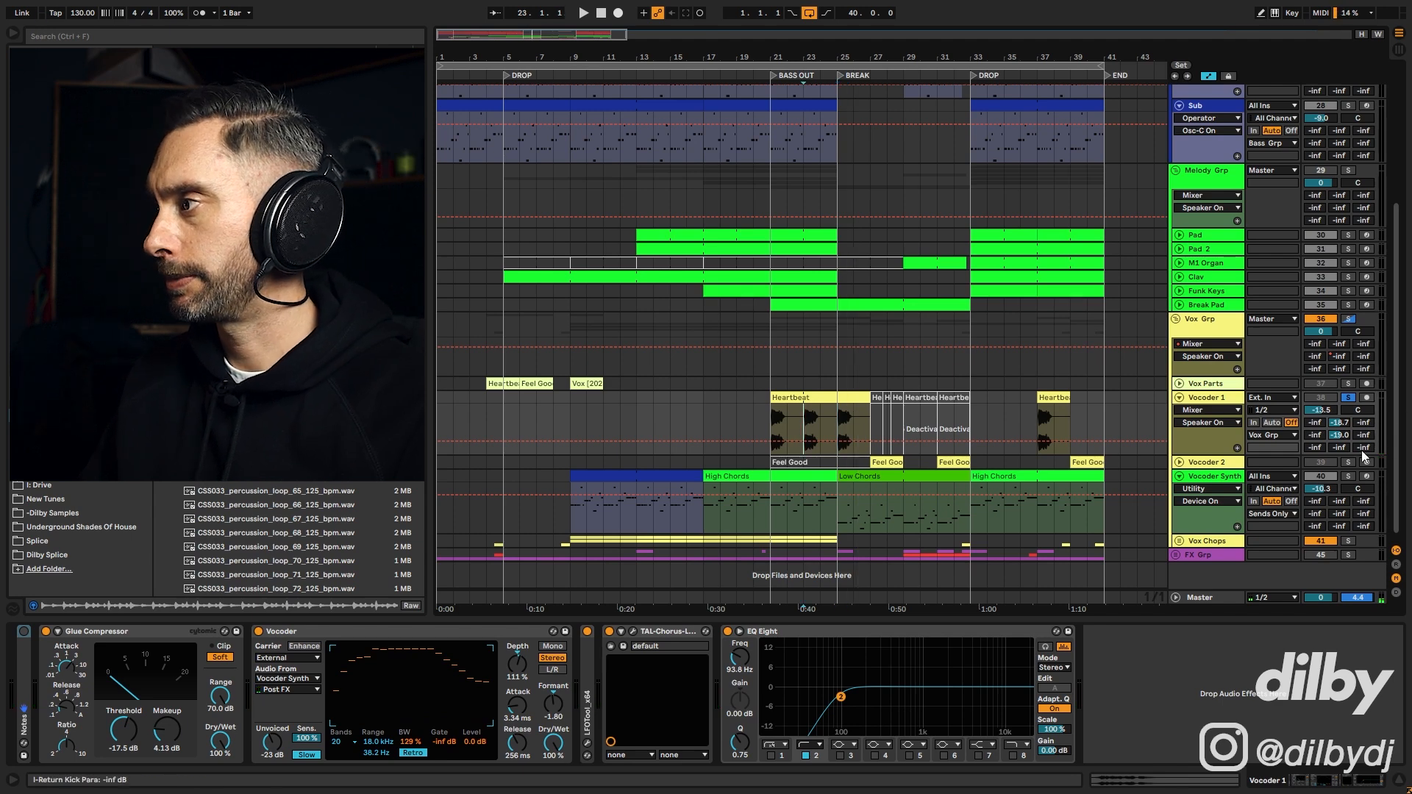
Step: Unsolo Vocoder 1 and play the Feel Good and Heartbeat vocoder clips in the full mix, from bar 23 into the drop
left_click(1342, 382)
left_click(1347, 398)
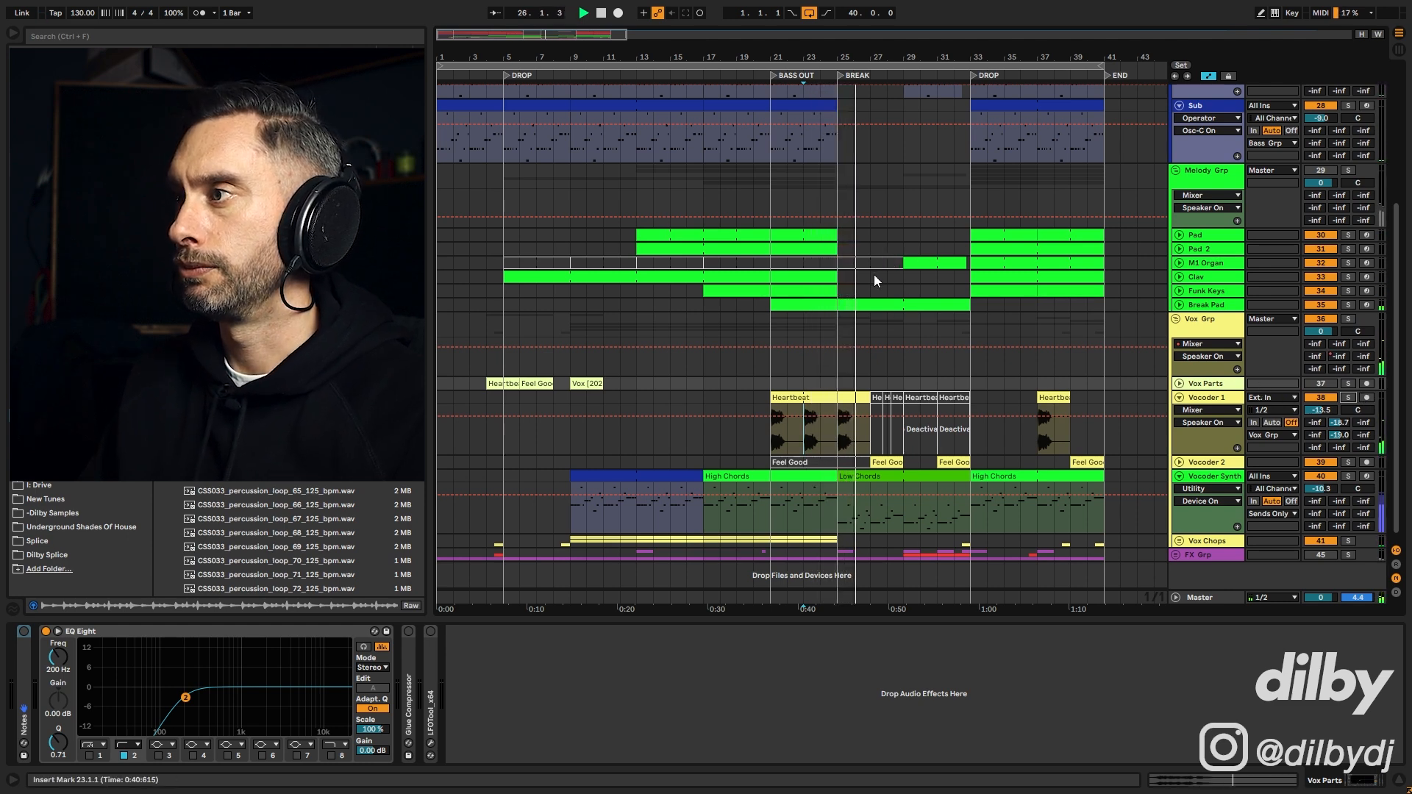
left_click(906, 463)
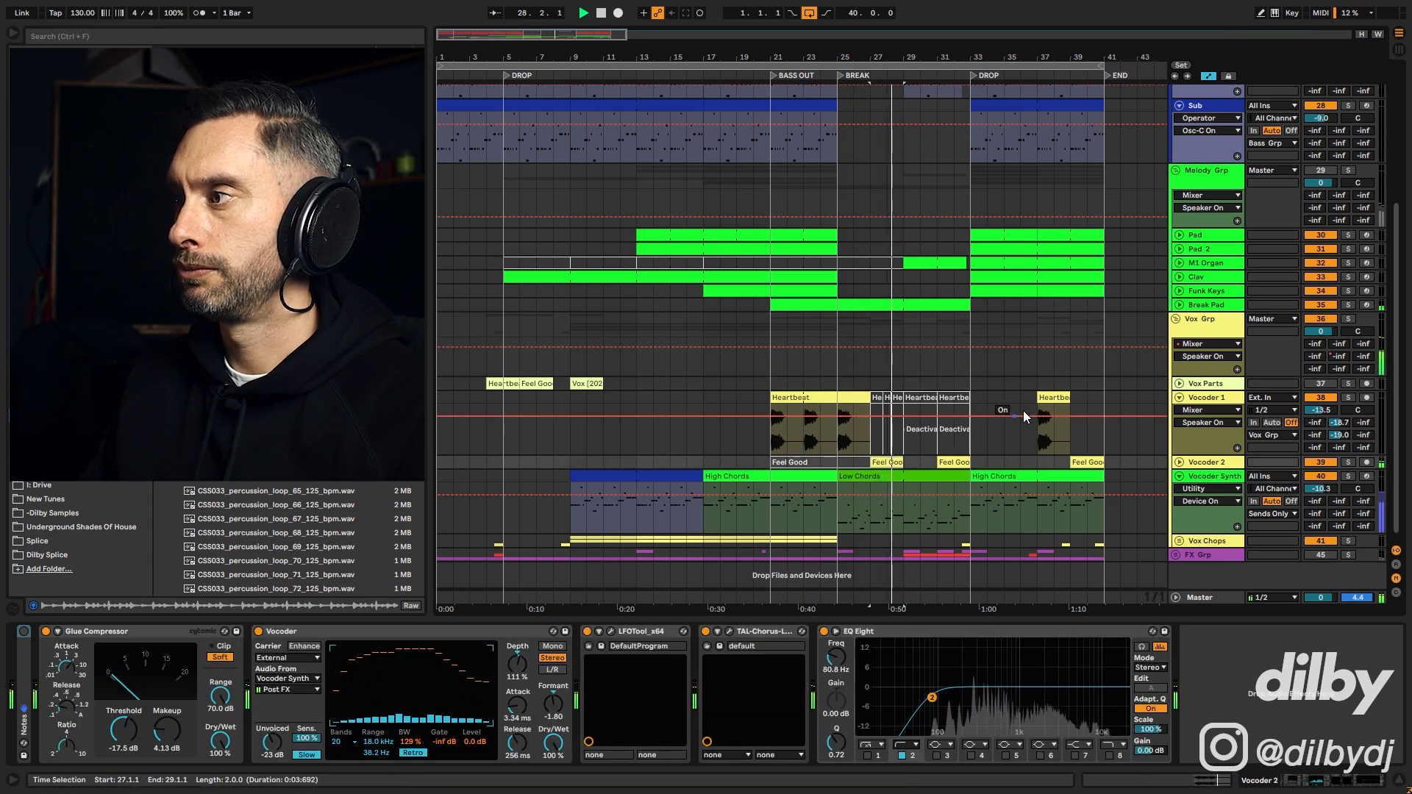
left_click(1052, 403)
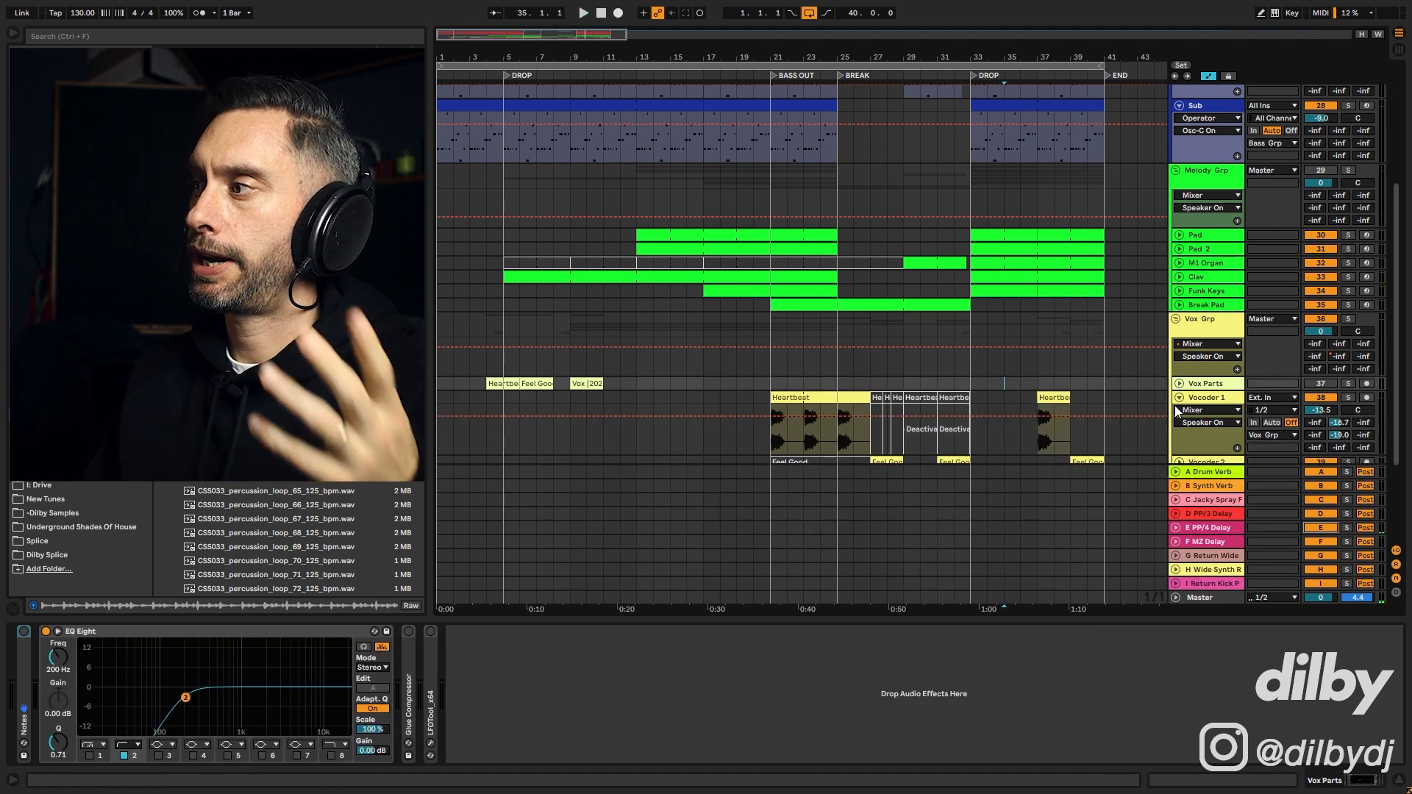
Step: Inspect the TAL-Chorus-LX plug-in in Vocoder 1's device chain, close its window and fold the track
left_click(1178, 398)
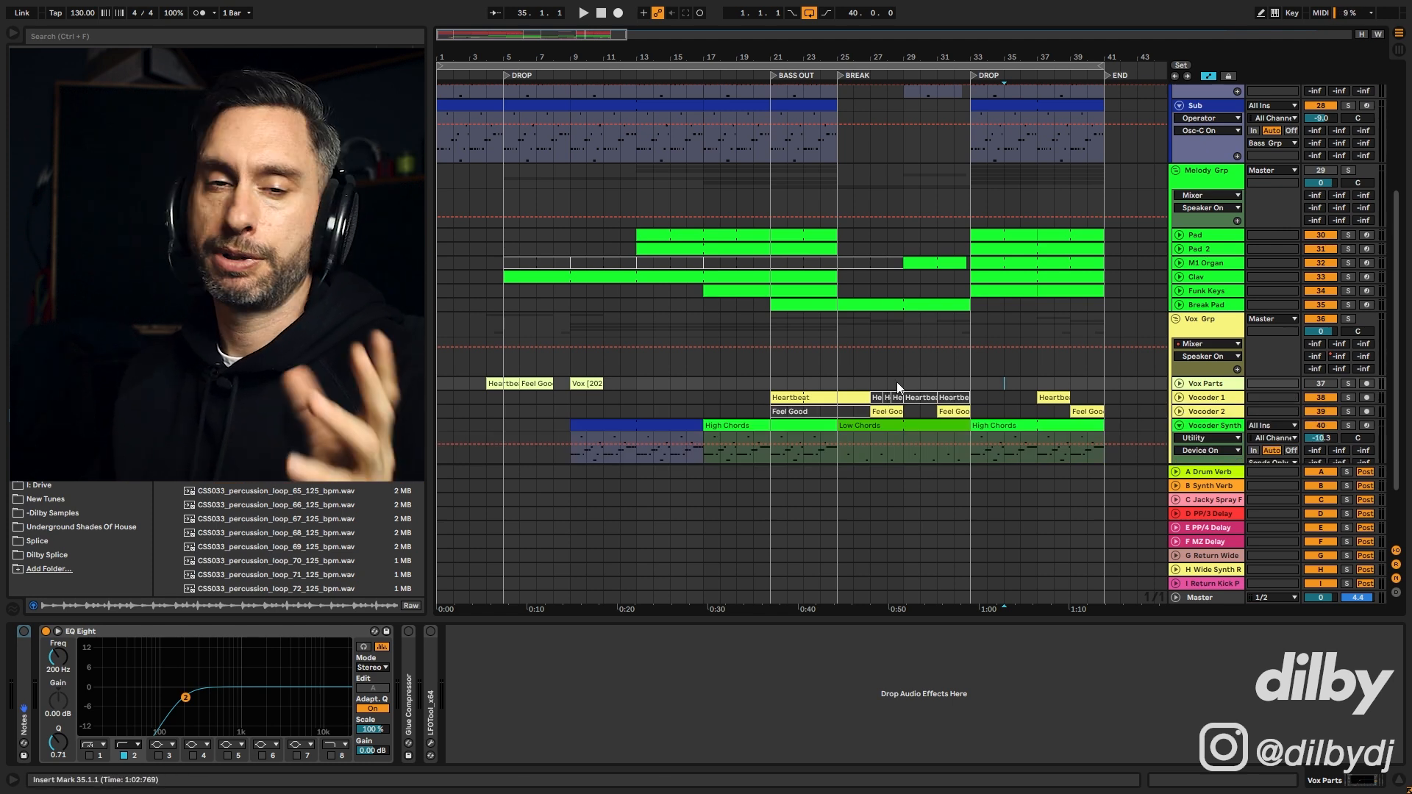
left_click(1208, 399)
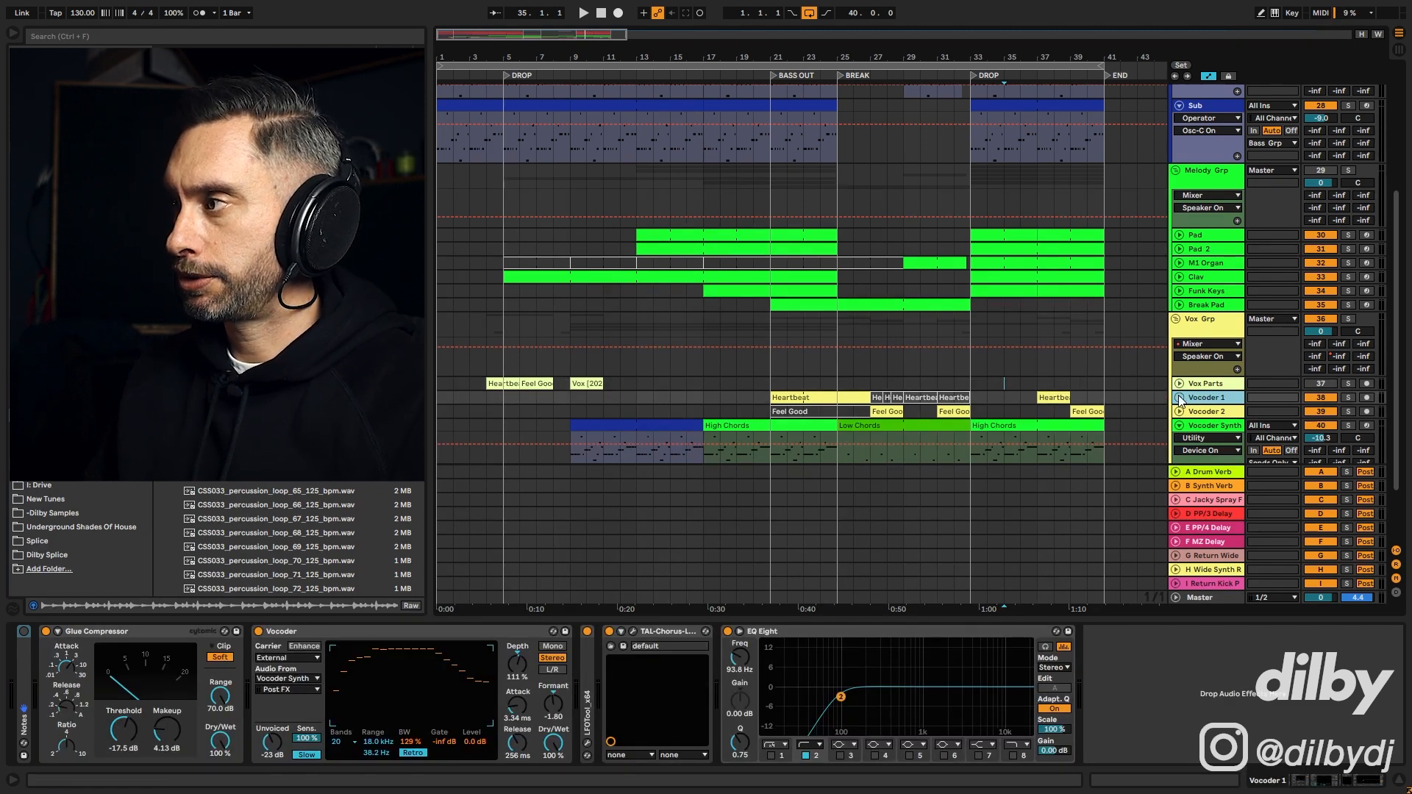
left_click(1178, 397)
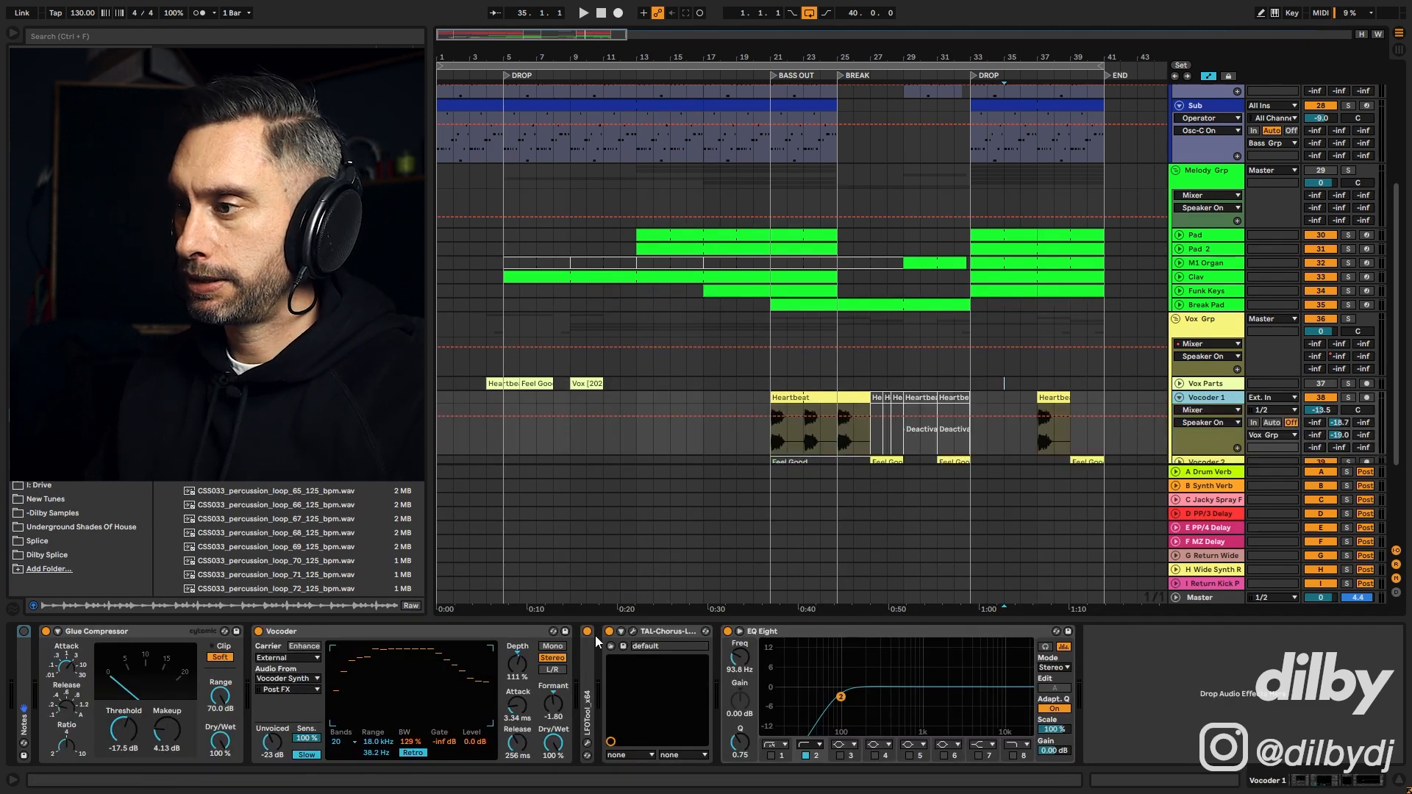
left_click(632, 631)
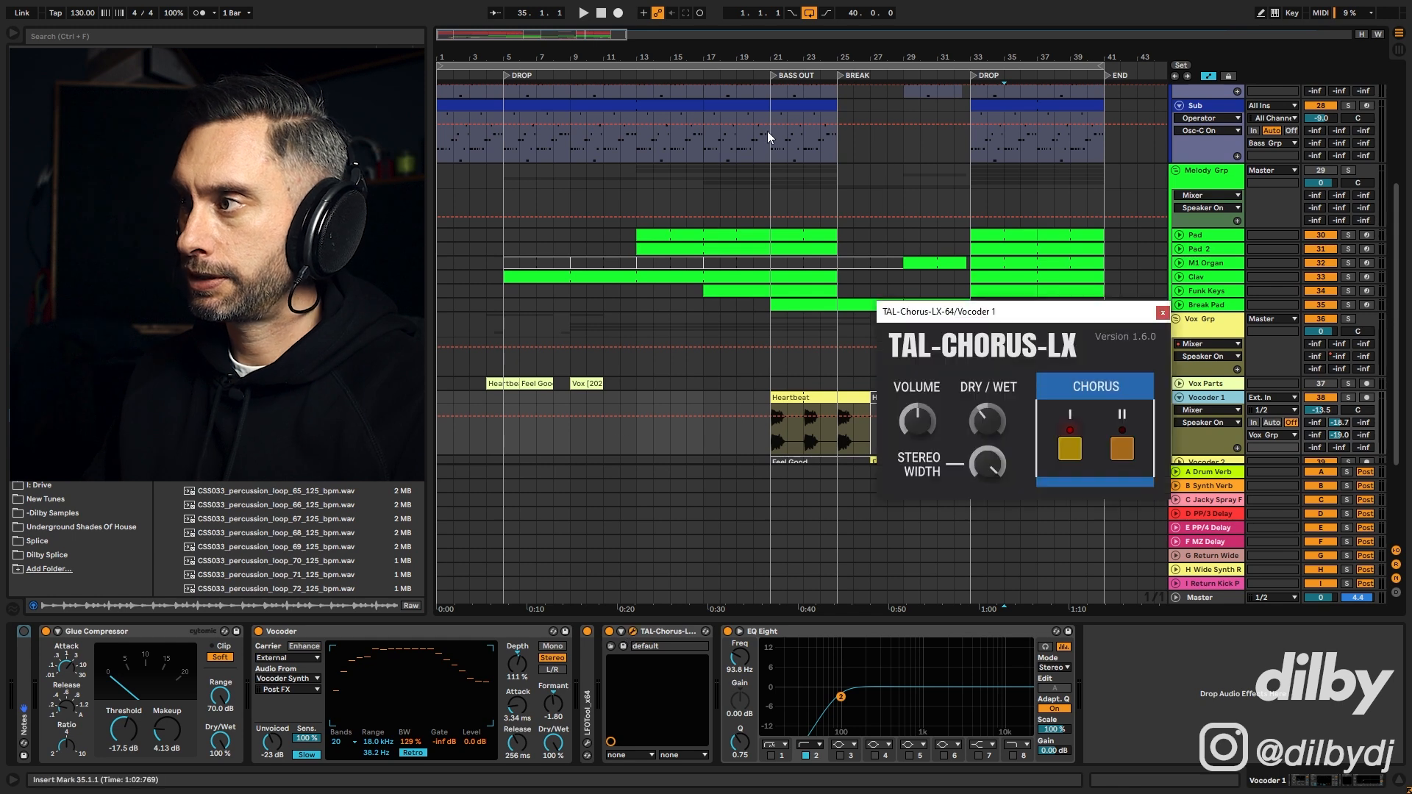
left_click(1159, 315)
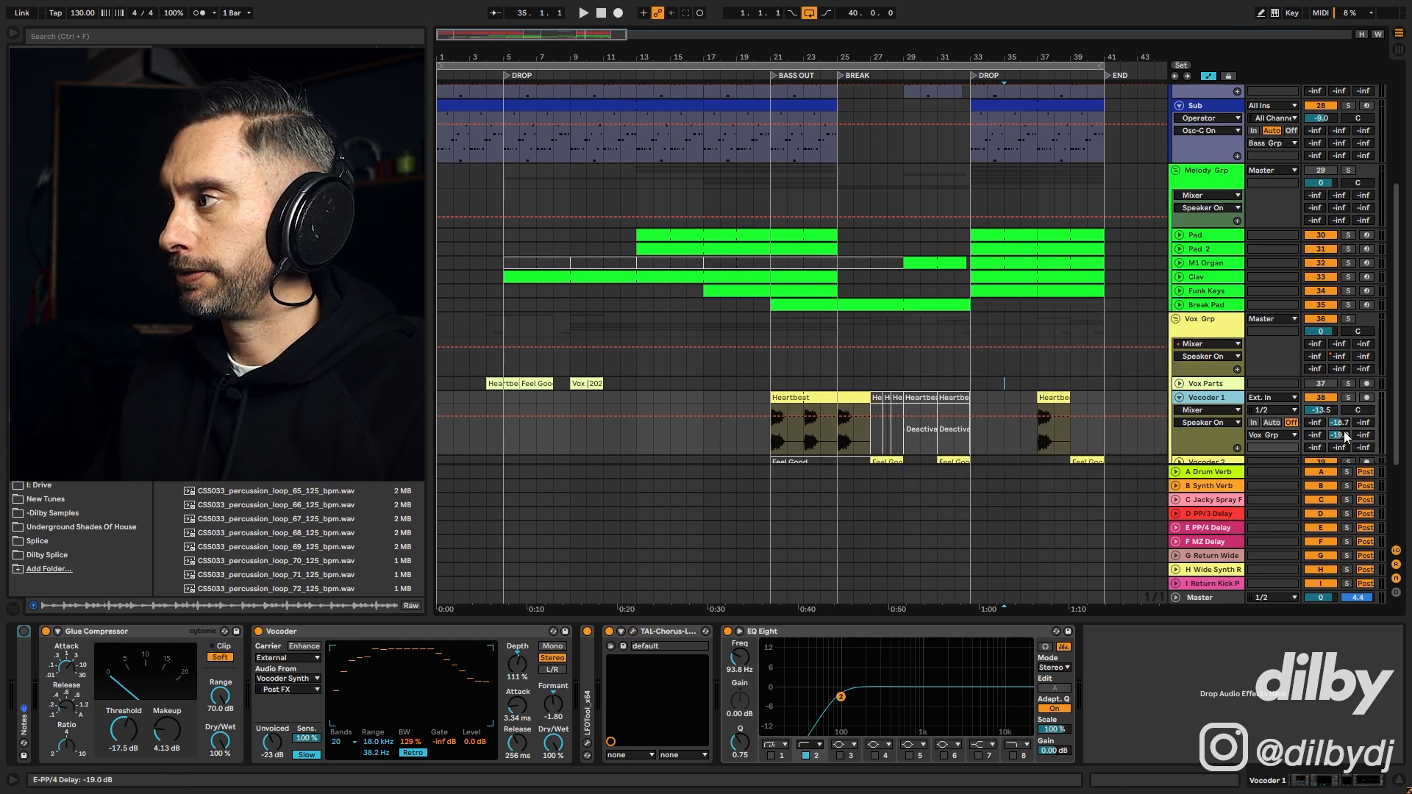
left_click(1179, 398)
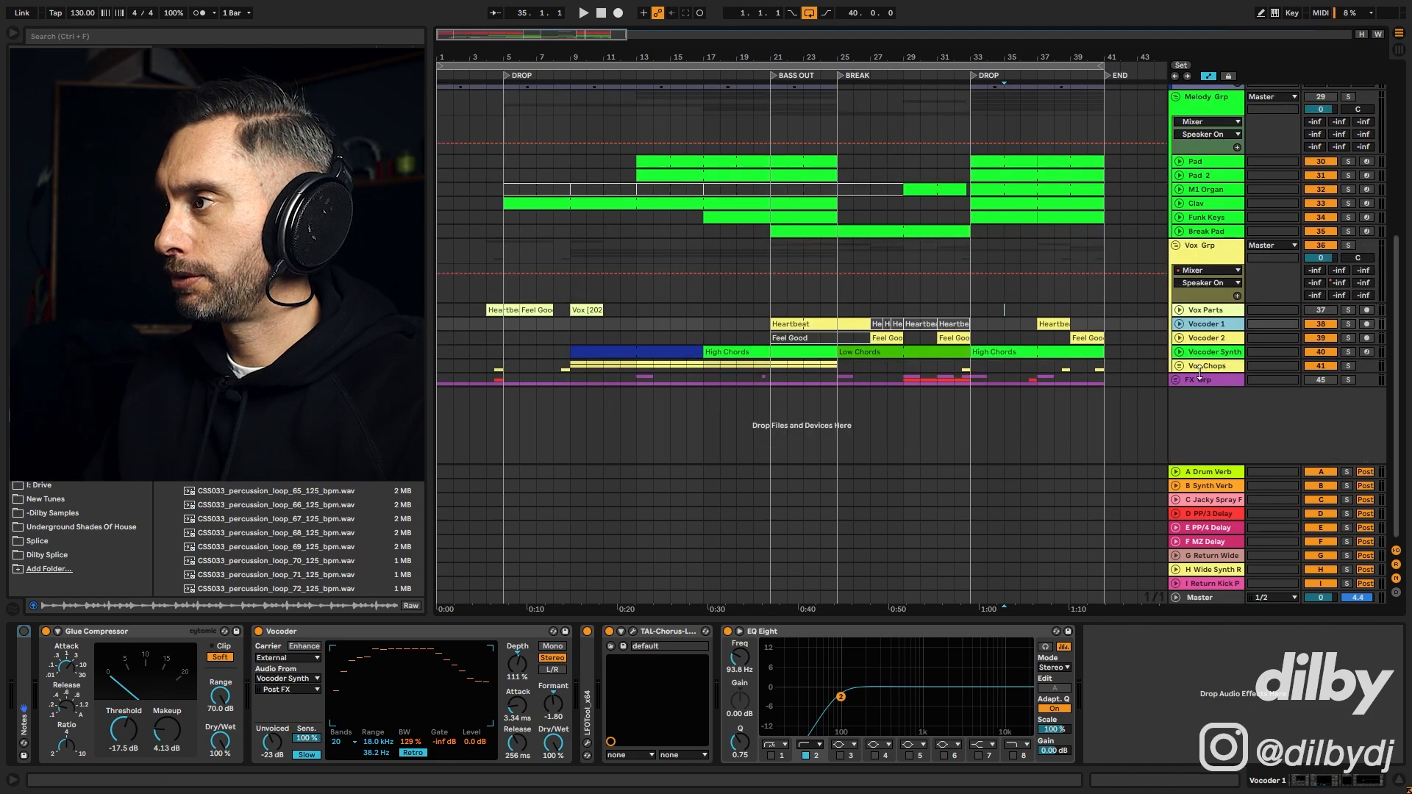
Step: Unfold the FX group and hide the return tracks to show the Crash, Snare Fill and Vinyl tracks
left_click(1175, 380)
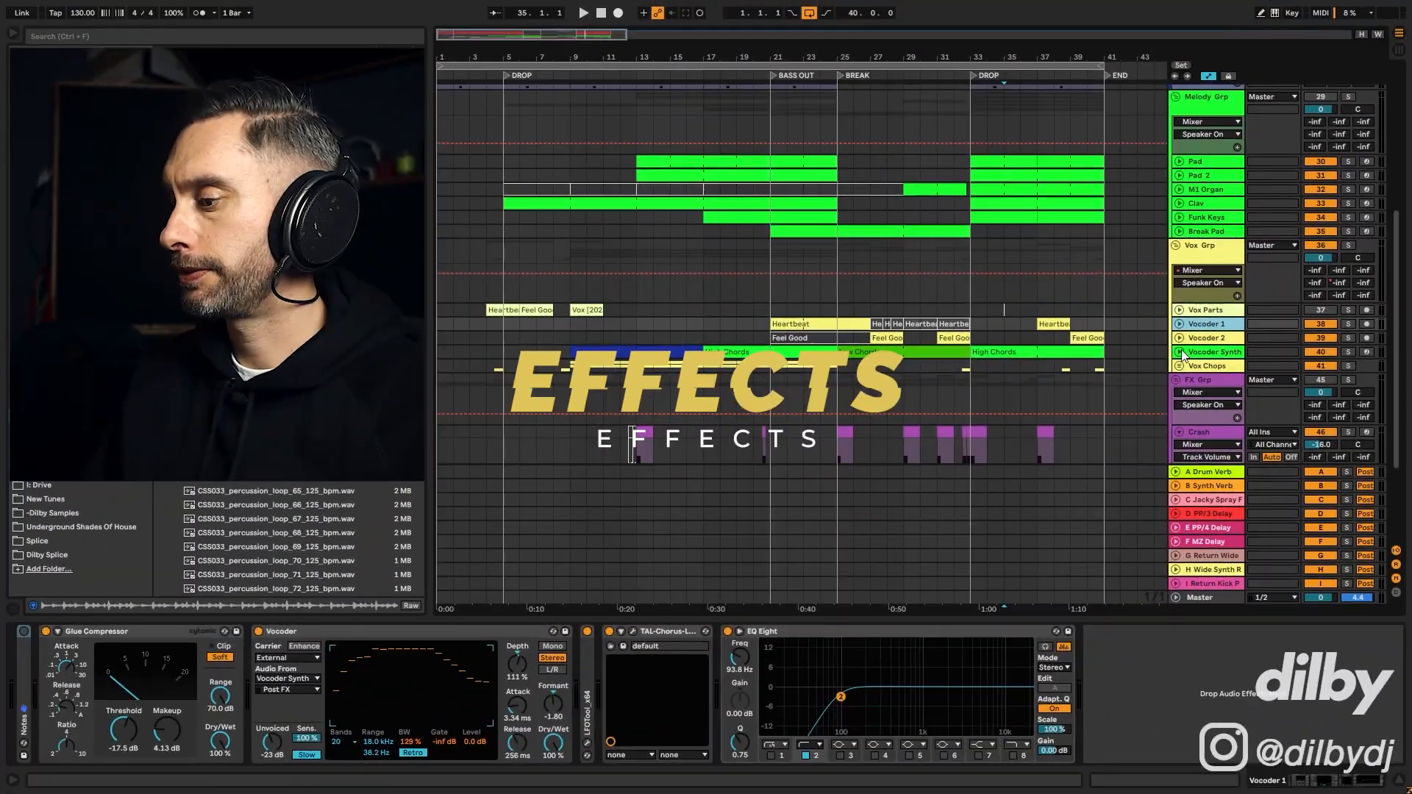
scroll(646, 294, "down", 3)
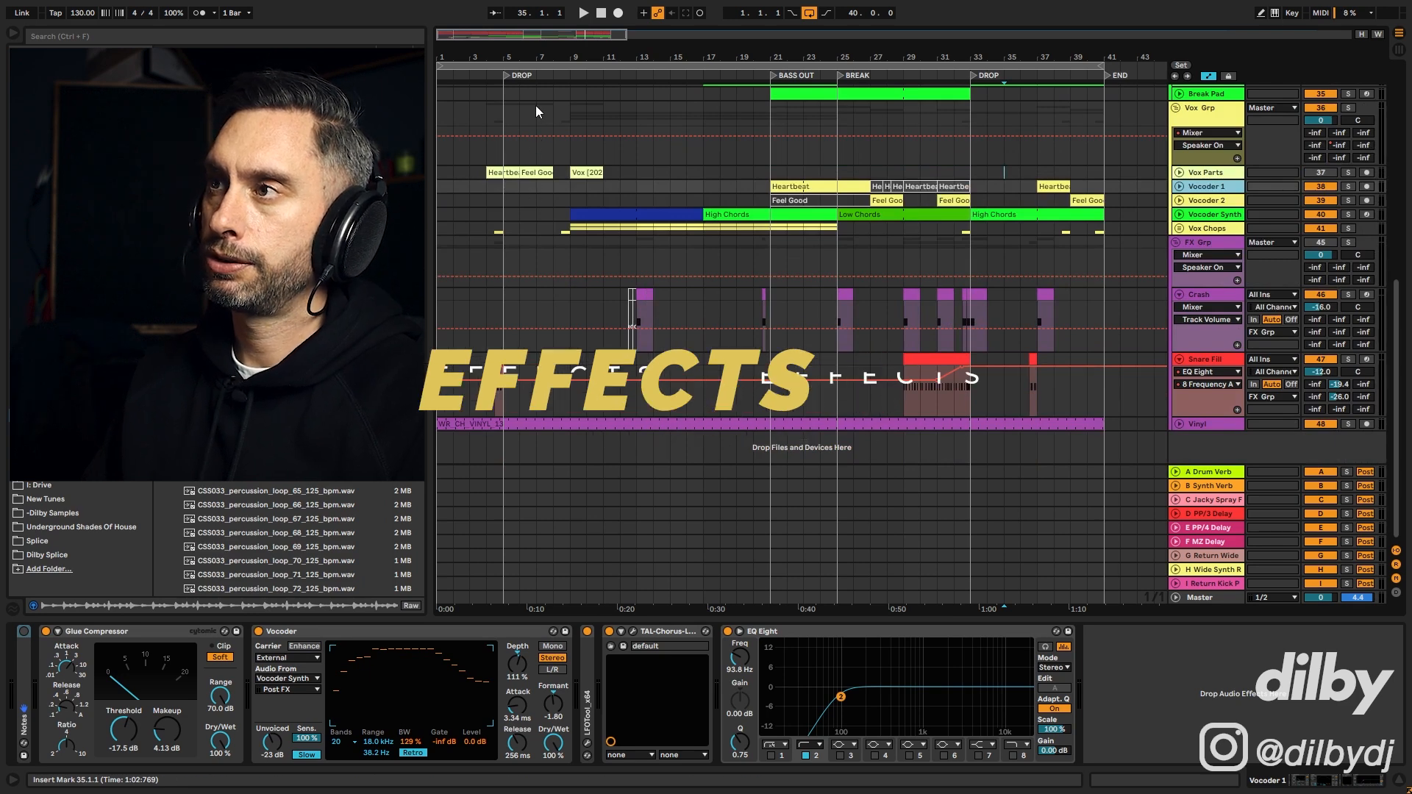
scroll(549, 94, "up", 2)
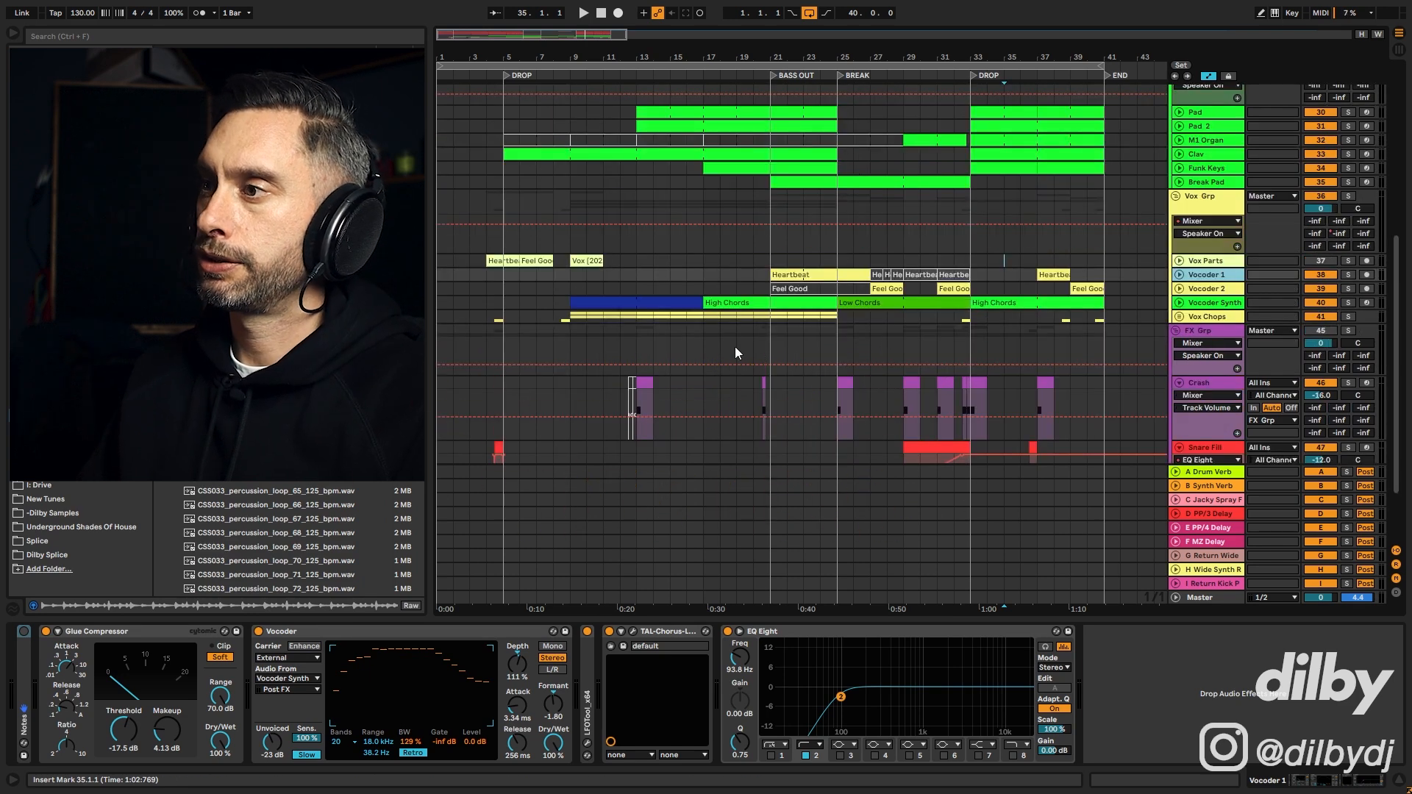
scroll(603, 439, "down", 1)
left_click(1396, 563)
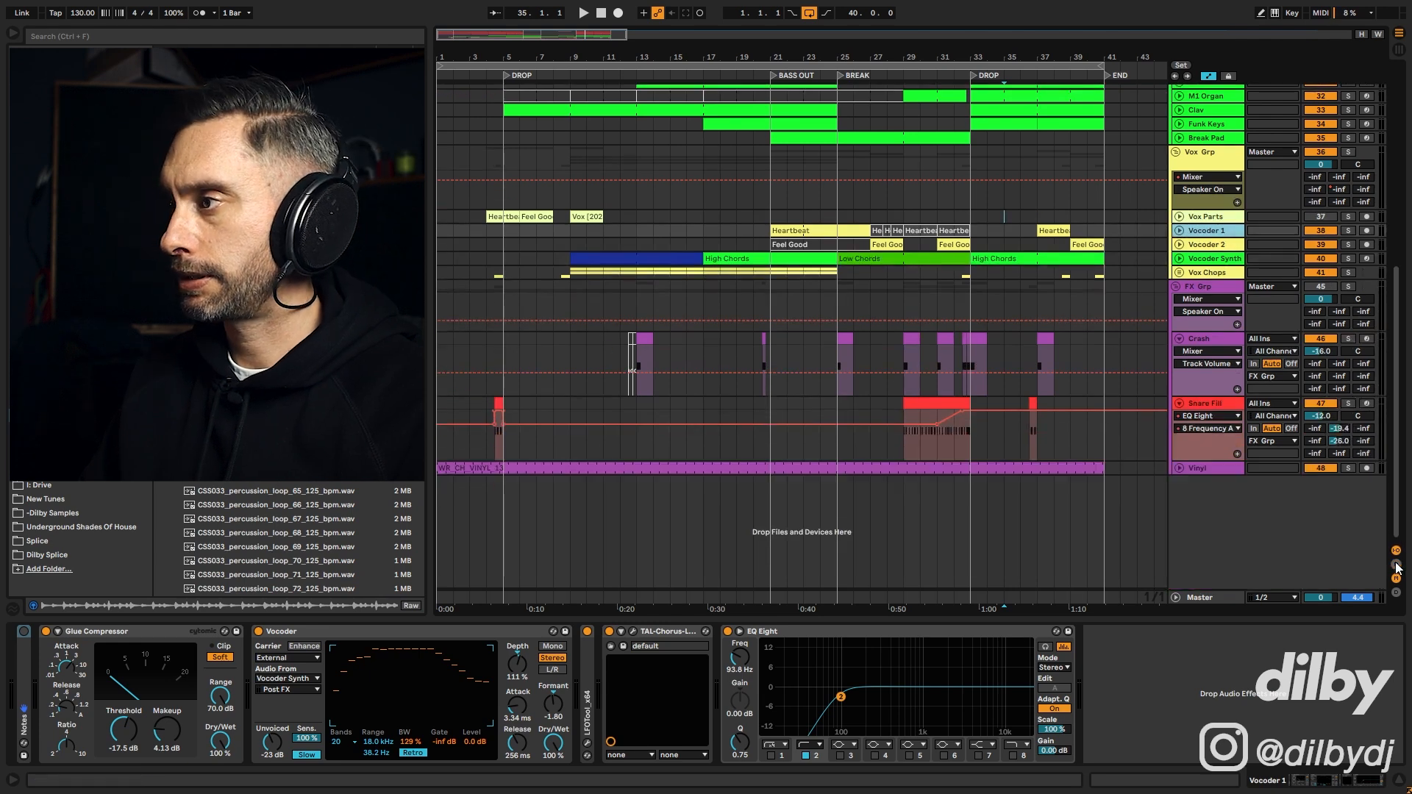
Step: Open the Snare Fill clip at bar 29 and select its C3 notes from 1.2.2 to 3.4.3
left_click(940, 450)
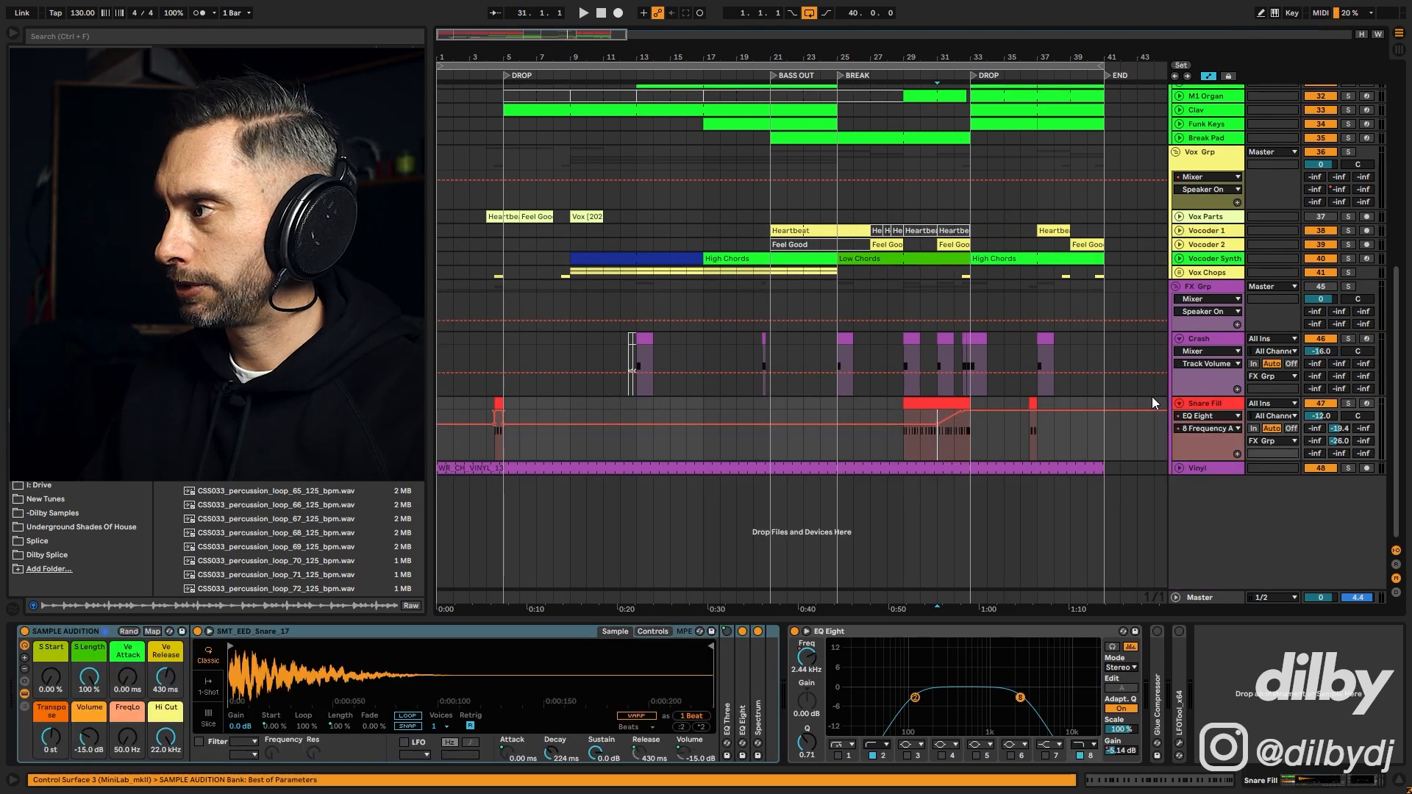
left_click_drag(419, 639, 1108, 708)
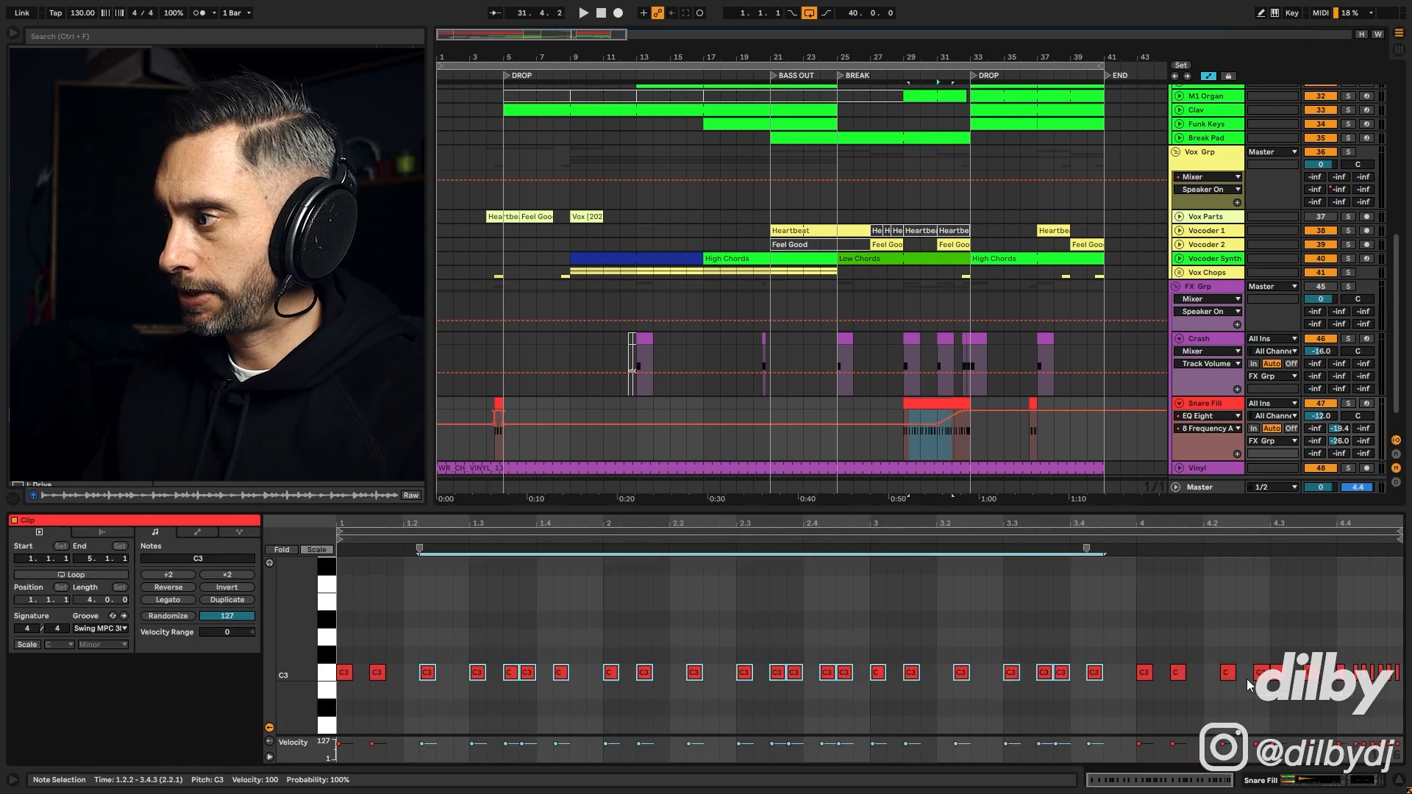
left_click(822, 404)
left_click(957, 520)
Step: Show the Snare Fill track's EQ Eight output gain automation, followed by its band 8 frequency automation
left_click(1120, 751)
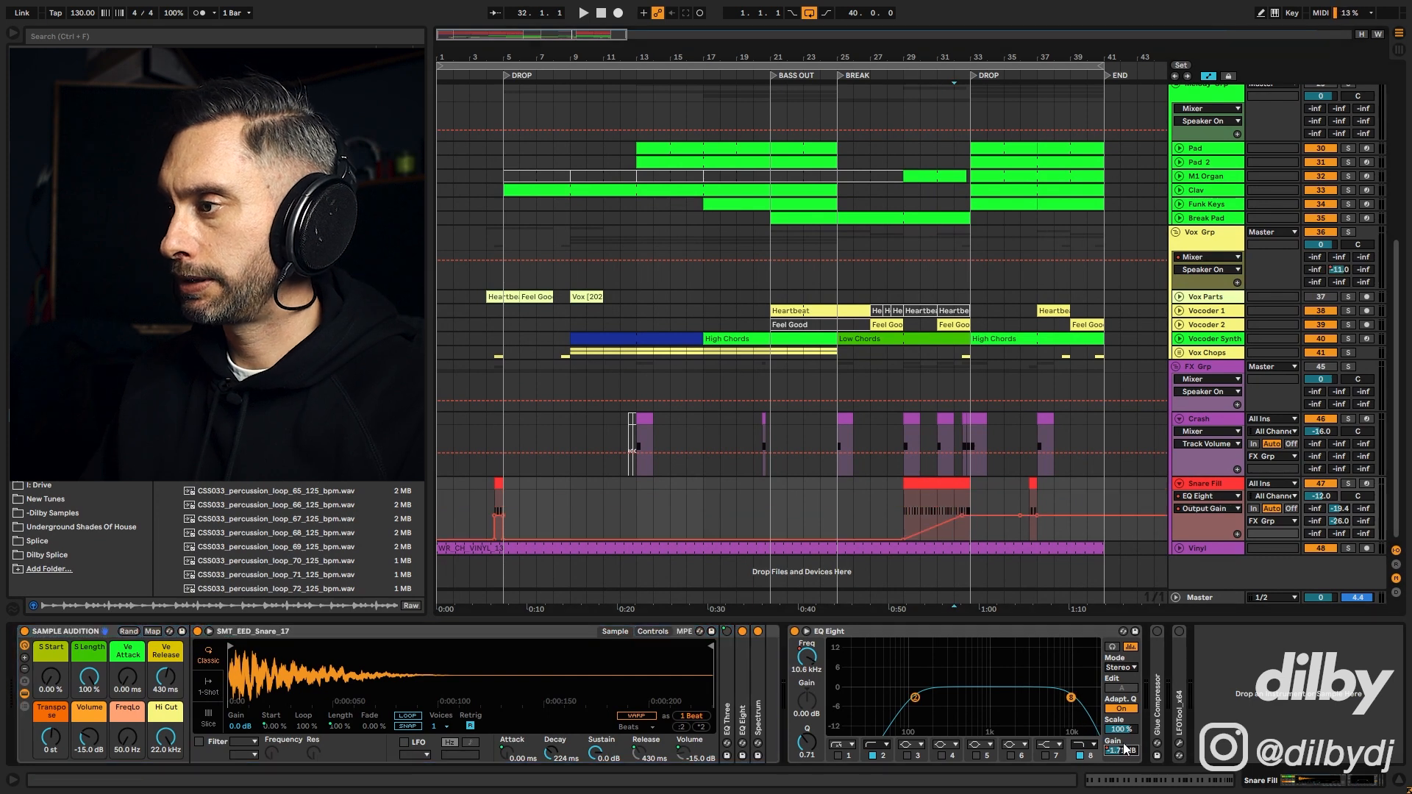
mouse_move(904, 541)
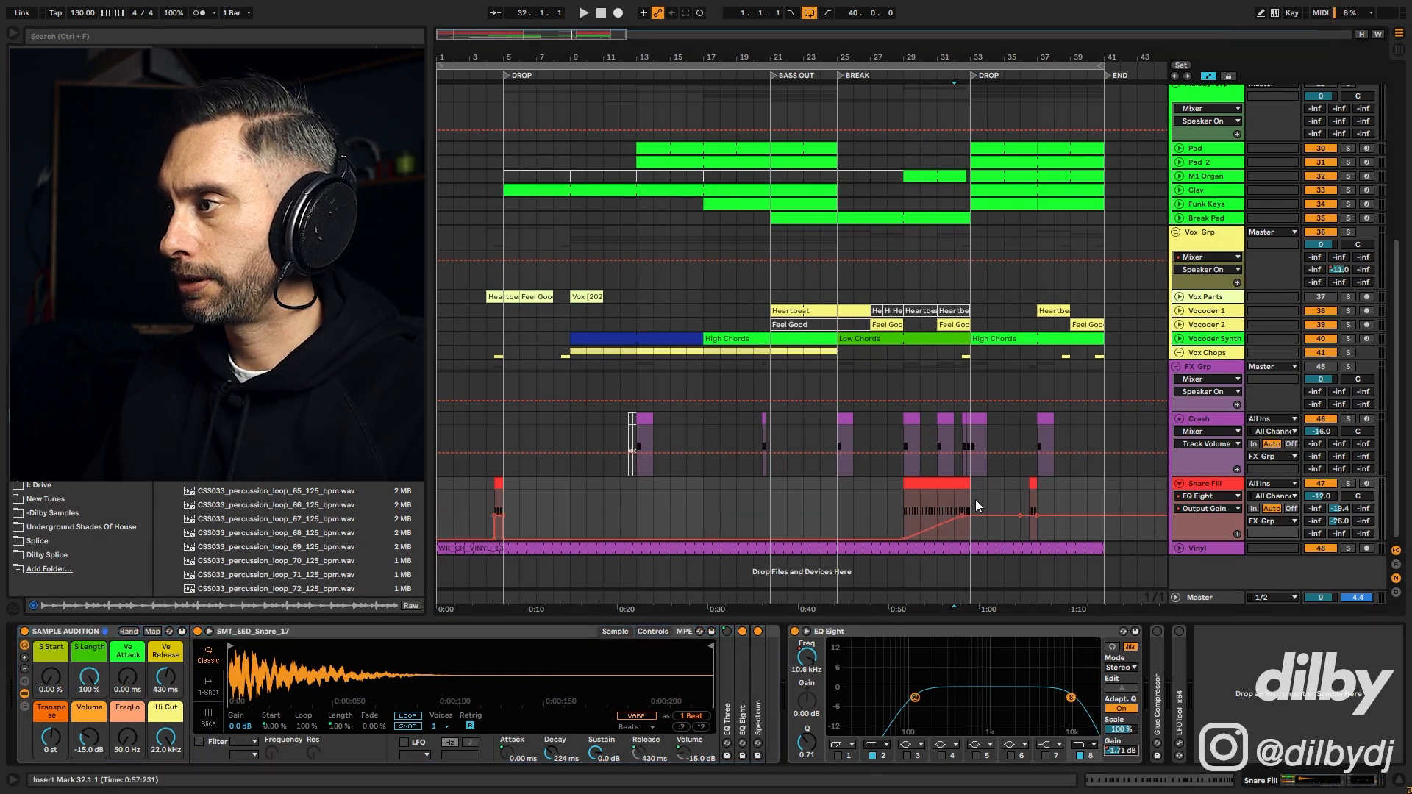
left_click(809, 663)
Step: Solo the Snare Fill track and play the build-up from bar 30
left_click(937, 510)
key("s")
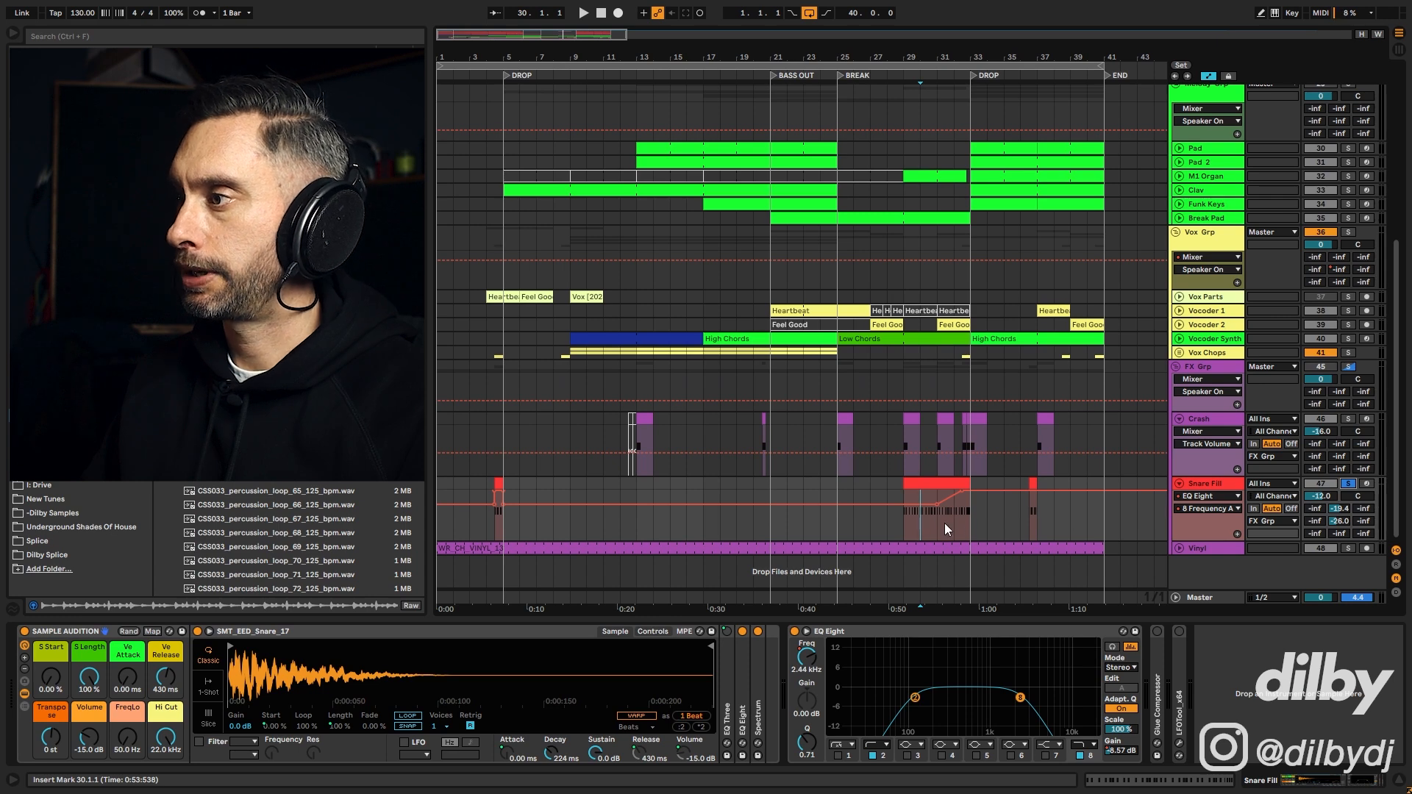
key("space")
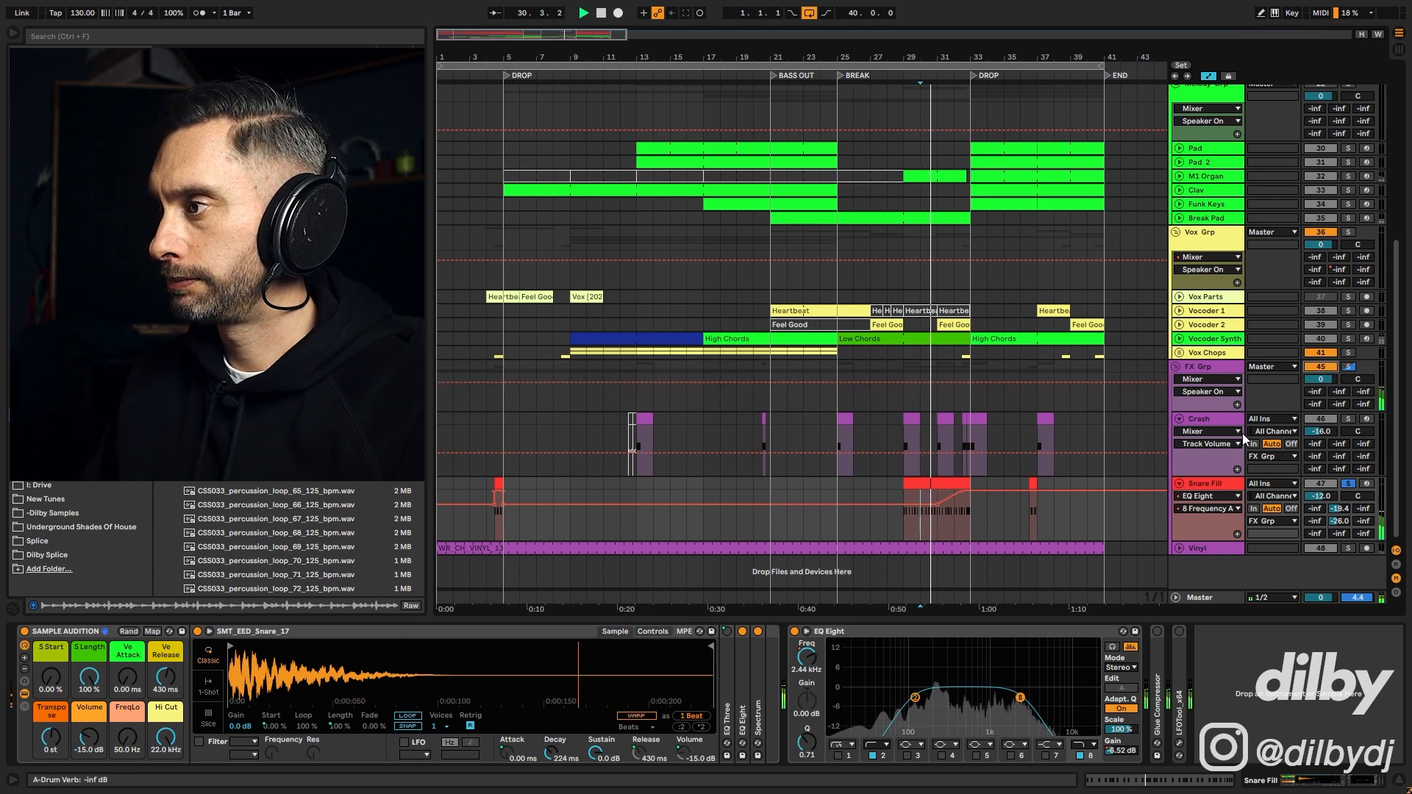
Step: Select the rapid C3 notes at the end of the Snare Fill clip, from 4.3.3 to 5.1.1
left_click(961, 528)
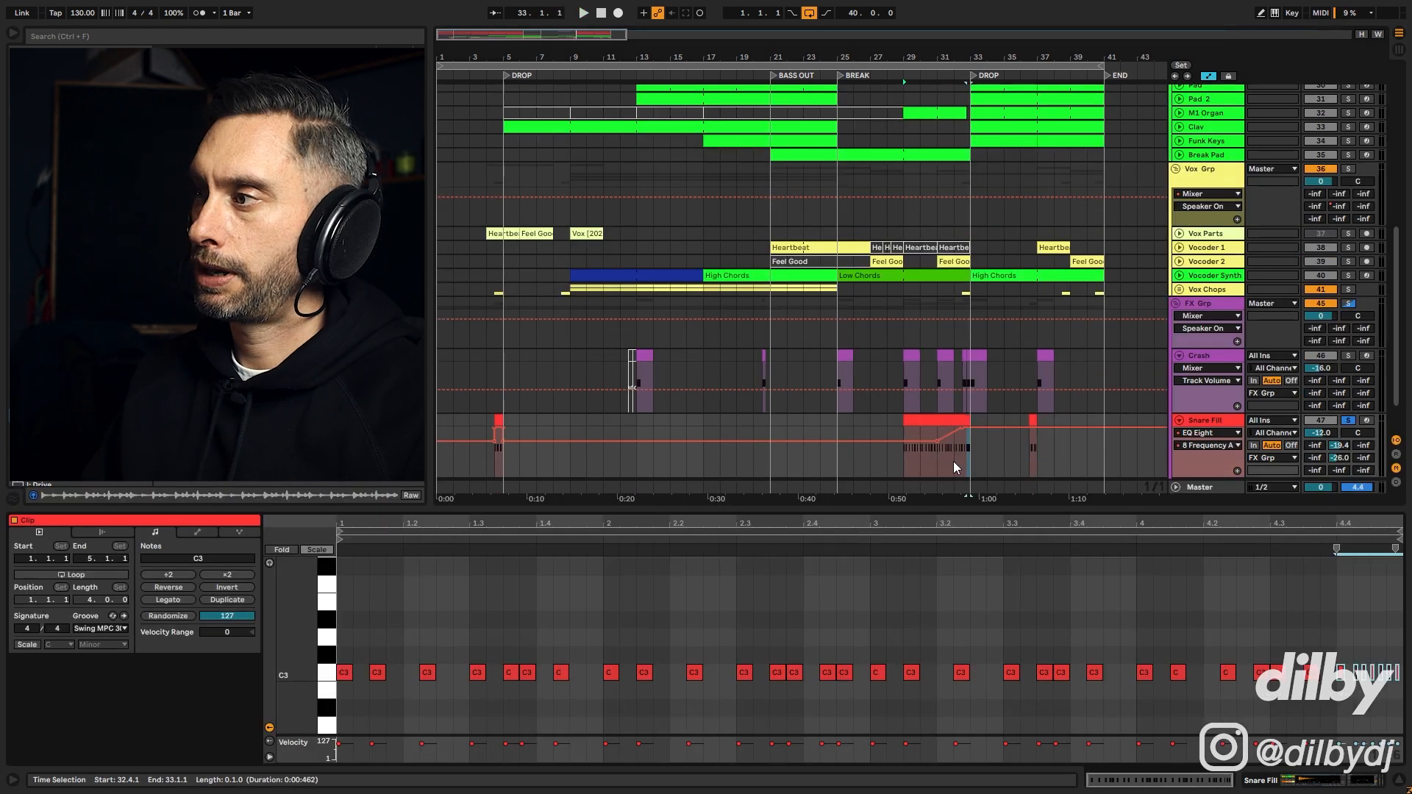
left_click(953, 461)
left_click_drag(1319, 639, 1406, 722)
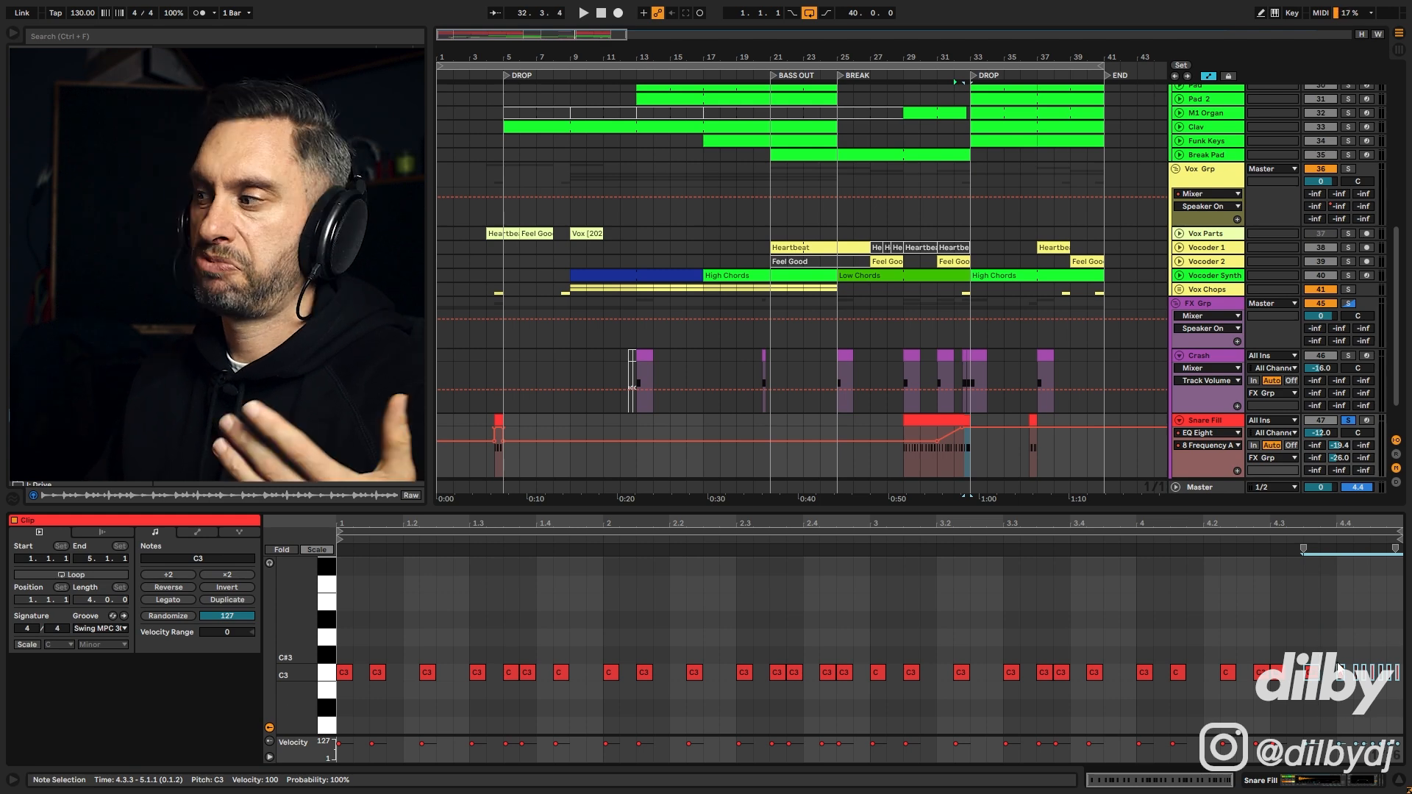
left_click(955, 467)
Step: Open the short Snare Fill clip at bar 36.3 and fold the Snare Fill track
left_click_drag(586, 38, 586, 41)
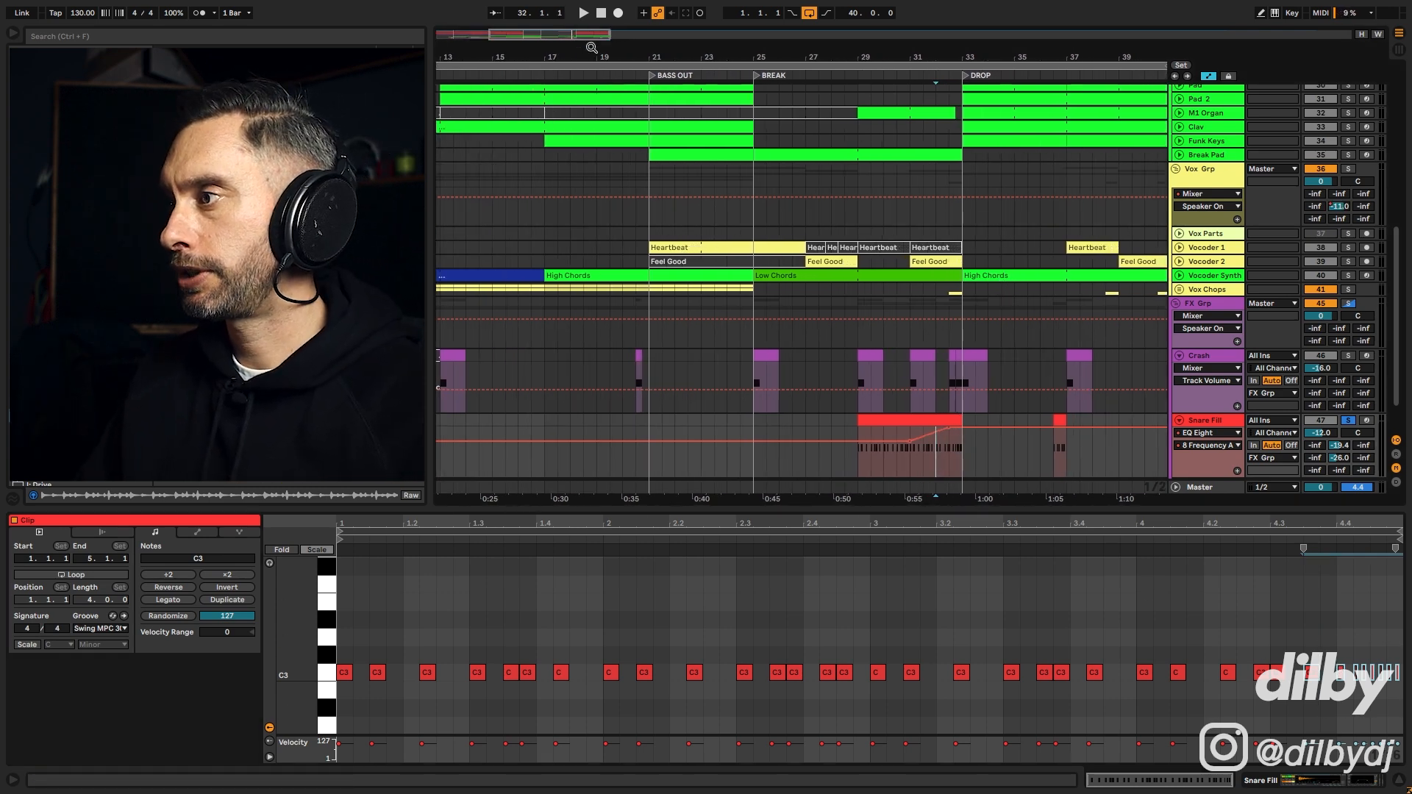
left_click(1061, 420)
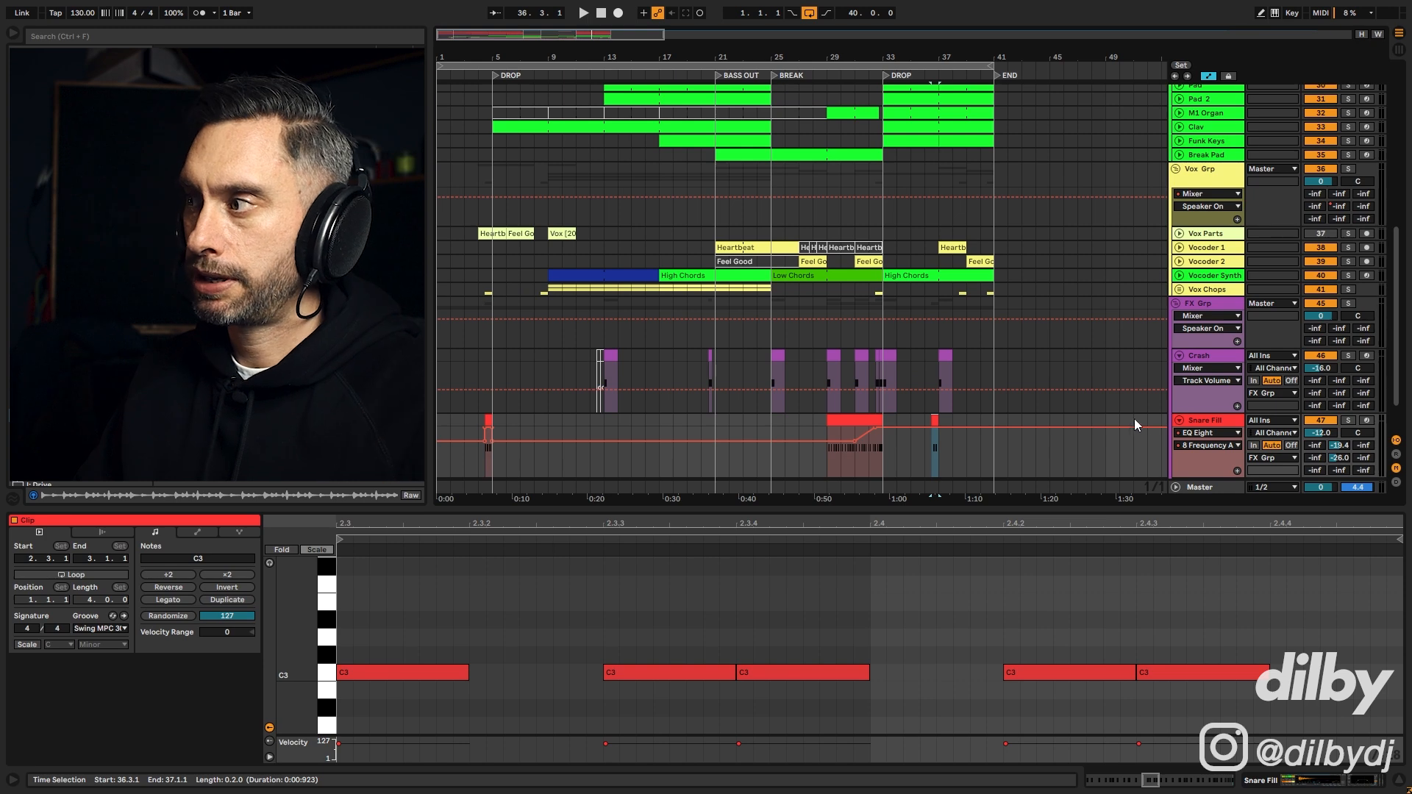
left_click(1178, 420)
Step: Solo Snare Fill and play its short fills at bars 4 and 36
left_click(488, 419)
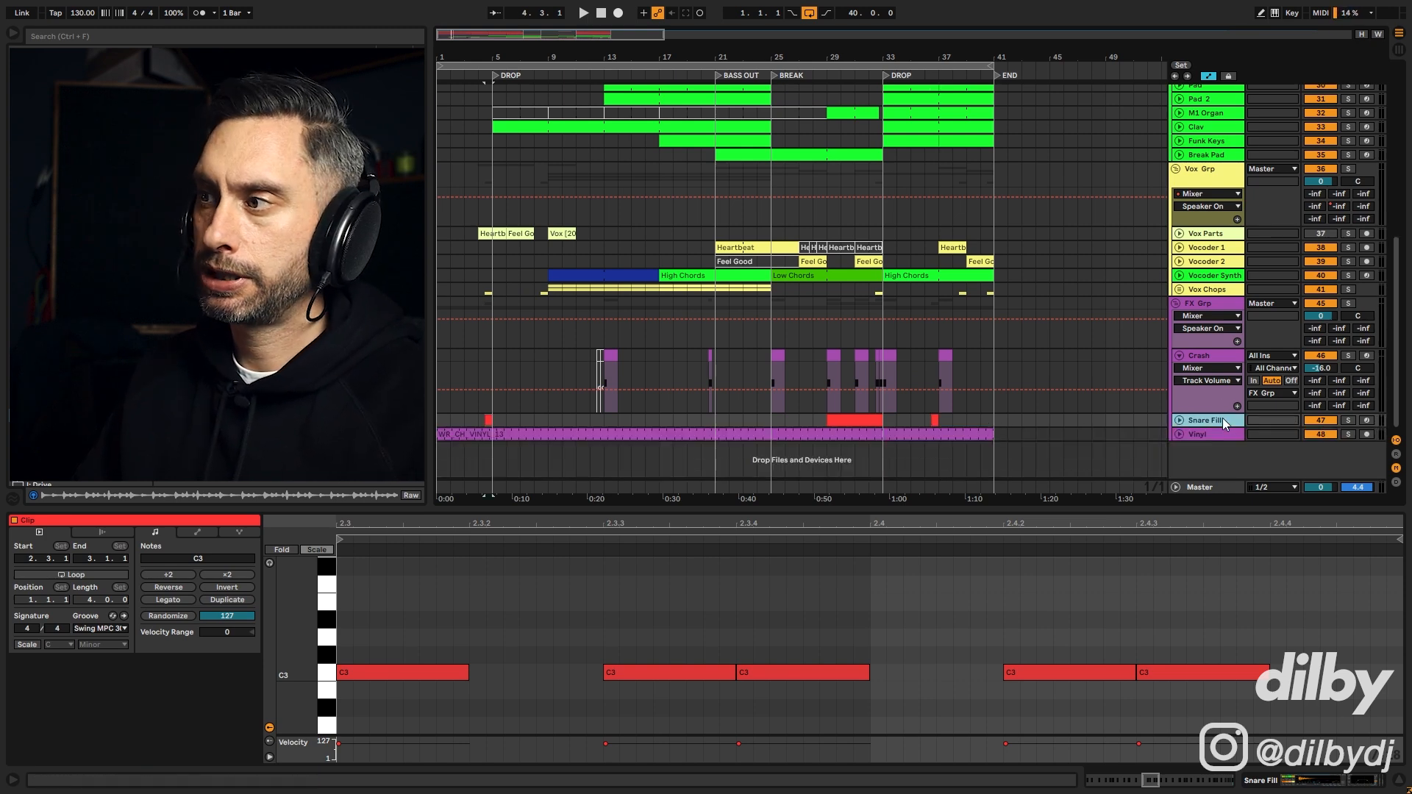
left_click(1346, 420)
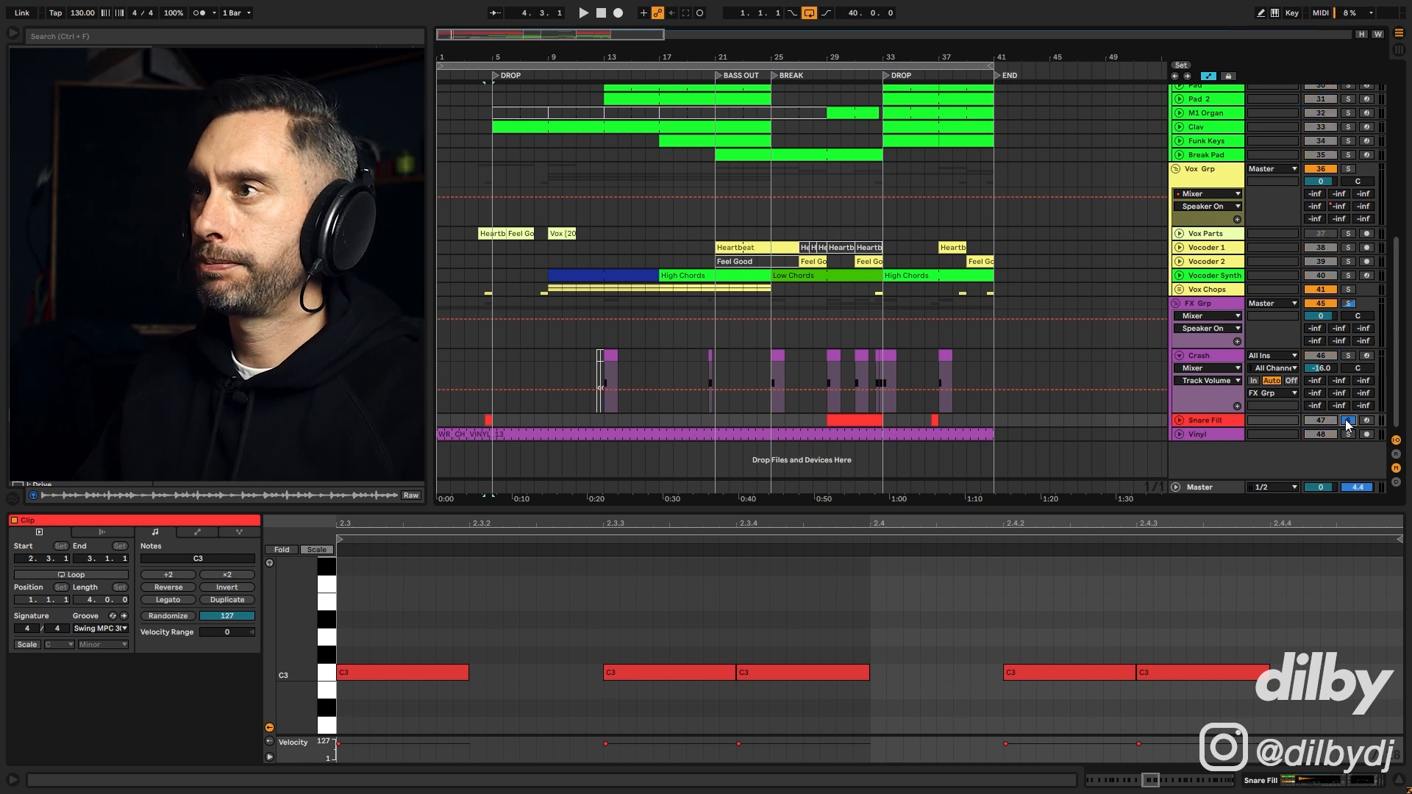
key("space")
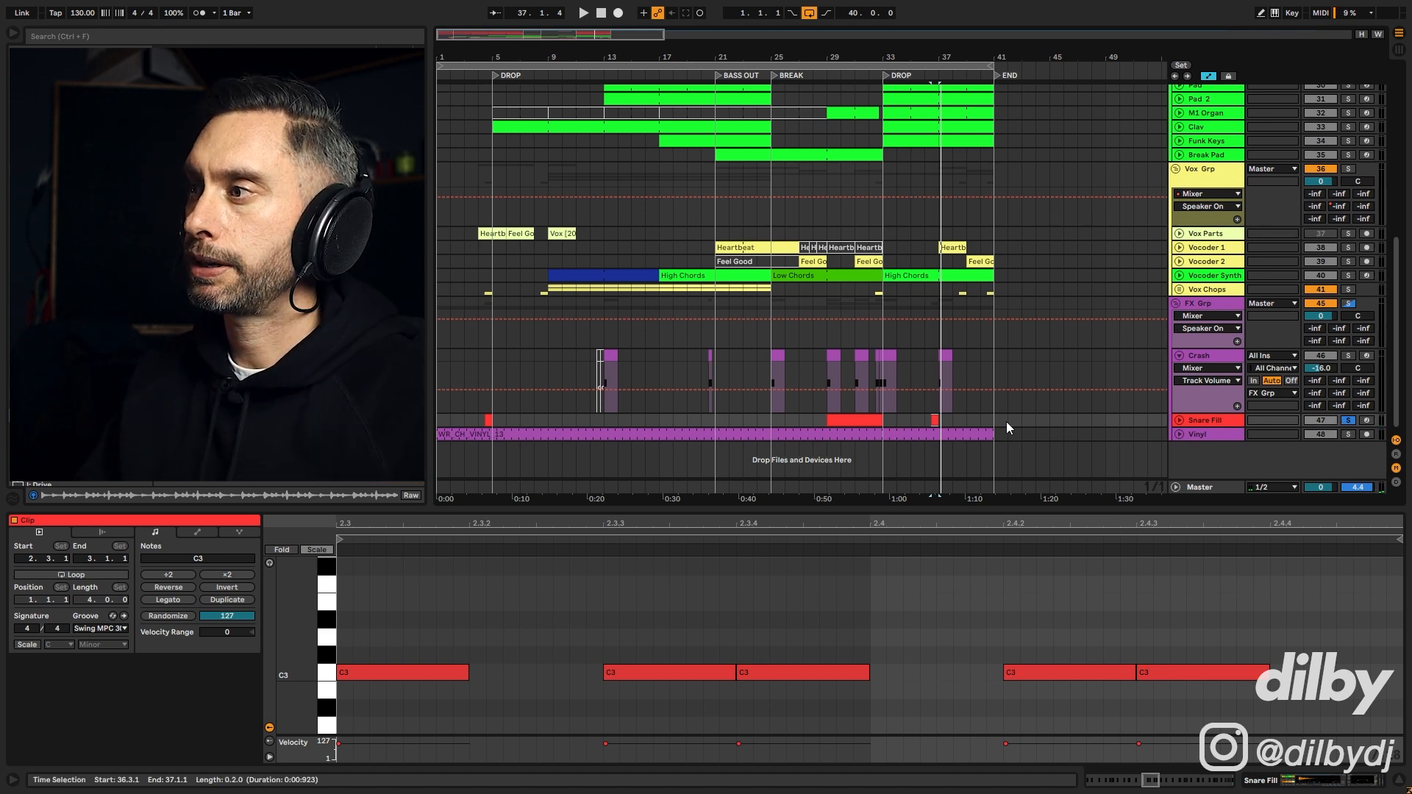
Step: Fold and solo the Crash track, and play its crashes at bar 37 and just before the bar 33 drop
left_click(1178, 356)
left_click(946, 356)
left_click(1348, 356)
key("space")
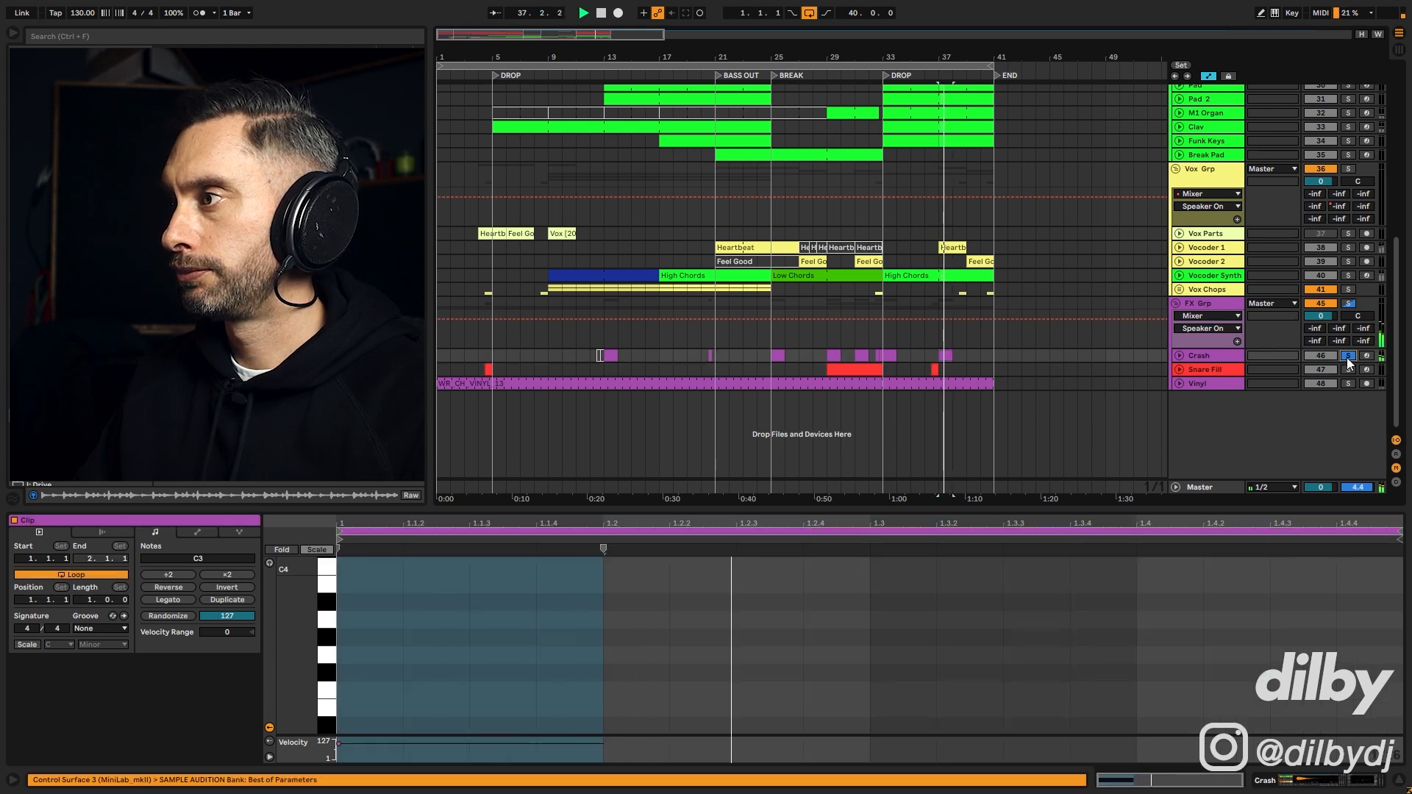
left_click(875, 356)
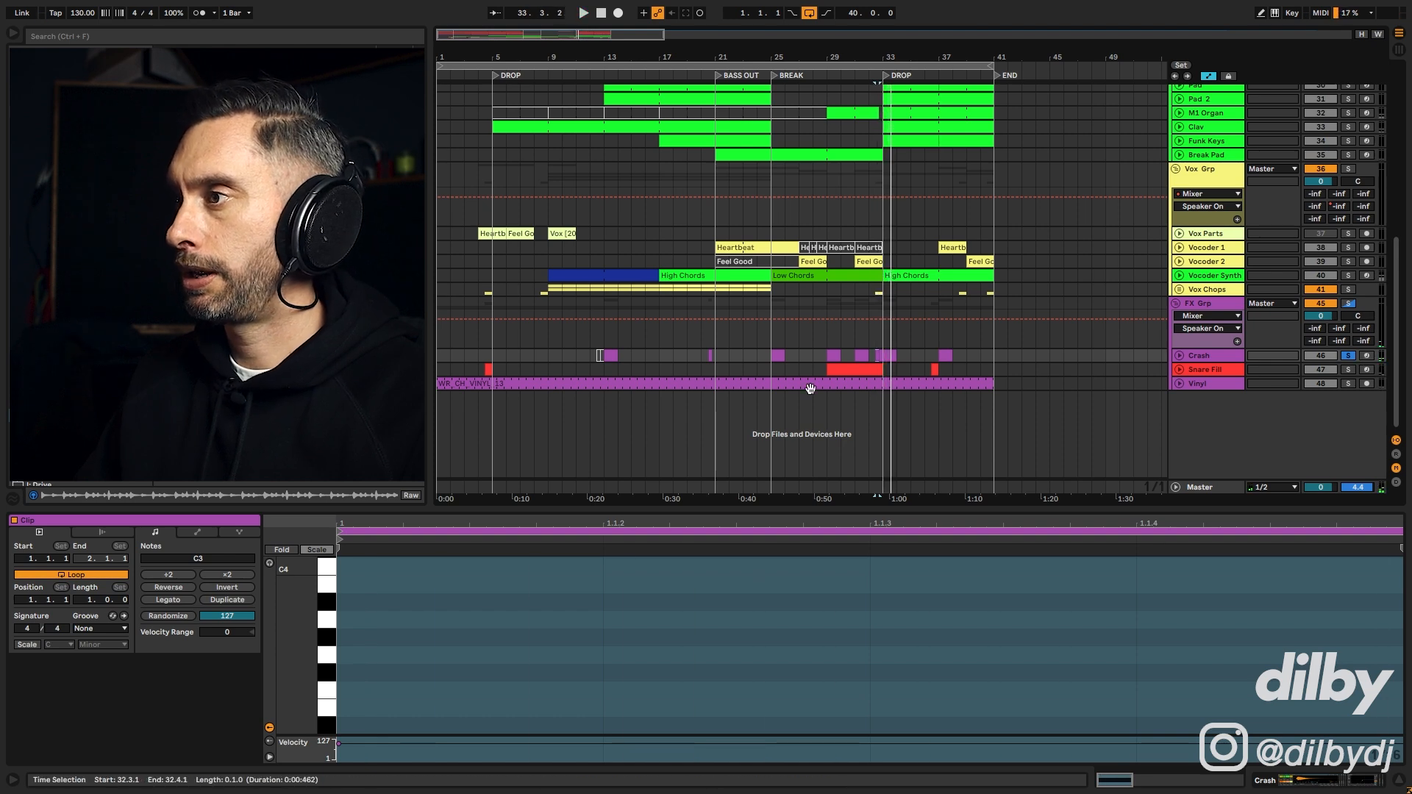
key("space")
Step: Open the WR_CH_VINYL_13 clip, solo the Vinyl track and play its noise from bar 1
left_click(671, 384)
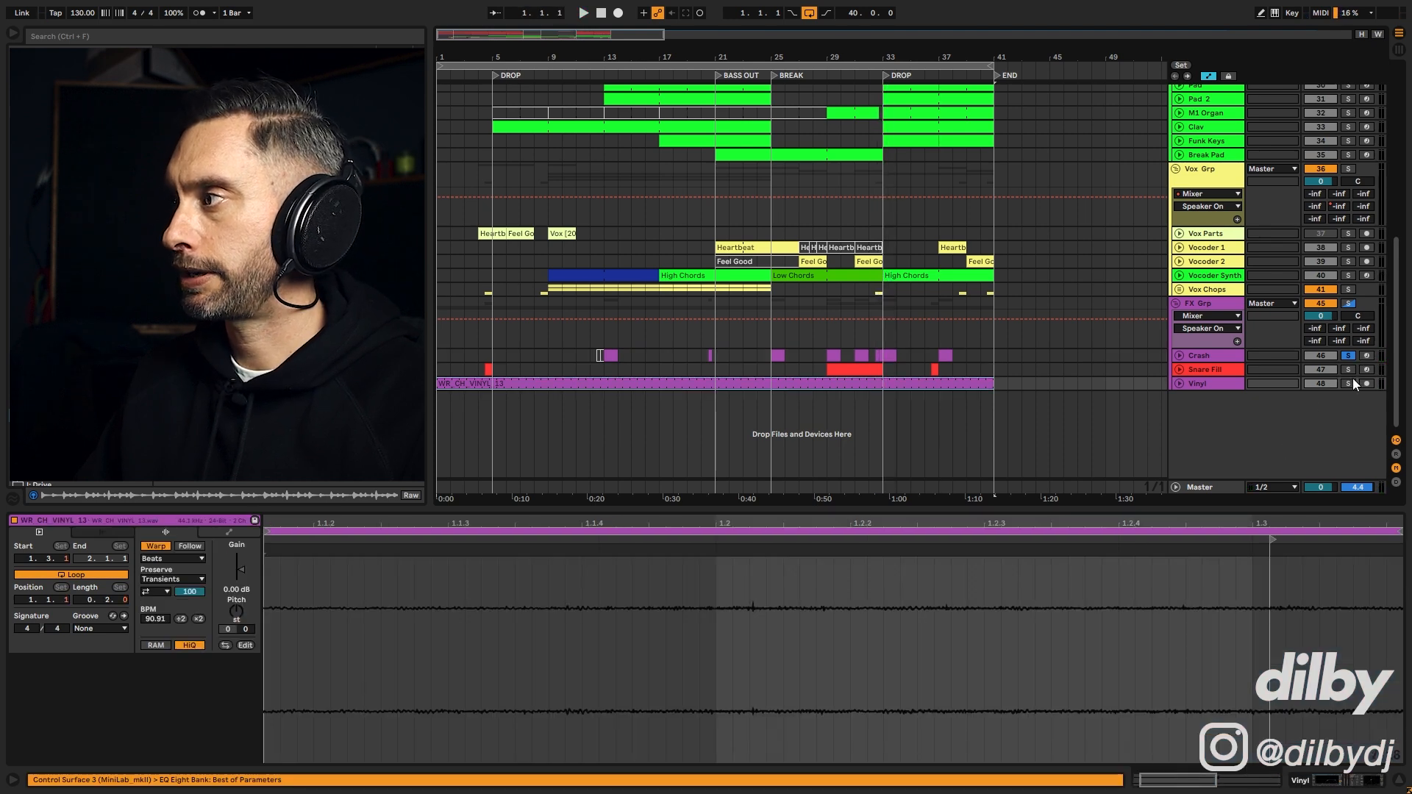
left_click(1348, 383)
key("space")
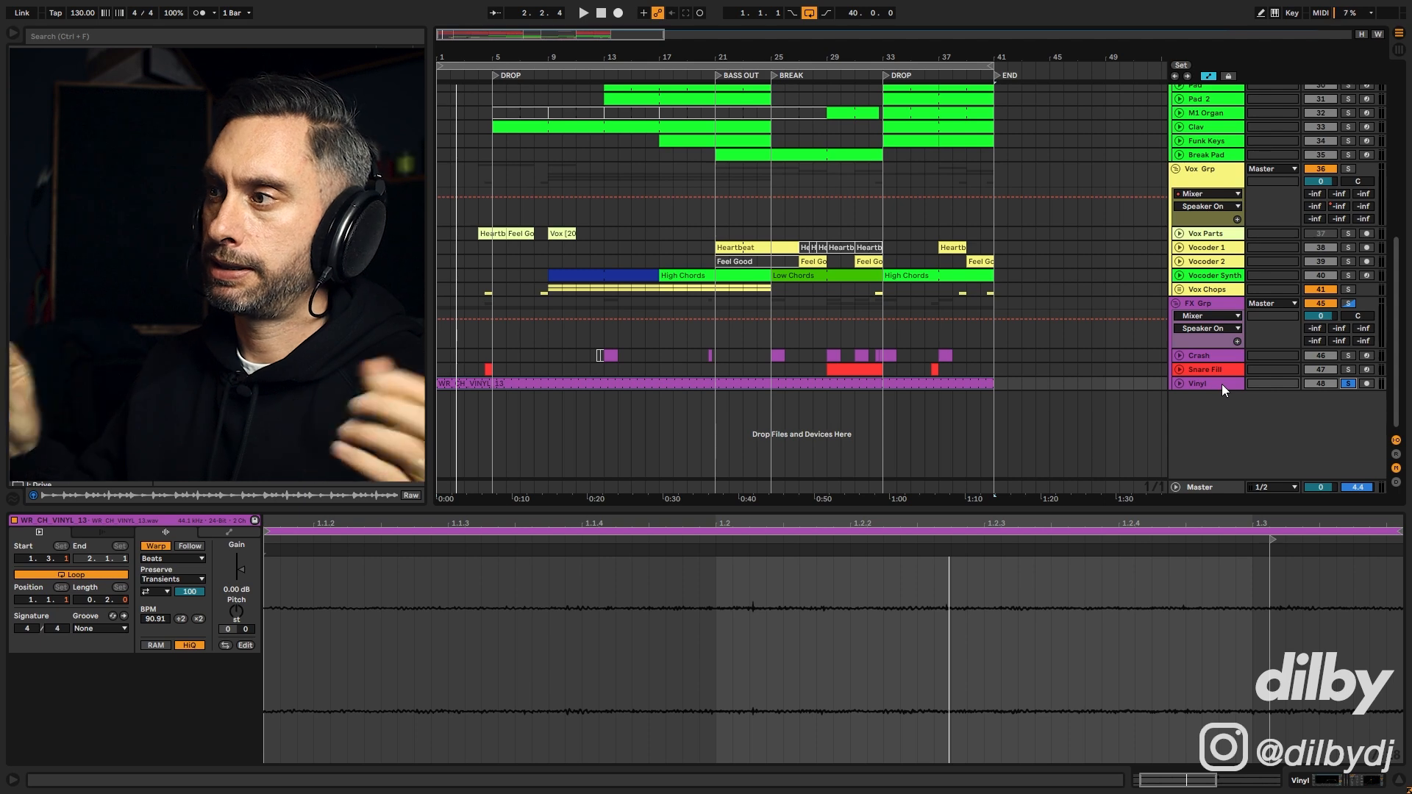
Step: Show the Vinyl track's device chain with EQ Eight and the SIDE CHAIN compressor
scroll(732, 261, "up", 5)
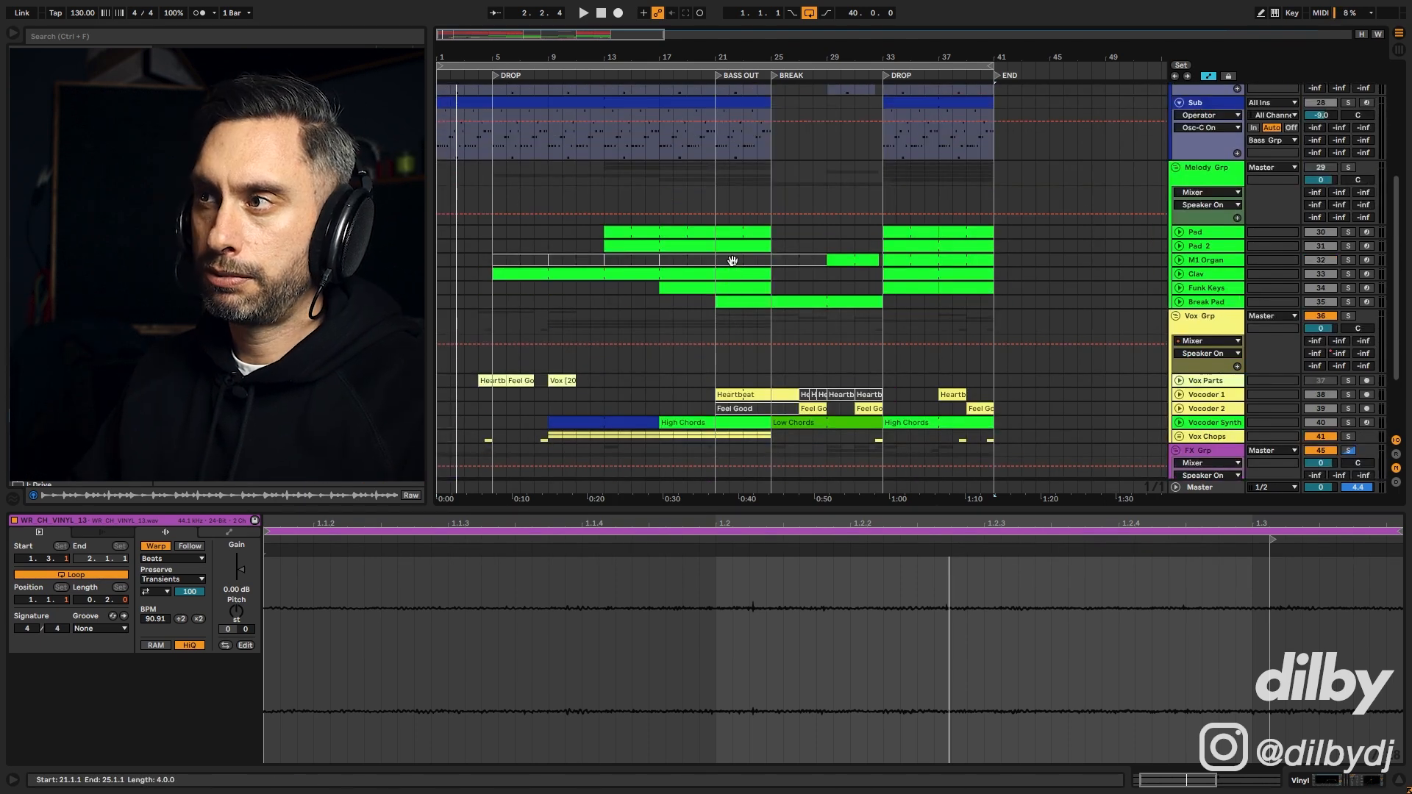
scroll(732, 262, "up", 2)
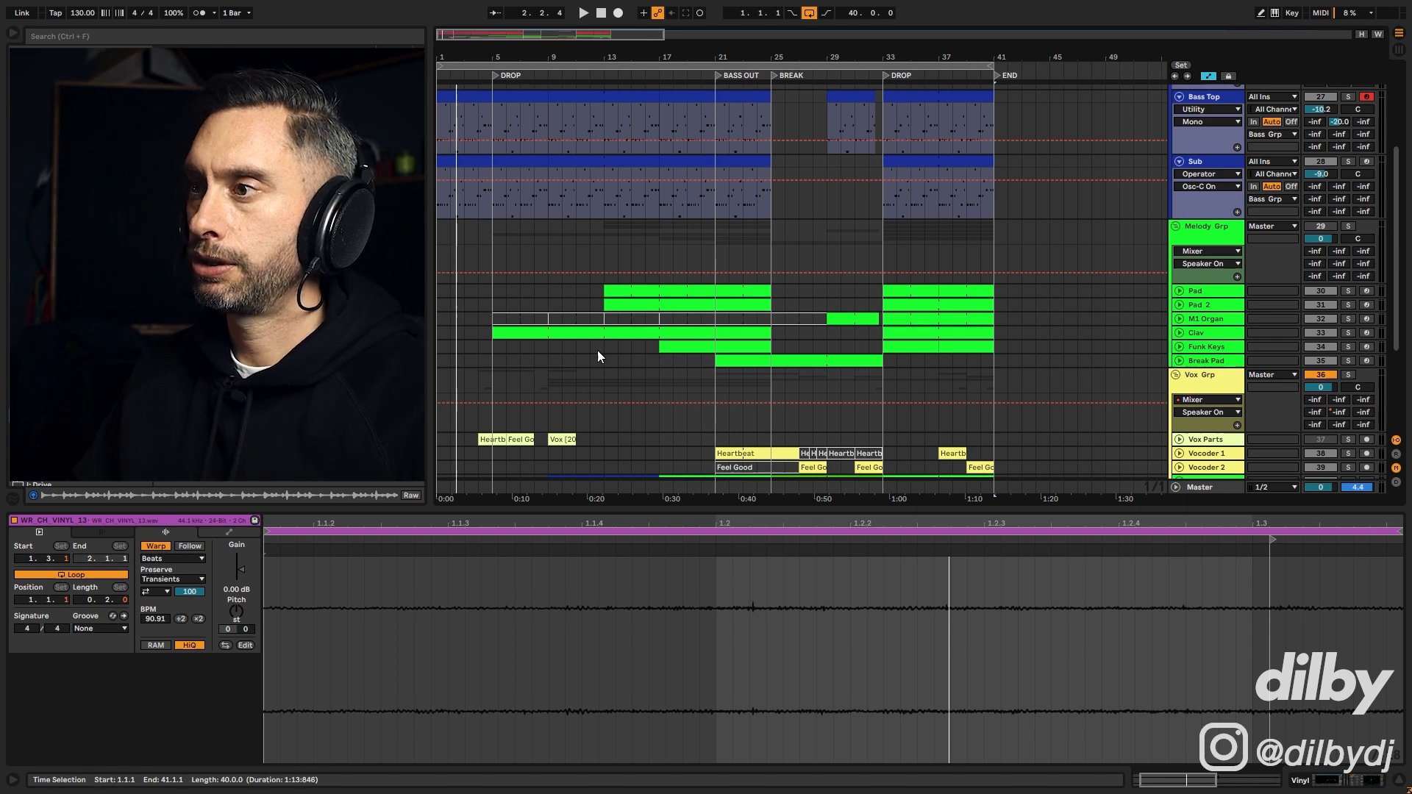
scroll(599, 357, "down", 5)
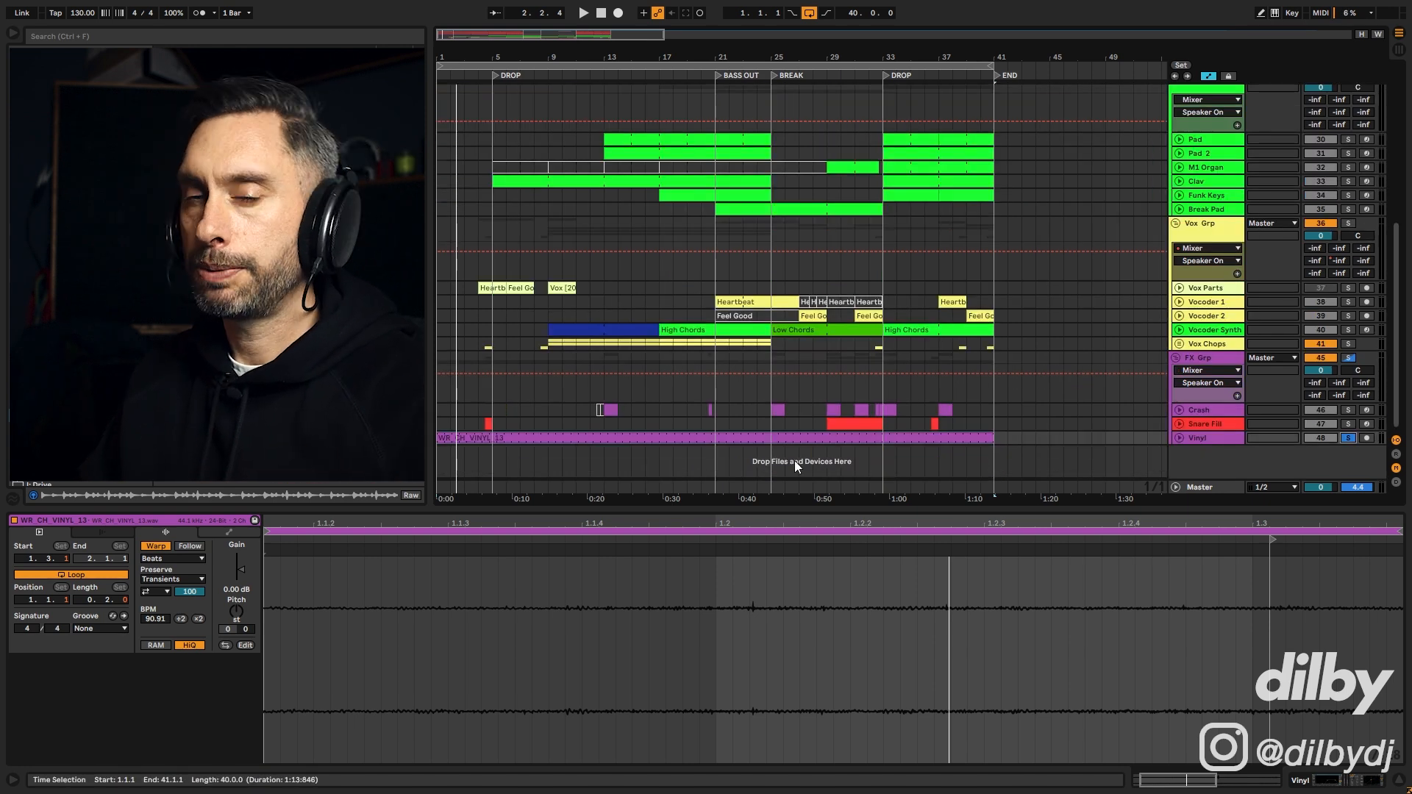
left_click(1197, 435)
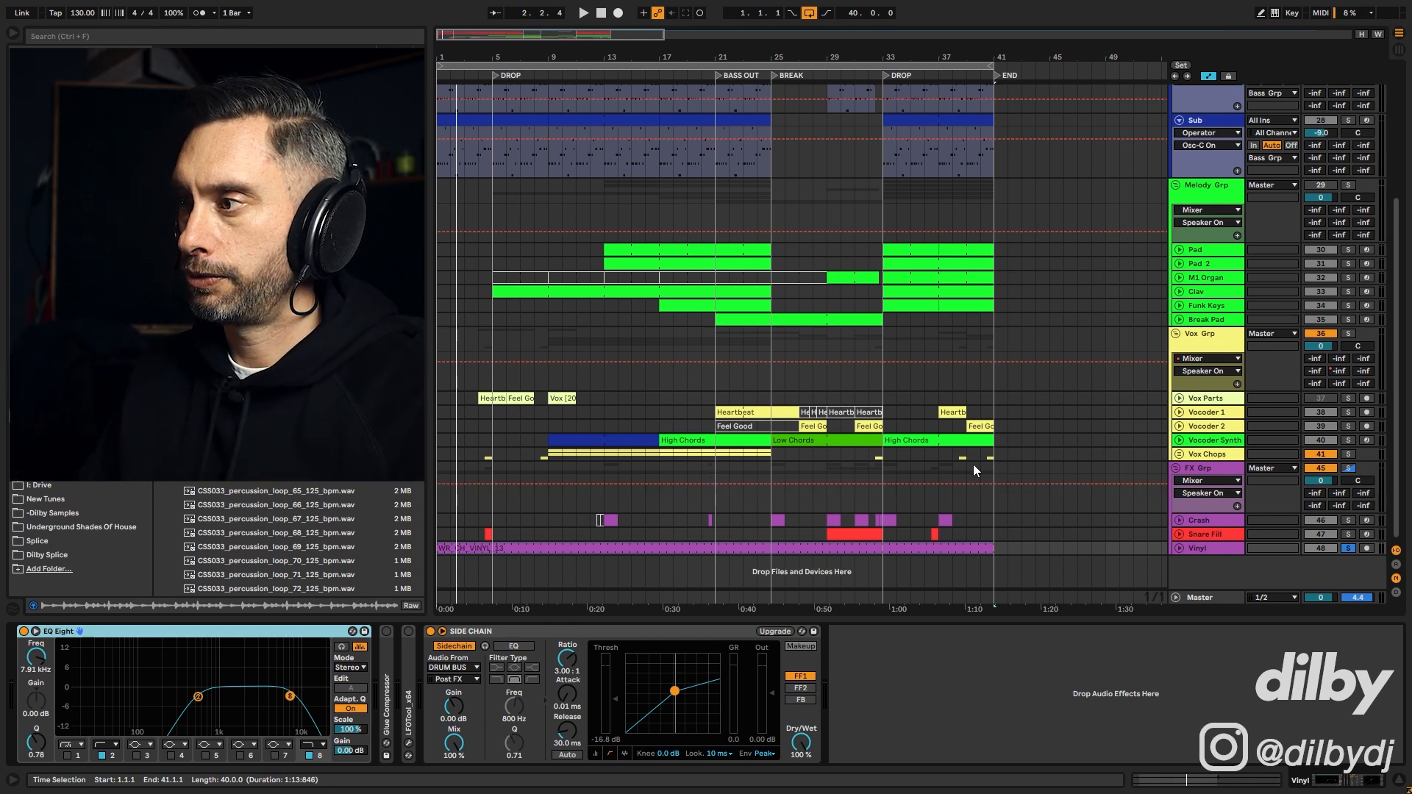
Step: Fold all groups except Melody Grp and open the Clav clip at bar 5
left_click_drag(769, 497, 870, 496)
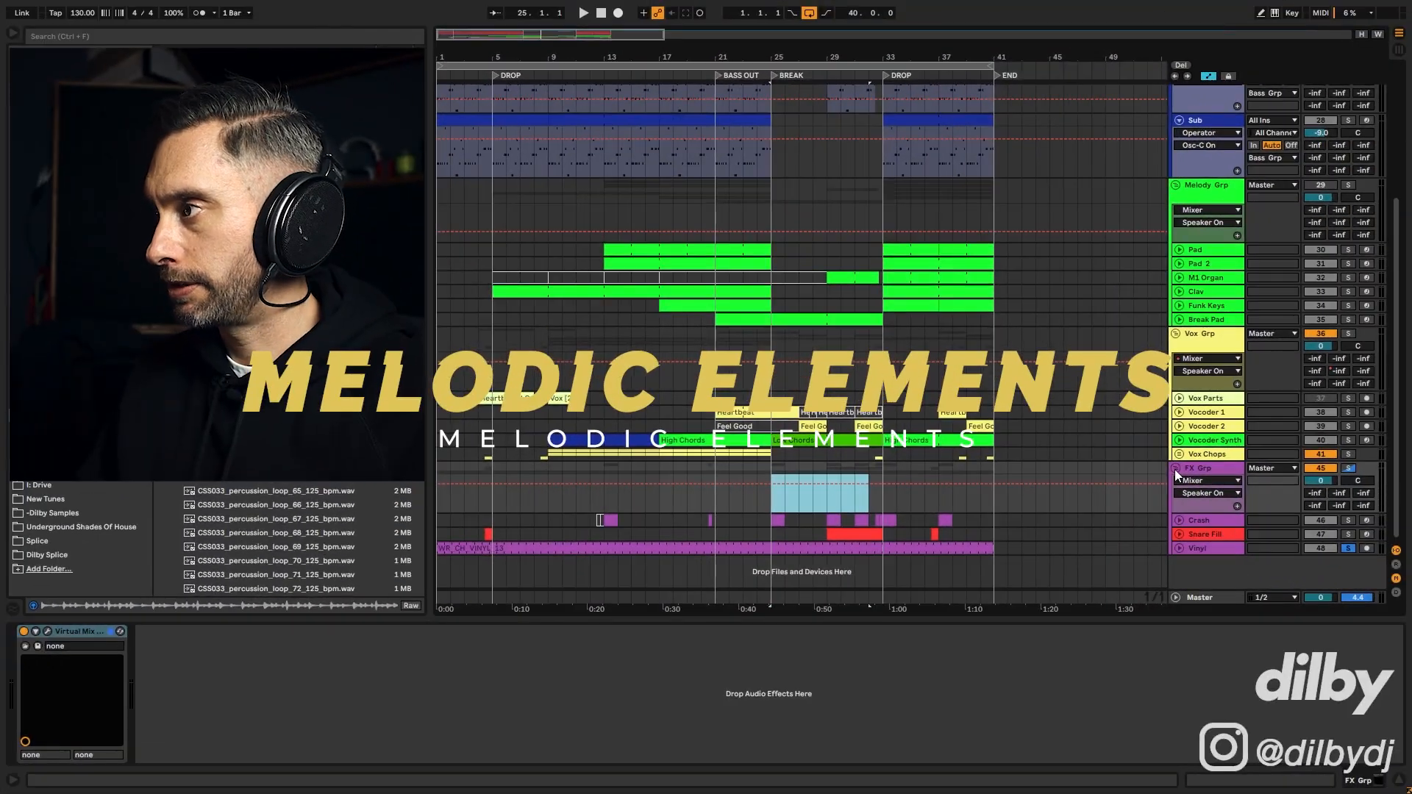
left_click(1175, 469, "alt")
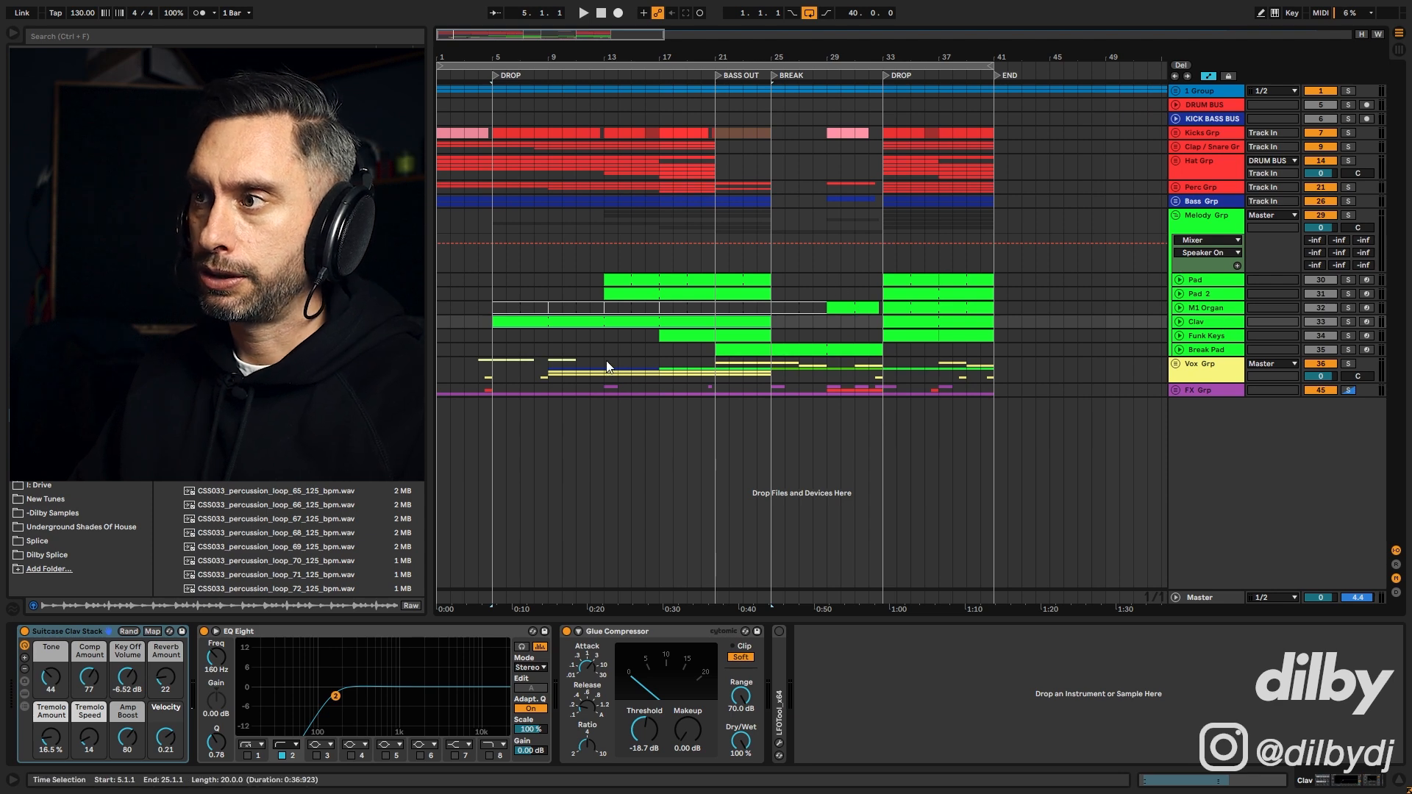
double_click(570, 322)
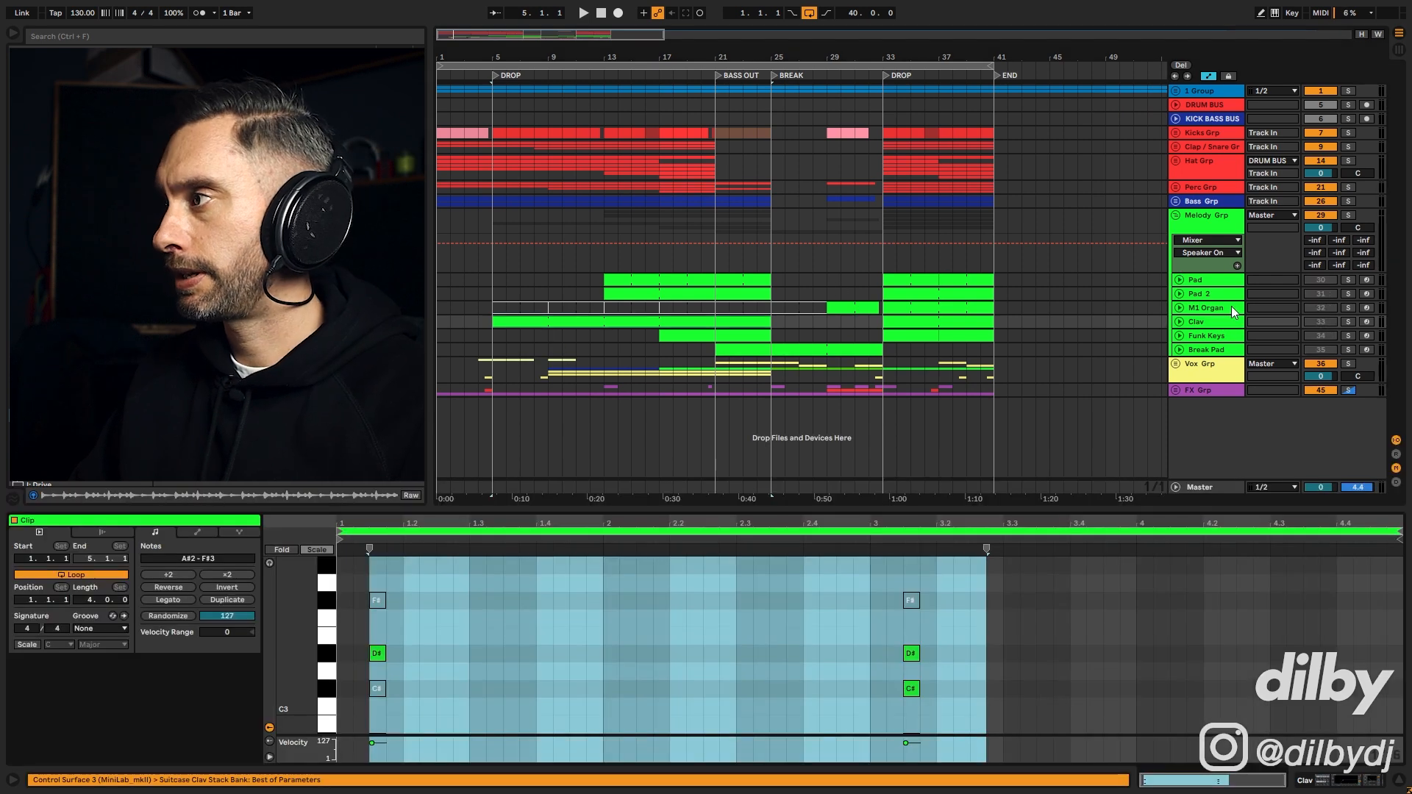
Step: Solo Clav, play its stabs from bar 5, and select the A#2 and C#3 notes of both chords
left_click(1347, 322)
key("space")
scroll(928, 682, "down", 1)
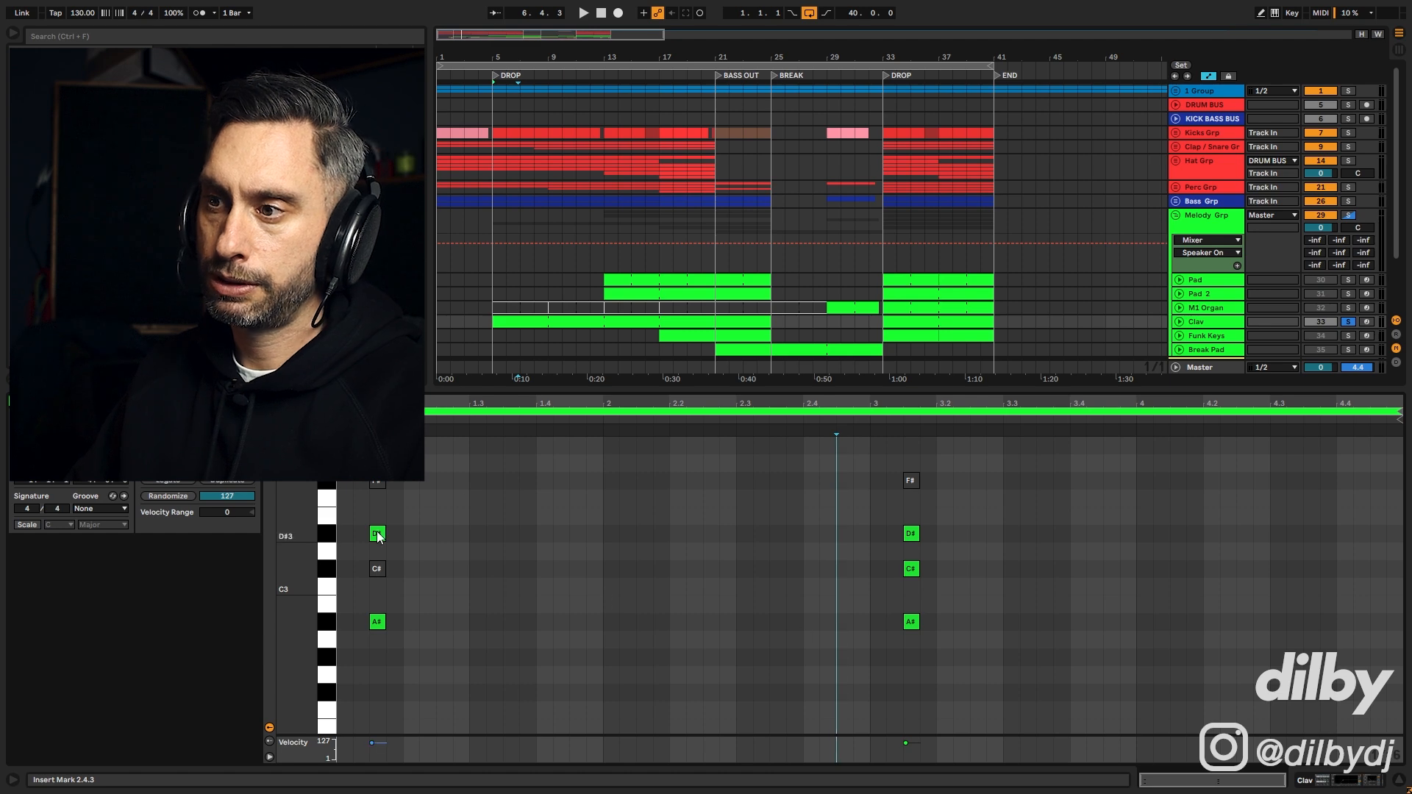
left_click_drag(376, 556, 973, 626)
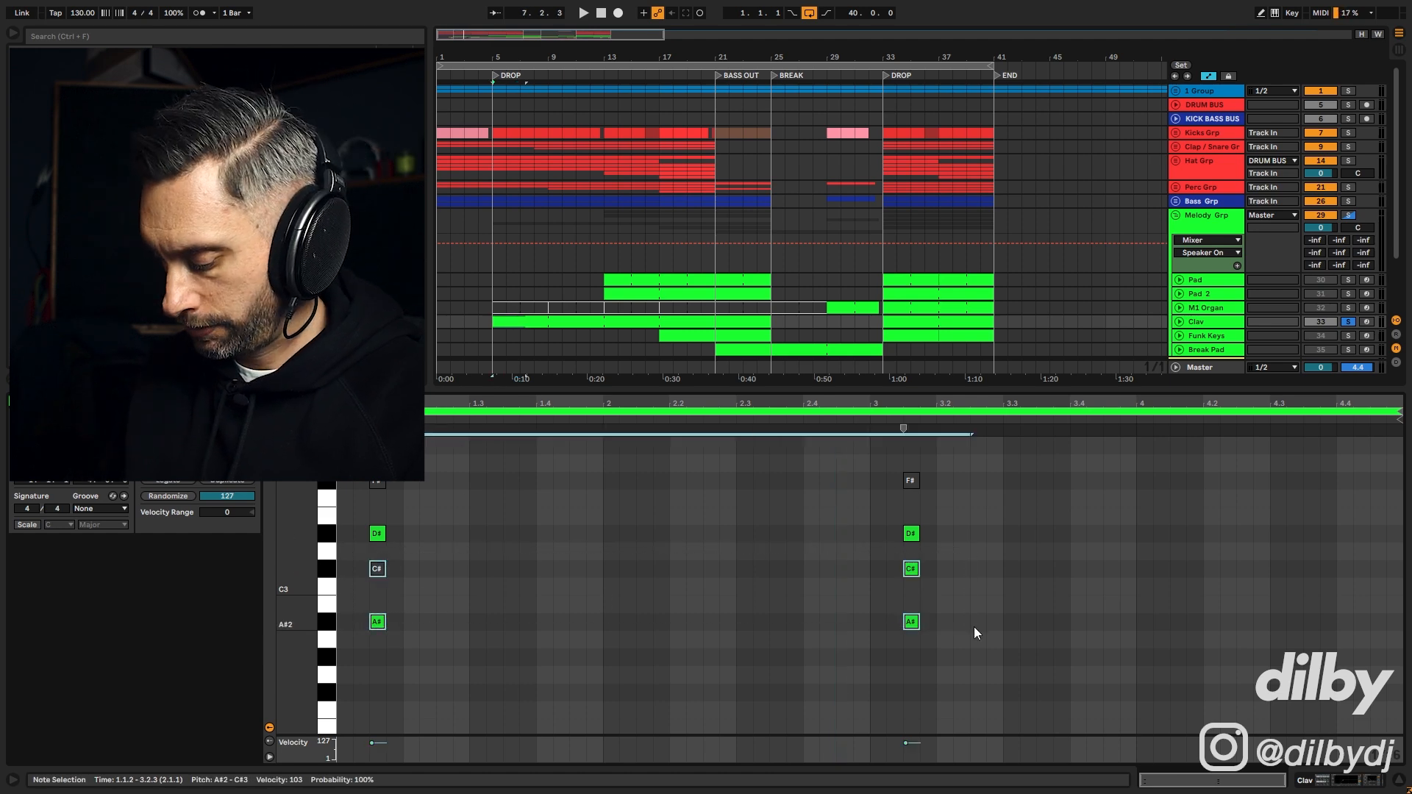
scroll(608, 677, "up", 3)
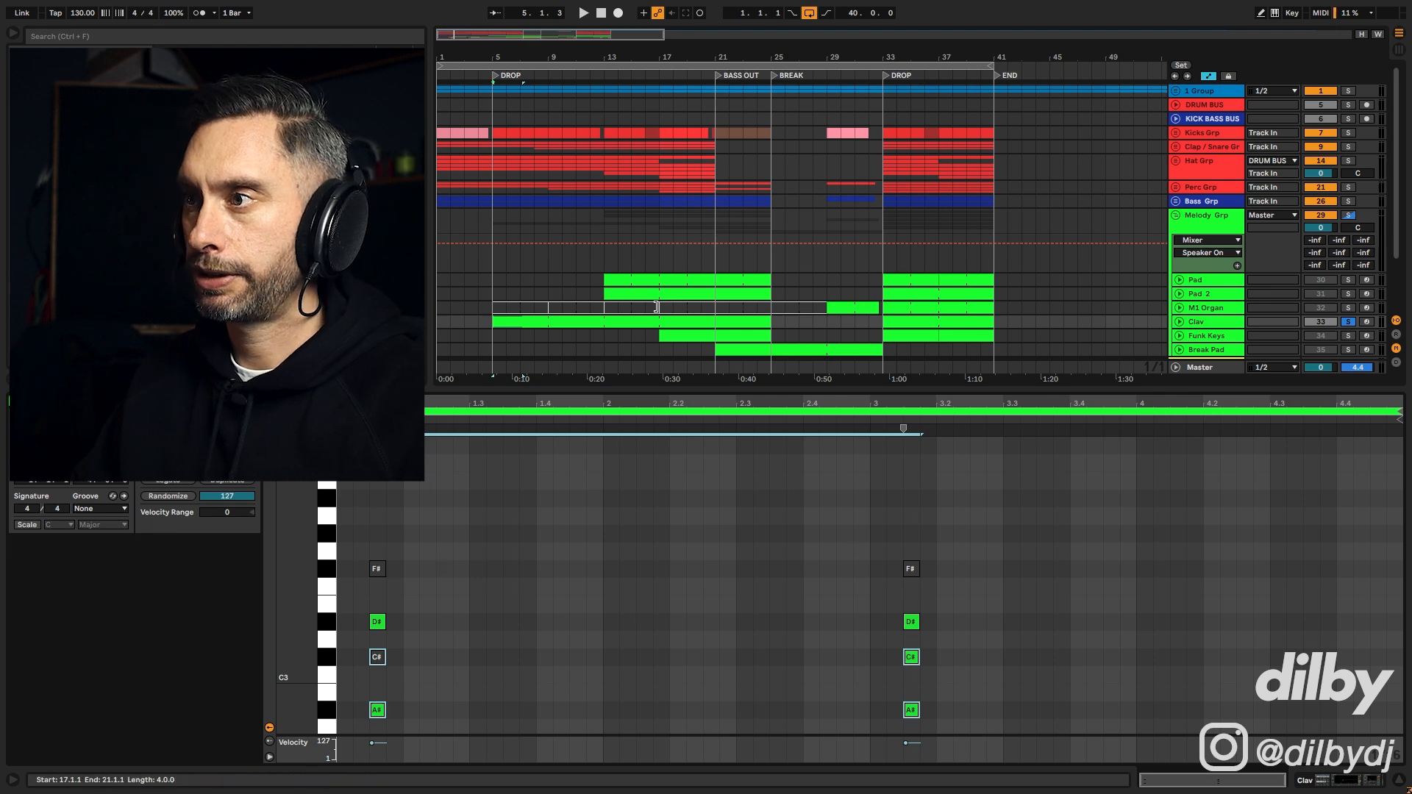
Step: Play the Clav part together with the full mix from bar 5 and clear the note selection
key("space")
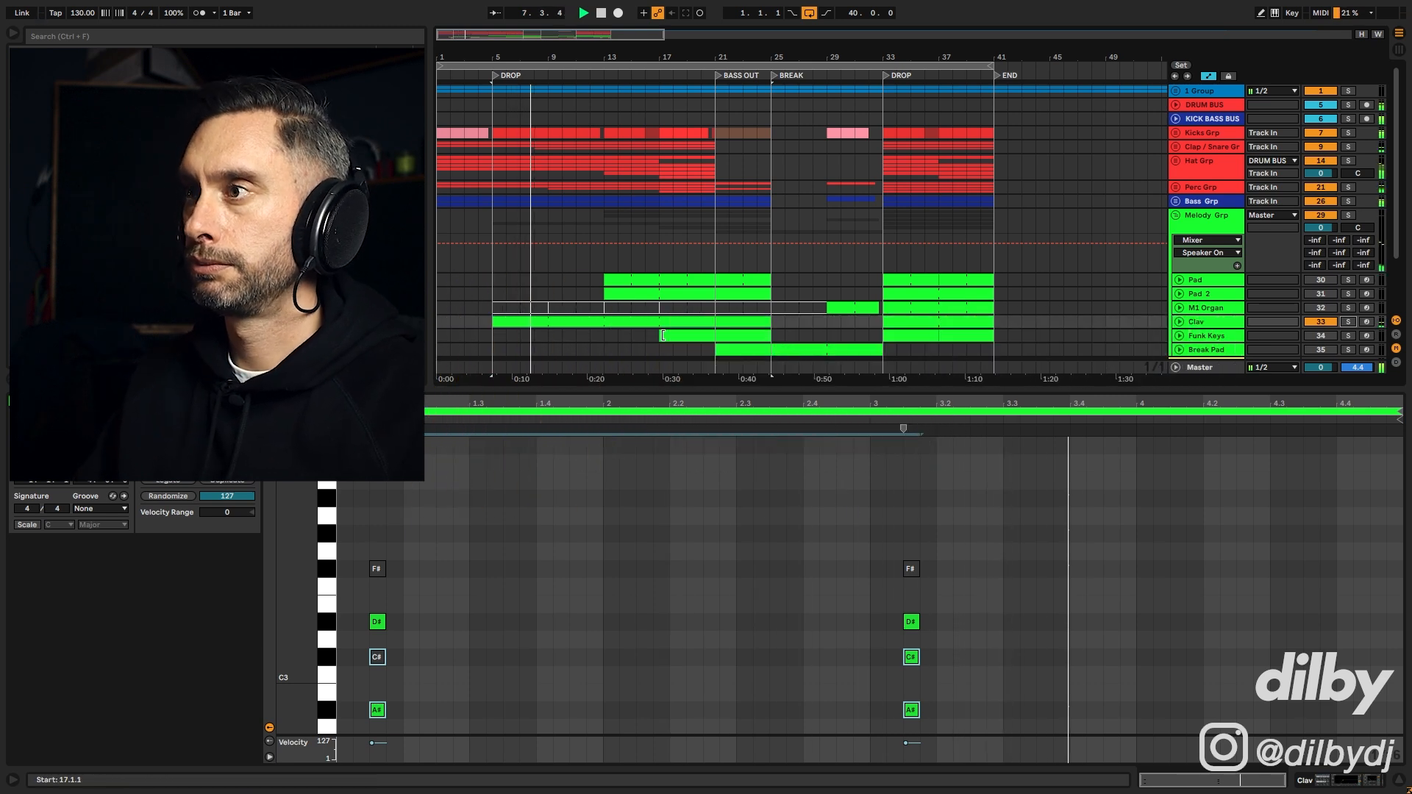
scroll(639, 293, "down", 5)
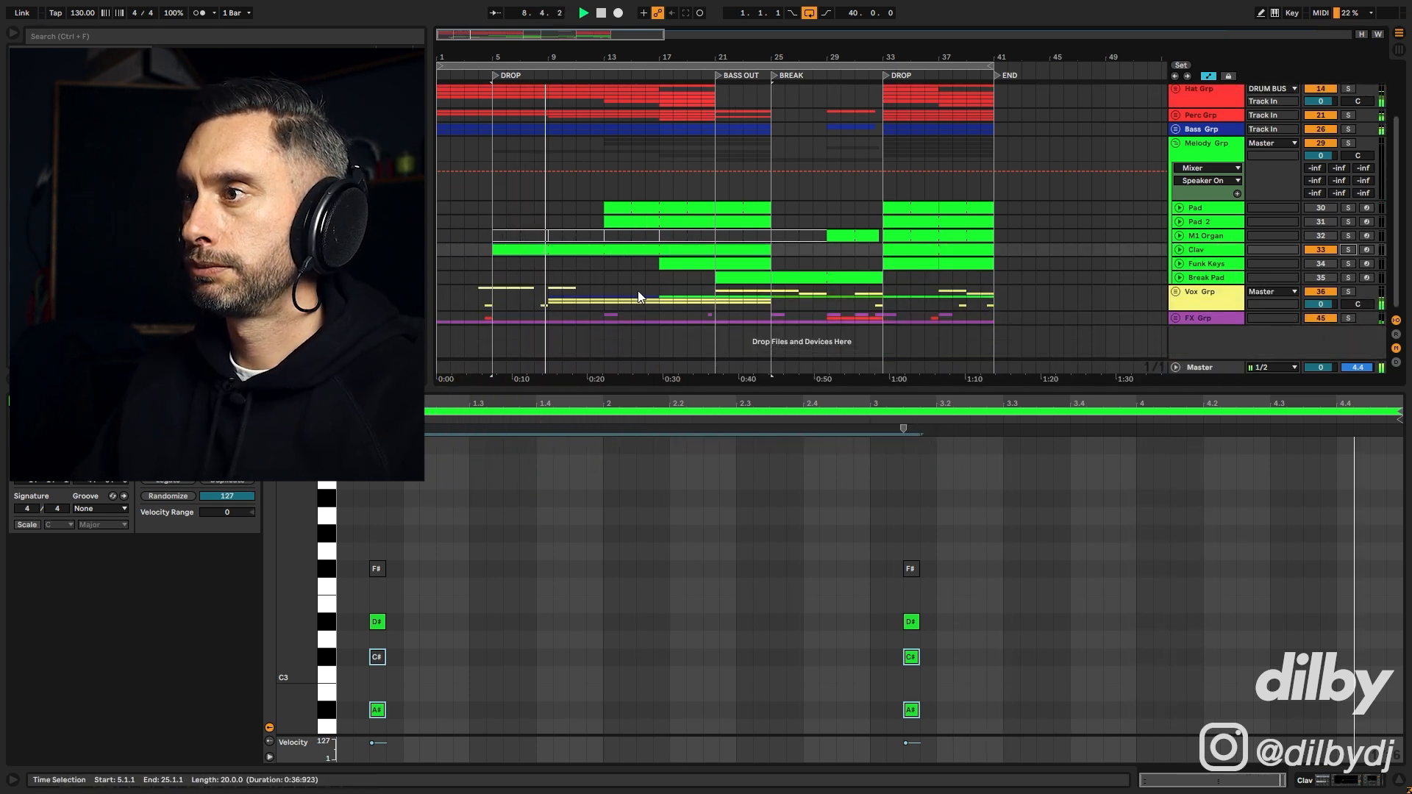
left_click(629, 500)
key("space")
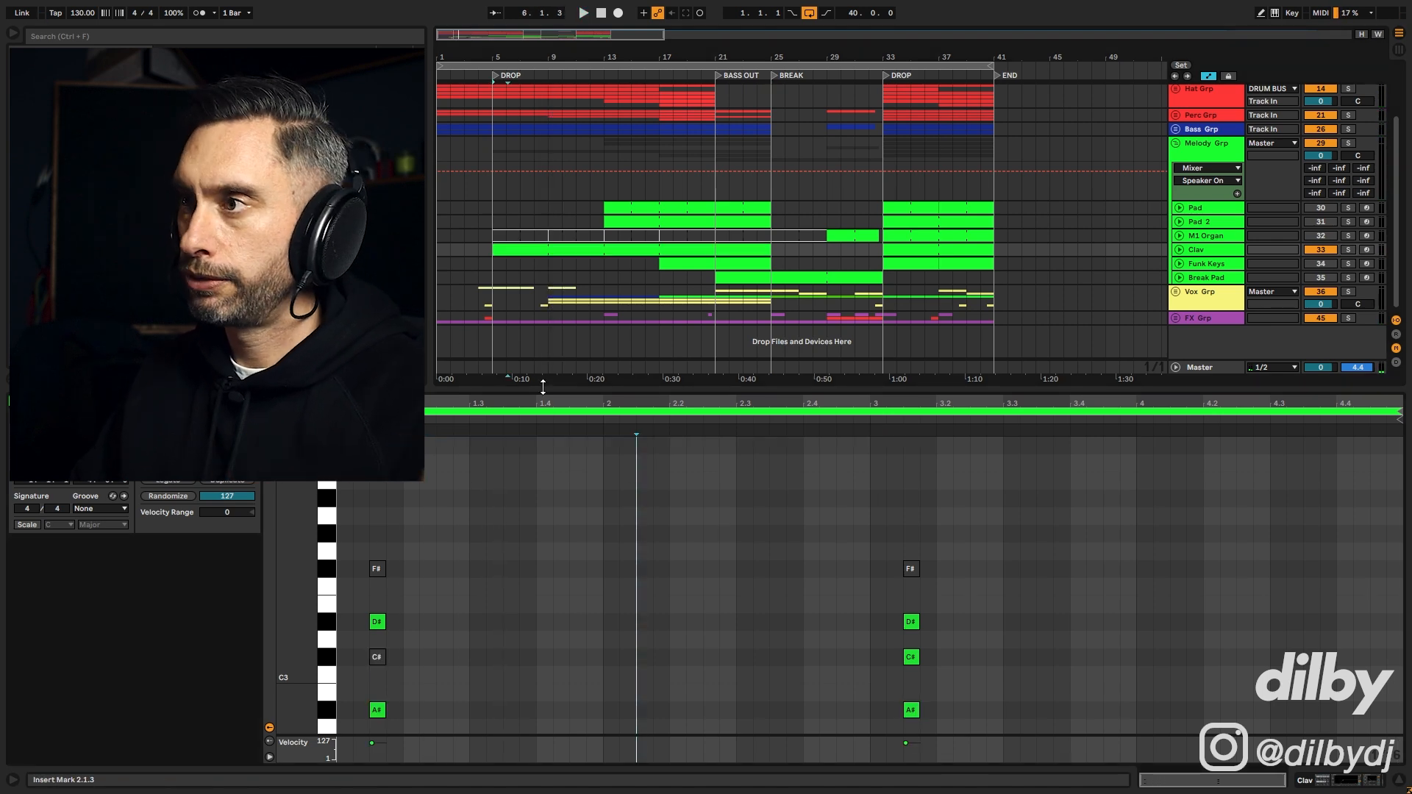
Step: Select the Pad and Pad 2 tracks and unfold them together with Clav
left_click(590, 209)
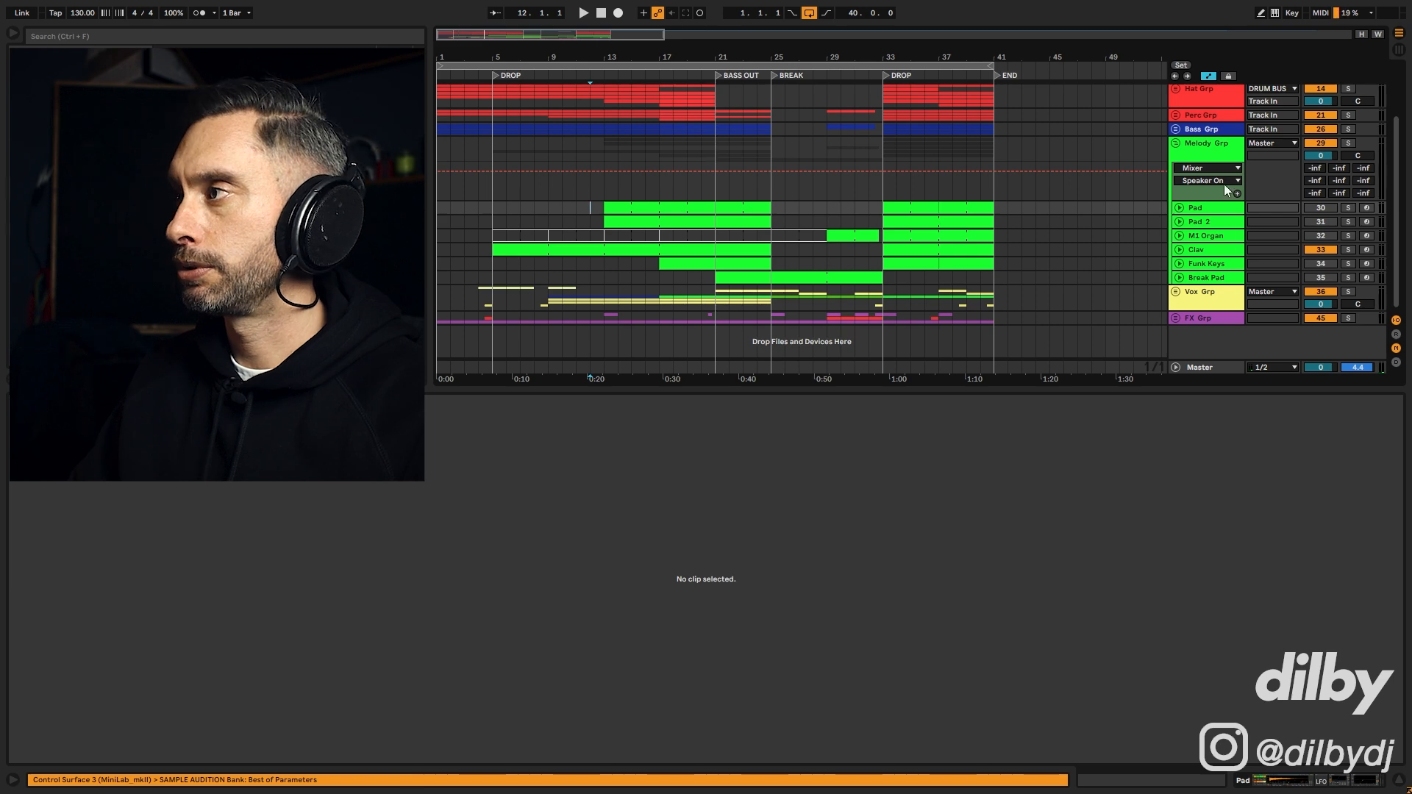
left_click(1218, 225, "shift")
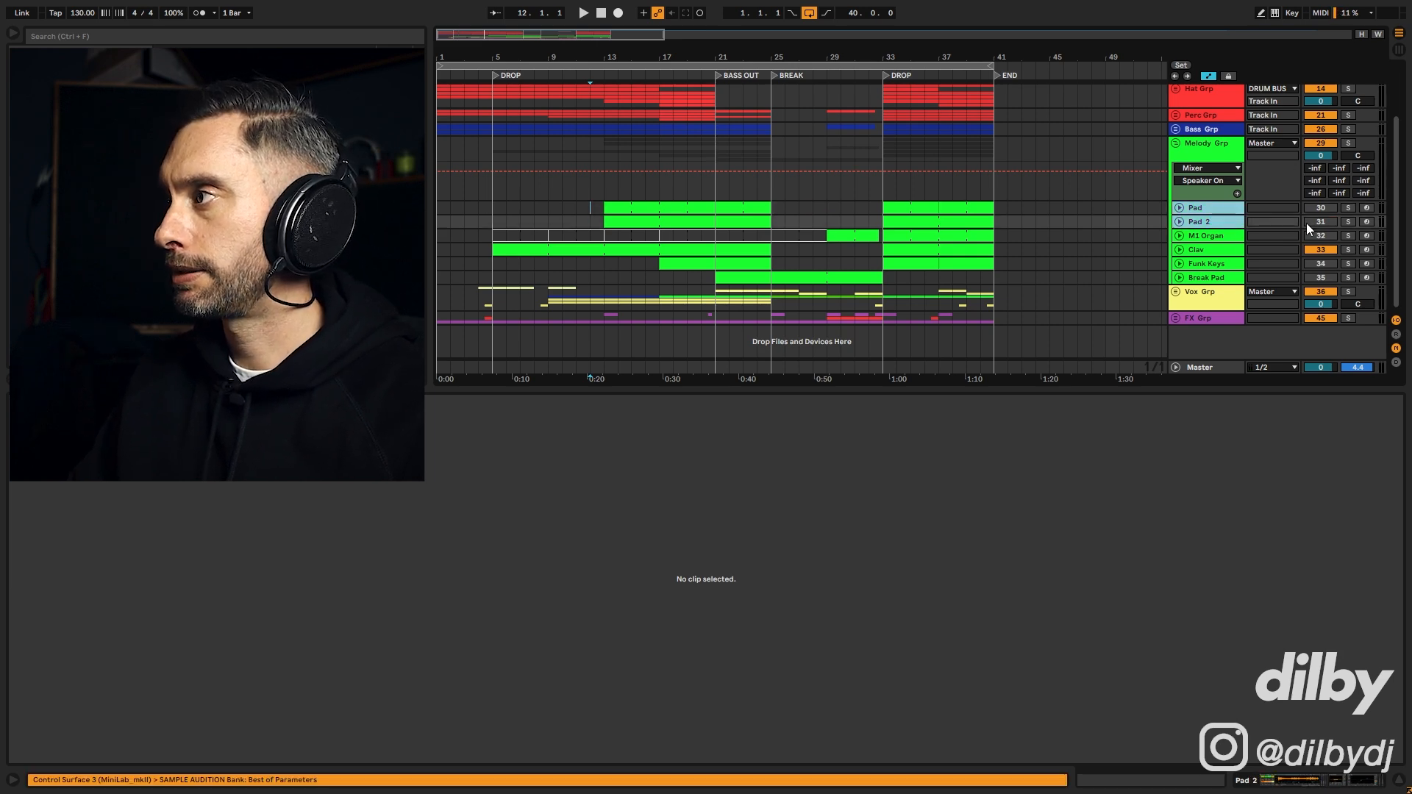
left_click(1311, 223)
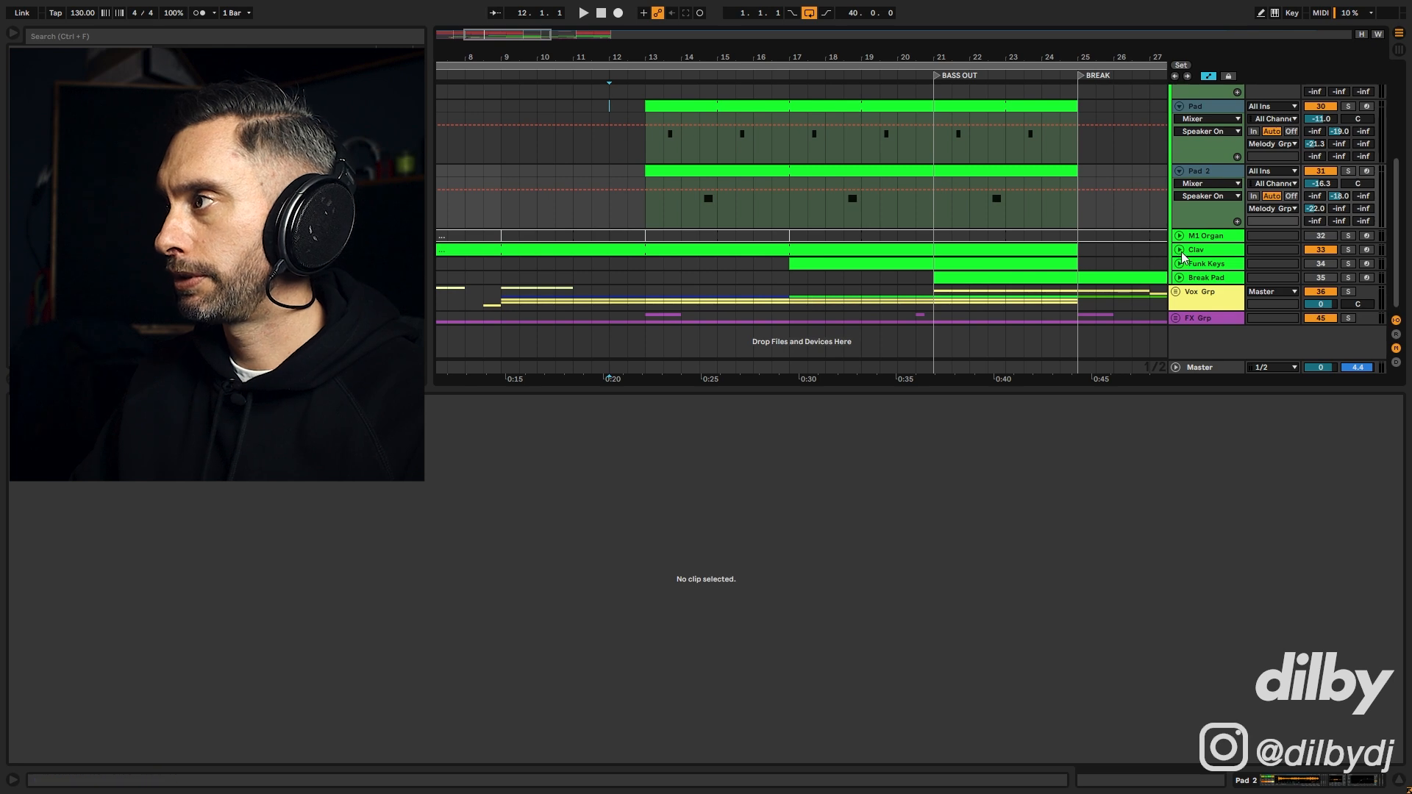
left_click(1180, 251)
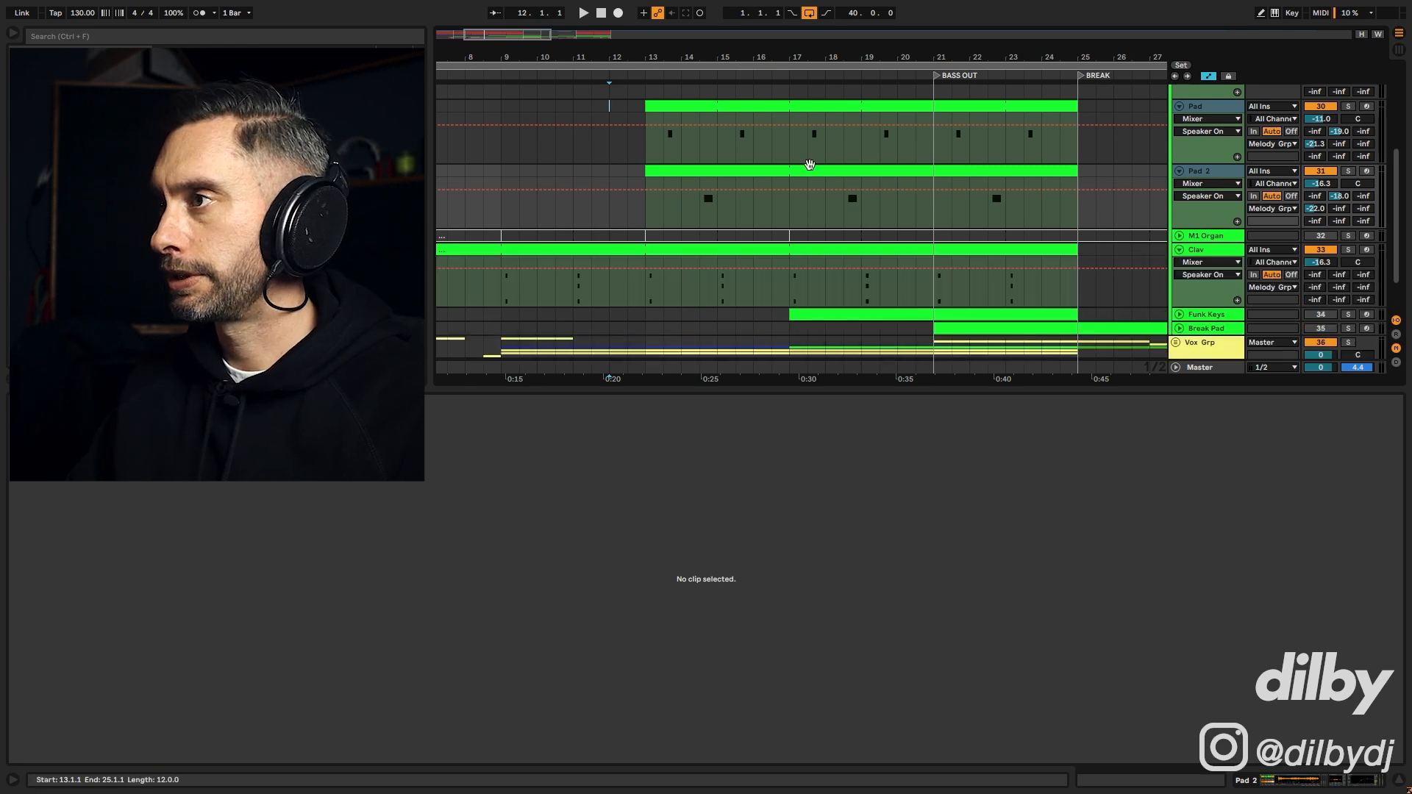
Step: Play both pads with Clav from bar 13 with Melody Grp soloed, and enlarge the arrangement view
left_click(646, 211)
key("space")
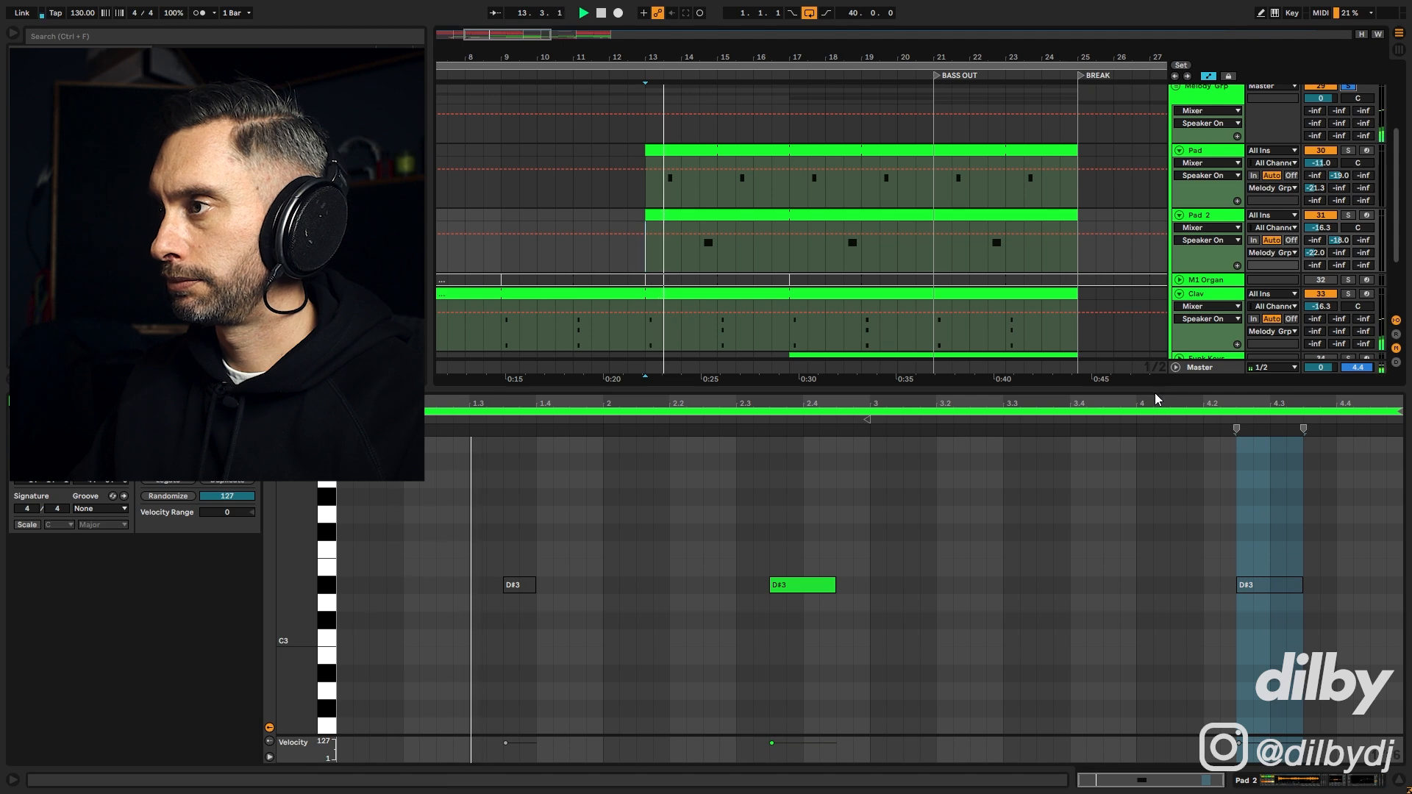
left_click_drag(1151, 388, 1153, 487)
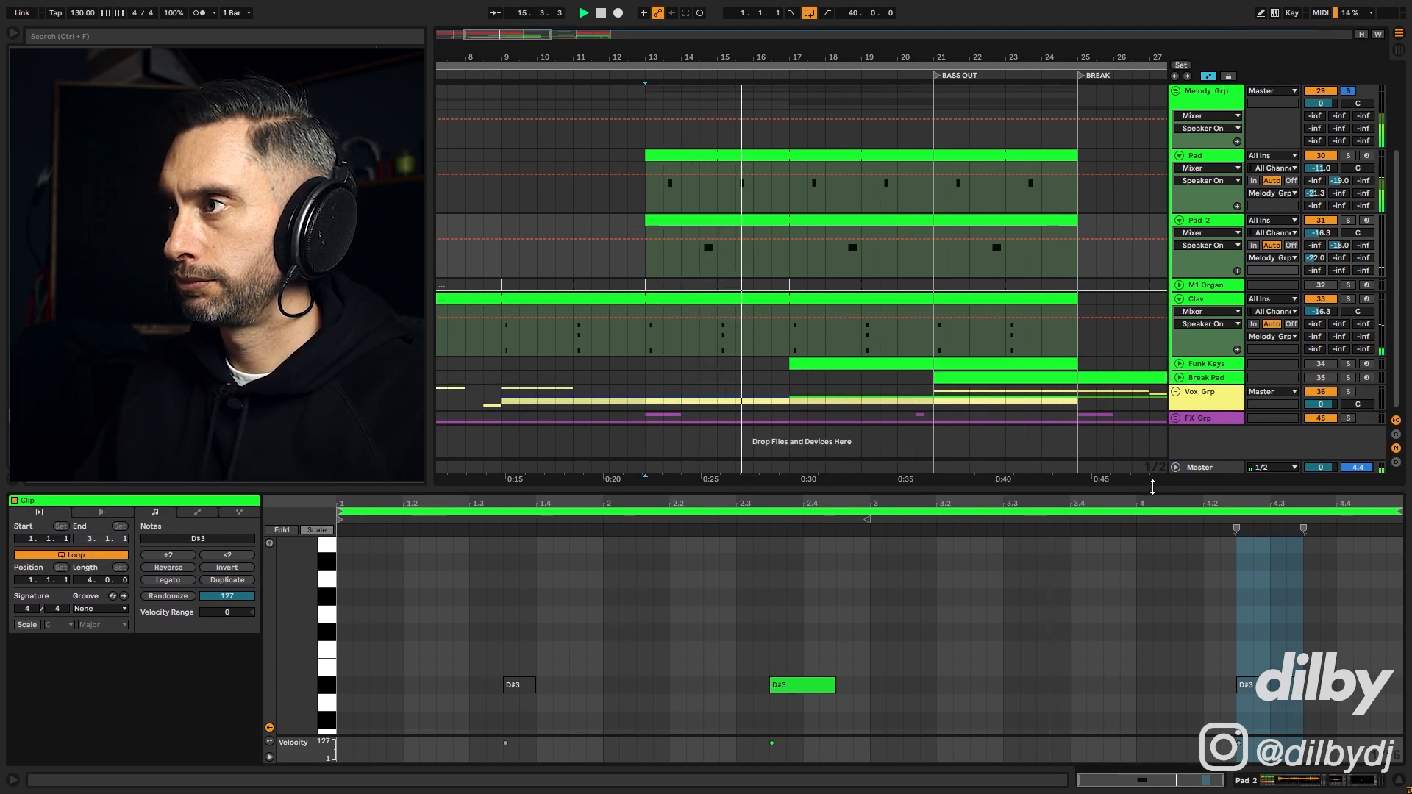
Step: Open the Pad clip at bar 13 and examine its sampler's controls, selecting the LFO modulation of the filter
left_click(677, 156)
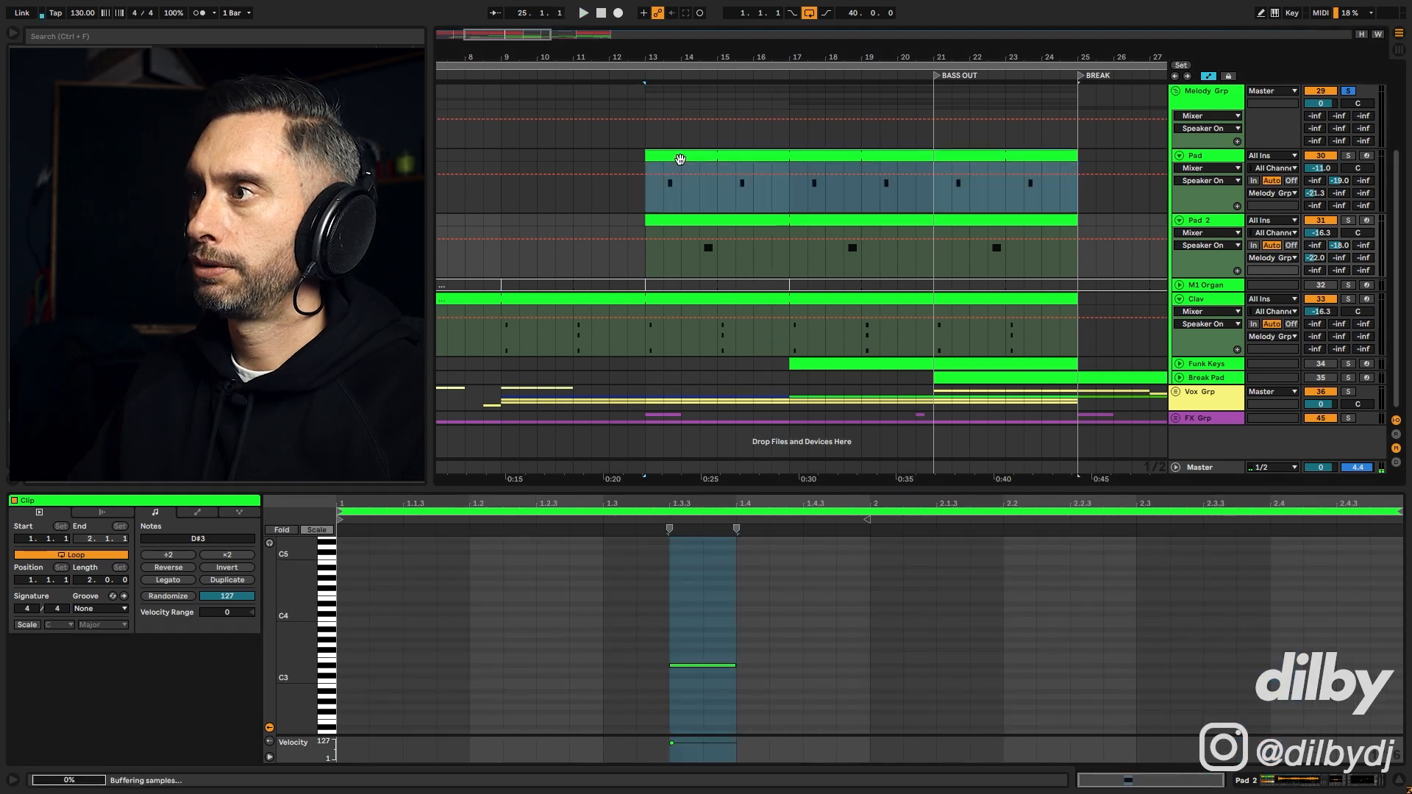
left_click(1228, 165)
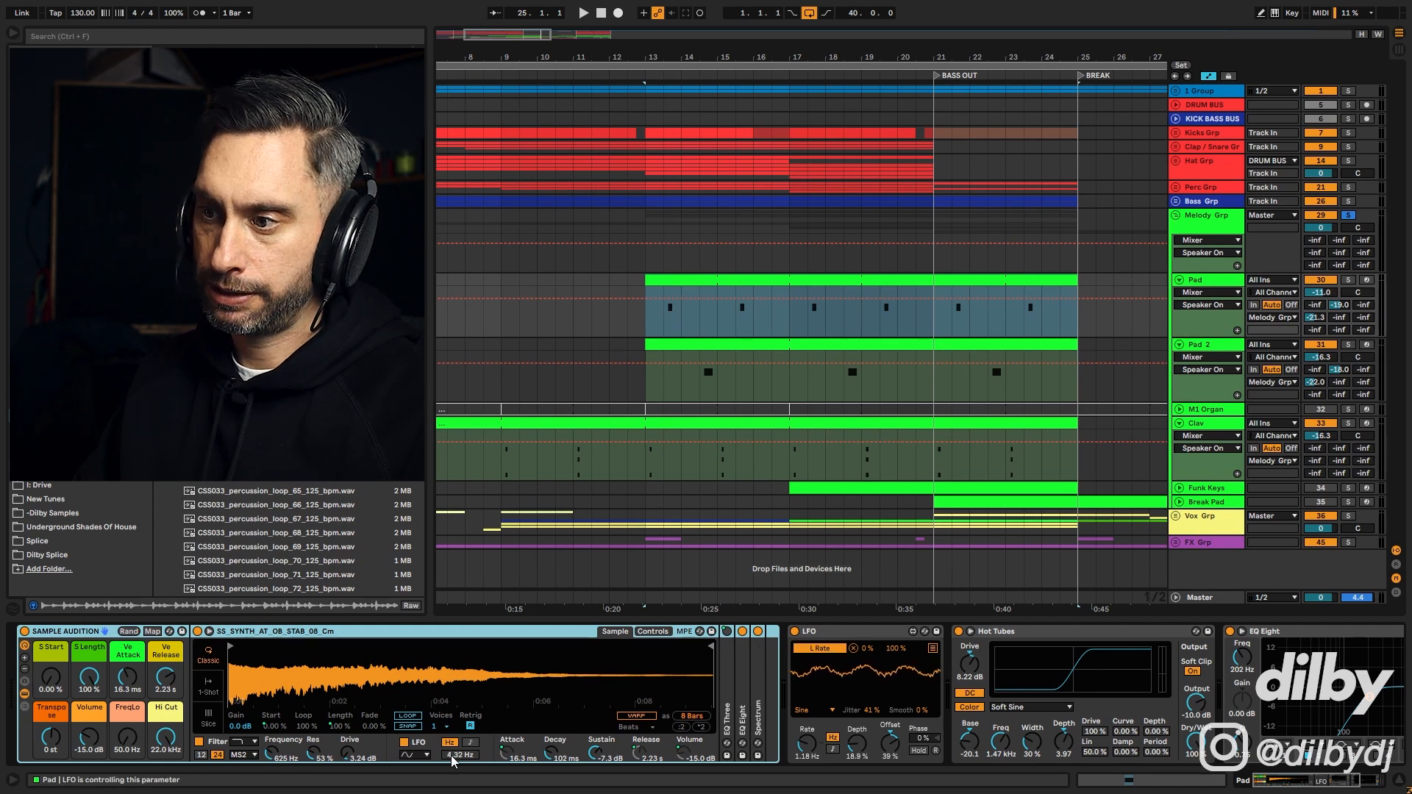
left_click(652, 631)
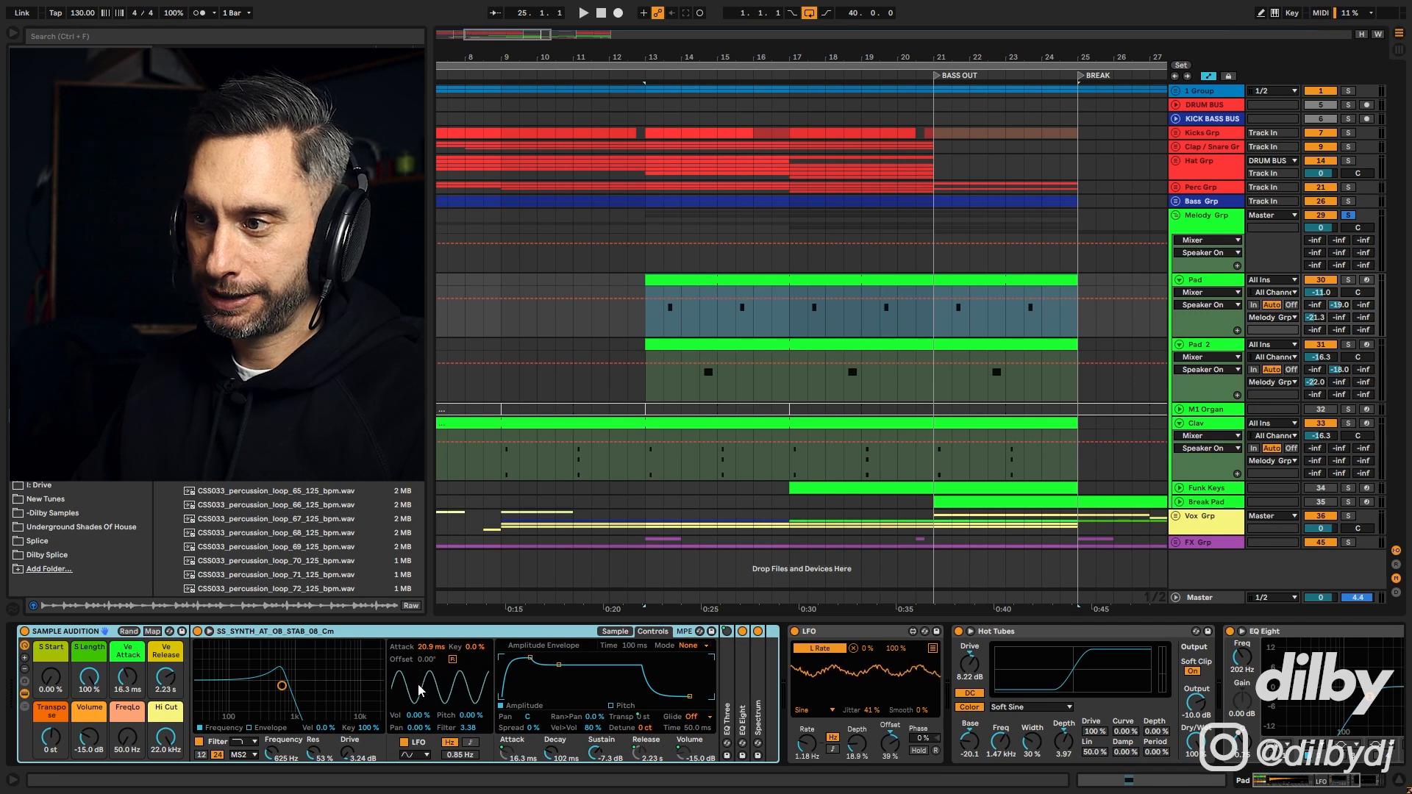
left_click(468, 728)
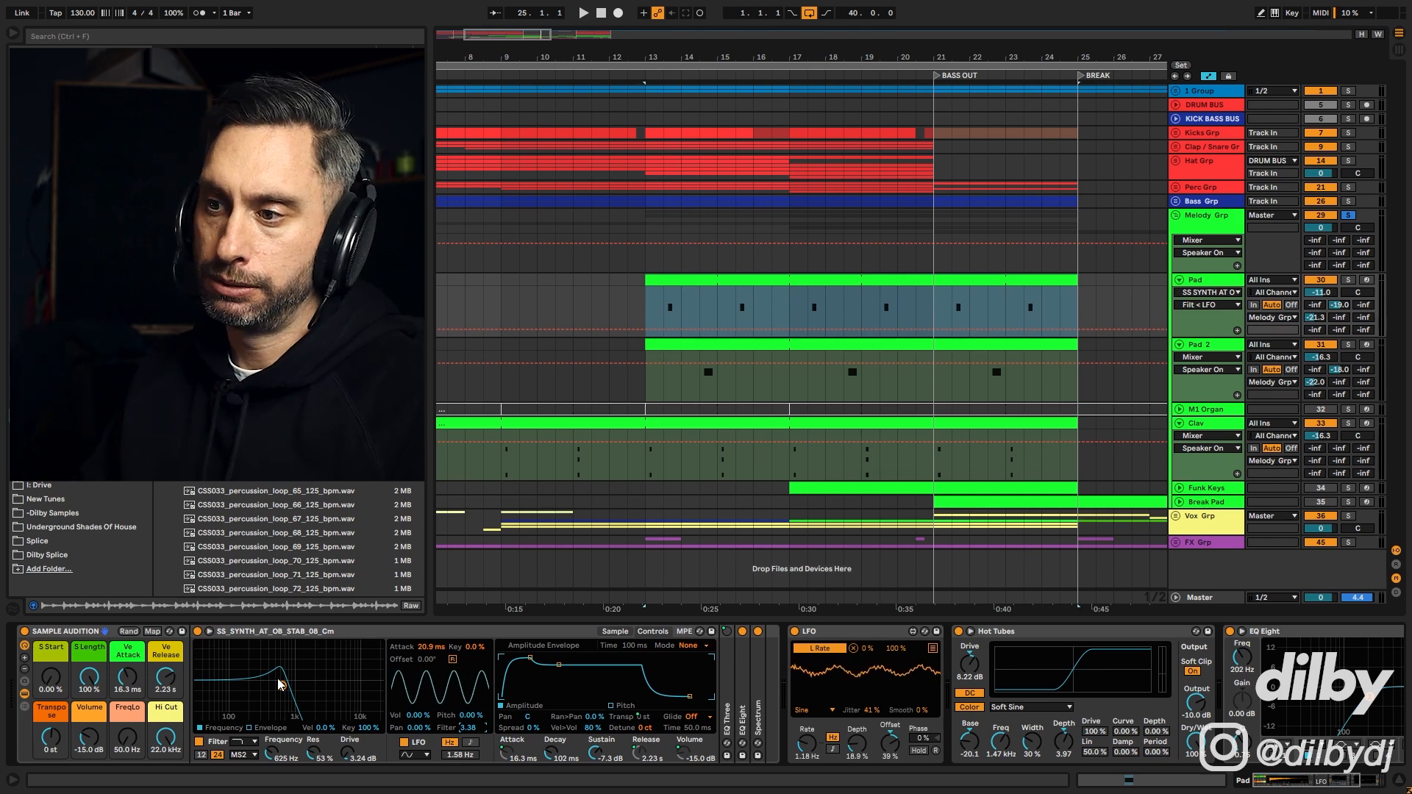
Step: Place the insert marker at 13.3.1 on Pad and examine Hot Tubes and the devices around it
left_click(765, 329)
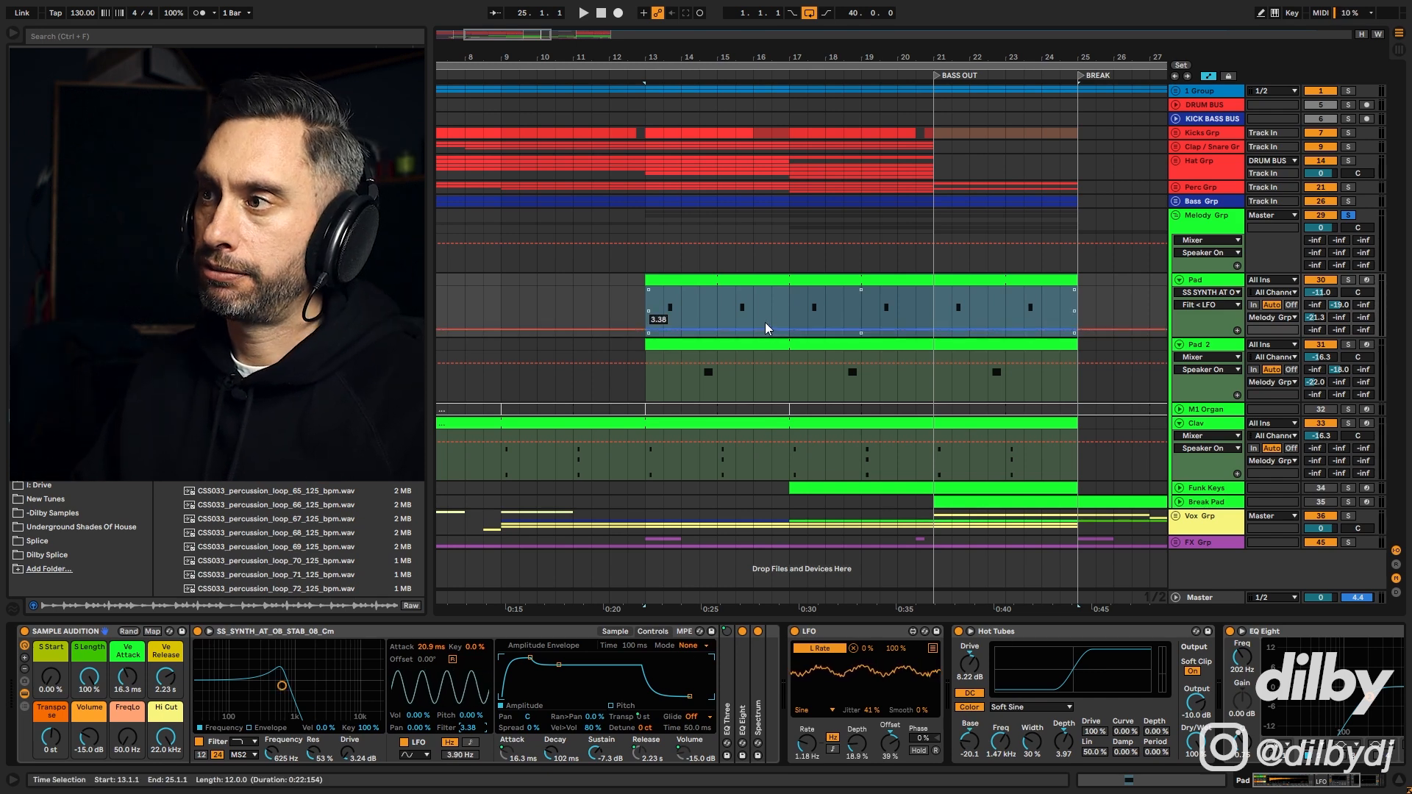
left_click(666, 307)
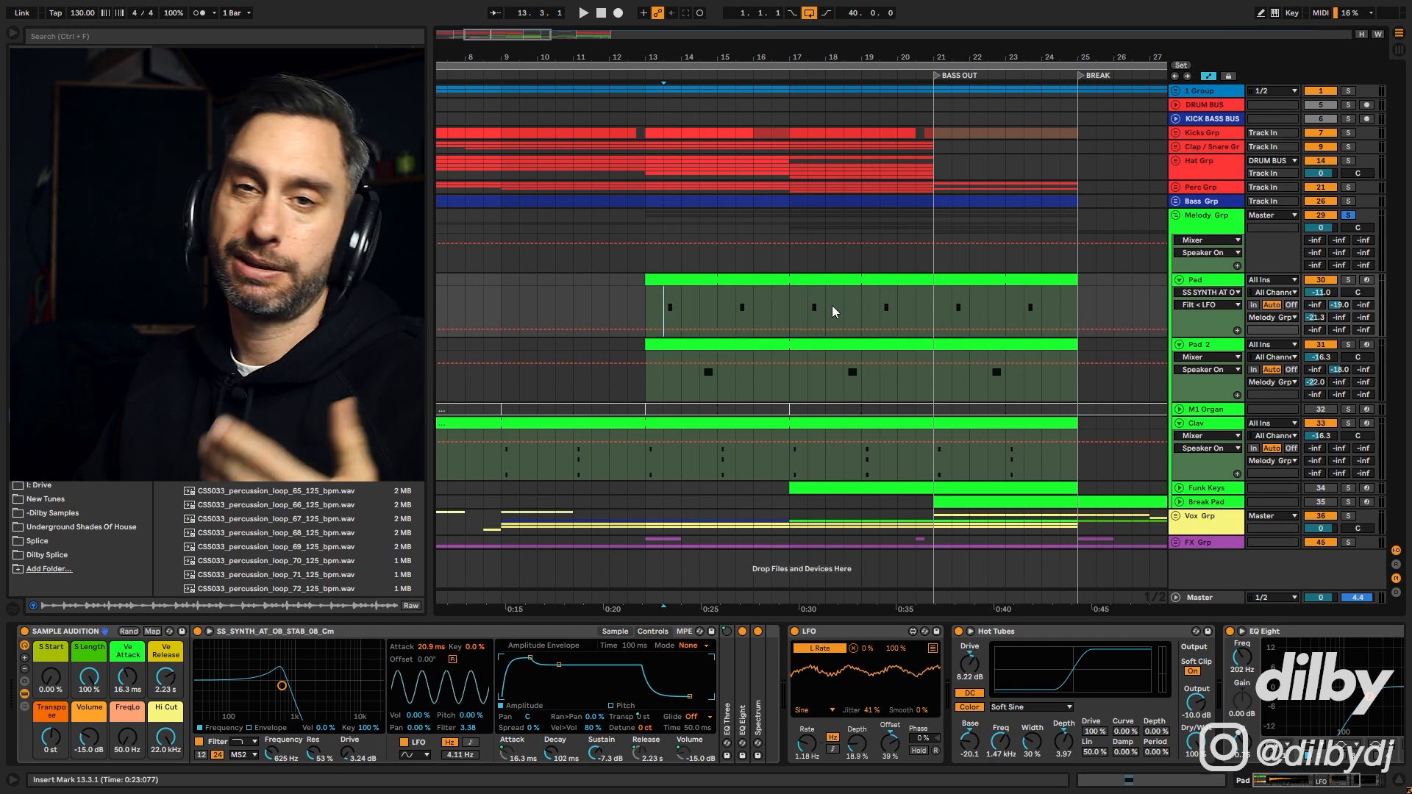
left_click(1014, 634)
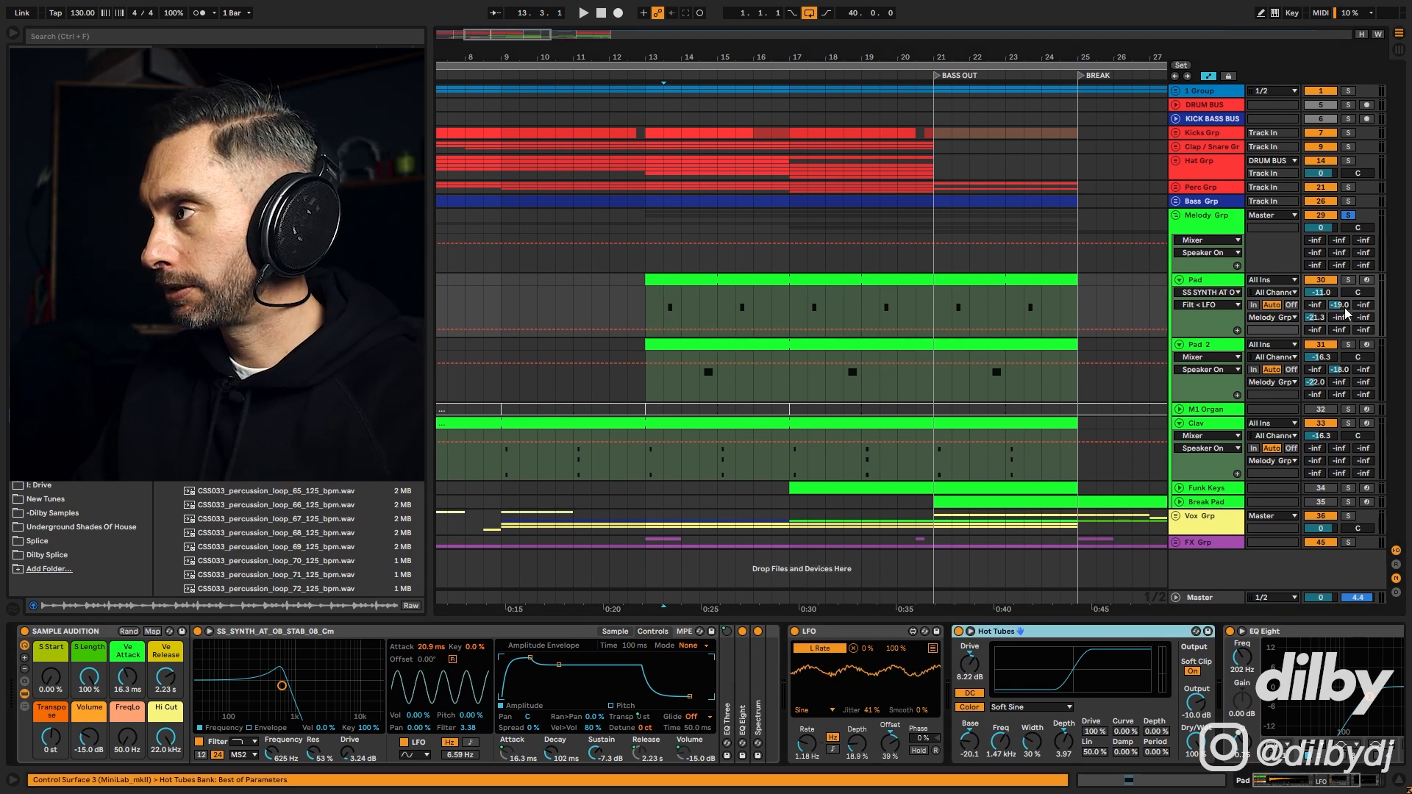
left_click_drag(1338, 782, 1364, 782)
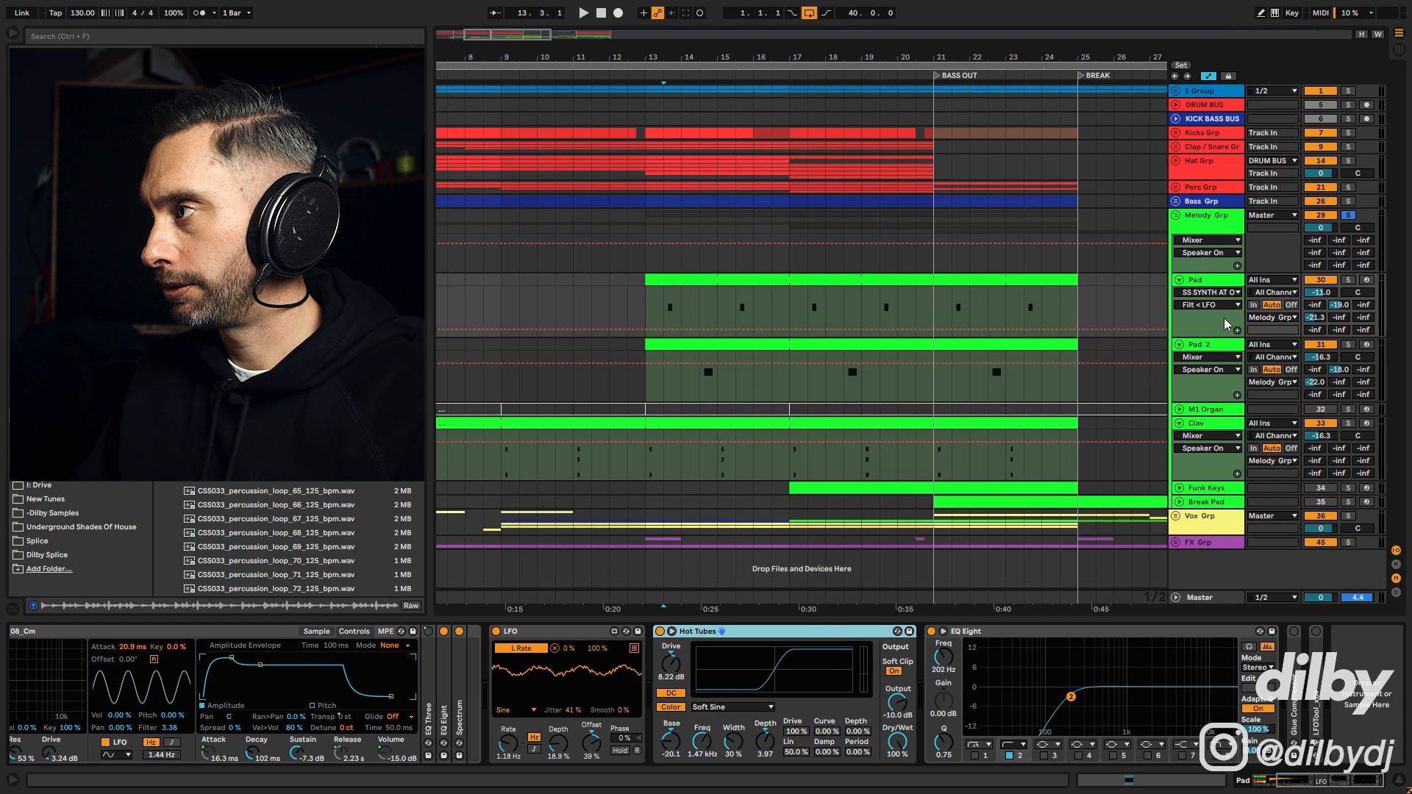
Step: Solo Pad and play its stab twice from 13.3.1
left_click(1347, 282)
key("space")
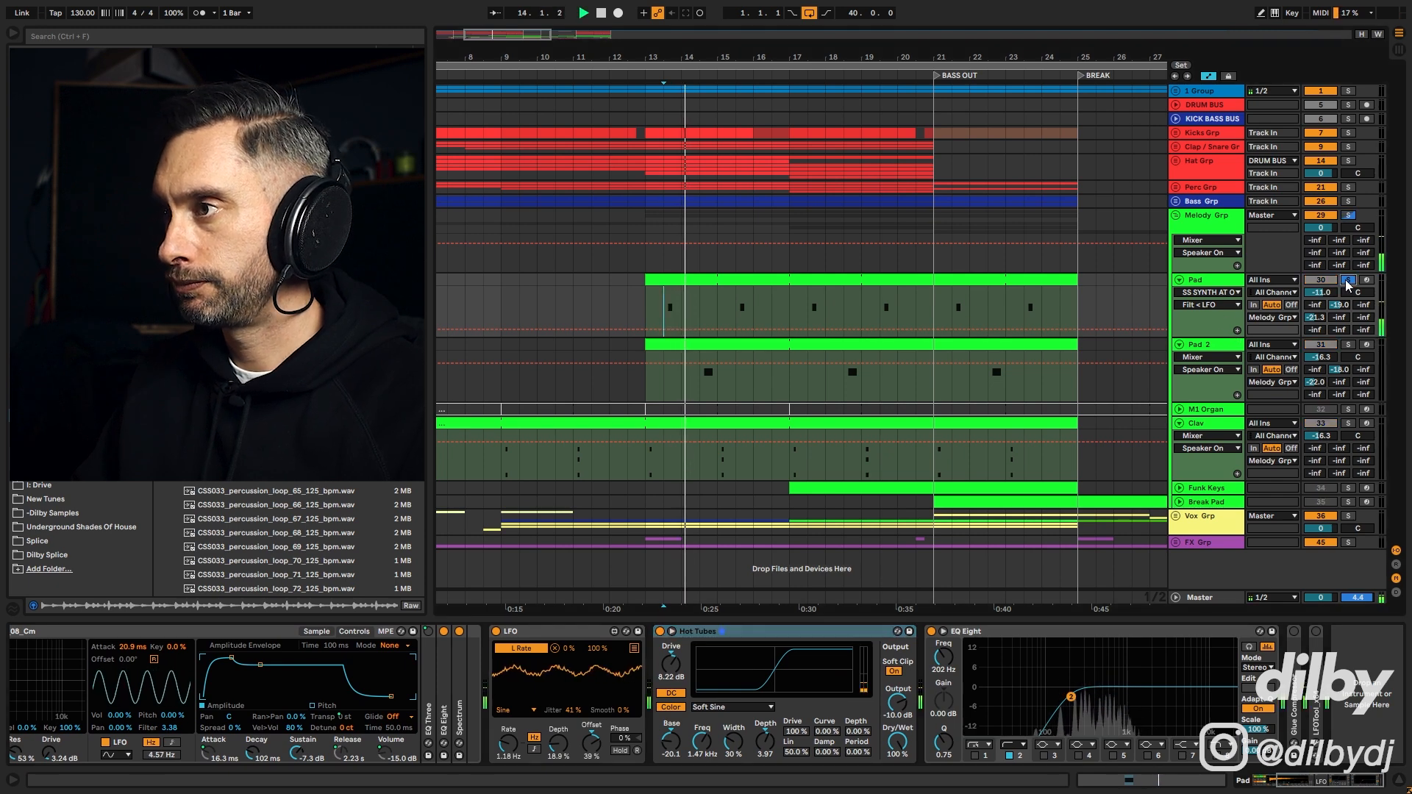
key("space")
key("space")
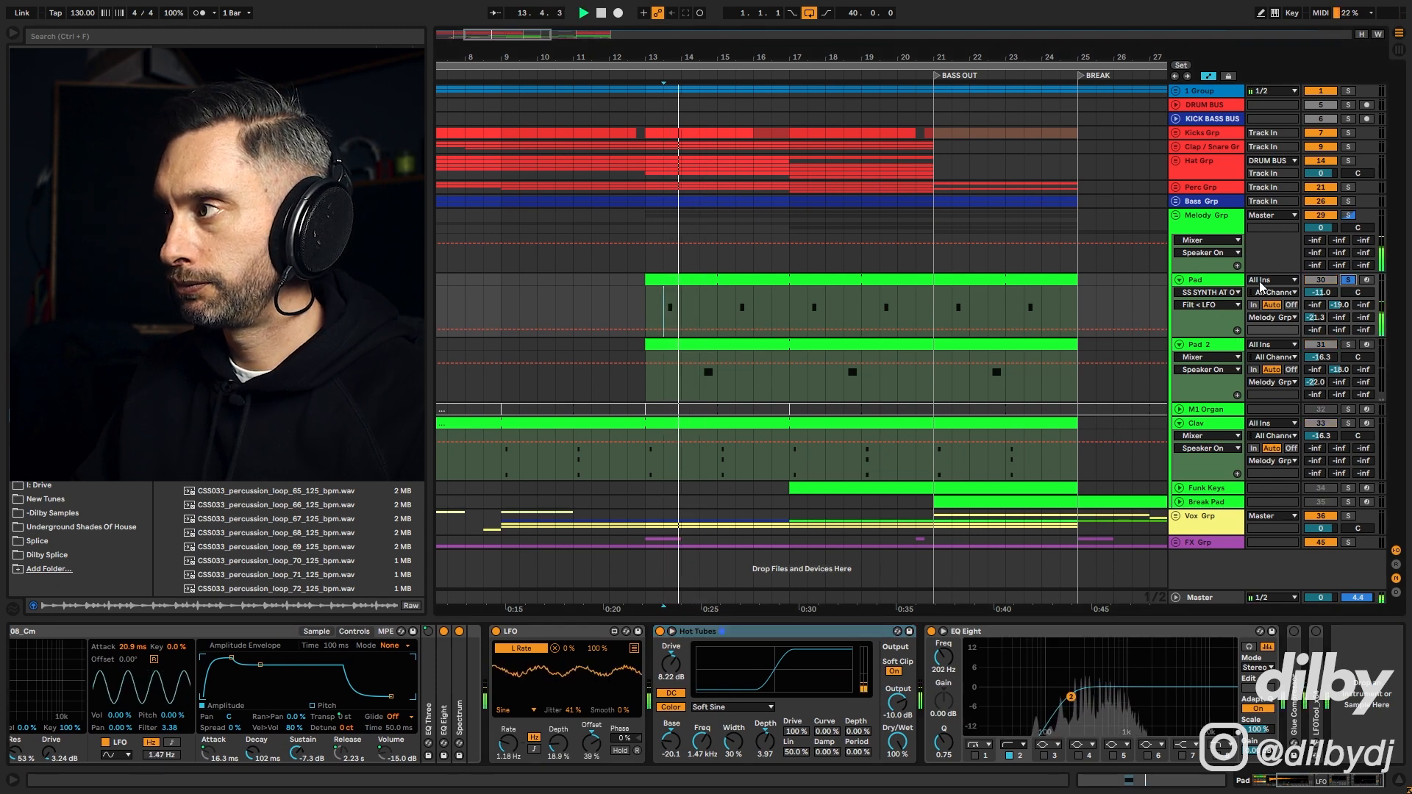
Step: Show Pad 2's device chain with Flanger Rebound selected, then solo Pad 2 and play it from 14.3.1
left_click(1208, 363)
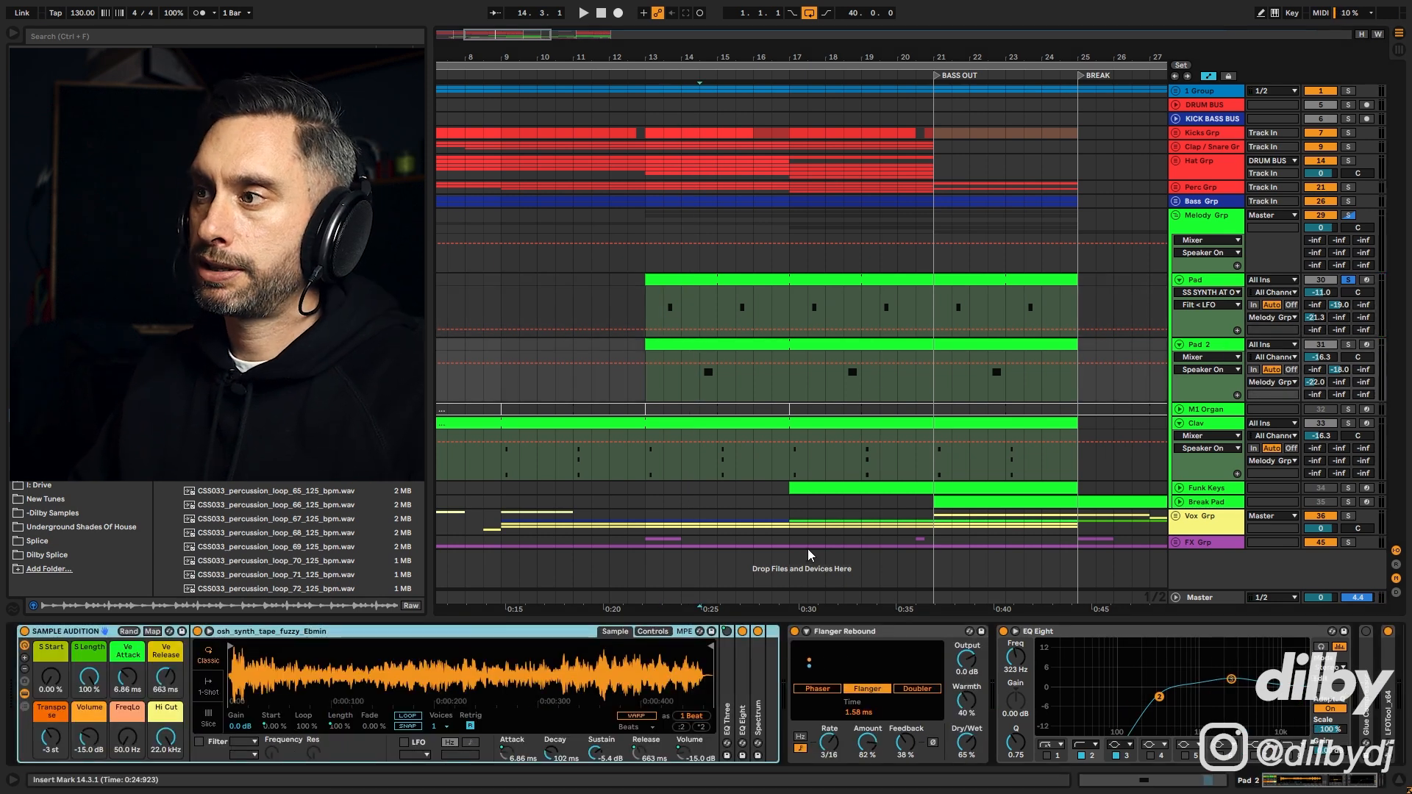
left_click(875, 630)
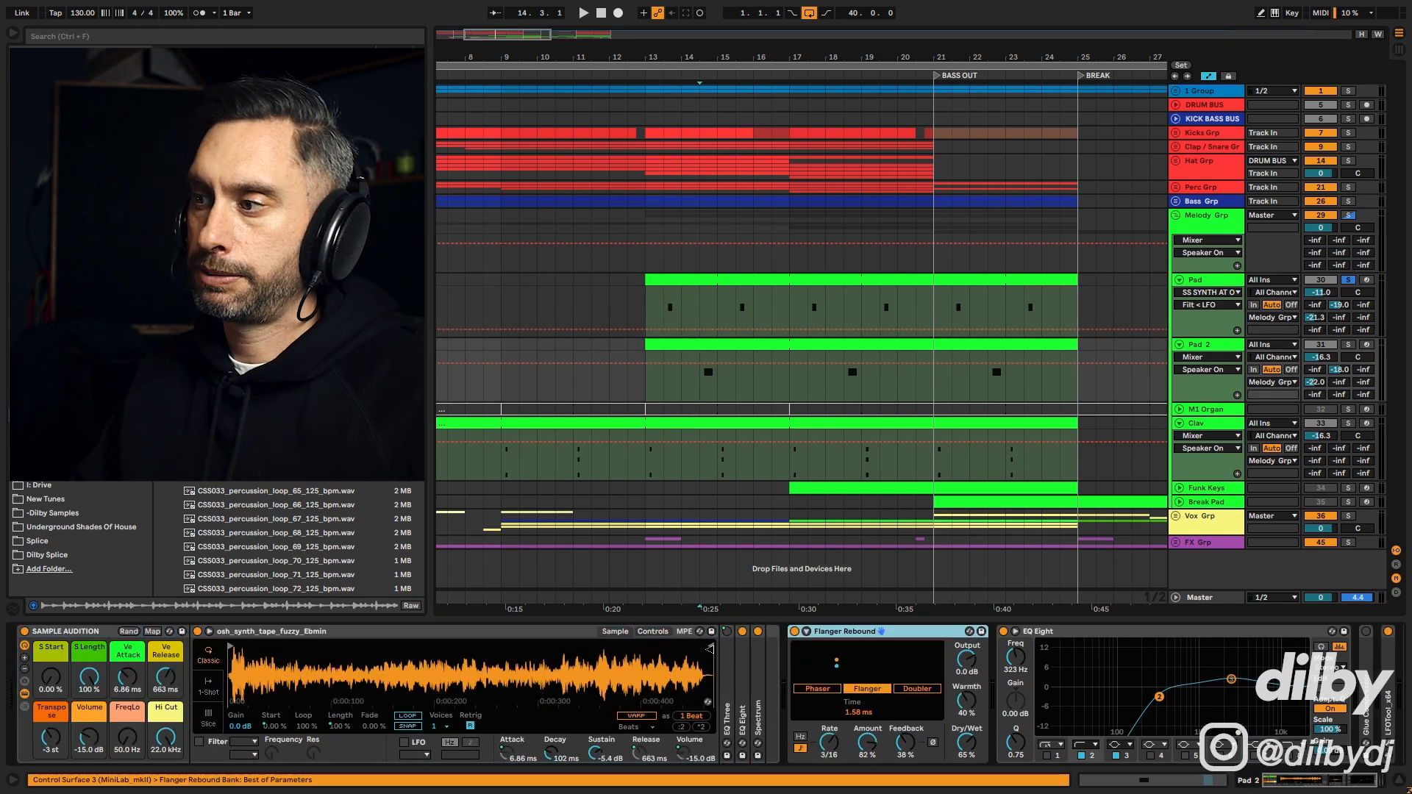
left_click(1349, 344)
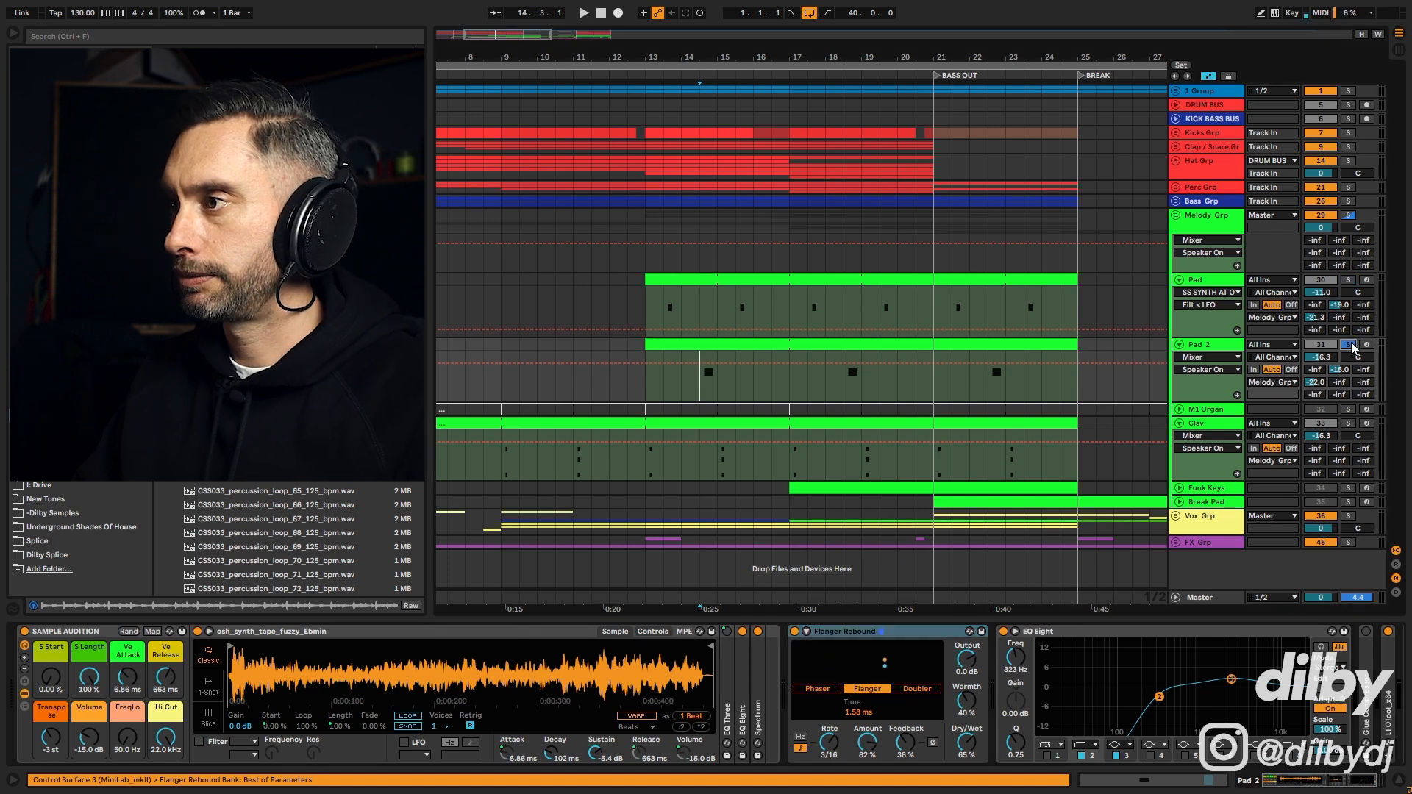
key("space")
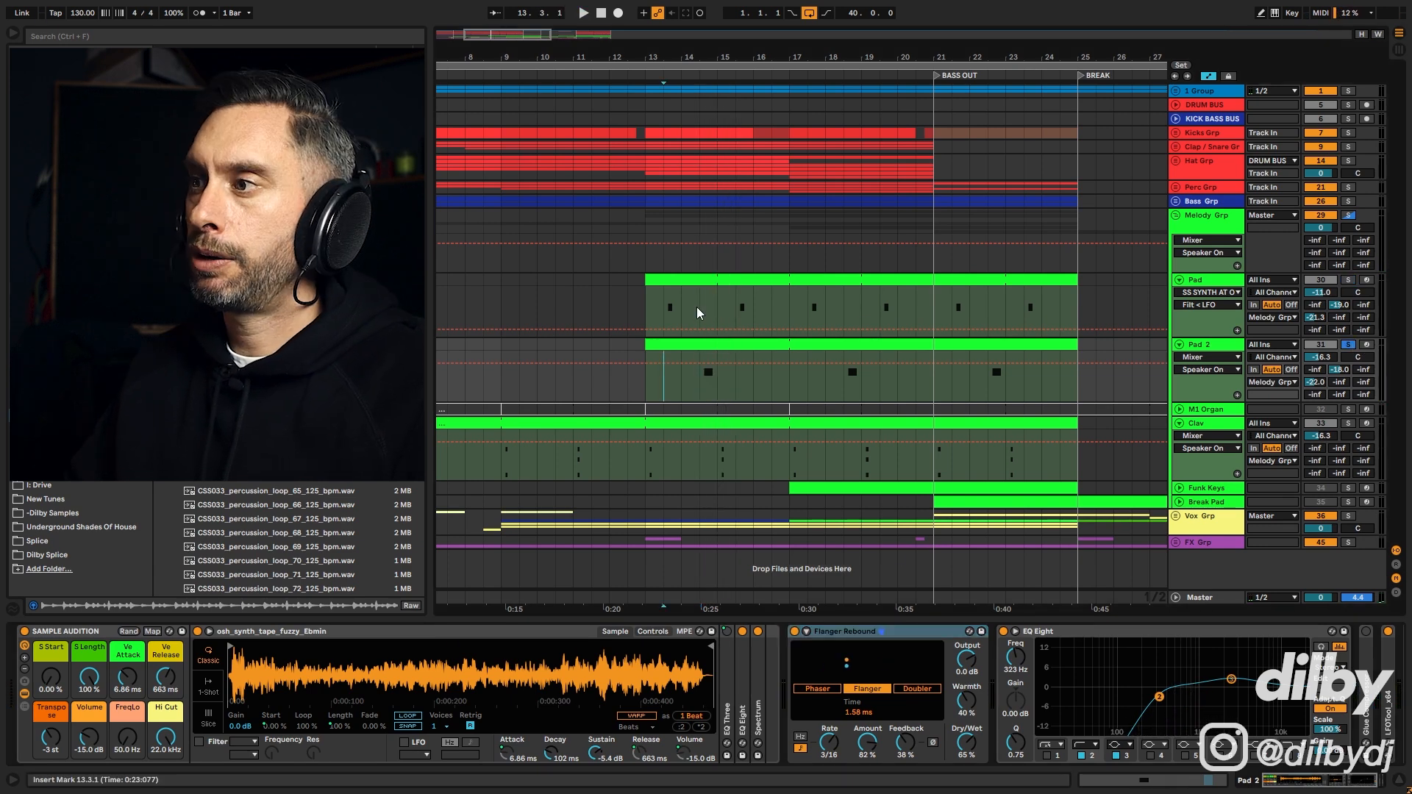
Step: Solo Pad alongside Pad 2 and play the two stabs together from 14.3.1
left_click(704, 378)
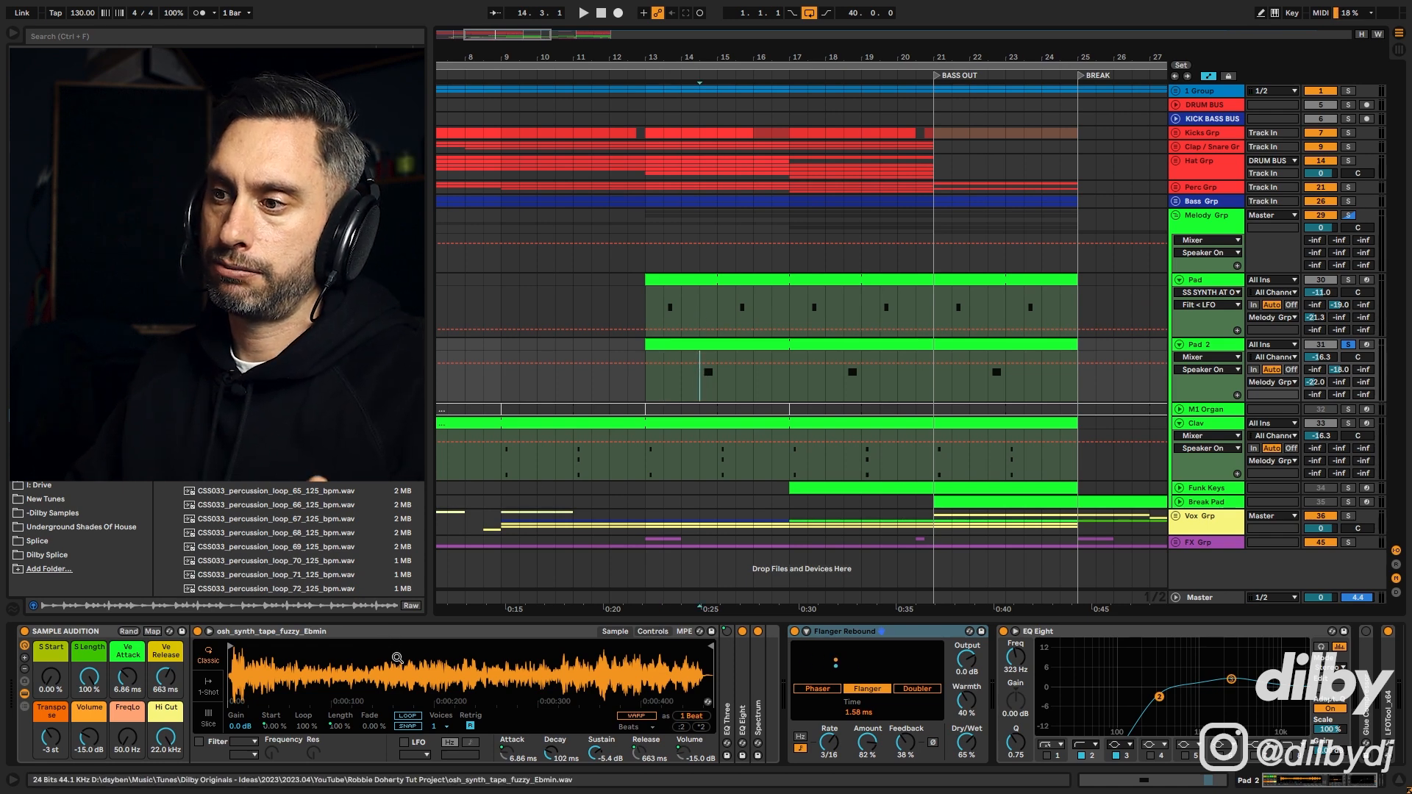
left_click(1347, 280)
key("space")
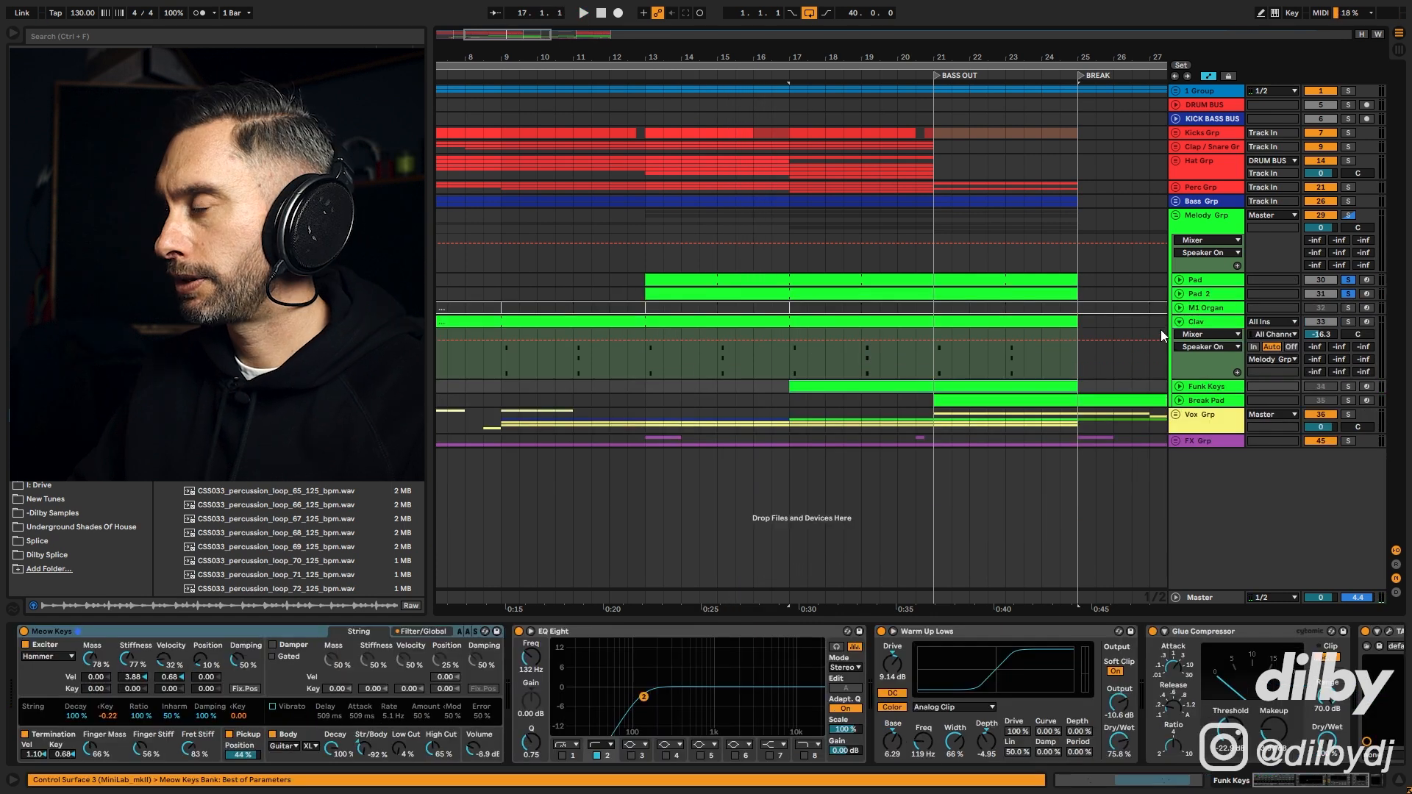
Step: Unfold the melody tracks, select bars 17 to 21 across Pad, Pad 2 and Clav, and play from 17.1.1
left_click(1179, 322)
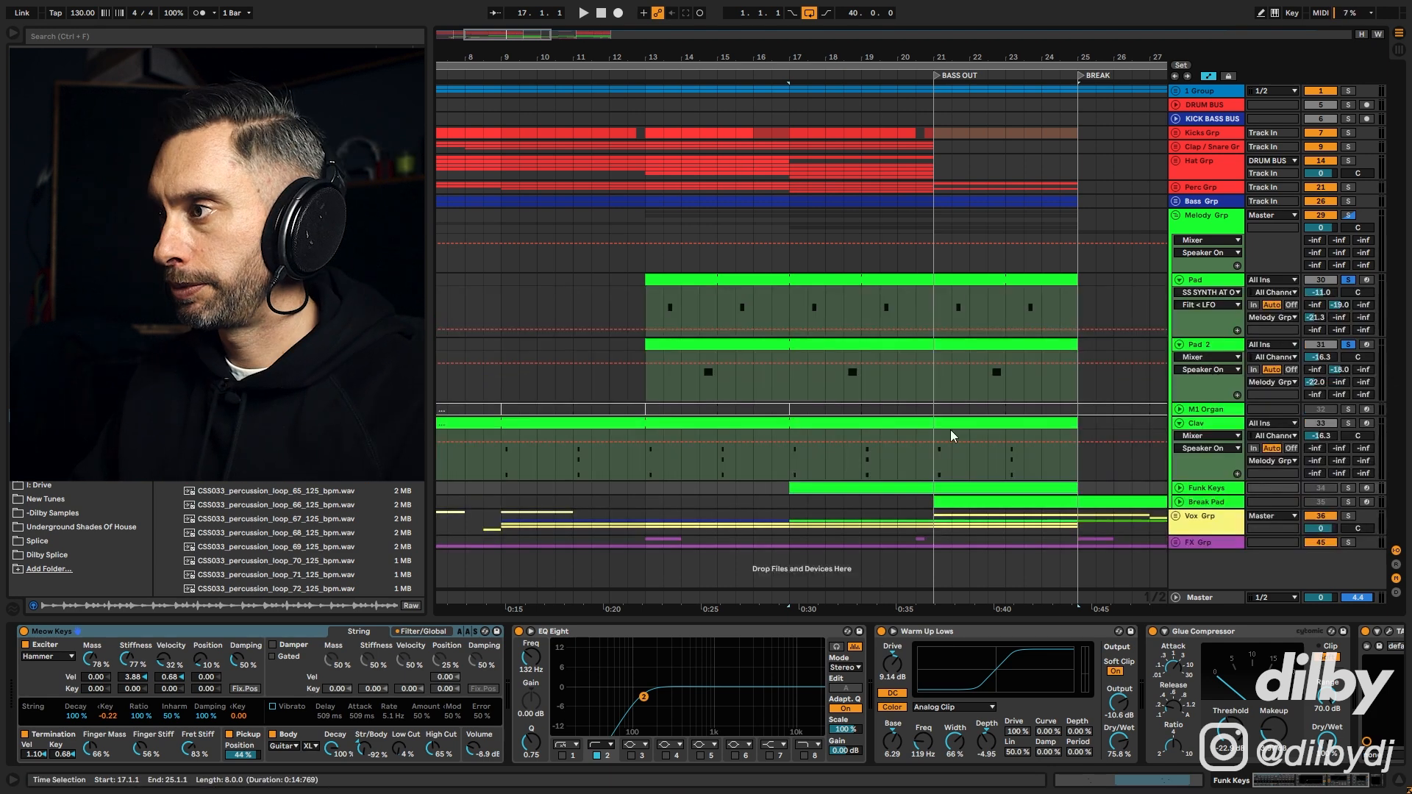
left_click_drag(793, 452, 928, 325)
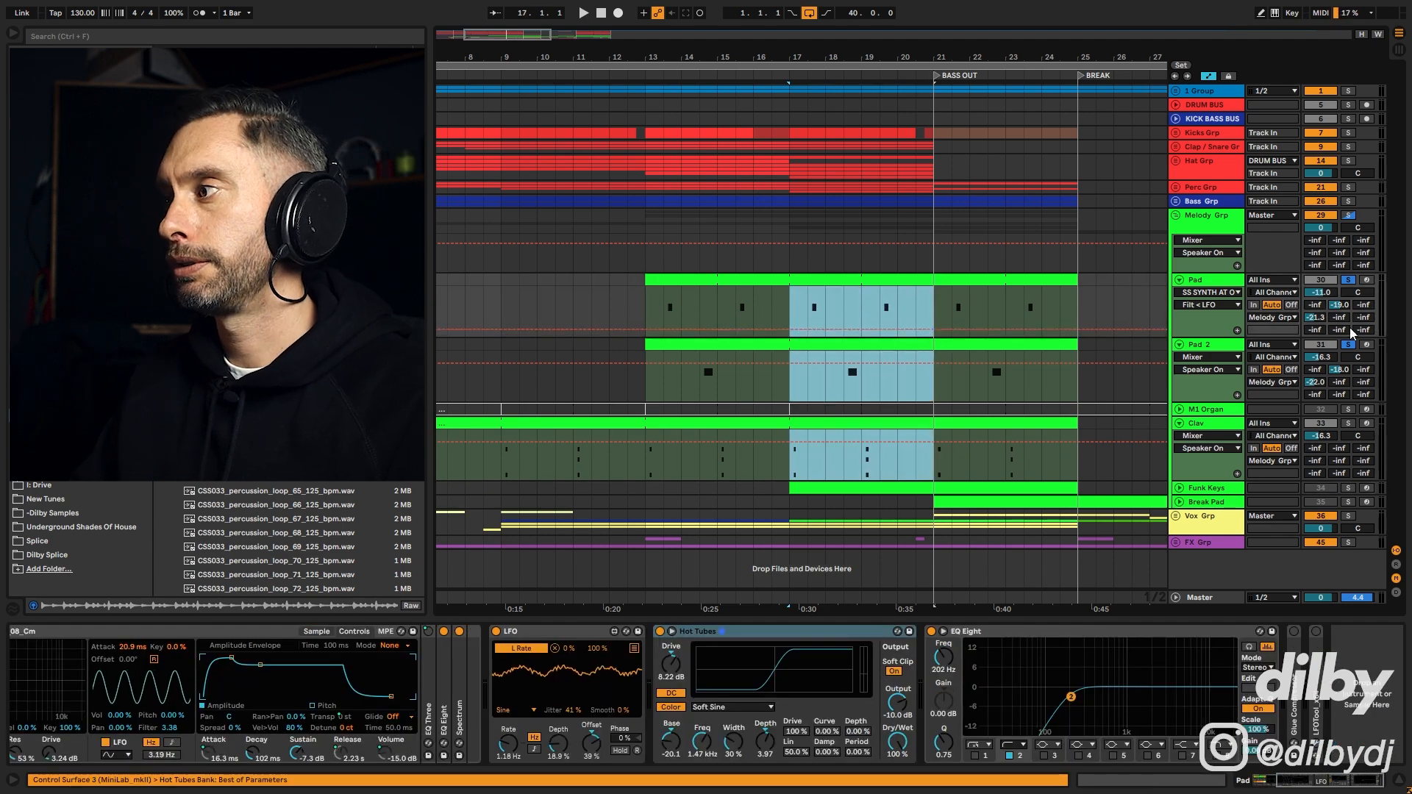
key("space")
Step: Show Funk Keys' device chain, unfold the track, and play it soloed from 17.3.1
left_click(1212, 488)
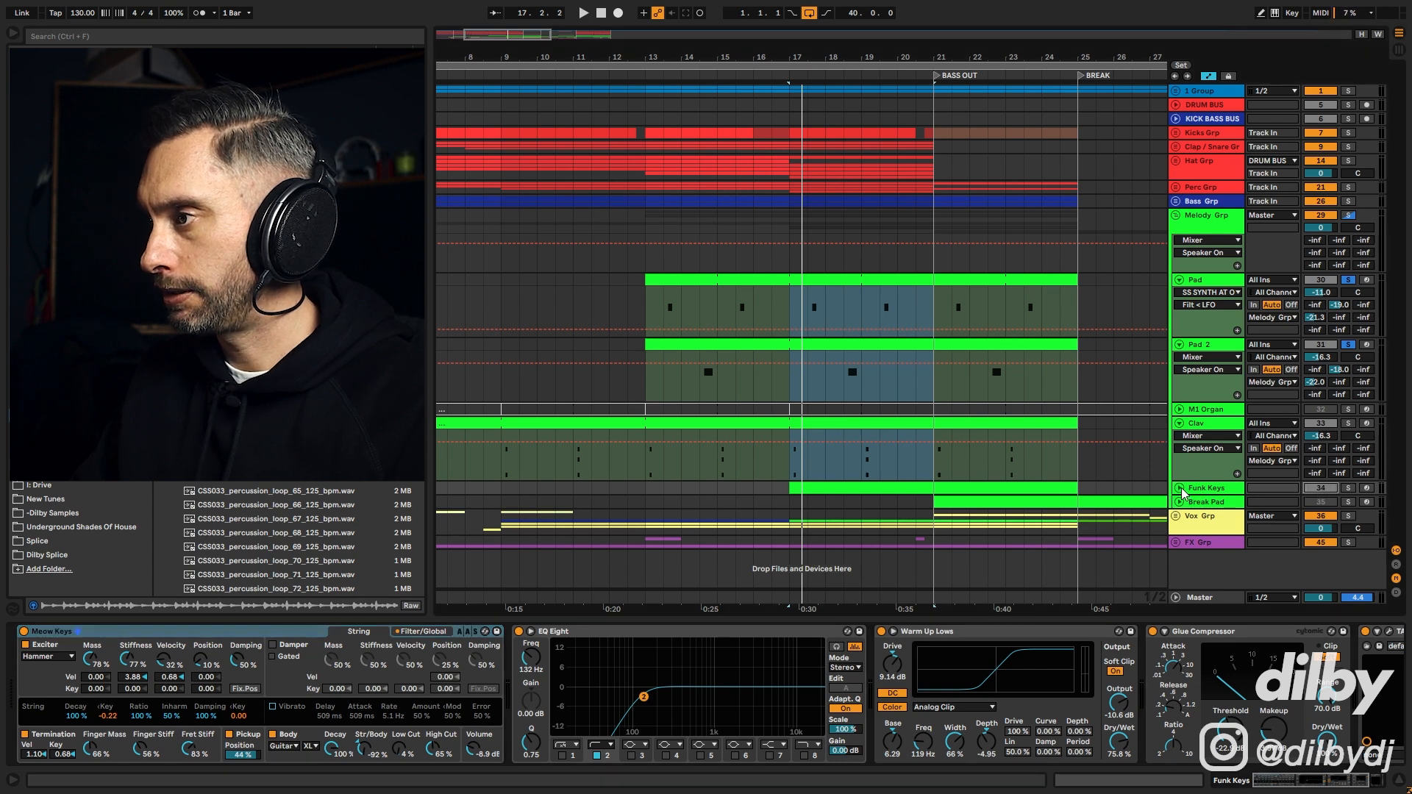
left_click(1179, 488)
left_click(825, 488)
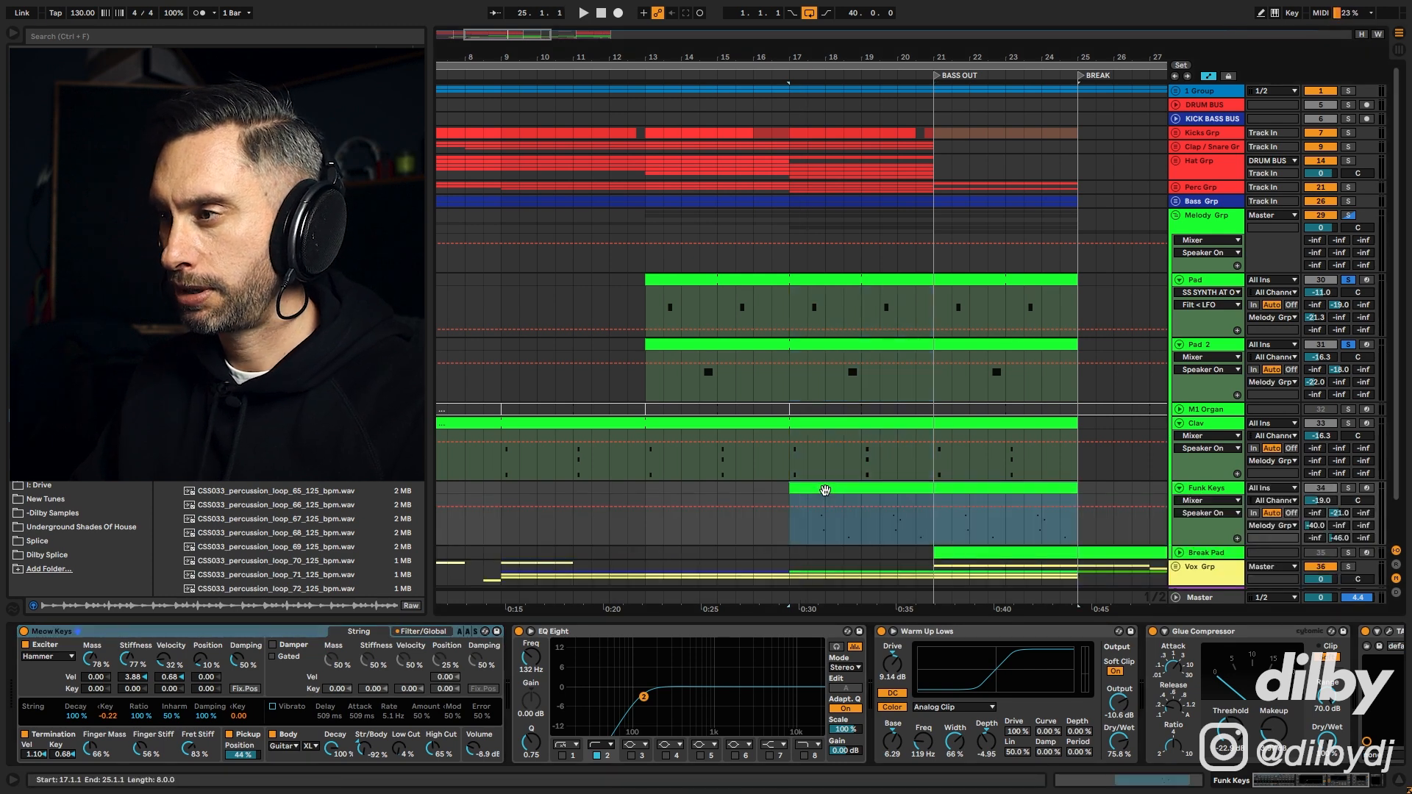
left_click(806, 527)
key("space")
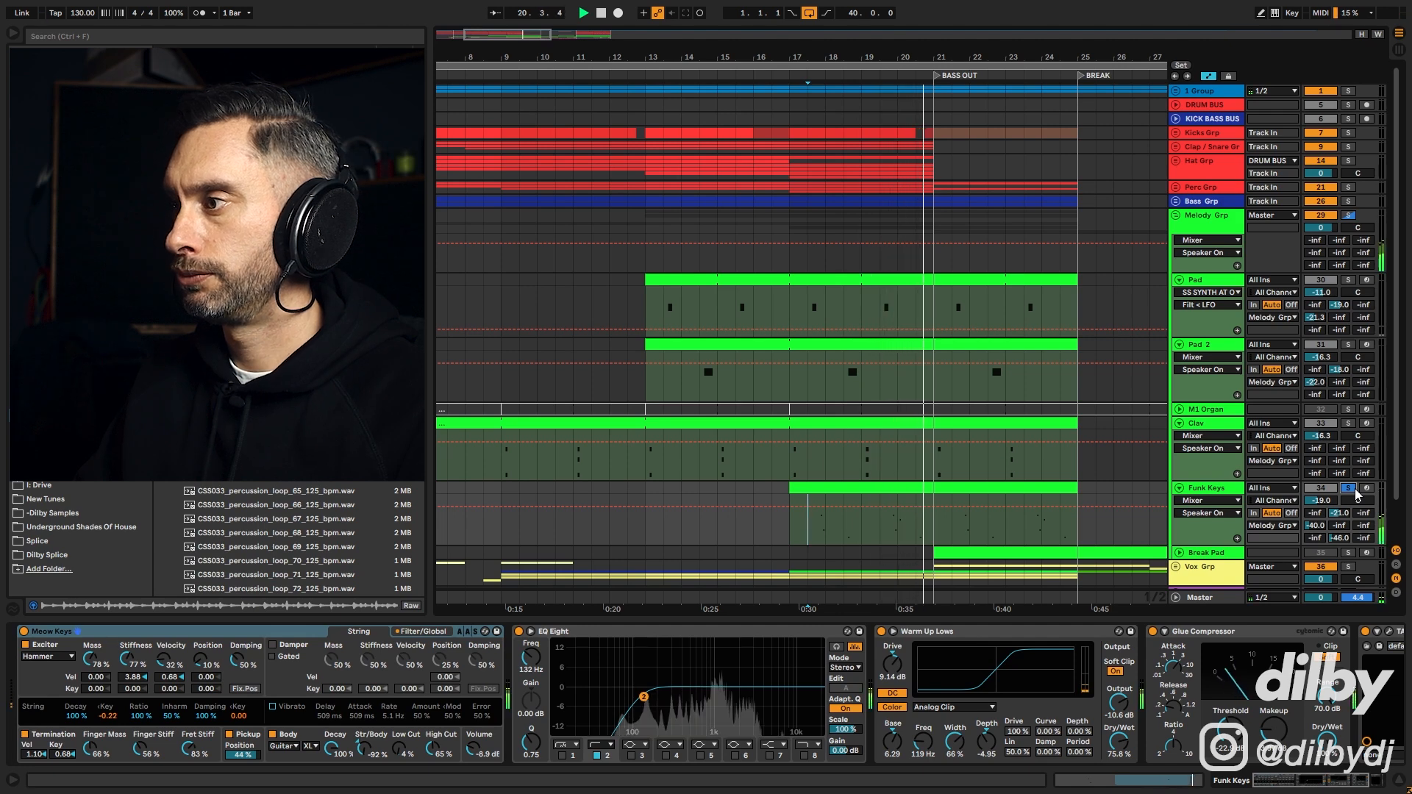
Step: Open the Funk Keys clip at bar 17 and examine its notes in an enlarged editor, returning the insert marker to 17.3.1
double_click(859, 487)
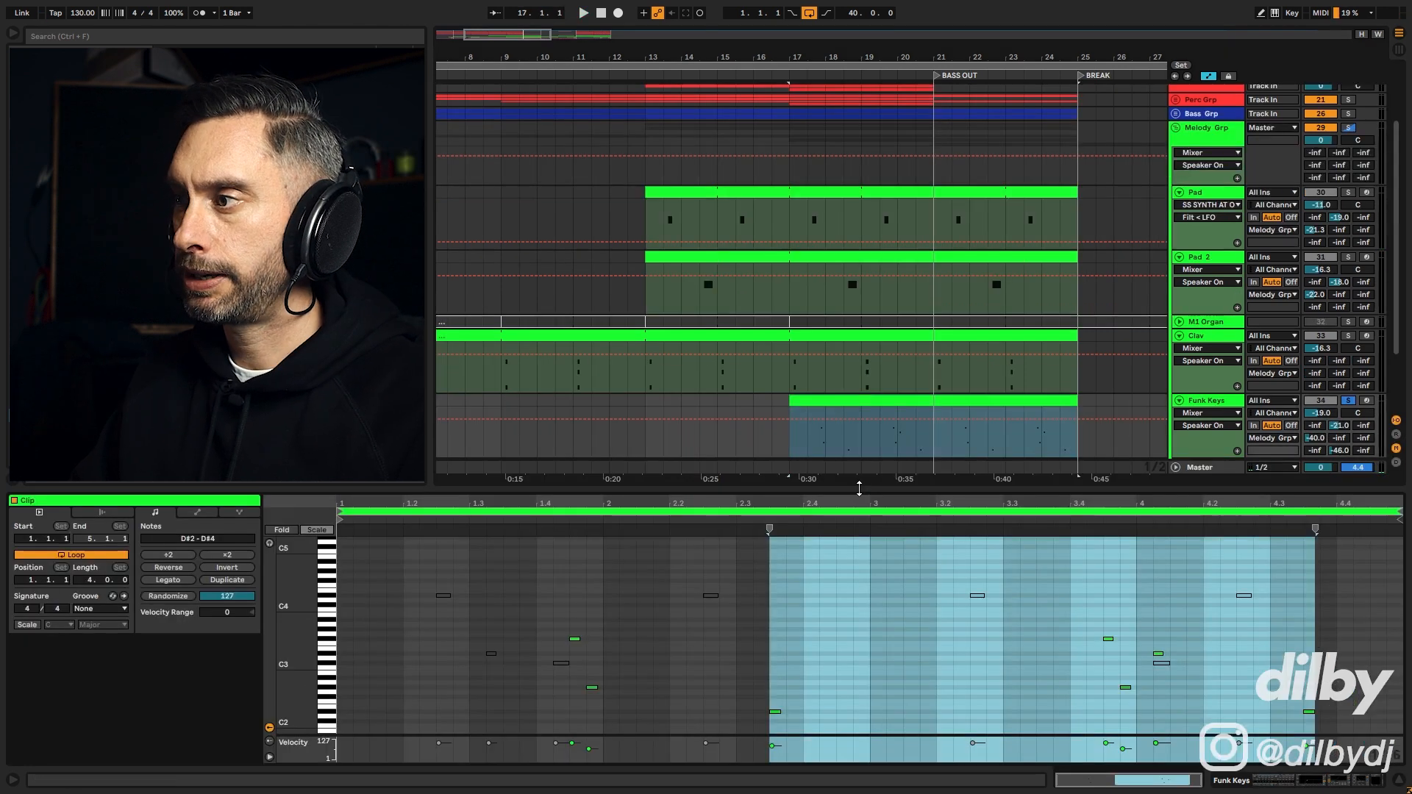
left_click_drag(693, 490, 693, 344)
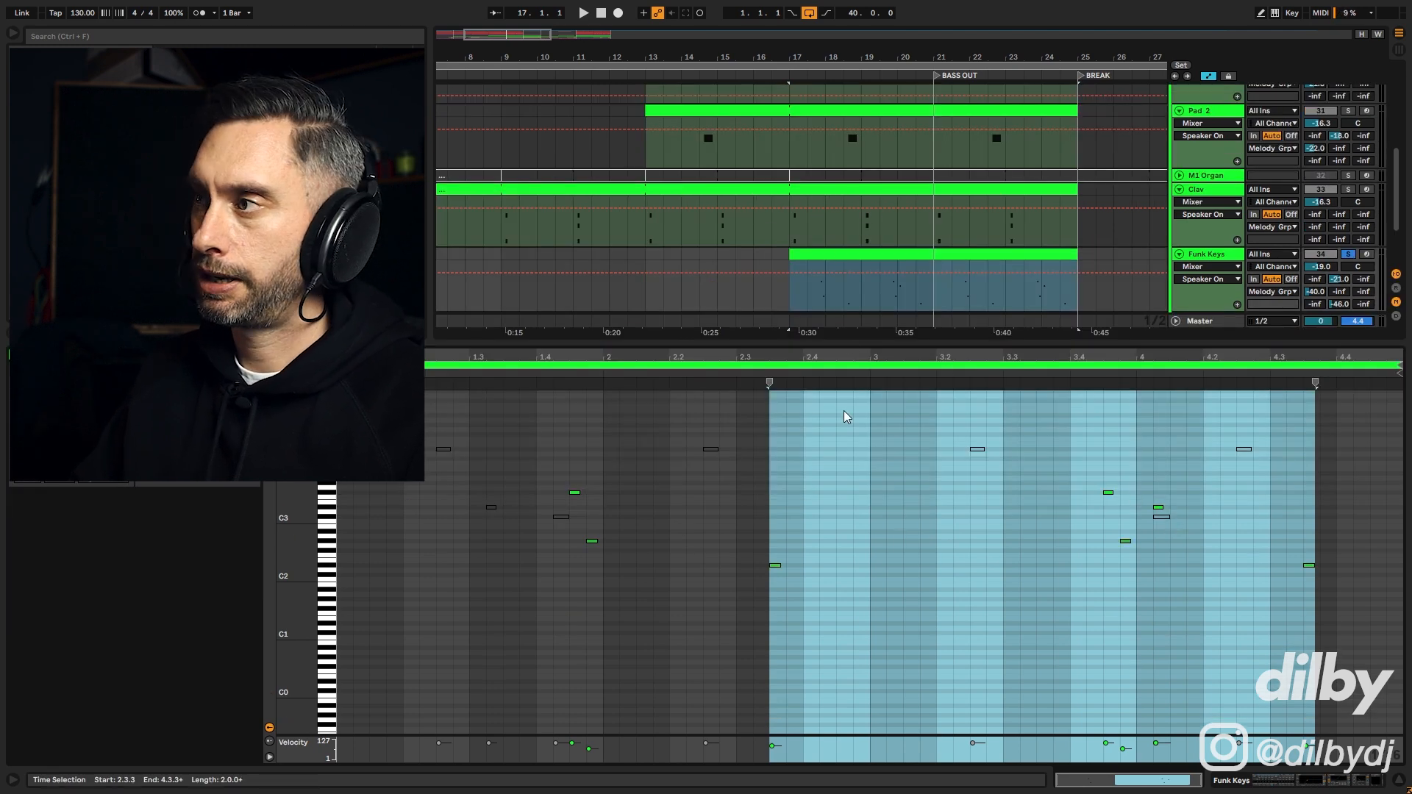
left_click(807, 300)
left_click_drag(1162, 343, 1147, 445)
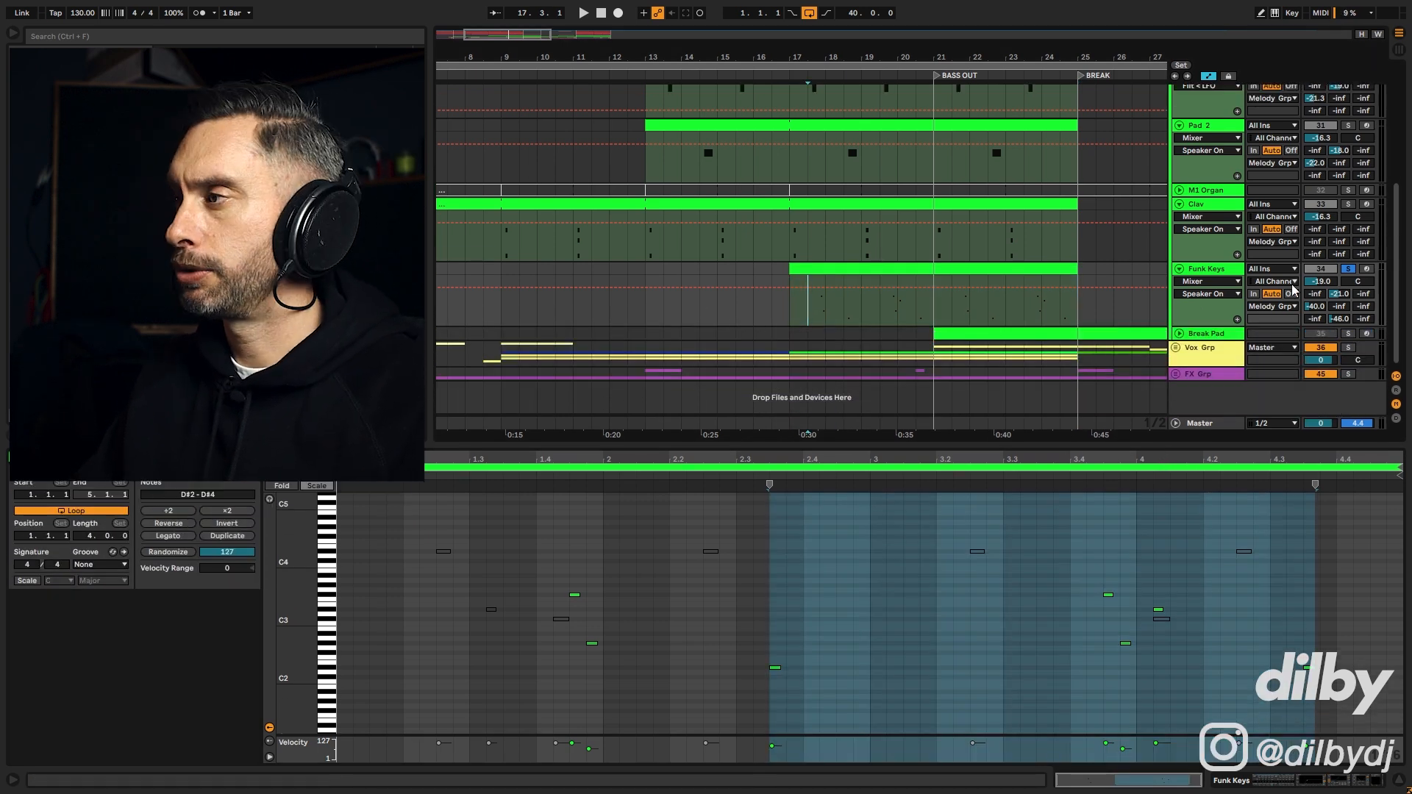
Step: Unsolo Funk Keys and play it within the full mix from 17.3.1, and again from 16.1.1
key("space")
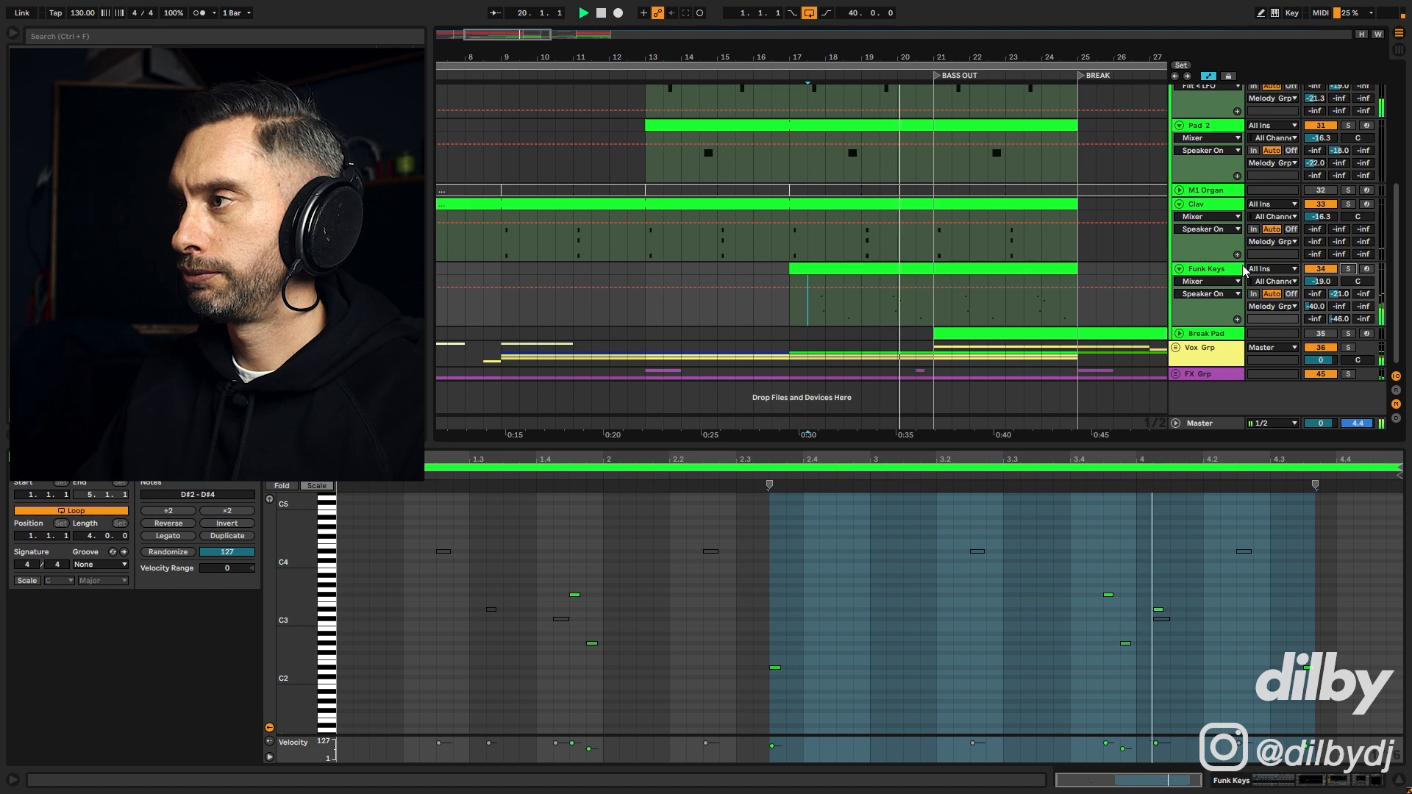
key("space")
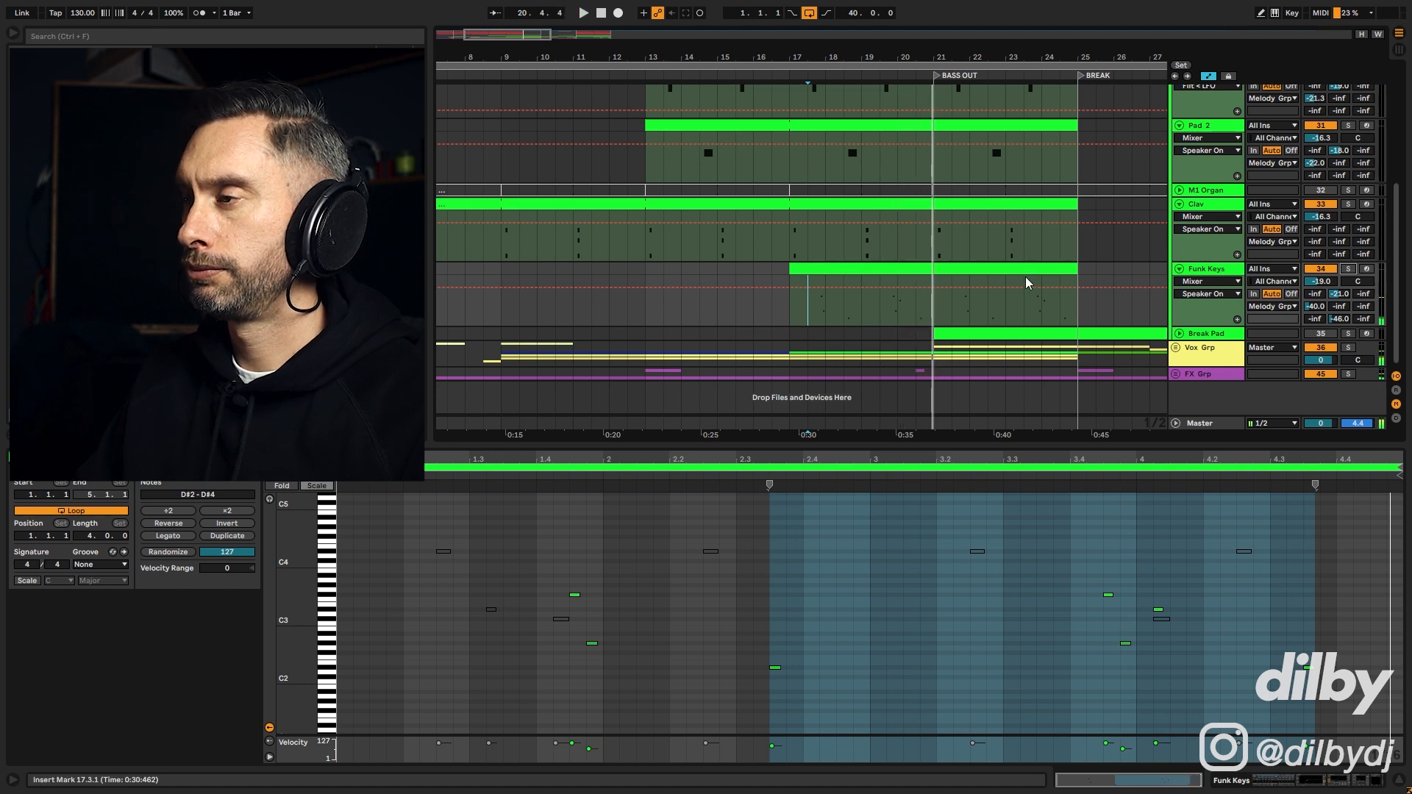
left_click(757, 308)
key("space")
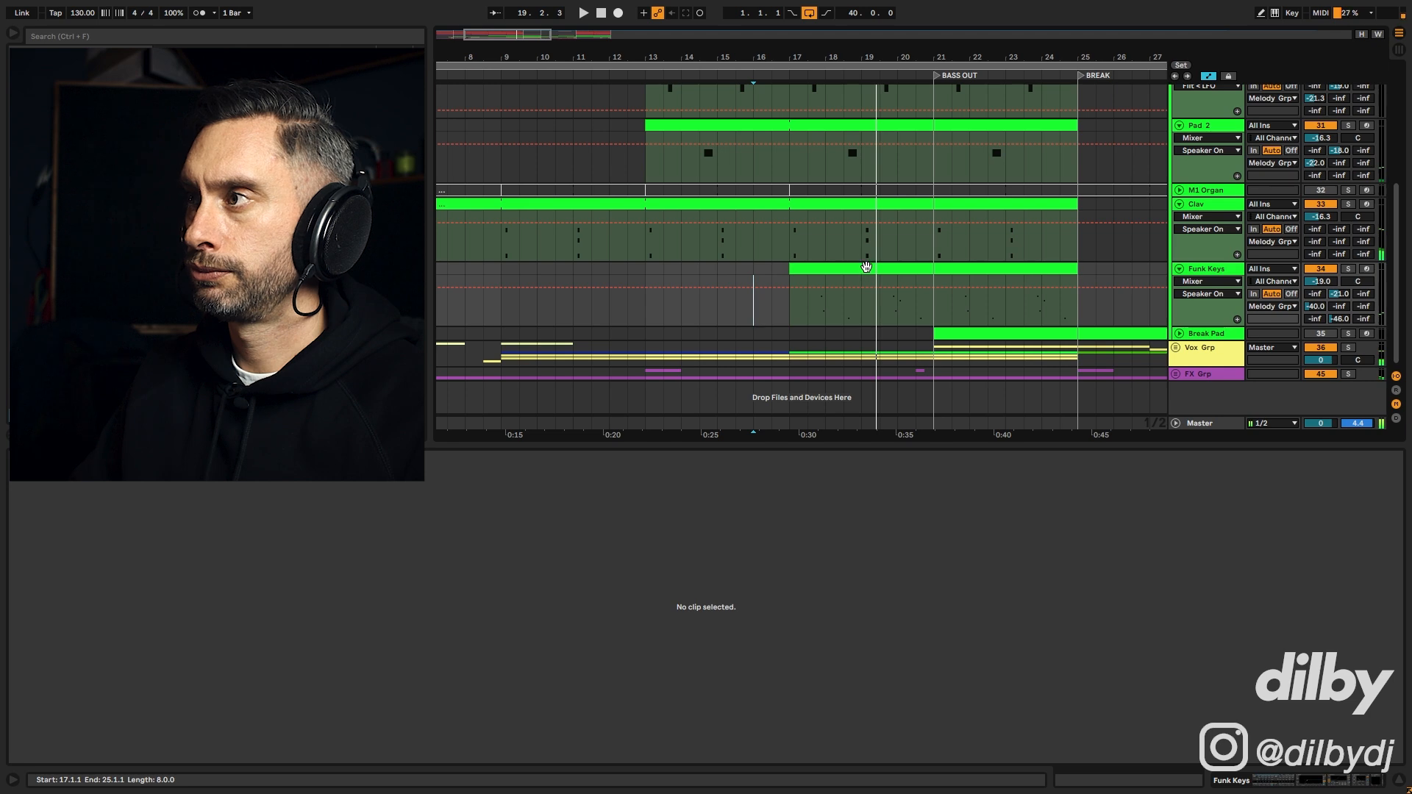
Step: Compare the note placement of Pad, Pad 2, Clav and Funk Keys across bars 16 to 21, and fold the Funk Keys track
left_click_drag(832, 53, 862, 190)
scroll(902, 231, "up", 3)
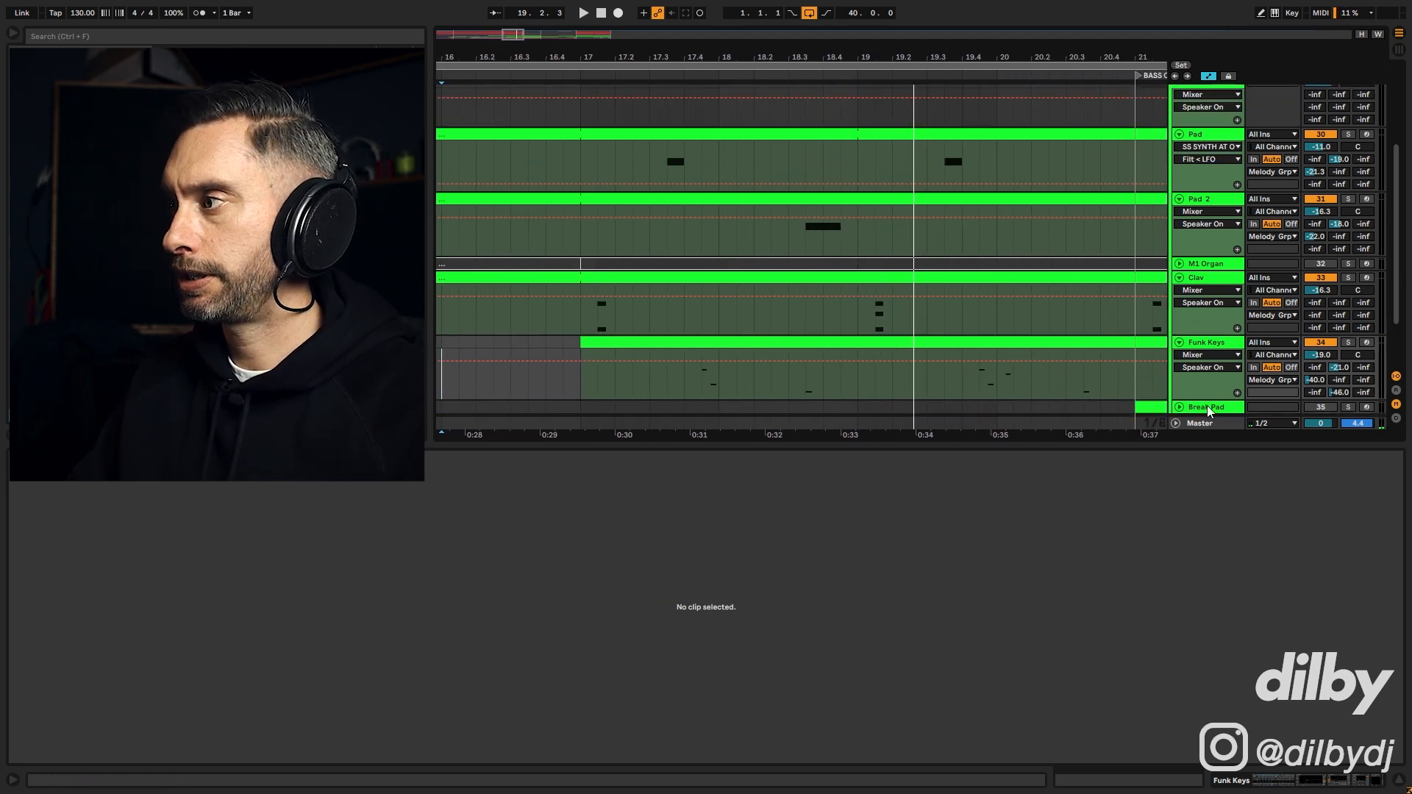
left_click_drag(1158, 445, 1158, 621)
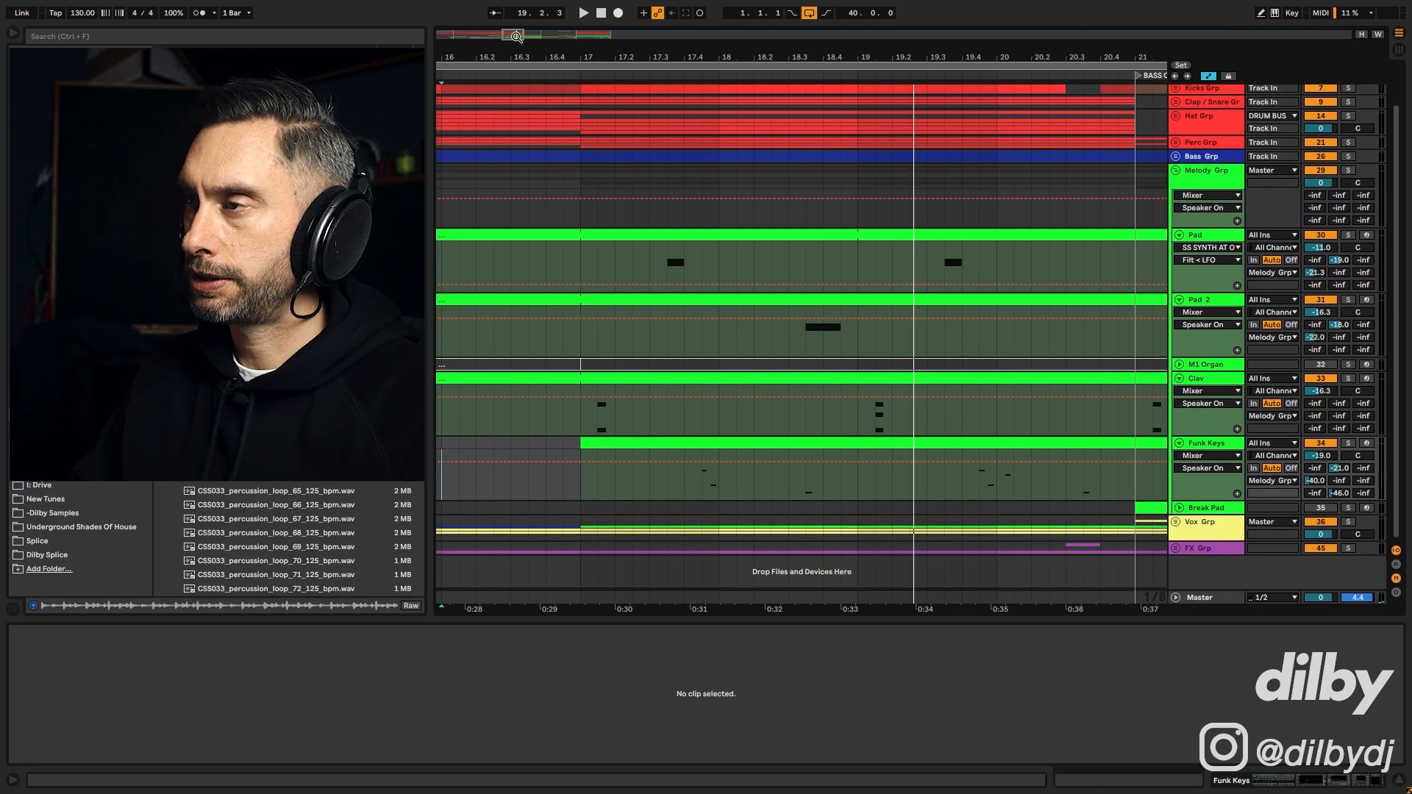
left_click_drag(534, 42, 534, 37)
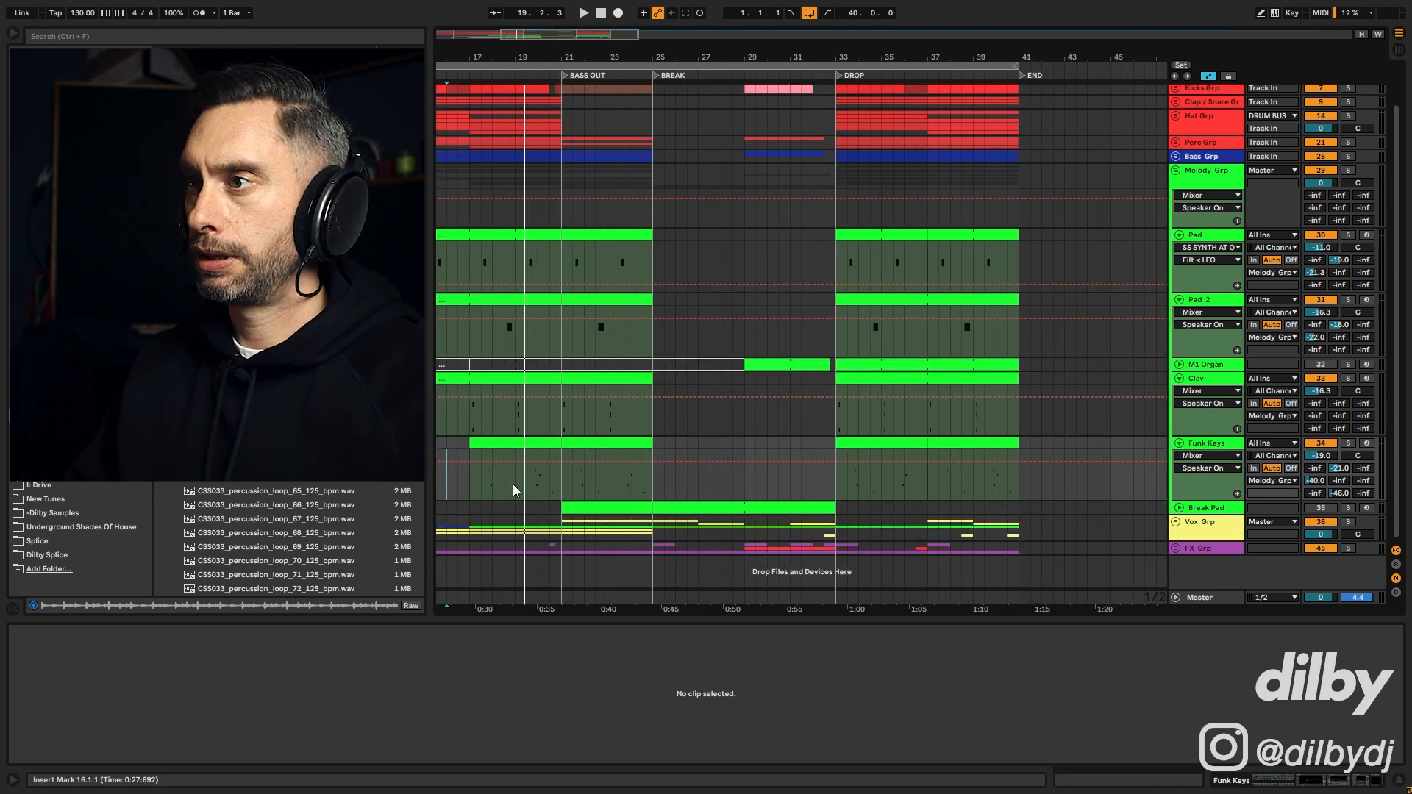
left_click(514, 486)
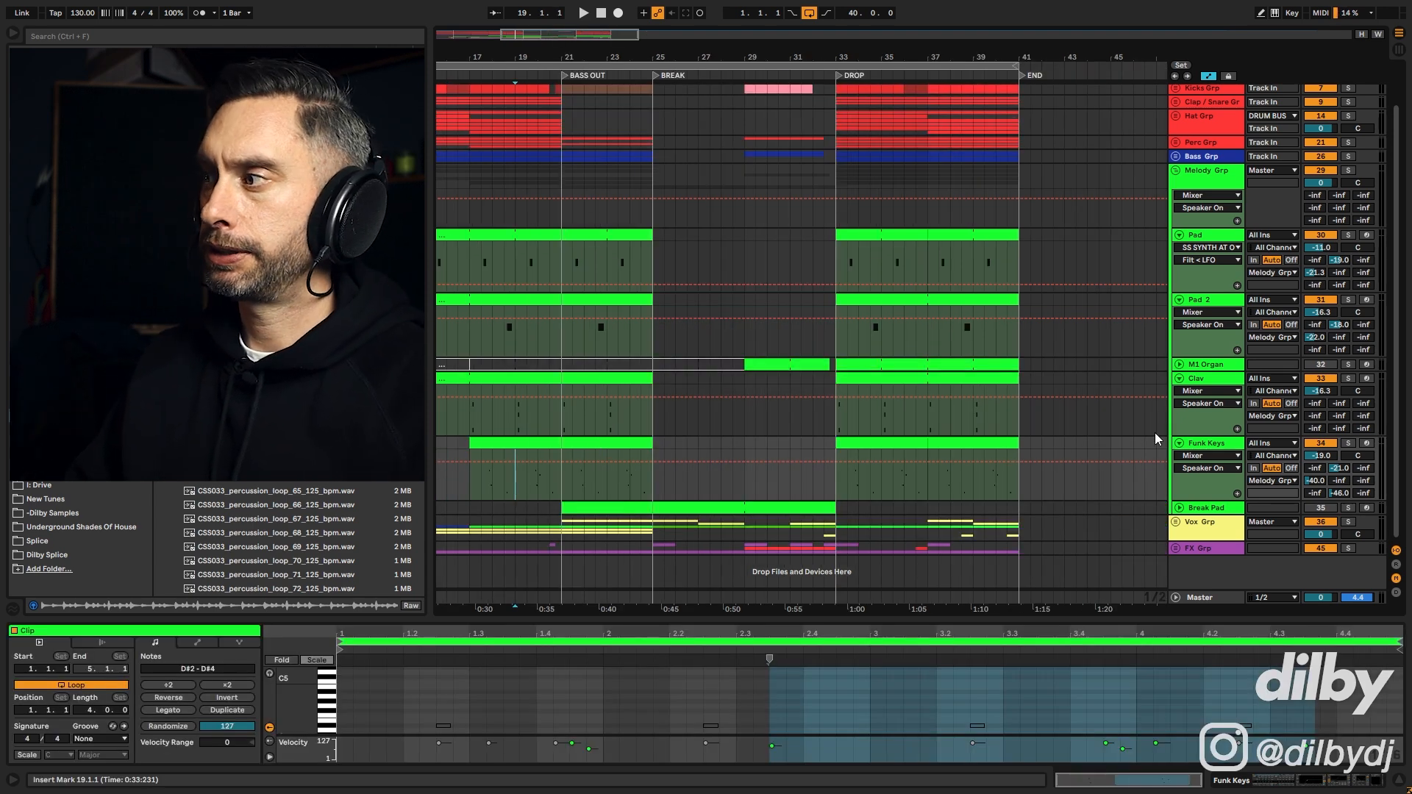
left_click(1178, 443)
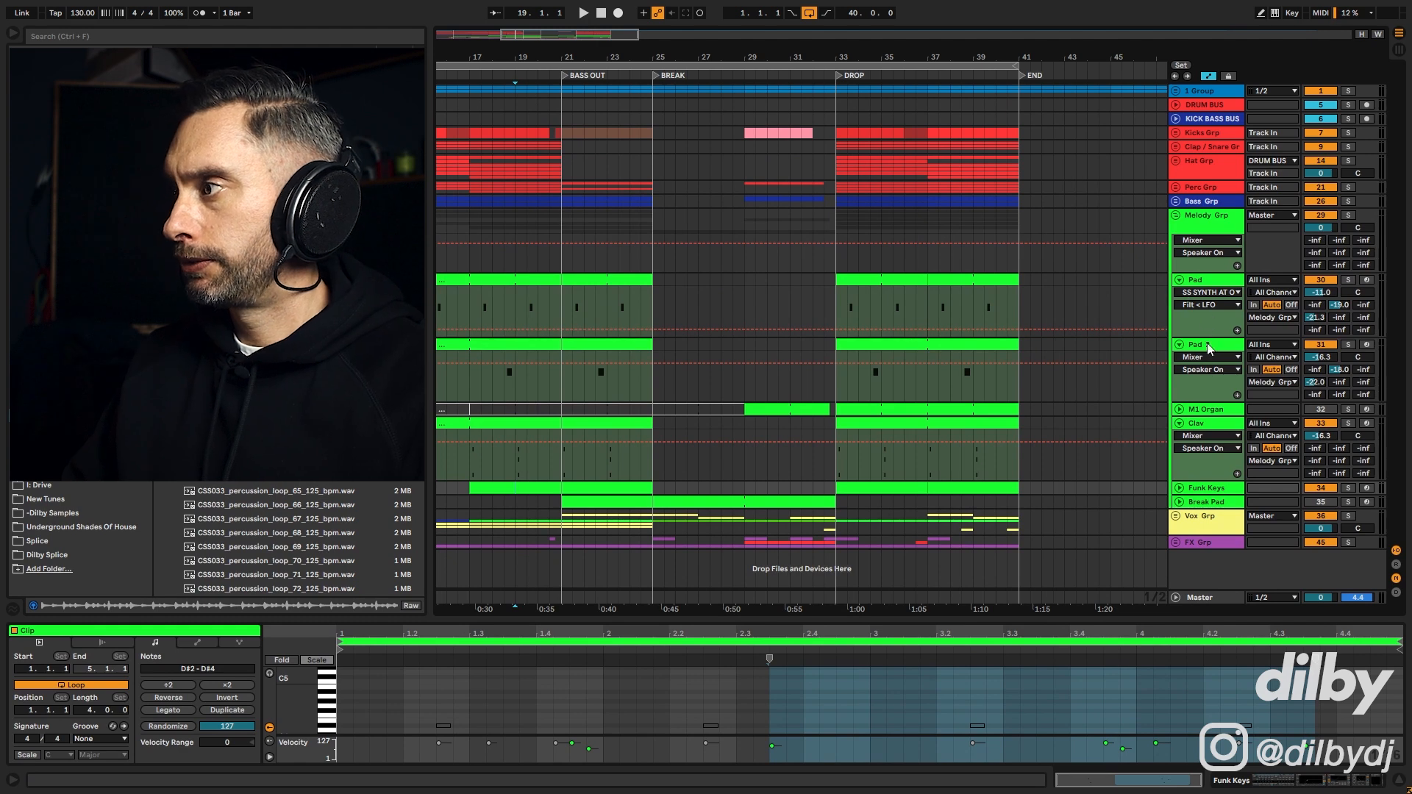
Step: Solo M1 Organ, open its clip at bar 29 and play it from 29.1.1
left_click(1203, 411)
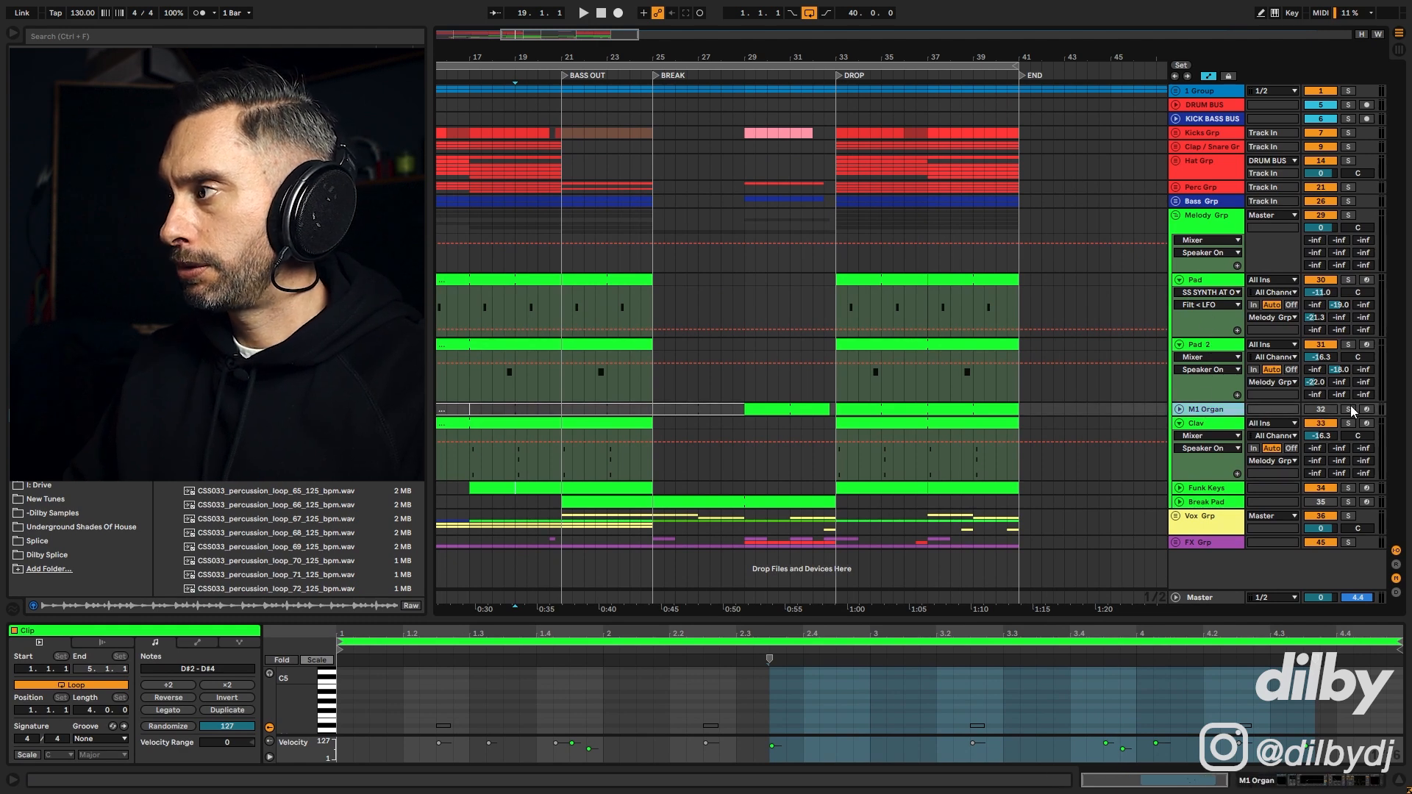
left_click(1349, 410)
left_click(755, 406)
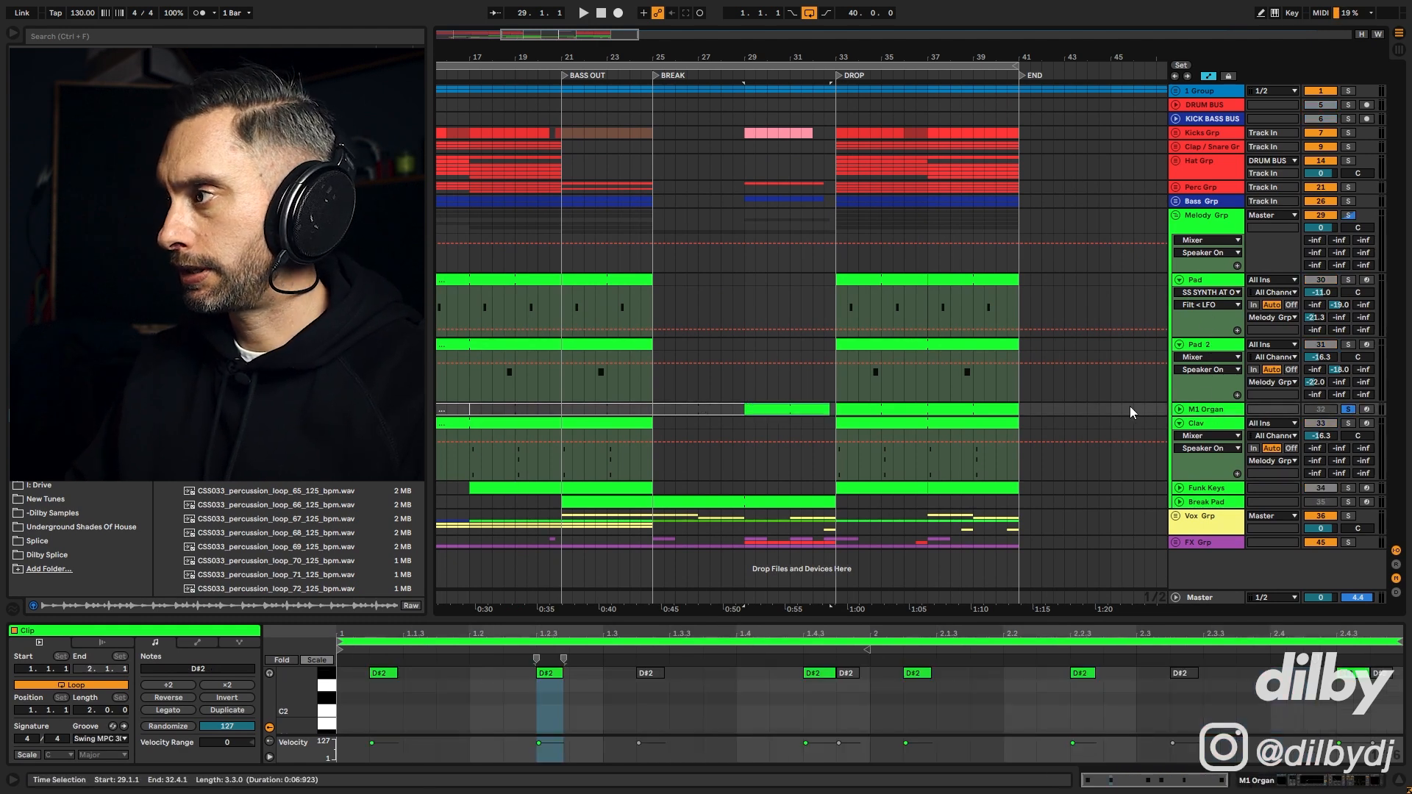
key("space")
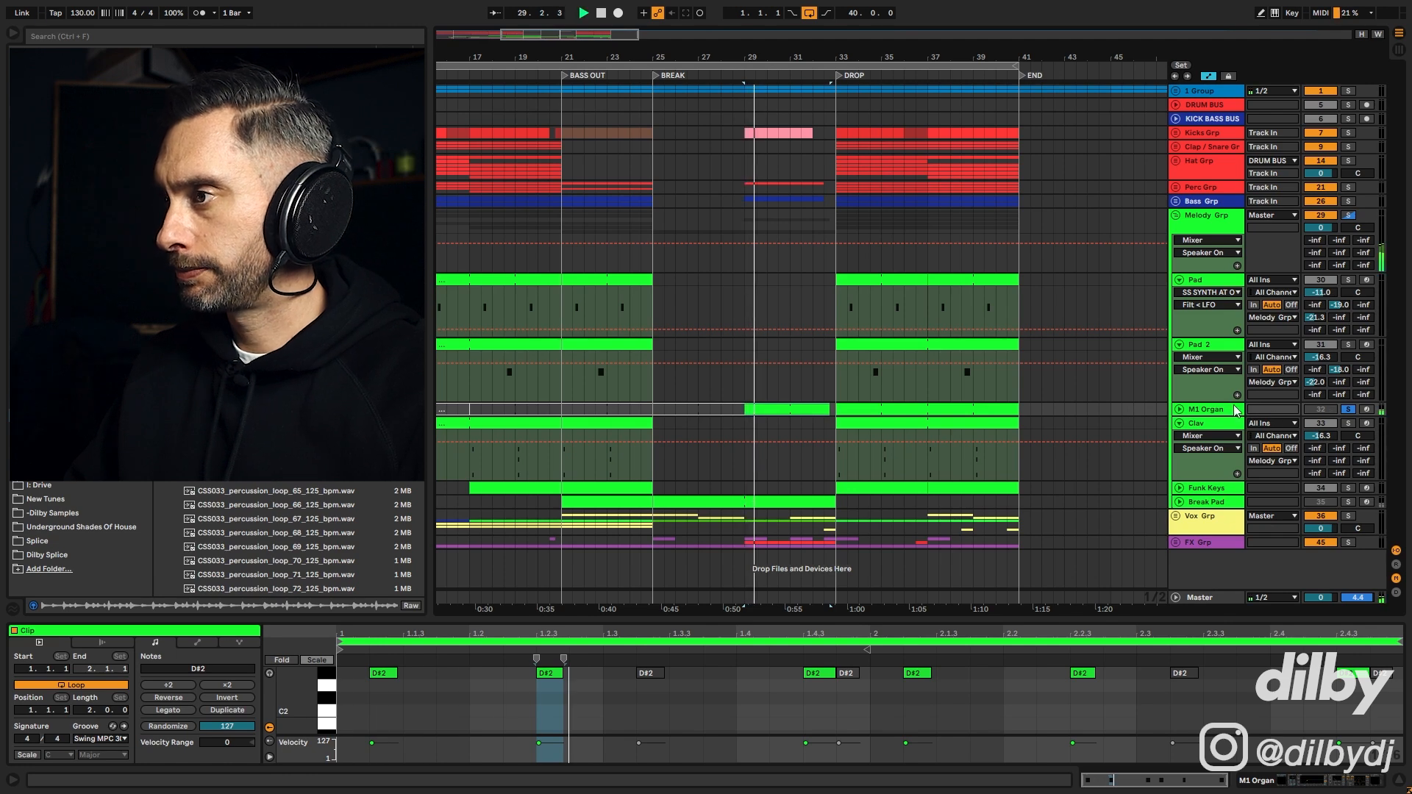
key("space")
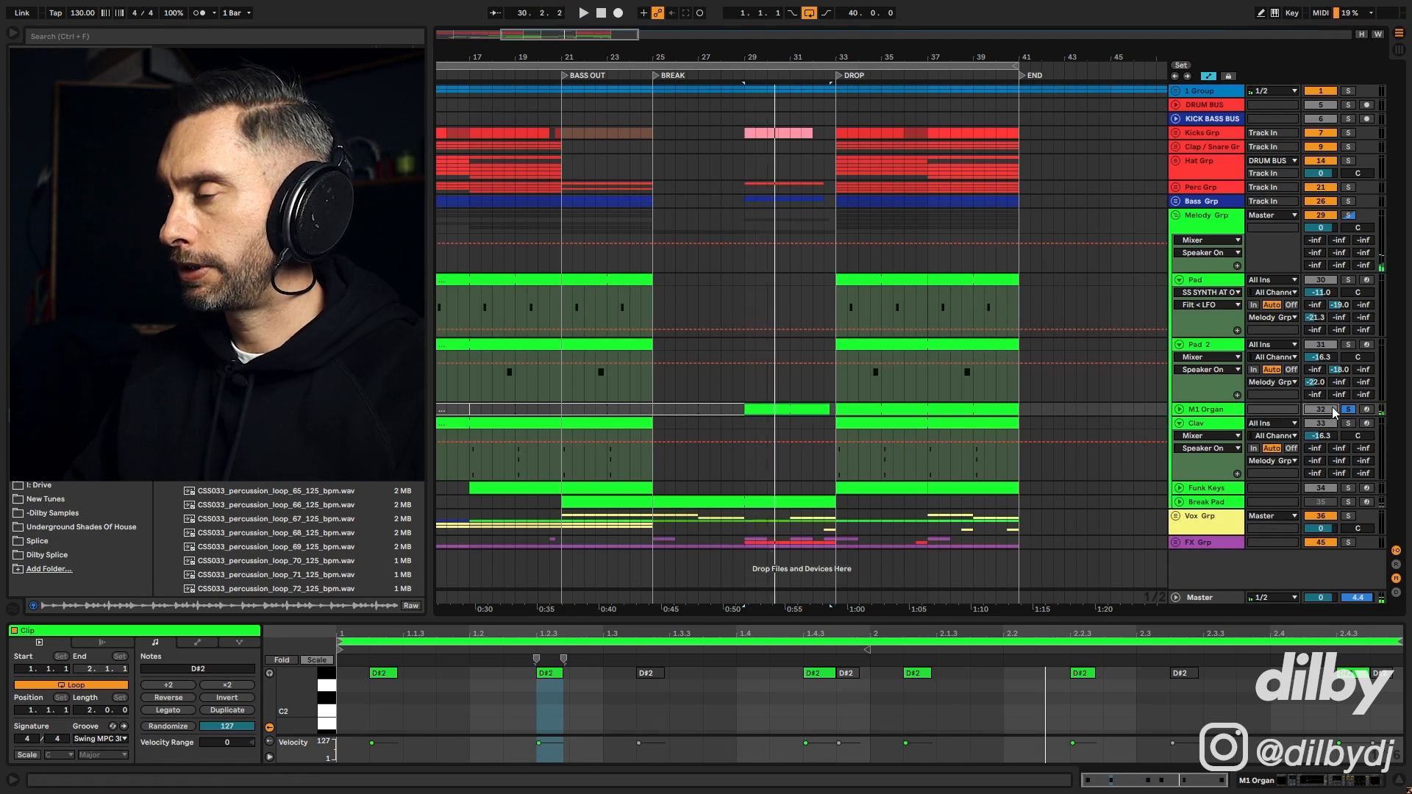
Step: Unsolo M1 Organ and play it within the full mix from the drop at 33.1.1, and from 29.1.1
left_click(745, 214)
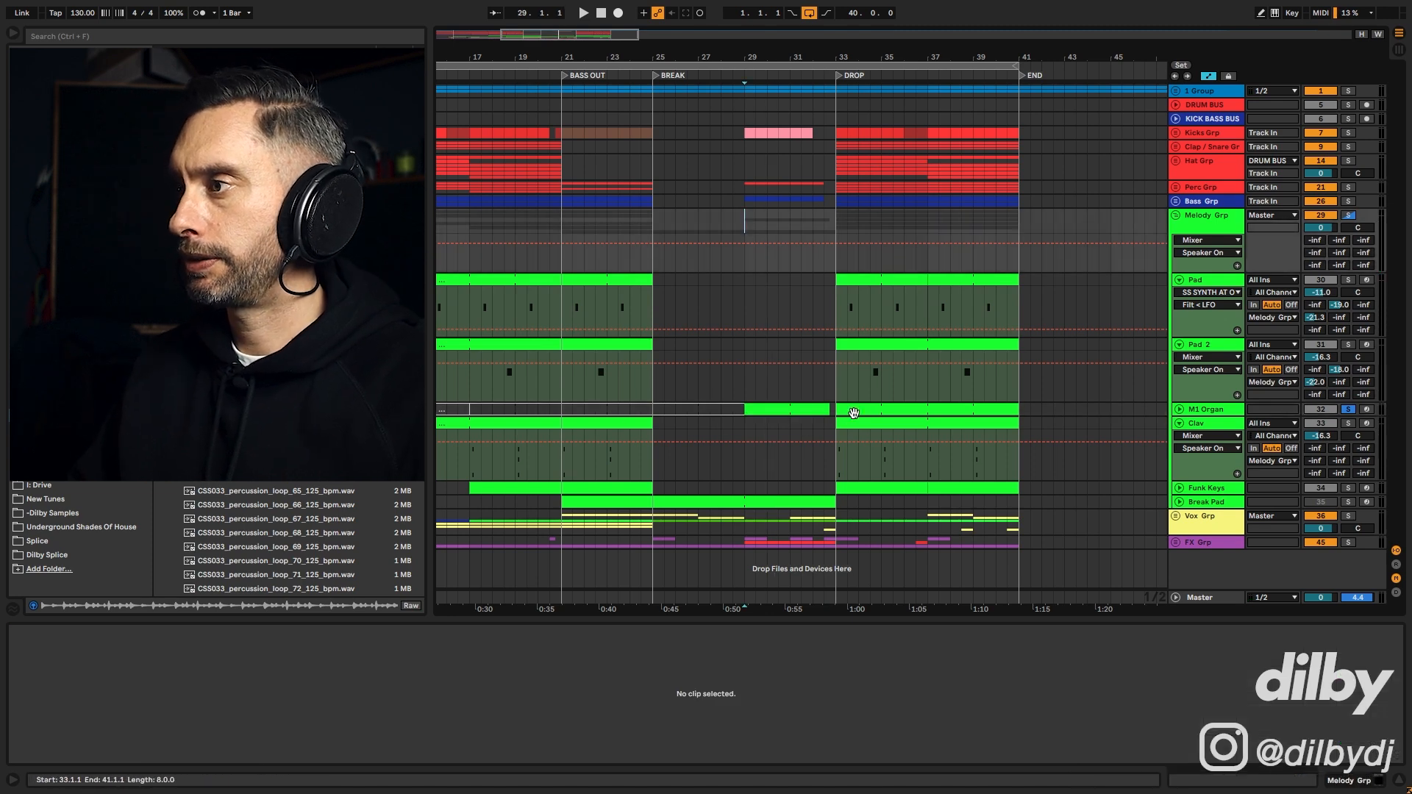
left_click(809, 409)
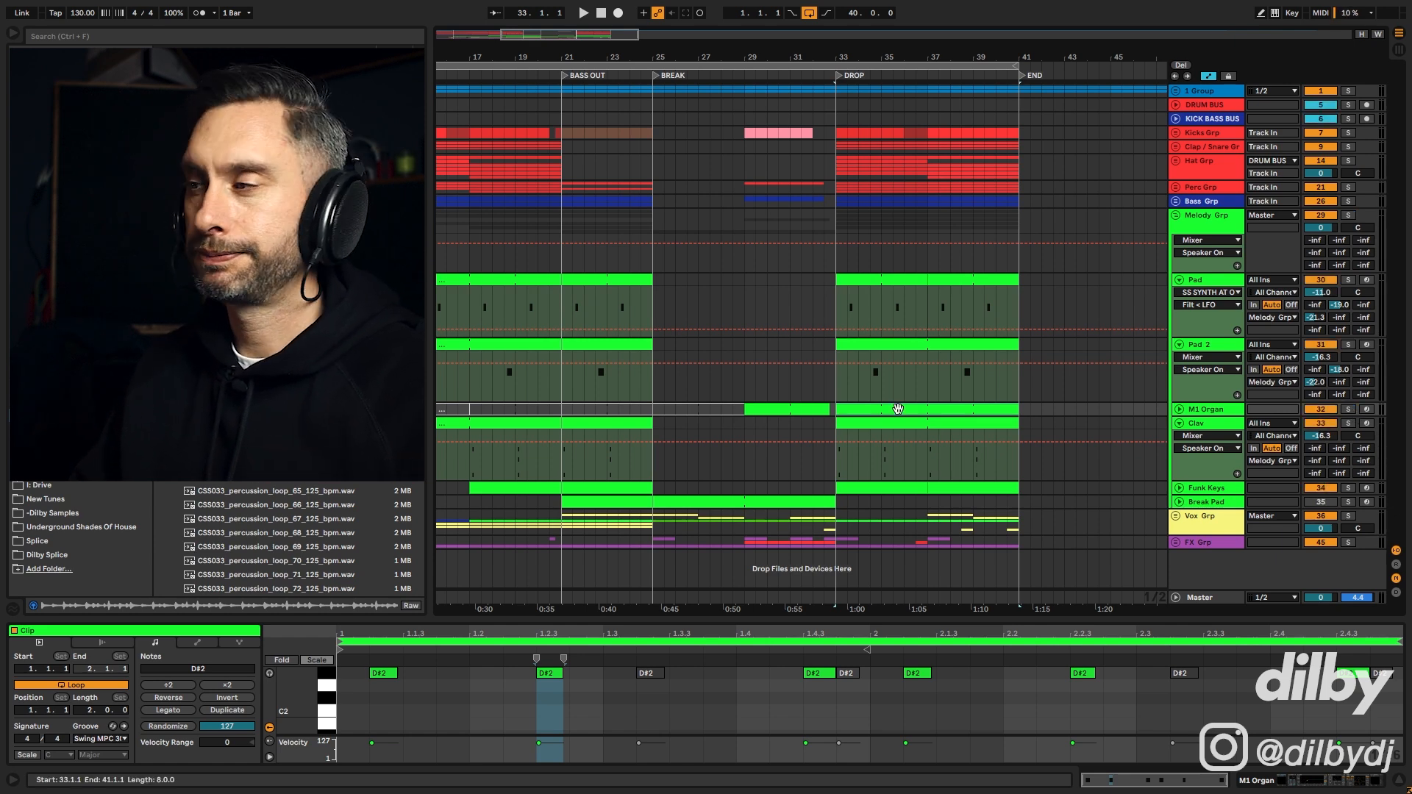
key("space")
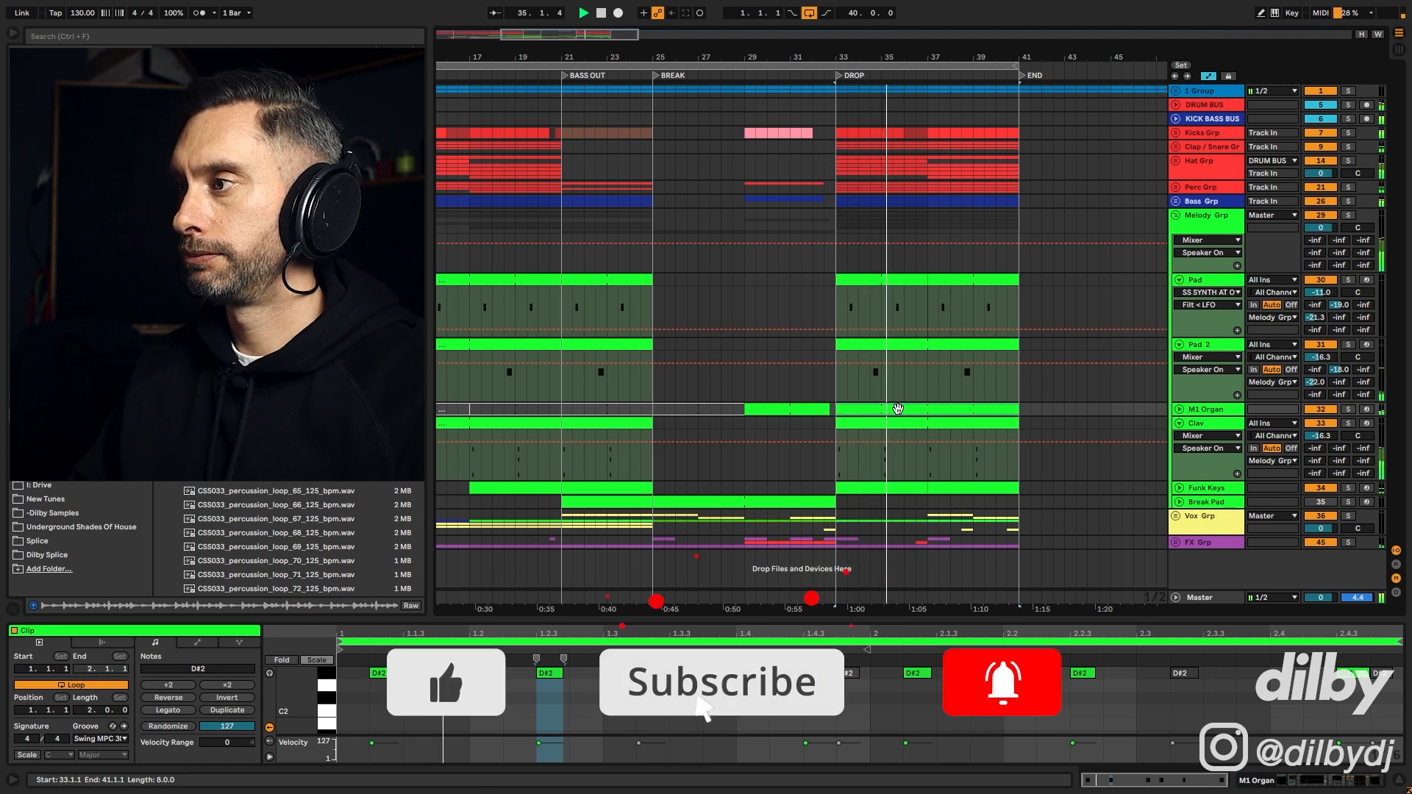
left_click(788, 410)
key("space")
key("space")
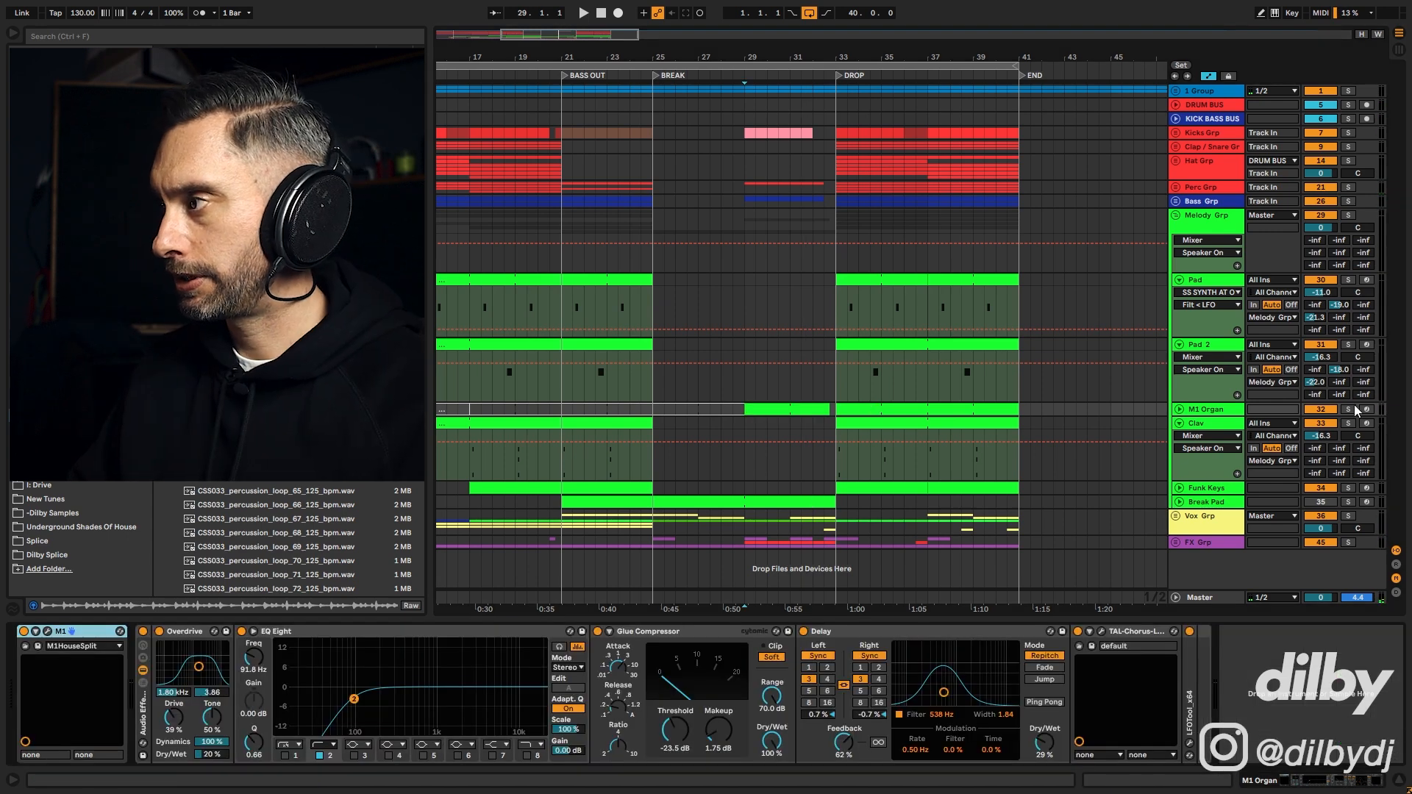
Step: Solo M1 Organ and play it from 29.1.1 with its Audio Effect Rack bypassed, then re-enable the rack
left_click(1348, 409)
left_click(142, 631)
key("space")
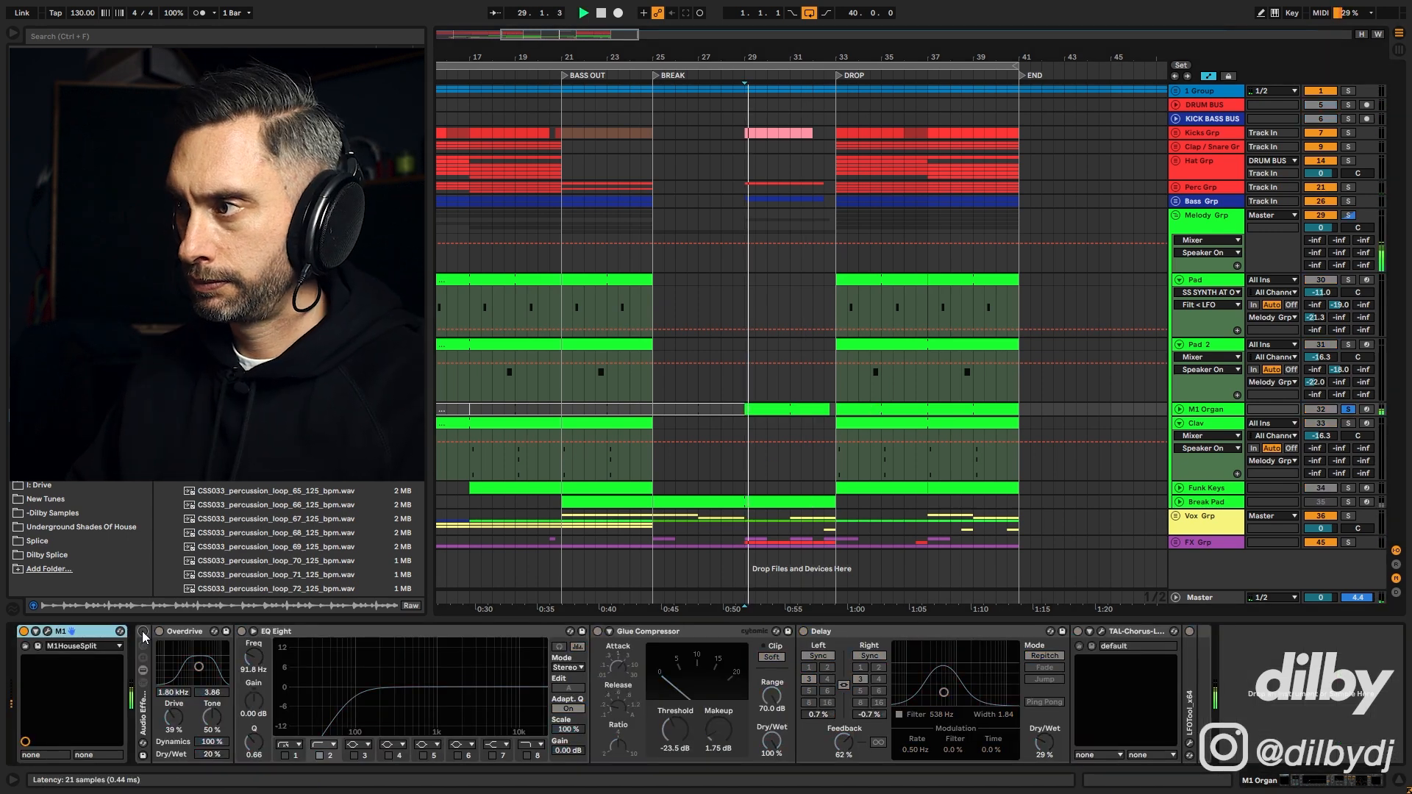
left_click(143, 632)
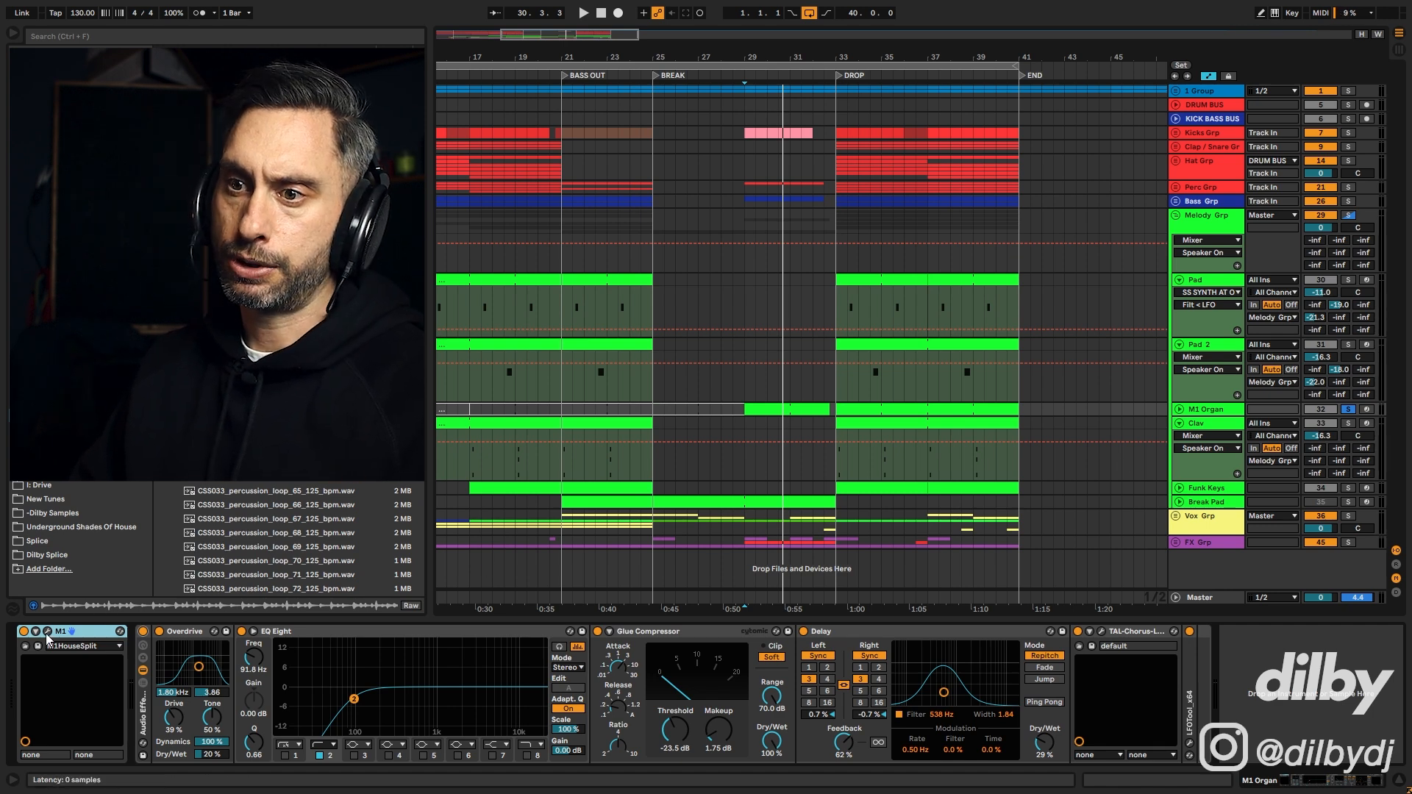
Step: Examine the M1 Organ clips at bars 29 and 33 with the track unfolded, and collapse Melody Grp
left_click(770, 405)
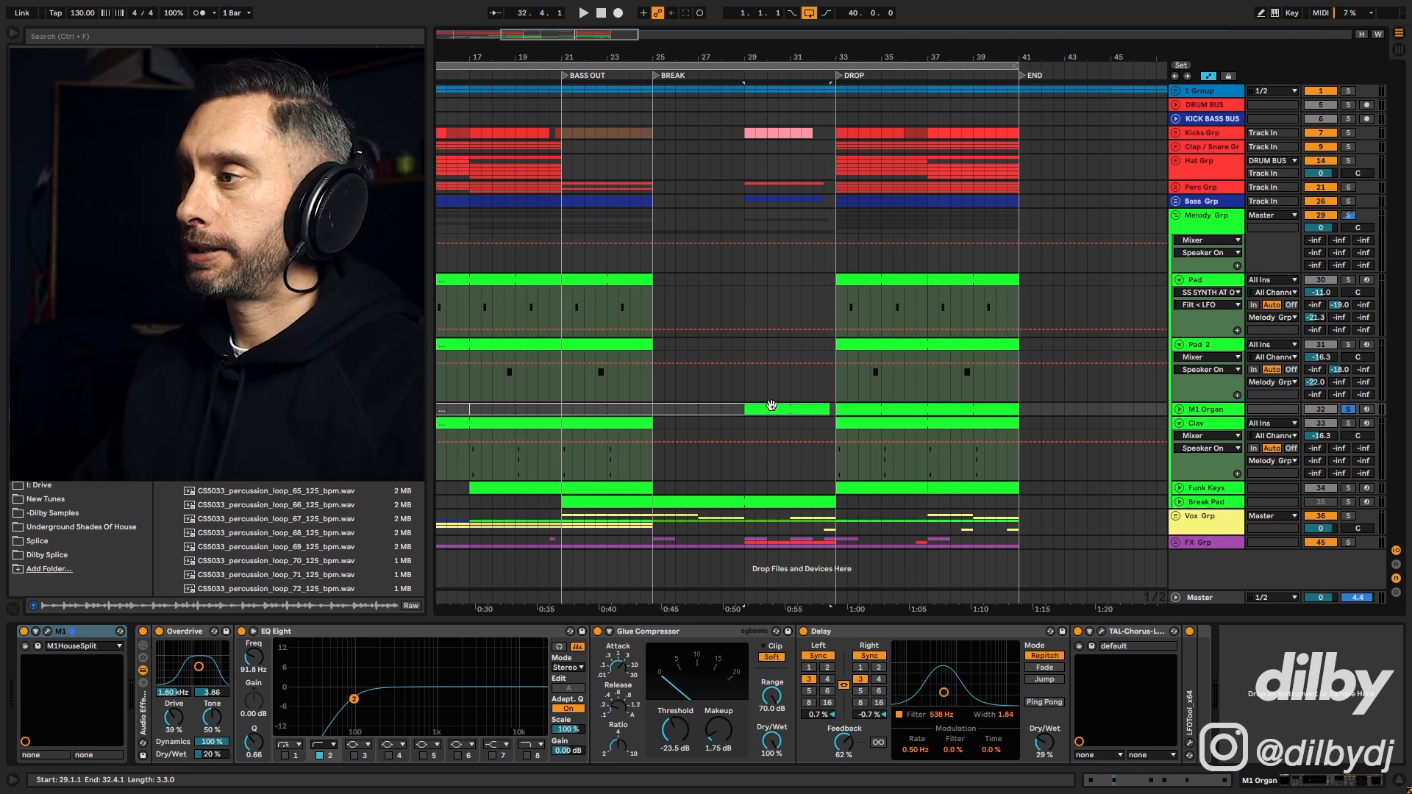
left_click(877, 405)
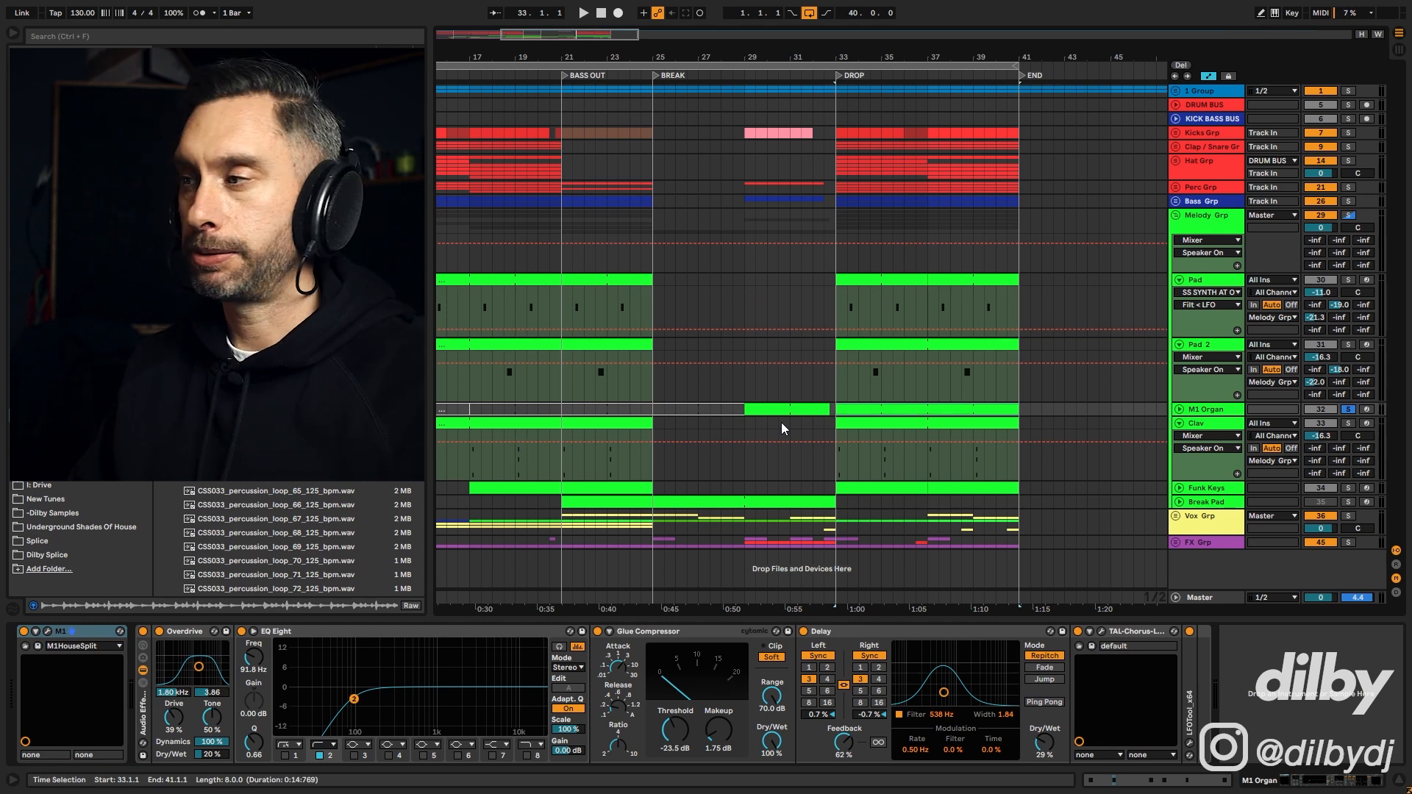
left_click(1179, 410)
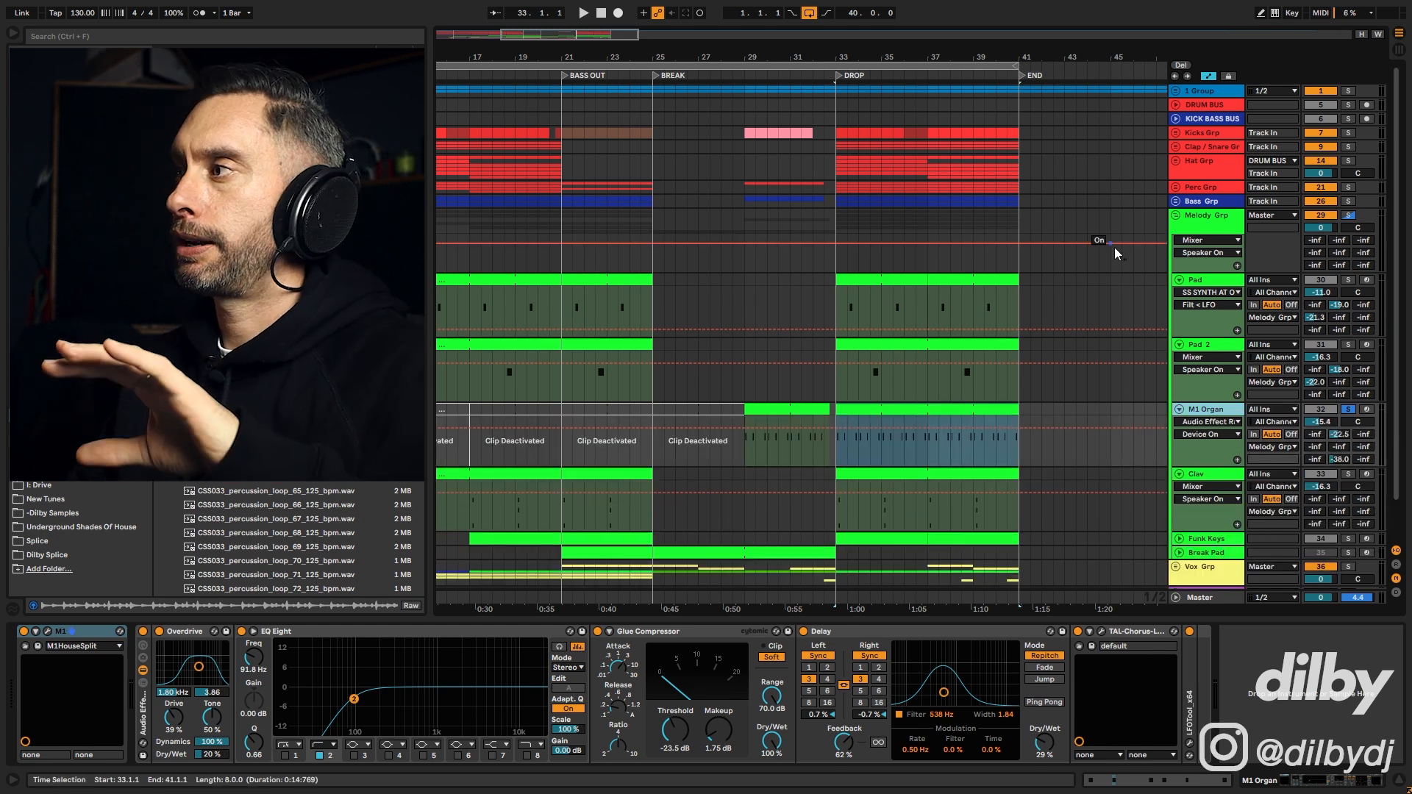
left_click(1177, 217)
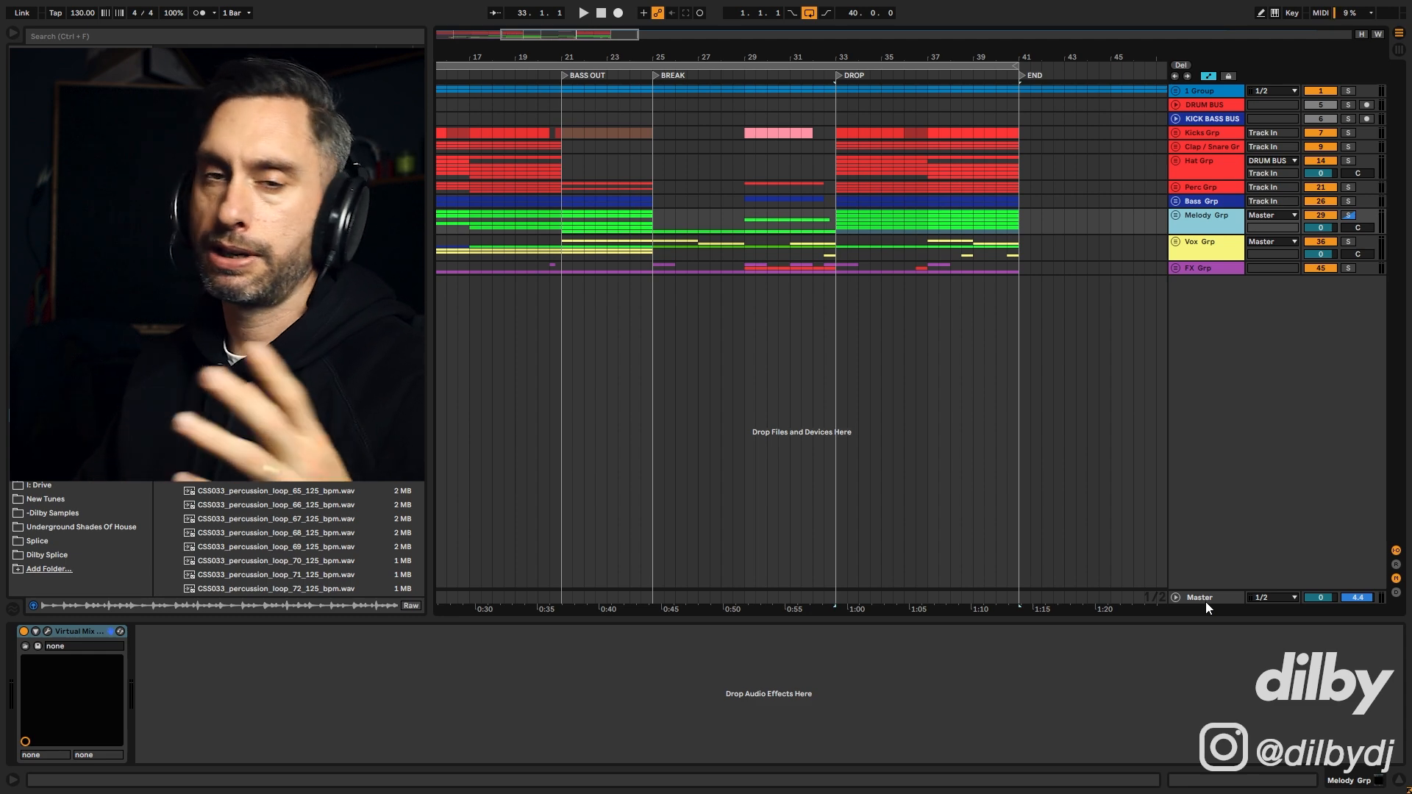
Step: Show the return tracks and examine the device chains of A Drum Verb and Master
left_click(1396, 564)
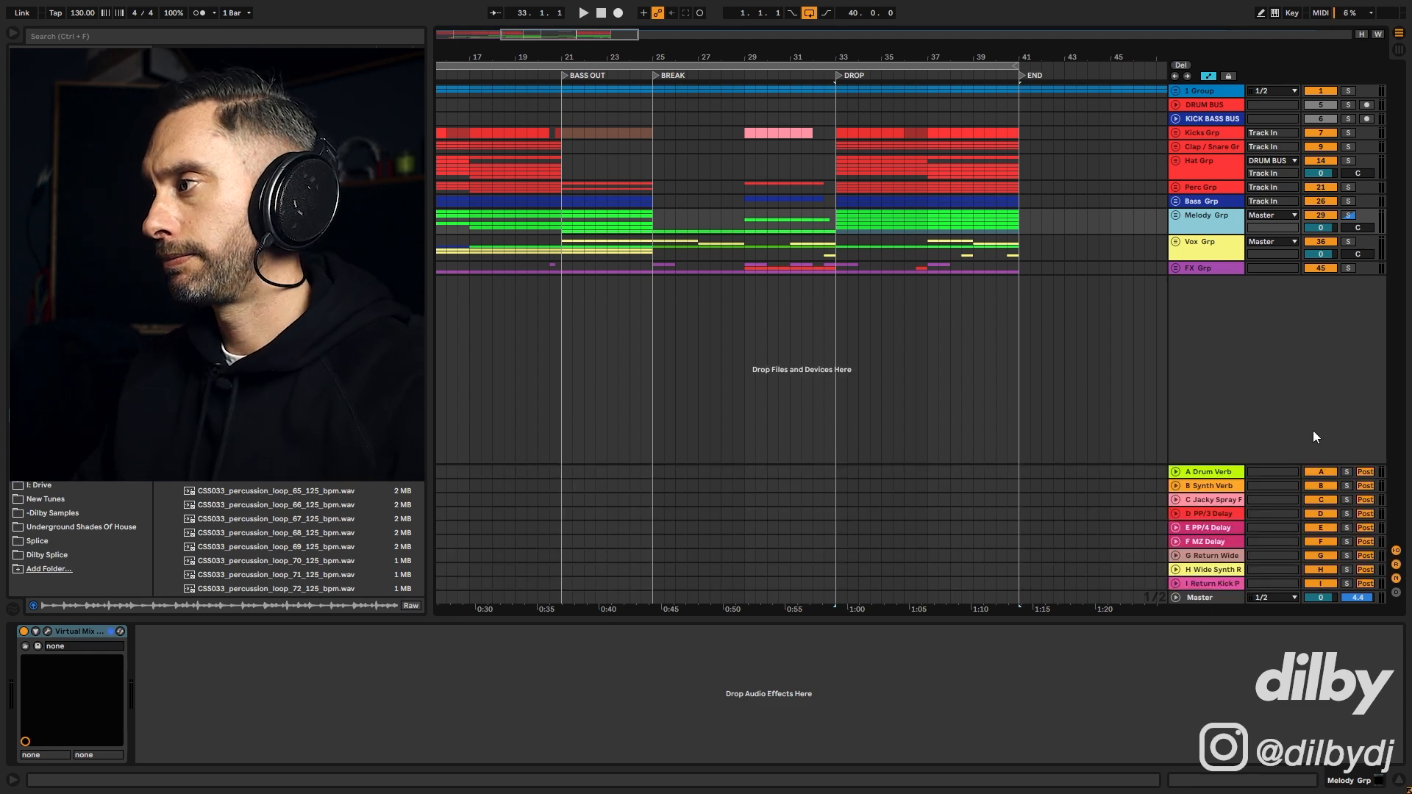
left_click(1217, 474)
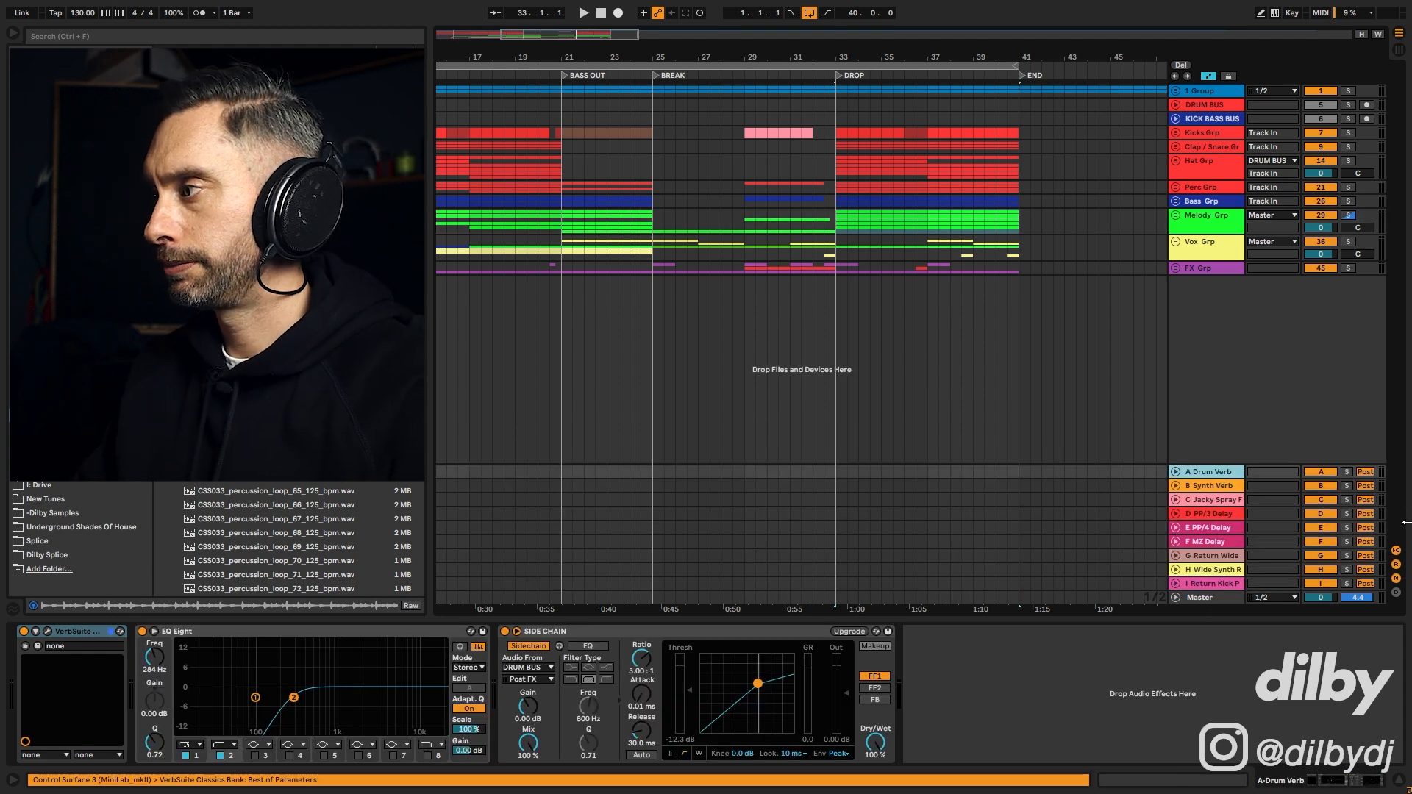
left_click(1373, 597)
left_click(1281, 238)
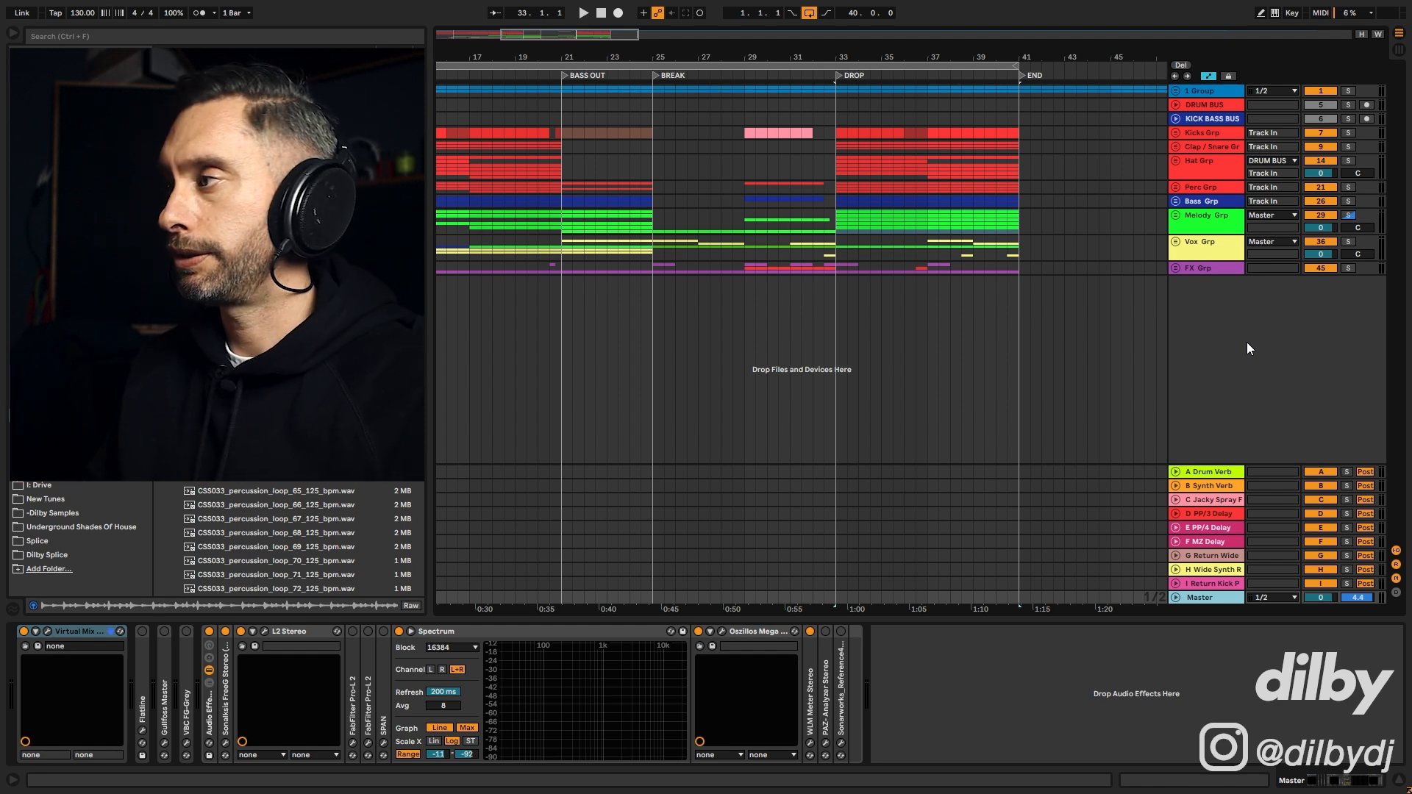
Step: Hide the return tracks and, with the arrangement playing, unfold the hat and percussion tracks to view their clips
left_click(1396, 564)
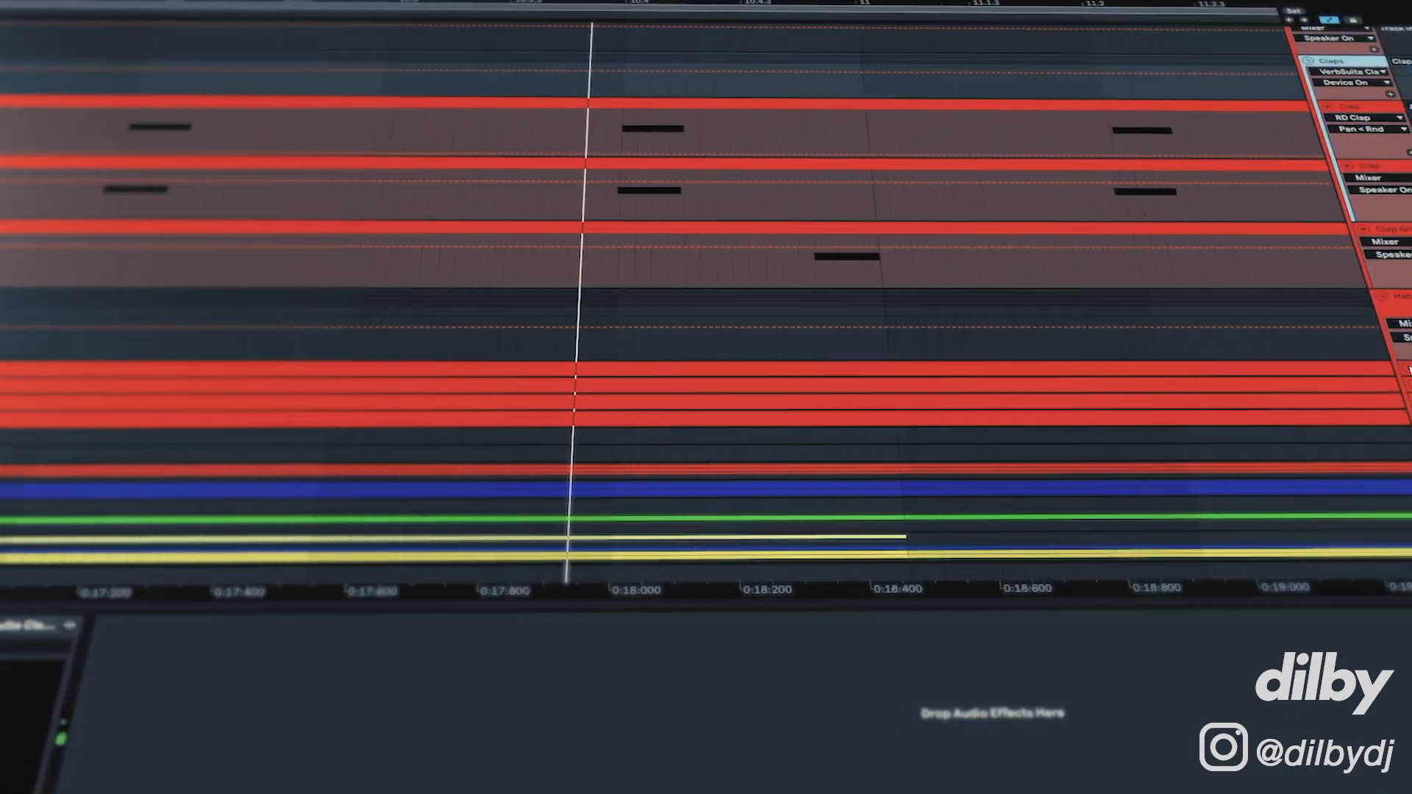
left_click(1409, 370, "alt")
scroll(1409, 371, "down", 1)
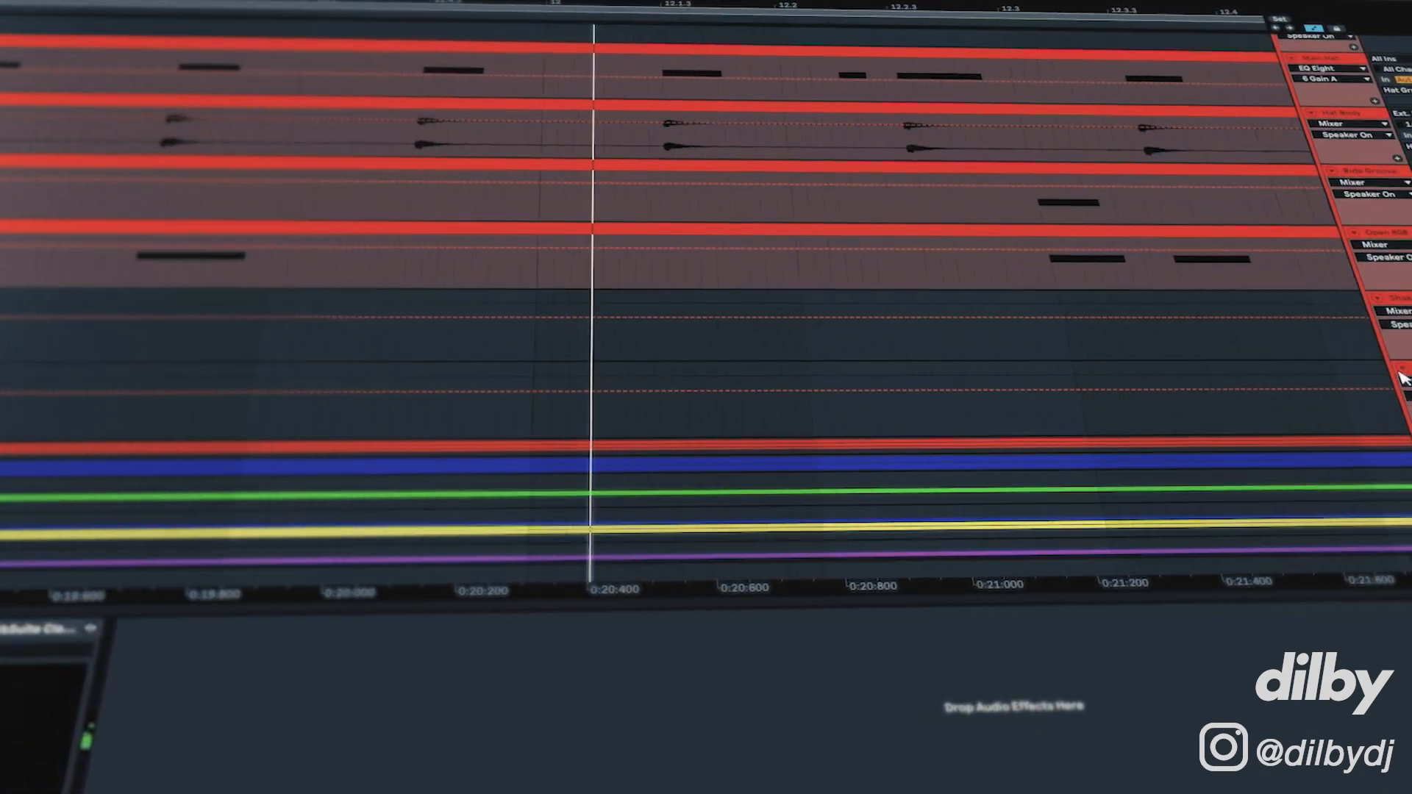
scroll(1404, 379, "down", 1)
left_click(1408, 421)
scroll(1408, 420, "down", 1)
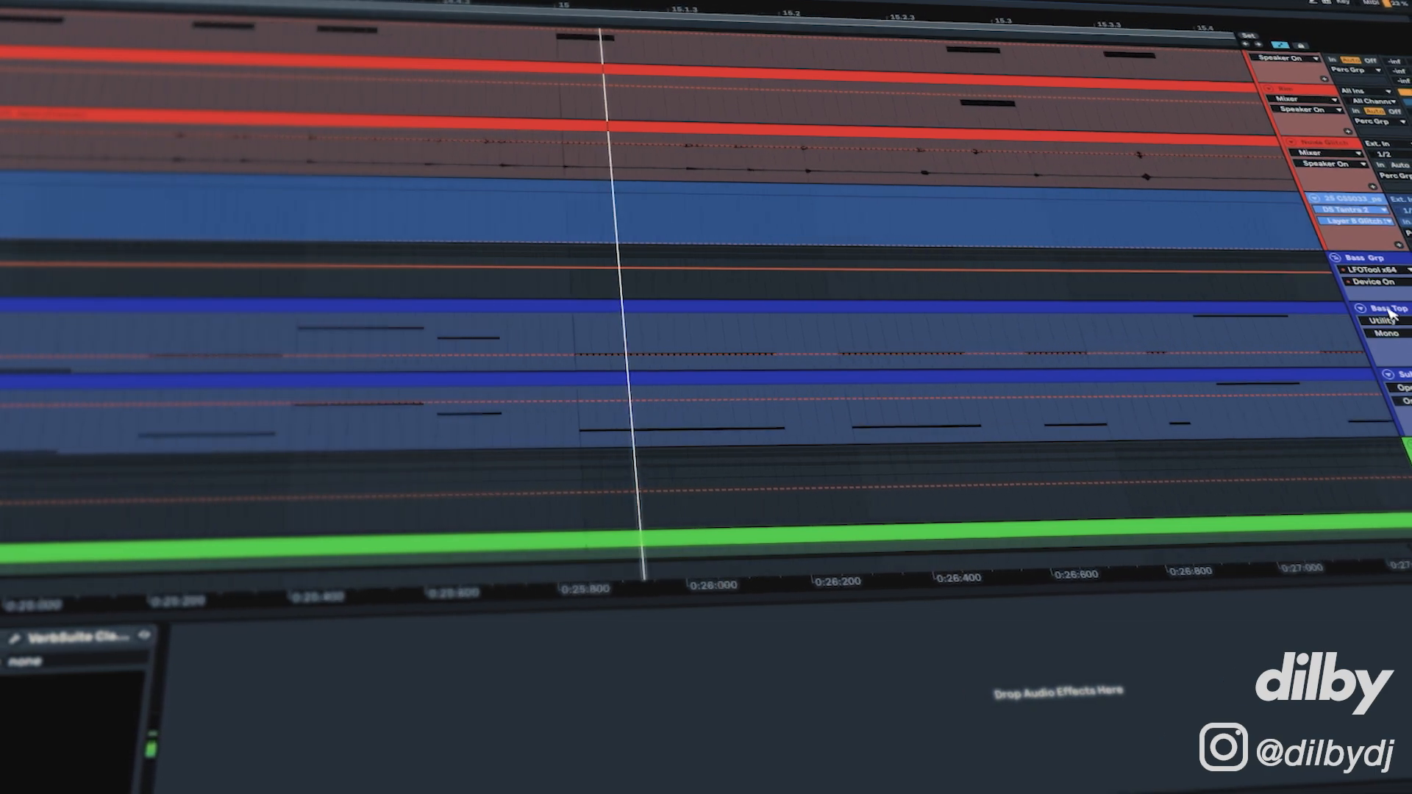
Step: Examine the device chains of Bass Top, Sub and Pad during playback
left_click(1390, 311)
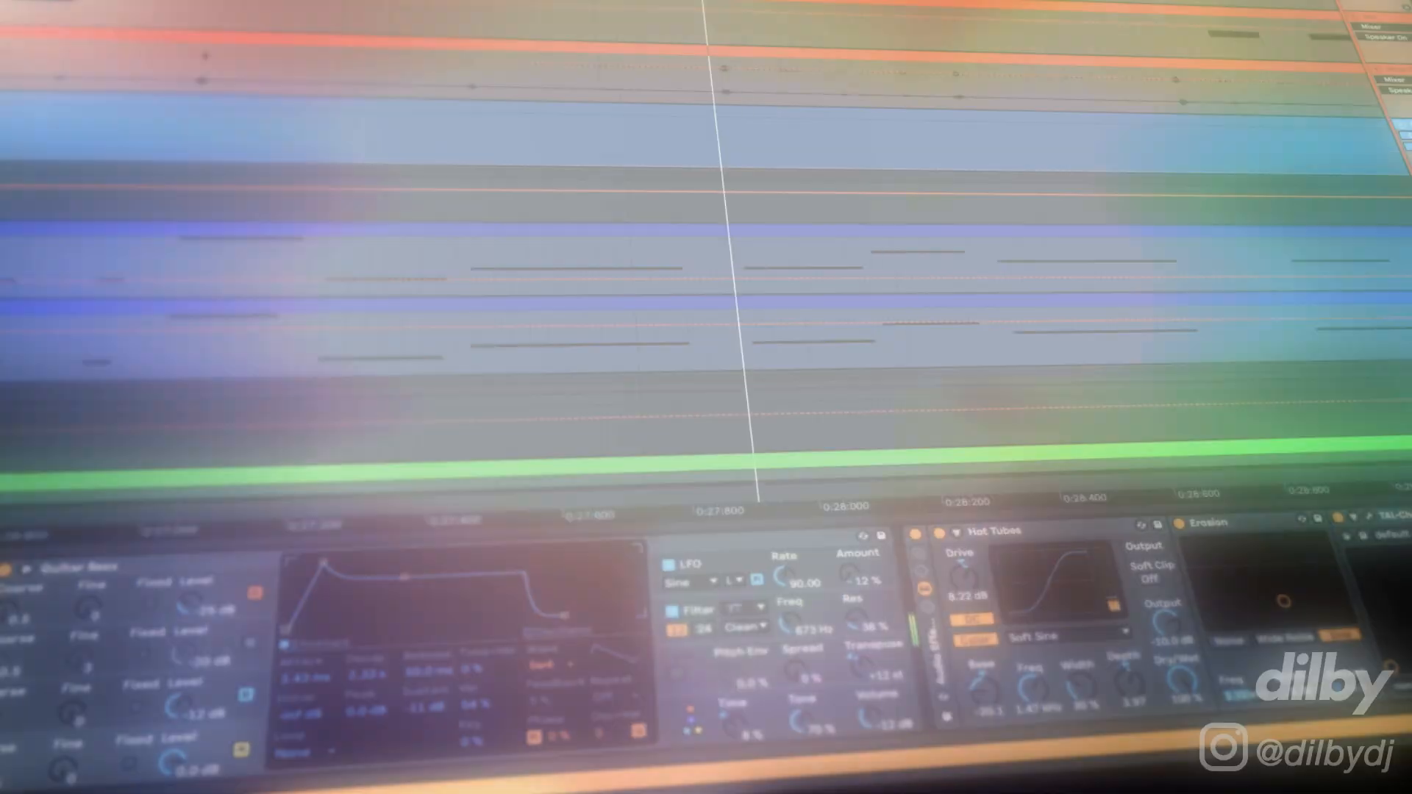
left_click(1391, 376)
scroll(1390, 368, "down", 1)
left_click(1390, 365)
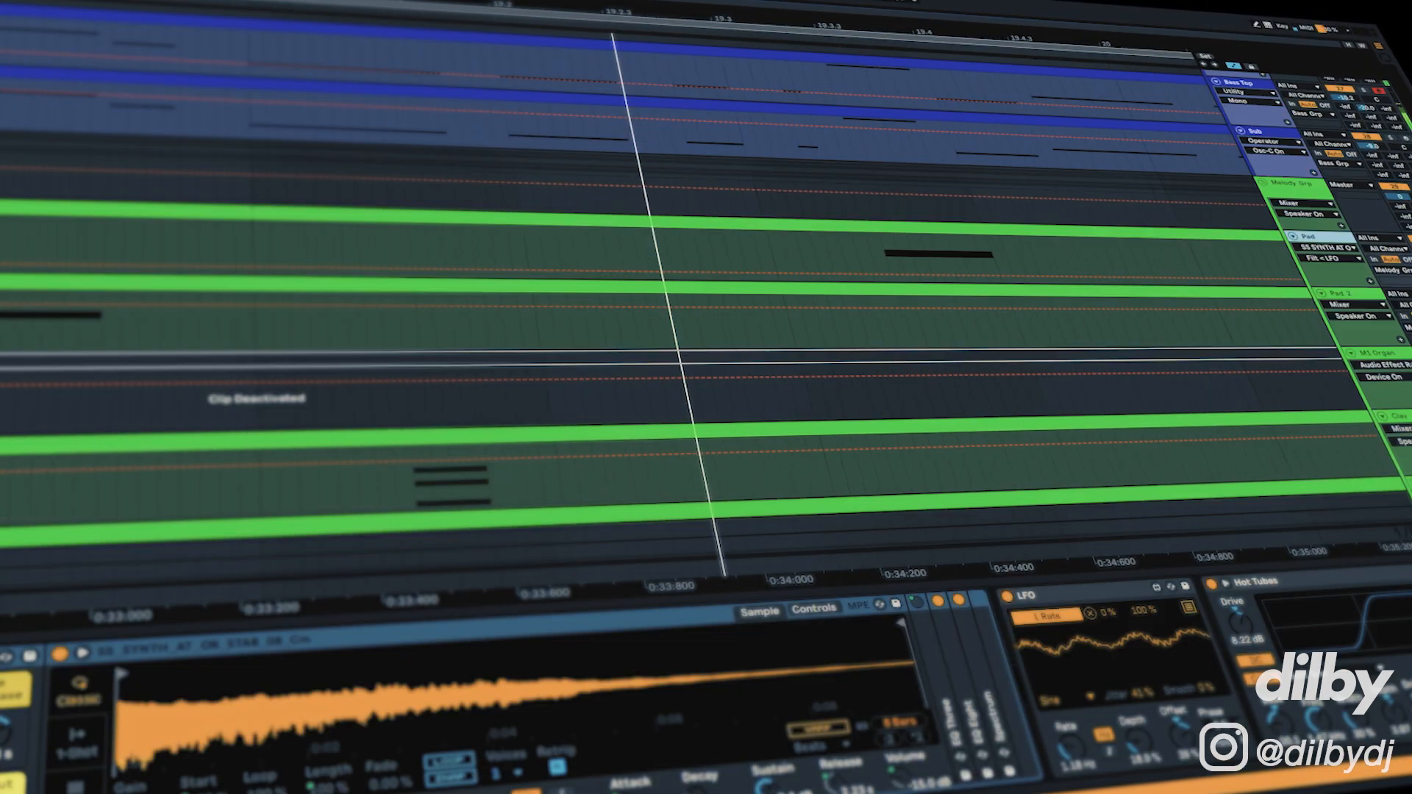
Step: Unfold the tracks in Vox Grp and show the device chain of Vocoder 1
scroll(1407, 434, "down", 5)
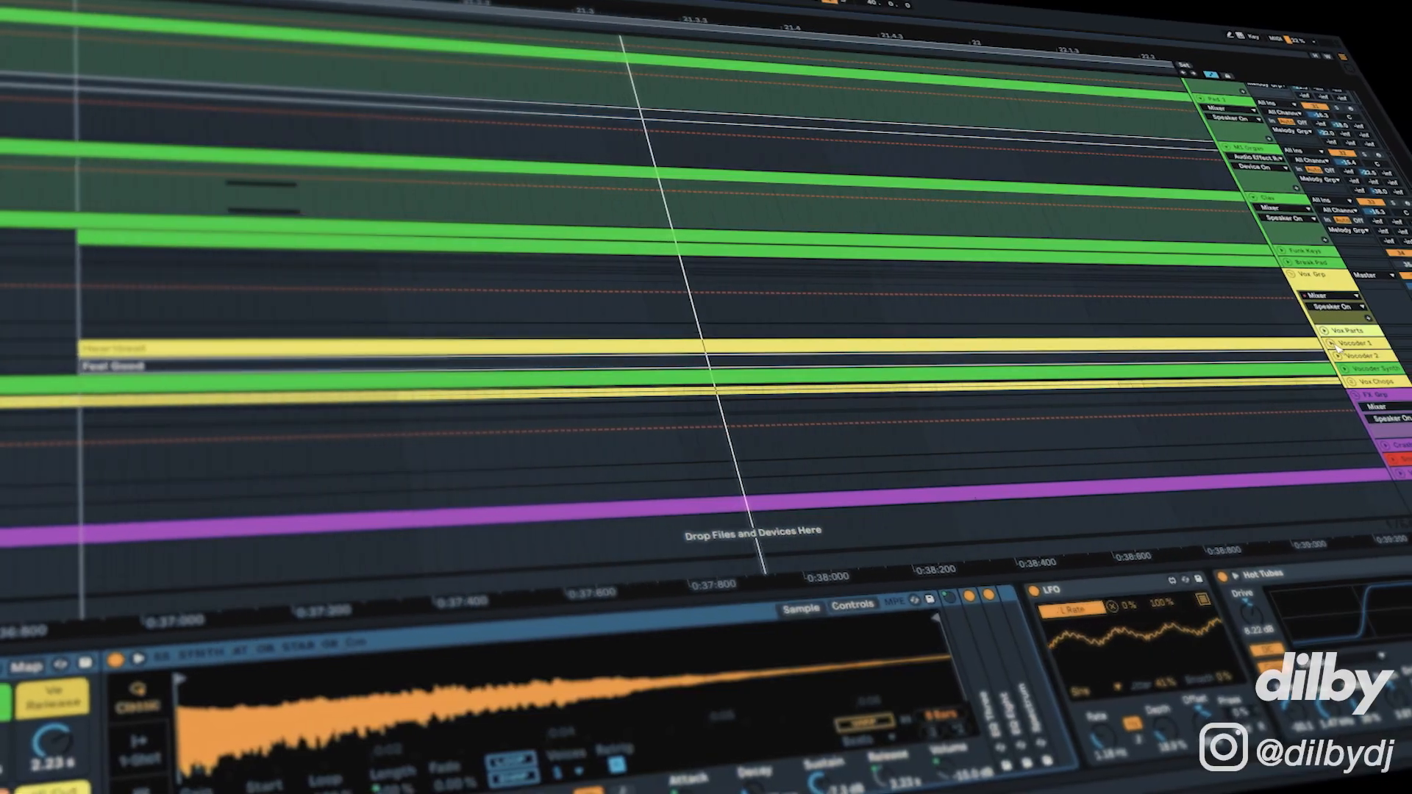
left_click(1332, 344, "alt")
scroll(1333, 346, "down", 2)
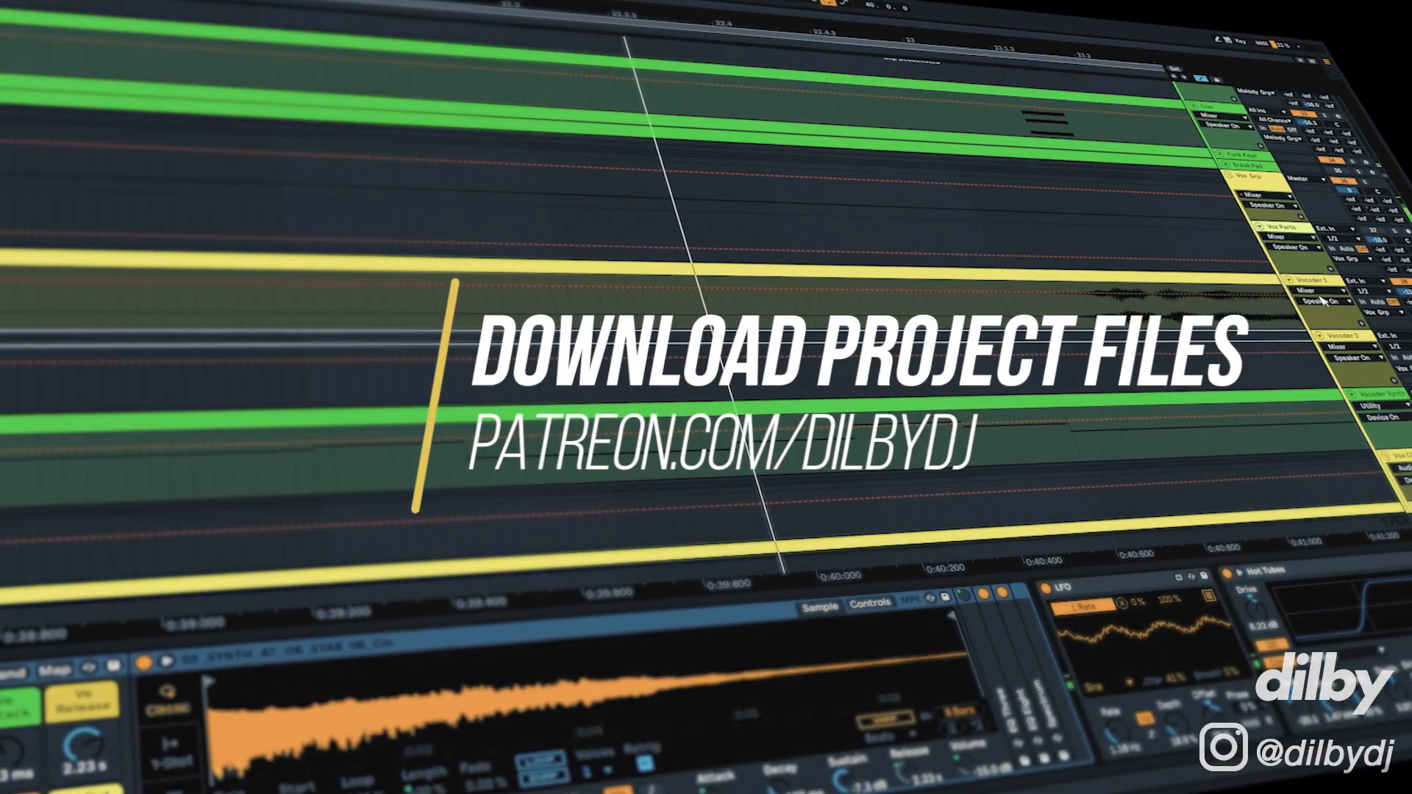
left_click(1307, 286)
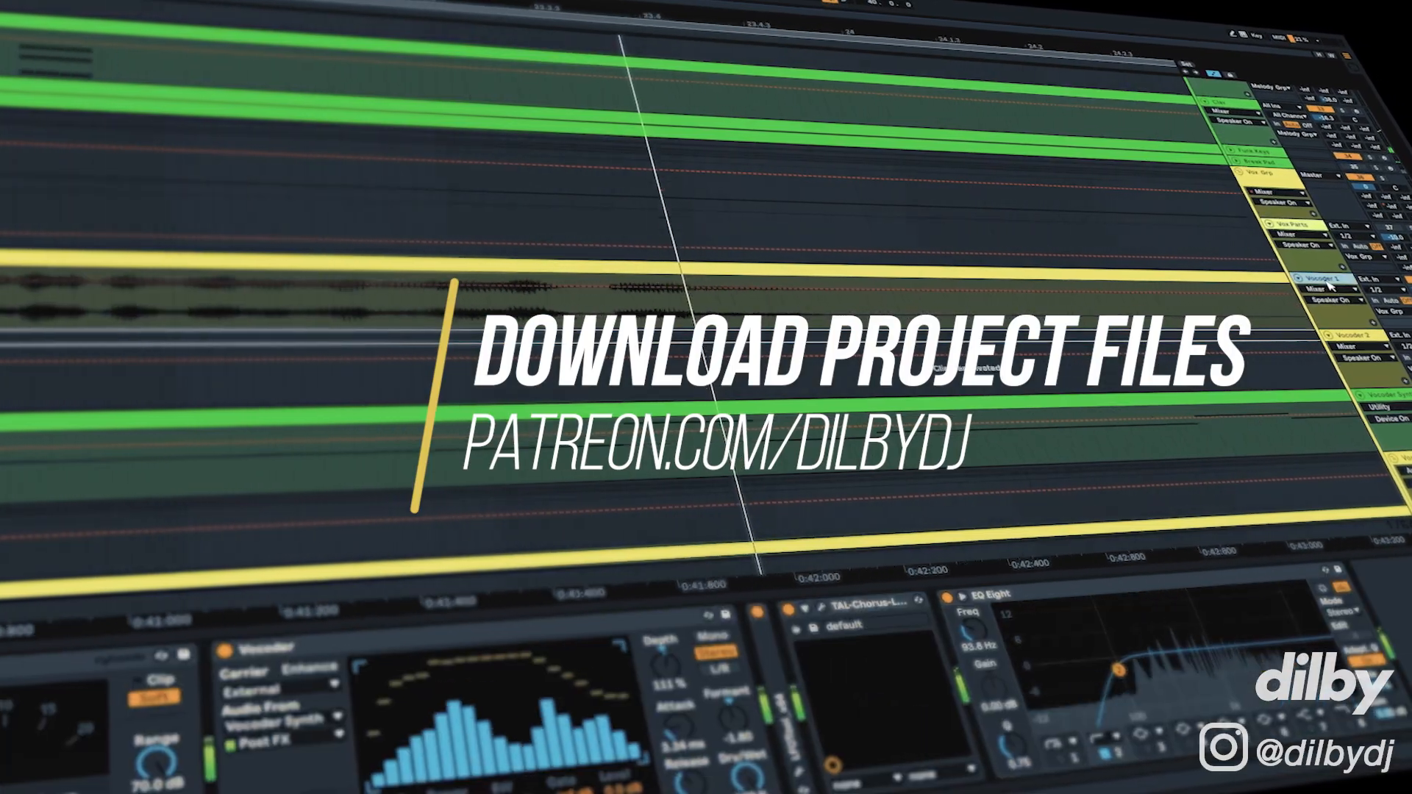
Step: Examine the vocal, melody, bass and percussion clips while the arrangement plays through the break and drop
scroll(1213, 314, "down", 3)
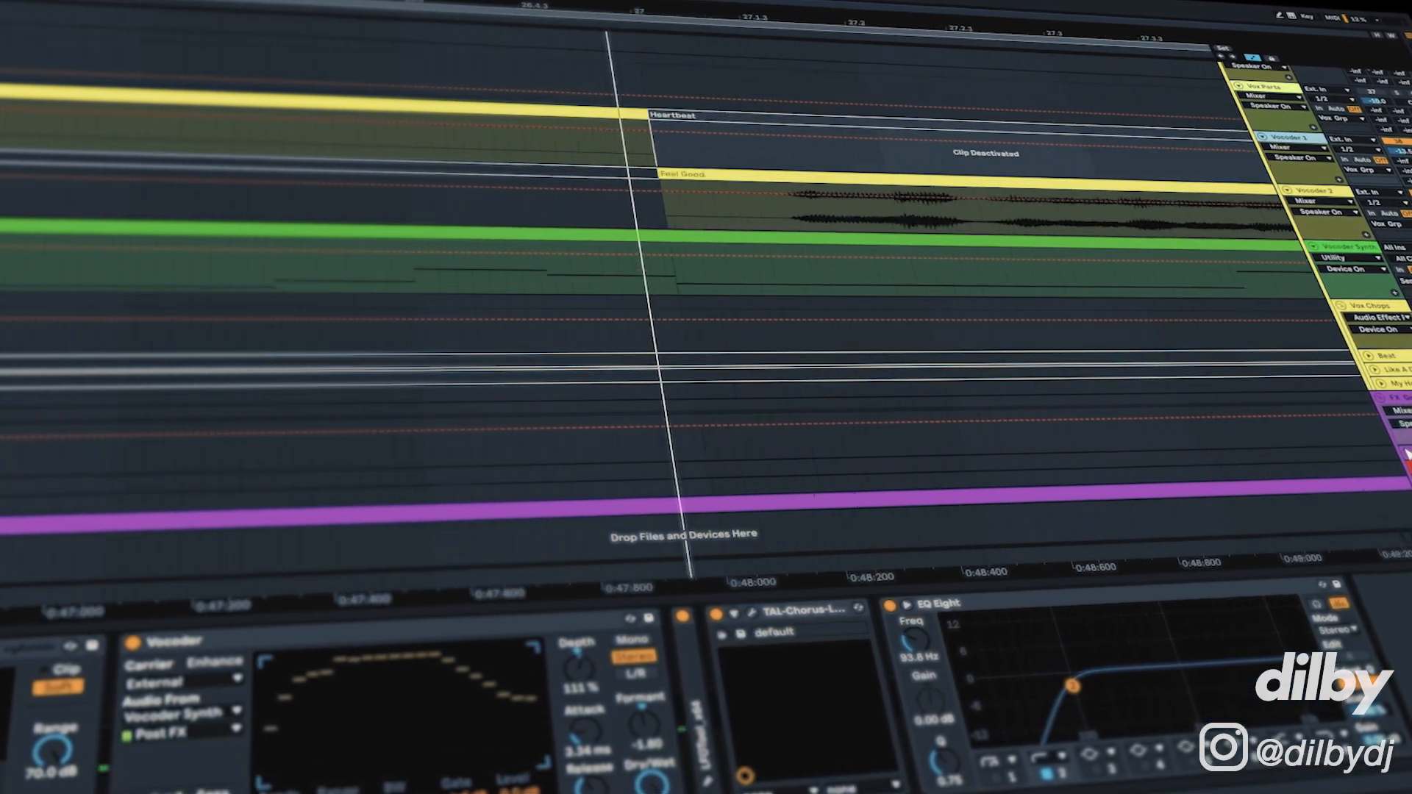
scroll(1138, 291, "up", 1)
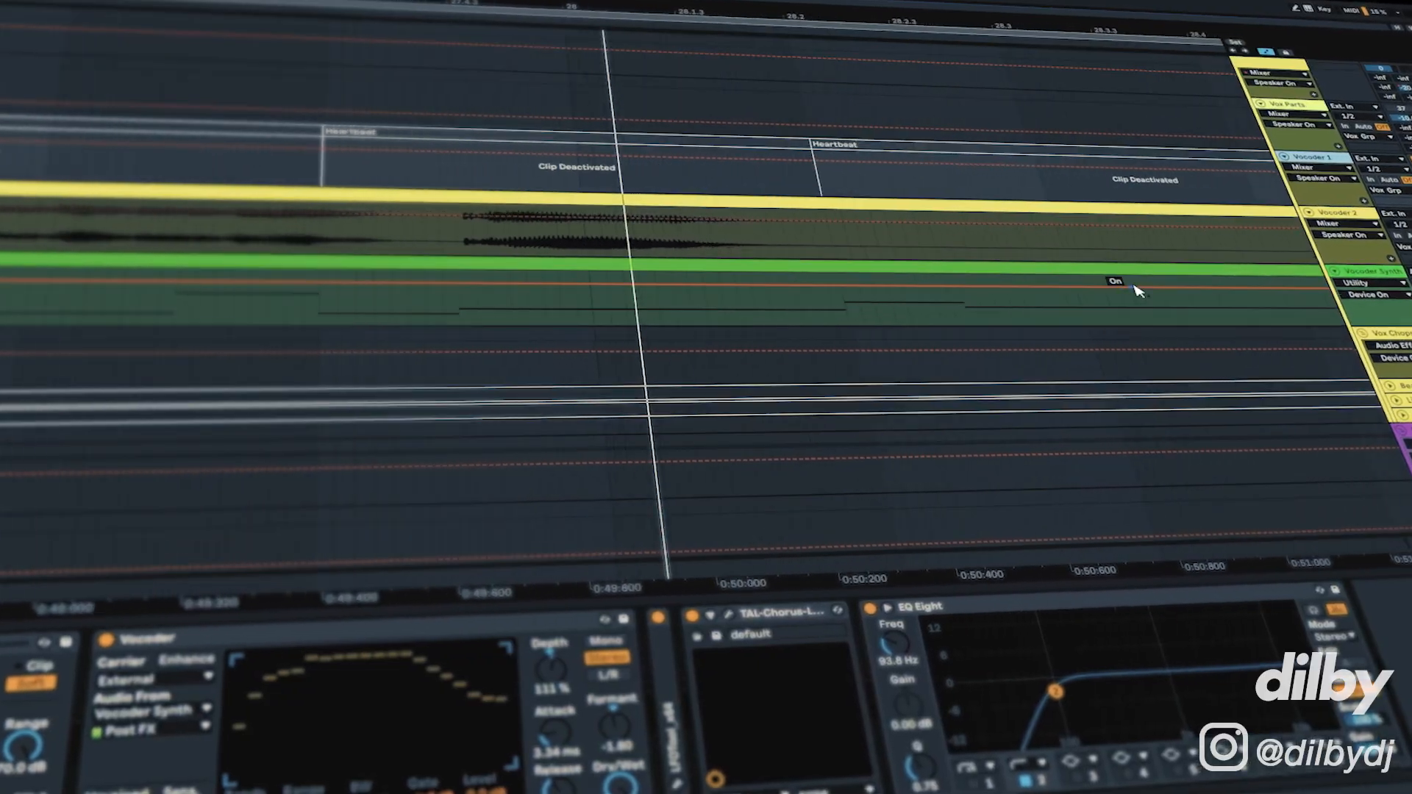
scroll(1166, 290, "down", 5)
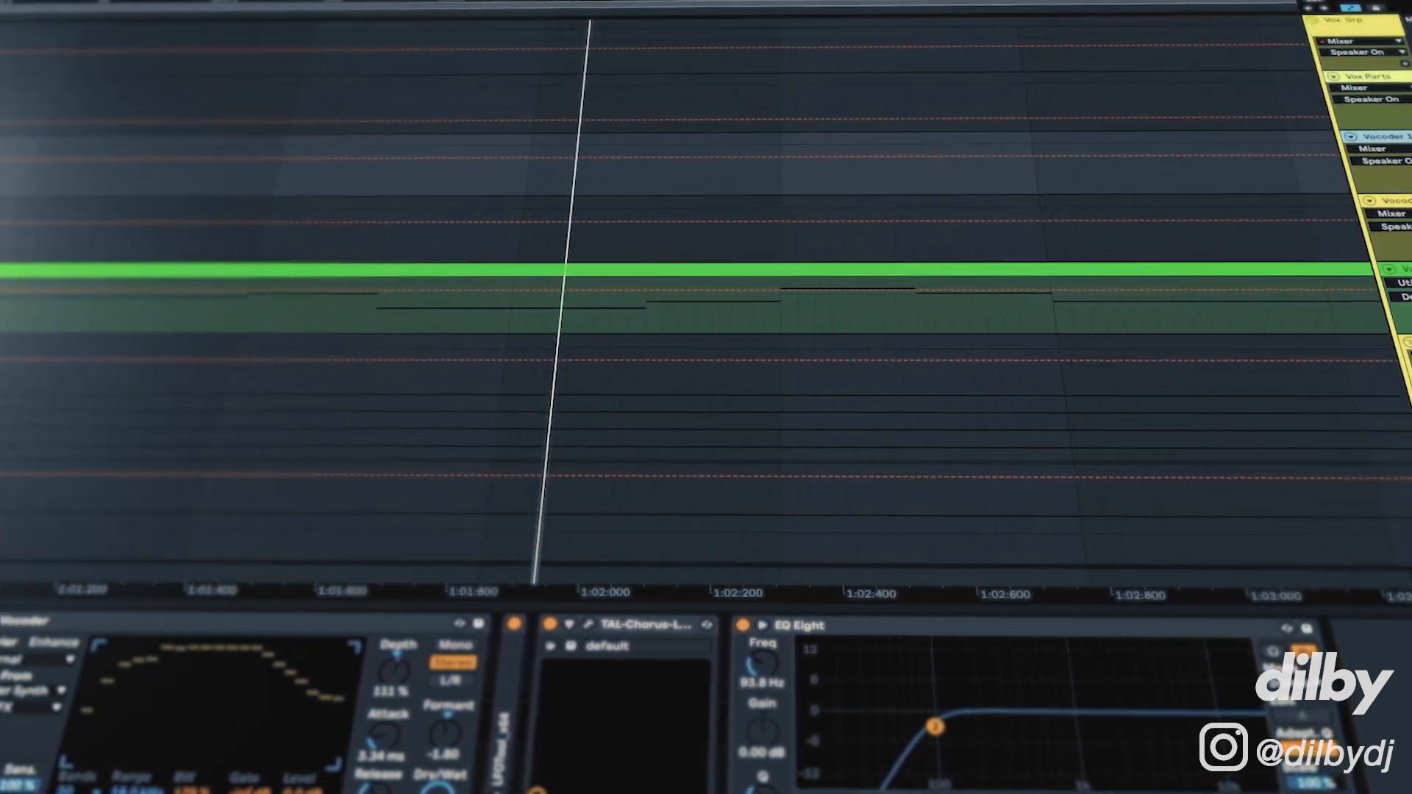
scroll(661, 294, "up", 8)
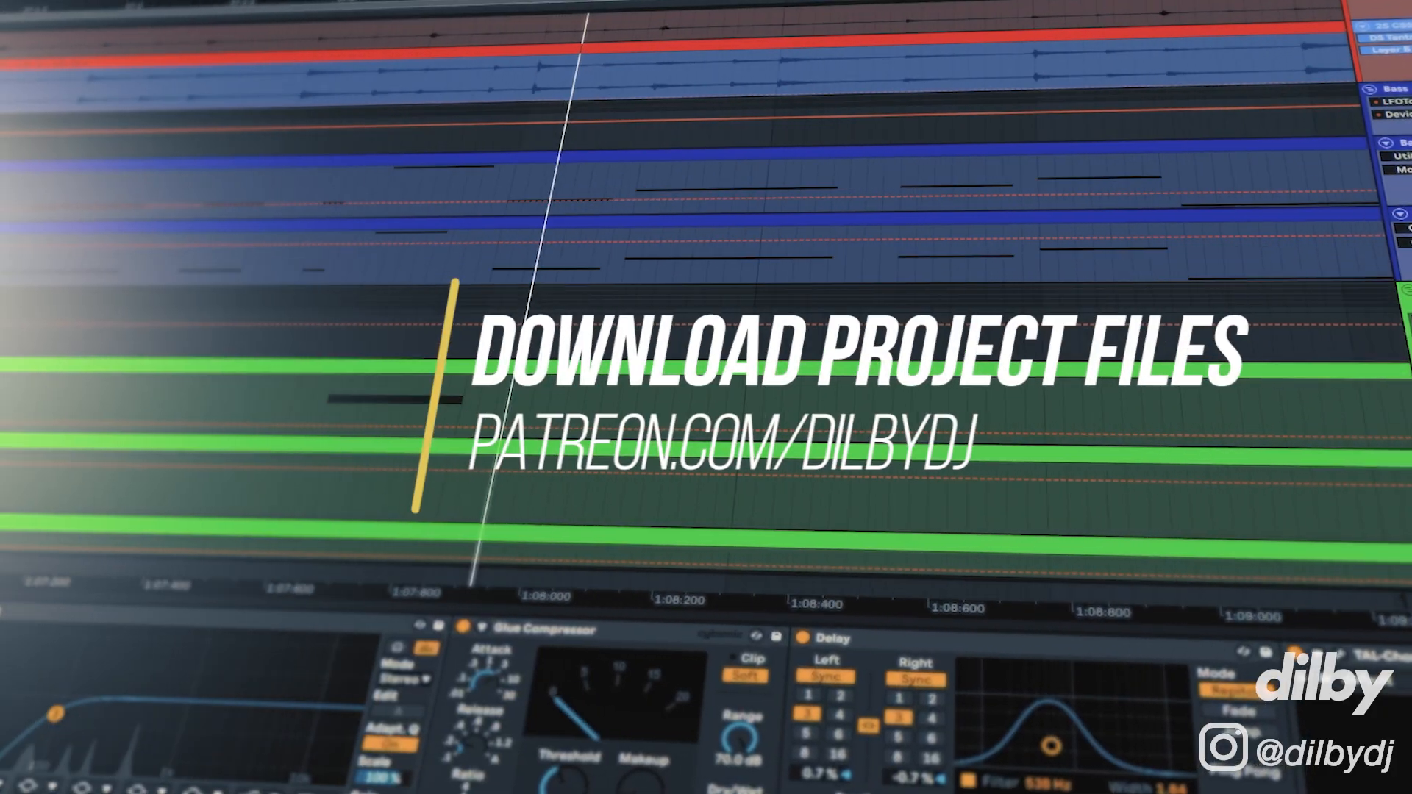
scroll(699, 295, "up", 5)
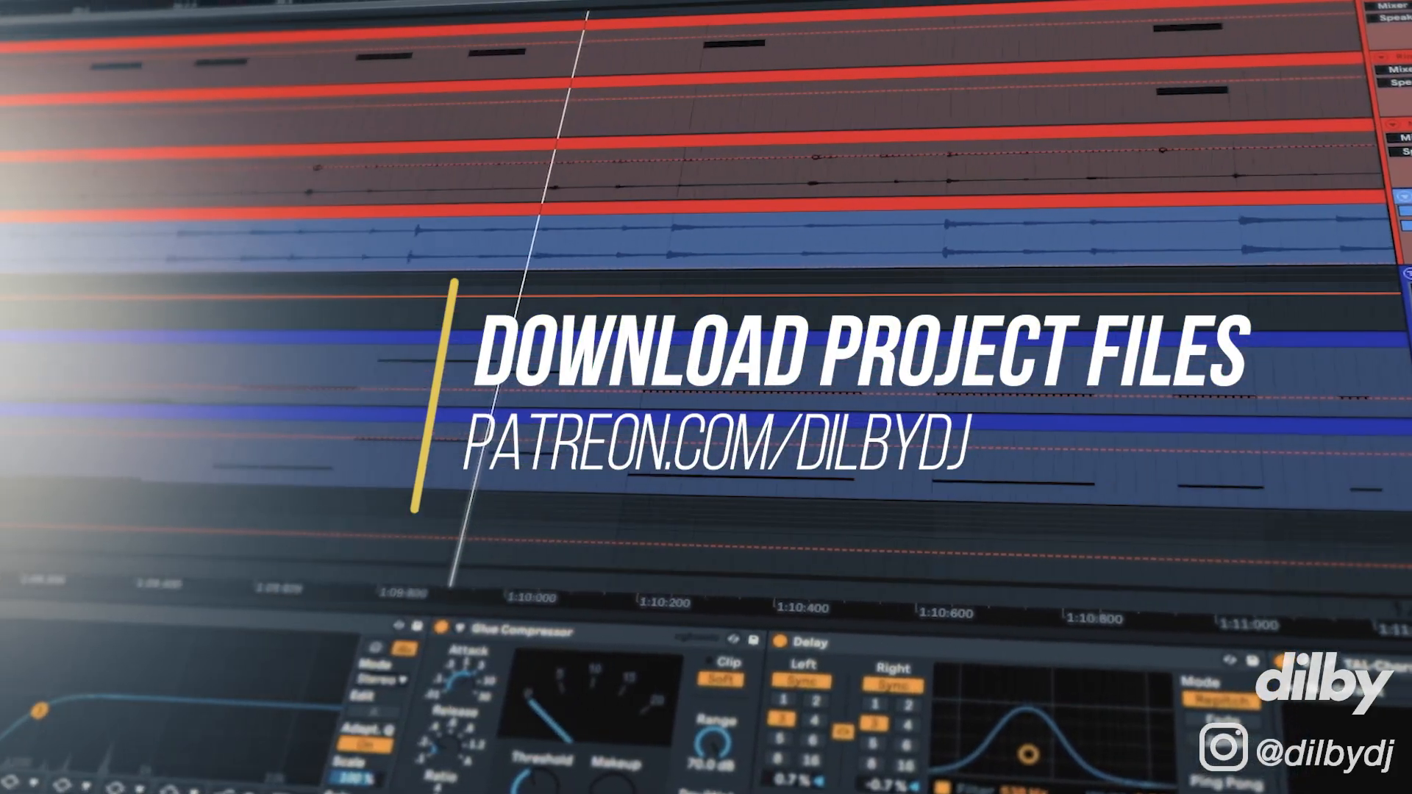